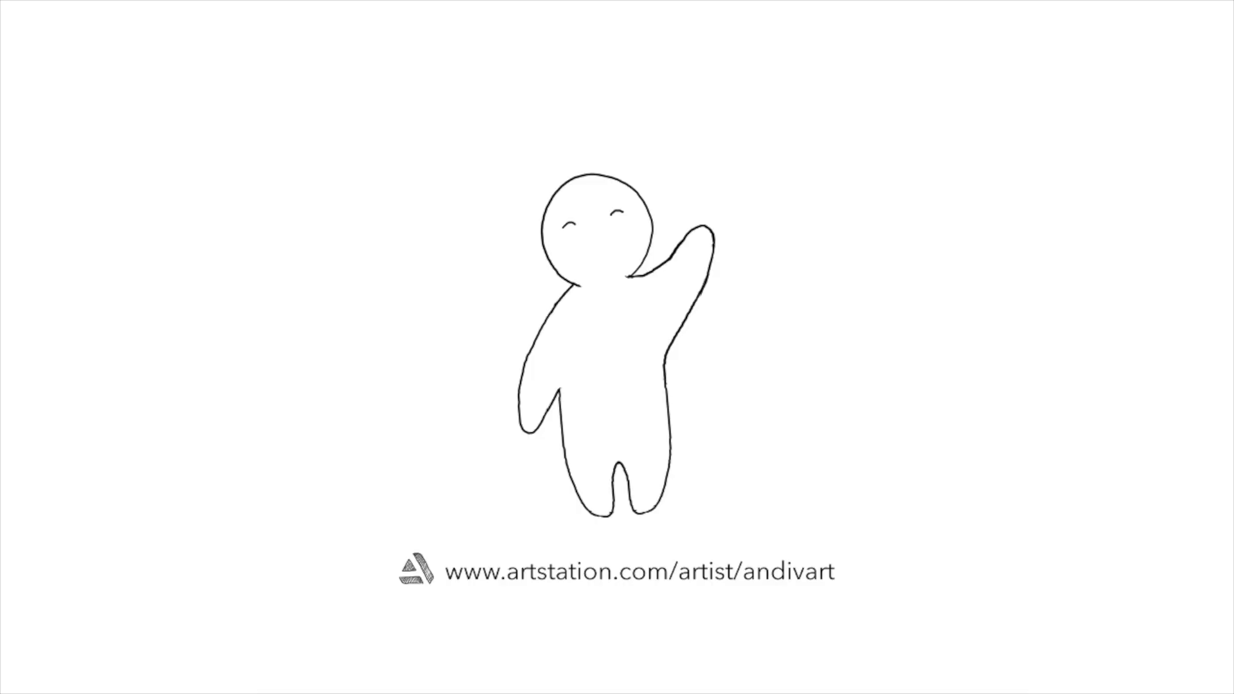
Exit the Keynote slideshow and bring Photoshop forward with the blank CGS.psd canvas
{"action": "key", "text": "Escape"}
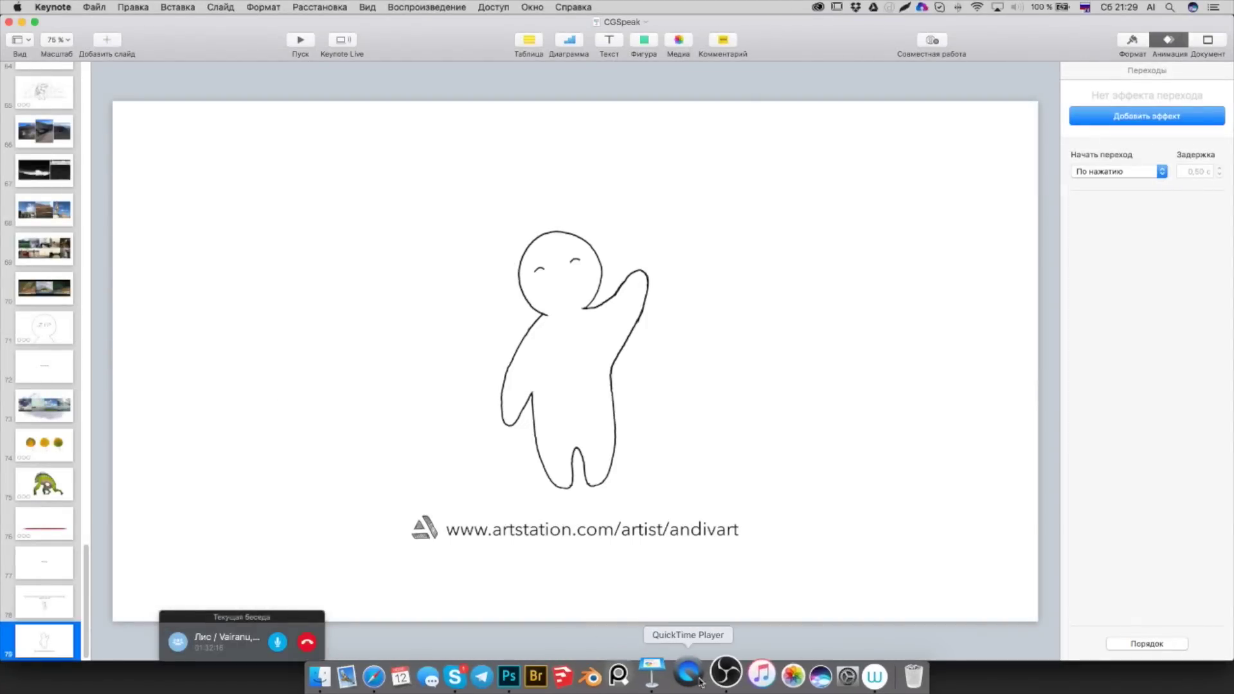
{"action": "left_click", "coordinate": [526, 680]}
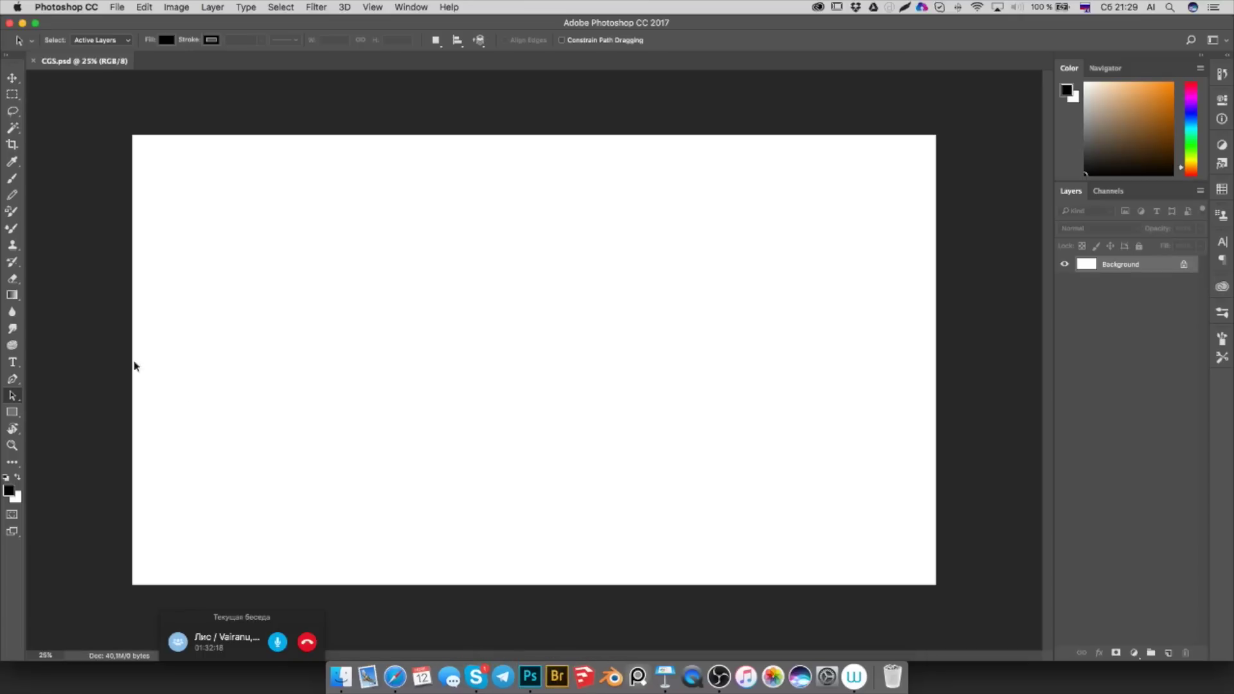
Test and undo brush strokes at two sizes, zoom in, then add empty Layer 1
{"action": "left_click_drag", "start_coordinate": [291, 618], "coordinate": [290, 652]}
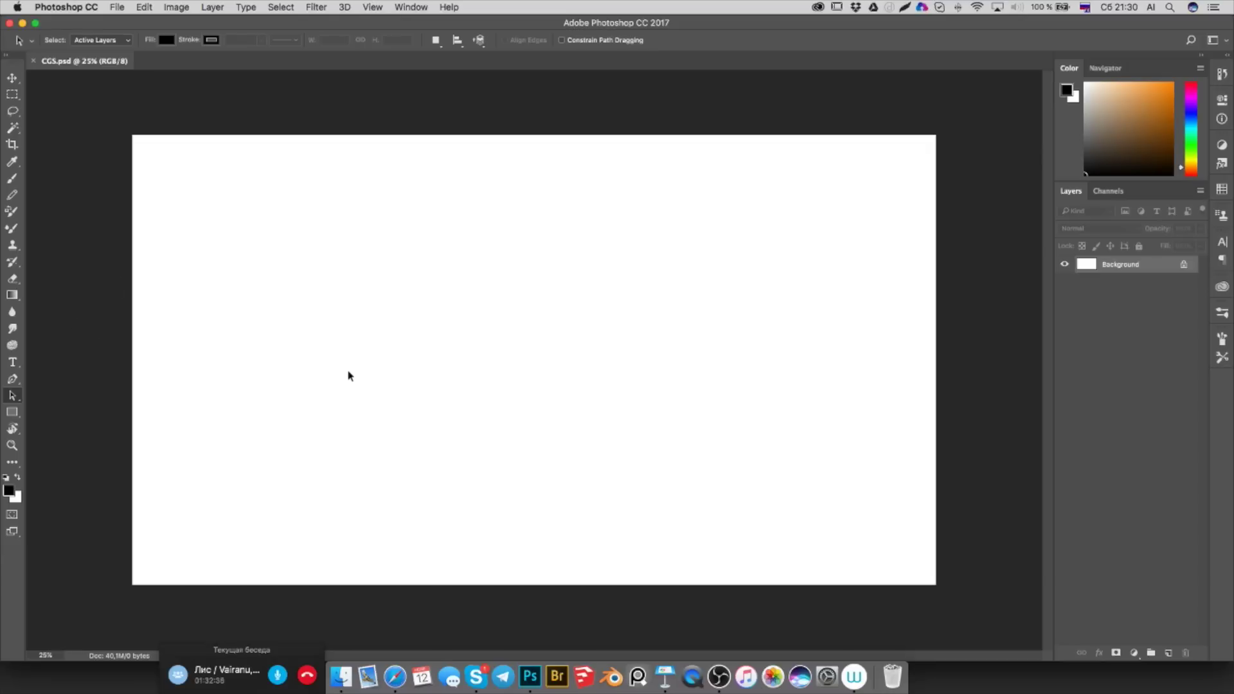
{"action": "key", "text": "b"}
{"action": "left_click_drag", "start_coordinate": [351, 369], "coordinate": [390, 386]}
{"action": "key", "text": "super+z"}
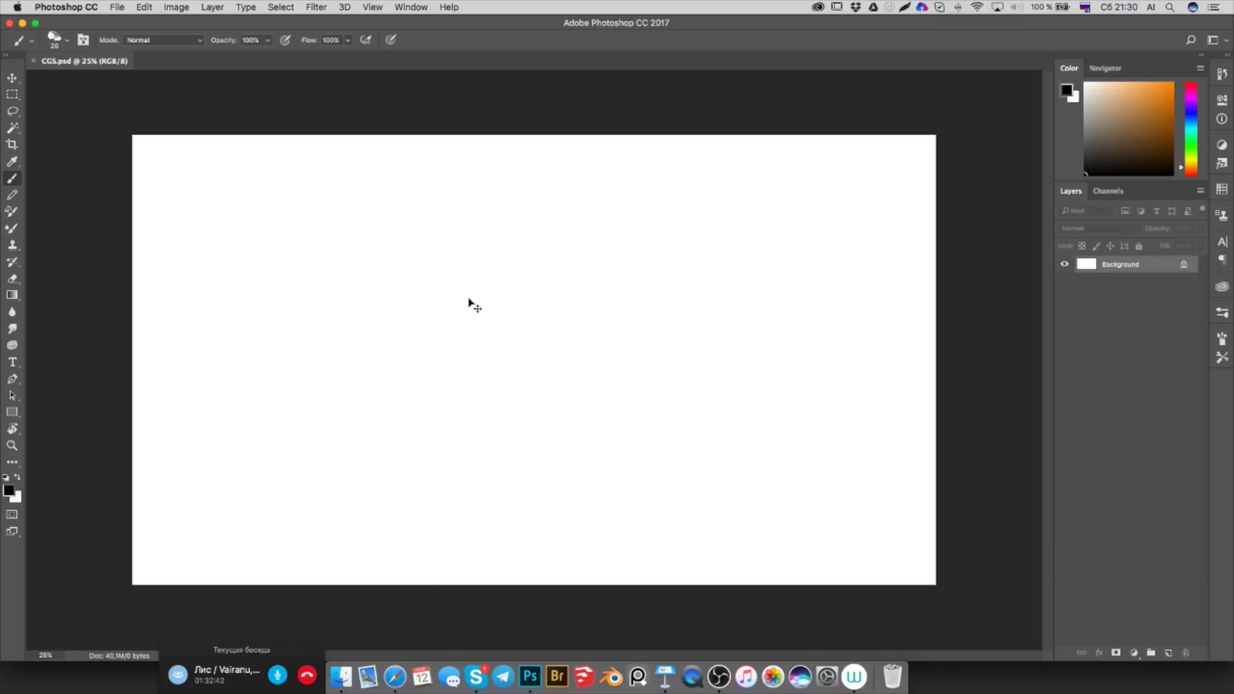
{"action": "key", "text": "super+equal"}
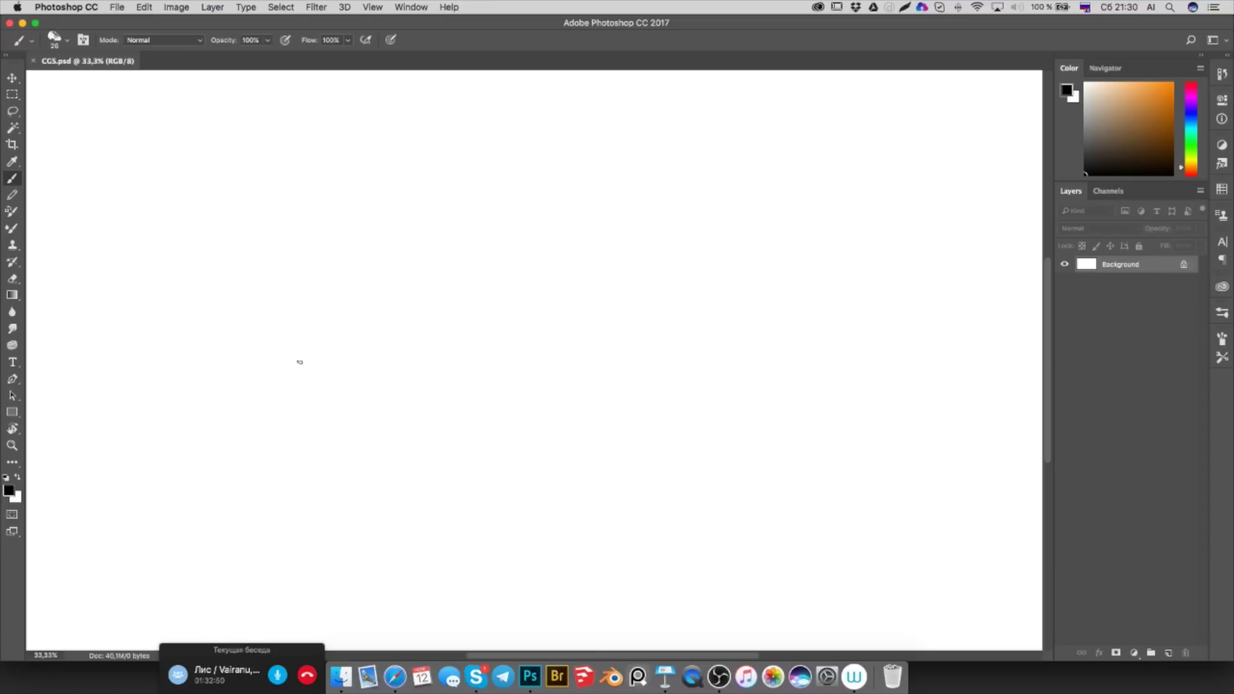
{"action": "key", "text": "bracketleft"}
{"action": "left_click_drag", "start_coordinate": [337, 359], "coordinate": [336, 410]}
{"action": "key", "text": "super+z"}
{"action": "left_click", "coordinate": [1169, 653]}
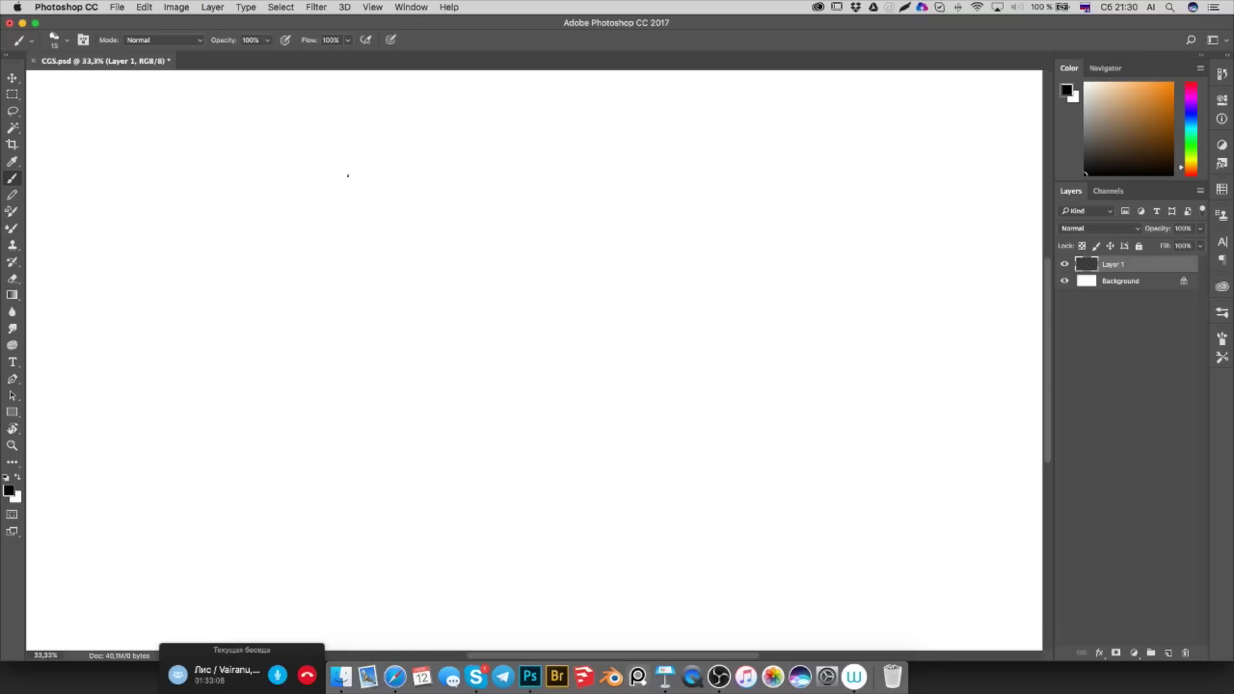
Sketch the head circle, jaw, eye line and an ear beside the head
{"action": "left_click_drag", "start_coordinate": [341, 134], "coordinate": [333, 184]}
{"action": "mouse_move", "coordinate": [328, 149]}
{"action": "left_mouse_down"}
{"action": "mouse_move", "coordinate": [353, 189]}
{"action": "mouse_move", "coordinate": [324, 210]}
{"action": "mouse_move", "coordinate": [351, 250]}
{"action": "mouse_move", "coordinate": [400, 200]}
{"action": "left_mouse_up"}
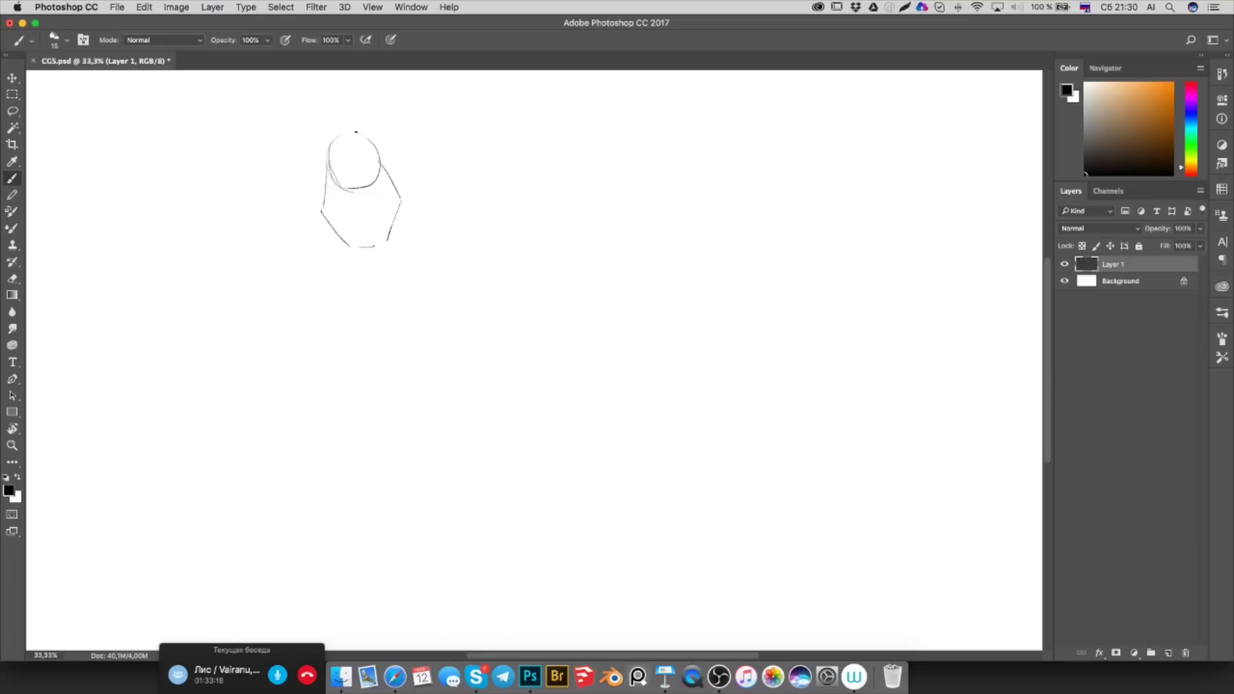
{"action": "mouse_move", "coordinate": [334, 169]}
{"action": "left_mouse_down"}
{"action": "mouse_move", "coordinate": [380, 160]}
{"action": "mouse_move", "coordinate": [385, 171]}
{"action": "mouse_move", "coordinate": [314, 184]}
{"action": "left_mouse_up"}
{"action": "left_click", "coordinate": [335, 158]}
{"action": "key", "text": "super+z"}
{"action": "left_click_drag", "start_coordinate": [323, 168], "coordinate": [325, 184]}
Lasso the right ear and try moving it lower, then undo the move
{"action": "key", "text": "l"}
{"action": "left_click_drag", "start_coordinate": [399, 144], "coordinate": [400, 149]}
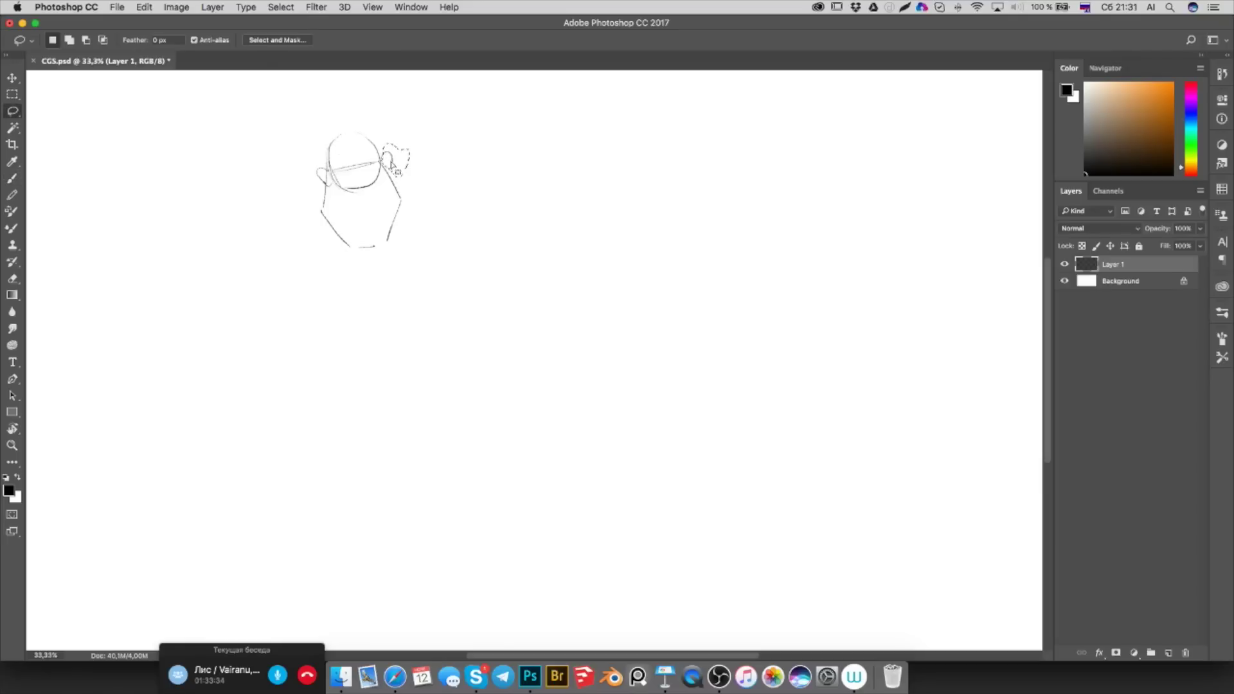
{"action": "left_click_drag", "start_coordinate": [402, 150], "coordinate": [388, 174]}
{"action": "key", "text": "ctrl+z"}
Back on the Brush, draw the nose line, the curve under it and eye marks
{"action": "key", "text": "b"}
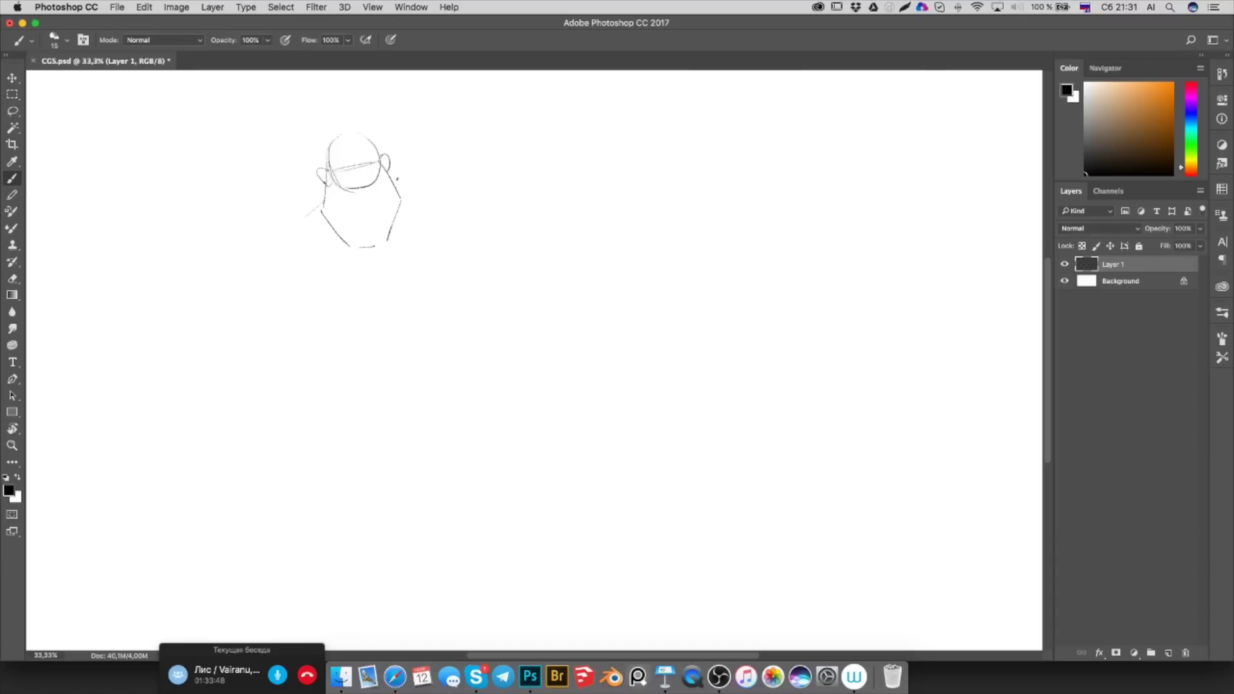
{"action": "left_click_drag", "start_coordinate": [404, 194], "coordinate": [416, 205]}
{"action": "left_click_drag", "start_coordinate": [363, 171], "coordinate": [358, 187]}
{"action": "mouse_move", "coordinate": [354, 189]}
{"action": "left_mouse_down"}
{"action": "mouse_move", "coordinate": [367, 198]}
{"action": "mouse_move", "coordinate": [372, 185]}
{"action": "mouse_move", "coordinate": [354, 178]}
{"action": "mouse_move", "coordinate": [366, 177]}
{"action": "left_mouse_up"}
{"action": "left_click_drag", "start_coordinate": [363, 174], "coordinate": [376, 168]}
Sketch the torso sides, both shoulders and both arms in pencil lines
{"action": "left_click_drag", "start_coordinate": [449, 236], "coordinate": [444, 326]}
{"action": "left_click_drag", "start_coordinate": [300, 324], "coordinate": [340, 379]}
{"action": "left_click_drag", "start_coordinate": [442, 345], "coordinate": [441, 356]}
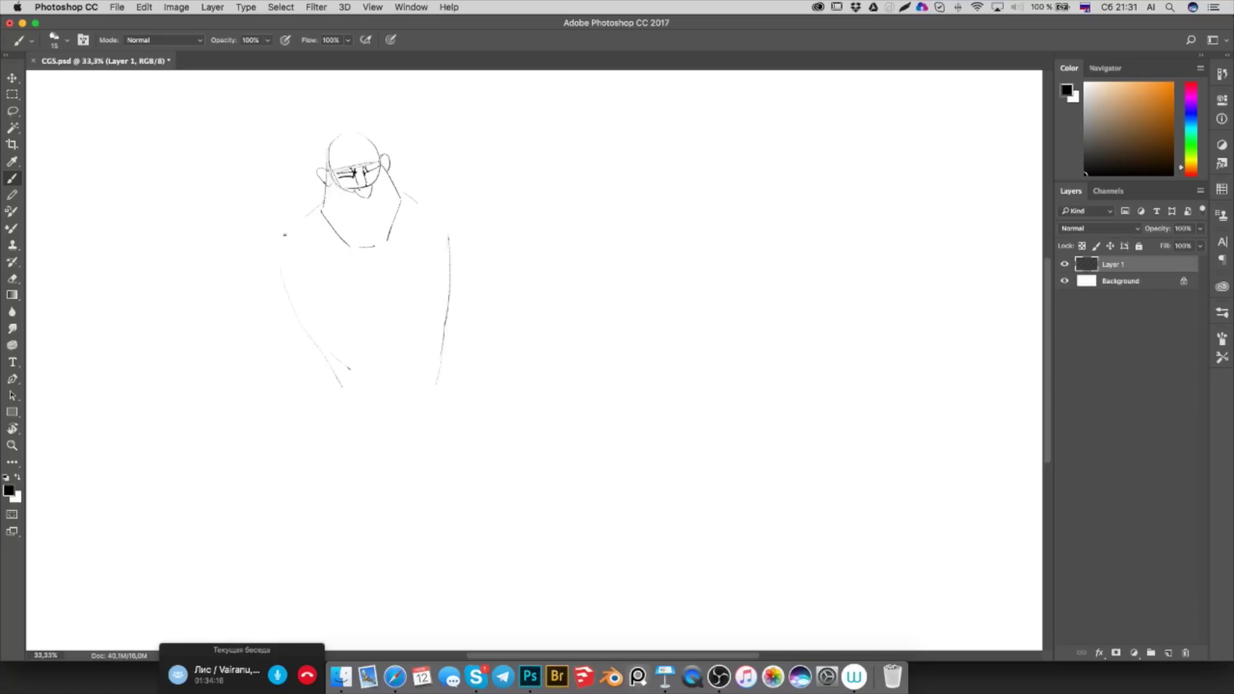
{"action": "left_click_drag", "start_coordinate": [317, 207], "coordinate": [300, 224]}
{"action": "left_click_drag", "start_coordinate": [461, 204], "coordinate": [481, 271]}
{"action": "left_click_drag", "start_coordinate": [229, 301], "coordinate": [300, 307]}
{"action": "mouse_move", "coordinate": [448, 275]}
{"action": "left_mouse_down"}
{"action": "mouse_move", "coordinate": [492, 250]}
{"action": "mouse_move", "coordinate": [484, 279]}
{"action": "left_mouse_up"}
{"action": "left_click_drag", "start_coordinate": [342, 385], "coordinate": [347, 411]}
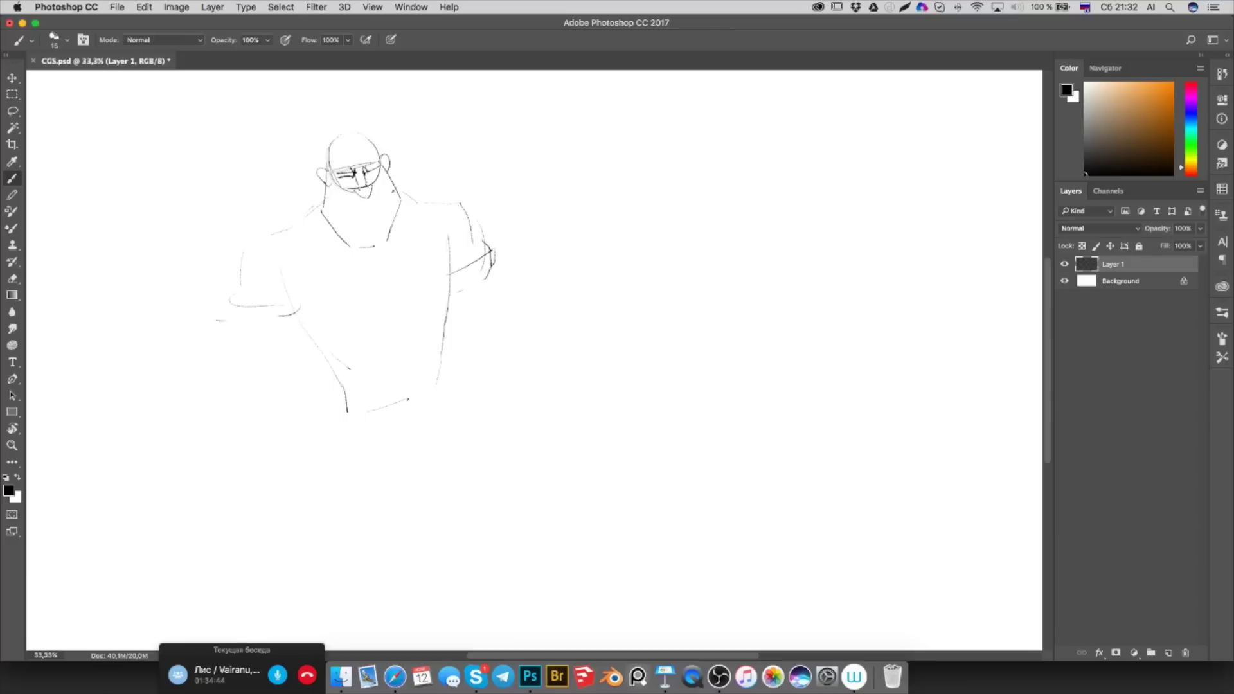
Lasso the eye-and-glasses area and free-transform it narrower and slightly tilted
{"action": "key", "text": "l"}
{"action": "left_click_drag", "start_coordinate": [389, 189], "coordinate": [386, 186]}
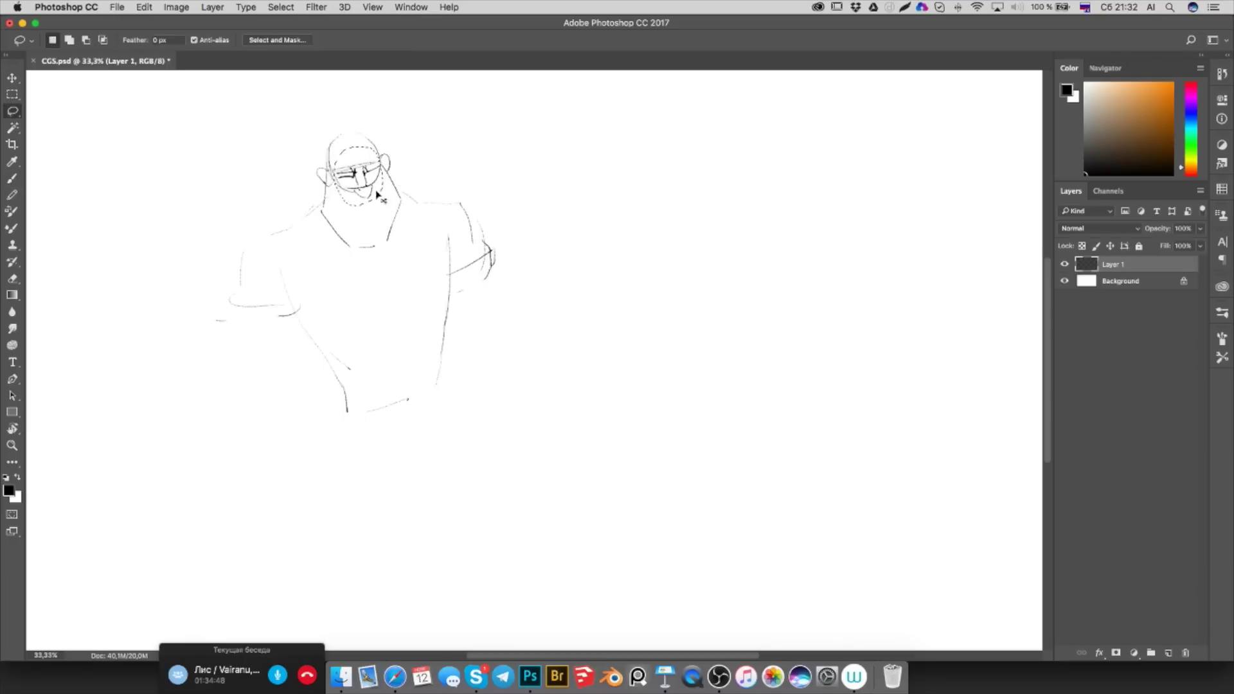
{"action": "left_click_drag", "start_coordinate": [370, 198], "coordinate": [399, 185]}
{"action": "key", "text": "ctrl+d"}
{"action": "key", "text": "ctrl+y"}
{"action": "key", "text": "ctrl+t"}
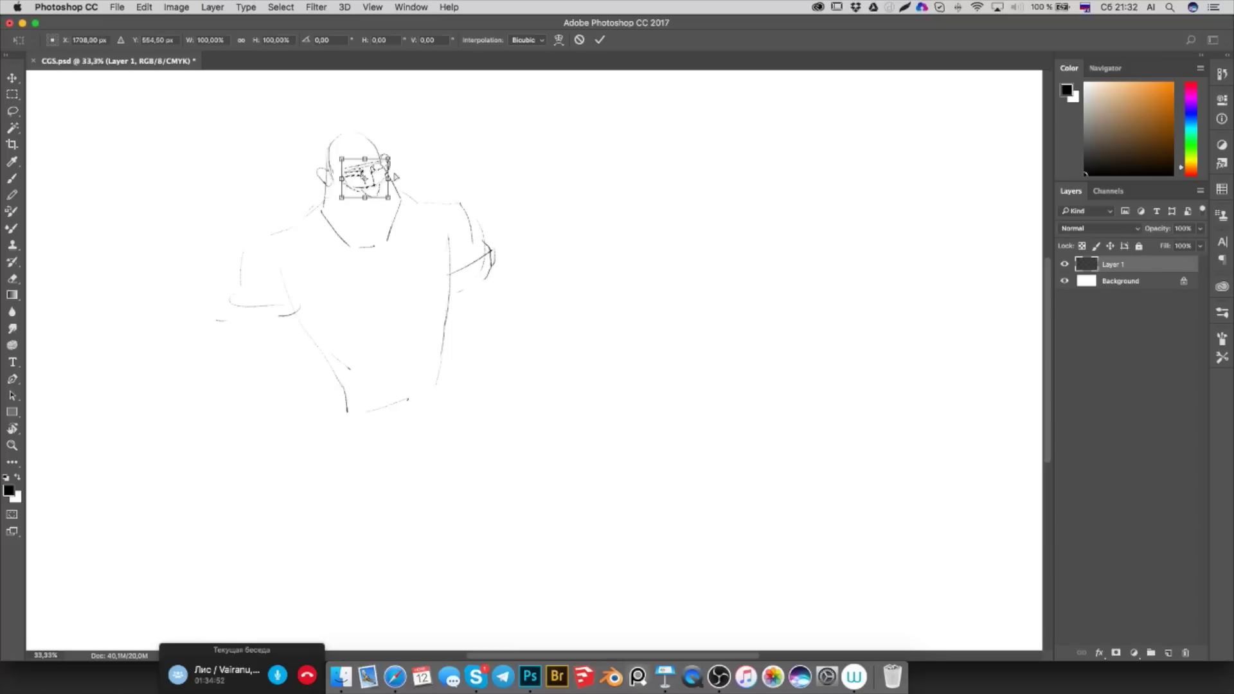
{"action": "left_click_drag", "start_coordinate": [391, 178], "coordinate": [367, 199]}
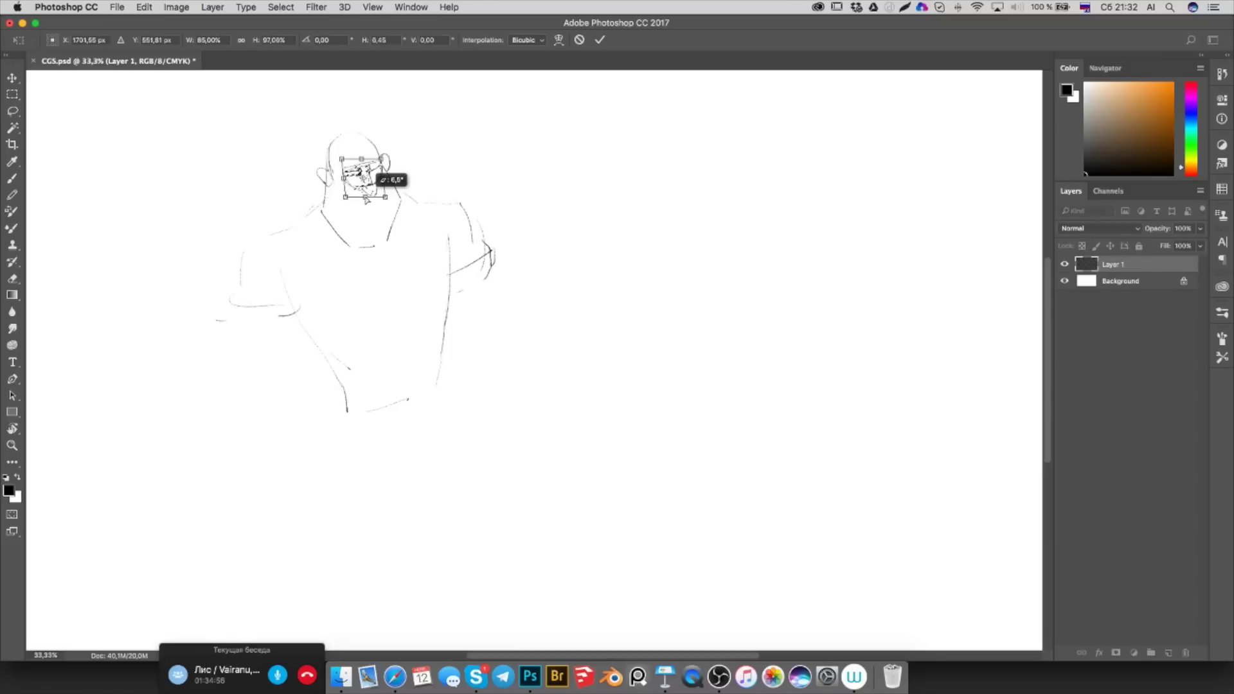
{"action": "key", "text": "Return"}
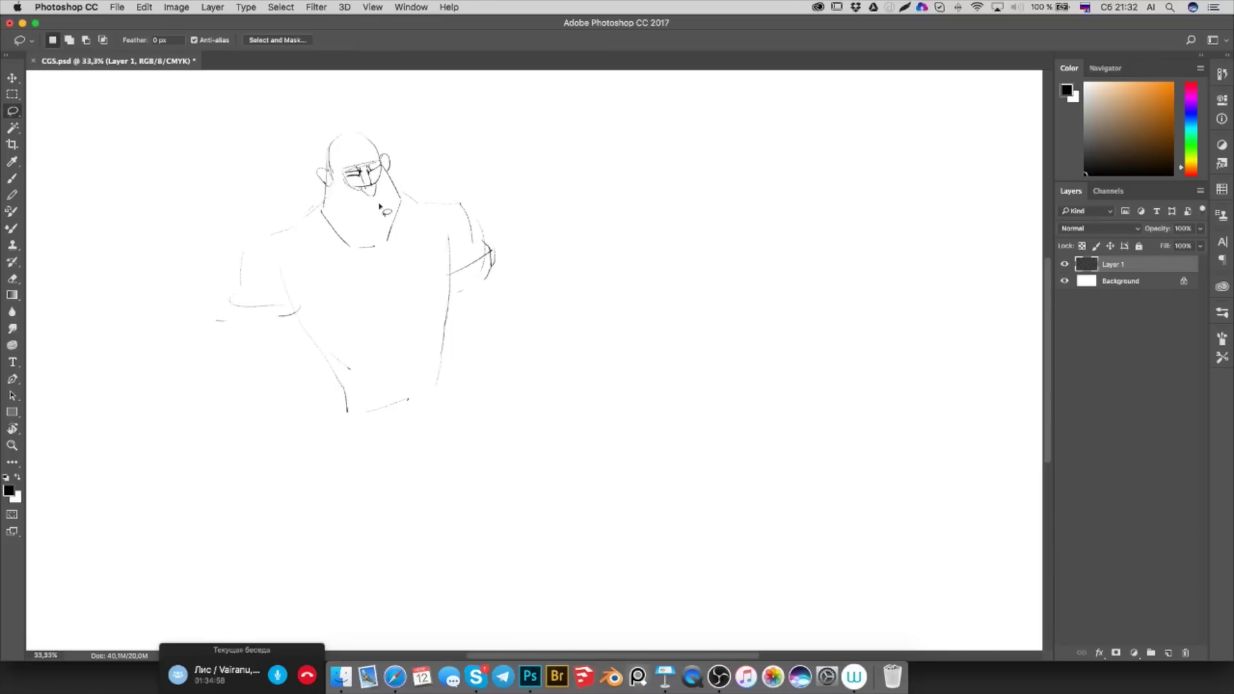
Erase part of the face around the glasses with an enlarged eraser, then return to the Brush
{"action": "key", "text": "e"}
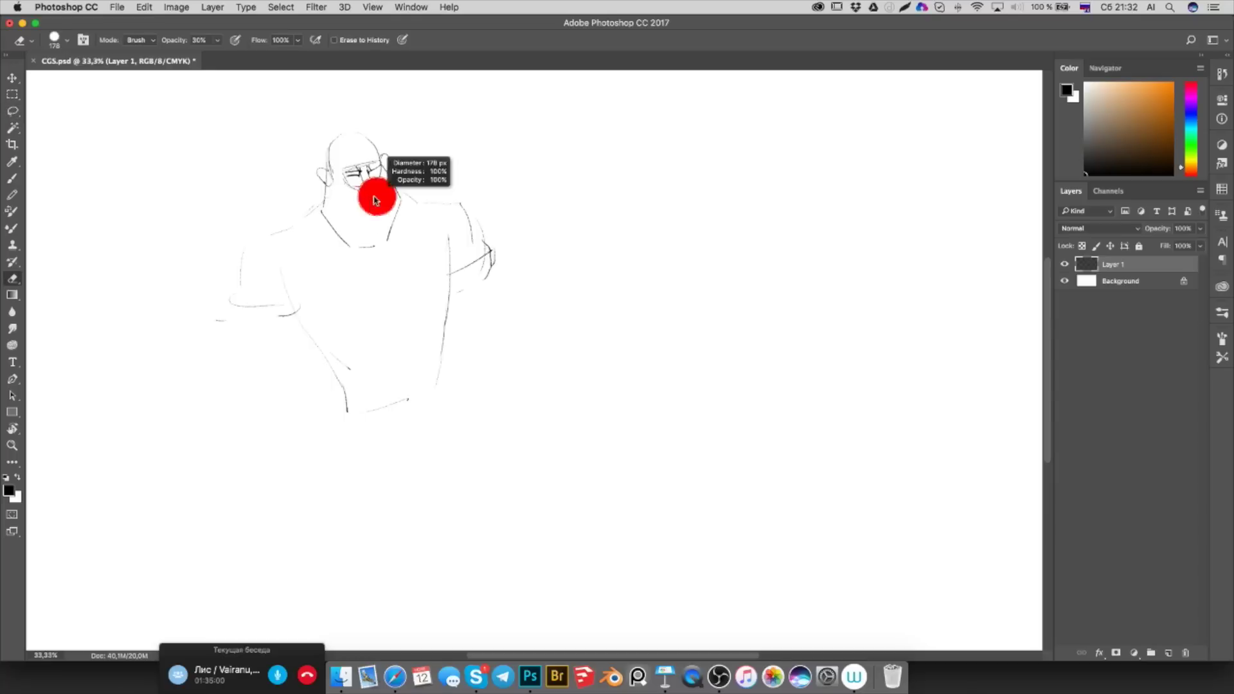
{"action": "left_click_drag", "start_coordinate": [370, 190], "coordinate": [376, 195]}
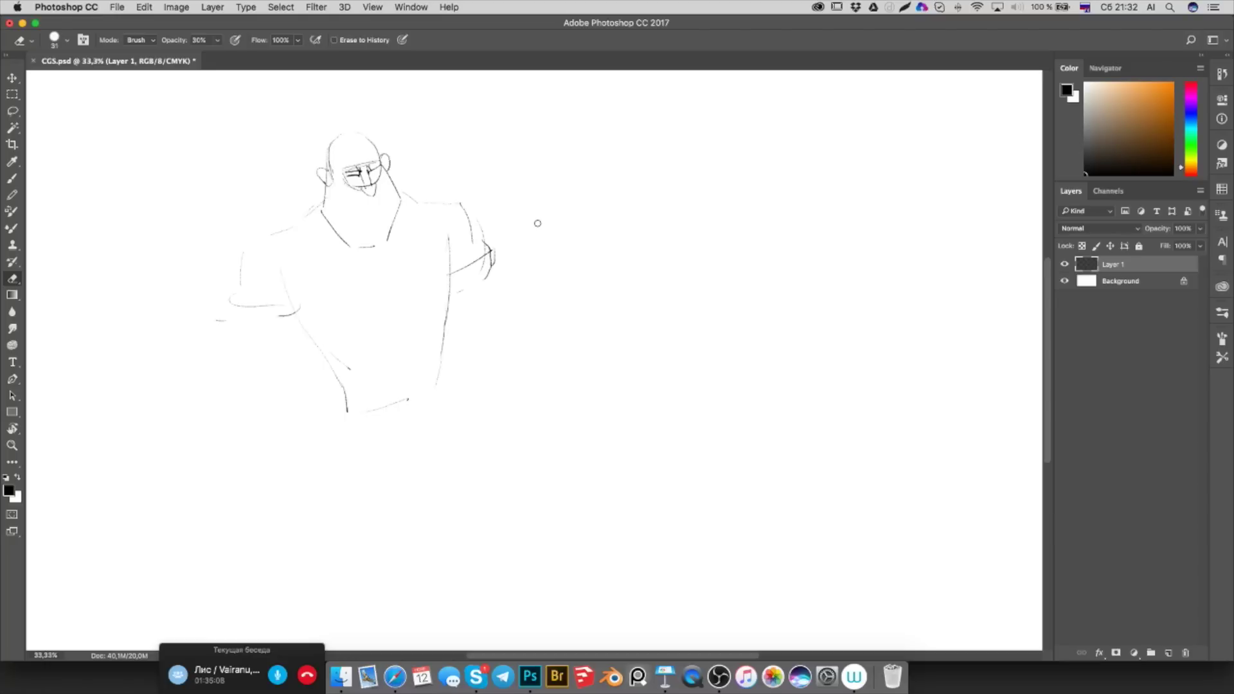
{"action": "key", "text": "b"}
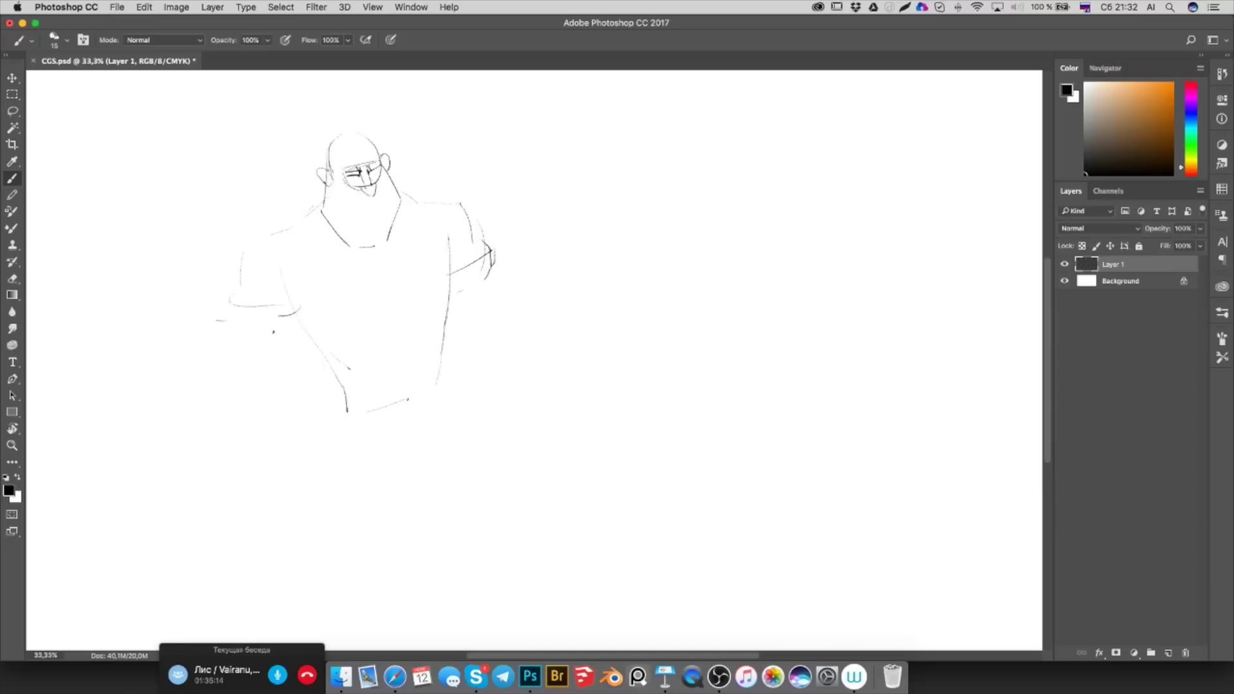
Draw the left arm and sleeve edges and join the left shoulder to the neck
{"action": "left_click_drag", "start_coordinate": [239, 309], "coordinate": [245, 373]}
{"action": "mouse_move", "coordinate": [295, 313]}
{"action": "left_mouse_down"}
{"action": "mouse_move", "coordinate": [243, 318]}
{"action": "mouse_move", "coordinate": [307, 322]}
{"action": "left_mouse_up"}
{"action": "mouse_move", "coordinate": [229, 317]}
{"action": "left_mouse_down"}
{"action": "mouse_move", "coordinate": [236, 248]}
{"action": "mouse_move", "coordinate": [295, 226]}
{"action": "mouse_move", "coordinate": [235, 256]}
{"action": "left_mouse_up"}
{"action": "left_click_drag", "start_coordinate": [292, 225], "coordinate": [325, 200]}
{"action": "mouse_move", "coordinate": [298, 222]}
{"action": "left_mouse_down"}
{"action": "mouse_move", "coordinate": [327, 198]}
{"action": "mouse_move", "coordinate": [370, 246]}
{"action": "mouse_move", "coordinate": [401, 240]}
{"action": "left_mouse_up"}
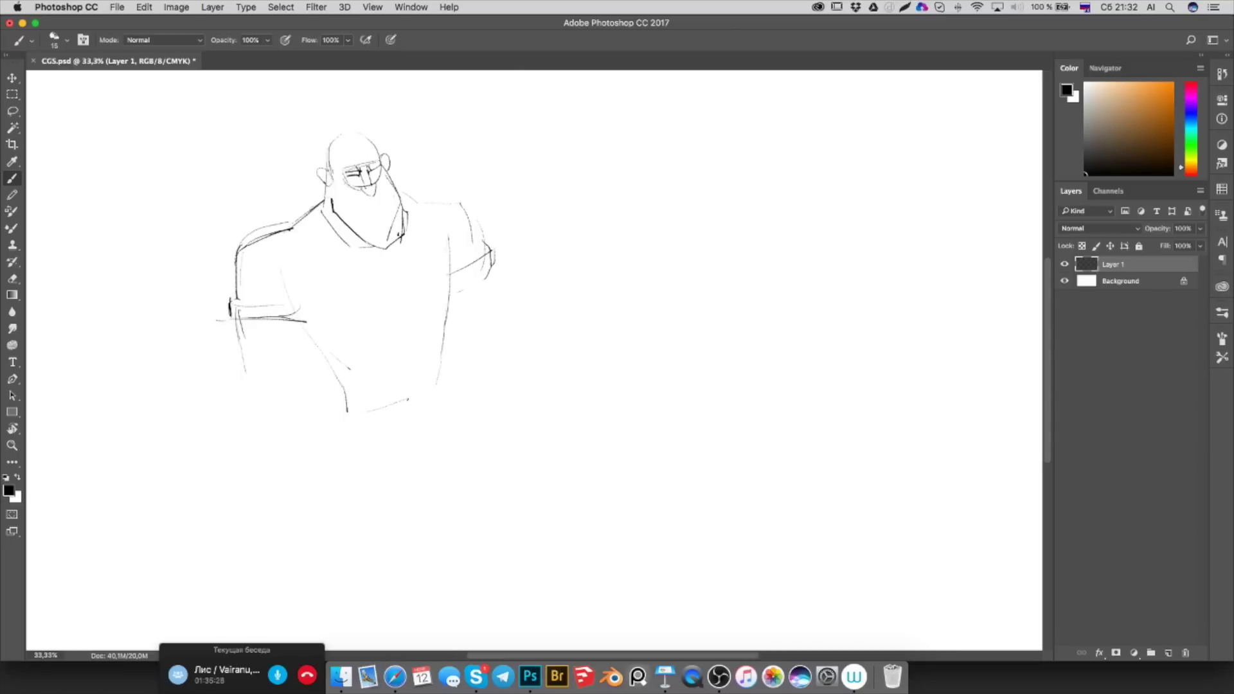
Erase the right edge of the beard with the Eraser at 100% opacity
{"action": "key", "text": "e"}
{"action": "key", "text": "0"}
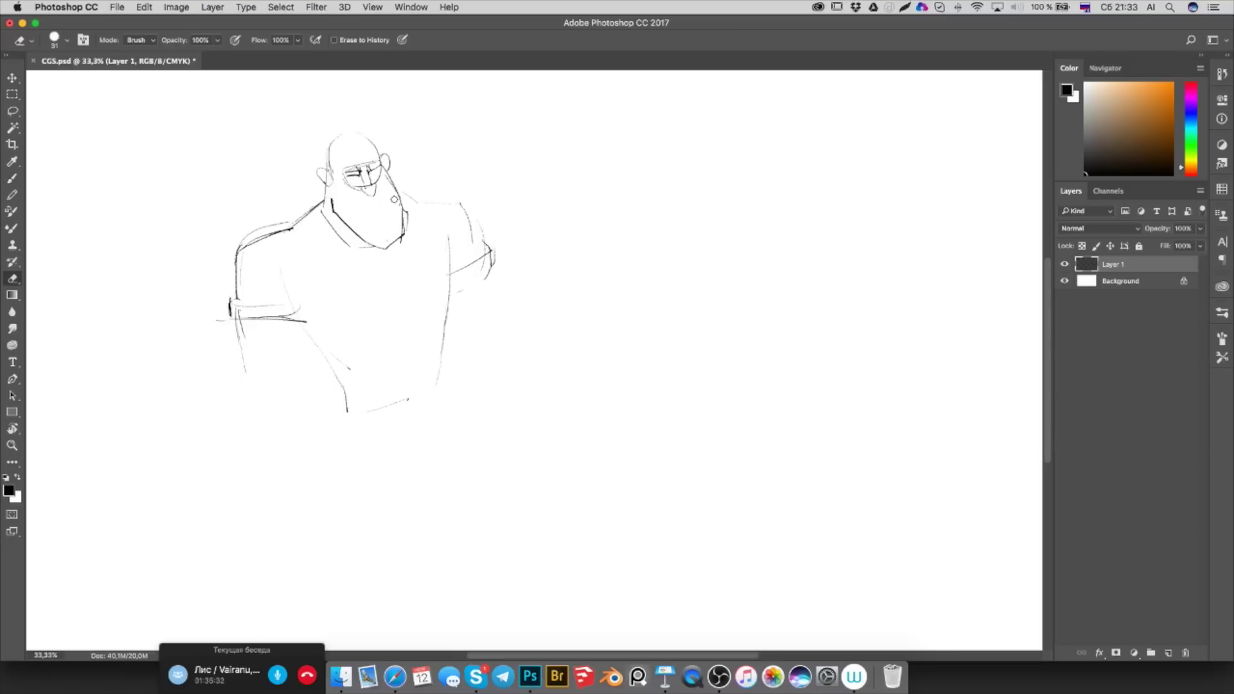
{"action": "left_click_drag", "start_coordinate": [399, 205], "coordinate": [383, 244]}
{"action": "key", "text": "b"}
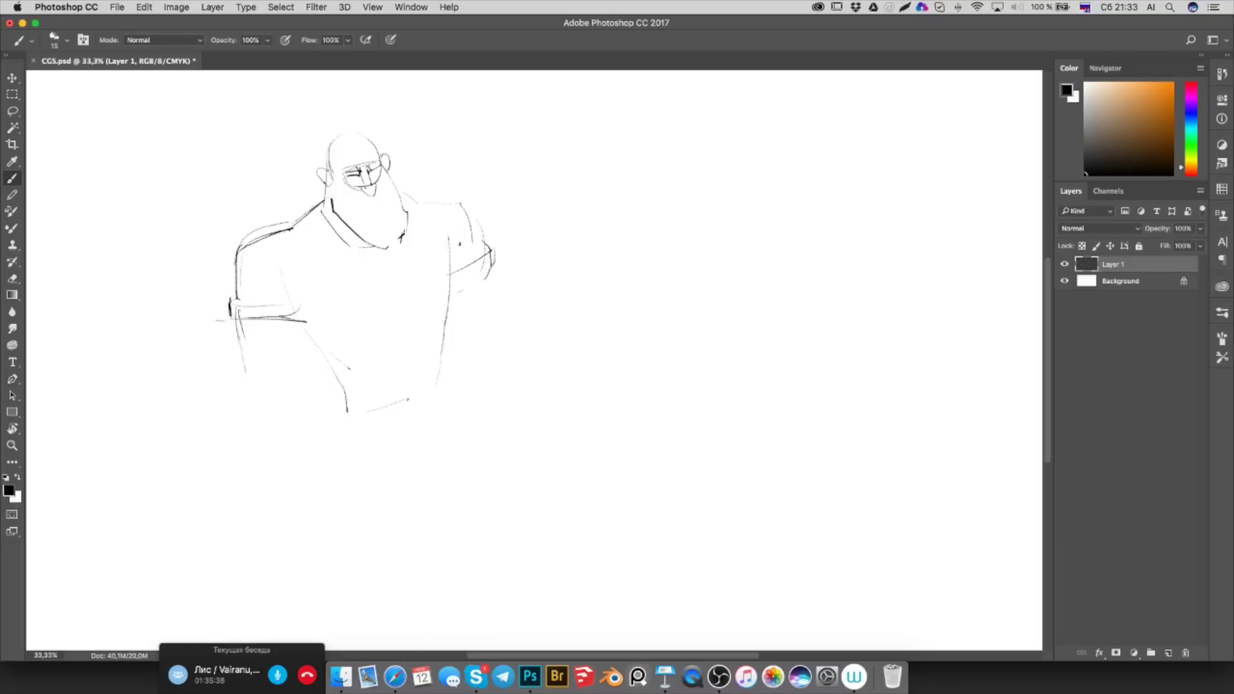
Outline the raised forearm and draw the shirt's bottom hem with a curve below
{"action": "left_click_drag", "start_coordinate": [483, 215], "coordinate": [468, 286]}
{"action": "left_click_drag", "start_coordinate": [498, 220], "coordinate": [484, 292]}
{"action": "left_click_drag", "start_coordinate": [499, 229], "coordinate": [515, 229]}
{"action": "left_click_drag", "start_coordinate": [384, 408], "coordinate": [430, 401]}
{"action": "mouse_move", "coordinate": [343, 400]}
{"action": "left_mouse_down"}
{"action": "mouse_move", "coordinate": [376, 412]}
{"action": "mouse_move", "coordinate": [437, 396]}
{"action": "mouse_move", "coordinate": [430, 403]}
{"action": "left_mouse_up"}
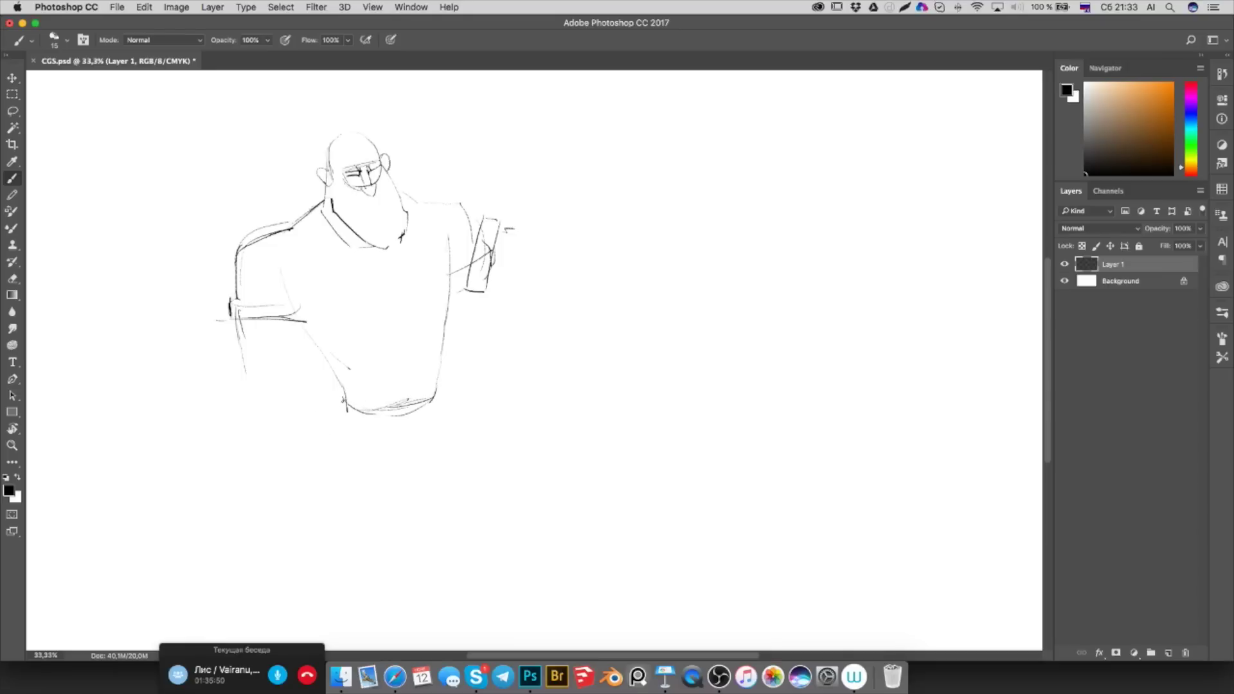
{"action": "left_click_drag", "start_coordinate": [343, 403], "coordinate": [344, 421]}
{"action": "left_click_drag", "start_coordinate": [437, 394], "coordinate": [439, 404]}
{"action": "left_click_drag", "start_coordinate": [341, 437], "coordinate": [392, 445]}
Add strokes at the right eye and undo the stray one
{"action": "left_click_drag", "start_coordinate": [373, 171], "coordinate": [378, 179]}
{"action": "mouse_move", "coordinate": [372, 173]}
{"action": "left_mouse_down"}
{"action": "mouse_move", "coordinate": [385, 168]}
{"action": "mouse_move", "coordinate": [365, 181]}
{"action": "left_mouse_up"}
{"action": "key", "text": "ctrl+z"}
Scale the whole sketch to about 89% and move it up slightly
{"action": "key", "text": "ctrl+t"}
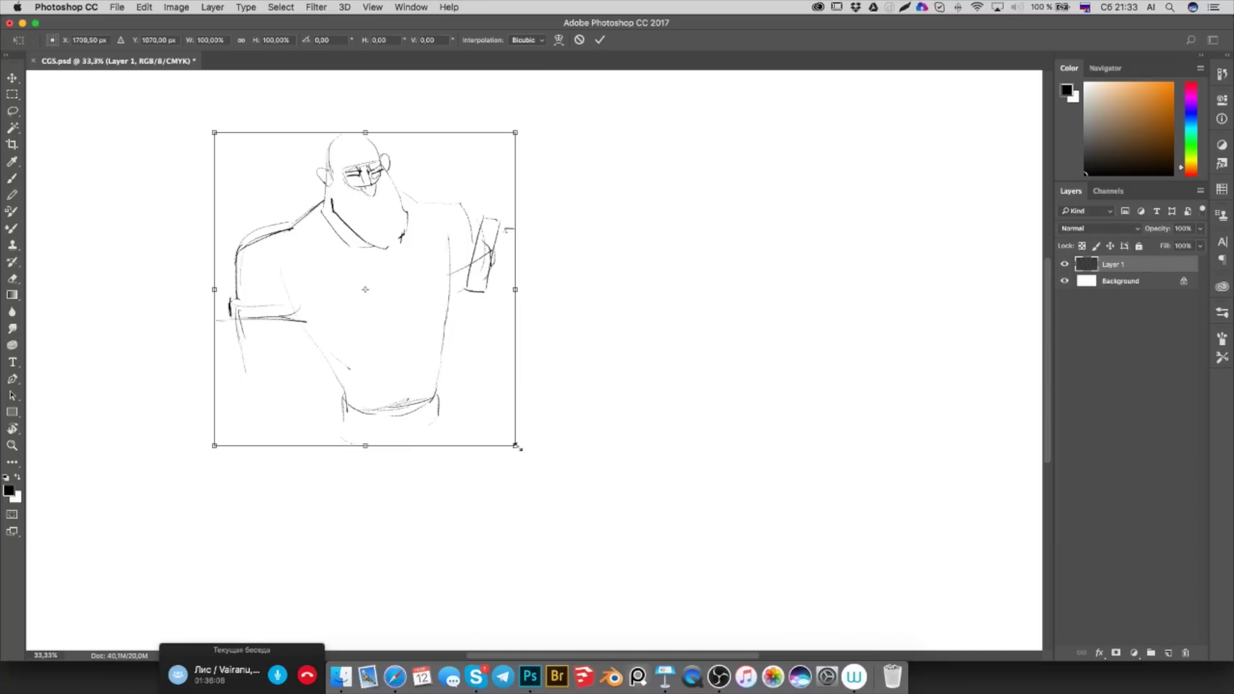
{"action": "left_click_drag", "start_coordinate": [516, 445], "coordinate": [483, 407]}
{"action": "left_click_drag", "start_coordinate": [379, 360], "coordinate": [355, 333]}
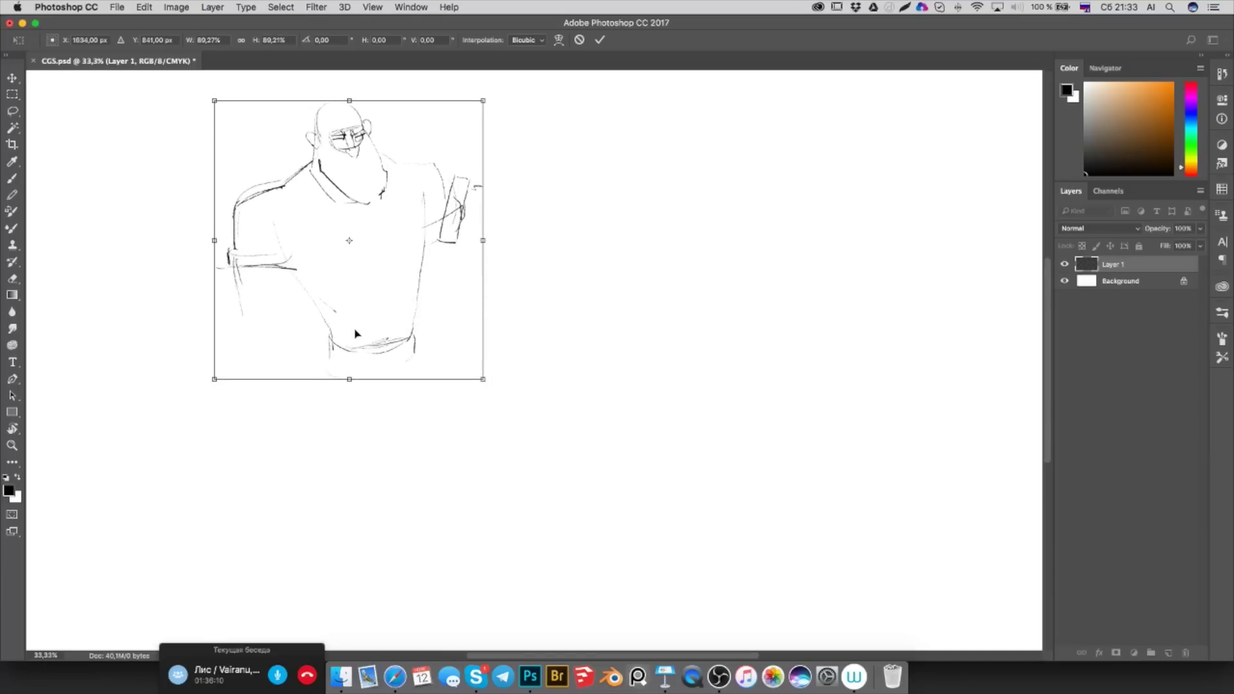
{"action": "key", "text": "Return"}
Draw both trouser legs with fold marks, a foot and an inner leg line
{"action": "left_click_drag", "start_coordinate": [327, 362], "coordinate": [314, 397]}
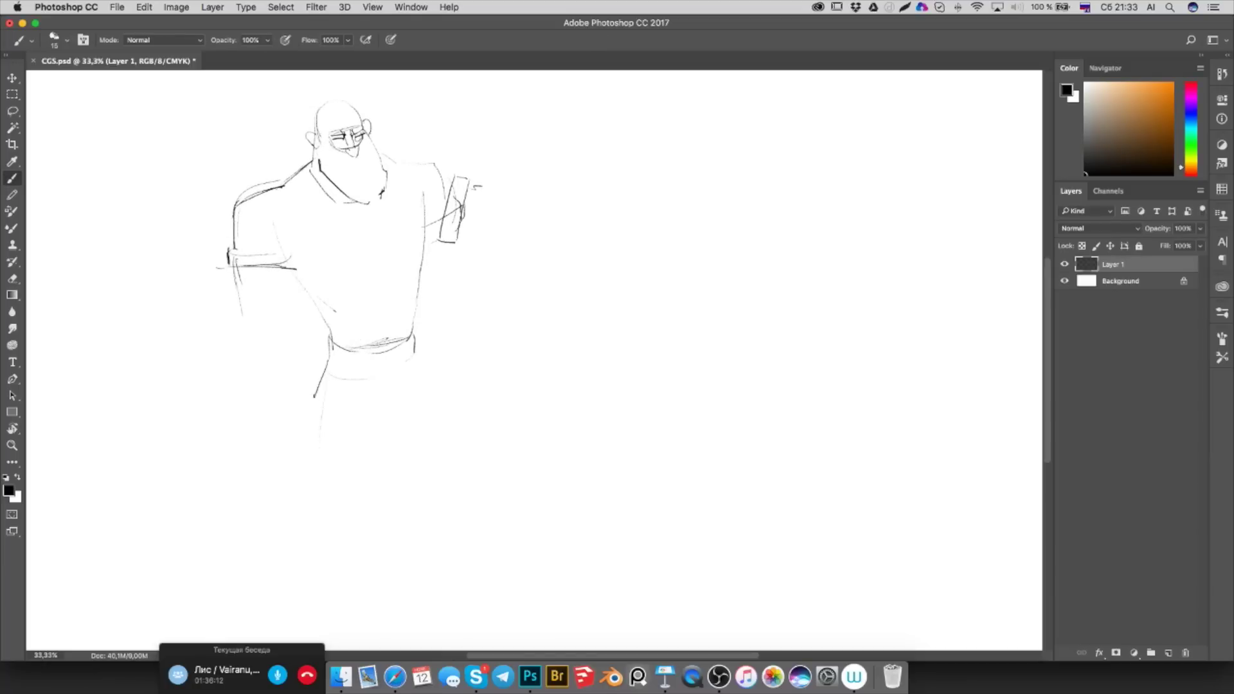
{"action": "key", "text": "ctrl+z"}
{"action": "left_click_drag", "start_coordinate": [325, 374], "coordinate": [324, 429]}
{"action": "left_click_drag", "start_coordinate": [414, 366], "coordinate": [410, 479]}
{"action": "mouse_move", "coordinate": [383, 415]}
{"action": "left_mouse_down"}
{"action": "mouse_move", "coordinate": [369, 405]}
{"action": "mouse_move", "coordinate": [379, 410]}
{"action": "mouse_move", "coordinate": [362, 448]}
{"action": "mouse_move", "coordinate": [317, 462]}
{"action": "mouse_move", "coordinate": [317, 498]}
{"action": "left_mouse_up"}
{"action": "mouse_move", "coordinate": [364, 448]}
{"action": "left_mouse_down"}
{"action": "mouse_move", "coordinate": [358, 494]}
{"action": "mouse_move", "coordinate": [400, 519]}
{"action": "left_mouse_up"}
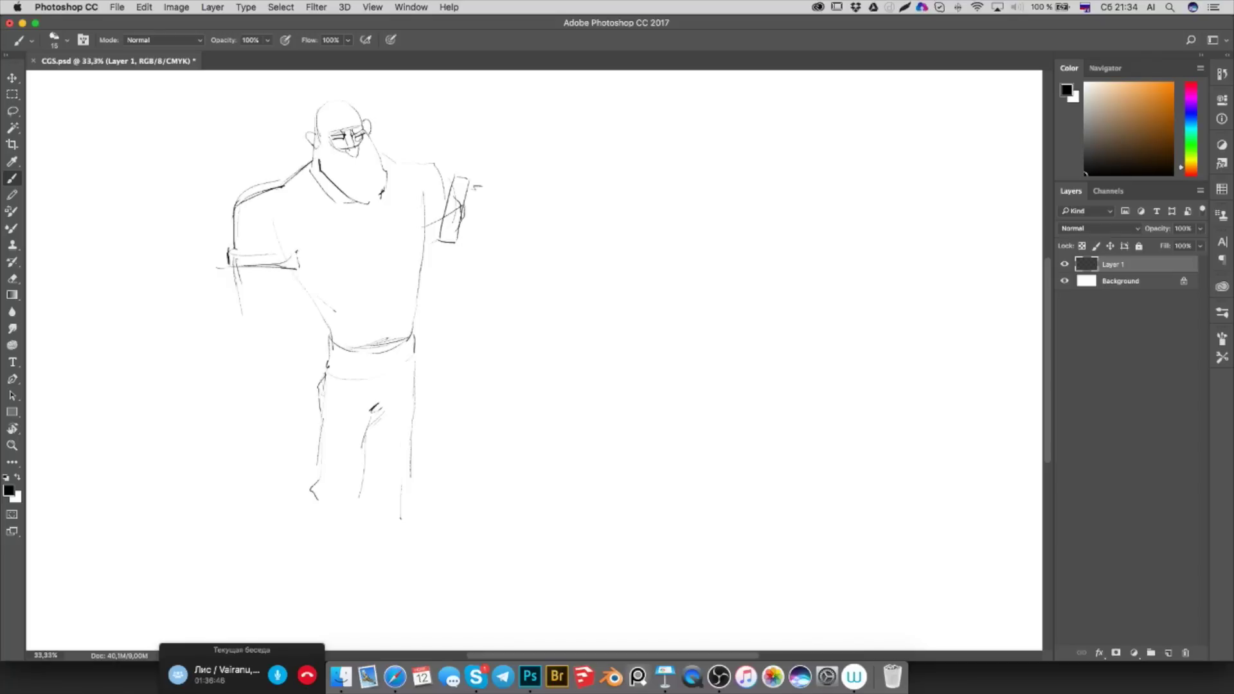
Sketch the flexed raised arm with bicep and fist, then lasso the fist
{"action": "mouse_move", "coordinate": [254, 255]}
{"action": "left_mouse_down"}
{"action": "mouse_move", "coordinate": [297, 250]}
{"action": "mouse_move", "coordinate": [284, 257]}
{"action": "left_mouse_up"}
{"action": "left_click_drag", "start_coordinate": [473, 186], "coordinate": [502, 205]}
{"action": "left_click_drag", "start_coordinate": [456, 243], "coordinate": [488, 242]}
{"action": "left_click_drag", "start_coordinate": [493, 150], "coordinate": [499, 204]}
{"action": "left_click_drag", "start_coordinate": [511, 129], "coordinate": [536, 192]}
{"action": "left_click_drag", "start_coordinate": [493, 249], "coordinate": [531, 244]}
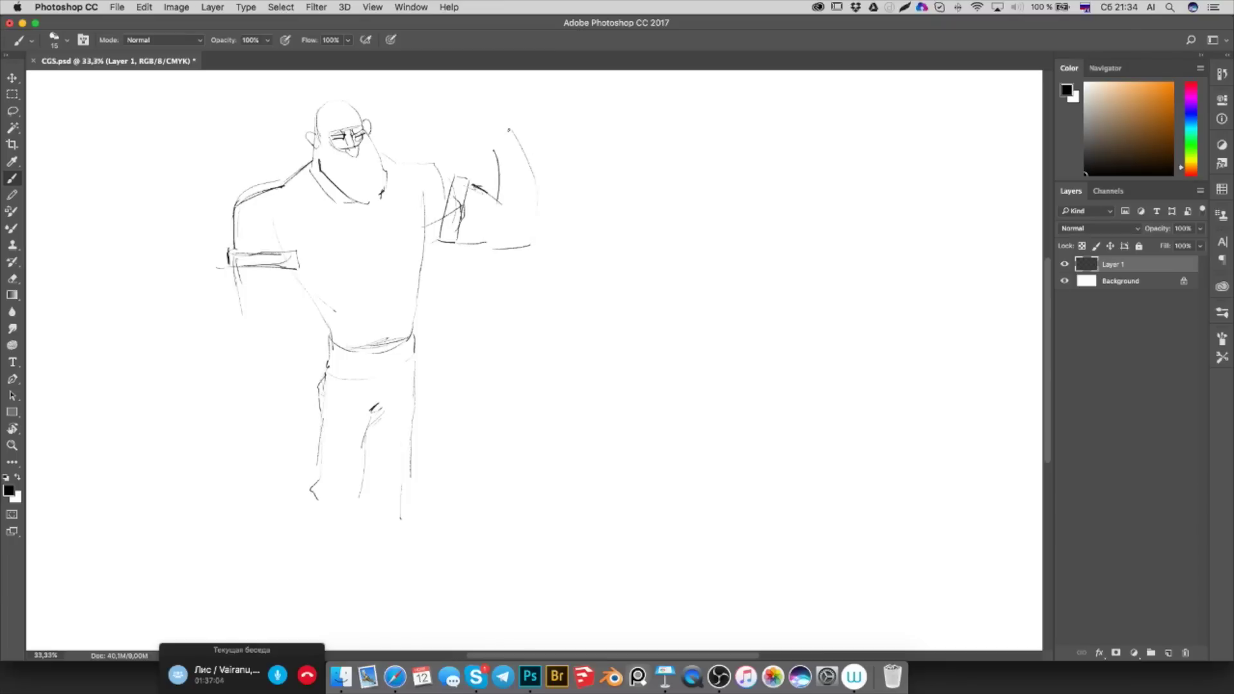
{"action": "left_click_drag", "start_coordinate": [495, 202], "coordinate": [491, 231]}
{"action": "key", "text": "l"}
{"action": "mouse_move", "coordinate": [535, 136]}
{"action": "left_mouse_down"}
{"action": "mouse_move", "coordinate": [501, 220]}
{"action": "mouse_move", "coordinate": [502, 177]}
{"action": "left_mouse_up"}
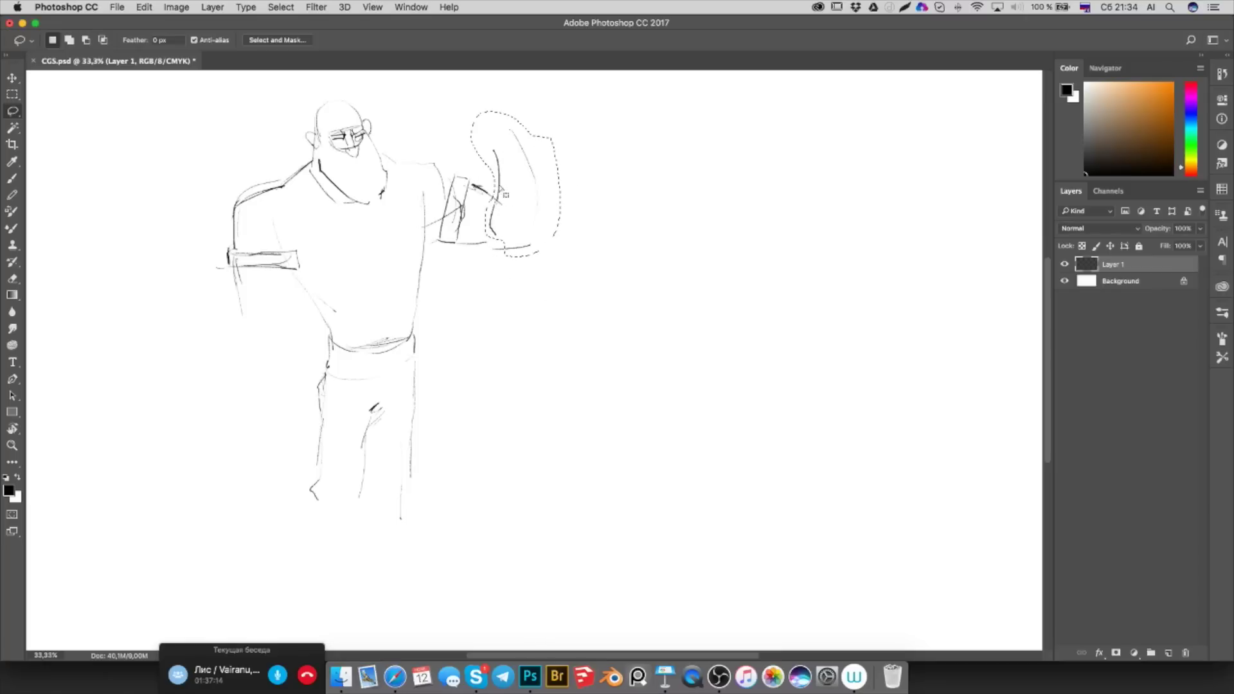
Rotate the selected fist about 12° around a lowered pivot and nudge it up-left
{"action": "key", "text": "shift"}
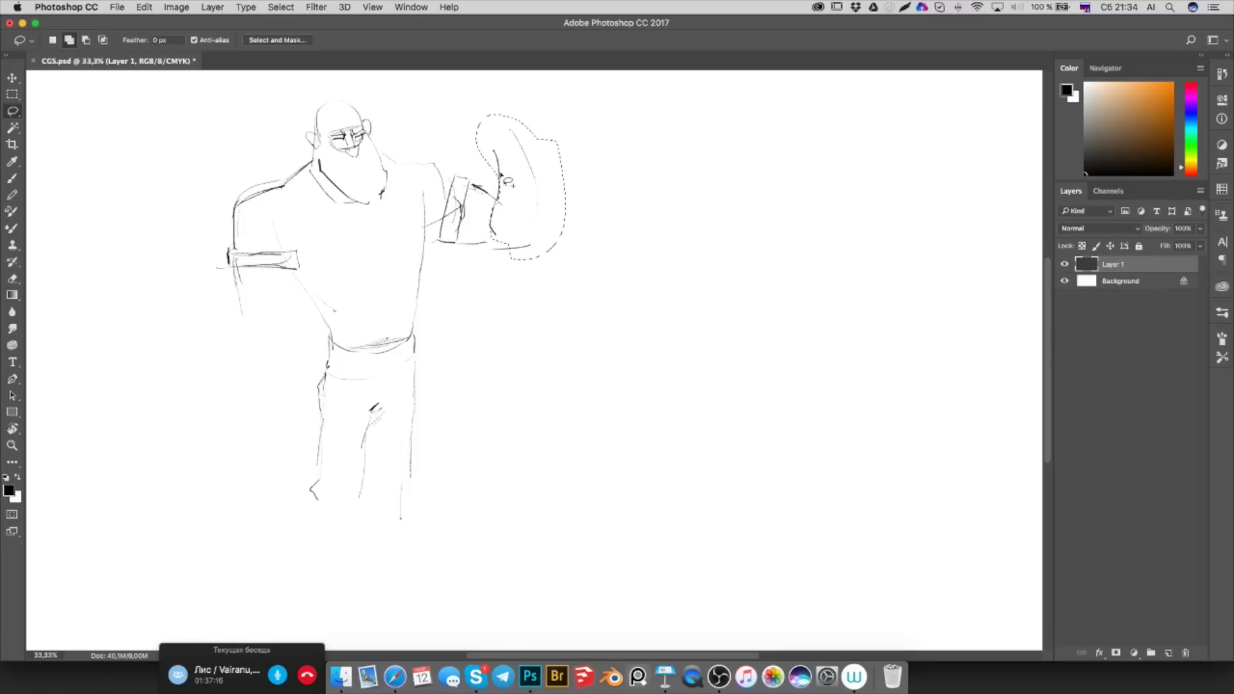
{"action": "key", "text": "super+t"}
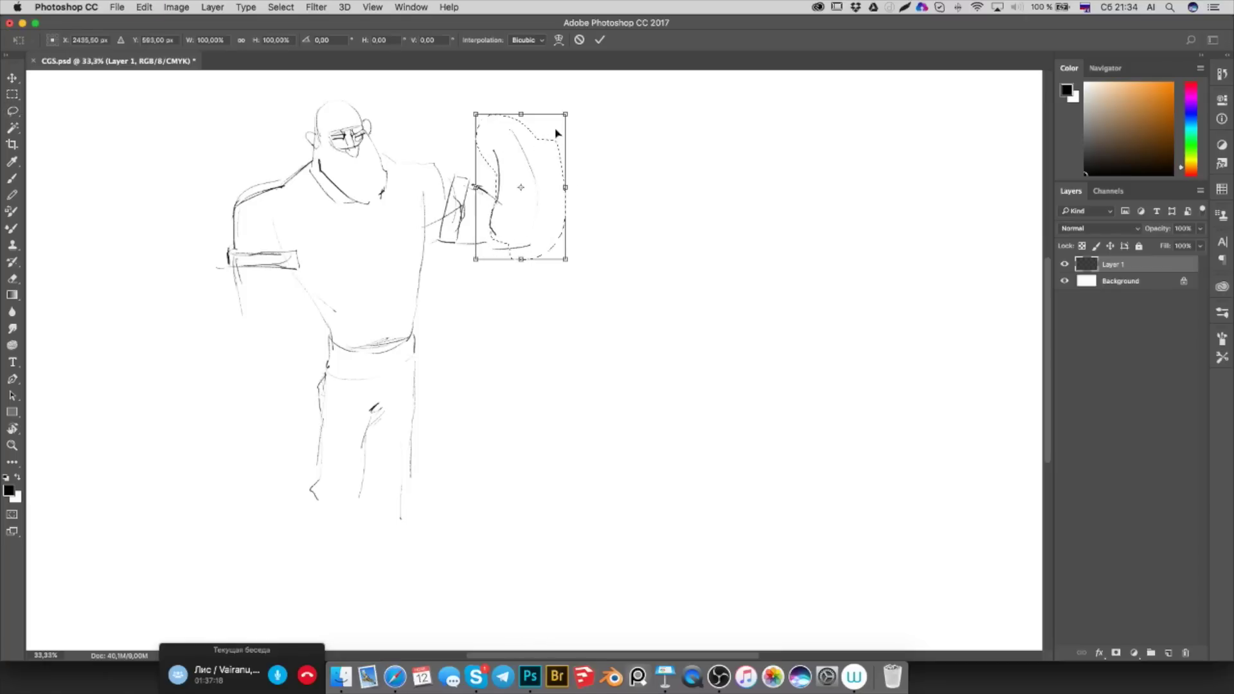
{"action": "left_click_drag", "start_coordinate": [522, 191], "coordinate": [516, 237]}
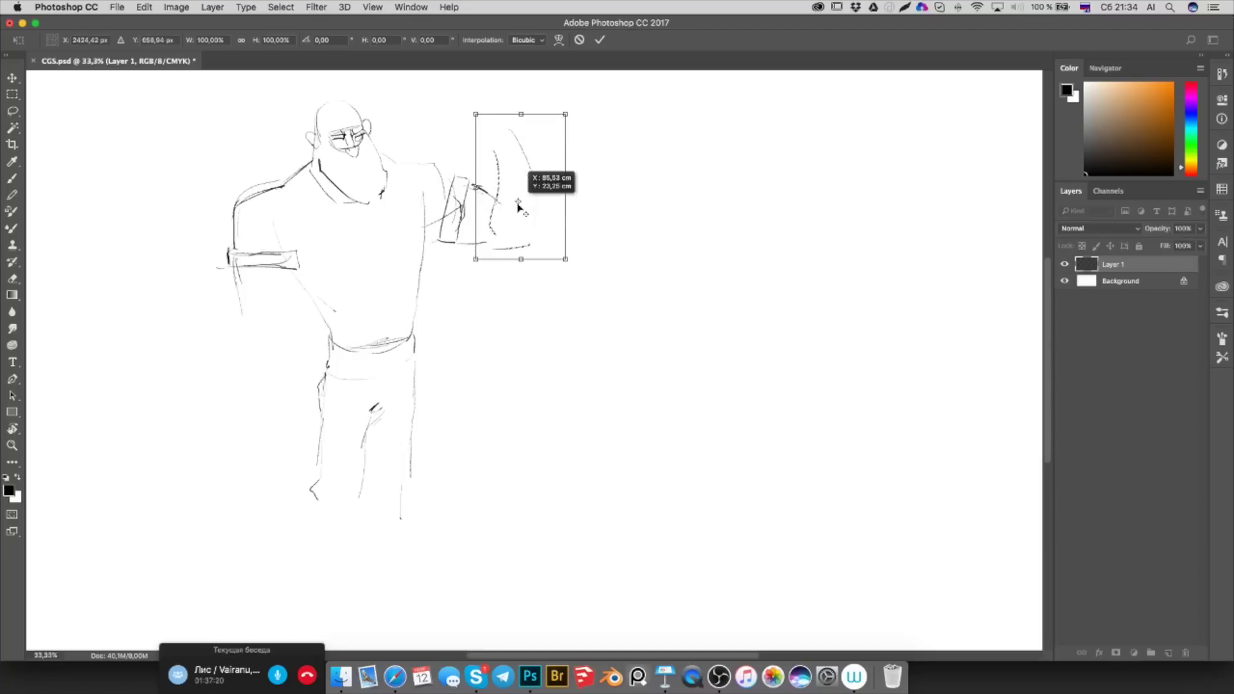
{"action": "left_click_drag", "start_coordinate": [598, 99], "coordinate": [565, 97]}
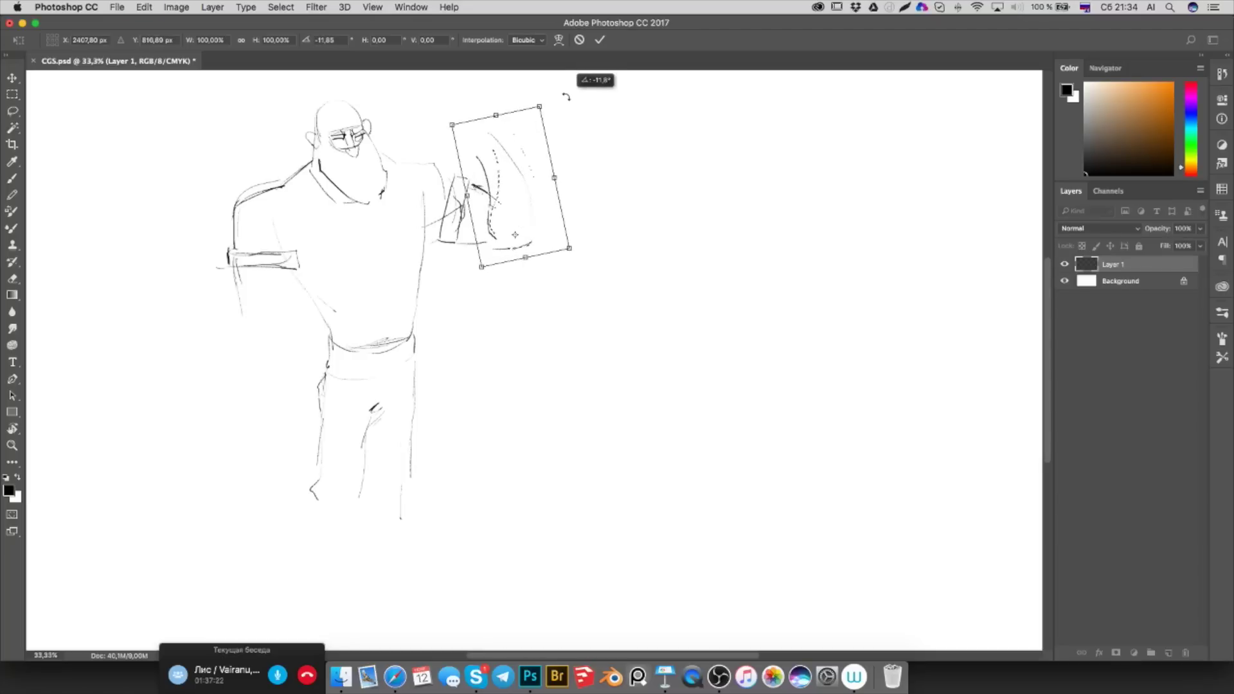
{"action": "left_click_drag", "start_coordinate": [521, 217], "coordinate": [511, 212]}
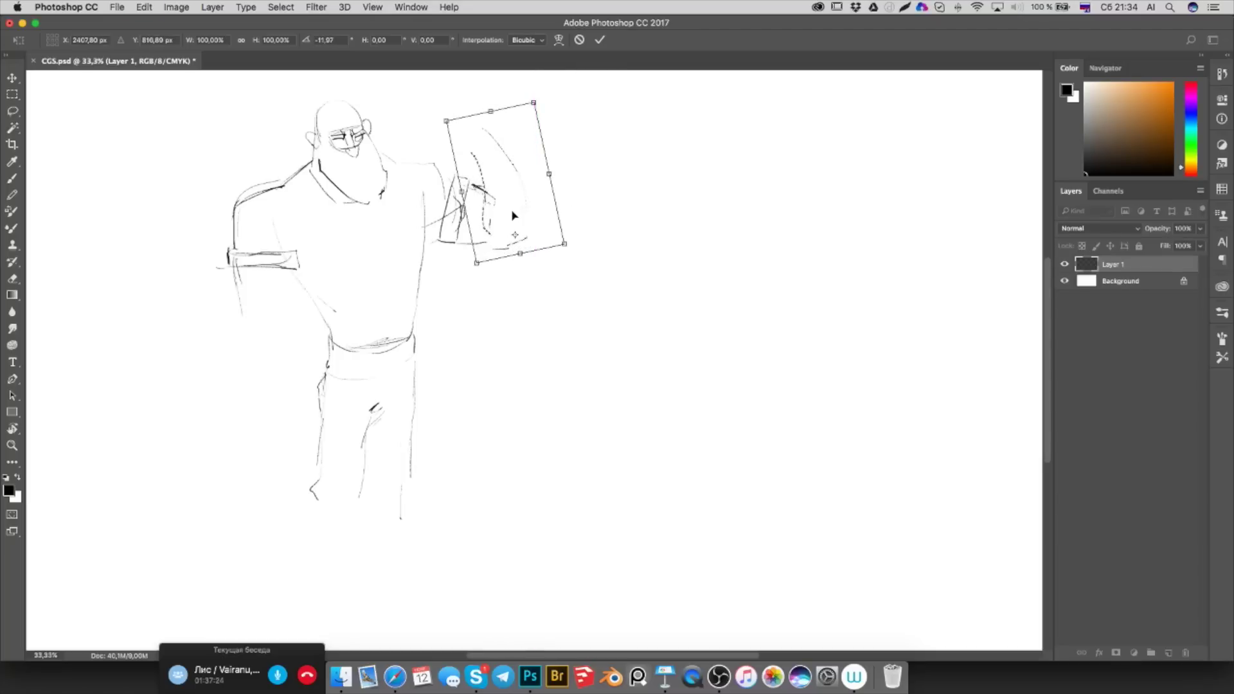
{"action": "key", "text": "Return"}
Deselect and erase the leftover curve below the fist
{"action": "key", "text": "super+d"}
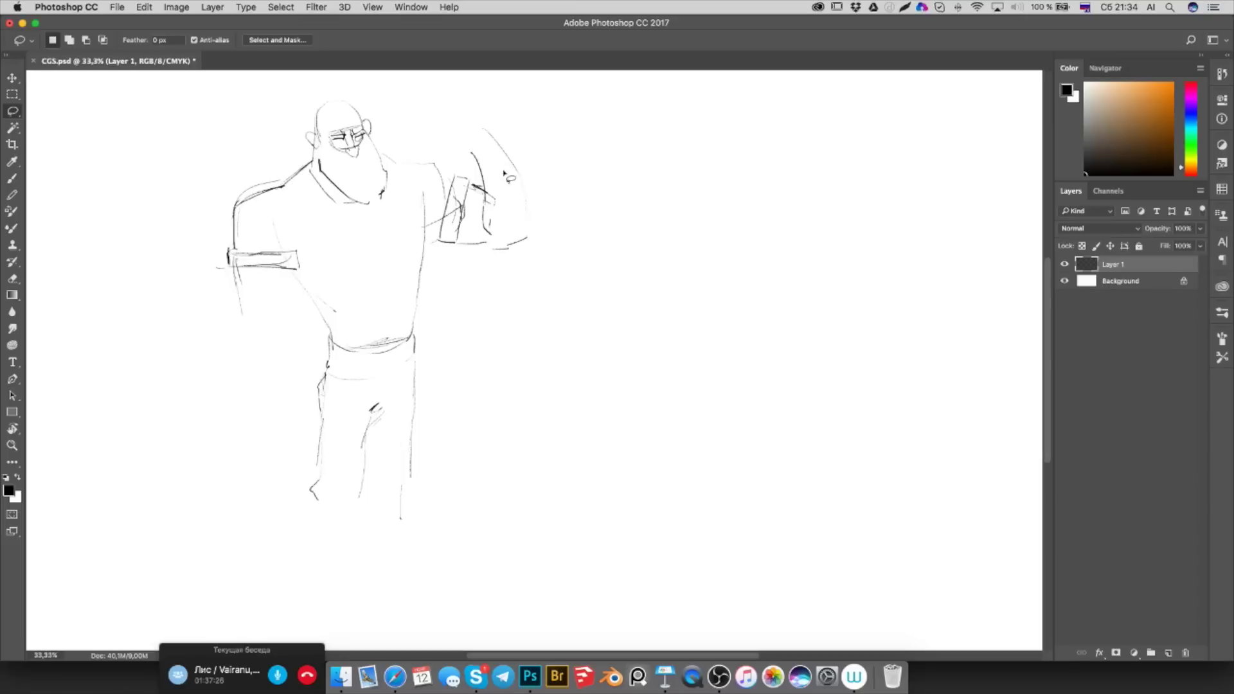
{"action": "key", "text": "e"}
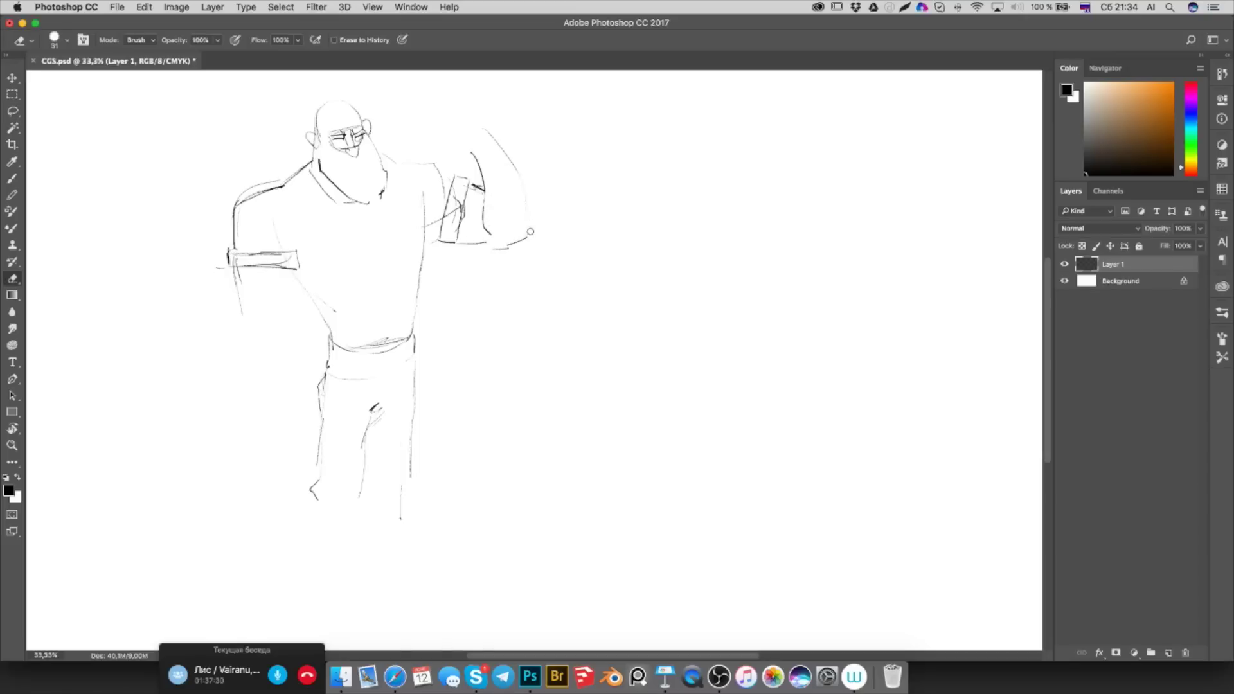
{"action": "left_click_drag", "start_coordinate": [531, 233], "coordinate": [503, 249]}
Erase the forearm crossings, extend the armpit line and lengthen both trouser legs
{"action": "left_click_drag", "start_coordinate": [457, 191], "coordinate": [454, 217]}
{"action": "key", "text": "b"}
{"action": "left_click_drag", "start_coordinate": [433, 242], "coordinate": [423, 251]}
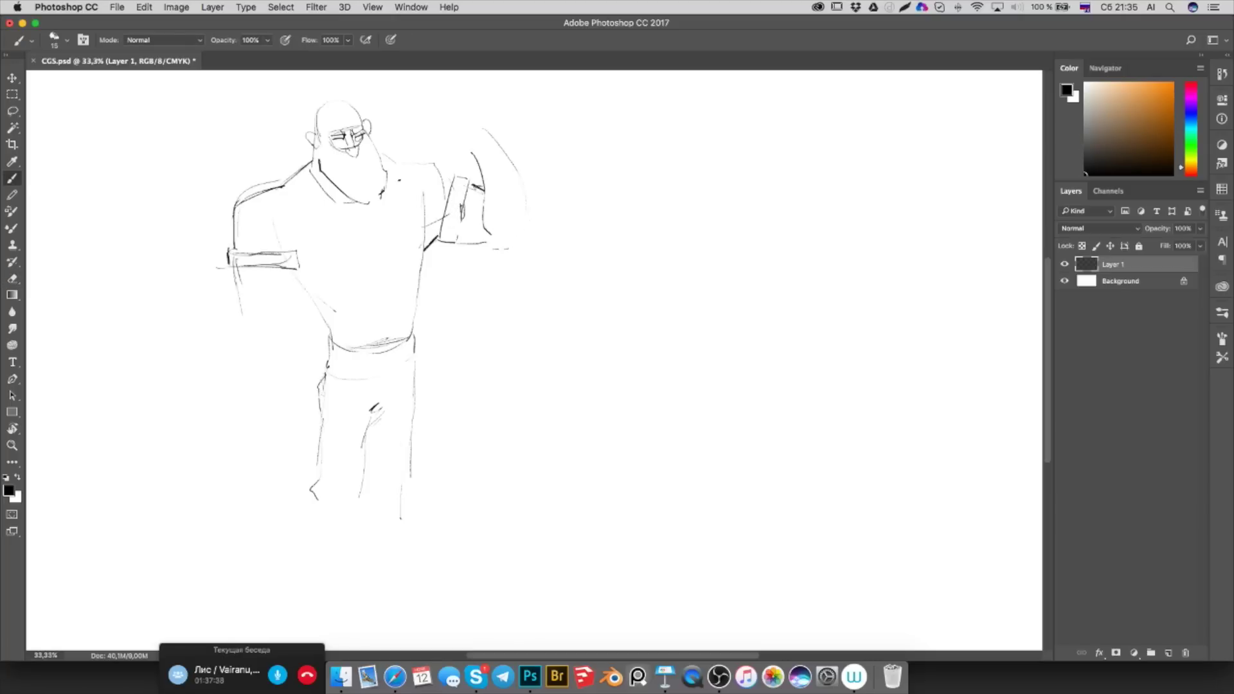
{"action": "left_click_drag", "start_coordinate": [411, 473], "coordinate": [403, 514]}
{"action": "left_click_drag", "start_coordinate": [362, 450], "coordinate": [340, 527]}
Redraw the raised arm's curved outline and vertical forearm lines
{"action": "key", "text": "e"}
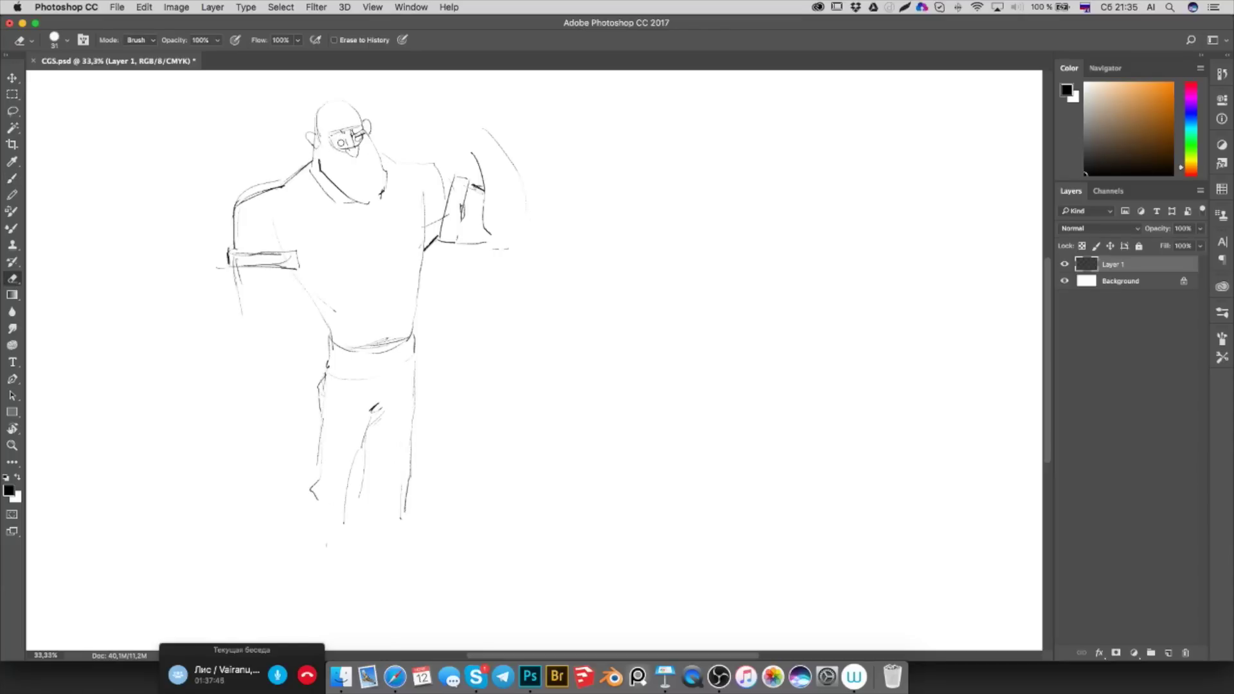
{"action": "key", "text": "b"}
{"action": "left_click_drag", "start_coordinate": [332, 136], "coordinate": [364, 130]}
{"action": "left_click_drag", "start_coordinate": [445, 185], "coordinate": [439, 203]}
{"action": "left_click_drag", "start_coordinate": [463, 136], "coordinate": [448, 290]}
{"action": "left_click_drag", "start_coordinate": [484, 186], "coordinate": [486, 270]}
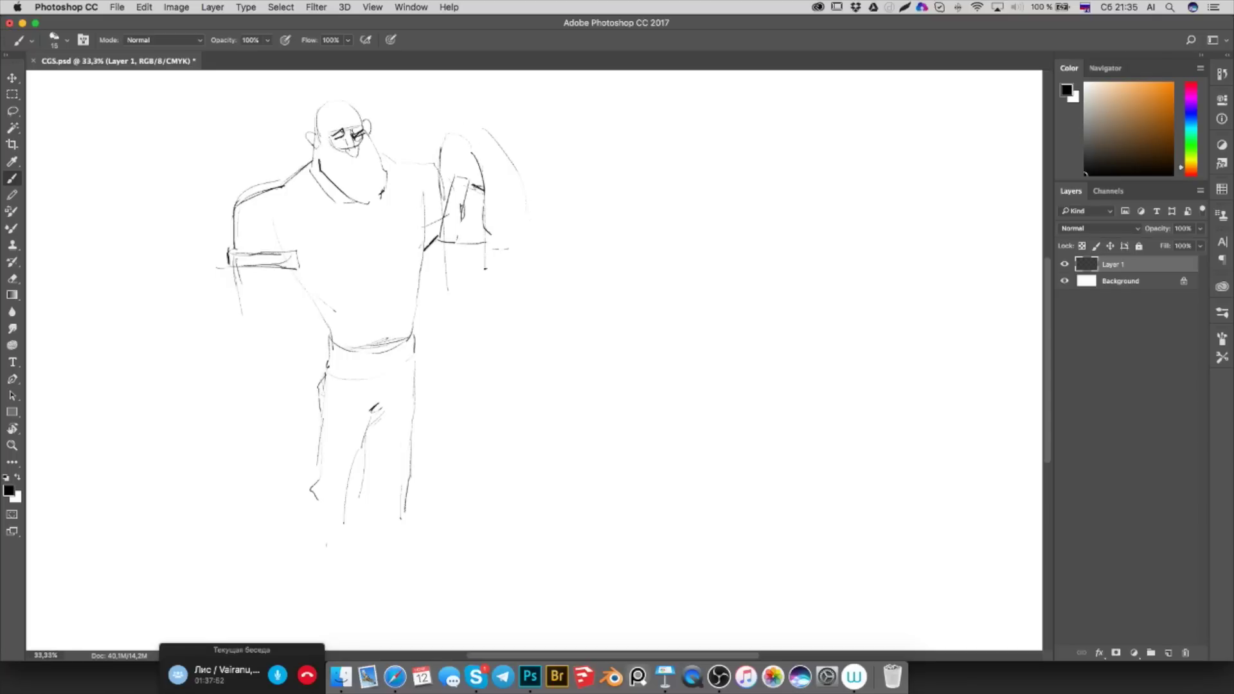
{"action": "left_click_drag", "start_coordinate": [485, 217], "coordinate": [489, 286]}
Draw the mouth and a headband across the forehead, then lasso the head and beard
{"action": "key", "text": "e"}
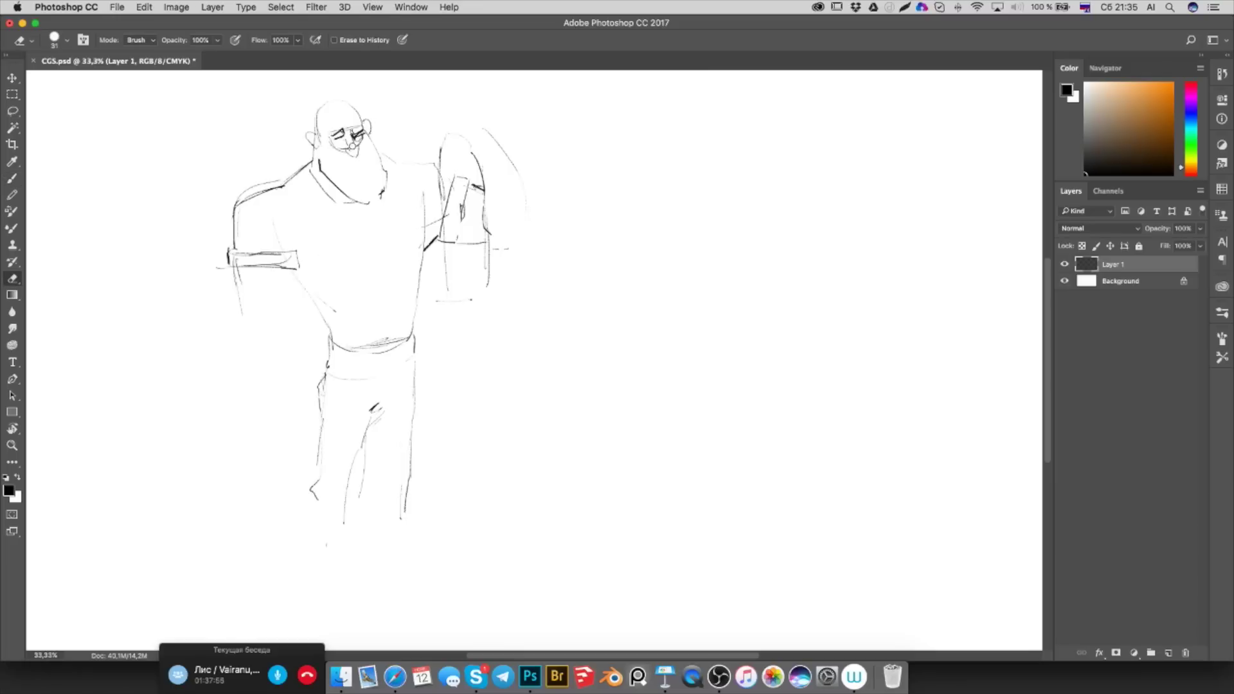
{"action": "key", "text": "b"}
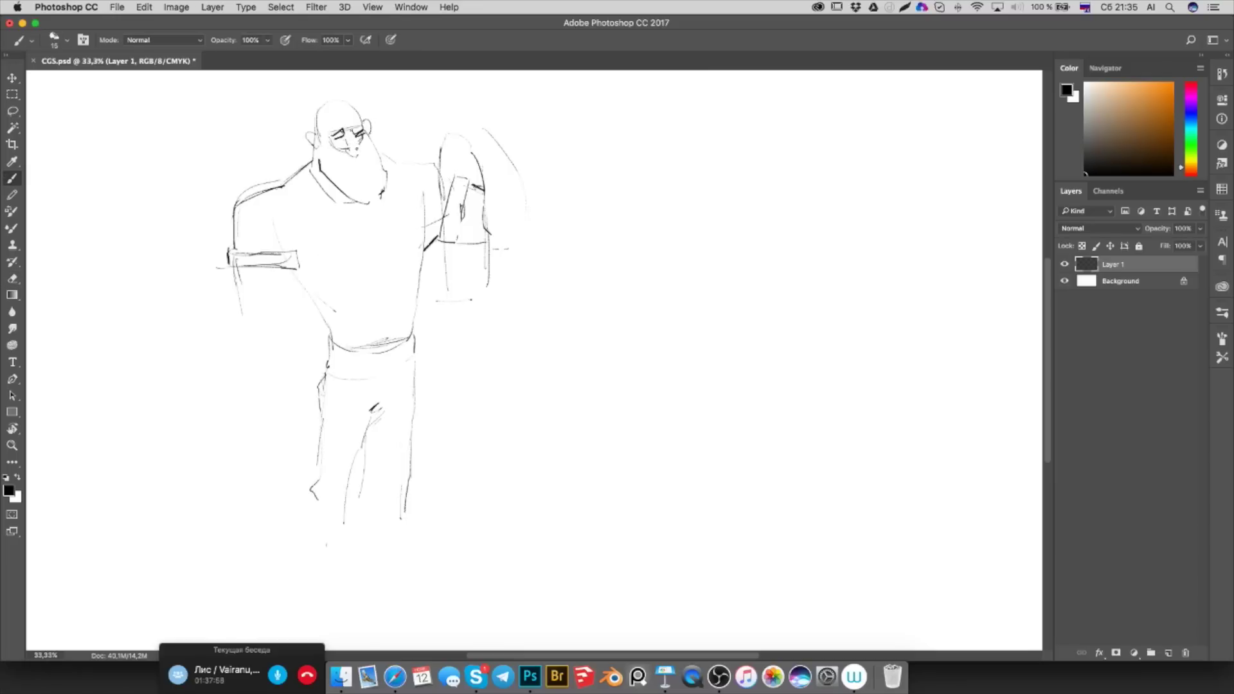
{"action": "left_click_drag", "start_coordinate": [336, 153], "coordinate": [349, 149]}
{"action": "left_click_drag", "start_coordinate": [330, 124], "coordinate": [369, 115]}
{"action": "mouse_move", "coordinate": [365, 115]}
{"action": "left_mouse_down"}
{"action": "mouse_move", "coordinate": [368, 128]}
{"action": "mouse_move", "coordinate": [333, 95]}
{"action": "left_mouse_up"}
{"action": "key", "text": "ctrl+z"}
{"action": "key", "text": "l"}
{"action": "mouse_move", "coordinate": [371, 158]}
{"action": "left_mouse_down"}
{"action": "mouse_move", "coordinate": [336, 204]}
{"action": "mouse_move", "coordinate": [392, 152]}
{"action": "left_mouse_up"}
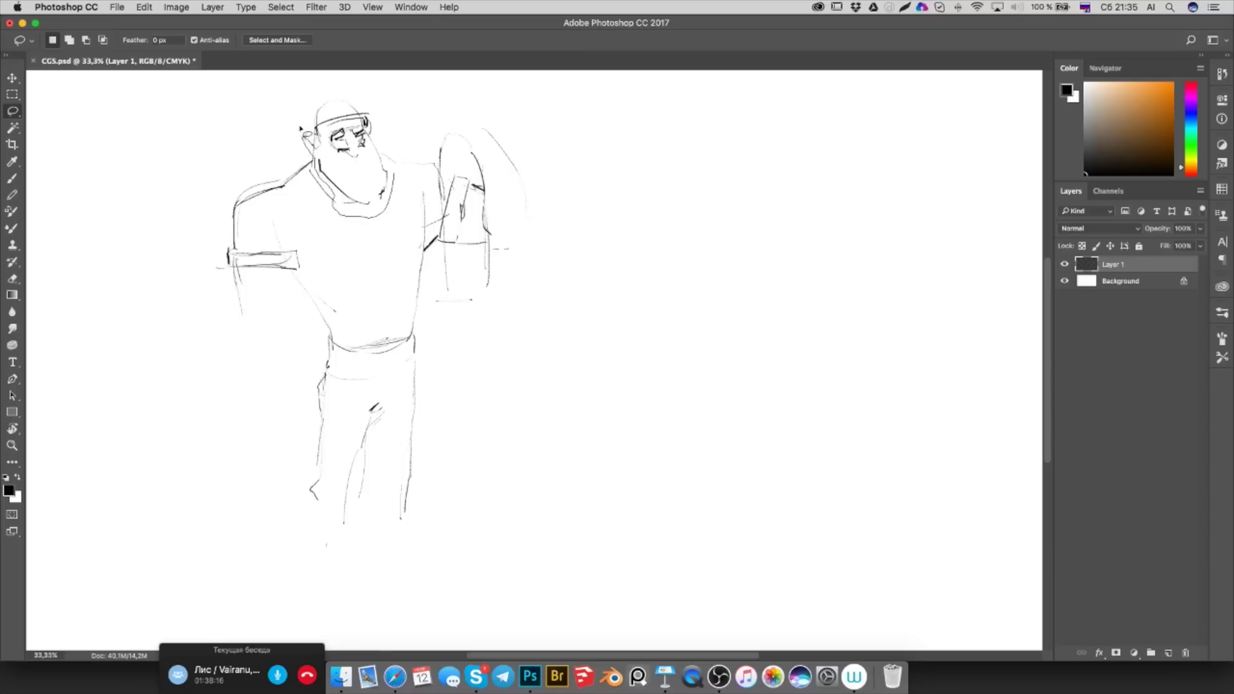
Reselect the head and beard and rotate them to about 9° around a chin pivot
{"action": "left_click", "coordinate": [390, 152]}
{"action": "mouse_move", "coordinate": [398, 167]}
{"action": "left_mouse_down"}
{"action": "mouse_move", "coordinate": [304, 117]}
{"action": "mouse_move", "coordinate": [347, 206]}
{"action": "left_mouse_up"}
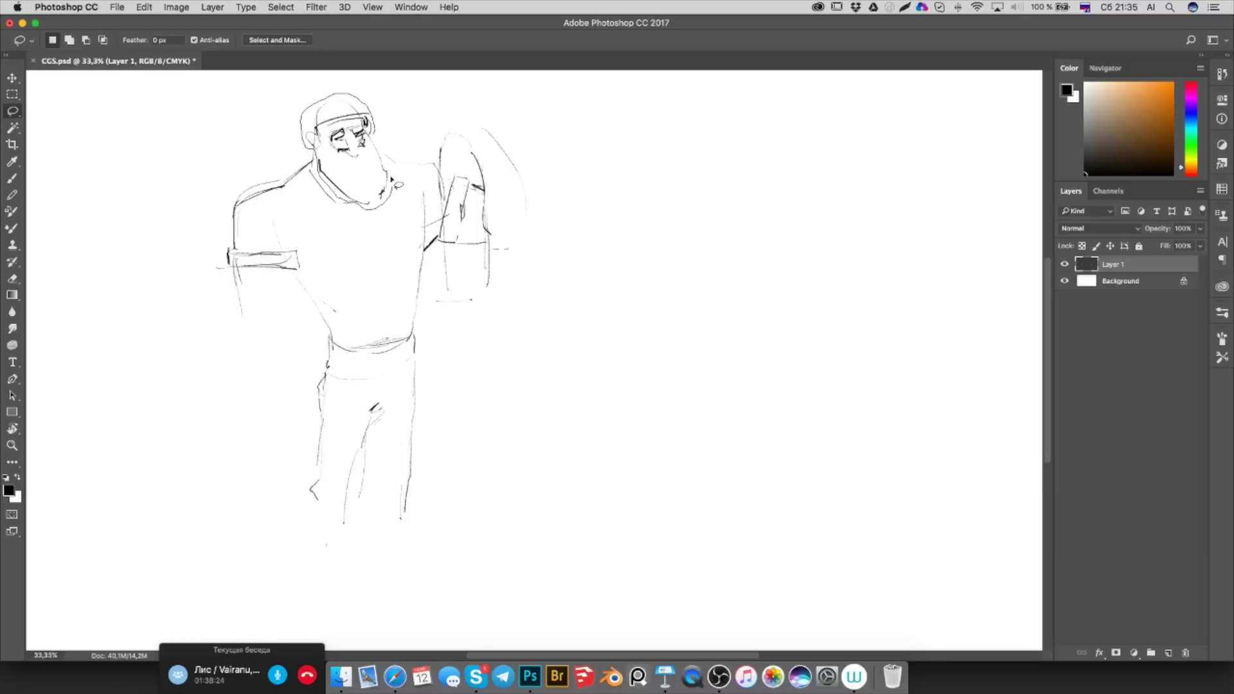
{"action": "left_click_drag", "start_coordinate": [348, 205], "coordinate": [381, 149]}
{"action": "key", "text": "ctrl+t"}
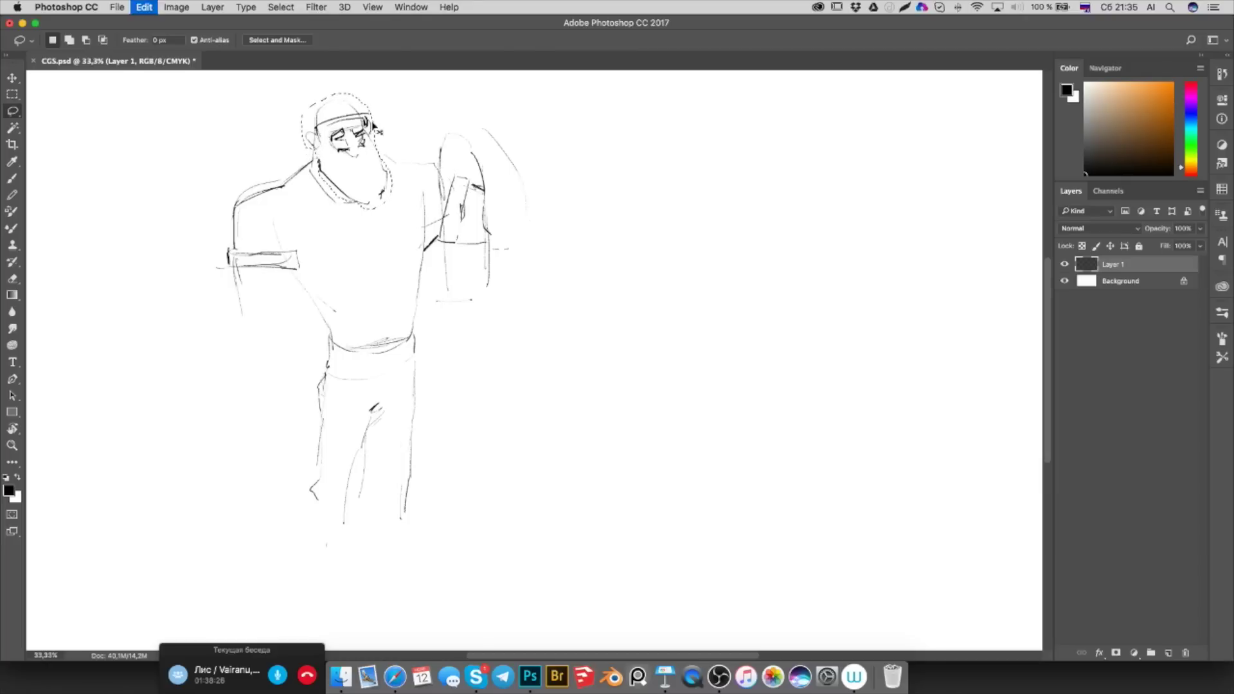
{"action": "left_click", "coordinate": [335, 174], "text": "alt"}
{"action": "left_click_drag", "start_coordinate": [373, 129], "coordinate": [443, 110]}
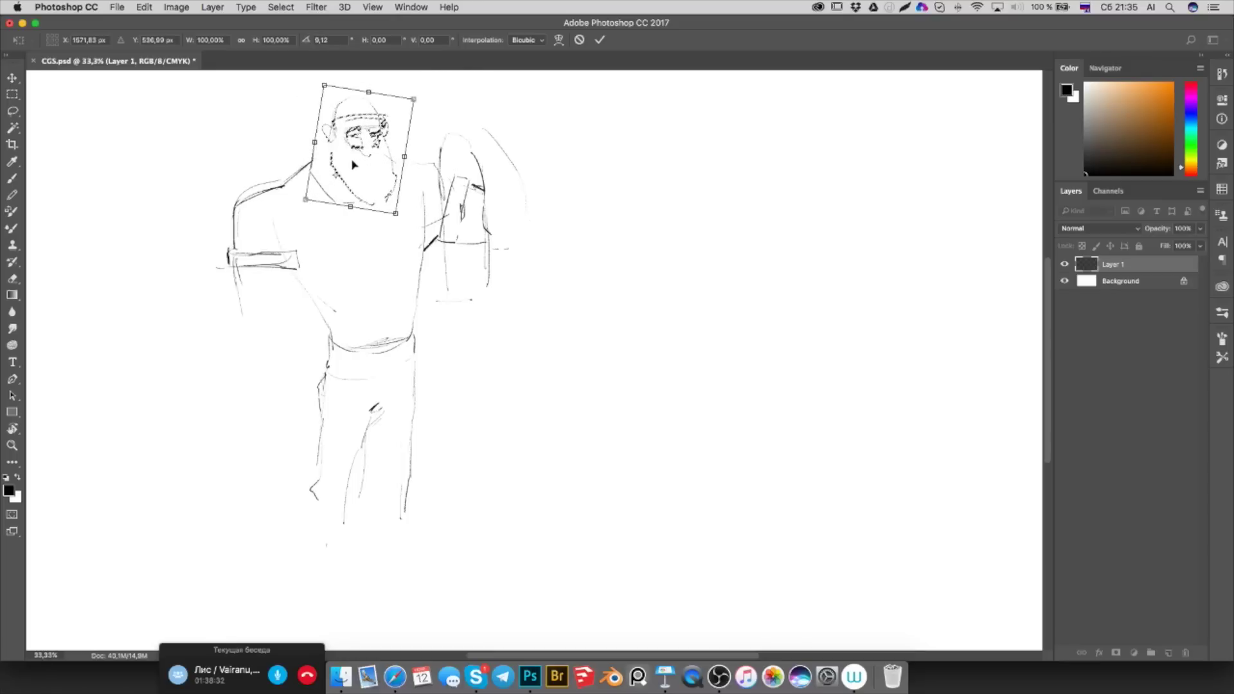
{"action": "key", "text": "Return"}
{"action": "key", "text": "l"}
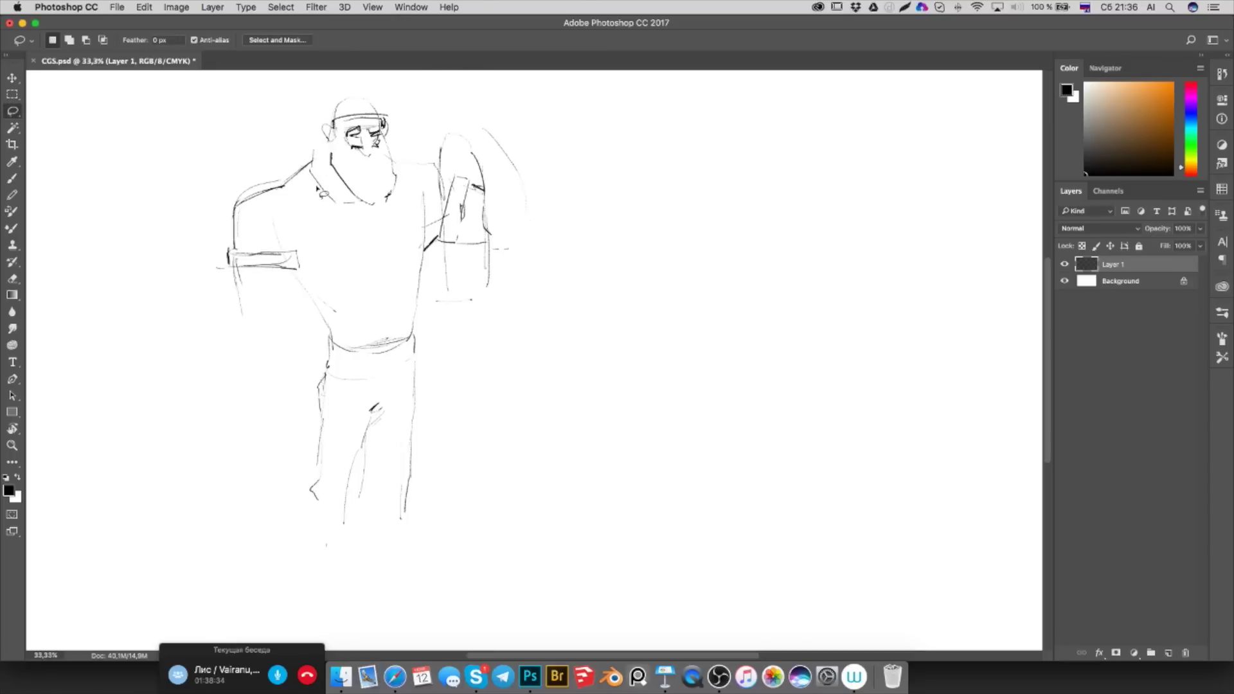
{"action": "key", "text": "b"}
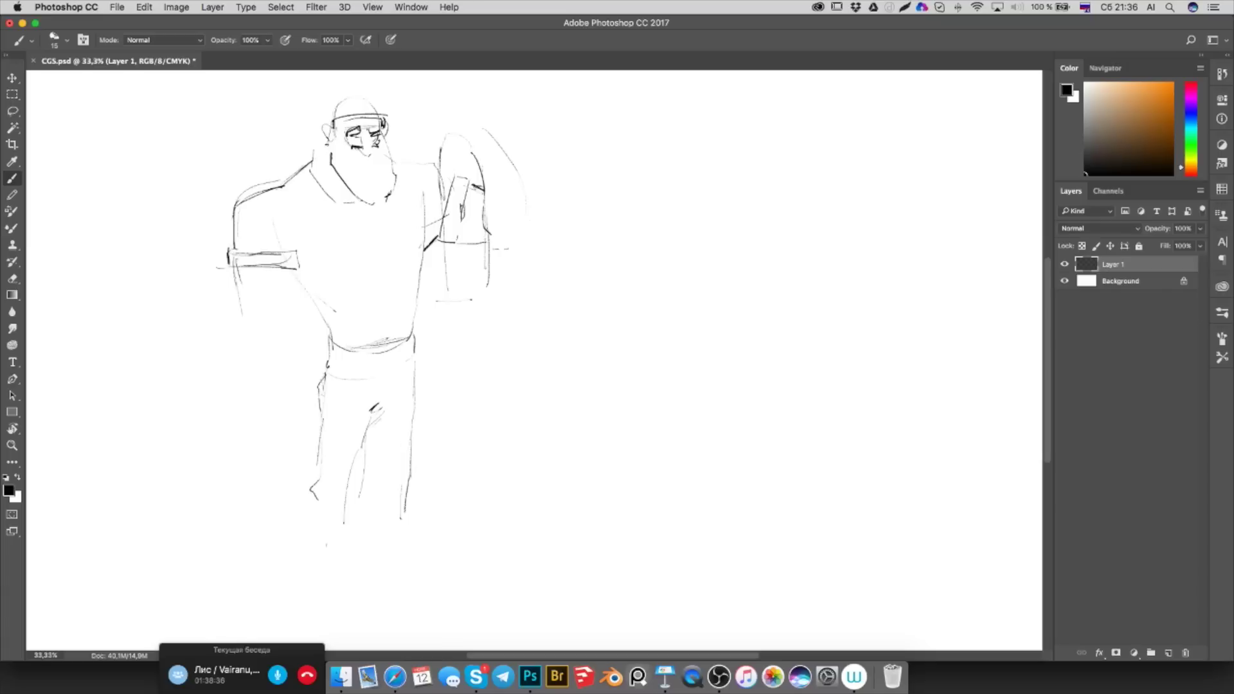
Reselect Layer 1 and outline the left arm with a hand and wrist at its end
{"action": "left_click_drag", "start_coordinate": [331, 139], "coordinate": [315, 159]}
{"action": "left_click", "coordinate": [388, 163], "text": "ctrl"}
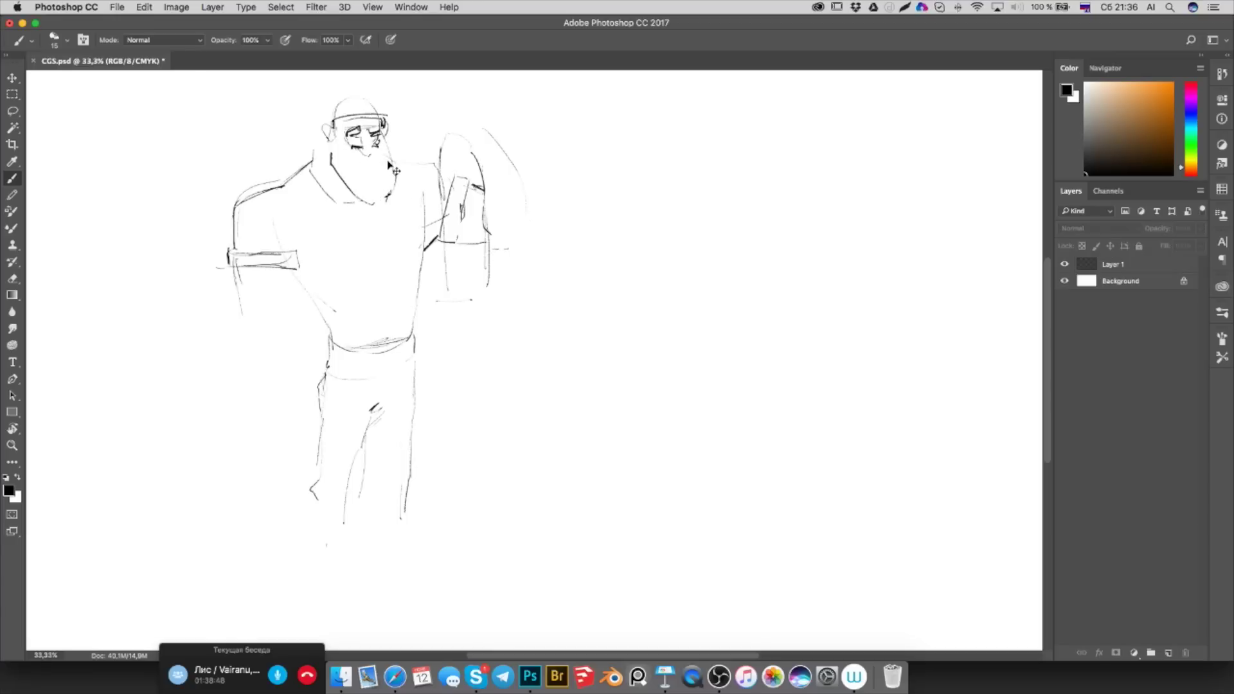
{"action": "left_click", "coordinate": [1117, 265]}
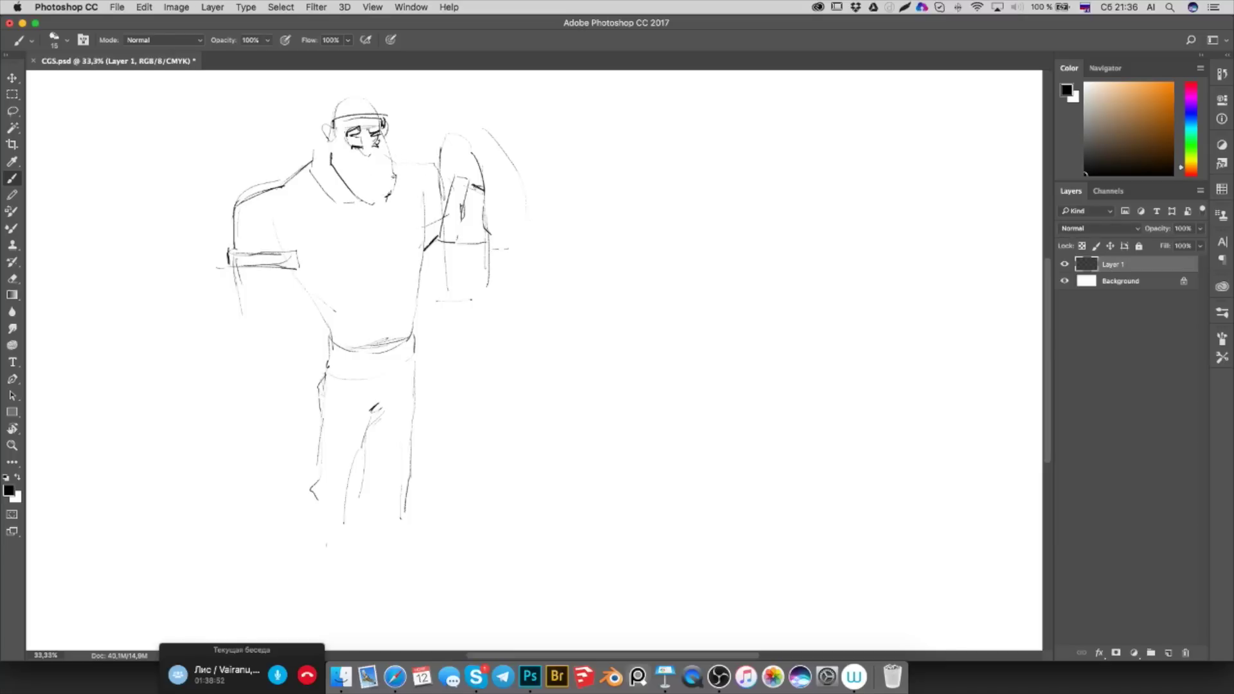
{"action": "left_click_drag", "start_coordinate": [234, 273], "coordinate": [245, 324]}
{"action": "left_click_drag", "start_coordinate": [288, 269], "coordinate": [295, 317]}
{"action": "mouse_move", "coordinate": [241, 325]}
{"action": "left_mouse_down"}
{"action": "mouse_move", "coordinate": [273, 319]}
{"action": "mouse_move", "coordinate": [226, 347]}
{"action": "left_mouse_up"}
{"action": "left_click_drag", "start_coordinate": [294, 323], "coordinate": [284, 358]}
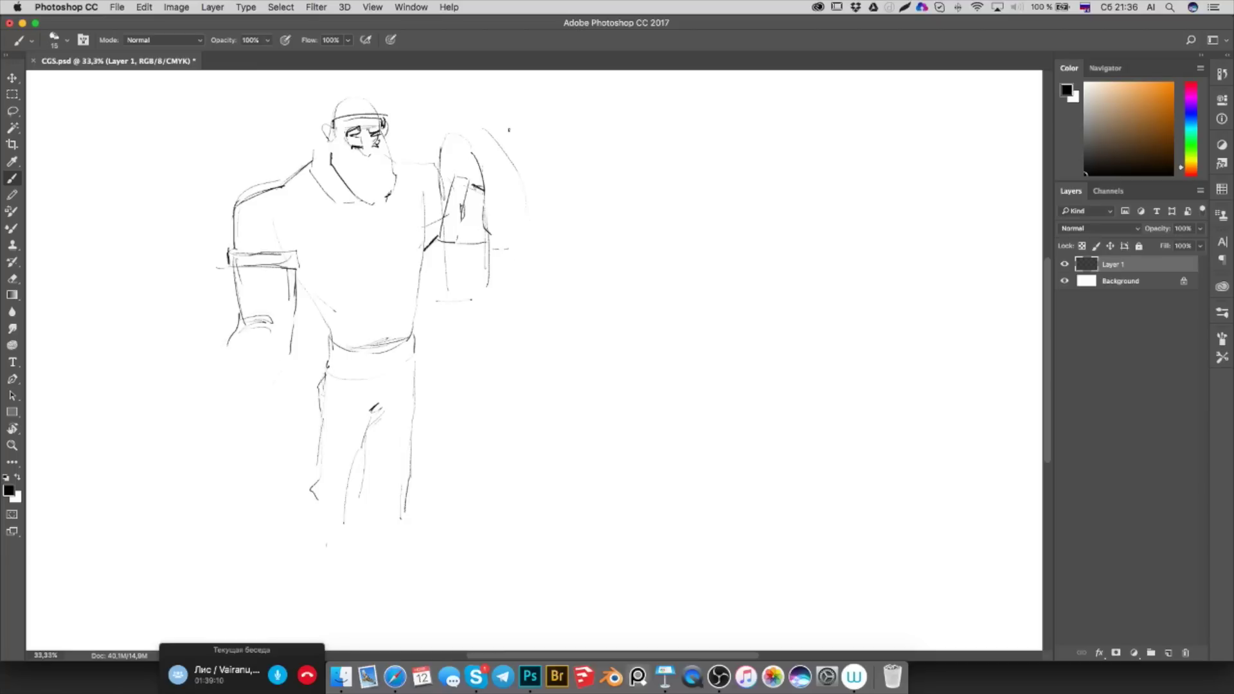
Redraw the raised arm's top and left edge and darken the left forearm line
{"action": "left_click_drag", "start_coordinate": [484, 178], "coordinate": [515, 157]}
{"action": "left_click_drag", "start_coordinate": [444, 127], "coordinate": [446, 151]}
{"action": "left_click_drag", "start_coordinate": [441, 148], "coordinate": [422, 185]}
{"action": "mouse_move", "coordinate": [292, 290]}
{"action": "left_mouse_down"}
{"action": "mouse_move", "coordinate": [290, 323]}
{"action": "mouse_move", "coordinate": [226, 363]}
{"action": "left_mouse_up"}
Erase the lower right leg with a 152 px eraser and redraw its outer and inner lines
{"action": "key", "text": "e"}
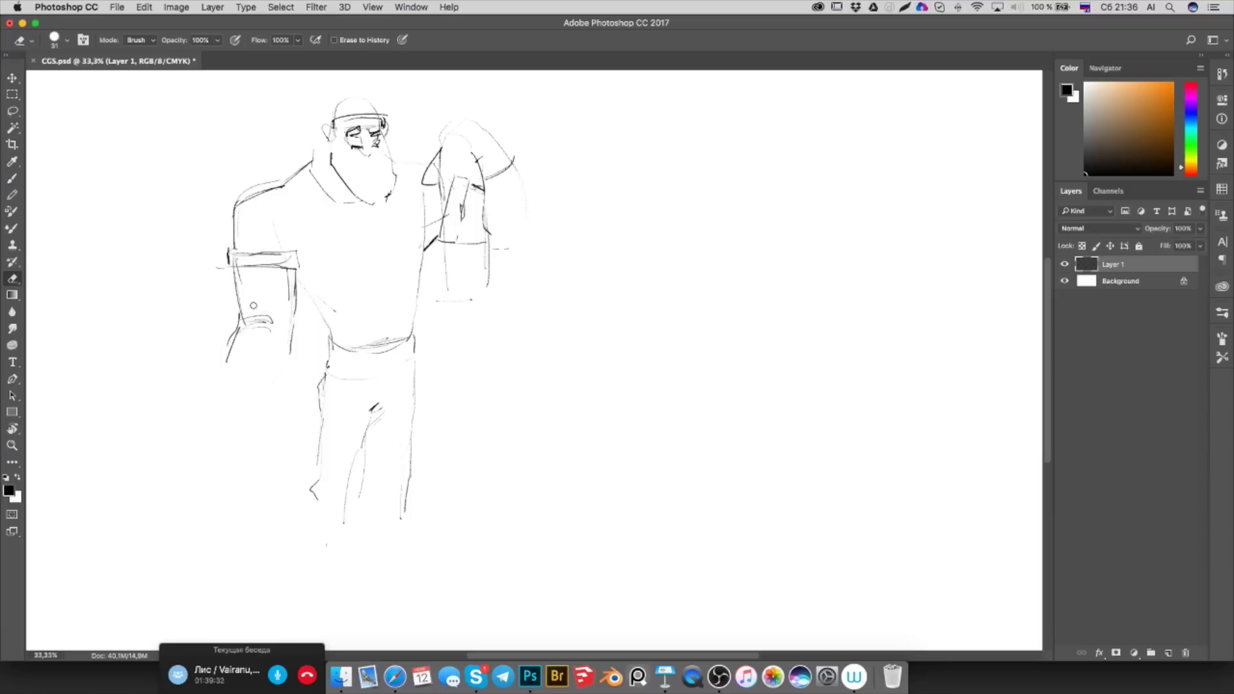
{"action": "mouse_move", "coordinate": [260, 315]}
{"action": "left_mouse_down"}
{"action": "mouse_move", "coordinate": [302, 315]}
{"action": "mouse_move", "coordinate": [234, 289]}
{"action": "mouse_move", "coordinate": [283, 302]}
{"action": "mouse_move", "coordinate": [223, 326]}
{"action": "mouse_move", "coordinate": [276, 315]}
{"action": "left_mouse_up"}
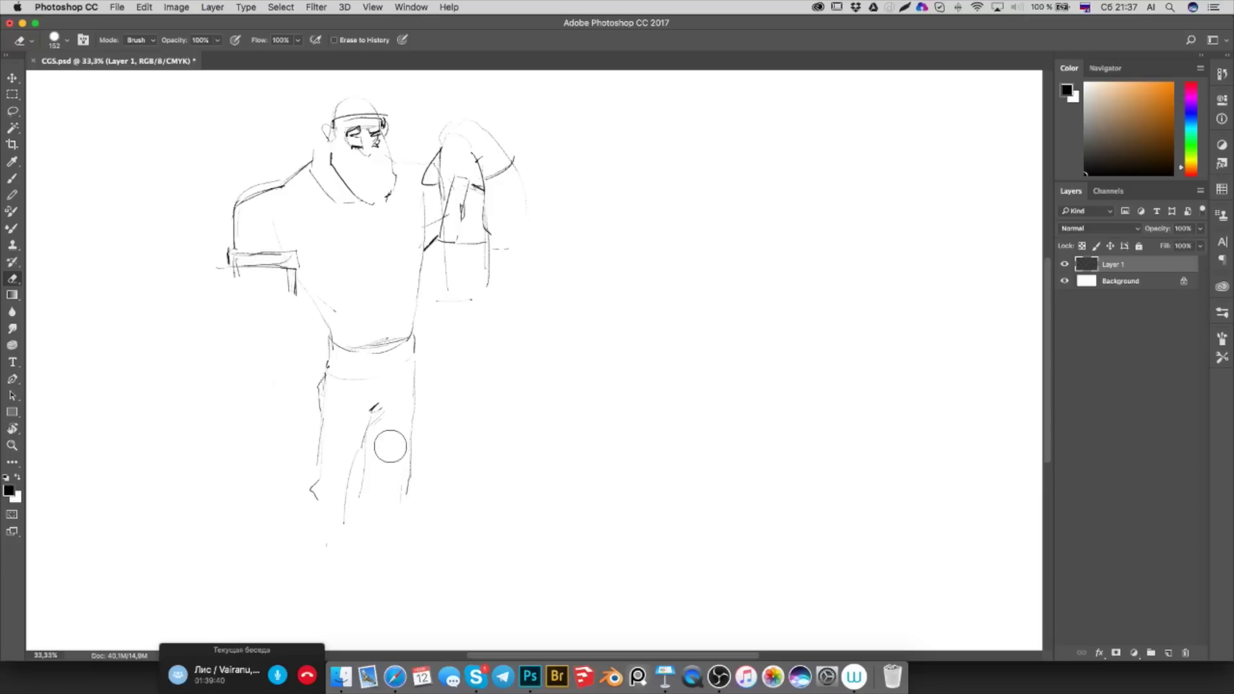
{"action": "left_click_drag", "start_coordinate": [427, 437], "coordinate": [416, 493]}
{"action": "key", "text": "b"}
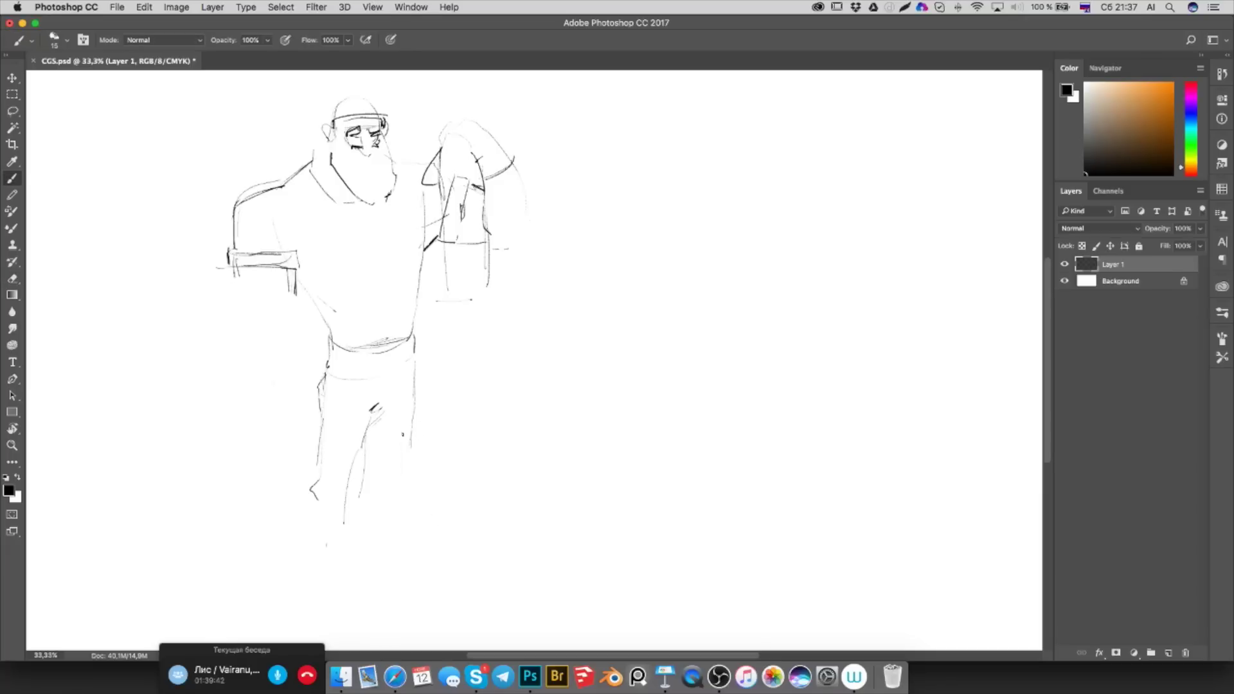
{"action": "left_click_drag", "start_coordinate": [410, 451], "coordinate": [392, 529]}
{"action": "left_click_drag", "start_coordinate": [342, 488], "coordinate": [332, 536]}
Erase the old eye and glasses lines, then draw a chin line and glasses detail
{"action": "key", "text": "e"}
{"action": "left_click_drag", "start_coordinate": [360, 139], "coordinate": [372, 157]}
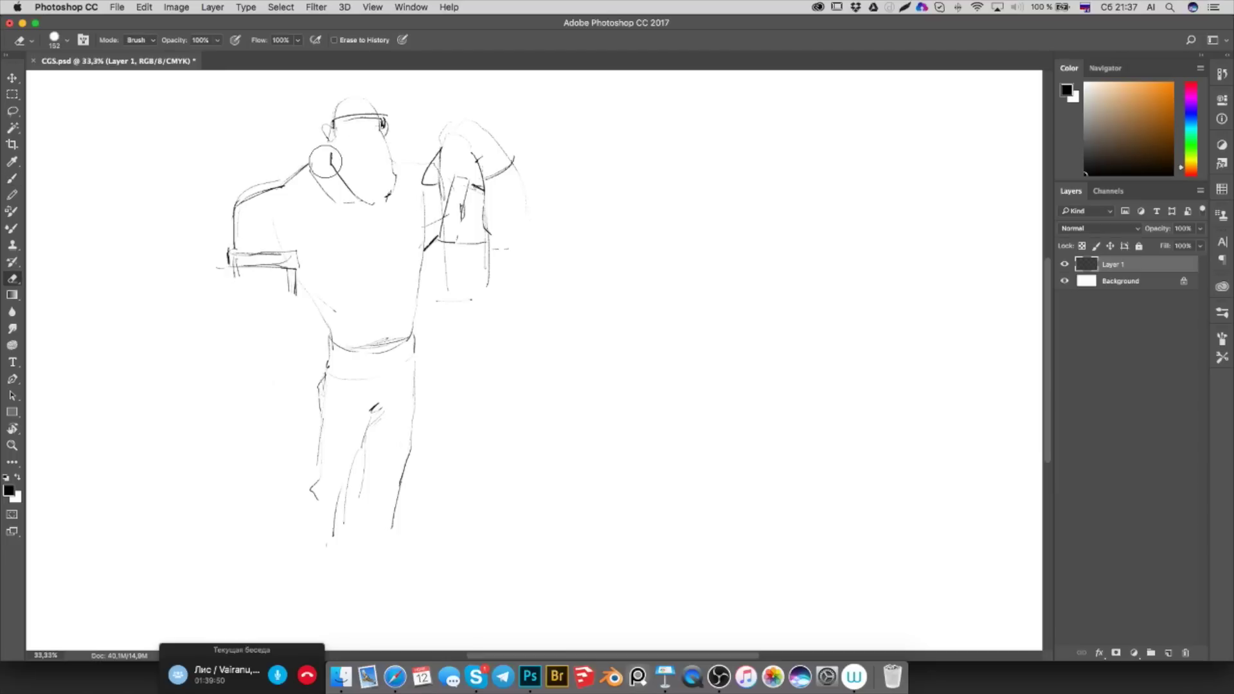
{"action": "key", "text": "b"}
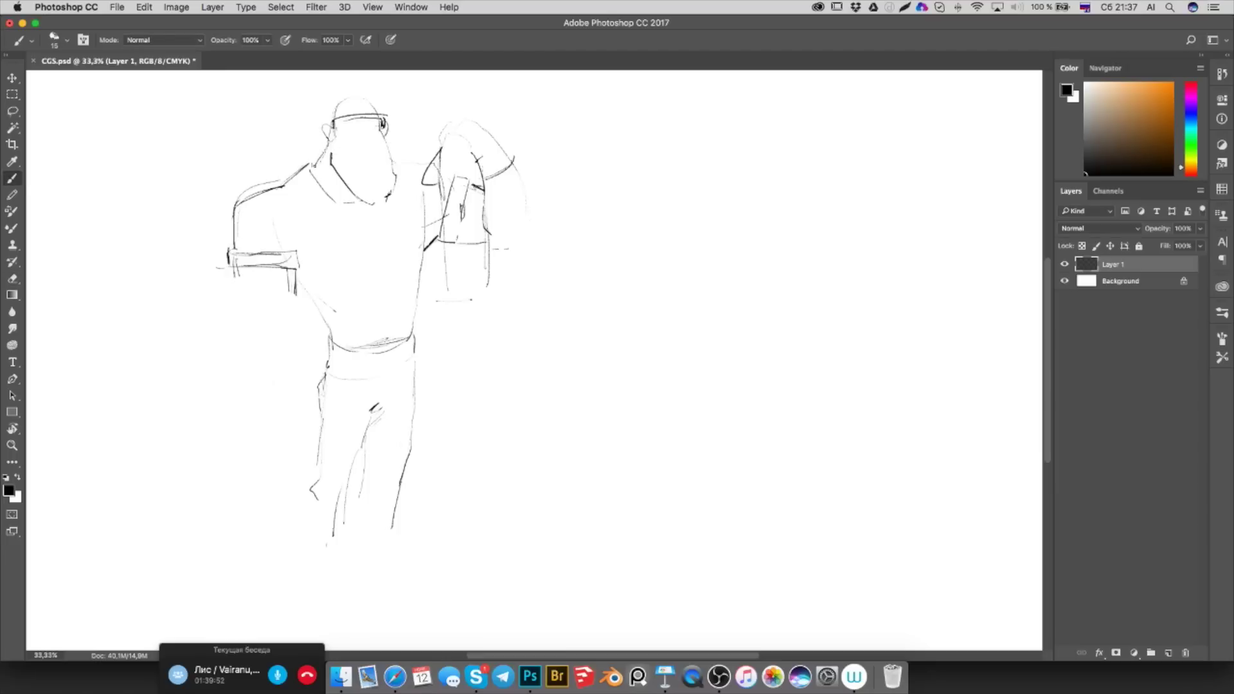
{"action": "left_click_drag", "start_coordinate": [336, 198], "coordinate": [387, 229]}
{"action": "mouse_move", "coordinate": [352, 126]}
{"action": "left_mouse_down"}
{"action": "mouse_move", "coordinate": [387, 109]}
{"action": "mouse_move", "coordinate": [390, 129]}
{"action": "mouse_move", "coordinate": [389, 107]}
{"action": "mouse_move", "coordinate": [375, 107]}
{"action": "mouse_move", "coordinate": [356, 131]}
{"action": "mouse_move", "coordinate": [375, 100]}
{"action": "left_mouse_up"}
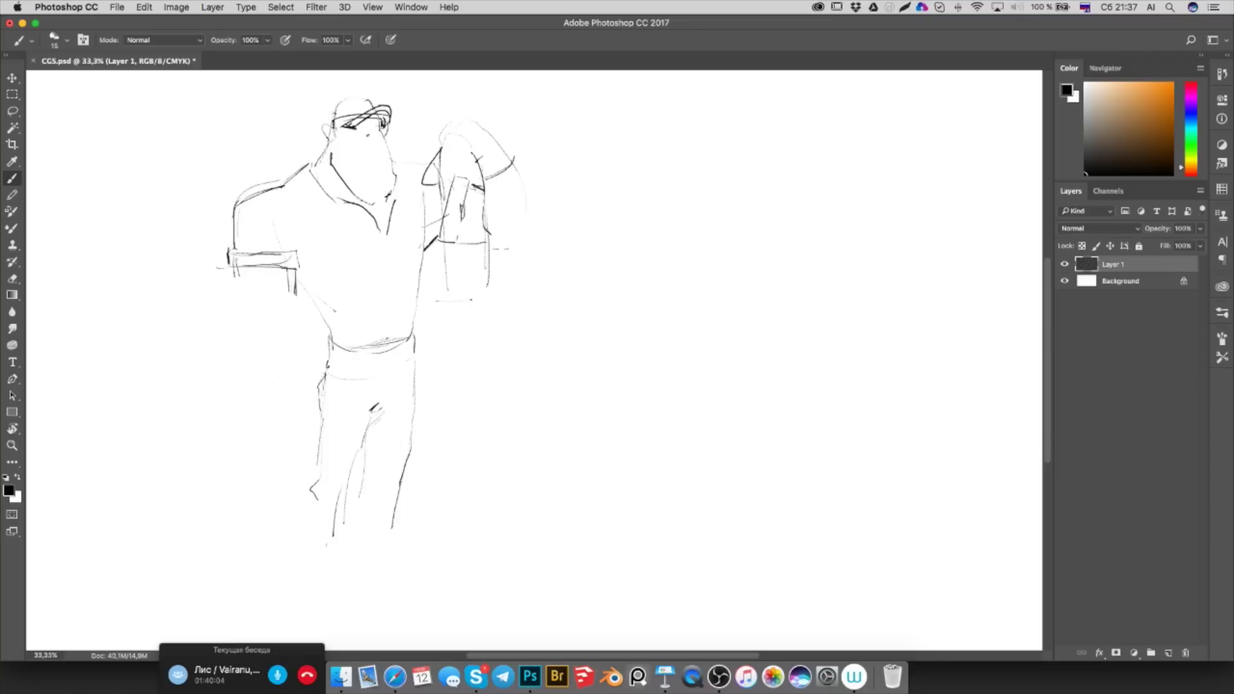
Add thin lines under the glasses, a dark stroke beside them, and the nose
{"action": "mouse_move", "coordinate": [355, 142]}
{"action": "left_mouse_down"}
{"action": "mouse_move", "coordinate": [376, 138]}
{"action": "mouse_move", "coordinate": [378, 165]}
{"action": "left_mouse_up"}
{"action": "left_click_drag", "start_coordinate": [351, 135], "coordinate": [375, 133]}
{"action": "left_click_drag", "start_coordinate": [372, 135], "coordinate": [385, 130]}
{"action": "left_click_drag", "start_coordinate": [374, 133], "coordinate": [376, 151]}
Switch to the Eraser and shrink its size well below 48 px
{"action": "key", "text": "e"}
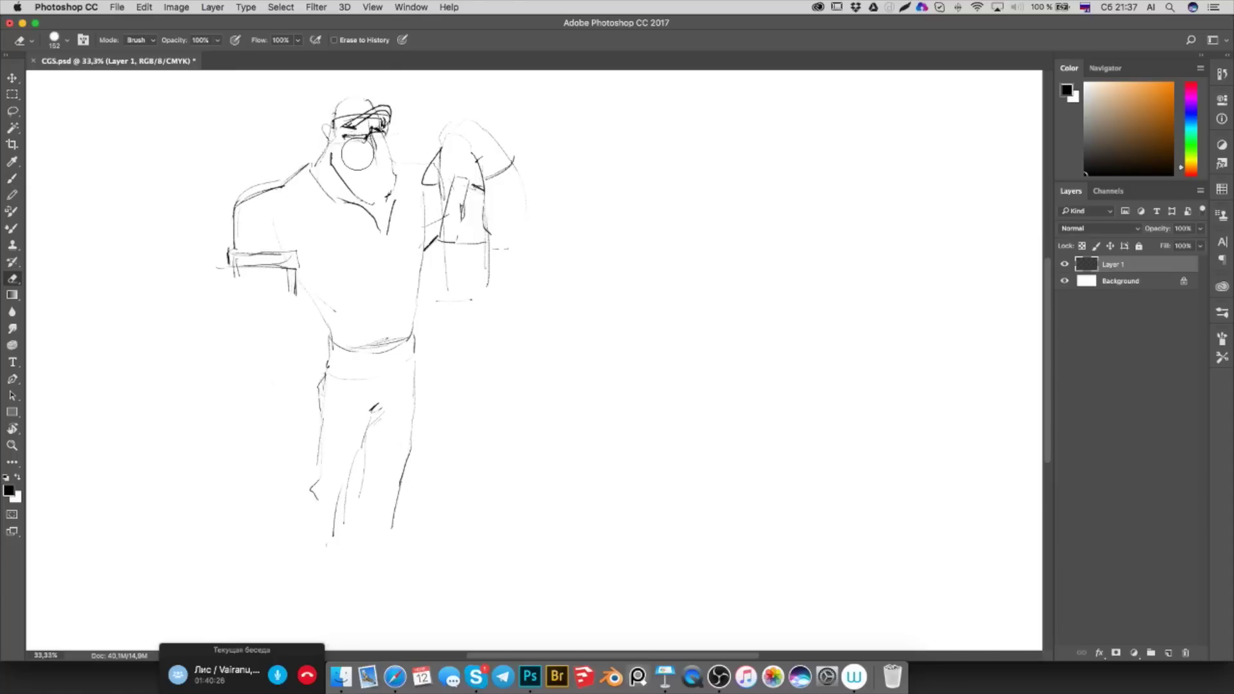
{"action": "right_click", "coordinate": [356, 152]}
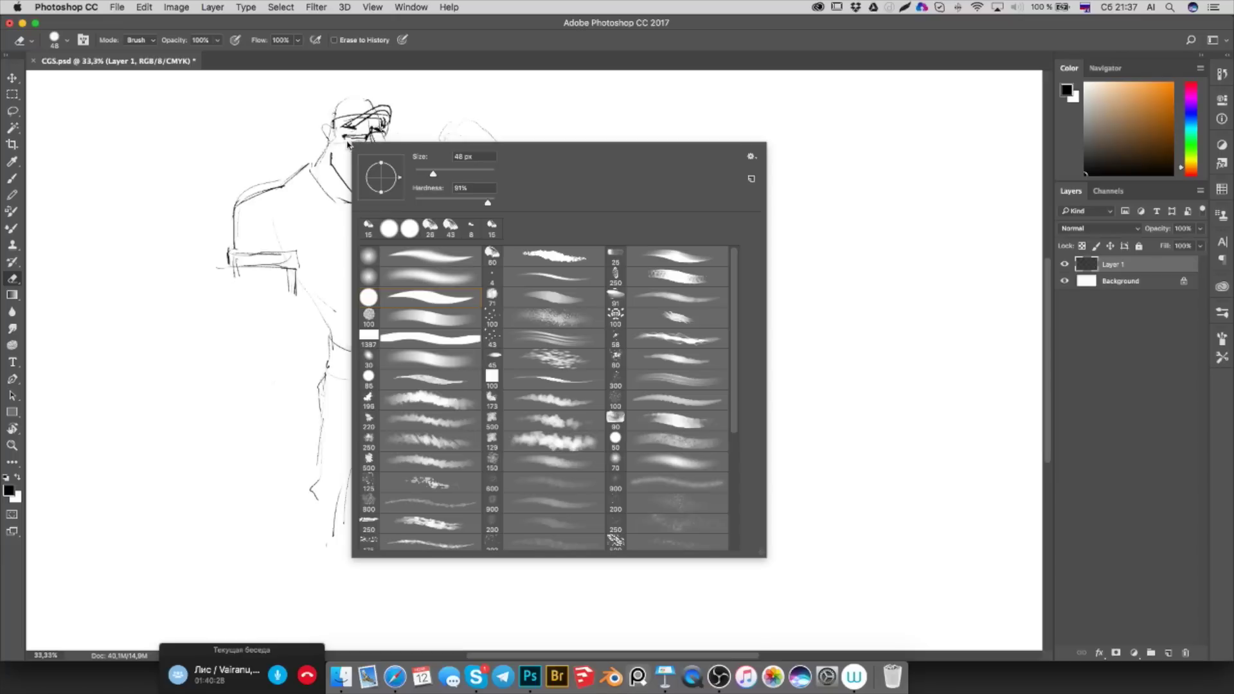
{"action": "key", "text": "Escape"}
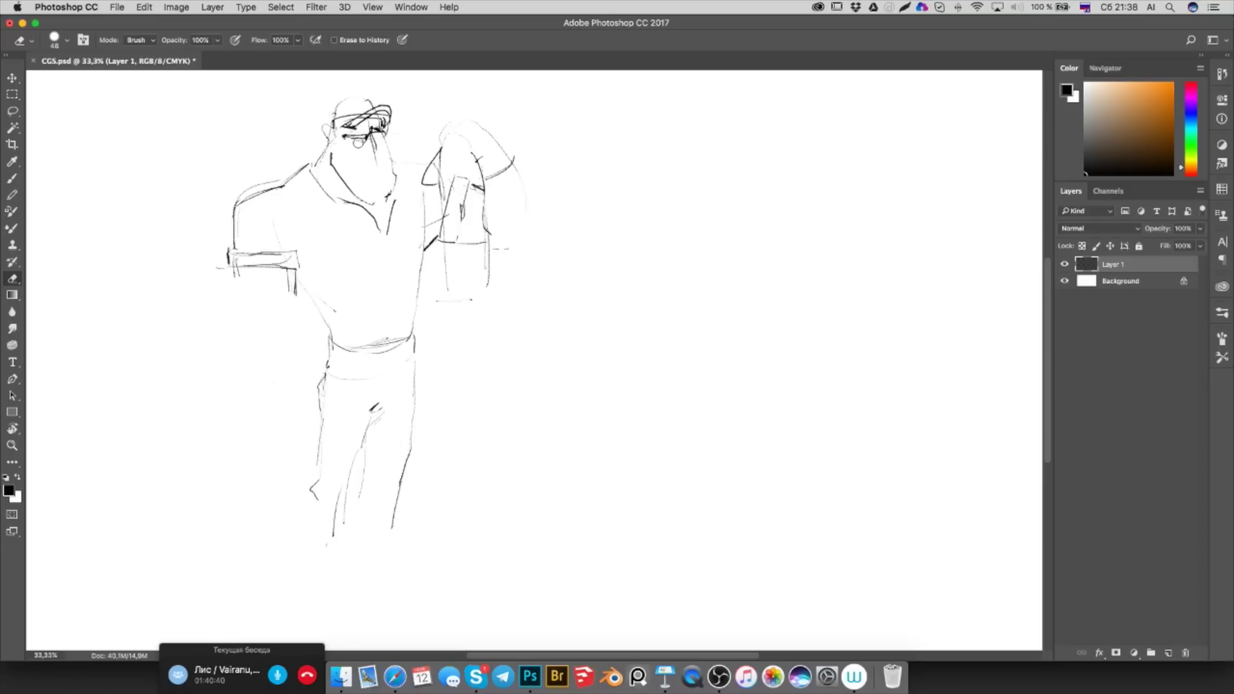
{"action": "left_click_drag", "start_coordinate": [362, 149], "coordinate": [347, 148]}
Erase stray strokes below the glasses and redraw the eye lines and nose shape
{"action": "key", "text": "bracketright"}
{"action": "key", "text": "bracketright"}
{"action": "left_click_drag", "start_coordinate": [350, 139], "coordinate": [369, 132]}
{"action": "key", "text": "b"}
{"action": "left_click_drag", "start_coordinate": [373, 134], "coordinate": [376, 150]}
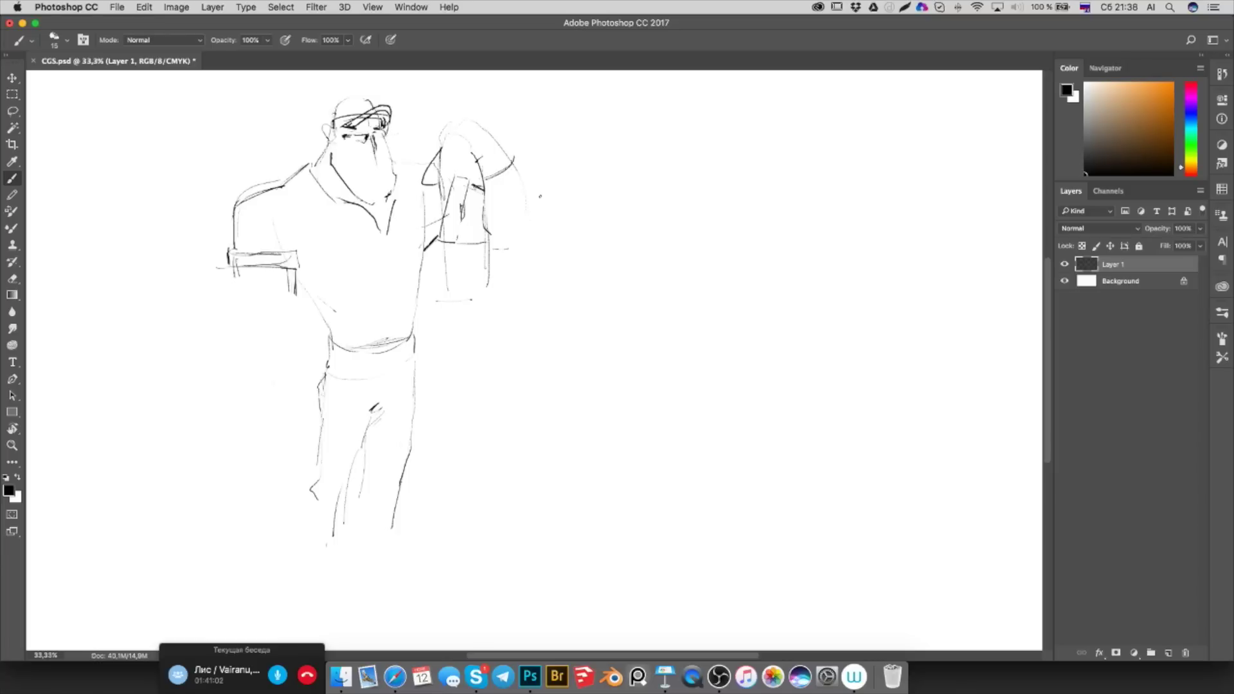
{"action": "left_click_drag", "start_coordinate": [346, 135], "coordinate": [358, 140]}
{"action": "left_click_drag", "start_coordinate": [364, 151], "coordinate": [370, 165]}
{"action": "left_click_drag", "start_coordinate": [364, 159], "coordinate": [374, 156]}
{"action": "left_click", "coordinate": [381, 154]}
Erase the nose marks, the cap brim over the eyes, and the upper shoulder lines
{"action": "key", "text": "e"}
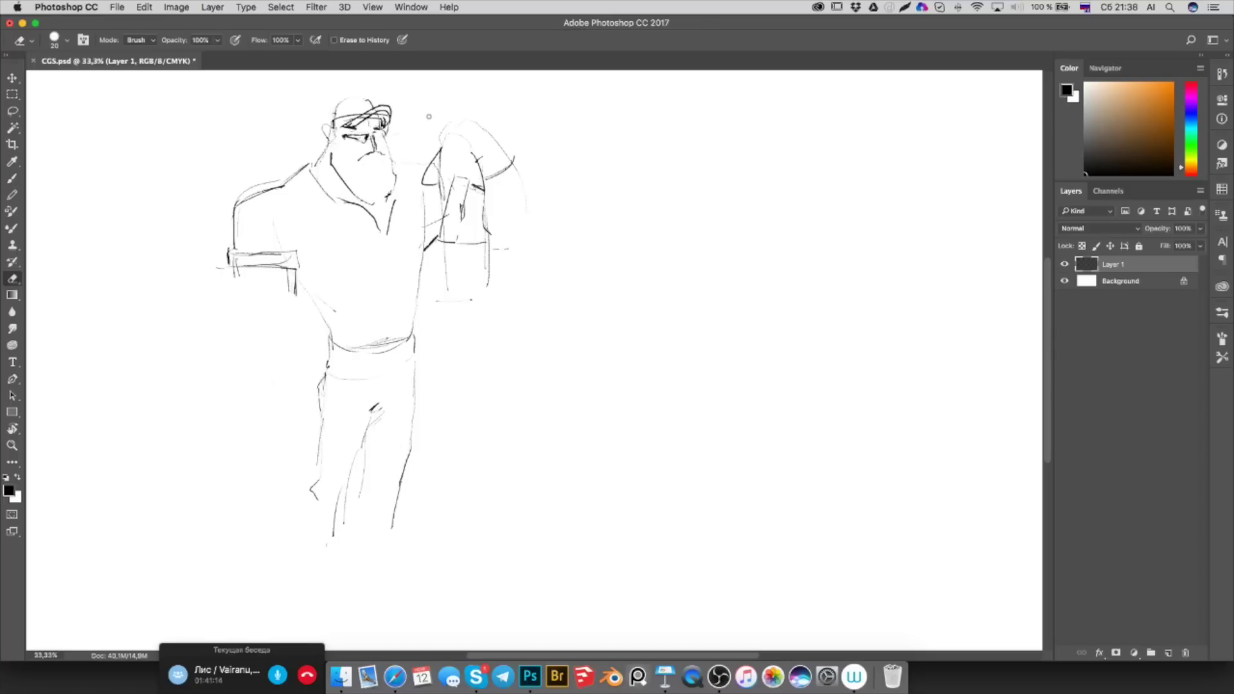
{"action": "left_click_drag", "start_coordinate": [375, 148], "coordinate": [374, 135]}
{"action": "left_click_drag", "start_coordinate": [389, 116], "coordinate": [363, 117]}
{"action": "left_click_drag", "start_coordinate": [247, 207], "coordinate": [265, 184]}
{"action": "left_click_drag", "start_coordinate": [279, 206], "coordinate": [308, 165]}
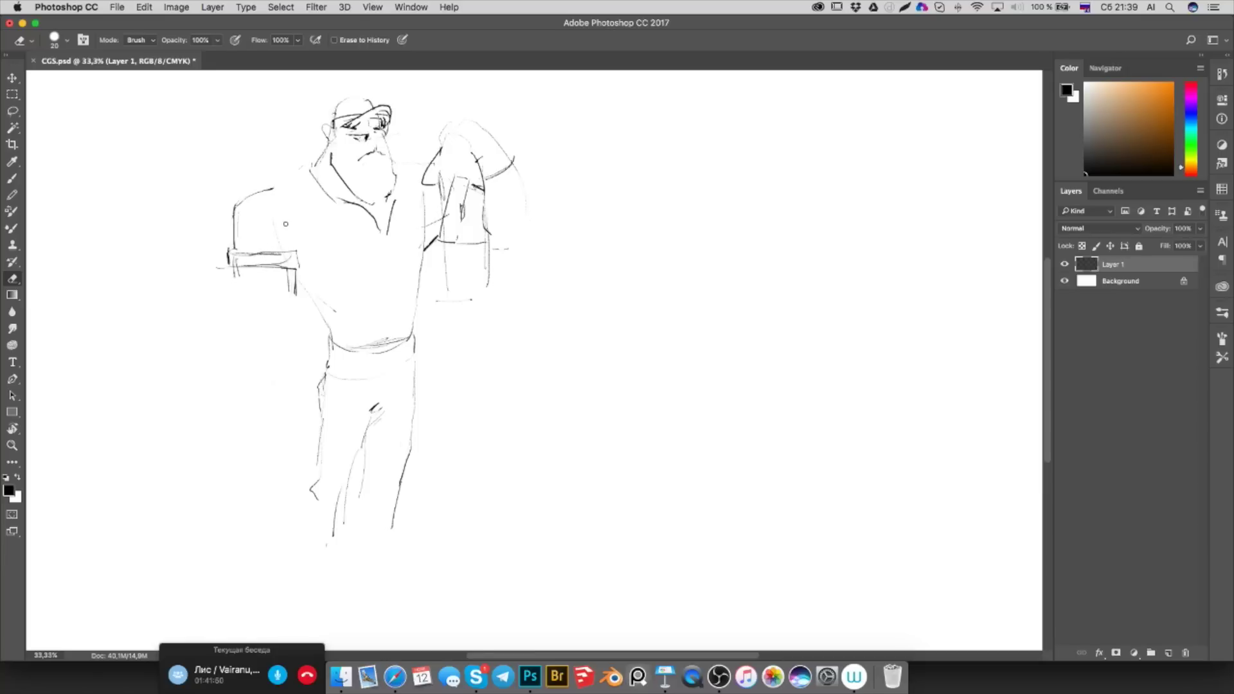
Draw the collar's left edge and darken the left side of the torso
{"action": "key", "text": "b"}
{"action": "left_click_drag", "start_coordinate": [316, 157], "coordinate": [311, 178]}
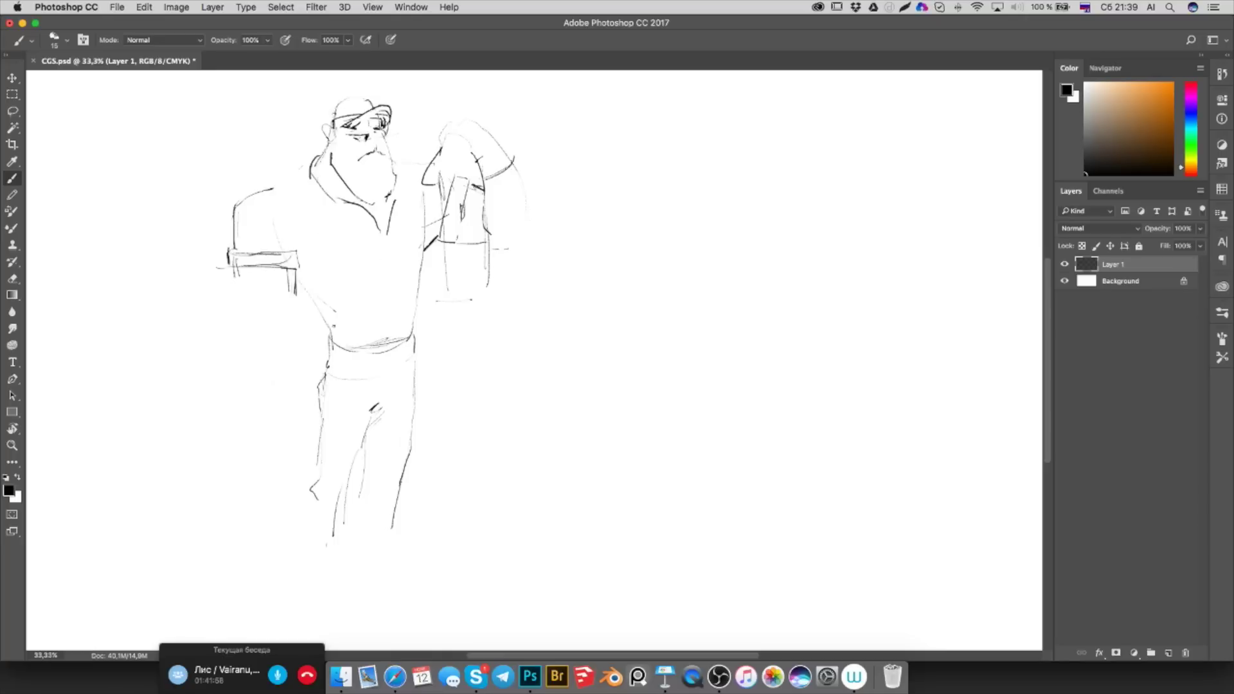
{"action": "mouse_move", "coordinate": [299, 280]}
{"action": "left_mouse_down"}
{"action": "mouse_move", "coordinate": [328, 358]}
{"action": "mouse_move", "coordinate": [370, 380]}
{"action": "mouse_move", "coordinate": [413, 357]}
{"action": "left_mouse_up"}
Extend both leg lines down toward the feet
{"action": "mouse_move", "coordinate": [366, 439]}
{"action": "left_mouse_down"}
{"action": "mouse_move", "coordinate": [363, 561]}
{"action": "mouse_move", "coordinate": [377, 584]}
{"action": "left_mouse_up"}
{"action": "left_click_drag", "start_coordinate": [365, 532], "coordinate": [360, 569]}
{"action": "mouse_move", "coordinate": [342, 519]}
{"action": "left_mouse_down"}
{"action": "mouse_move", "coordinate": [326, 586]}
{"action": "mouse_move", "coordinate": [339, 611]}
{"action": "left_mouse_up"}
{"action": "mouse_move", "coordinate": [314, 550]}
{"action": "left_mouse_down"}
{"action": "mouse_move", "coordinate": [395, 550]}
{"action": "mouse_move", "coordinate": [379, 584]}
{"action": "mouse_move", "coordinate": [361, 579]}
{"action": "mouse_move", "coordinate": [319, 617]}
{"action": "left_mouse_up"}
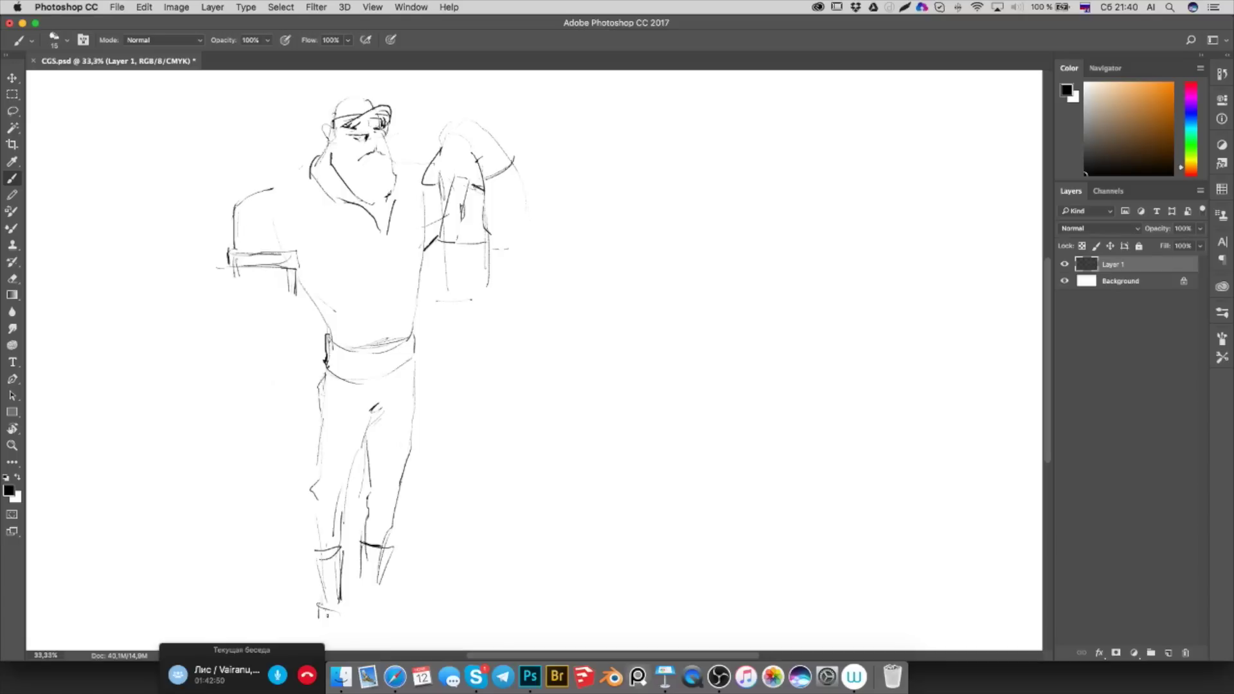
Lighten the right boot, redraw its sole, and draw the right shoulder and arm edge
{"action": "key", "text": "e"}
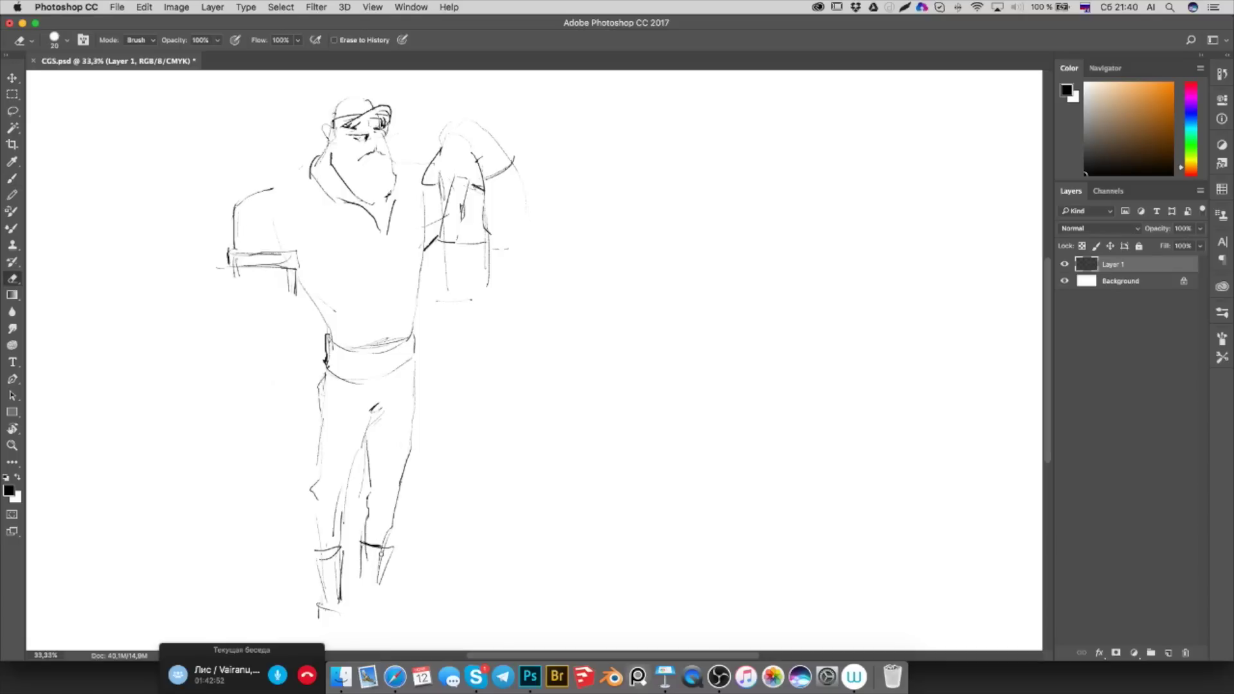
{"action": "mouse_move", "coordinate": [383, 554]}
{"action": "left_mouse_down"}
{"action": "mouse_move", "coordinate": [377, 577]}
{"action": "mouse_move", "coordinate": [385, 556]}
{"action": "left_mouse_up"}
{"action": "key", "text": "b"}
{"action": "left_click_drag", "start_coordinate": [364, 598], "coordinate": [390, 612]}
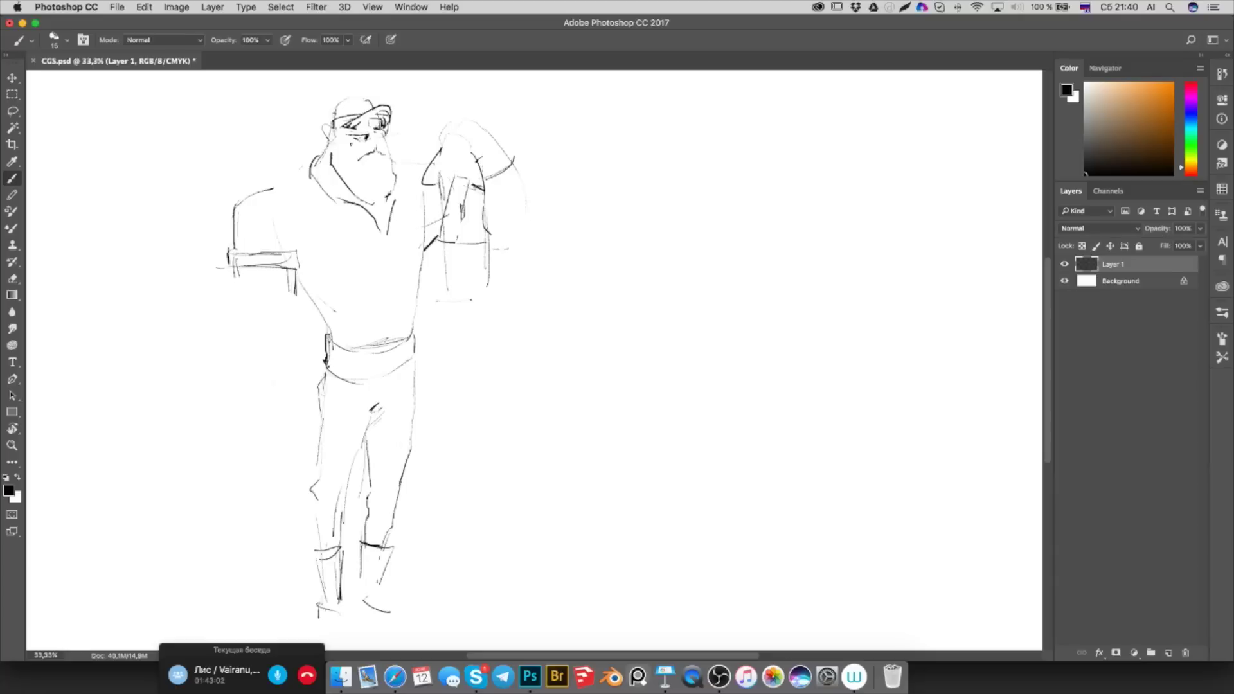
{"action": "left_click_drag", "start_coordinate": [409, 171], "coordinate": [426, 239]}
Add chest lines and sketch the muscular hanging left arm, forearm and hand
{"action": "mouse_move", "coordinate": [335, 252]}
{"action": "left_mouse_down"}
{"action": "mouse_move", "coordinate": [414, 240]}
{"action": "mouse_move", "coordinate": [350, 269]}
{"action": "left_mouse_up"}
{"action": "mouse_move", "coordinate": [230, 273]}
{"action": "left_mouse_down"}
{"action": "mouse_move", "coordinate": [260, 271]}
{"action": "mouse_move", "coordinate": [251, 256]}
{"action": "left_mouse_up"}
{"action": "left_click_drag", "start_coordinate": [224, 317], "coordinate": [238, 348]}
{"action": "left_click_drag", "start_coordinate": [231, 283], "coordinate": [240, 351]}
{"action": "left_click_drag", "start_coordinate": [232, 283], "coordinate": [250, 346]}
{"action": "left_click_drag", "start_coordinate": [240, 303], "coordinate": [237, 326]}
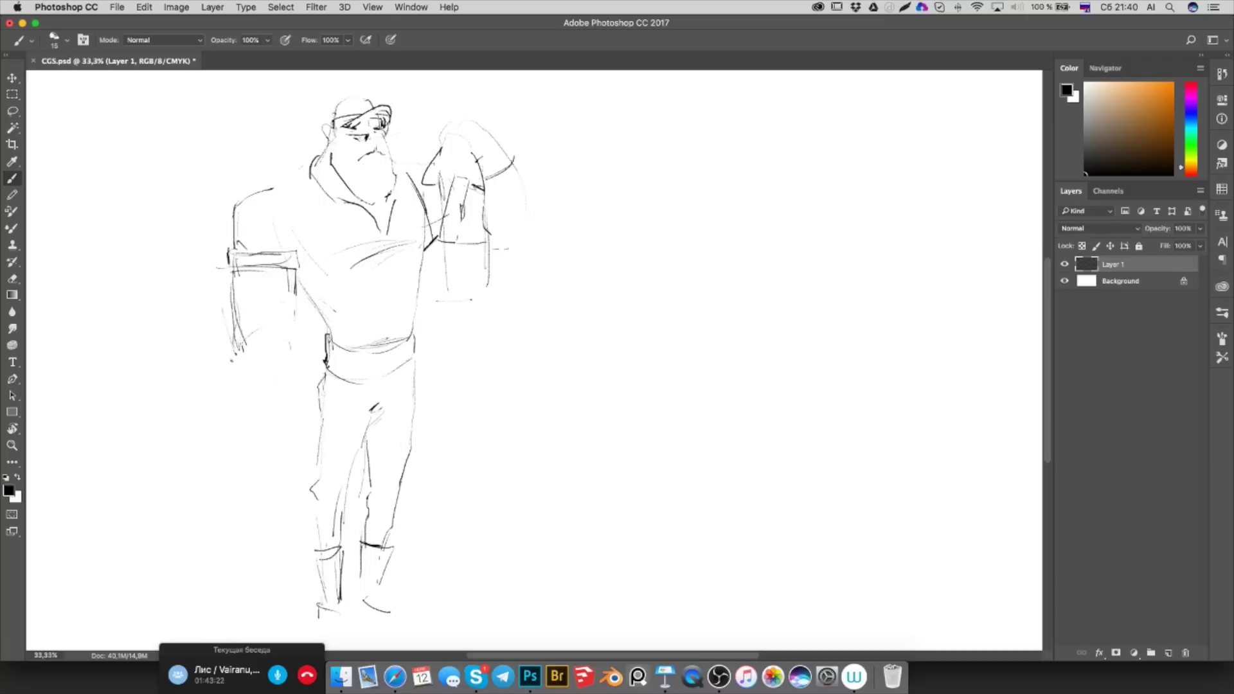
{"action": "mouse_move", "coordinate": [234, 339]}
{"action": "left_mouse_down"}
{"action": "mouse_move", "coordinate": [230, 405]}
{"action": "mouse_move", "coordinate": [264, 462]}
{"action": "left_mouse_up"}
{"action": "left_click_drag", "start_coordinate": [291, 365], "coordinate": [300, 438]}
{"action": "mouse_move", "coordinate": [238, 405]}
{"action": "left_mouse_down"}
{"action": "mouse_move", "coordinate": [266, 464]}
{"action": "mouse_move", "coordinate": [299, 457]}
{"action": "left_mouse_up"}
{"action": "mouse_move", "coordinate": [293, 307]}
{"action": "left_mouse_down"}
{"action": "mouse_move", "coordinate": [284, 352]}
{"action": "mouse_move", "coordinate": [299, 272]}
{"action": "left_mouse_up"}
{"action": "left_click_drag", "start_coordinate": [298, 273], "coordinate": [289, 256]}
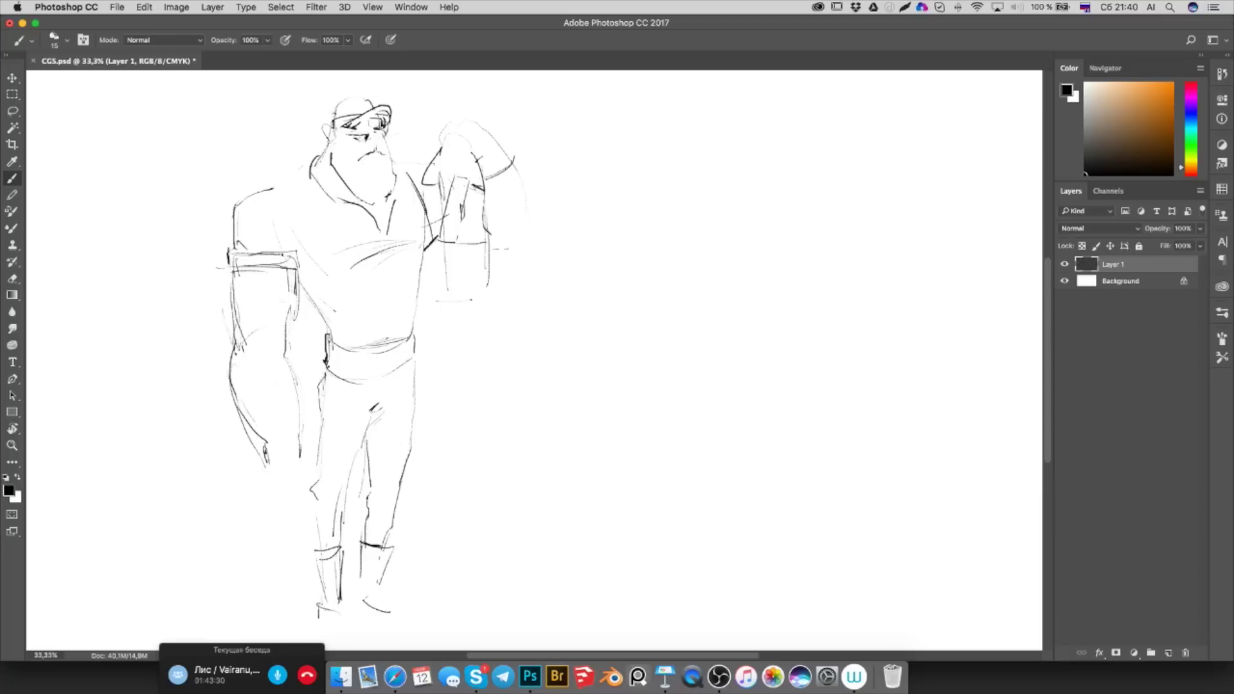
Outline the raised arm, connect it to the chest, and add a stroke at the hand
{"action": "left_click_drag", "start_coordinate": [490, 250], "coordinate": [534, 243]}
{"action": "mouse_move", "coordinate": [522, 171]}
{"action": "left_mouse_down"}
{"action": "mouse_move", "coordinate": [547, 233]}
{"action": "mouse_move", "coordinate": [539, 253]}
{"action": "mouse_move", "coordinate": [526, 248]}
{"action": "left_mouse_up"}
{"action": "left_click_drag", "start_coordinate": [431, 252], "coordinate": [447, 248]}
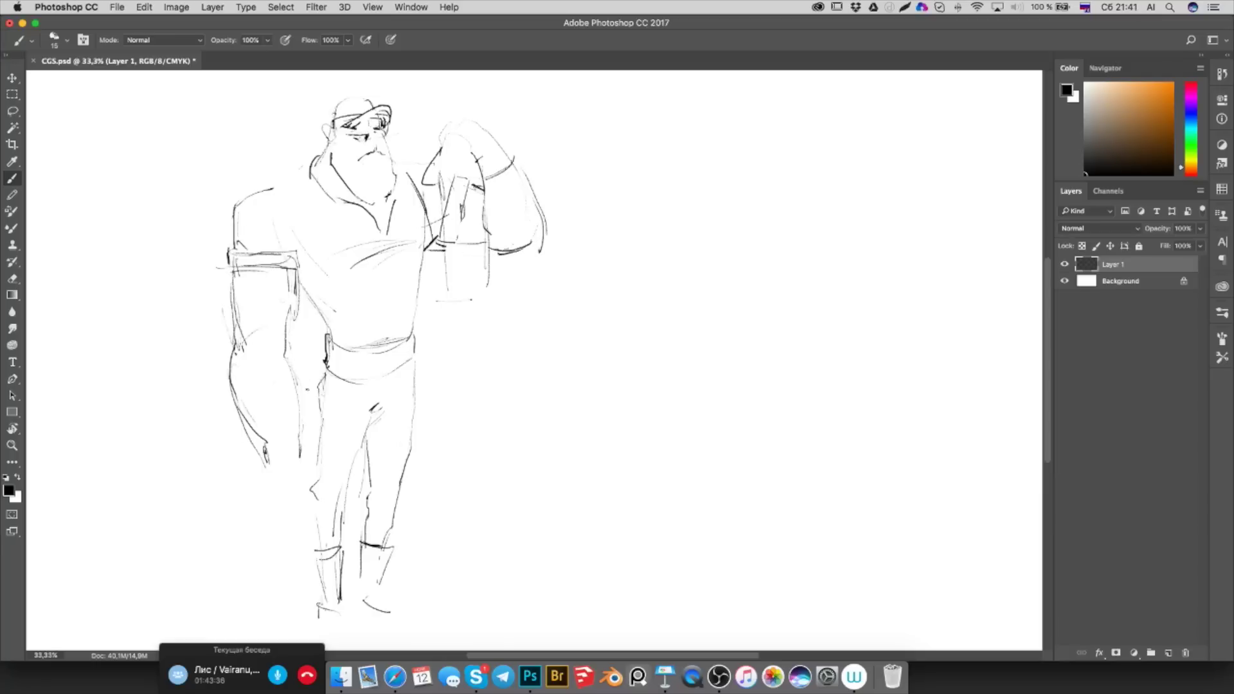
{"action": "left_click_drag", "start_coordinate": [263, 443], "coordinate": [285, 462]}
Redraw the left inner arm line darker and erase the raised arm's inner lines
{"action": "key", "text": "e"}
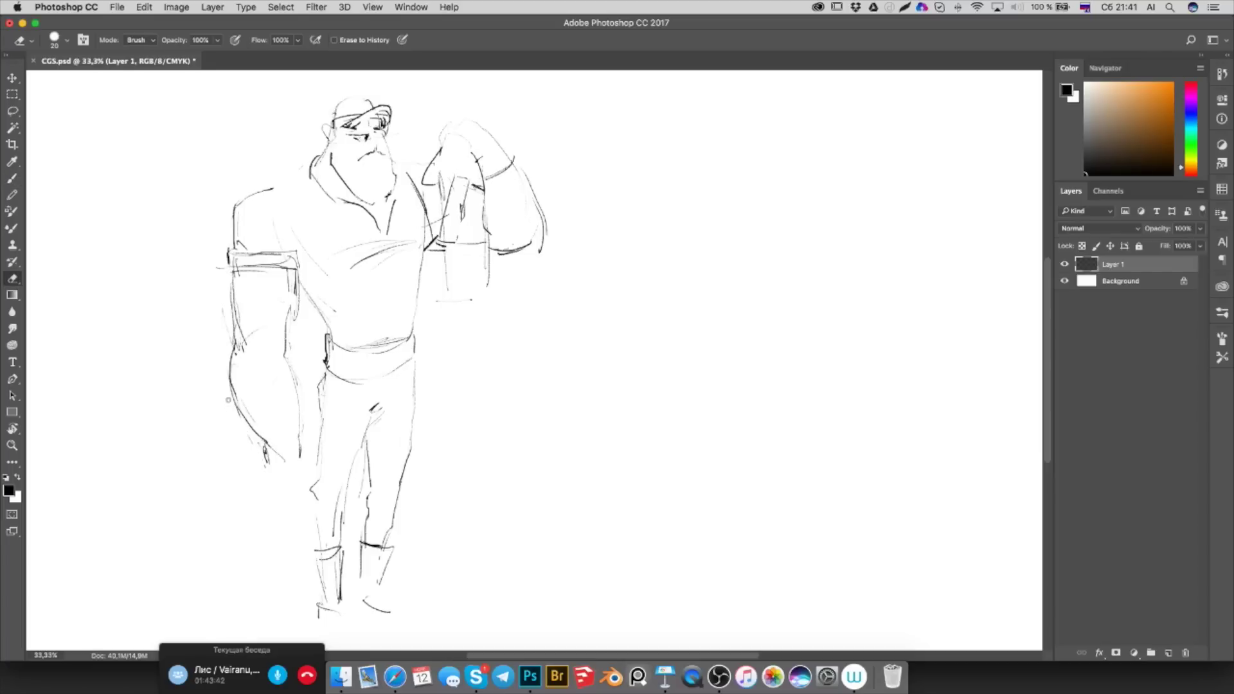
{"action": "left_click_drag", "start_coordinate": [253, 327], "coordinate": [292, 280]}
{"action": "key", "text": "b"}
{"action": "left_click_drag", "start_coordinate": [294, 271], "coordinate": [302, 415]}
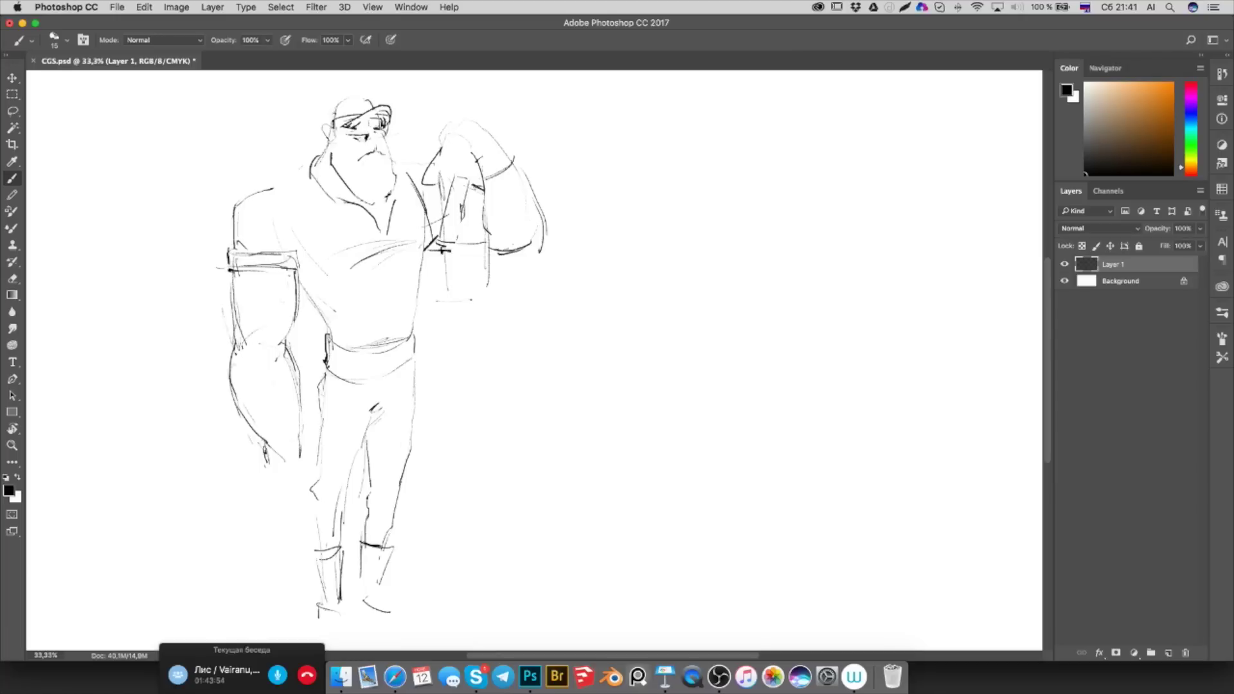
{"action": "key", "text": "e"}
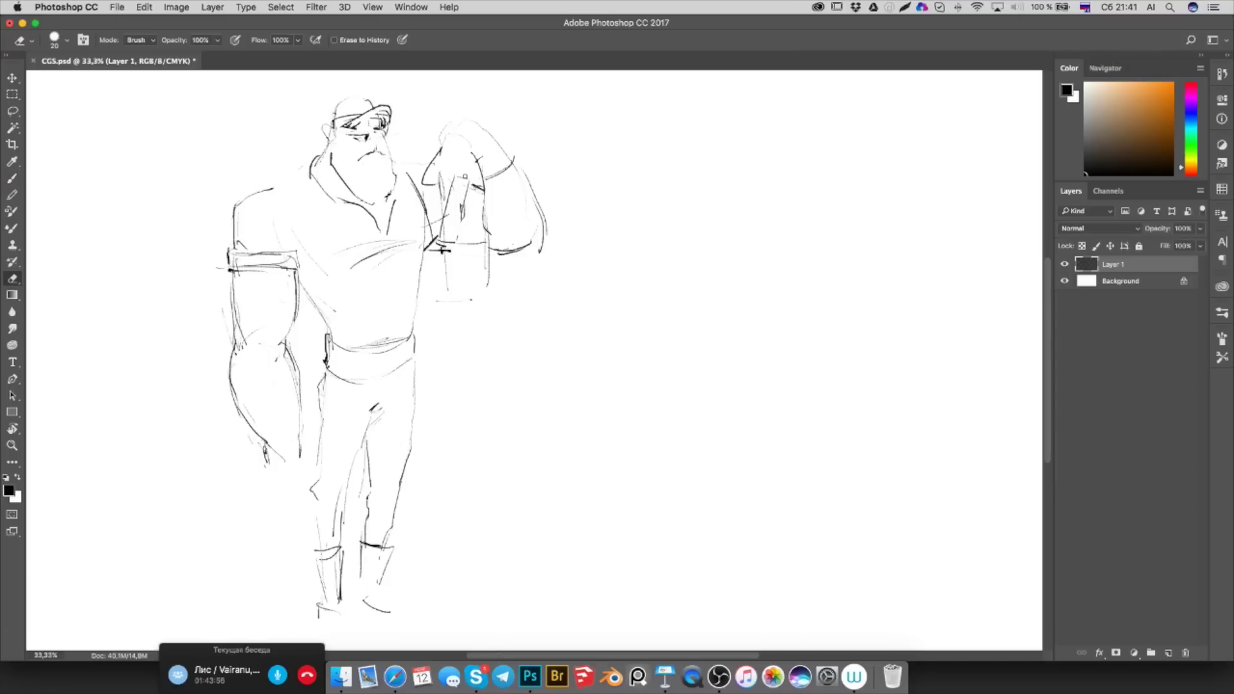
{"action": "mouse_move", "coordinate": [452, 168]}
{"action": "left_mouse_down"}
{"action": "mouse_move", "coordinate": [449, 221]}
{"action": "mouse_move", "coordinate": [474, 240]}
{"action": "mouse_move", "coordinate": [468, 212]}
{"action": "mouse_move", "coordinate": [461, 249]}
{"action": "left_mouse_up"}
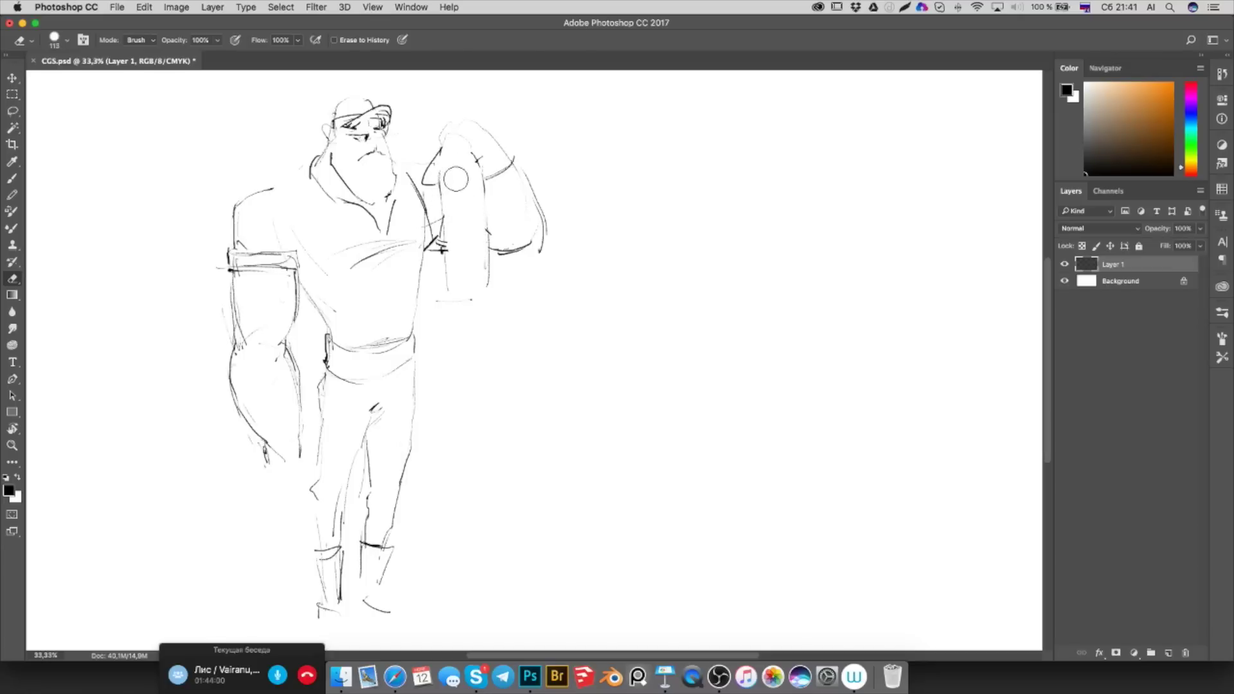
{"action": "key", "text": "b"}
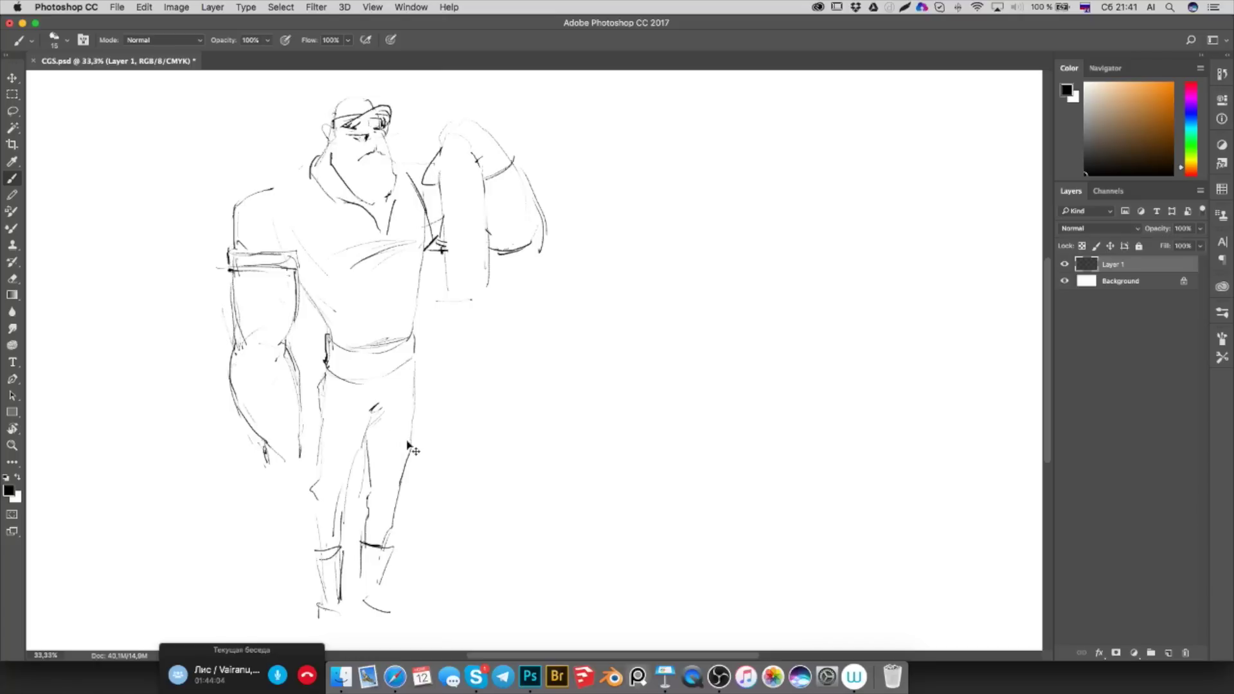
Fit the canvas on screen and zoom out to view the whole sketch
{"action": "key", "text": "super+0"}
{"action": "key", "text": "super+minus"}
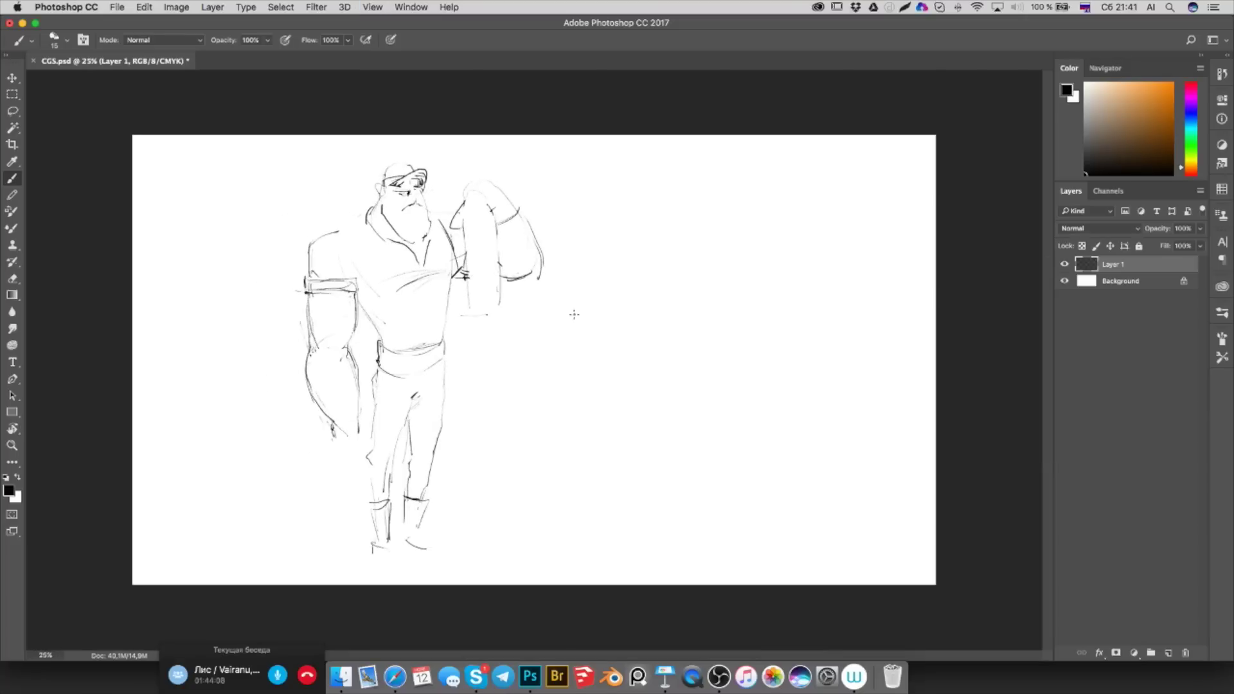
{"action": "key", "text": "super+t"}
Warp the figure: bend it right, pull the legs left, push the arm right, nudge the head
{"action": "right_click", "coordinate": [404, 382]}
{"action": "key", "text": "Escape"}
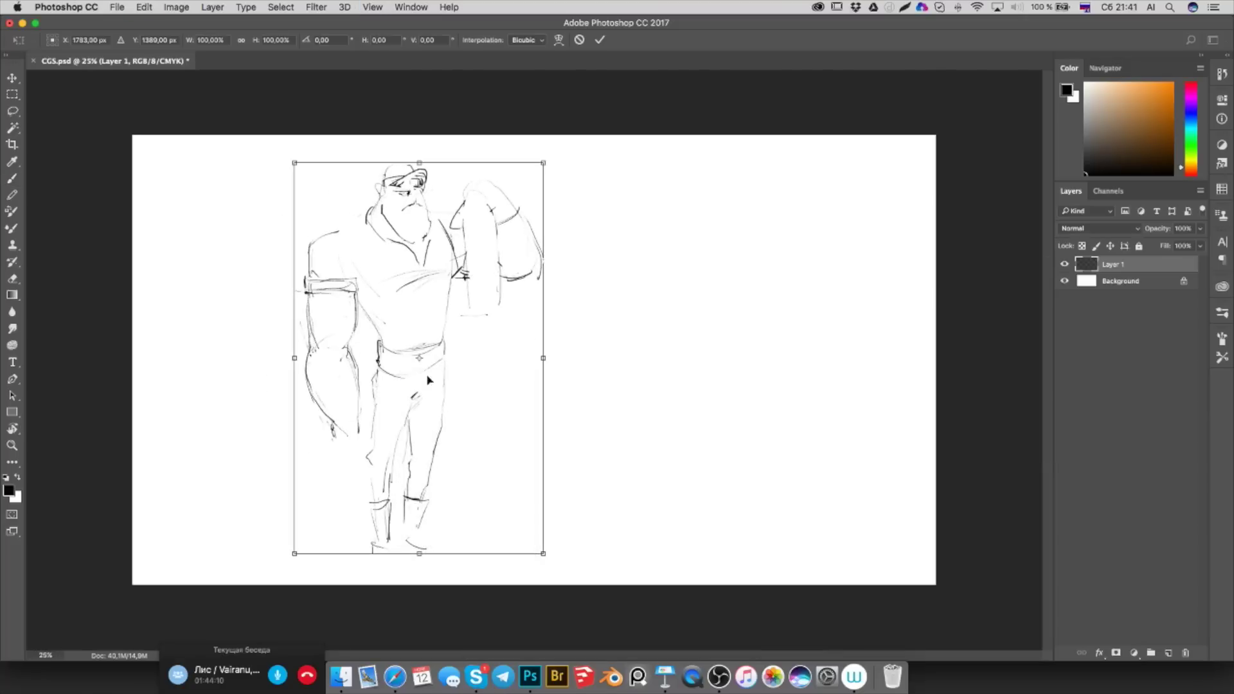
{"action": "right_click", "coordinate": [408, 337]}
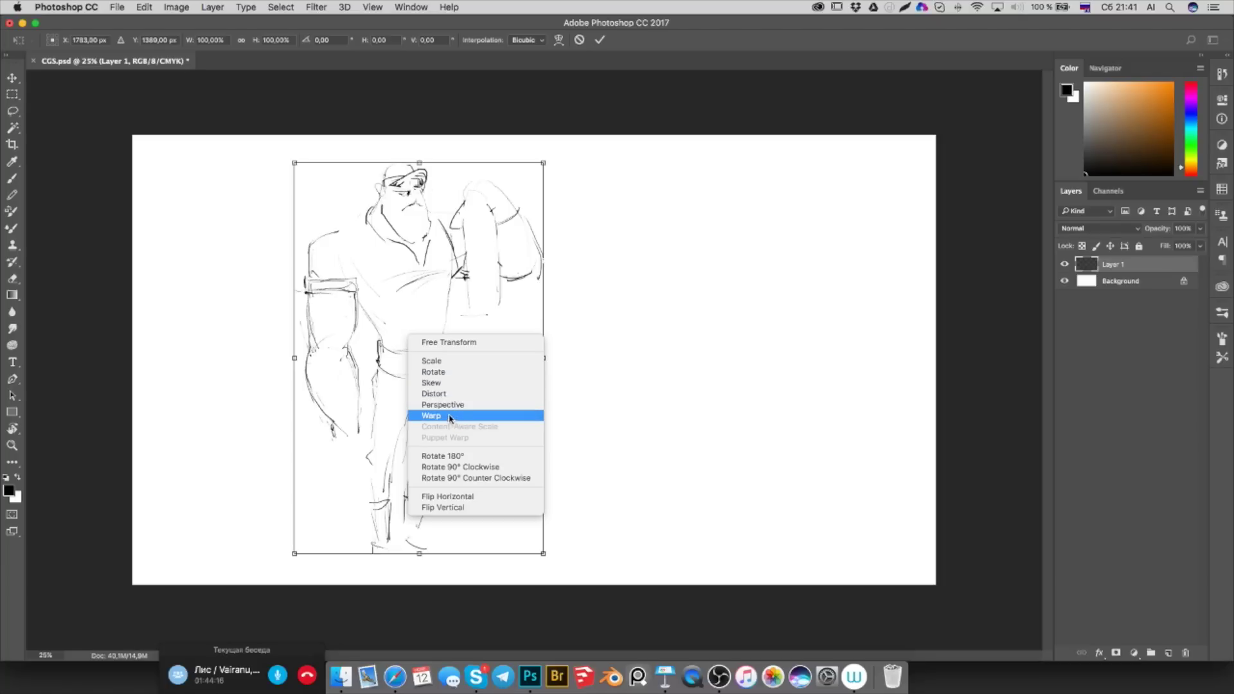
{"action": "left_click", "coordinate": [449, 416]}
{"action": "mouse_move", "coordinate": [404, 378]}
{"action": "left_mouse_down"}
{"action": "mouse_move", "coordinate": [463, 360]}
{"action": "mouse_move", "coordinate": [458, 372]}
{"action": "left_mouse_up"}
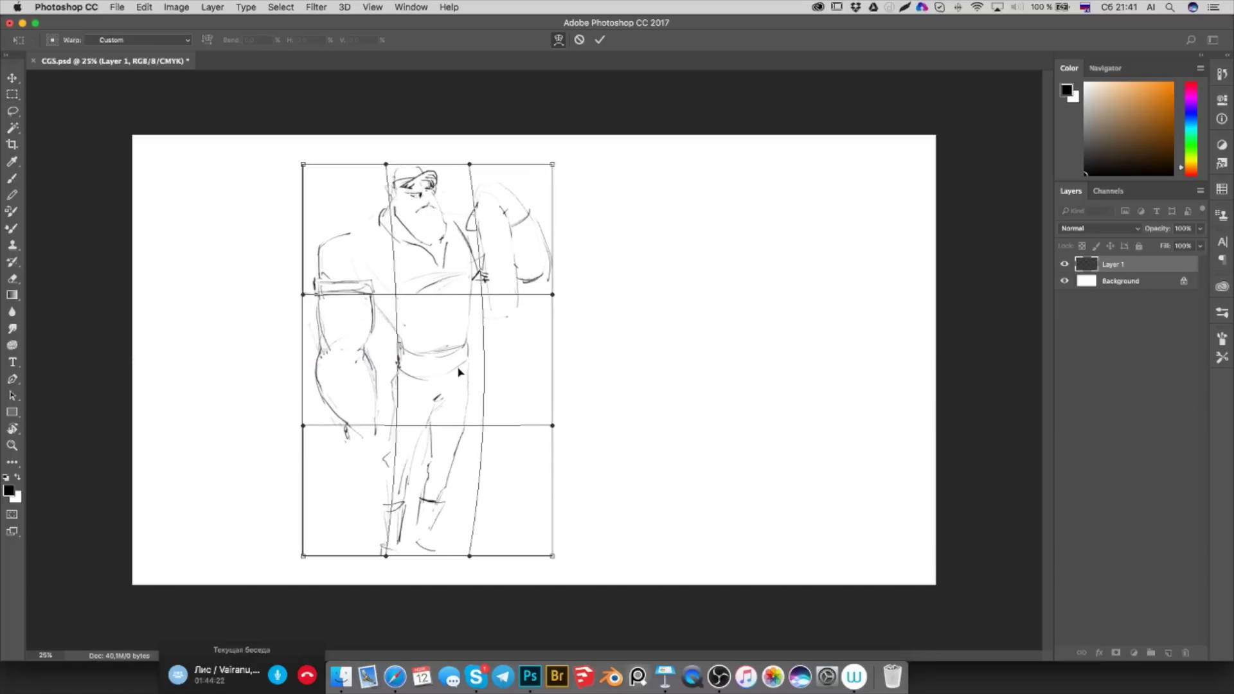
{"action": "left_click_drag", "start_coordinate": [386, 556], "coordinate": [369, 559]}
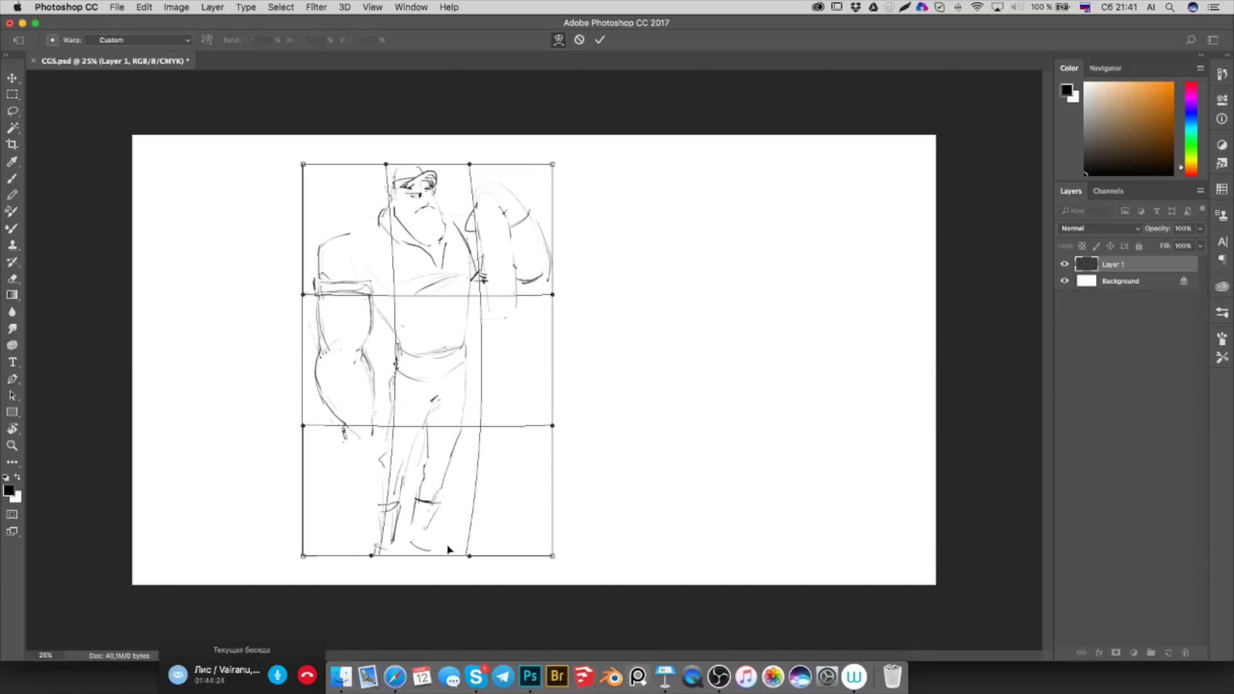
{"action": "left_click_drag", "start_coordinate": [470, 556], "coordinate": [475, 554]}
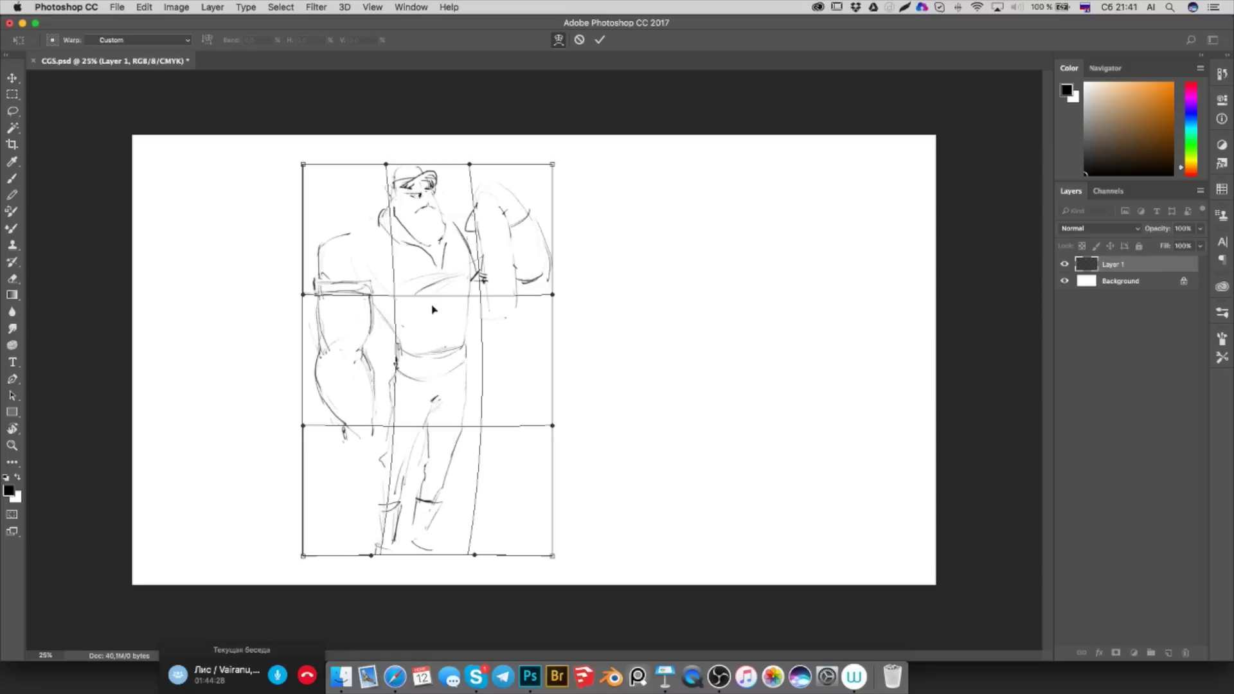
{"action": "left_click_drag", "start_coordinate": [472, 250], "coordinate": [477, 246]}
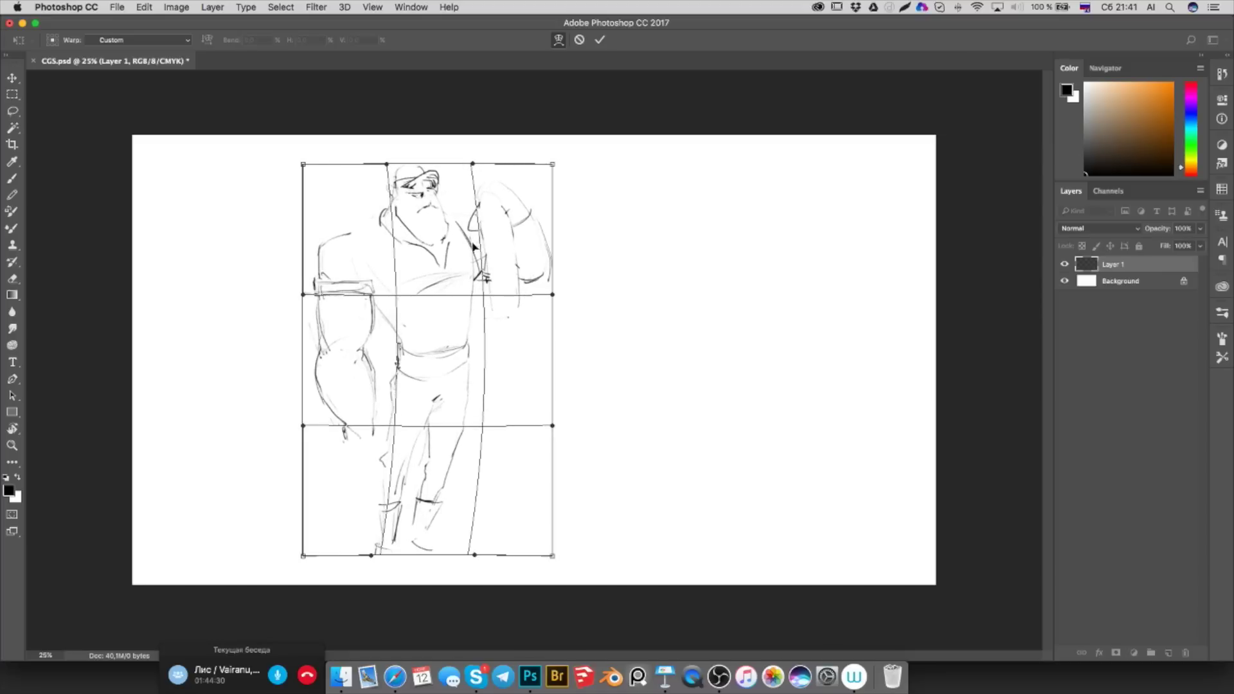
{"action": "left_click_drag", "start_coordinate": [387, 165], "coordinate": [387, 161]}
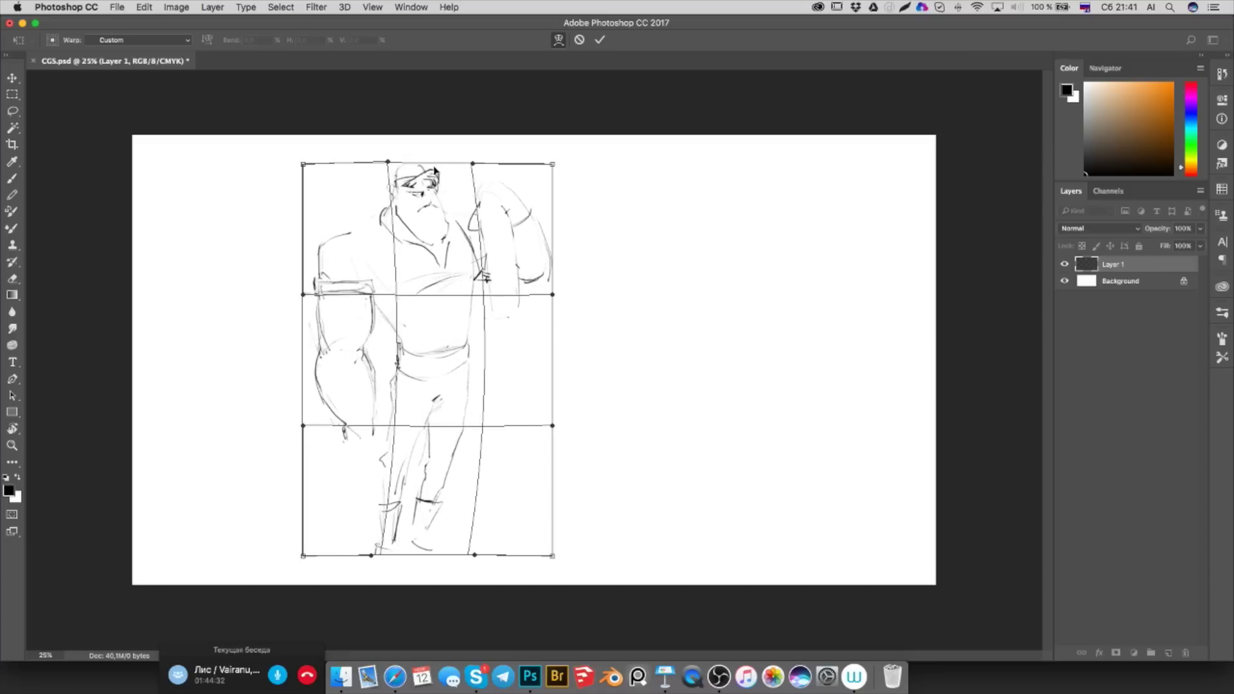
{"action": "left_click_drag", "start_coordinate": [473, 163], "coordinate": [474, 162]}
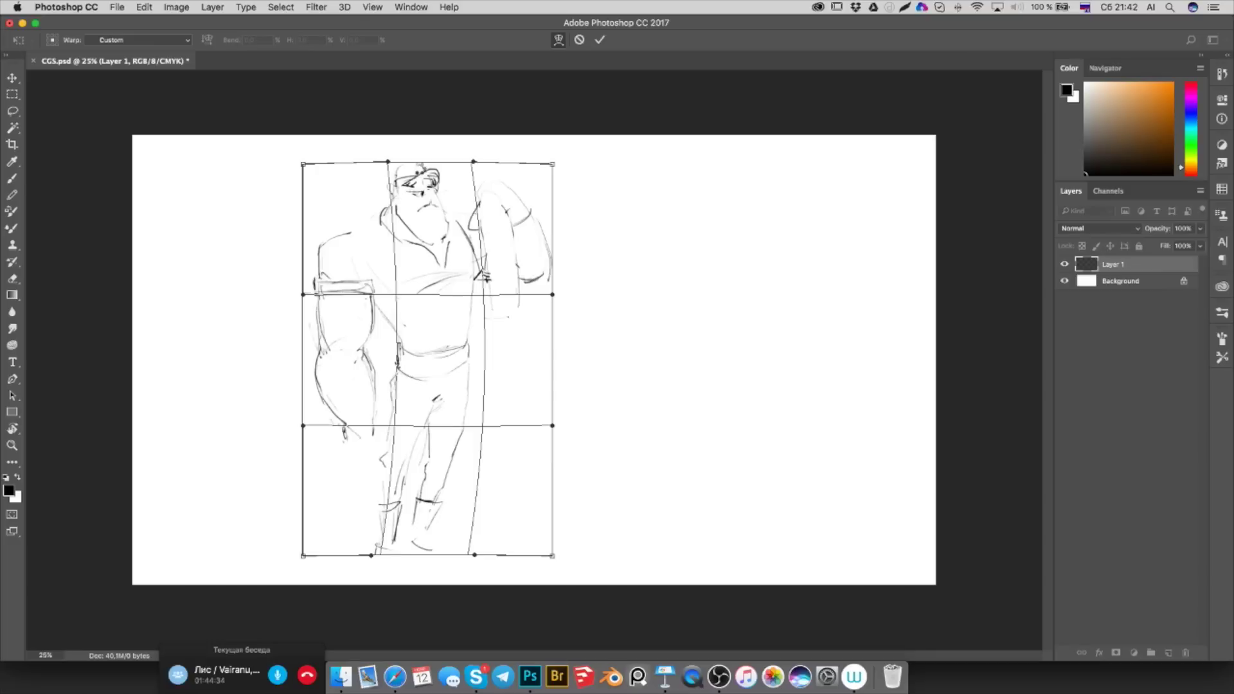
{"action": "key", "text": "Return"}
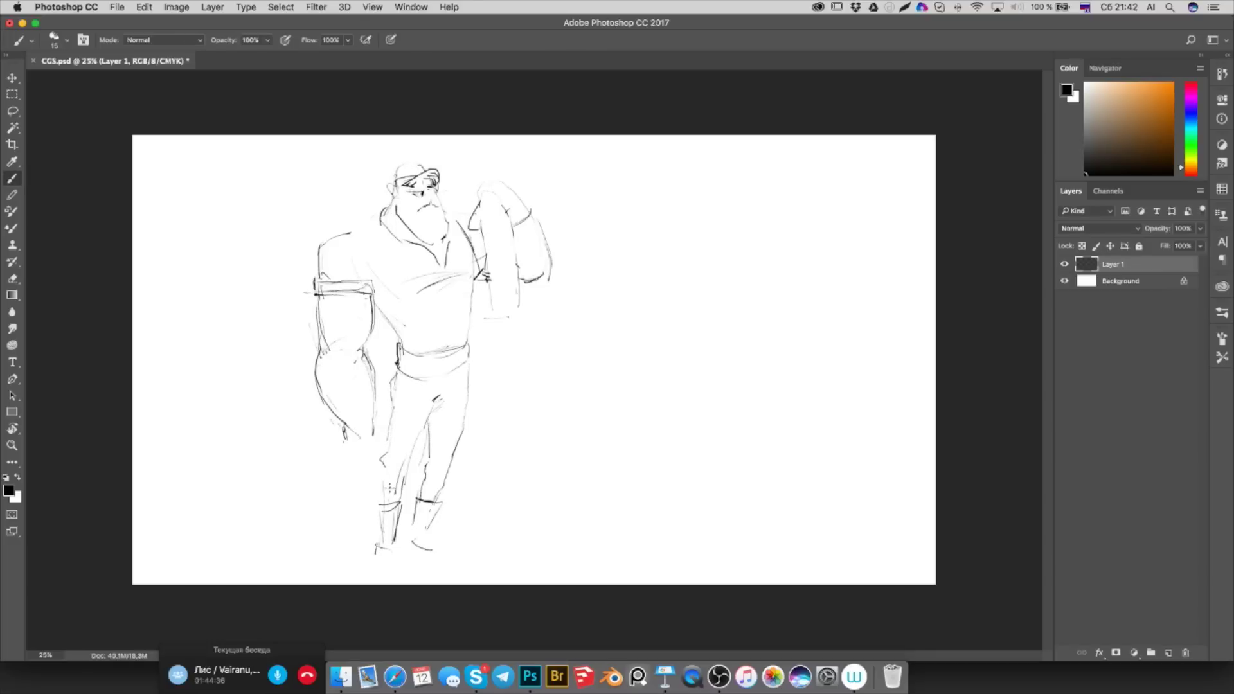
Lasso the left boot and lower leg and rotate them about 7.5° outward
{"action": "key", "text": "l"}
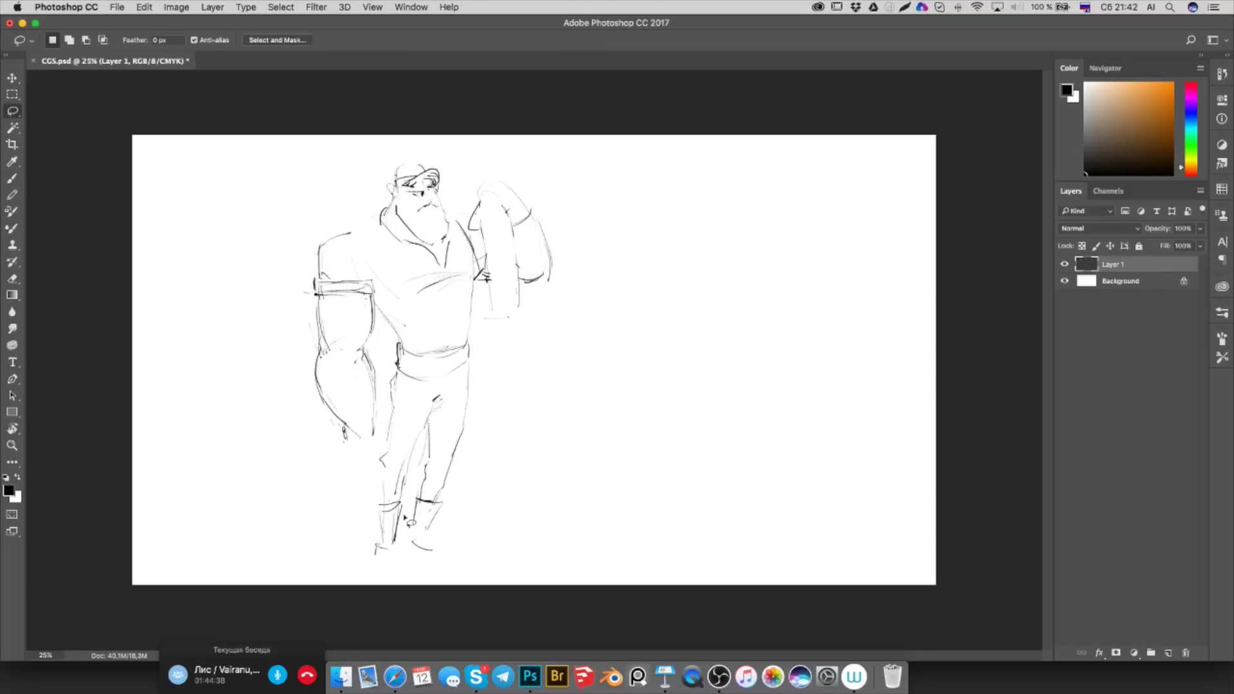
{"action": "mouse_move", "coordinate": [410, 471]}
{"action": "left_mouse_down"}
{"action": "mouse_move", "coordinate": [392, 568]}
{"action": "mouse_move", "coordinate": [362, 480]}
{"action": "left_mouse_up"}
{"action": "mouse_move", "coordinate": [362, 481]}
{"action": "left_mouse_down"}
{"action": "mouse_move", "coordinate": [391, 573]}
{"action": "mouse_move", "coordinate": [375, 578]}
{"action": "left_mouse_up"}
{"action": "key", "text": "ctrl+t"}
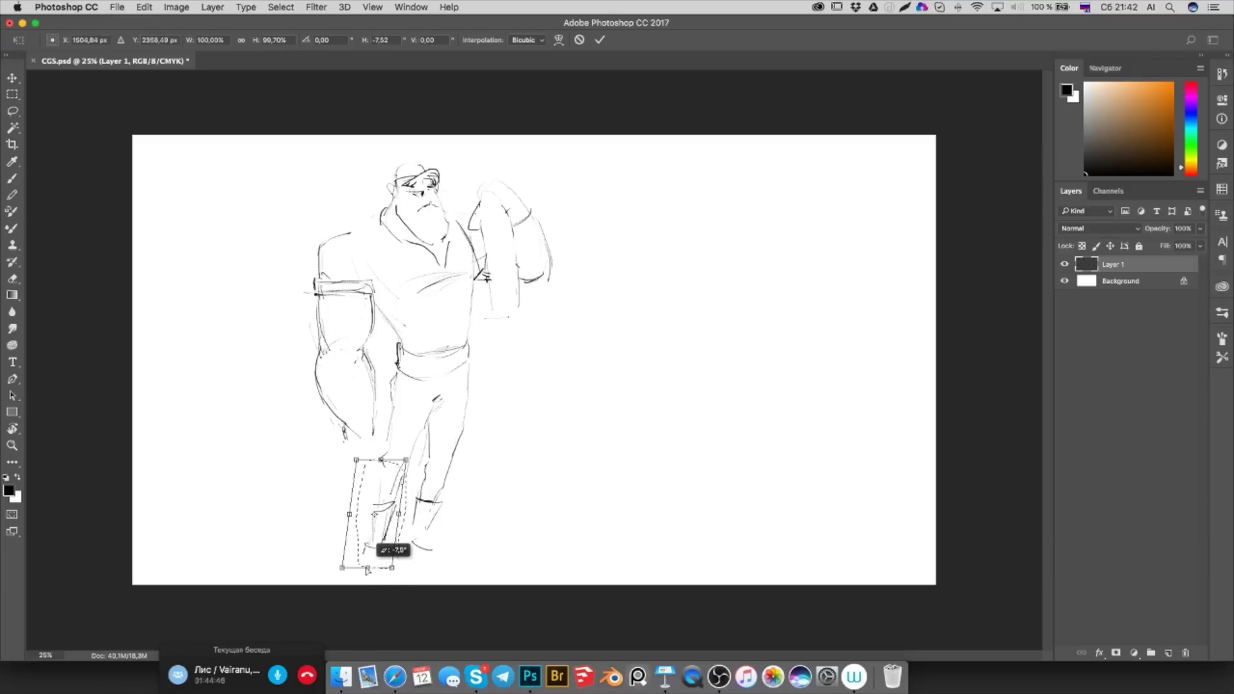
{"action": "key", "text": "Return"}
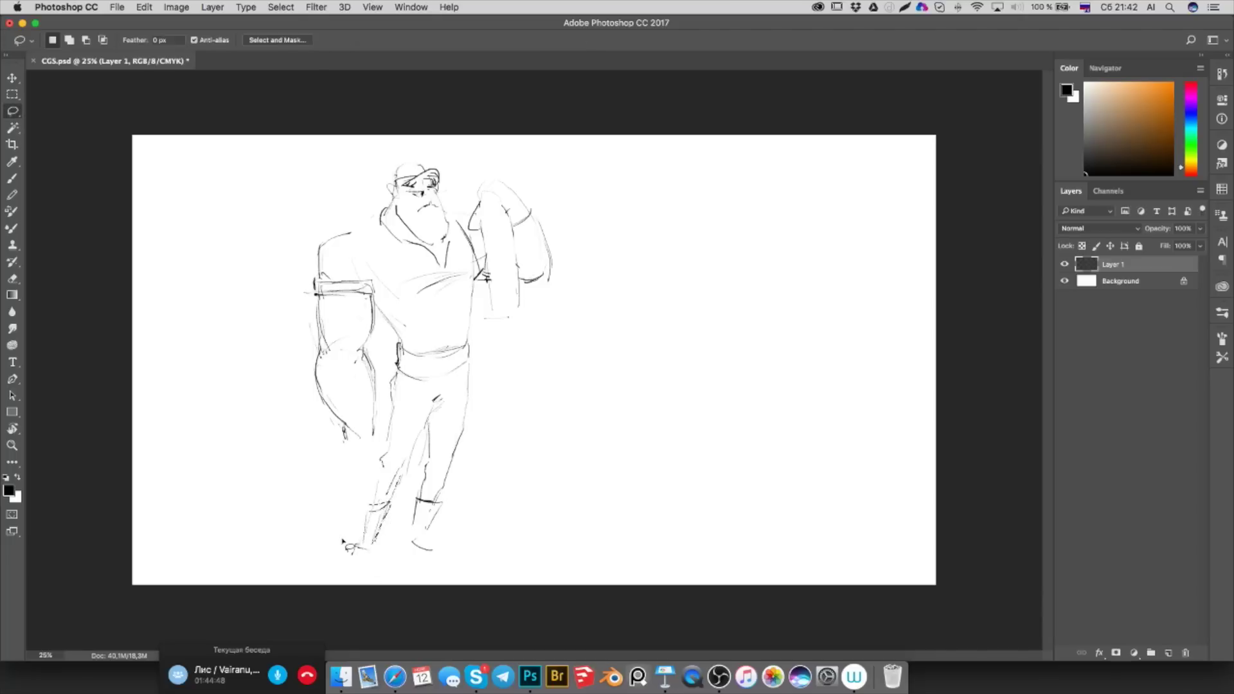
{"action": "key", "text": "e"}
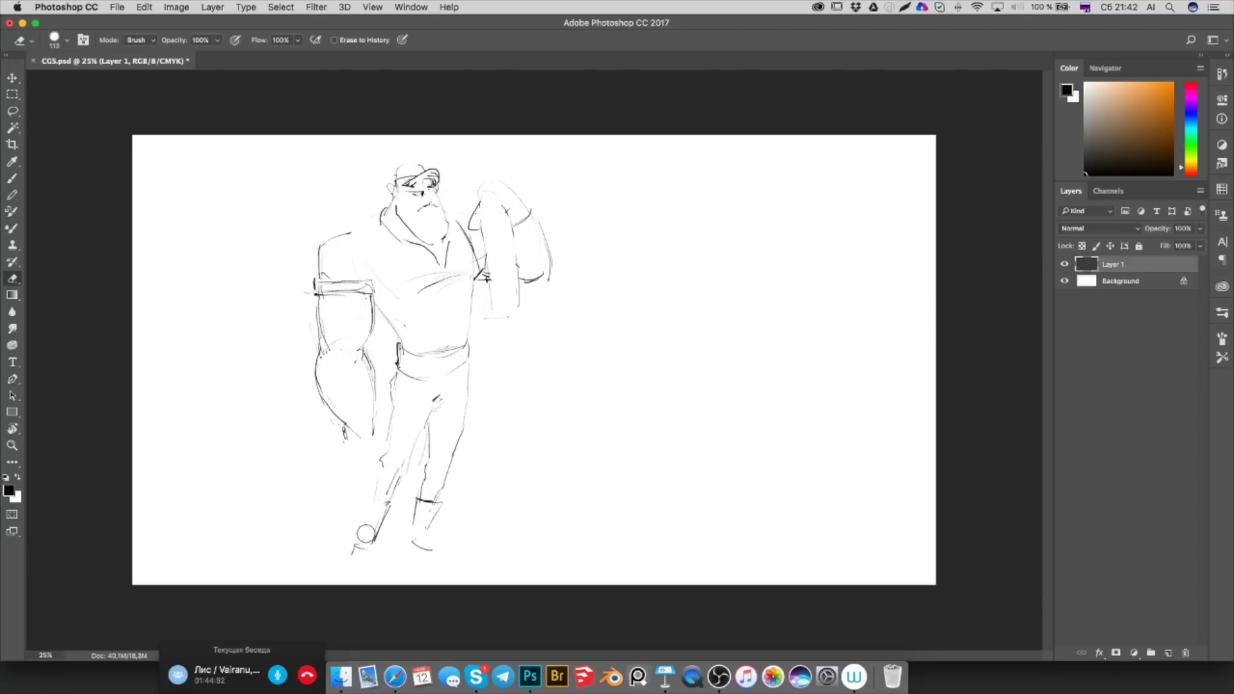
Erase stray boot strokes and redraw both boots' toes, heels and soles
{"action": "left_click_drag", "start_coordinate": [349, 542], "coordinate": [360, 549]}
{"action": "left_click_drag", "start_coordinate": [378, 529], "coordinate": [368, 541]}
{"action": "key", "text": "b"}
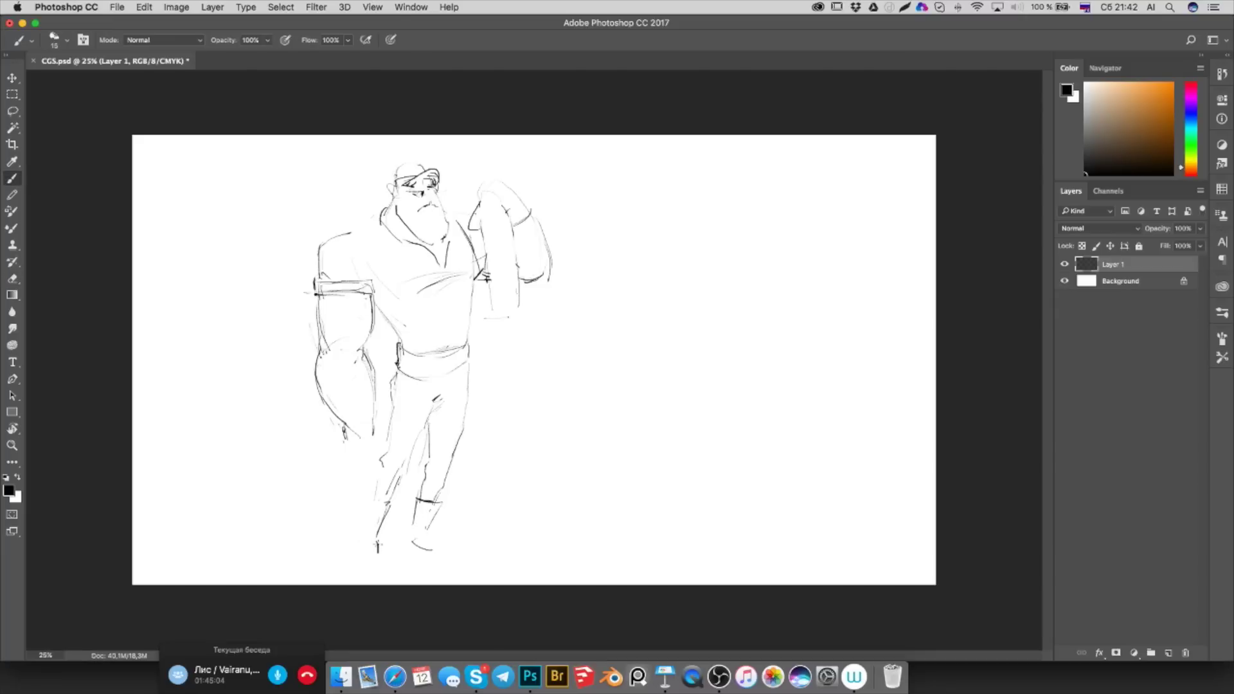
{"action": "mouse_move", "coordinate": [353, 558]}
{"action": "left_mouse_down"}
{"action": "mouse_move", "coordinate": [359, 547]}
{"action": "mouse_move", "coordinate": [377, 566]}
{"action": "mouse_move", "coordinate": [405, 545]}
{"action": "left_mouse_up"}
{"action": "left_click_drag", "start_coordinate": [426, 532], "coordinate": [458, 547]}
{"action": "left_click_drag", "start_coordinate": [421, 552], "coordinate": [403, 560]}
{"action": "mouse_move", "coordinate": [425, 551]}
{"action": "left_mouse_down"}
{"action": "mouse_move", "coordinate": [377, 566]}
{"action": "mouse_move", "coordinate": [369, 499]}
{"action": "left_mouse_up"}
{"action": "left_click_drag", "start_coordinate": [361, 504], "coordinate": [374, 499]}
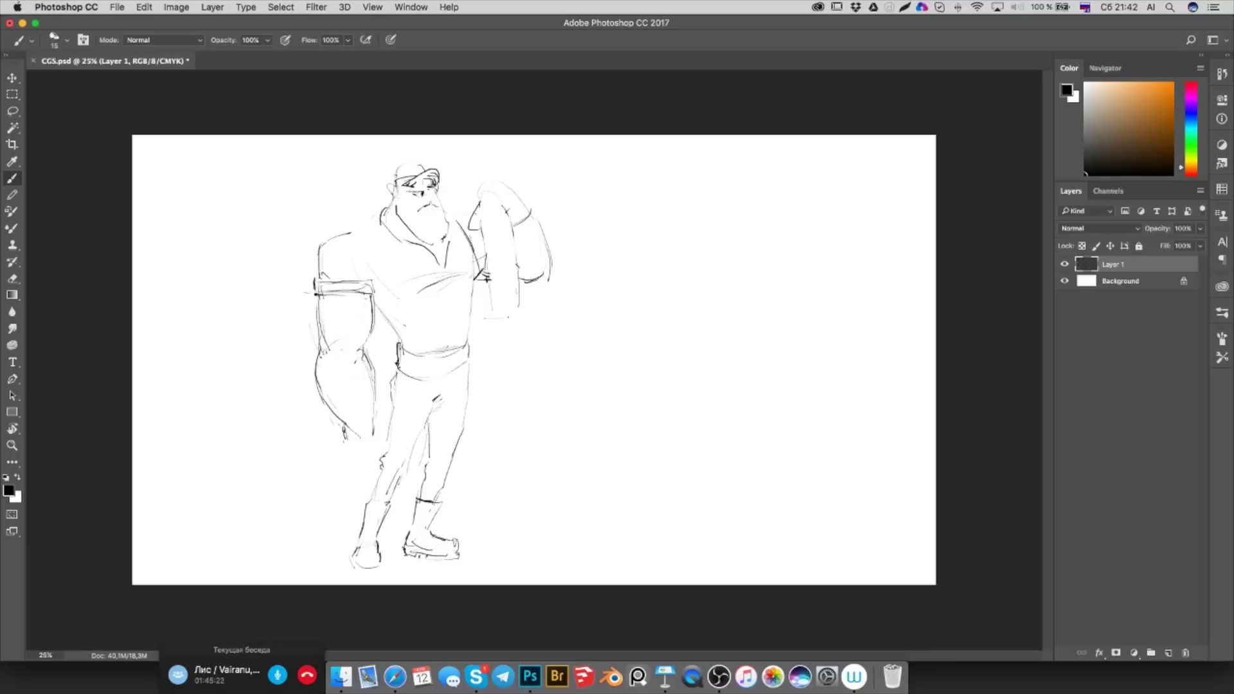
Add lines along the back of the leg and redraw the hip as a curved waist line
{"action": "mouse_move", "coordinate": [390, 439]}
{"action": "left_mouse_down"}
{"action": "mouse_move", "coordinate": [385, 455]}
{"action": "mouse_move", "coordinate": [392, 419]}
{"action": "left_mouse_up"}
{"action": "mouse_move", "coordinate": [398, 371]}
{"action": "left_mouse_down"}
{"action": "mouse_move", "coordinate": [401, 354]}
{"action": "mouse_move", "coordinate": [461, 356]}
{"action": "mouse_move", "coordinate": [443, 374]}
{"action": "left_mouse_up"}
{"action": "key", "text": "e"}
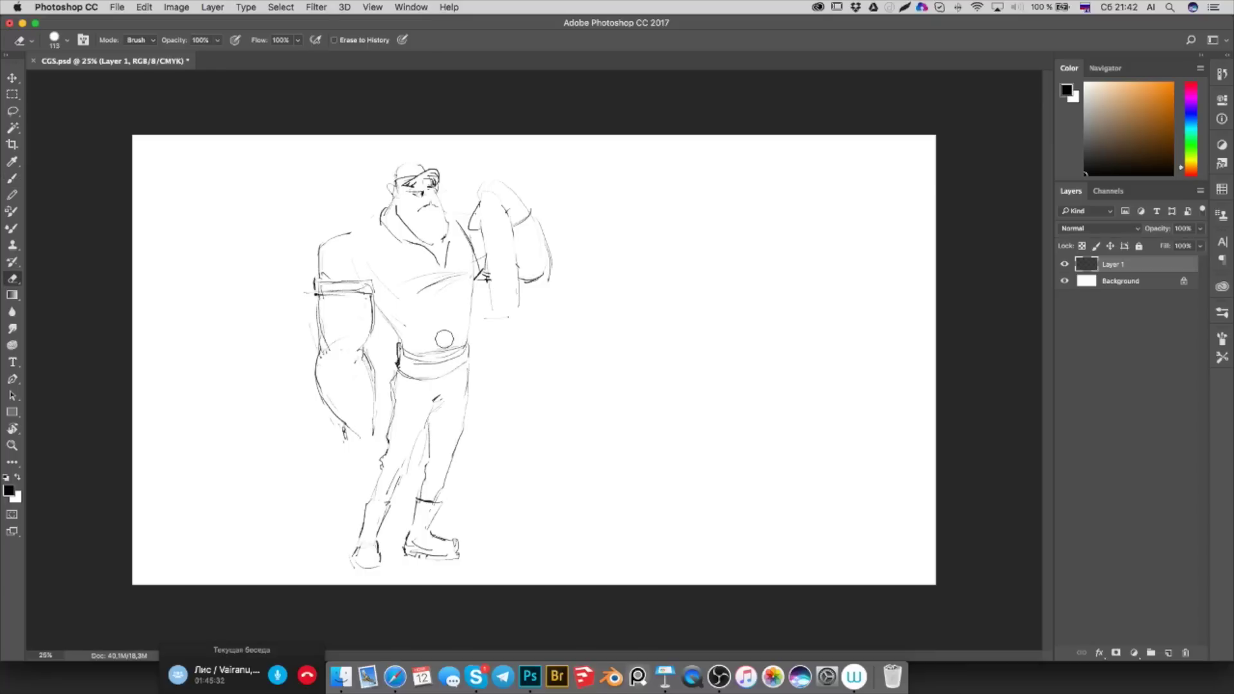
{"action": "mouse_move", "coordinate": [390, 347]}
{"action": "left_mouse_down"}
{"action": "mouse_move", "coordinate": [396, 364]}
{"action": "mouse_move", "coordinate": [461, 350]}
{"action": "left_mouse_up"}
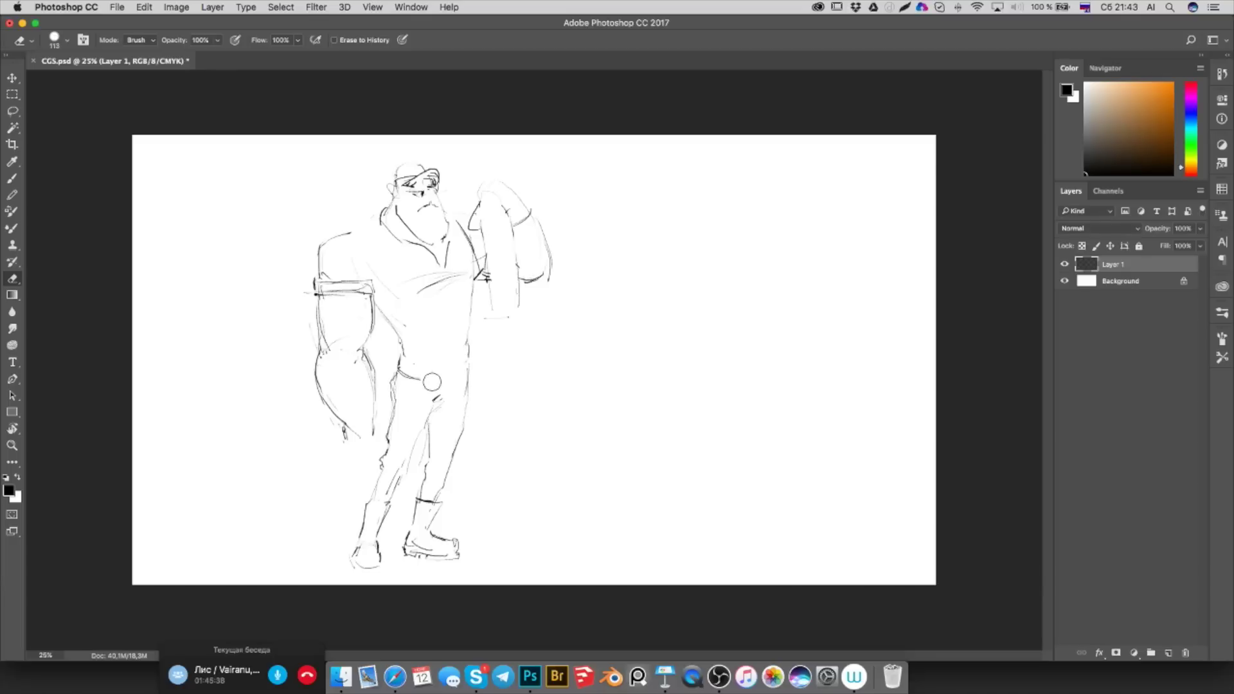
{"action": "key", "text": "b"}
{"action": "left_click_drag", "start_coordinate": [407, 362], "coordinate": [460, 352]}
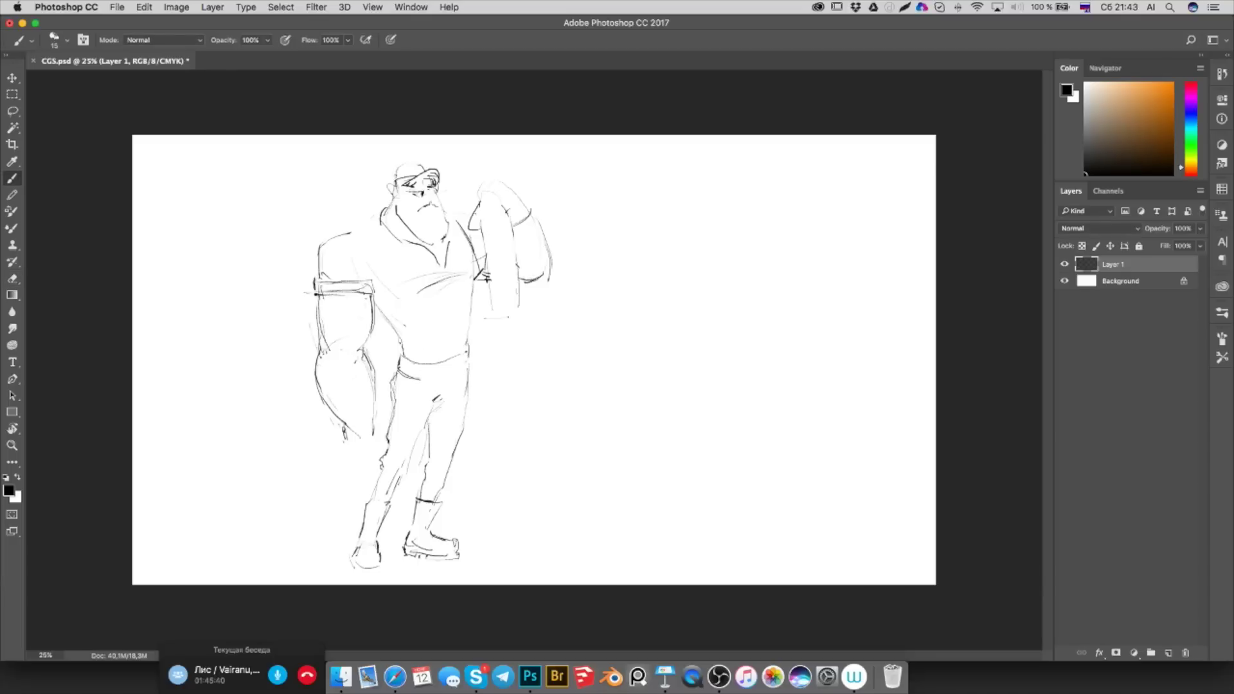
Draw a lower belt line and add marks on the waist, chest and shoulder
{"action": "mouse_move", "coordinate": [400, 375]}
{"action": "left_mouse_down"}
{"action": "mouse_move", "coordinate": [467, 365]}
{"action": "mouse_move", "coordinate": [461, 348]}
{"action": "left_mouse_up"}
{"action": "left_click_drag", "start_coordinate": [452, 293], "coordinate": [452, 345]}
{"action": "left_click_drag", "start_coordinate": [445, 265], "coordinate": [447, 283]}
{"action": "left_click_drag", "start_coordinate": [446, 215], "coordinate": [469, 213]}
Darken the right boot's front and back edges and outline both boot tops
{"action": "left_click_drag", "start_coordinate": [413, 504], "coordinate": [409, 541]}
{"action": "left_click_drag", "start_coordinate": [440, 500], "coordinate": [431, 530]}
{"action": "key", "text": "e"}
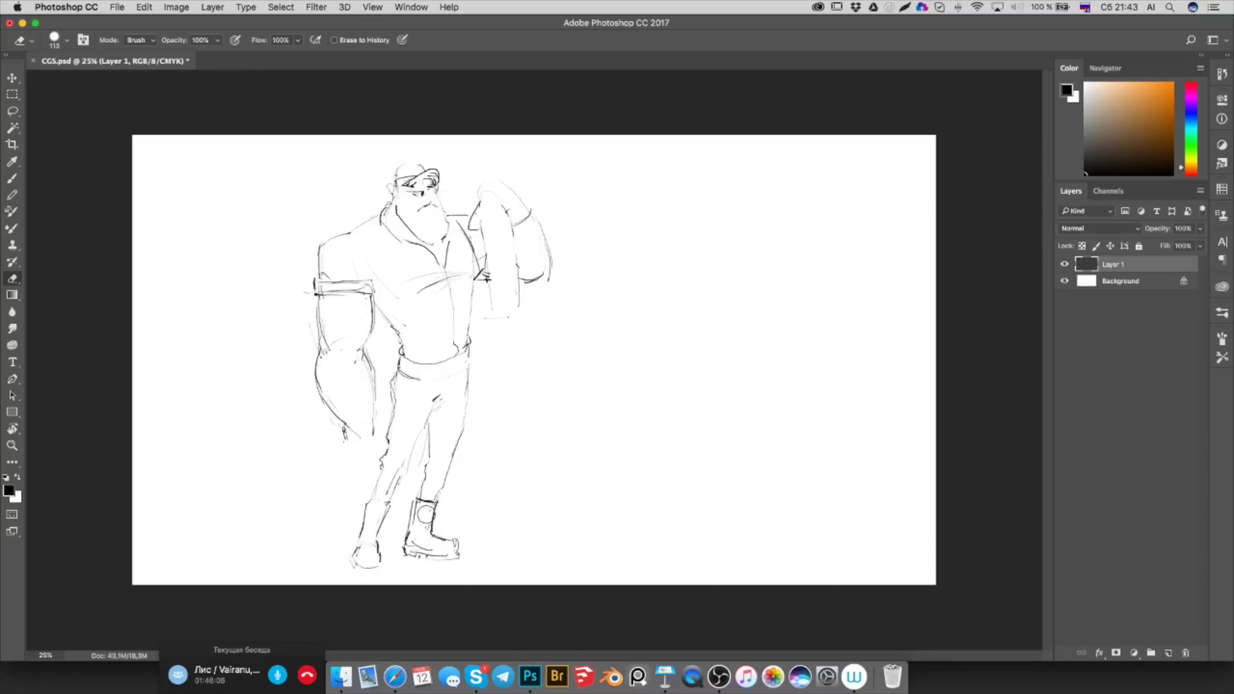
{"action": "key", "text": "b"}
{"action": "mouse_move", "coordinate": [405, 497]}
{"action": "left_mouse_down"}
{"action": "mouse_move", "coordinate": [418, 499]}
{"action": "mouse_move", "coordinate": [408, 524]}
{"action": "left_mouse_up"}
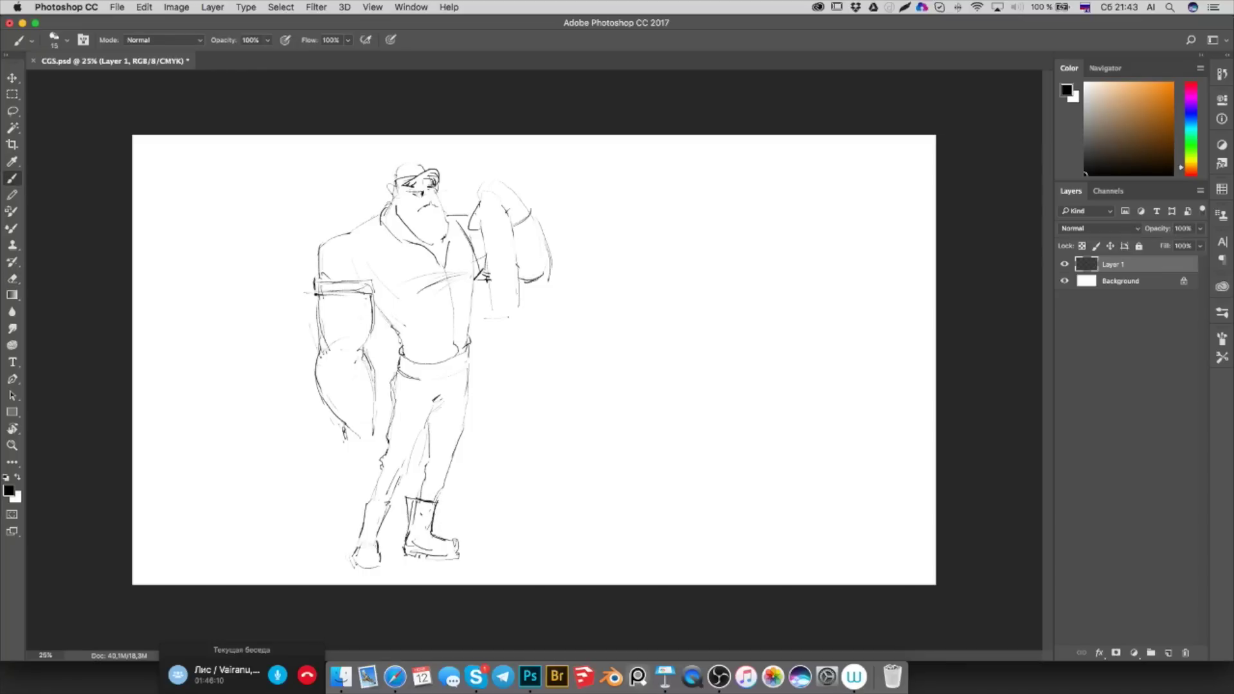
{"action": "left_click_drag", "start_coordinate": [362, 503], "coordinate": [388, 500]}
Erase and redraw the lower left forearm, and refine the collar and left shoulder contours
{"action": "key", "text": "e"}
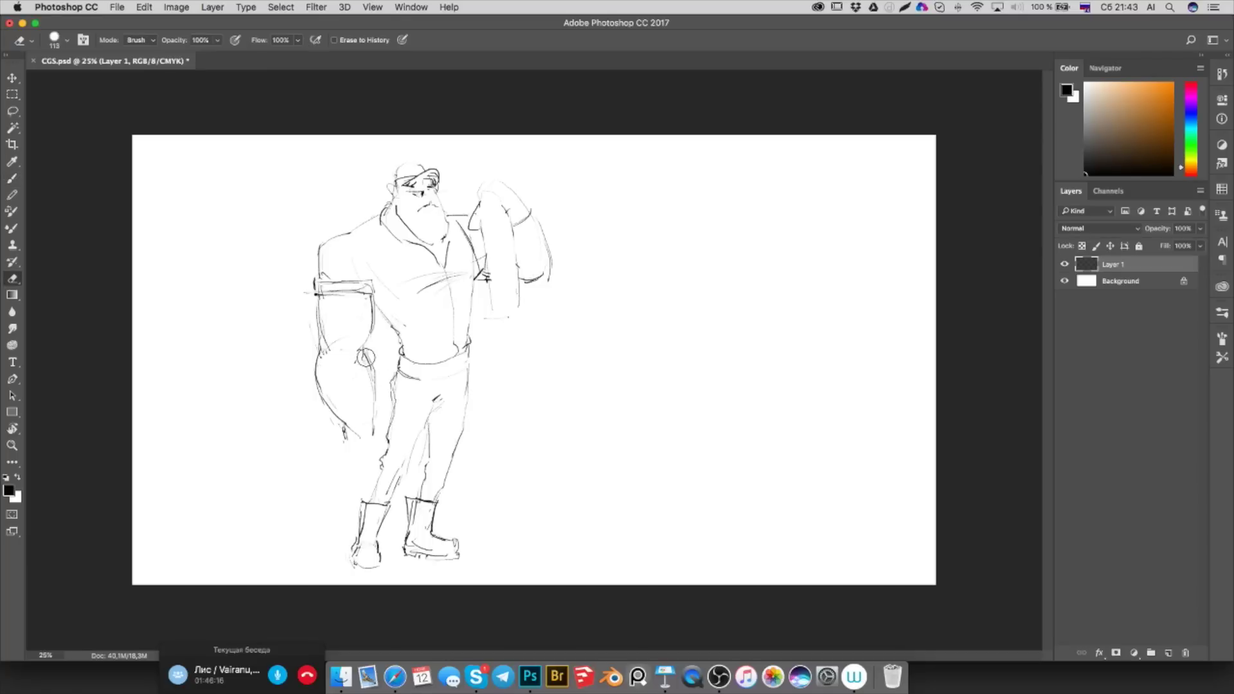
{"action": "left_click_drag", "start_coordinate": [335, 432], "coordinate": [353, 430]}
{"action": "key", "text": "b"}
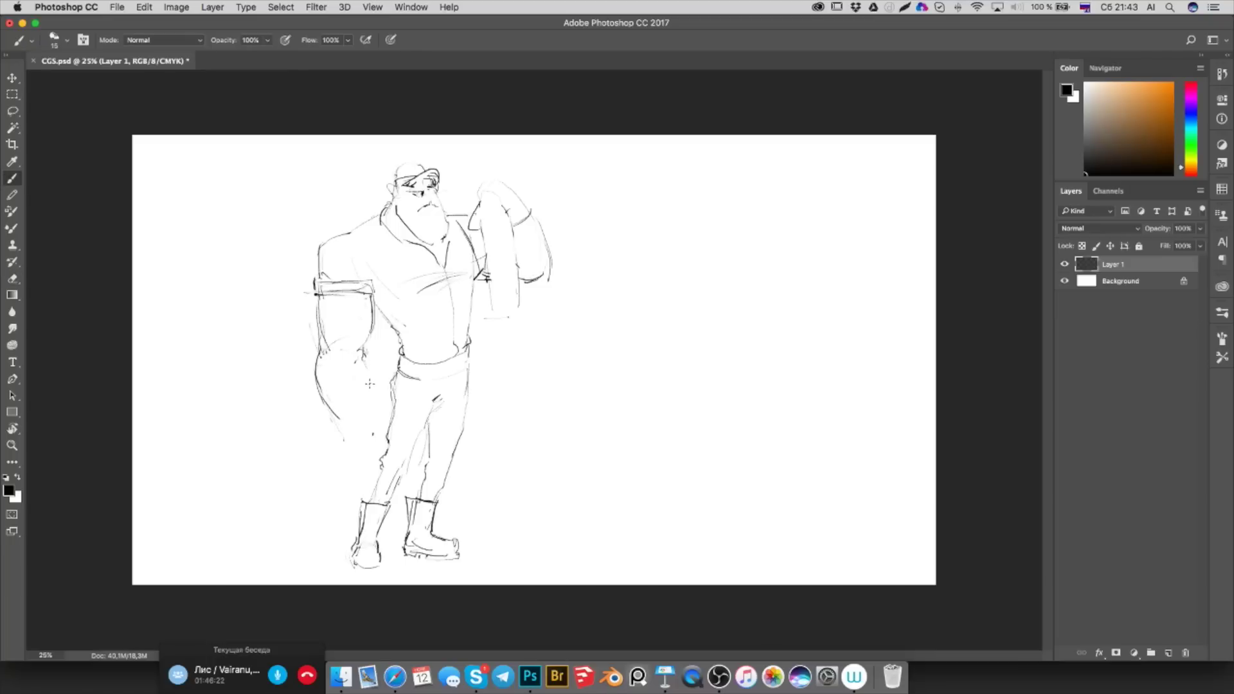
{"action": "mouse_move", "coordinate": [365, 363]}
{"action": "left_mouse_down"}
{"action": "mouse_move", "coordinate": [370, 429]}
{"action": "mouse_move", "coordinate": [346, 423]}
{"action": "mouse_move", "coordinate": [352, 435]}
{"action": "left_mouse_up"}
{"action": "left_click_drag", "start_coordinate": [449, 214], "coordinate": [459, 220]}
{"action": "left_click_drag", "start_coordinate": [367, 224], "coordinate": [384, 213]}
{"action": "key", "text": "e"}
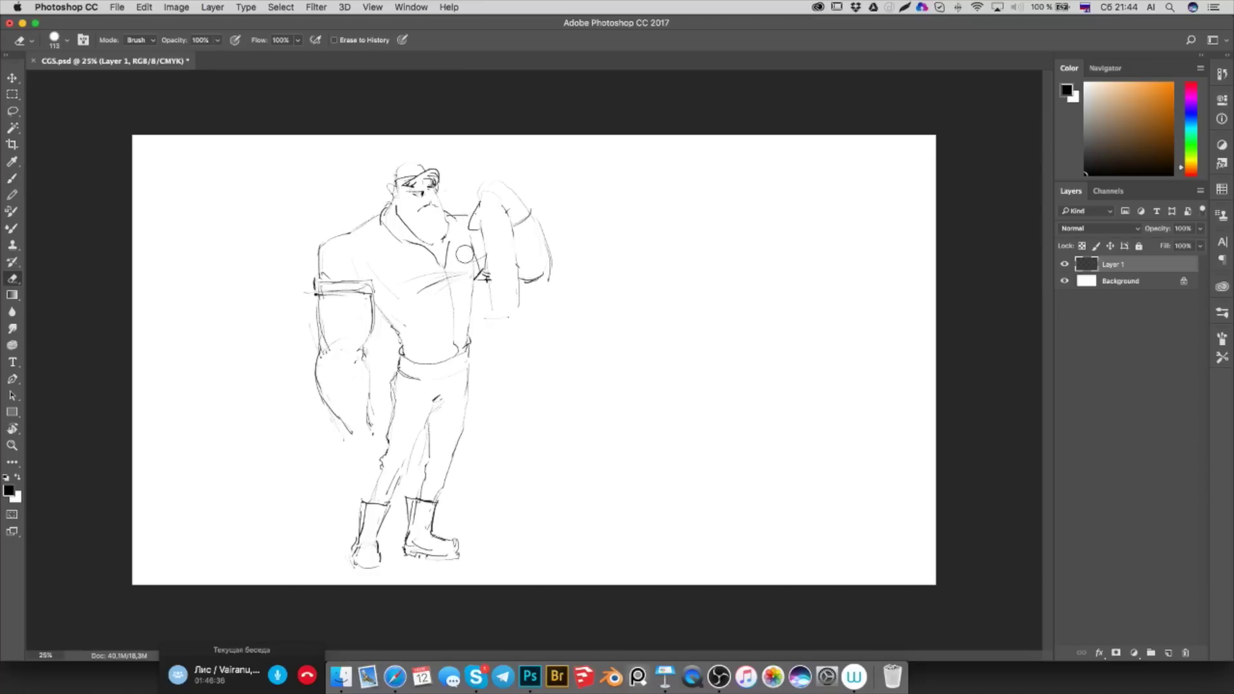
{"action": "key", "text": "b"}
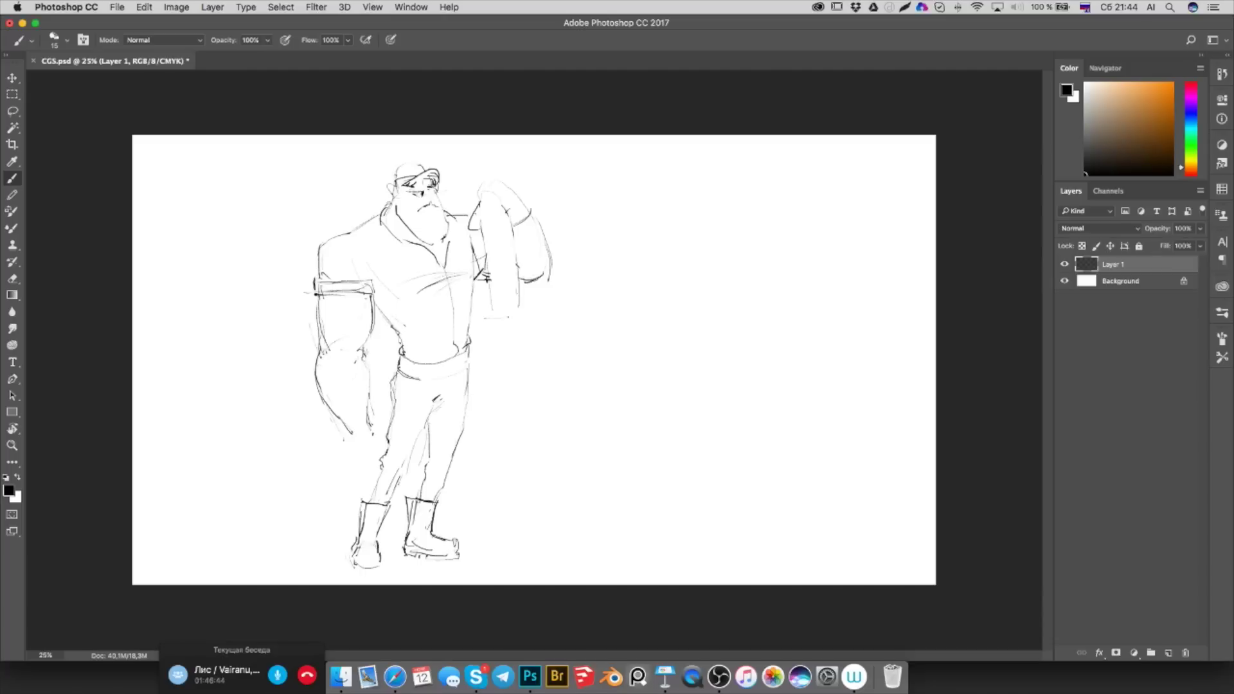
{"action": "key", "text": "e"}
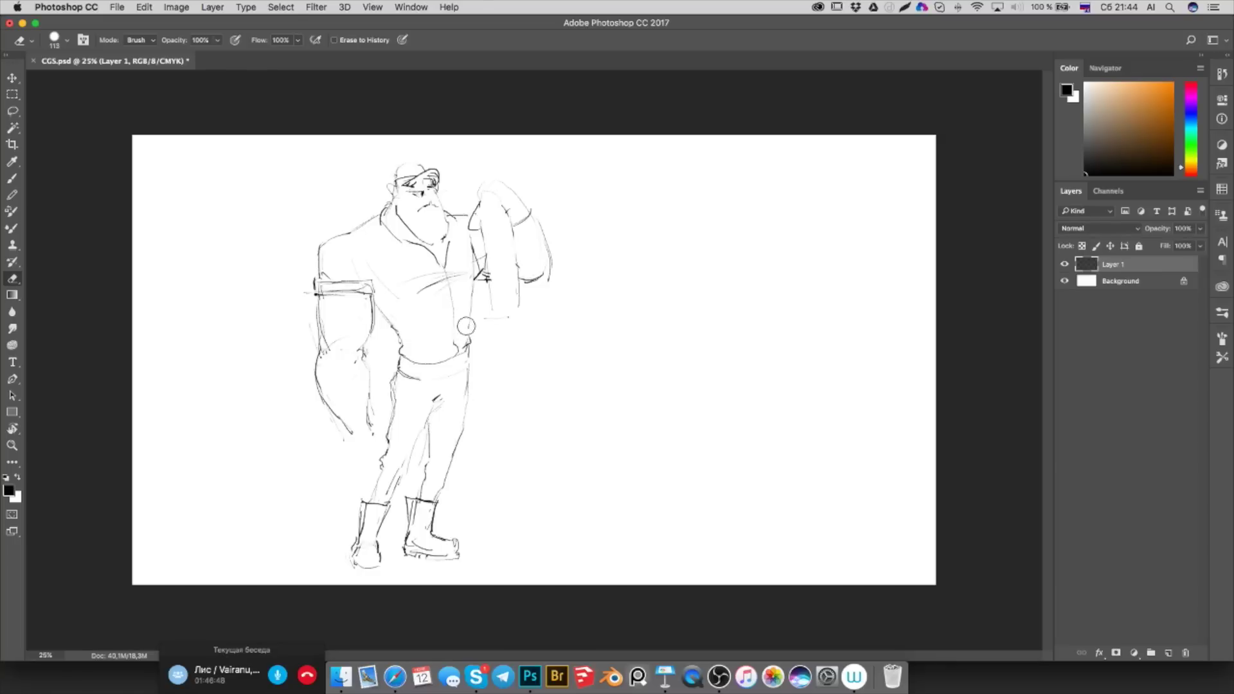
{"action": "key", "text": "b"}
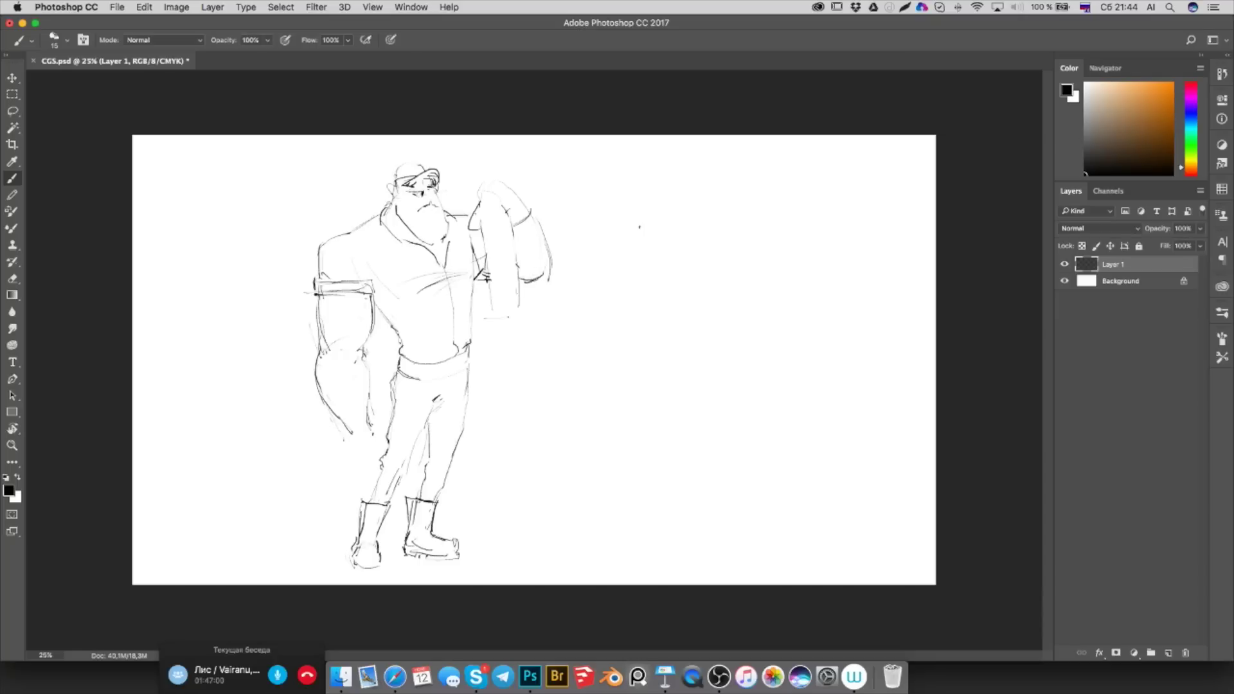
Select Layer 1 and drag the whole sketch slightly up and left
{"action": "left_click", "coordinate": [394, 318], "text": "super"}
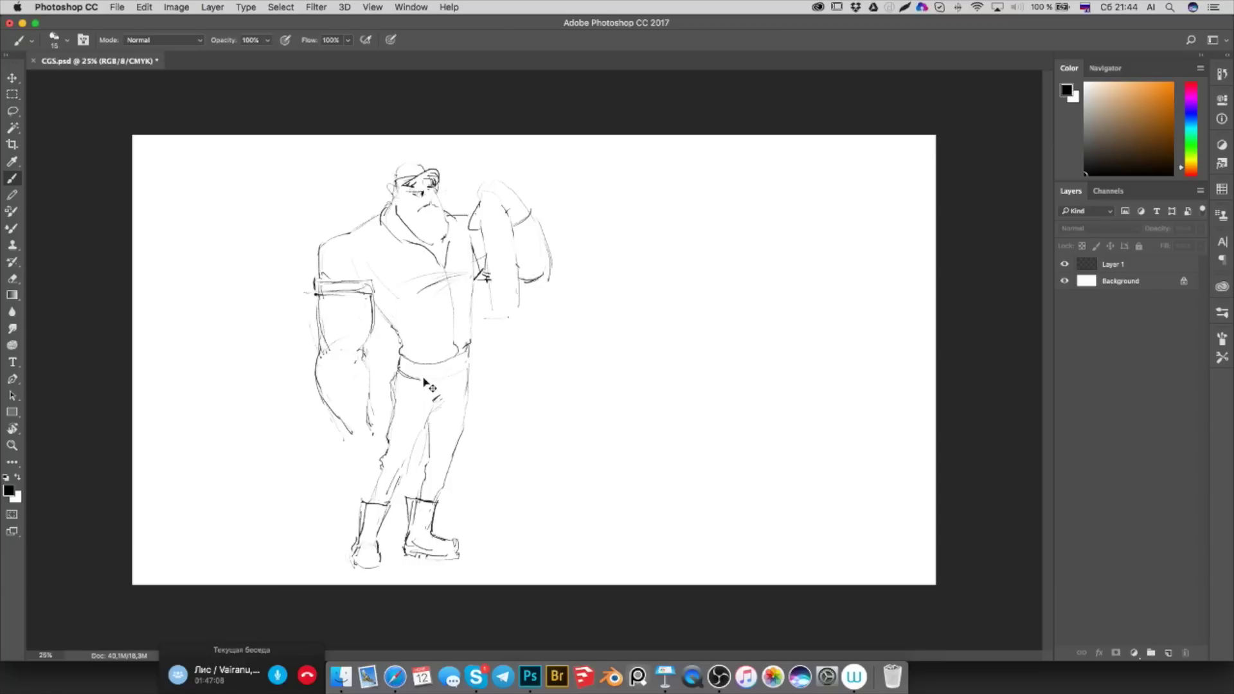
{"action": "left_click", "coordinate": [1132, 267]}
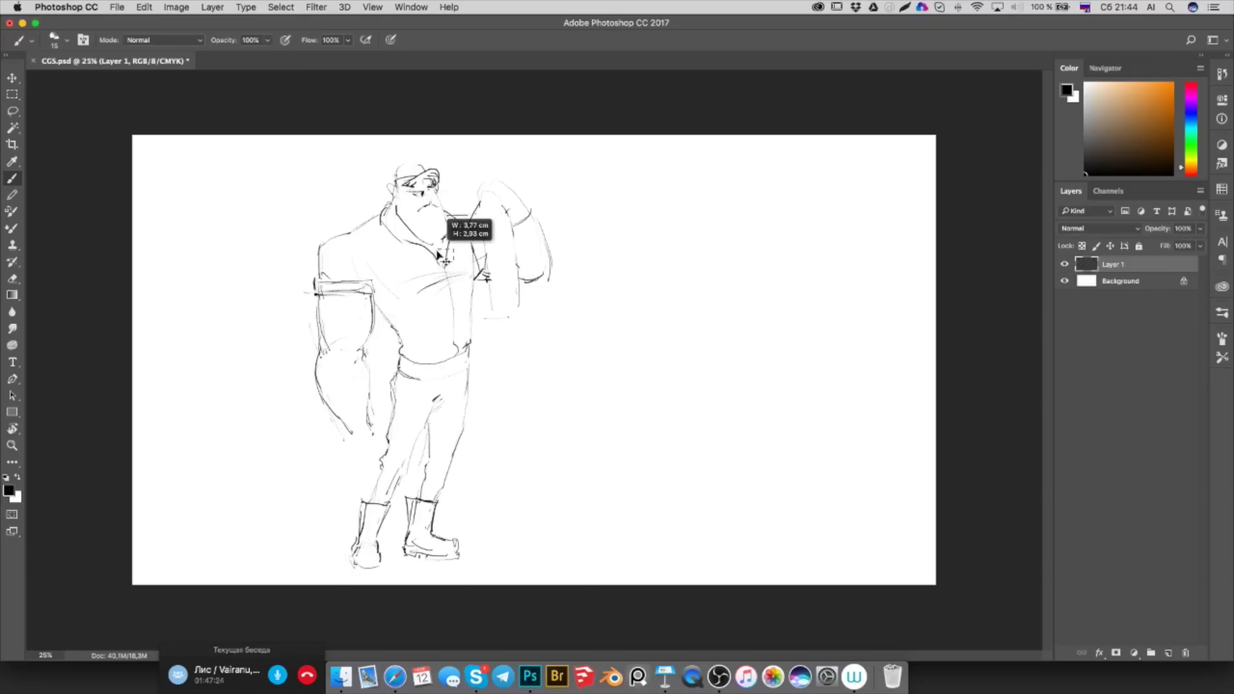
{"action": "left_click", "coordinate": [450, 286], "text": "super"}
{"action": "left_click_drag", "start_coordinate": [450, 291], "coordinate": [424, 275]}
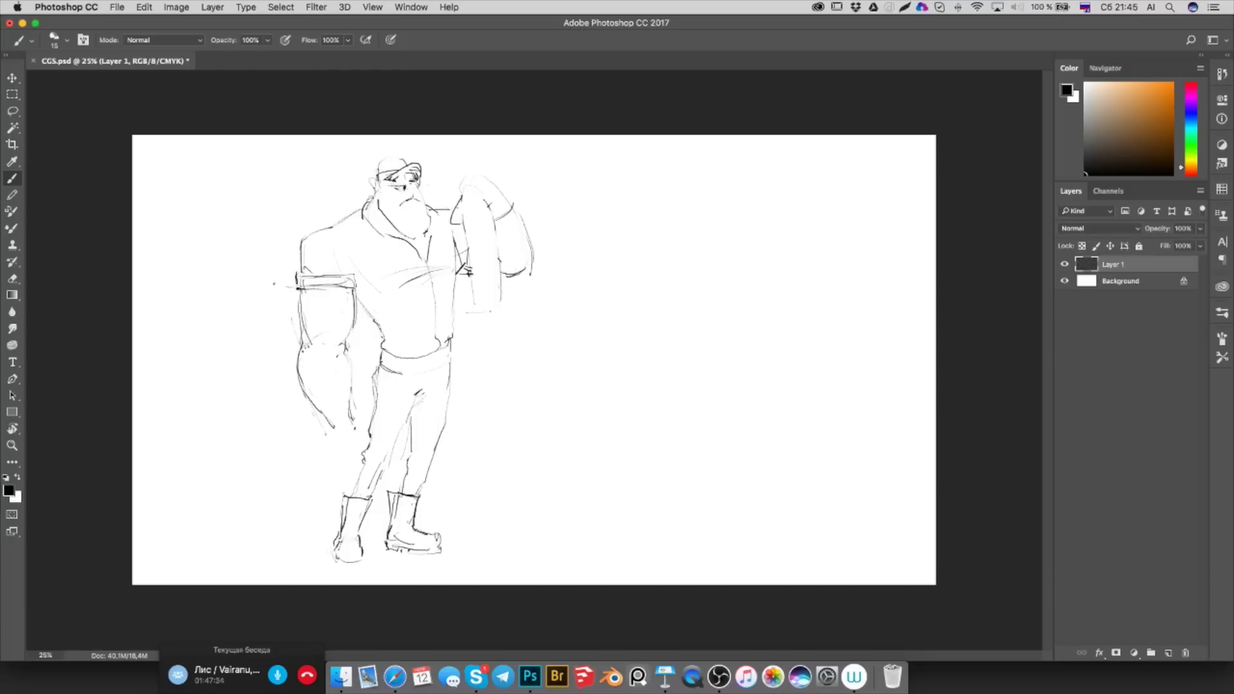
Lasso the man's arm, dismiss the Layer Style dialog, and clear the selection
{"action": "key", "text": "l"}
{"action": "mouse_move", "coordinate": [360, 315]}
{"action": "left_mouse_down"}
{"action": "mouse_move", "coordinate": [337, 454]}
{"action": "mouse_move", "coordinate": [368, 440]}
{"action": "left_mouse_up"}
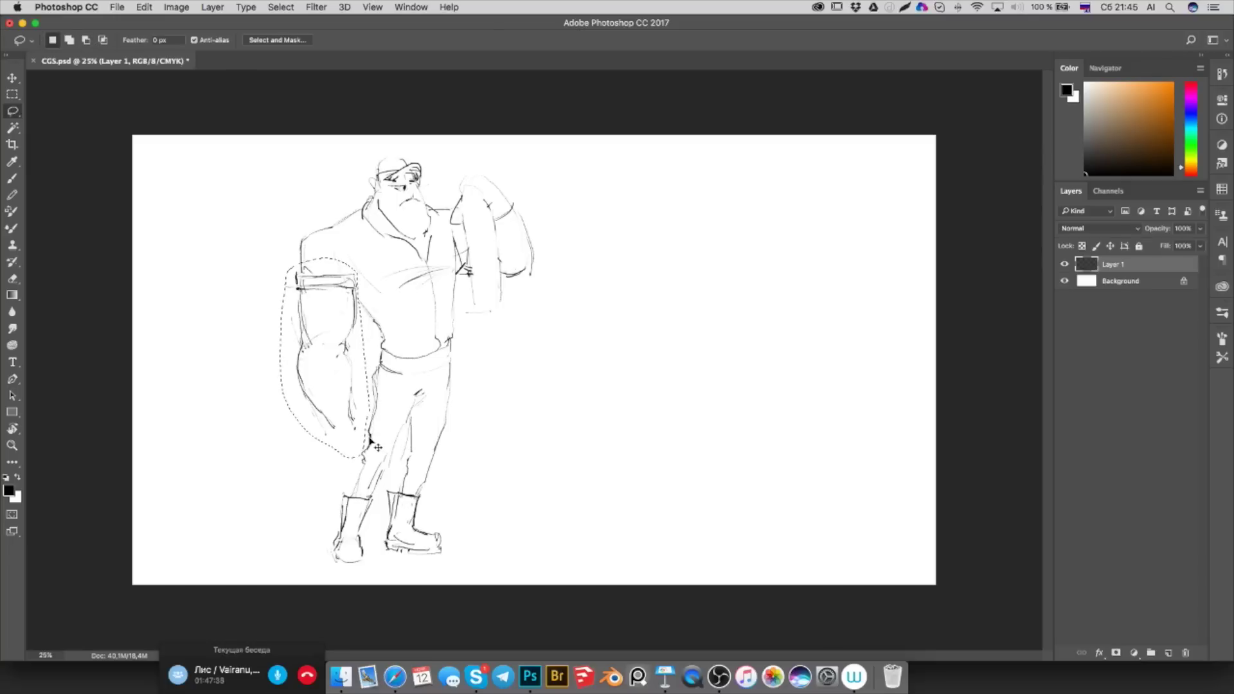
{"action": "right_click", "coordinate": [325, 347]}
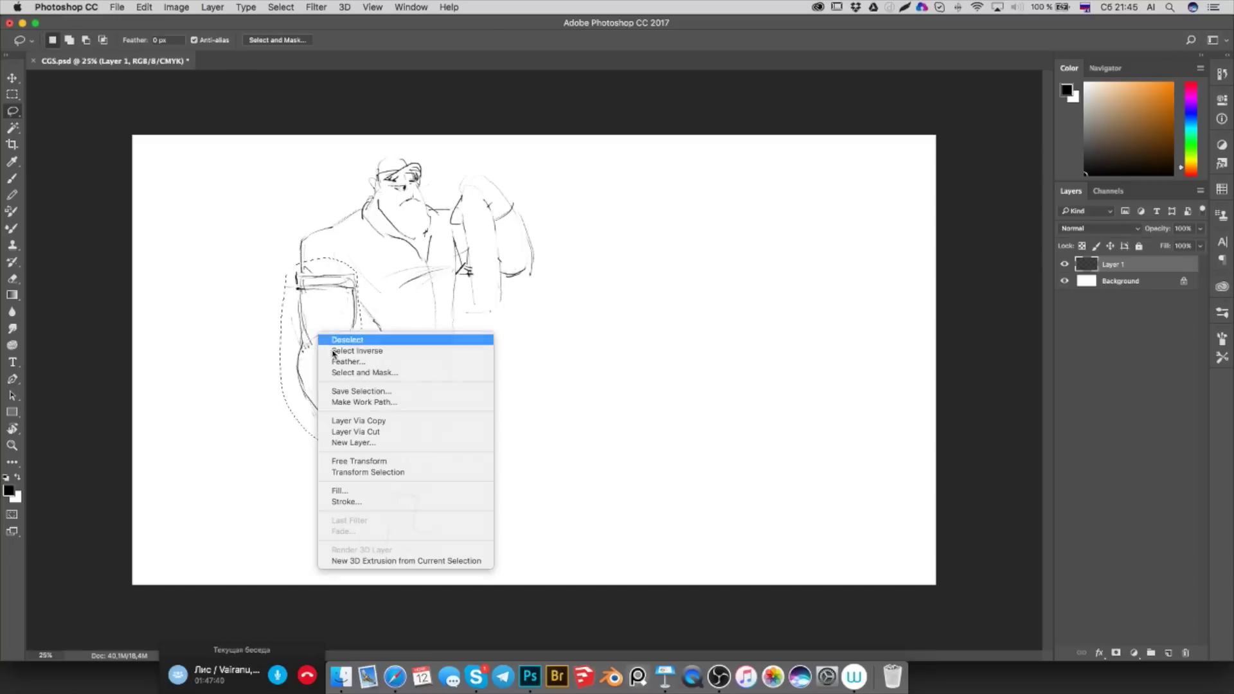
{"action": "right_click", "coordinate": [309, 302]}
{"action": "left_click", "coordinate": [334, 309]}
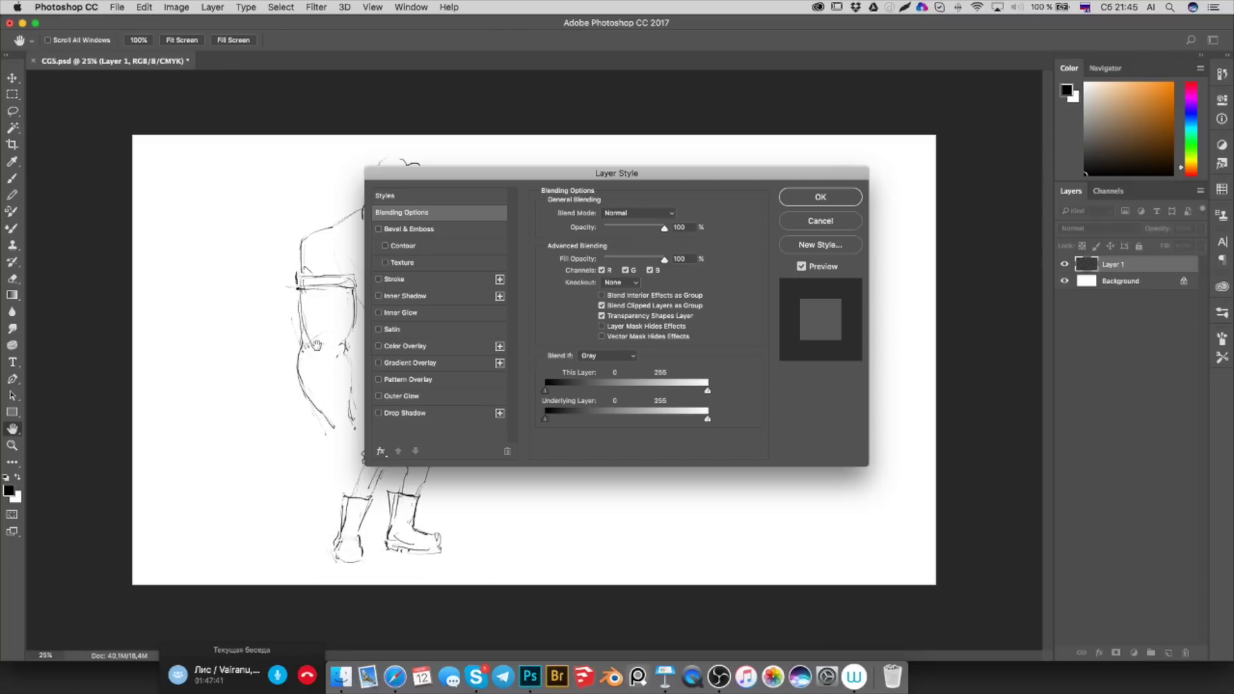
{"action": "key", "text": "Escape"}
{"action": "mouse_move", "coordinate": [331, 329]}
{"action": "left_mouse_down"}
{"action": "mouse_move", "coordinate": [308, 276]}
{"action": "mouse_move", "coordinate": [281, 344]}
{"action": "mouse_move", "coordinate": [350, 457]}
{"action": "mouse_move", "coordinate": [369, 326]}
{"action": "mouse_move", "coordinate": [341, 263]}
{"action": "left_mouse_up"}
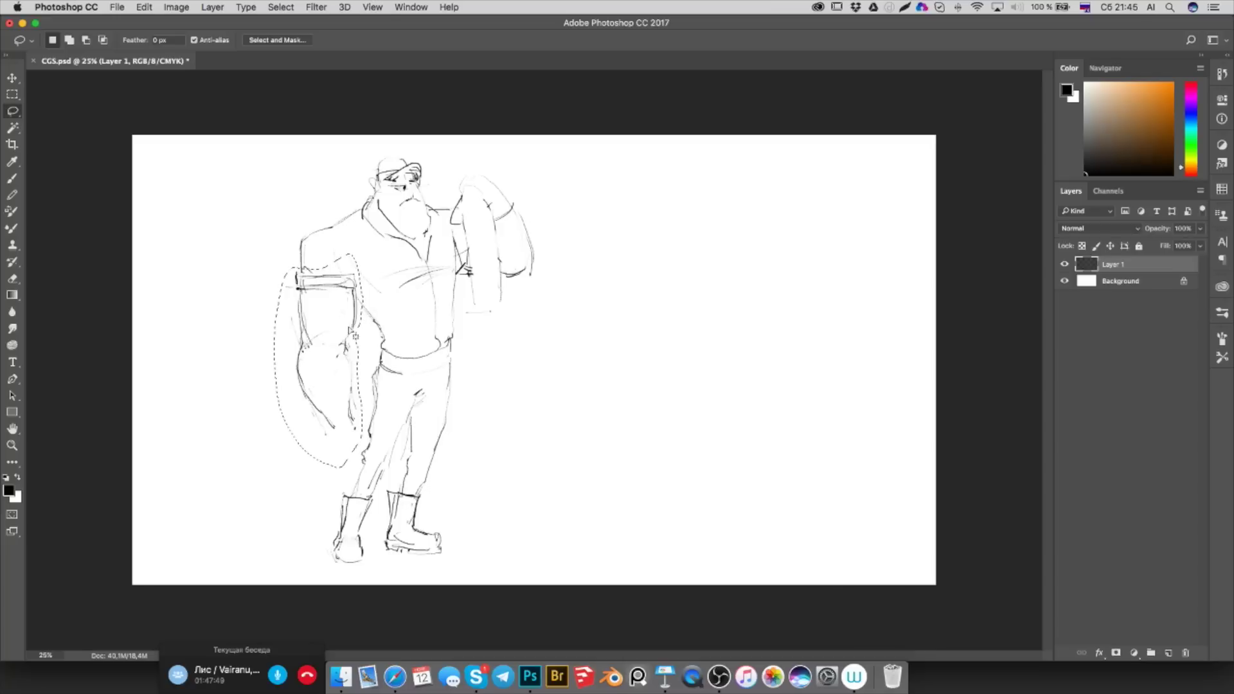
{"action": "right_click", "coordinate": [320, 299]}
{"action": "left_click", "coordinate": [337, 307]}
Block in a second figure on the right with a trapezoid torso, head, arm and hip box
{"action": "key", "text": "b"}
{"action": "mouse_move", "coordinate": [607, 230]}
{"action": "left_mouse_down"}
{"action": "mouse_move", "coordinate": [646, 363]}
{"action": "mouse_move", "coordinate": [744, 224]}
{"action": "mouse_move", "coordinate": [734, 360]}
{"action": "mouse_move", "coordinate": [710, 395]}
{"action": "mouse_move", "coordinate": [684, 181]}
{"action": "left_mouse_up"}
{"action": "left_click_drag", "start_coordinate": [740, 237], "coordinate": [694, 170]}
{"action": "left_click_drag", "start_coordinate": [609, 230], "coordinate": [587, 319]}
{"action": "left_click_drag", "start_coordinate": [623, 251], "coordinate": [588, 320]}
{"action": "mouse_move", "coordinate": [657, 384]}
{"action": "left_mouse_down"}
{"action": "mouse_move", "coordinate": [715, 411]}
{"action": "mouse_move", "coordinate": [657, 523]}
{"action": "left_mouse_up"}
Draw the new figure's rectangular legs and shoulders, then add strokes to the man's forearm and hand
{"action": "mouse_move", "coordinate": [675, 441]}
{"action": "left_mouse_down"}
{"action": "mouse_move", "coordinate": [675, 511]}
{"action": "mouse_move", "coordinate": [704, 509]}
{"action": "left_mouse_up"}
{"action": "left_click_drag", "start_coordinate": [720, 428], "coordinate": [721, 511]}
{"action": "left_click_drag", "start_coordinate": [707, 526], "coordinate": [721, 525]}
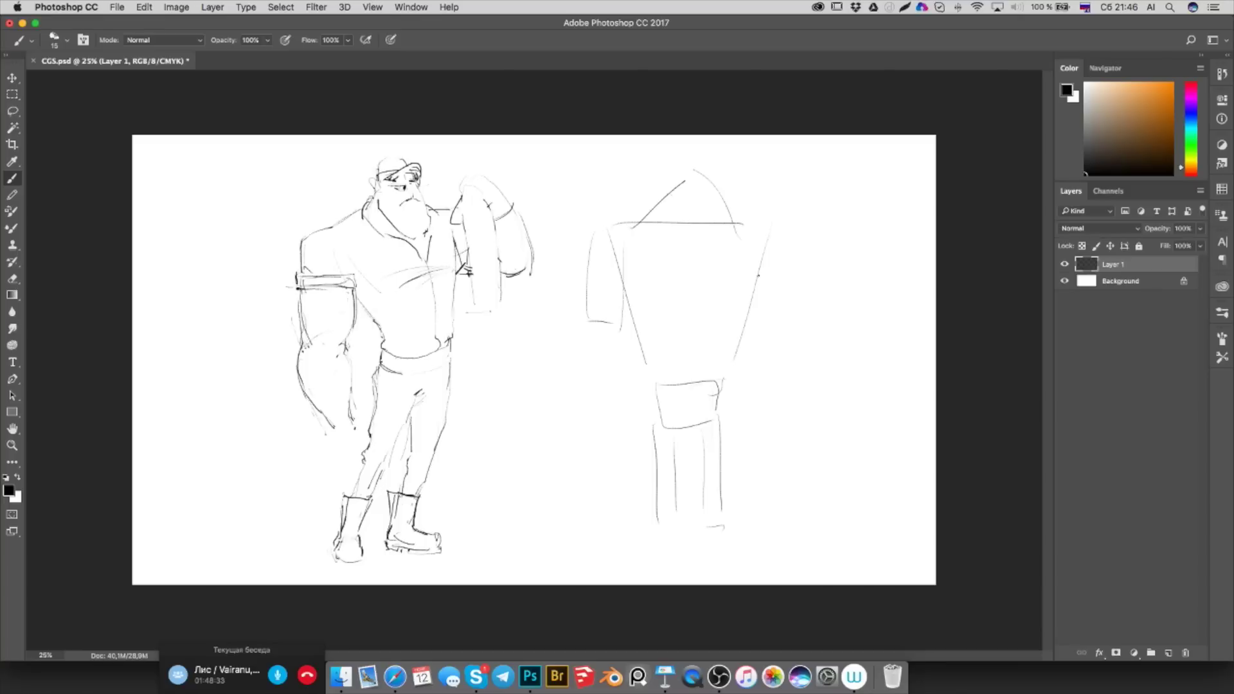
{"action": "mouse_move", "coordinate": [627, 228]}
{"action": "left_mouse_down"}
{"action": "mouse_move", "coordinate": [594, 260]}
{"action": "mouse_move", "coordinate": [587, 251]}
{"action": "mouse_move", "coordinate": [580, 331]}
{"action": "left_mouse_up"}
{"action": "left_click_drag", "start_coordinate": [351, 420], "coordinate": [347, 410]}
{"action": "left_click_drag", "start_coordinate": [325, 419], "coordinate": [341, 452]}
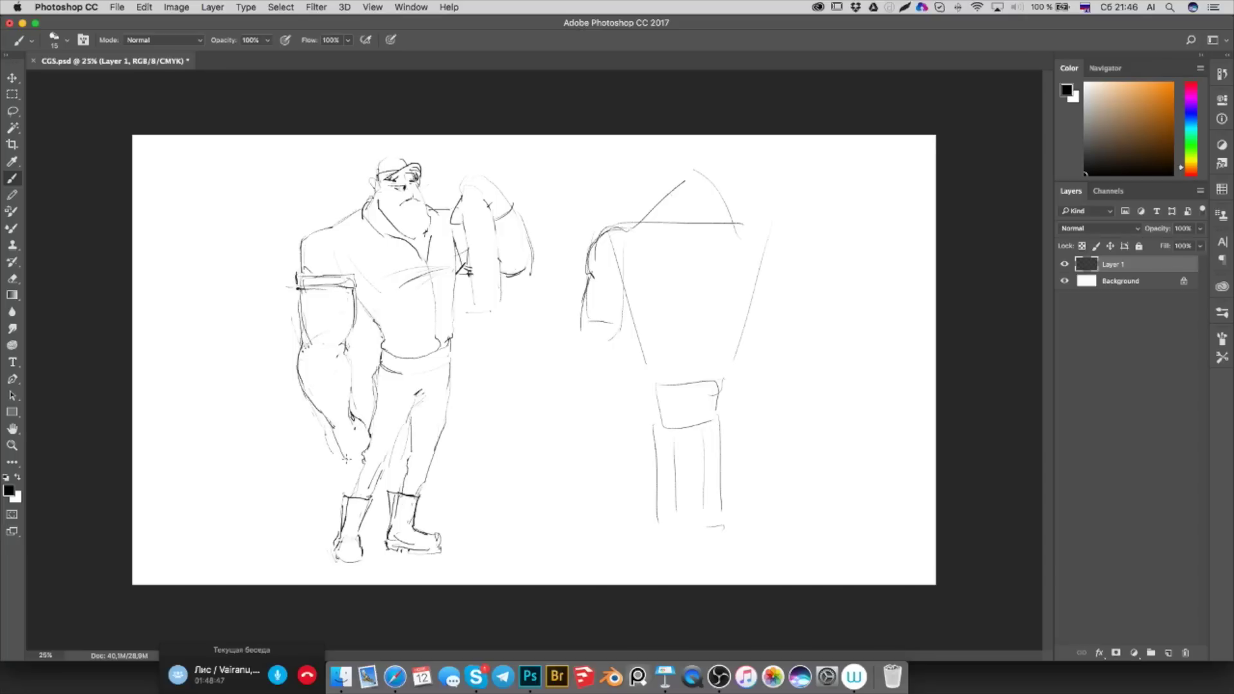
Lasso and feather a selection around the man's lower left forearm, then sample a red brush colour
{"action": "key", "text": "l"}
{"action": "left_click_drag", "start_coordinate": [376, 408], "coordinate": [283, 388]}
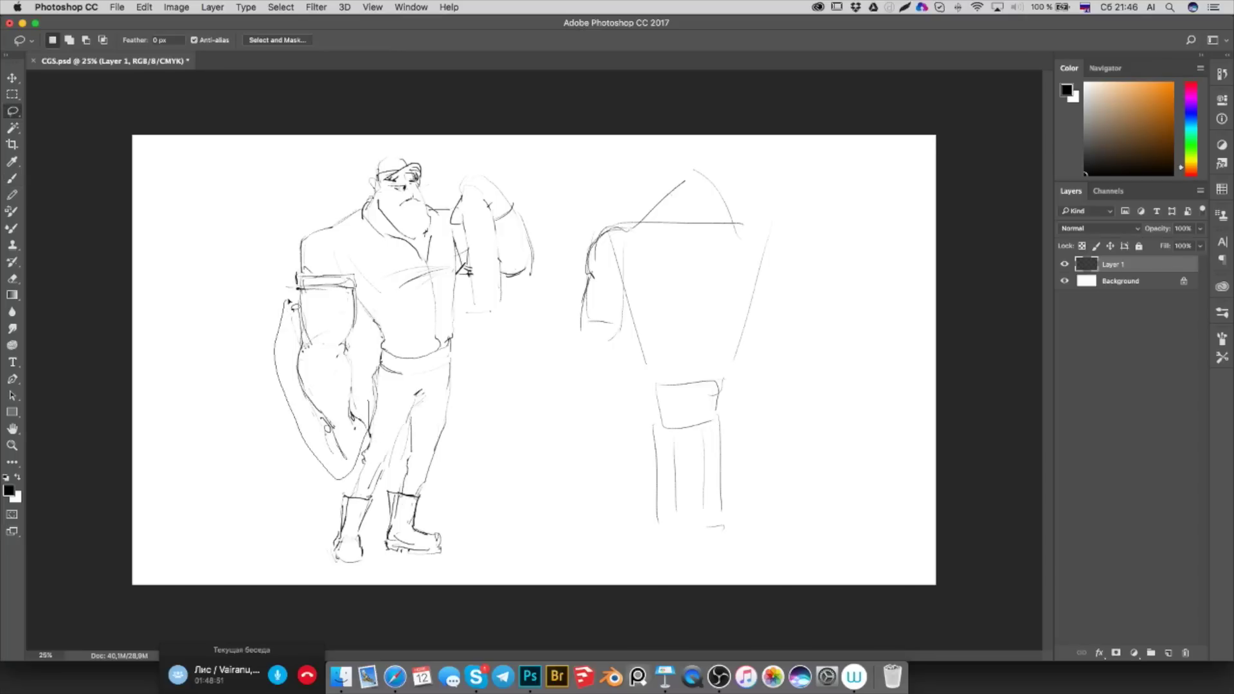
{"action": "mouse_move", "coordinate": [281, 387]}
{"action": "left_mouse_down"}
{"action": "mouse_move", "coordinate": [369, 353]}
{"action": "mouse_move", "coordinate": [344, 332]}
{"action": "left_mouse_up"}
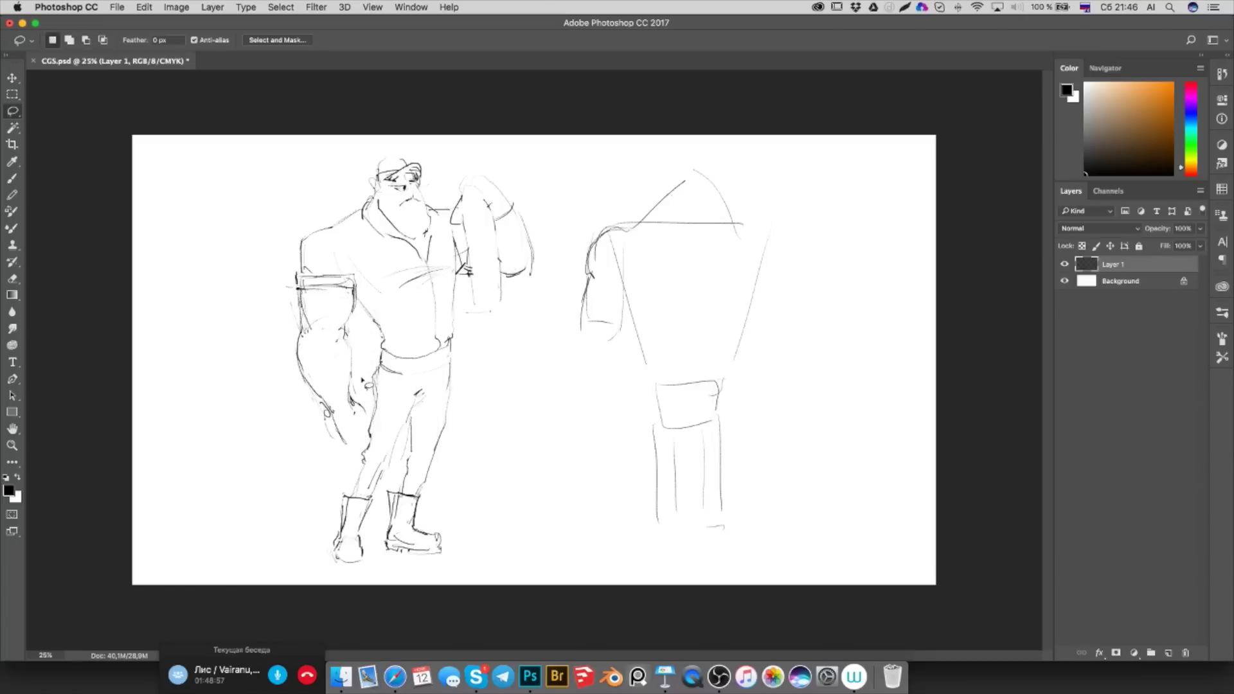
{"action": "key", "text": "shift+F6"}
{"action": "key", "text": "Return"}
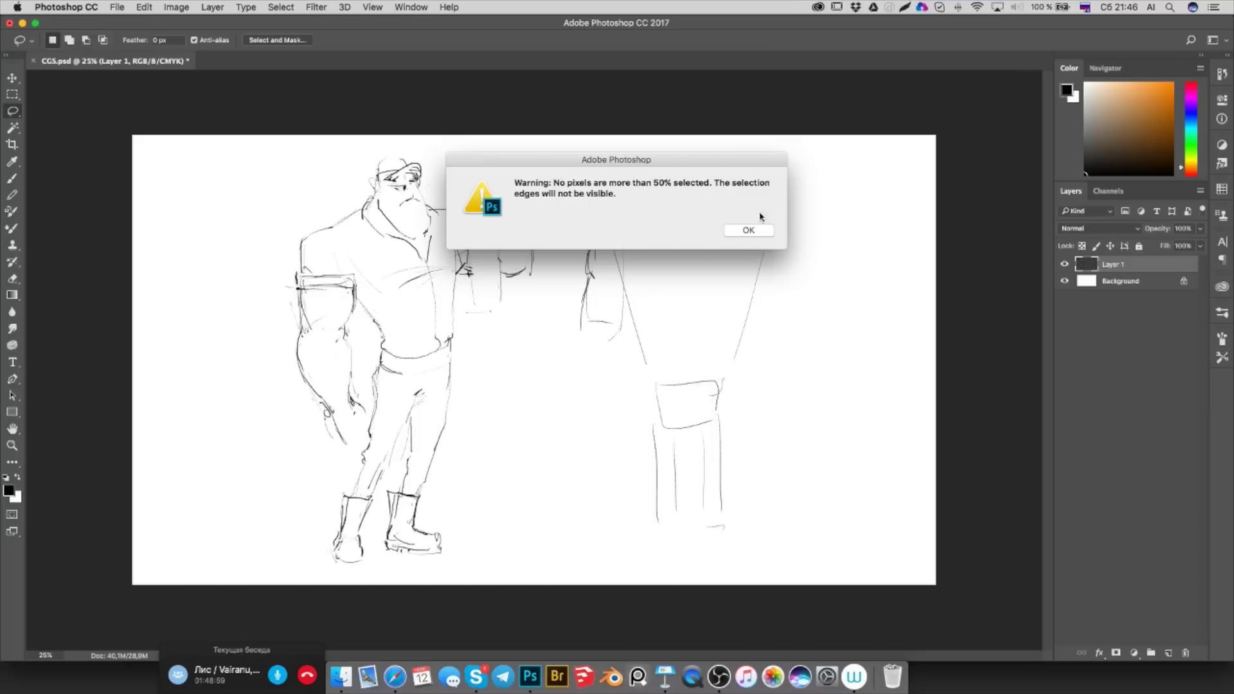
{"action": "left_click", "coordinate": [748, 232]}
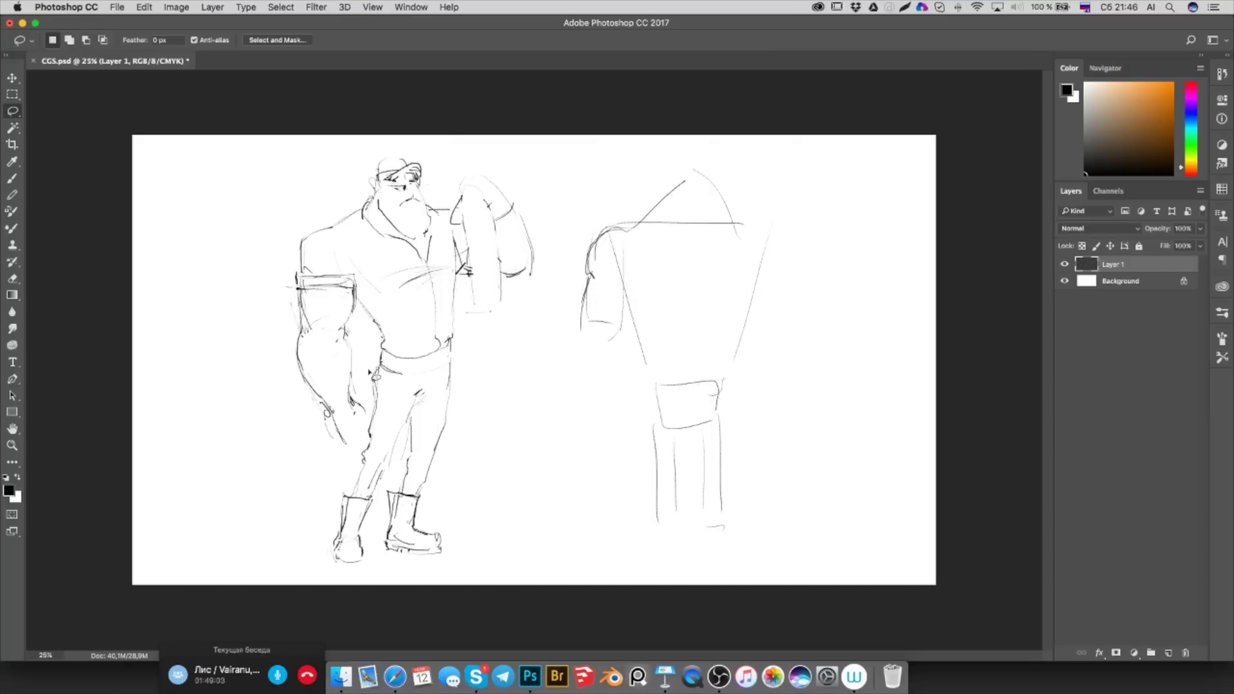
{"action": "key", "text": "b"}
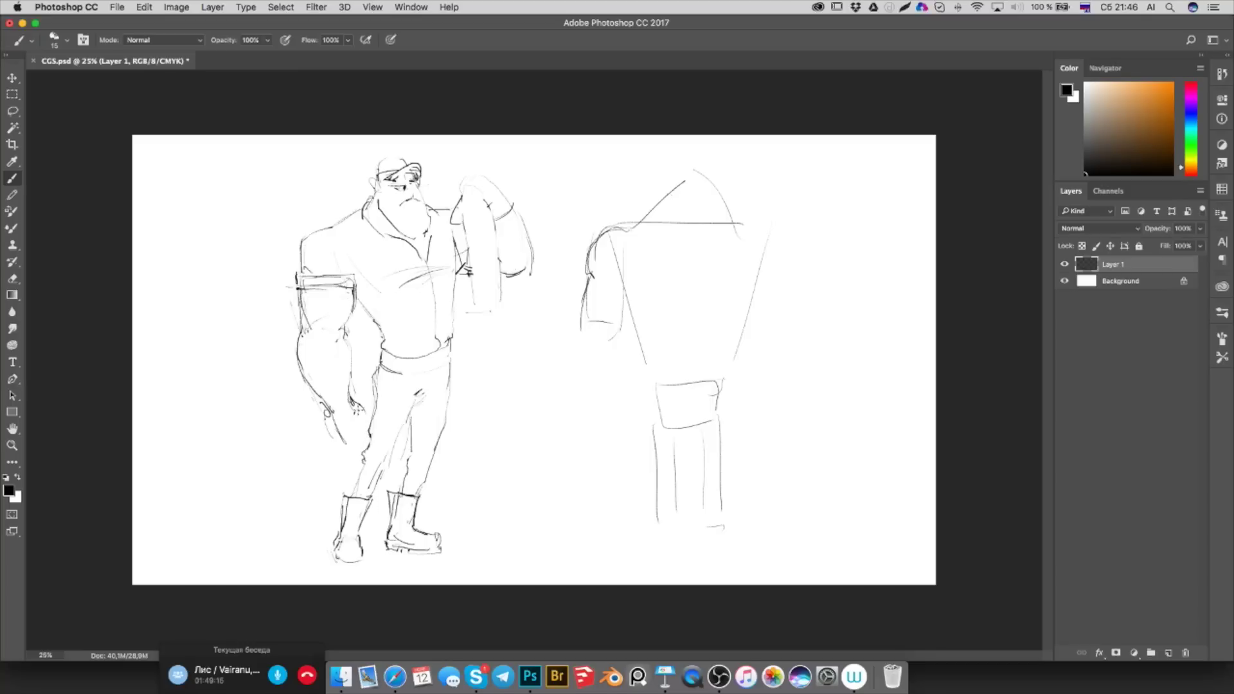
{"action": "left_click", "coordinate": [352, 397], "text": "alt"}
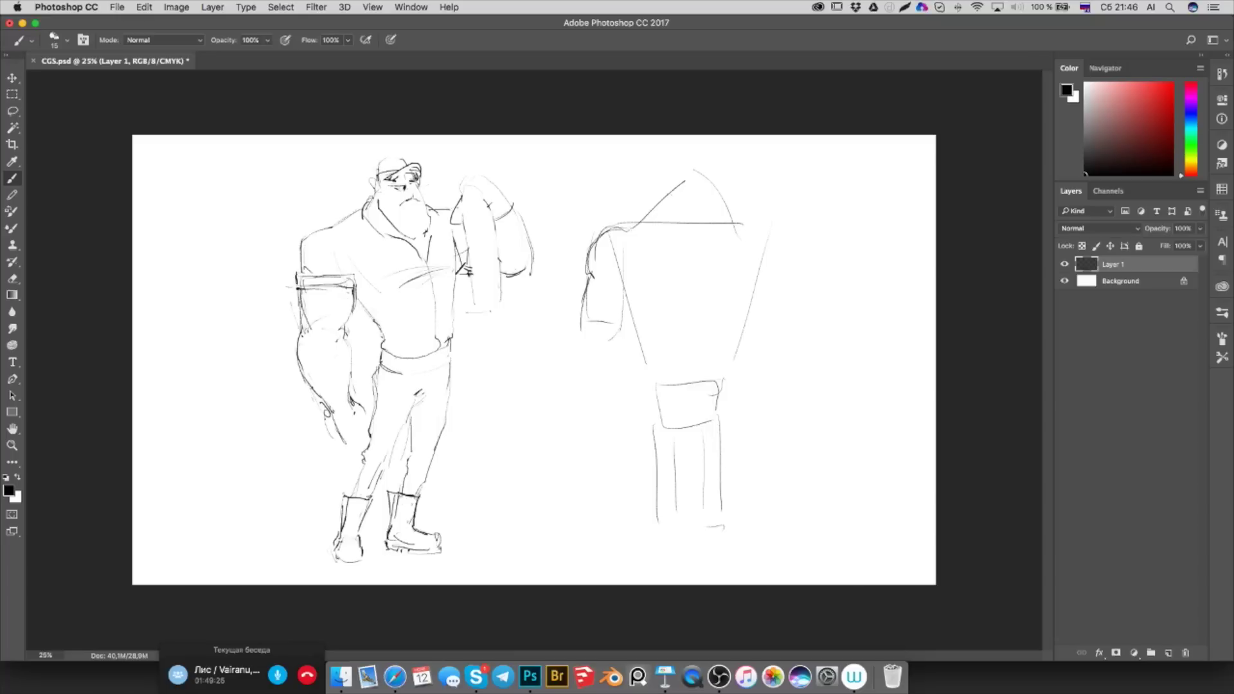
Sample the sketch line colour at the hanging hand and draw a short stroke there
{"action": "key", "text": "e"}
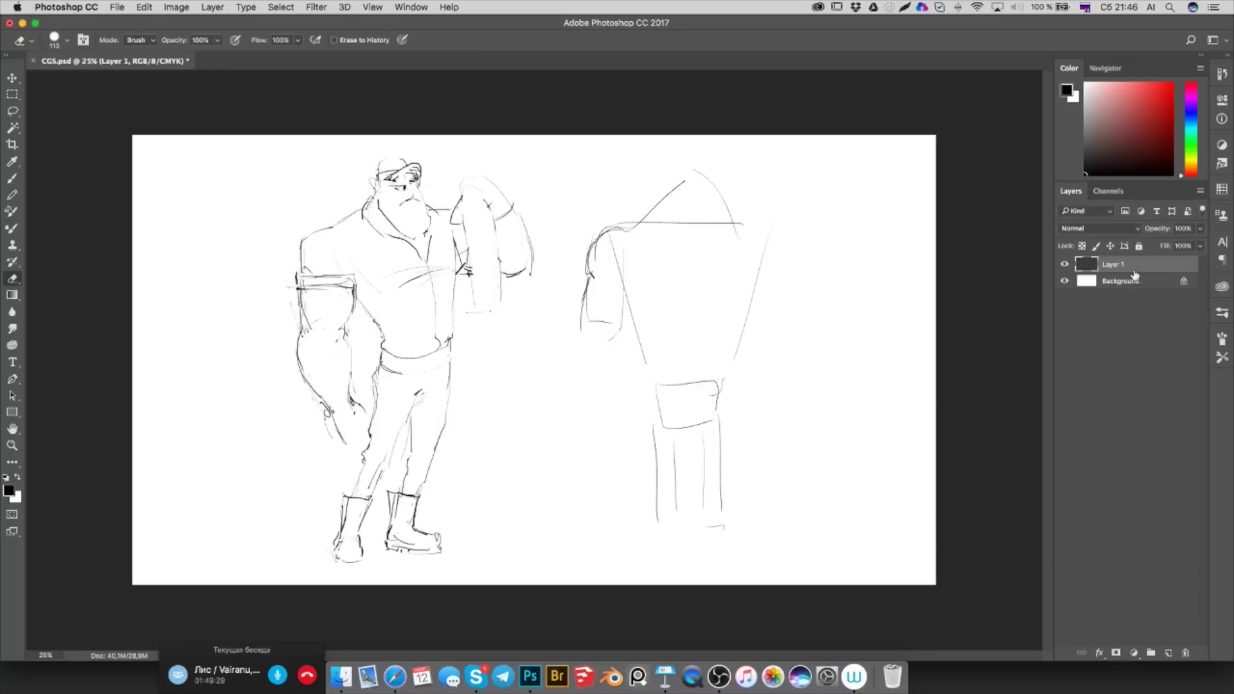
{"action": "key", "text": "b"}
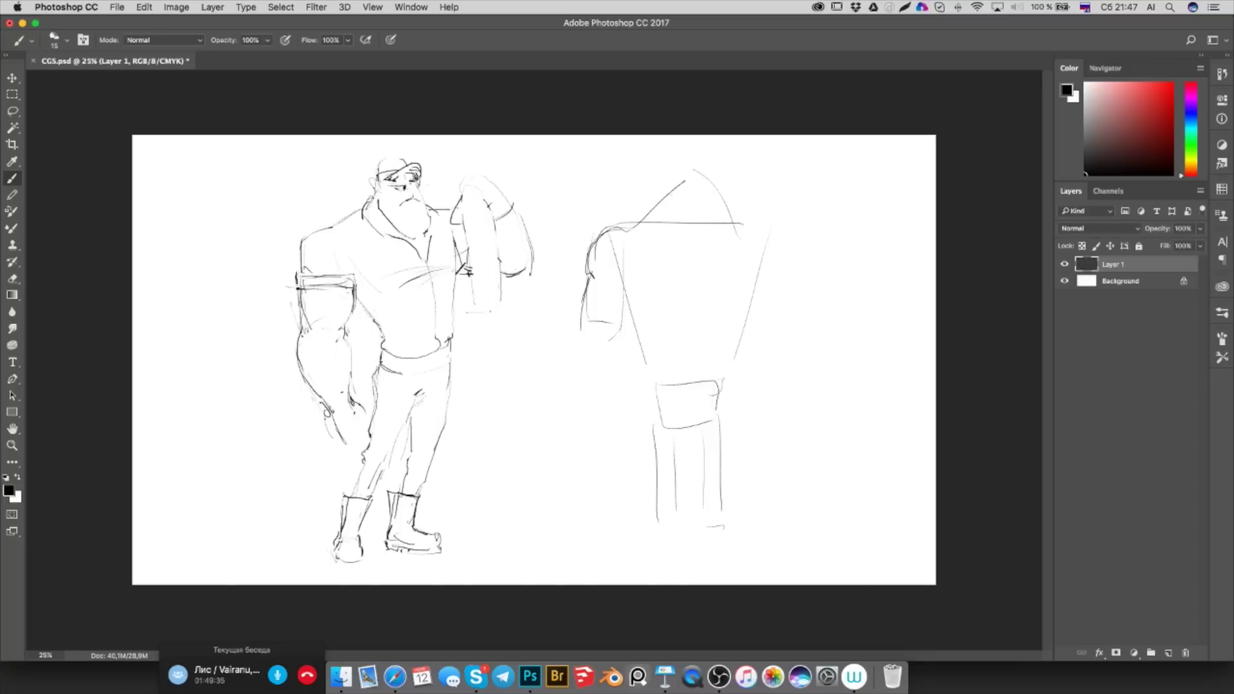
{"action": "left_click", "coordinate": [351, 401], "text": "alt"}
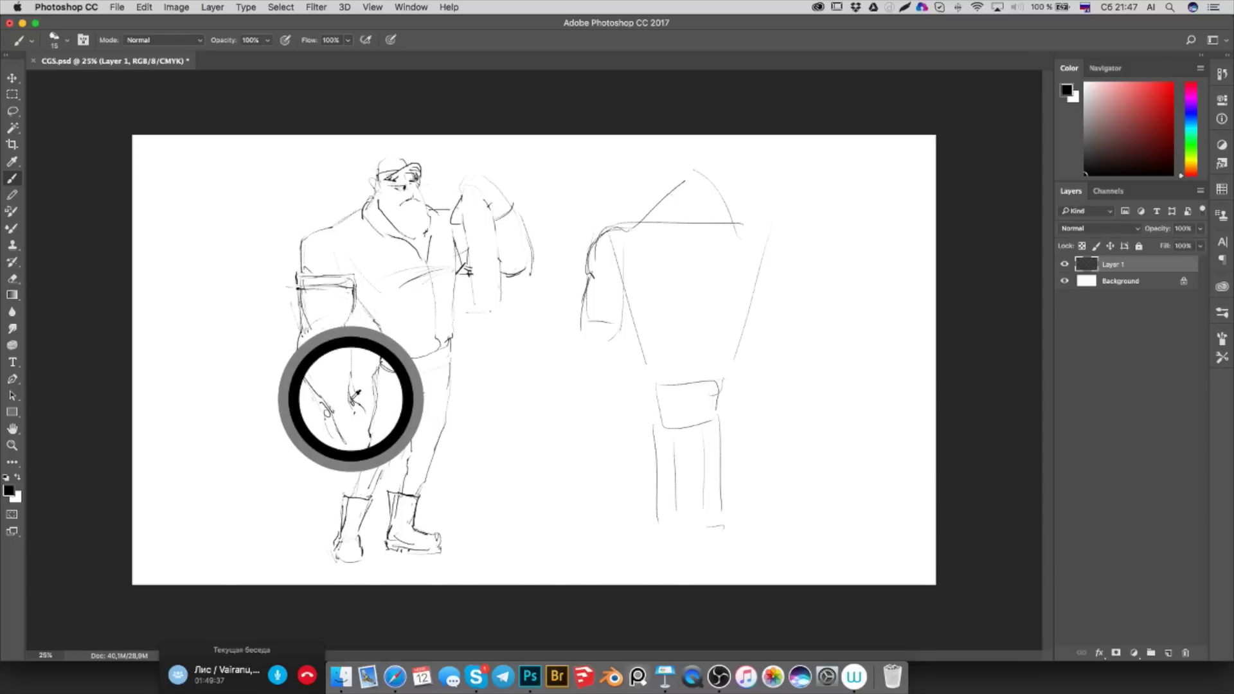
{"action": "left_click_drag", "start_coordinate": [356, 409], "coordinate": [366, 399]}
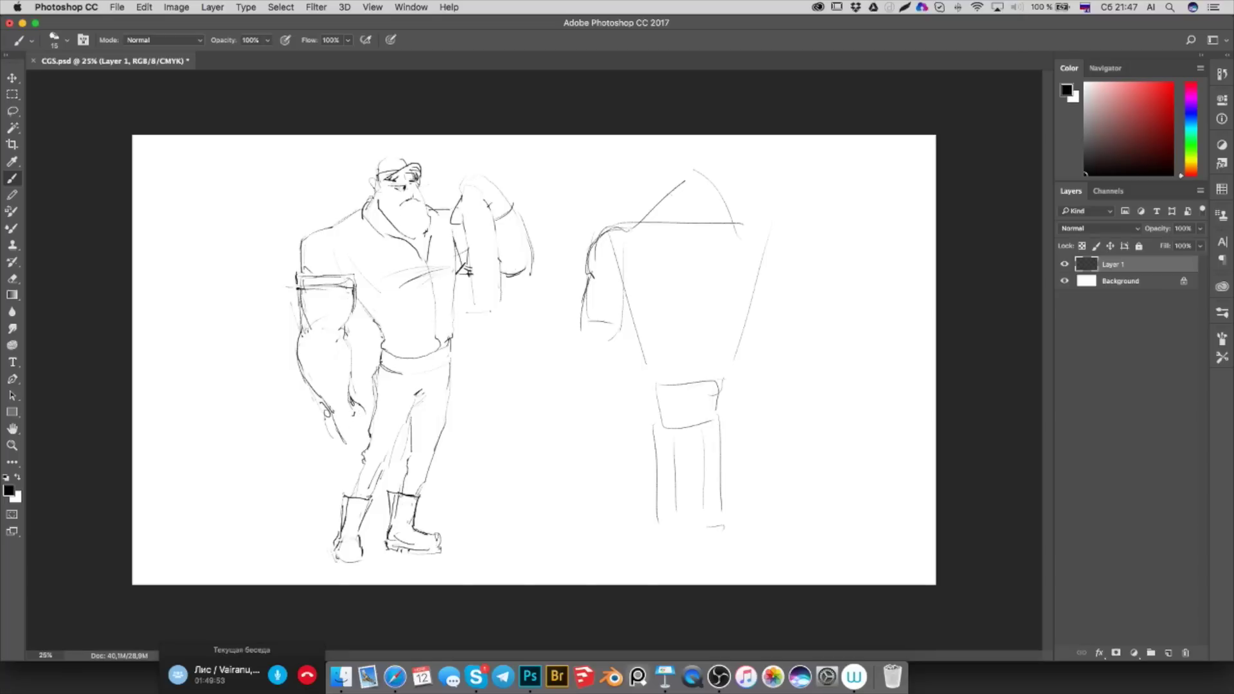
{"action": "key", "text": "l"}
{"action": "left_click_drag", "start_coordinate": [363, 398], "coordinate": [351, 458]}
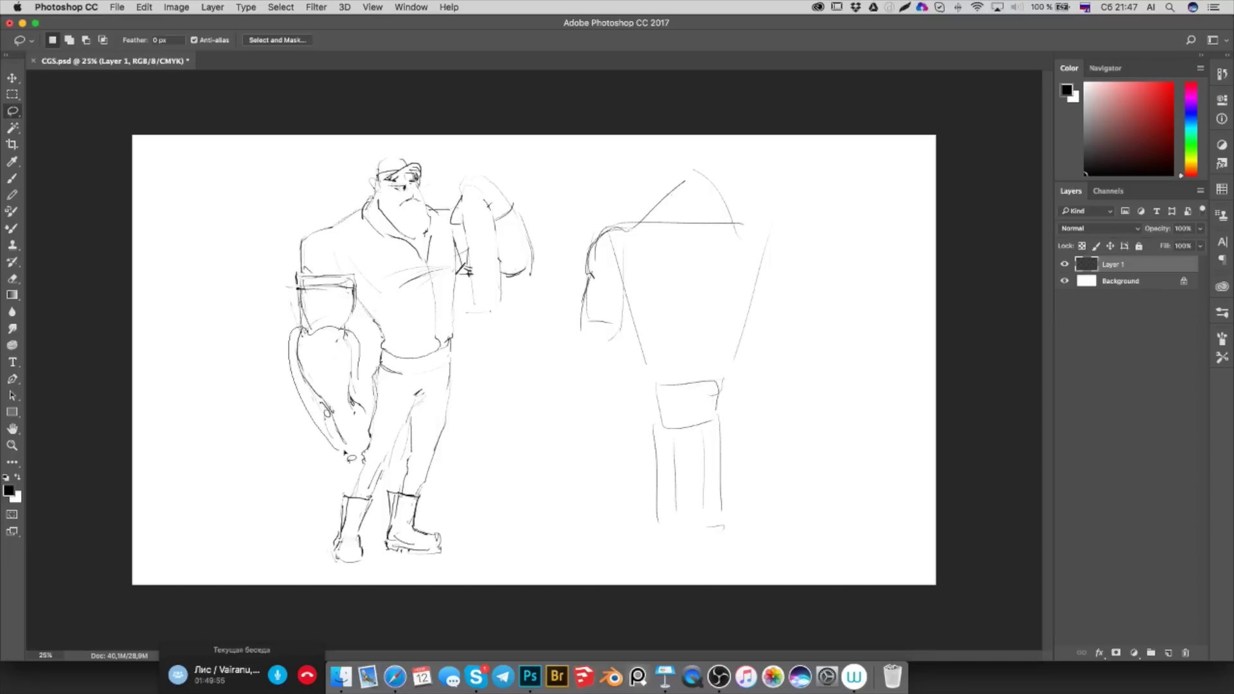
{"action": "left_click_drag", "start_coordinate": [350, 458], "coordinate": [357, 402]}
{"action": "key", "text": "super+t"}
{"action": "right_click", "coordinate": [351, 402]}
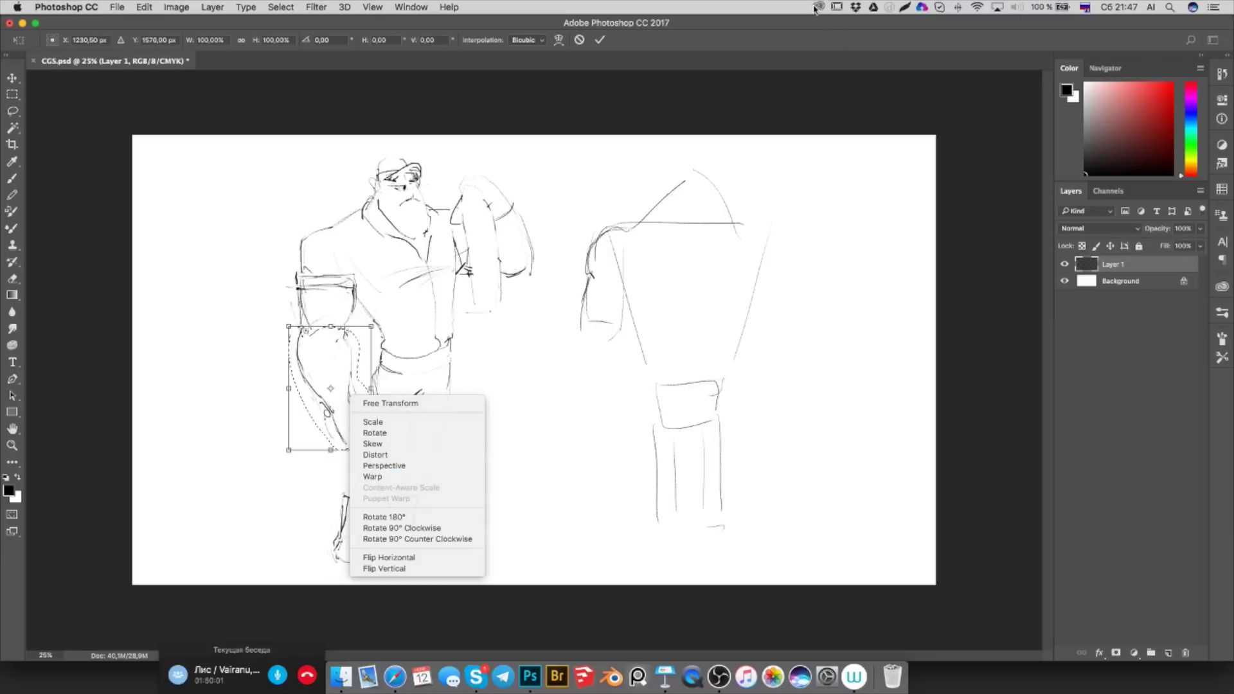
{"action": "key", "text": "Escape"}
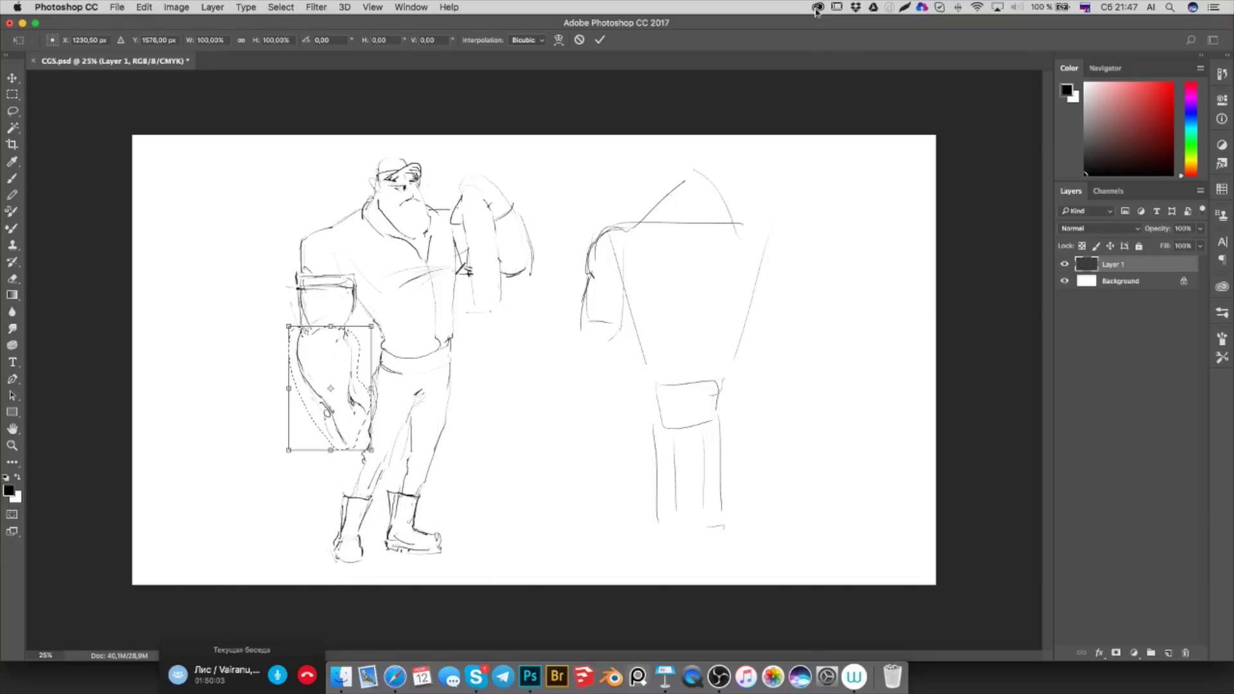
{"action": "key", "text": "Return"}
{"action": "key", "text": "ctrl+d"}
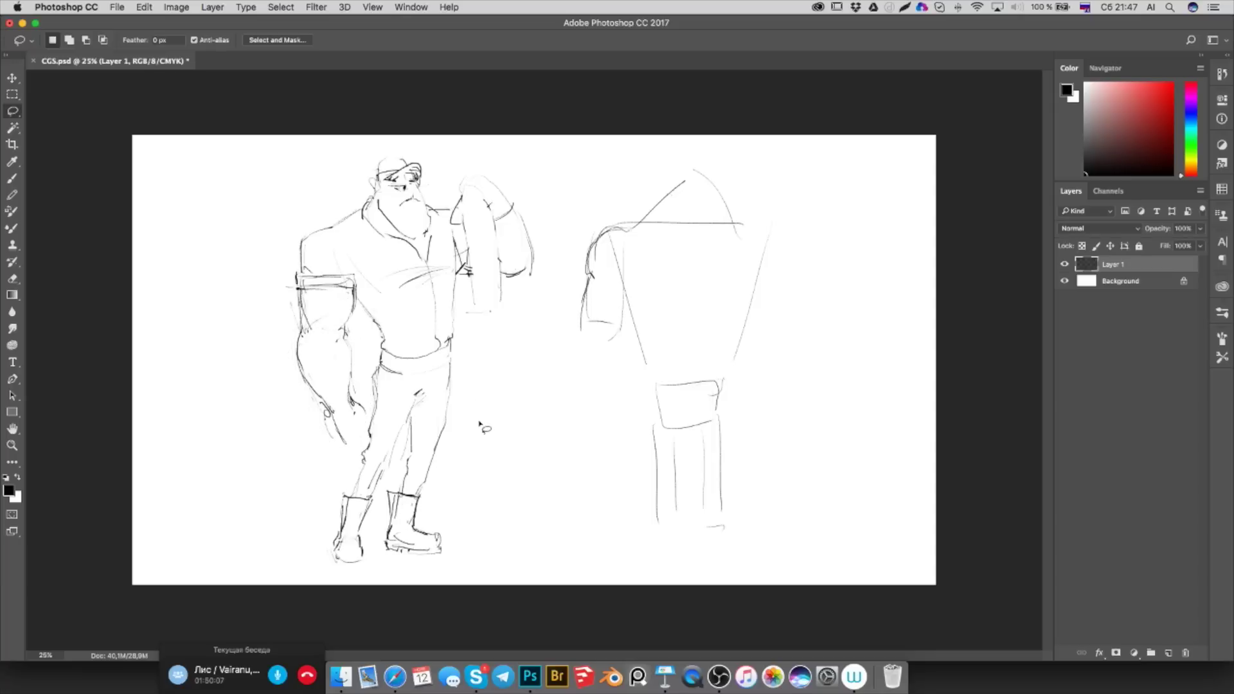
Search 'лицо' in a new Safari tab, open the red-lips face photo full size, return to Photoshop
{"action": "left_click", "coordinate": [401, 680]}
{"action": "key", "text": "super+t"}
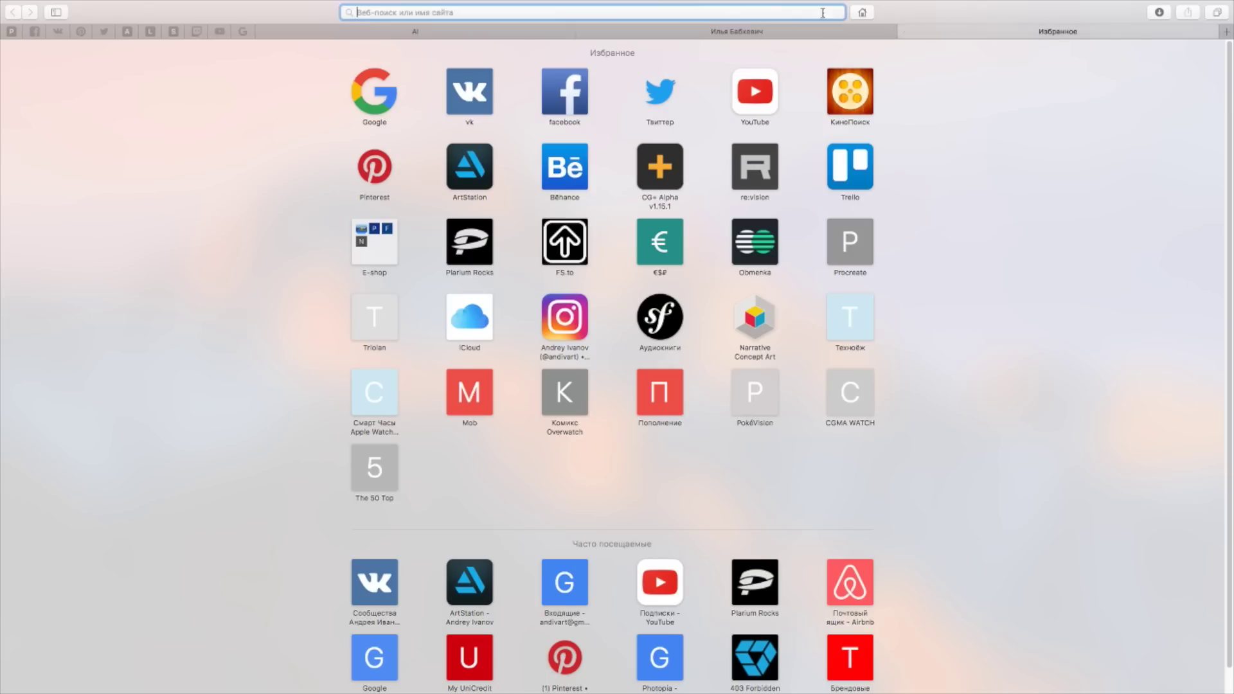
{"action": "type", "text": "лицо"}
{"action": "key", "text": "Return"}
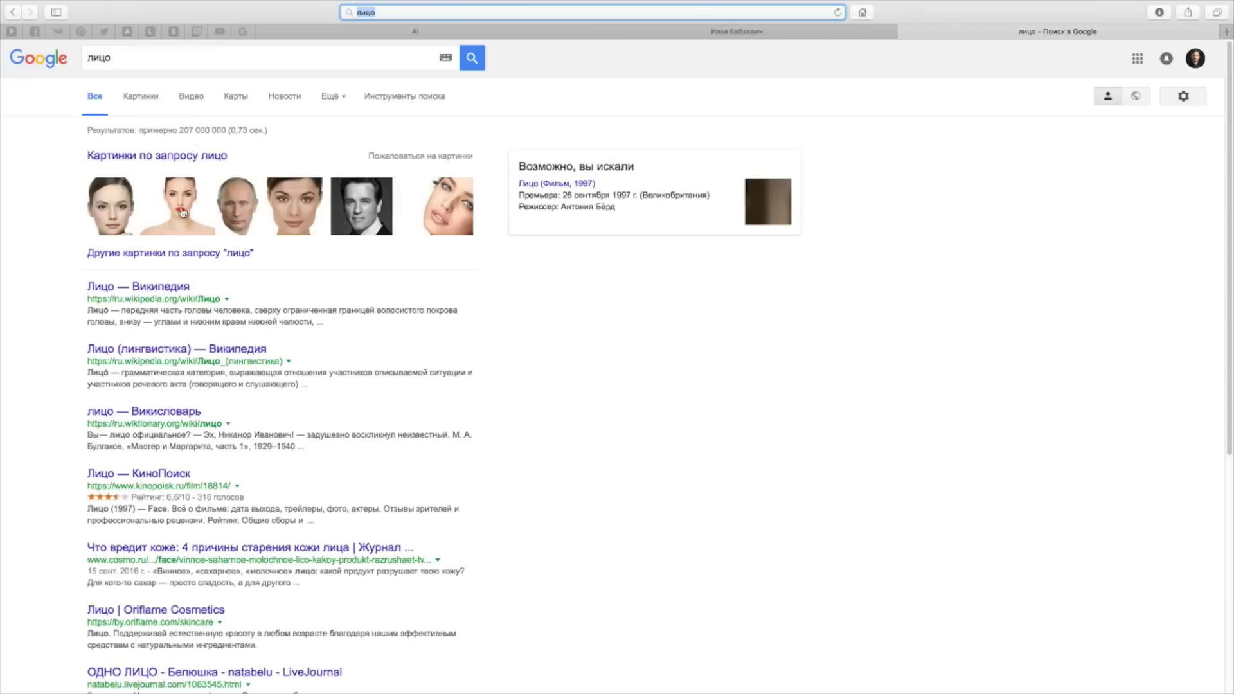
{"action": "left_click", "coordinate": [182, 214]}
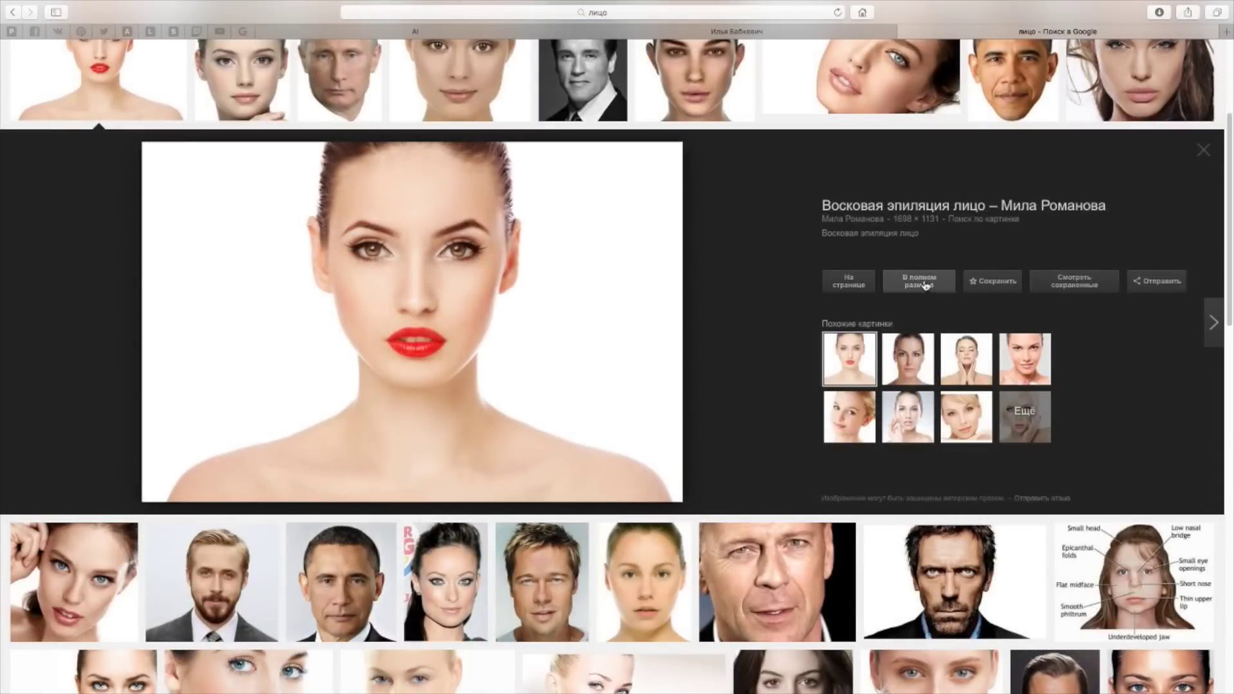
{"action": "left_click", "coordinate": [926, 287]}
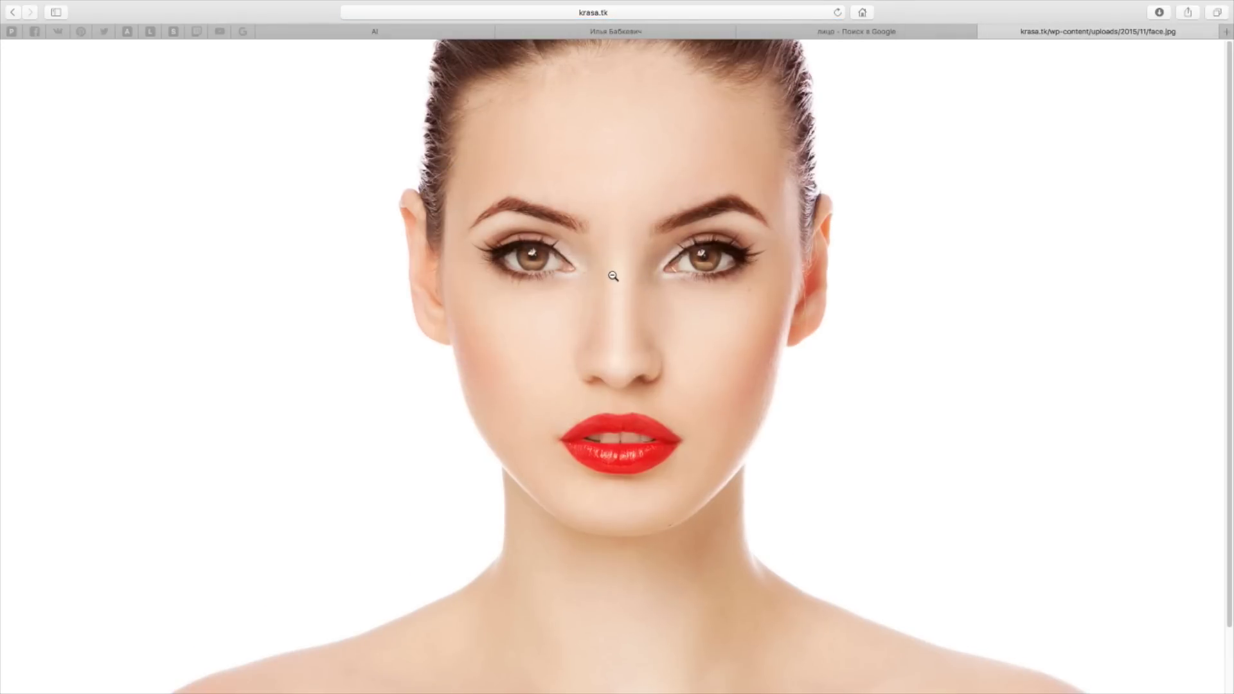
{"action": "key", "text": "ctrl+Left"}
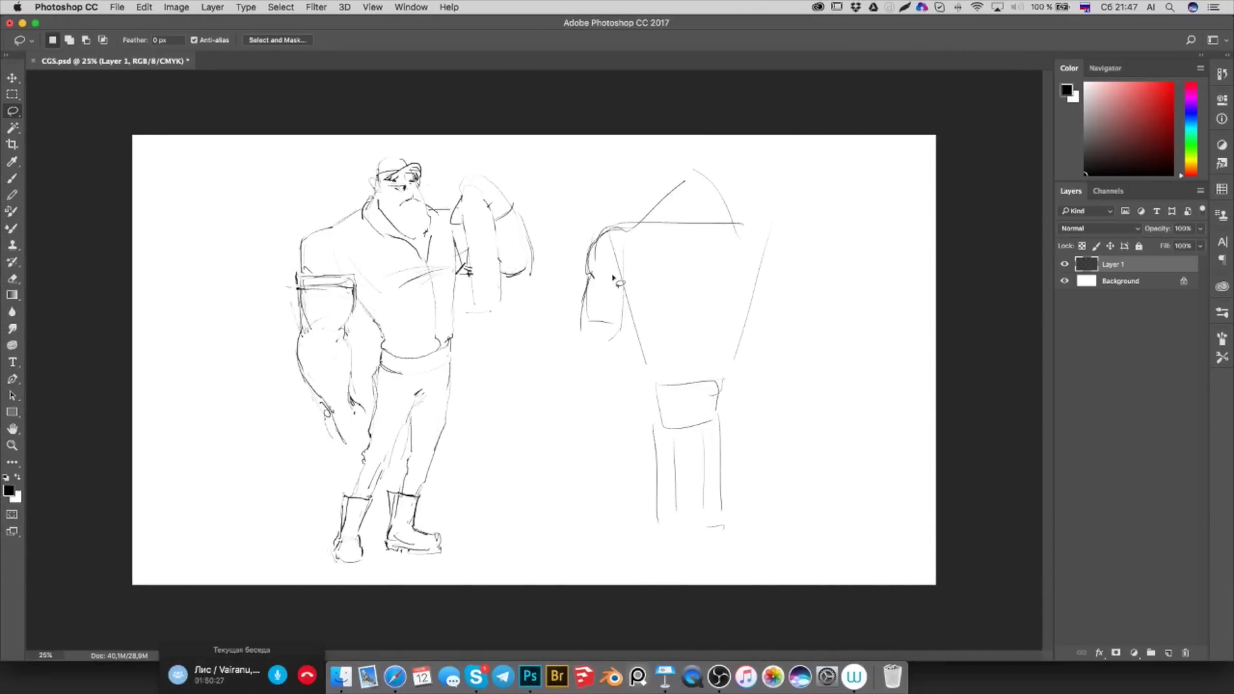
Paste the face photo into a new blank document, Untitled-1, and open it in Liquify
{"action": "key", "text": "super+n"}
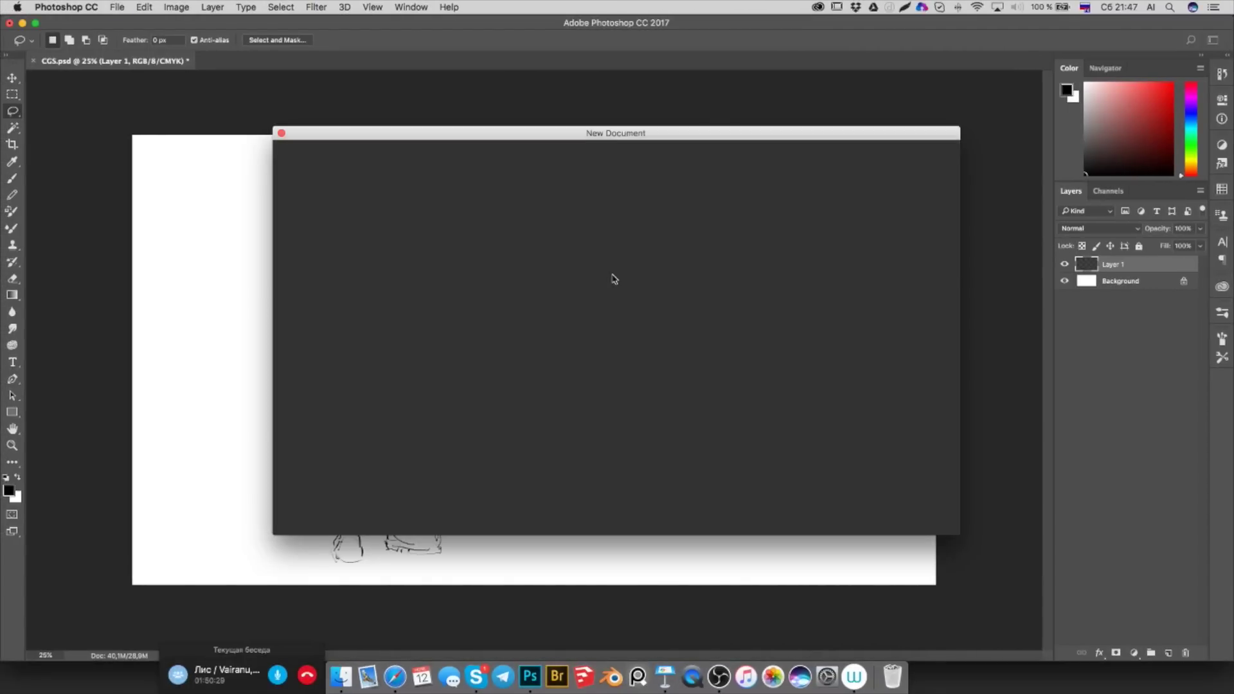
{"action": "key", "text": "Return"}
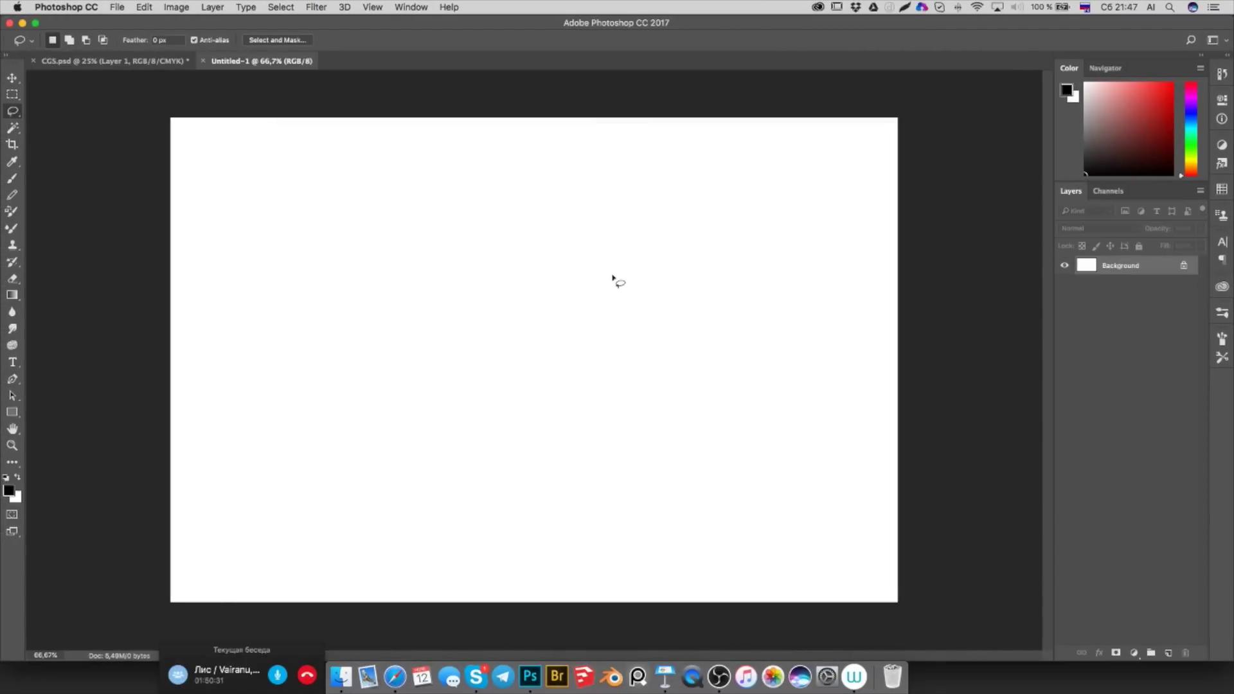
{"action": "key", "text": "super+v"}
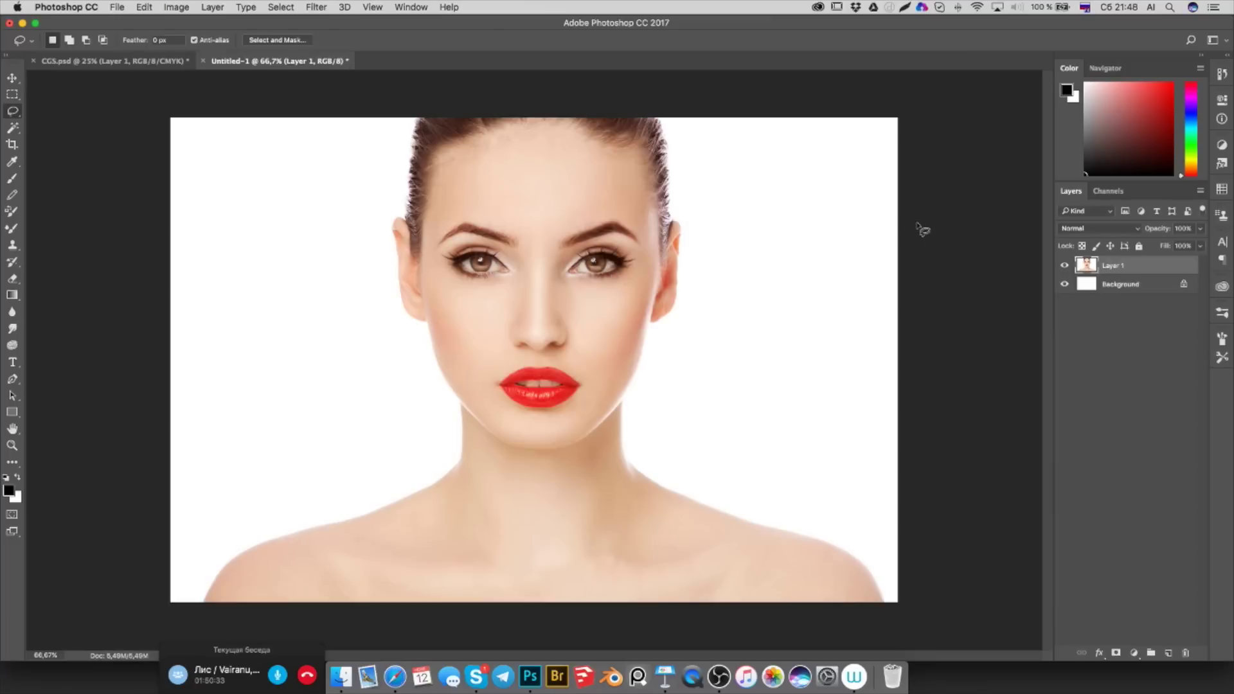
{"action": "key", "text": "super+shift+x"}
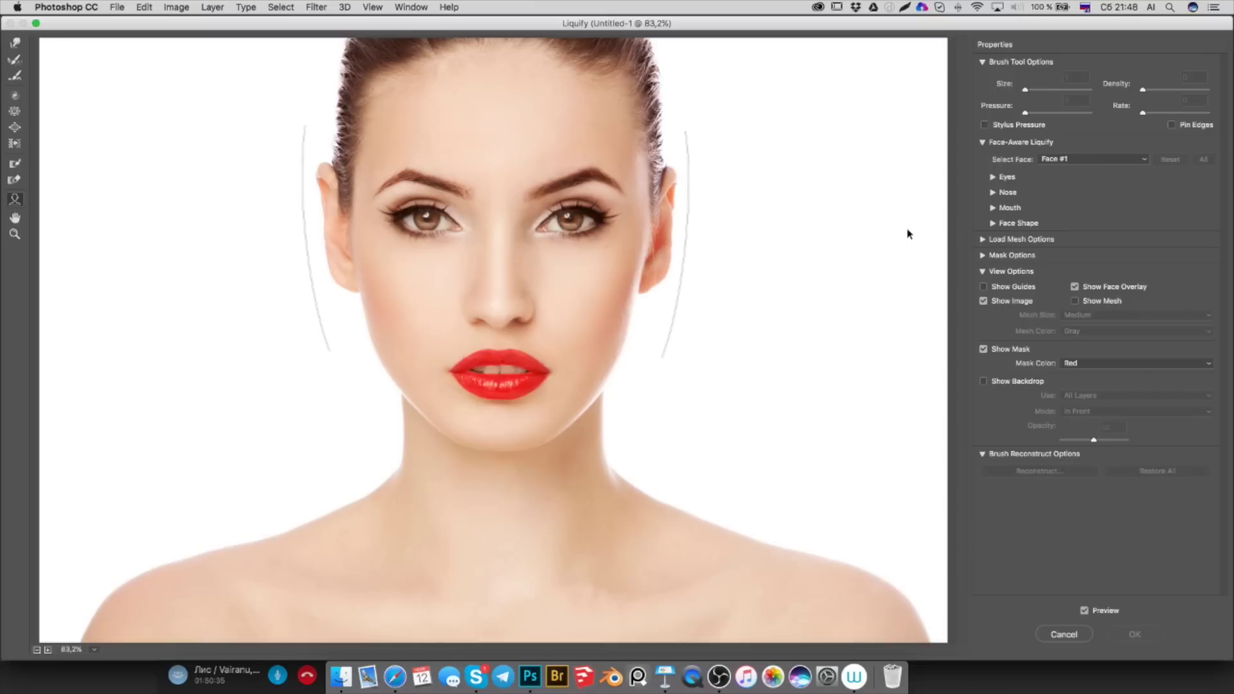
{"action": "mouse_move", "coordinate": [568, 220]}
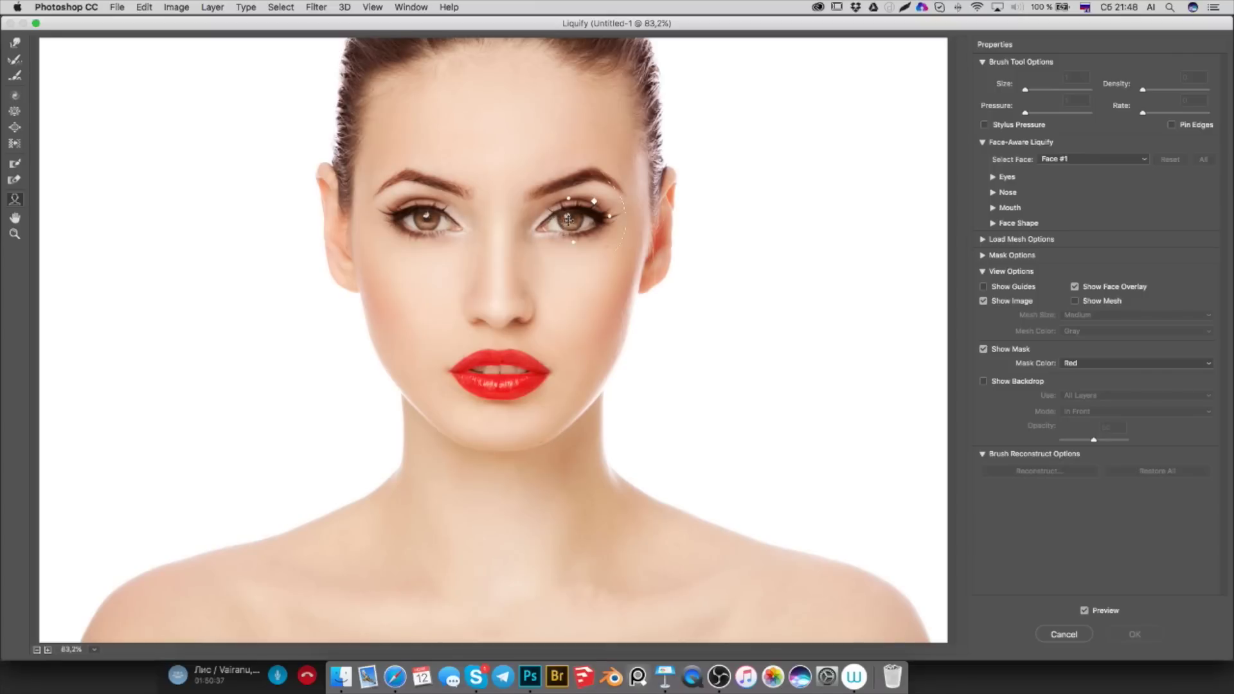
Widen the mouth to 100, shorten the nose to -100 height, and enlarge both eyes
{"action": "mouse_move", "coordinate": [449, 366]}
{"action": "left_click_drag", "start_coordinate": [445, 372], "coordinate": [435, 361]}
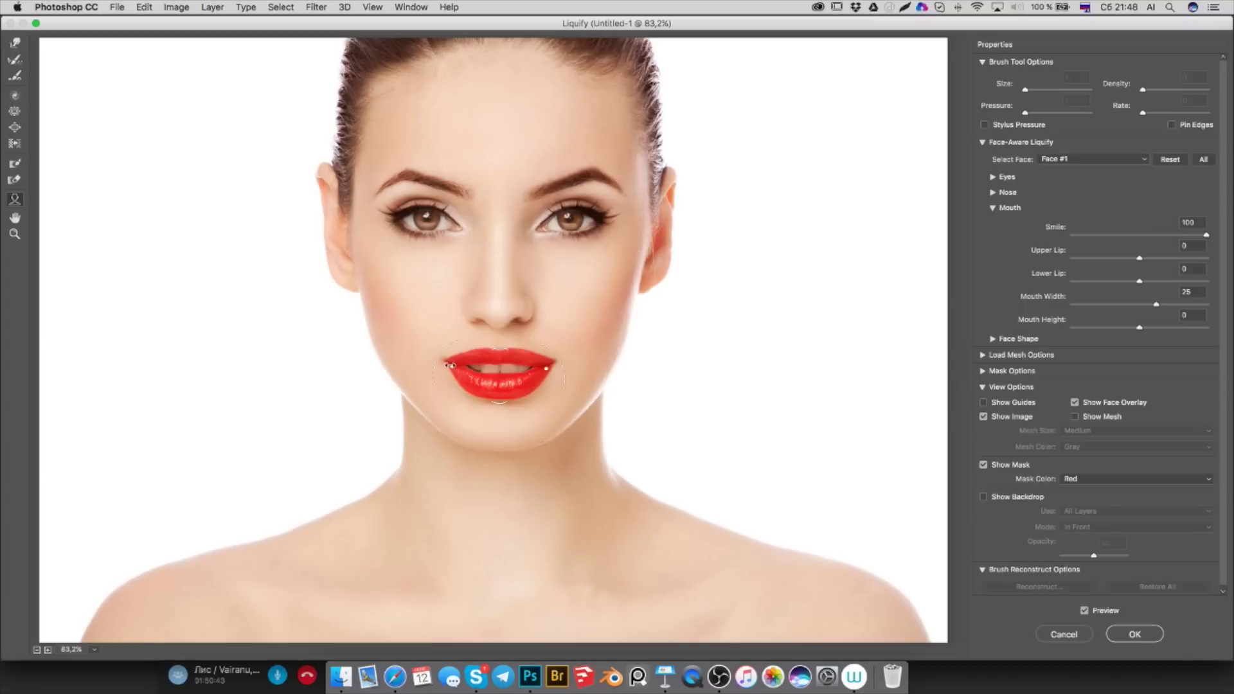
{"action": "left_click_drag", "start_coordinate": [452, 367], "coordinate": [427, 354]}
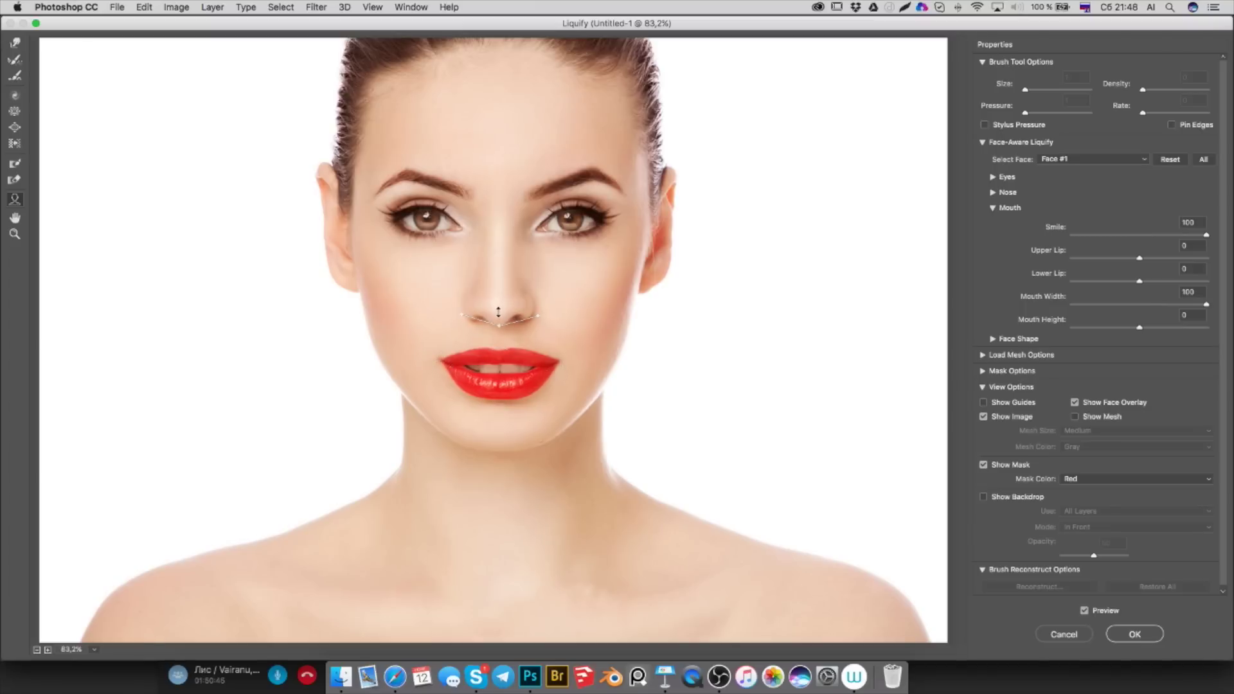
{"action": "left_click_drag", "start_coordinate": [498, 316], "coordinate": [500, 300]}
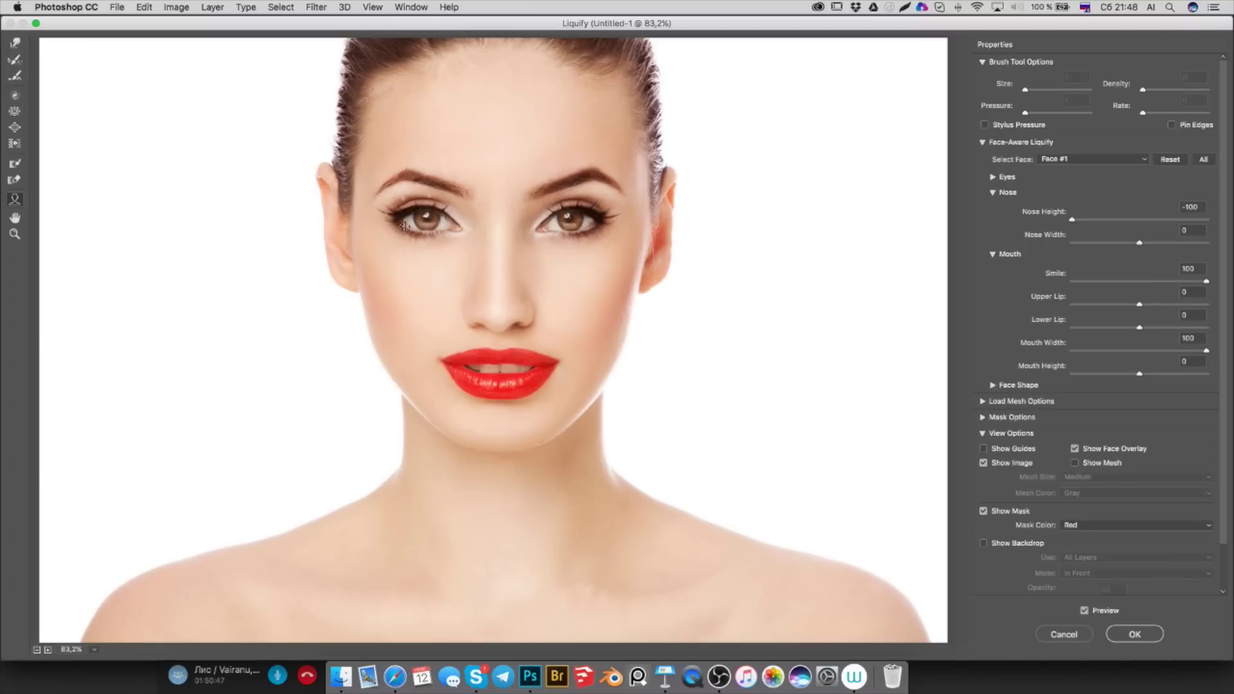
{"action": "left_click_drag", "start_coordinate": [403, 199], "coordinate": [338, 148]}
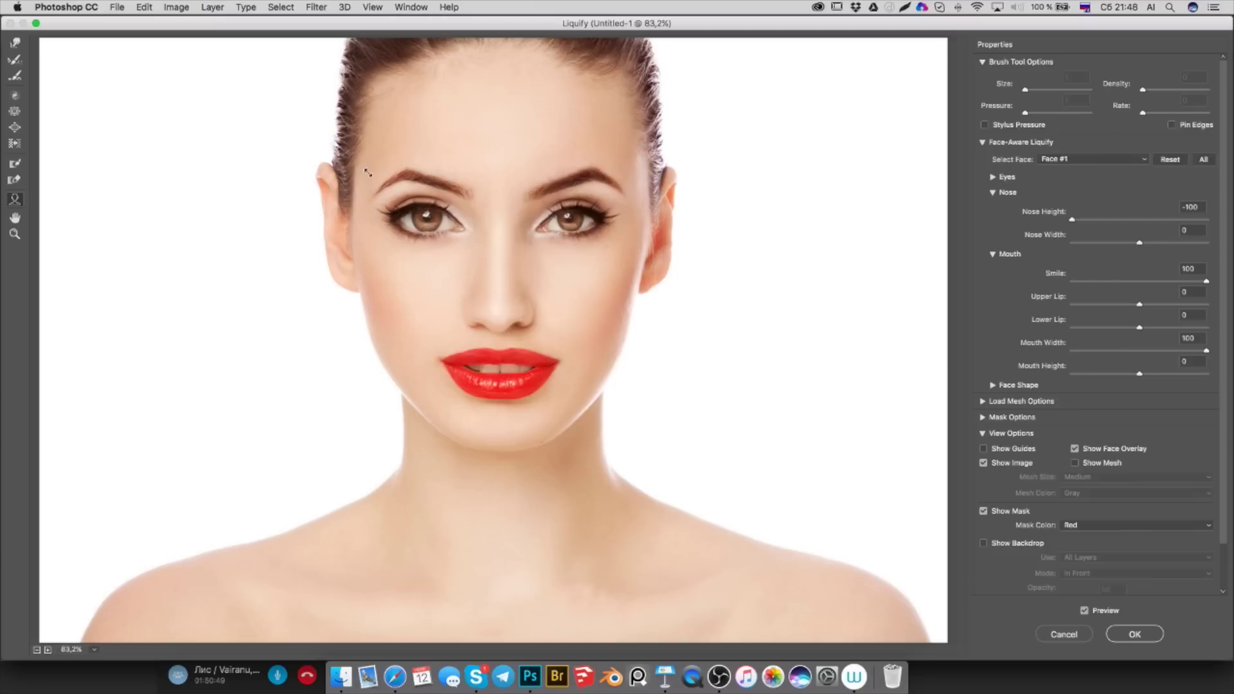
{"action": "left_click_drag", "start_coordinate": [595, 201], "coordinate": [624, 199]}
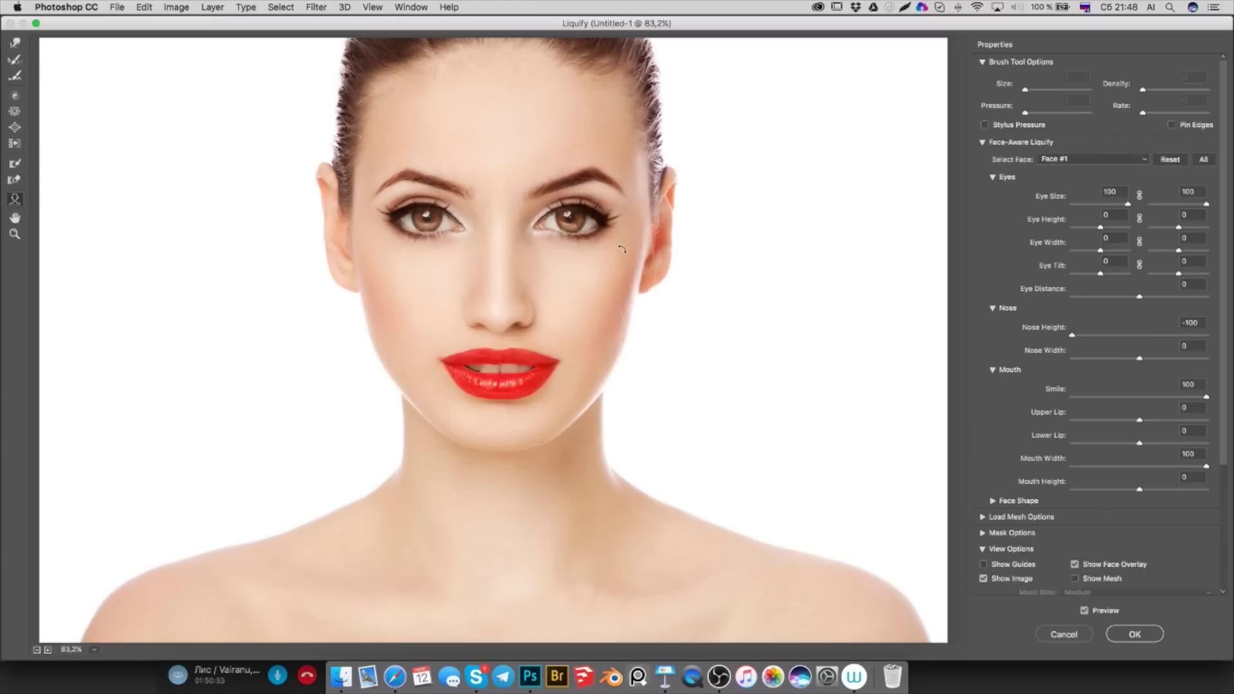
Tilt and narrow both eyes, and set nose width to -100
{"action": "left_click_drag", "start_coordinate": [616, 205], "coordinate": [615, 212]}
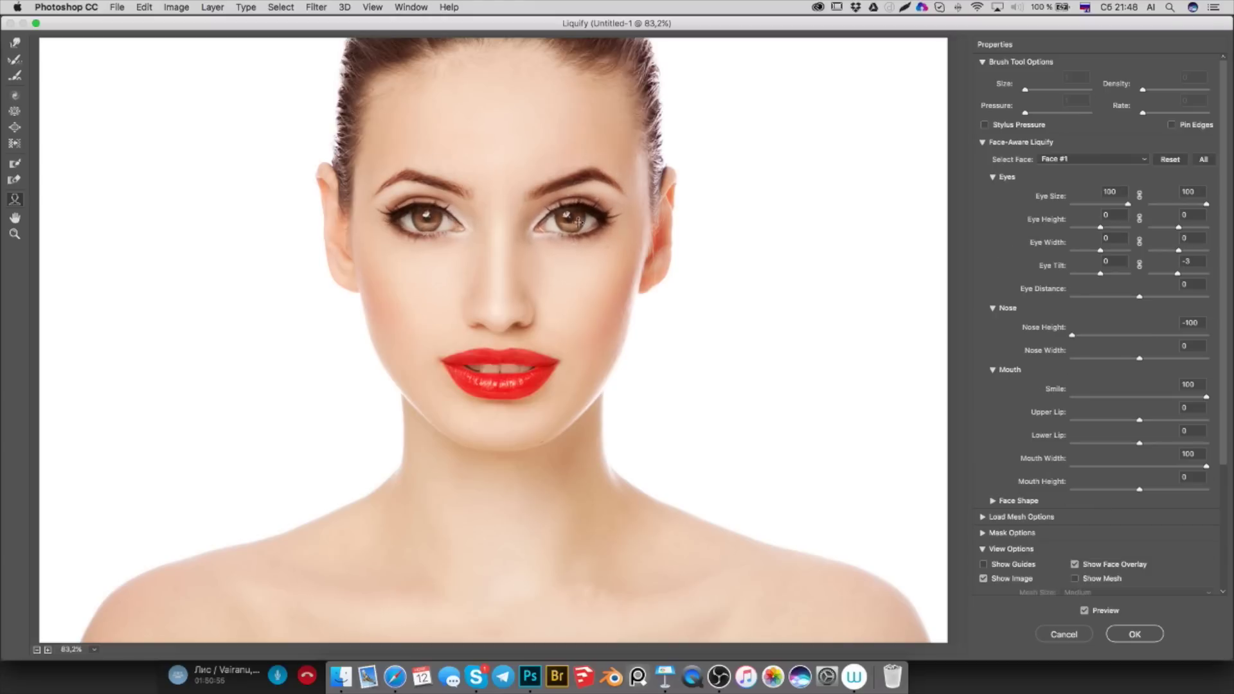
{"action": "left_click_drag", "start_coordinate": [358, 207], "coordinate": [361, 225]}
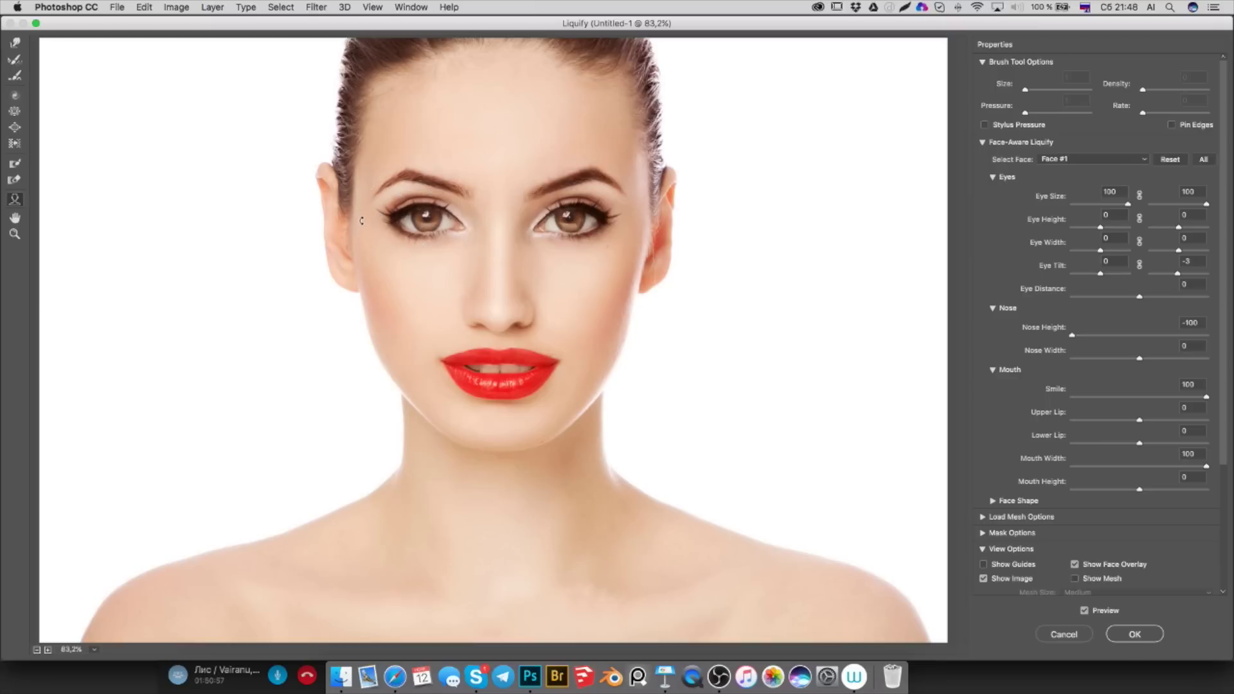
{"action": "left_click_drag", "start_coordinate": [633, 232], "coordinate": [580, 235]}
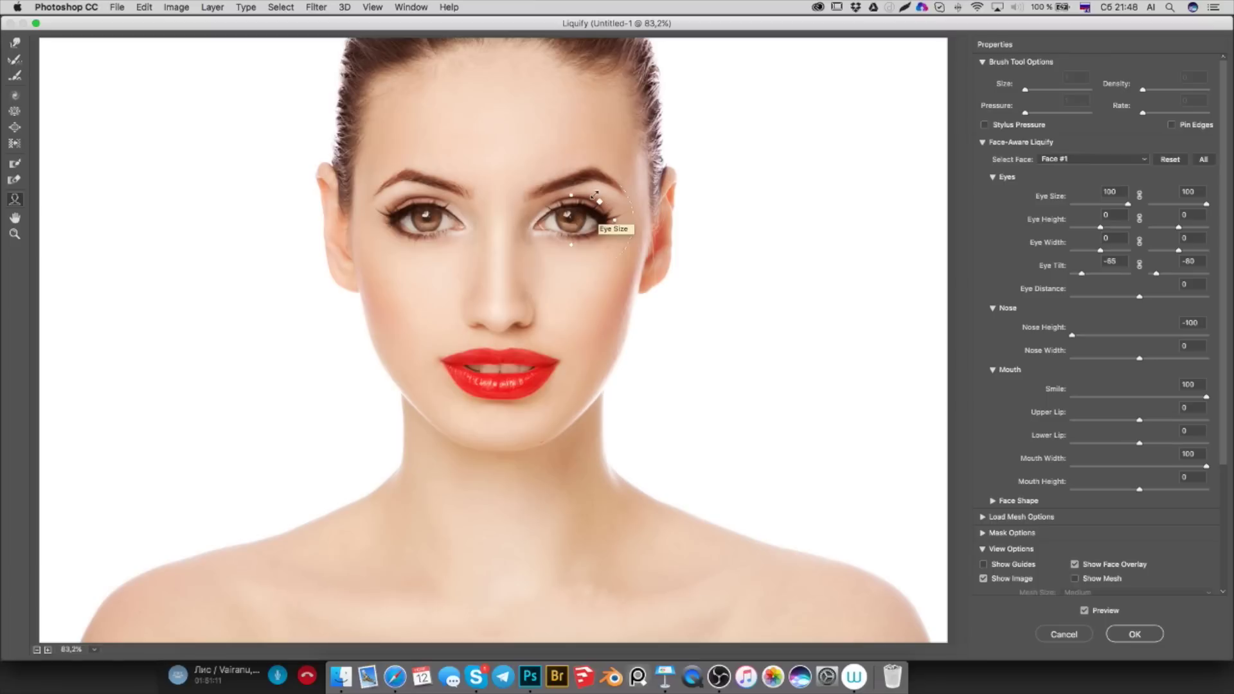
{"action": "left_click_drag", "start_coordinate": [545, 223], "coordinate": [541, 223]}
{"action": "left_click_drag", "start_coordinate": [464, 227], "coordinate": [456, 225]}
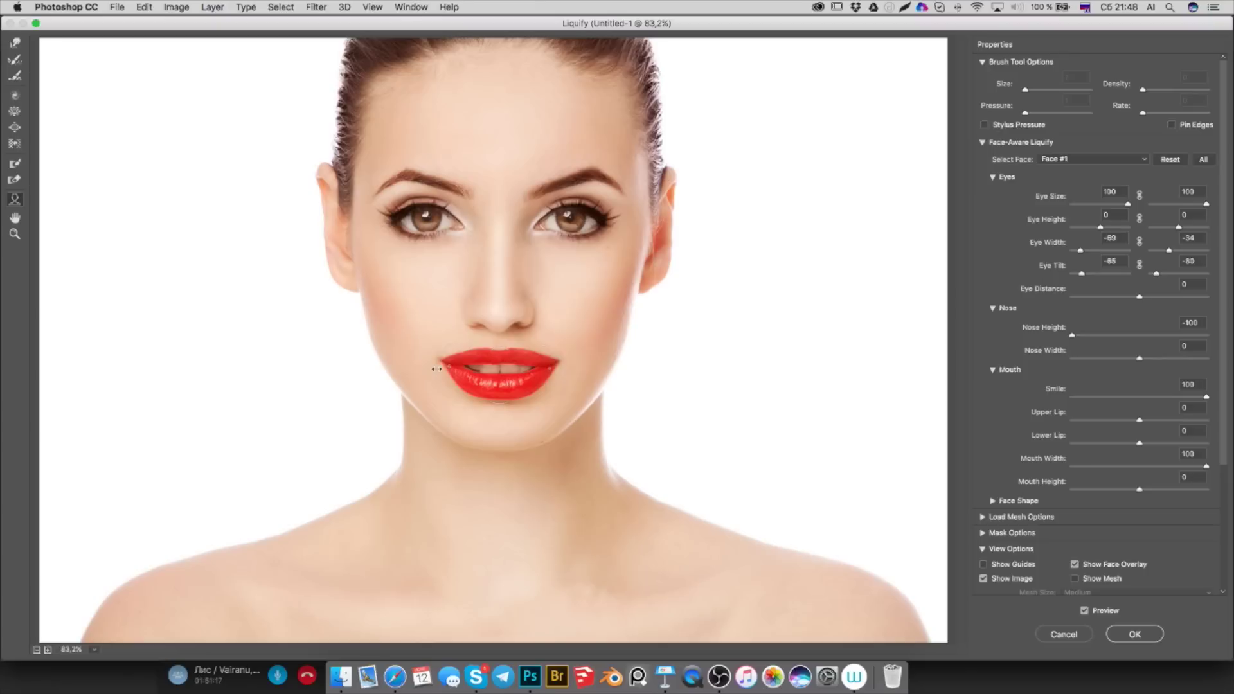
{"action": "left_click_drag", "start_coordinate": [468, 319], "coordinate": [441, 322]}
{"action": "left_click_drag", "start_coordinate": [465, 324], "coordinate": [507, 324]}
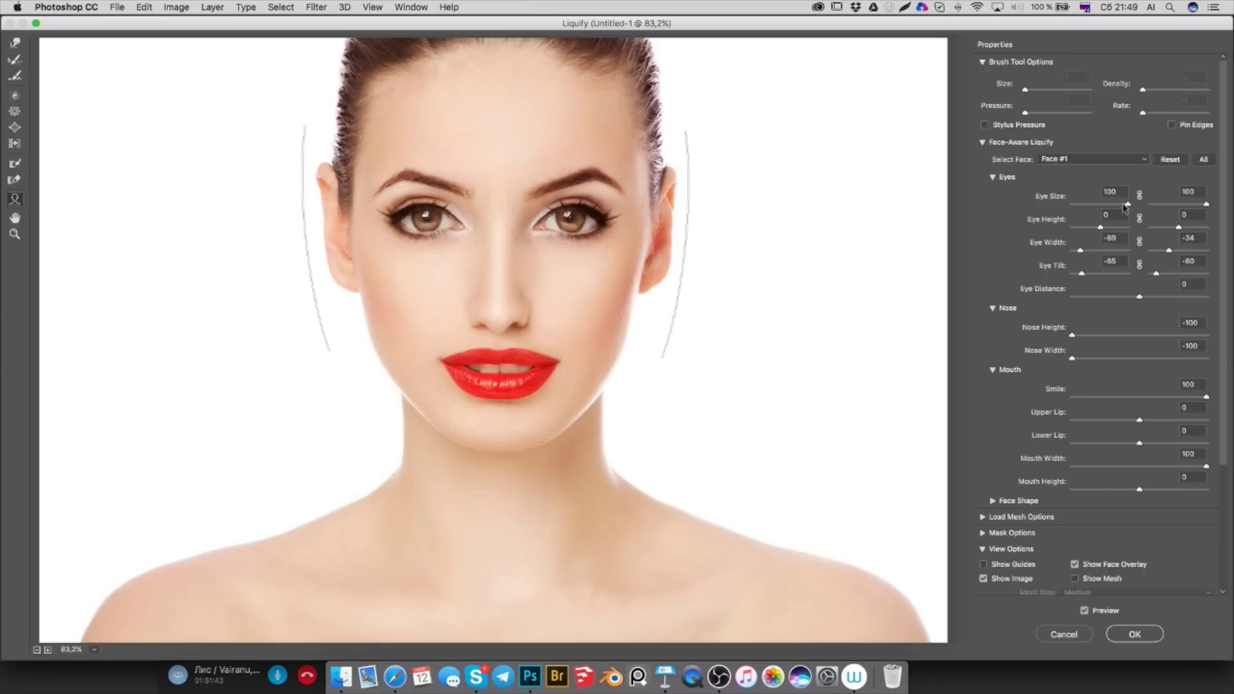
Restore the left eye's size, tilt the right eye further, and adjust eye distance and nose height
{"action": "mouse_move", "coordinate": [1127, 204]}
{"action": "left_mouse_down"}
{"action": "mouse_move", "coordinate": [1068, 204]}
{"action": "mouse_move", "coordinate": [1131, 204]}
{"action": "left_mouse_up"}
{"action": "left_click", "coordinate": [1076, 161]}
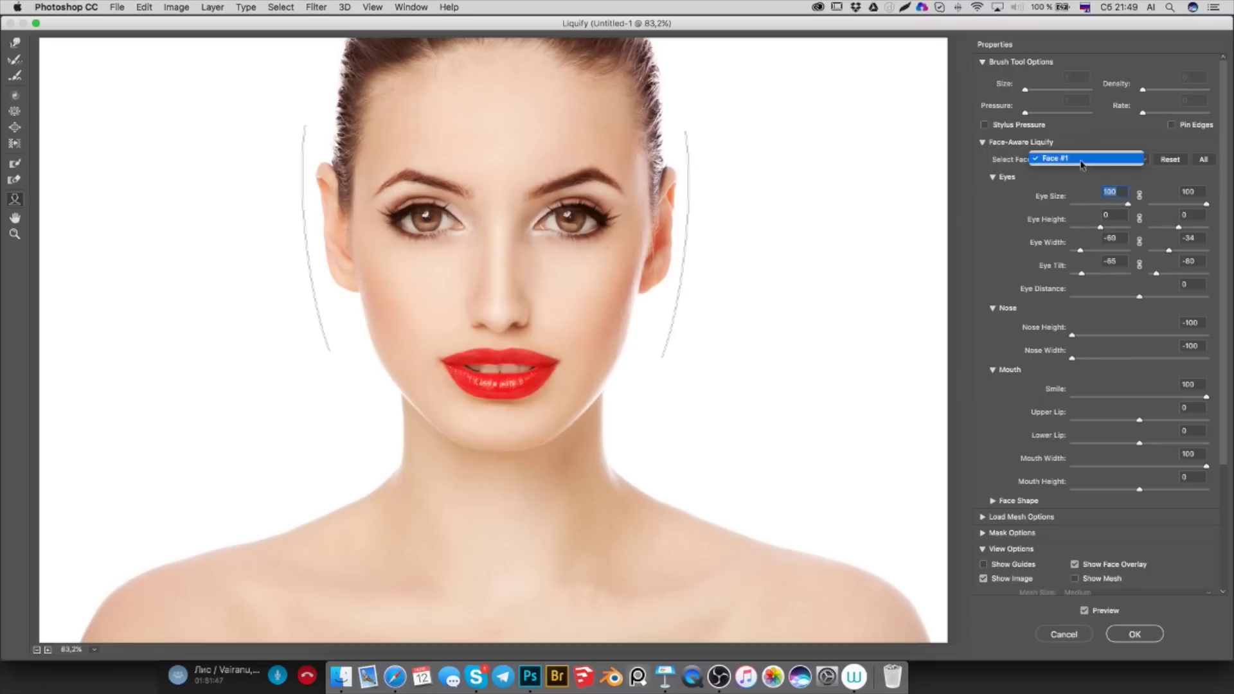
{"action": "mouse_move", "coordinate": [1157, 275]}
{"action": "left_mouse_down"}
{"action": "mouse_move", "coordinate": [1118, 268]}
{"action": "mouse_move", "coordinate": [1112, 296]}
{"action": "mouse_move", "coordinate": [1136, 297]}
{"action": "left_mouse_up"}
{"action": "mouse_move", "coordinate": [1071, 335]}
{"action": "left_mouse_down"}
{"action": "mouse_move", "coordinate": [1130, 335]}
{"action": "mouse_move", "coordinate": [1073, 336]}
{"action": "left_mouse_up"}
Make the upper lip fuller and lower lip thinner, raise mouth height to 28, and shorten the chin
{"action": "mouse_move", "coordinate": [1139, 423]}
{"action": "left_mouse_down"}
{"action": "mouse_move", "coordinate": [1127, 422]}
{"action": "mouse_move", "coordinate": [1208, 421]}
{"action": "left_mouse_up"}
{"action": "mouse_move", "coordinate": [1139, 443]}
{"action": "left_mouse_down"}
{"action": "mouse_move", "coordinate": [1085, 443]}
{"action": "mouse_move", "coordinate": [1207, 443]}
{"action": "left_mouse_up"}
{"action": "mouse_move", "coordinate": [1139, 489]}
{"action": "left_mouse_down"}
{"action": "mouse_move", "coordinate": [1198, 487]}
{"action": "mouse_move", "coordinate": [1158, 489]}
{"action": "left_mouse_up"}
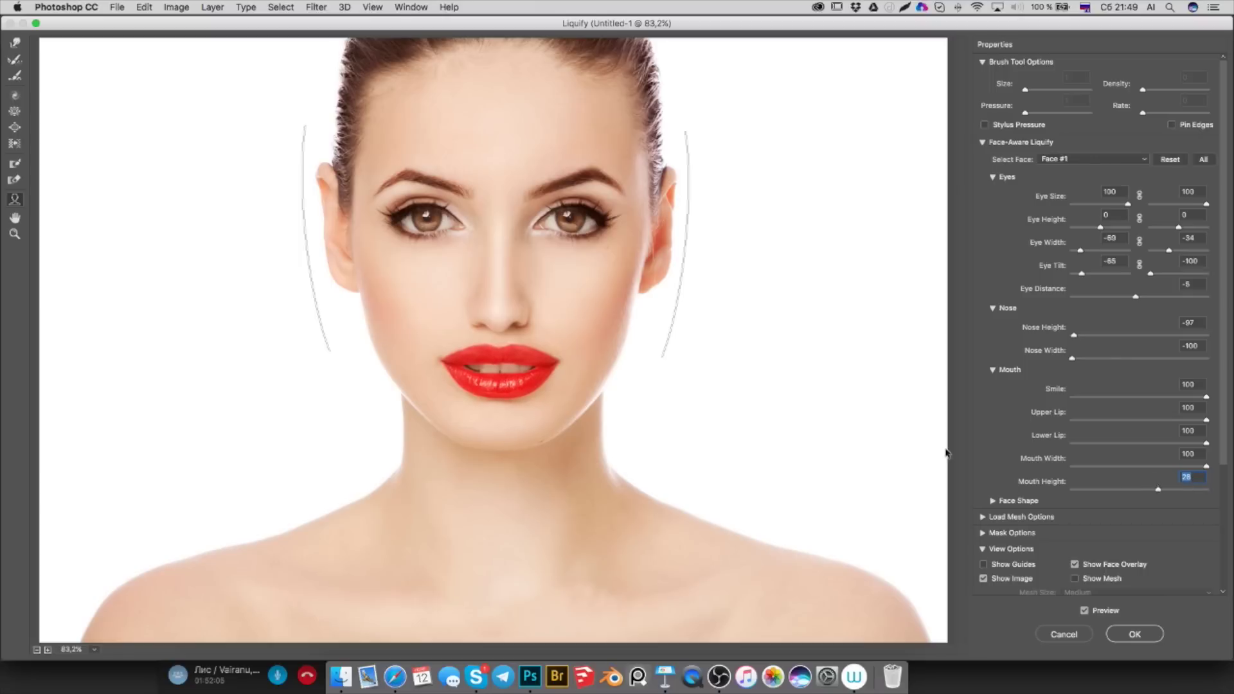
{"action": "left_click_drag", "start_coordinate": [497, 464], "coordinate": [496, 505]}
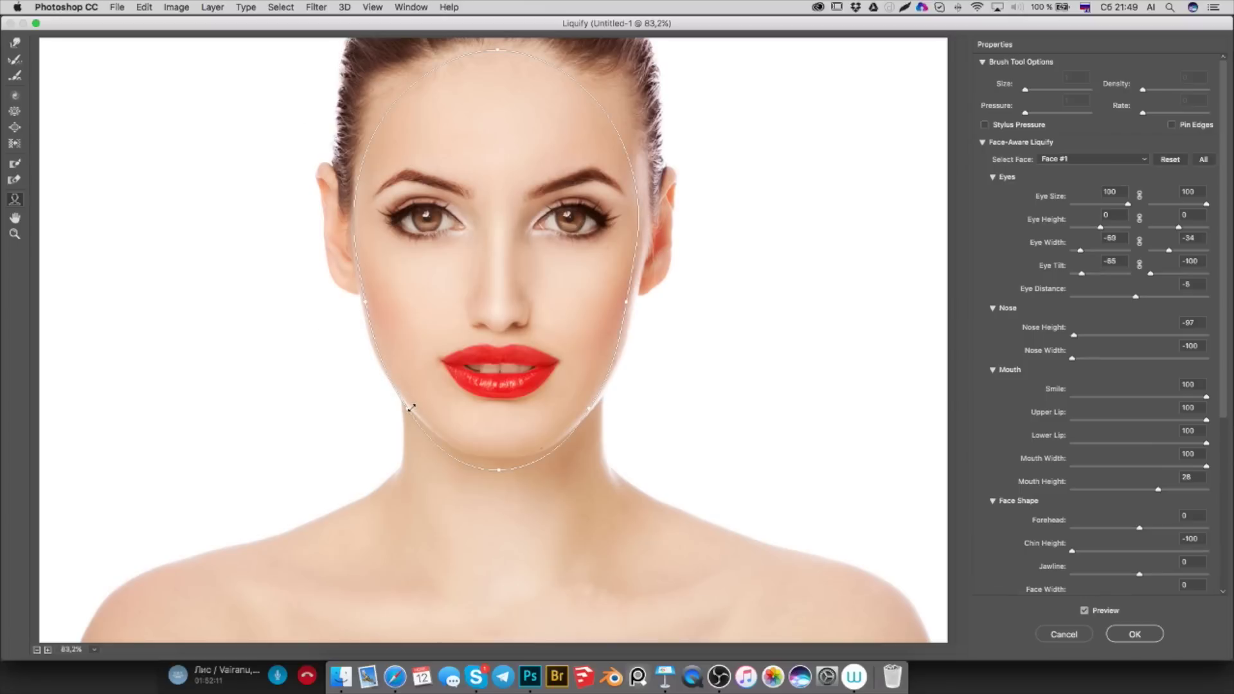
Reshape the jawline, narrow the face, and adjust nose height, left eye width and forehead
{"action": "mouse_move", "coordinate": [407, 412]}
{"action": "left_mouse_down"}
{"action": "mouse_move", "coordinate": [435, 387]}
{"action": "mouse_move", "coordinate": [422, 403]}
{"action": "left_mouse_up"}
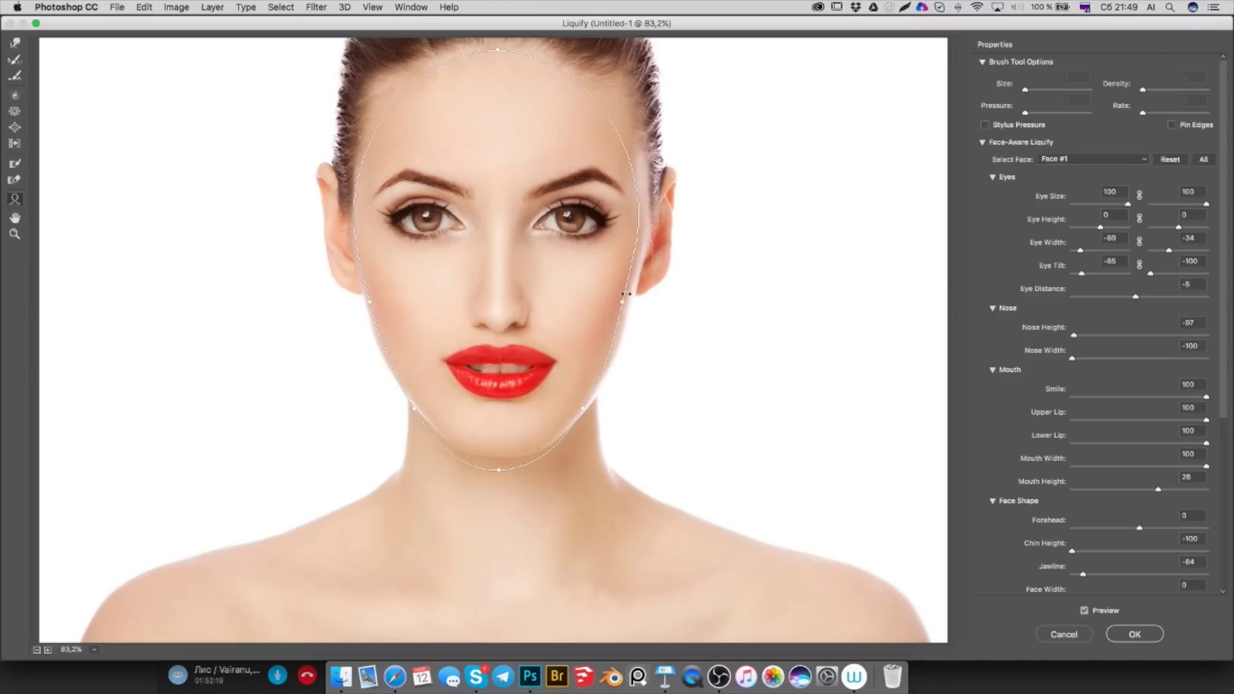
{"action": "left_click_drag", "start_coordinate": [623, 304], "coordinate": [597, 298]}
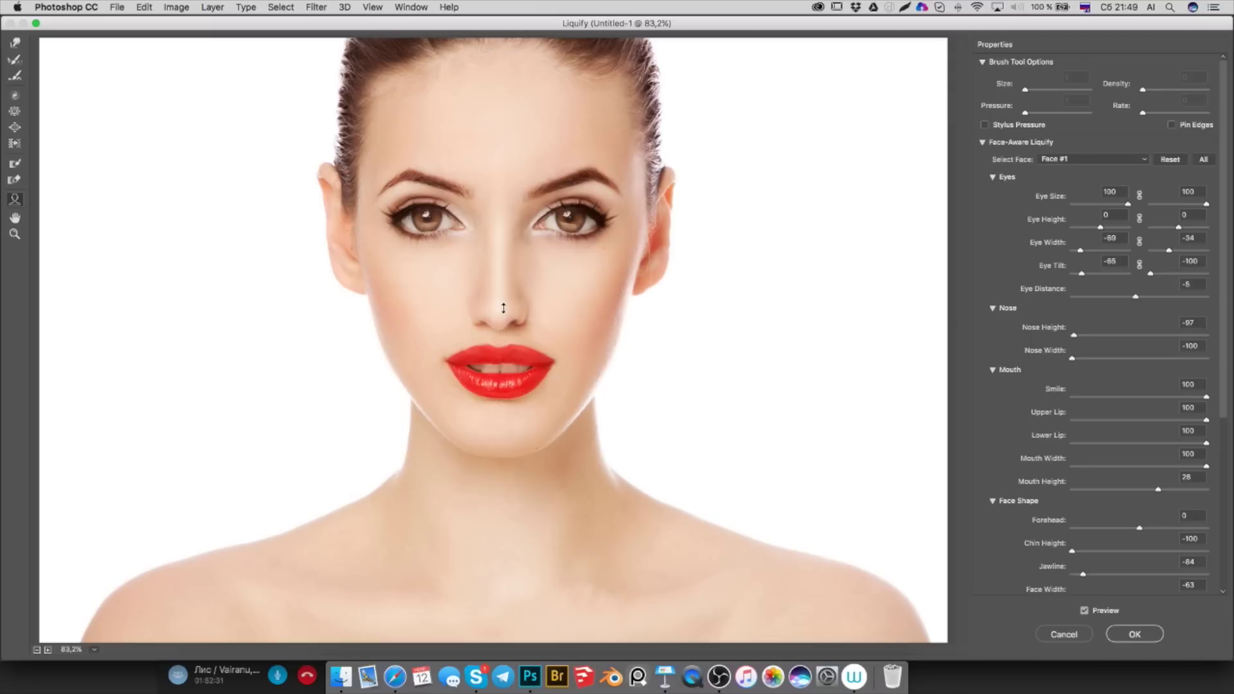
{"action": "left_click_drag", "start_coordinate": [503, 311], "coordinate": [522, 256]}
{"action": "left_click_drag", "start_coordinate": [468, 226], "coordinate": [474, 226]}
{"action": "left_click_drag", "start_coordinate": [495, 50], "coordinate": [495, 51]}
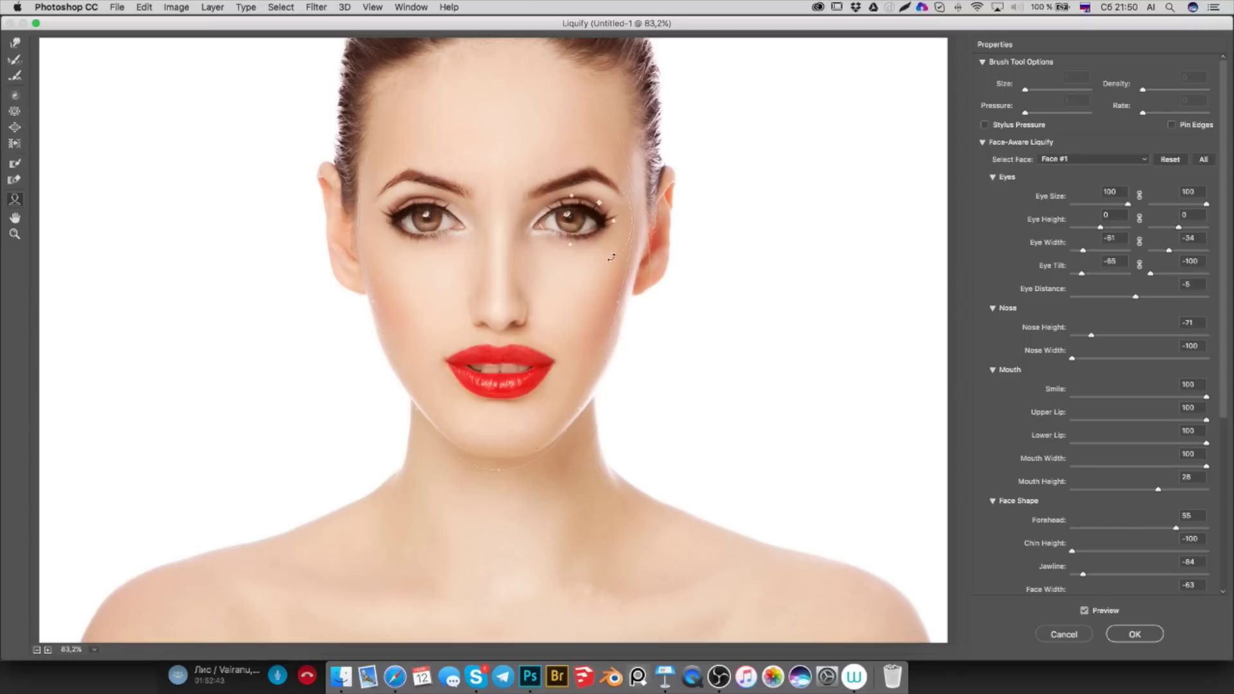
Narrow the eye slightly, reduce Face Width to -75, and apply the Liquify changes
{"action": "left_click_drag", "start_coordinate": [599, 202], "coordinate": [614, 192]}
{"action": "left_click_drag", "start_coordinate": [632, 300], "coordinate": [599, 303]}
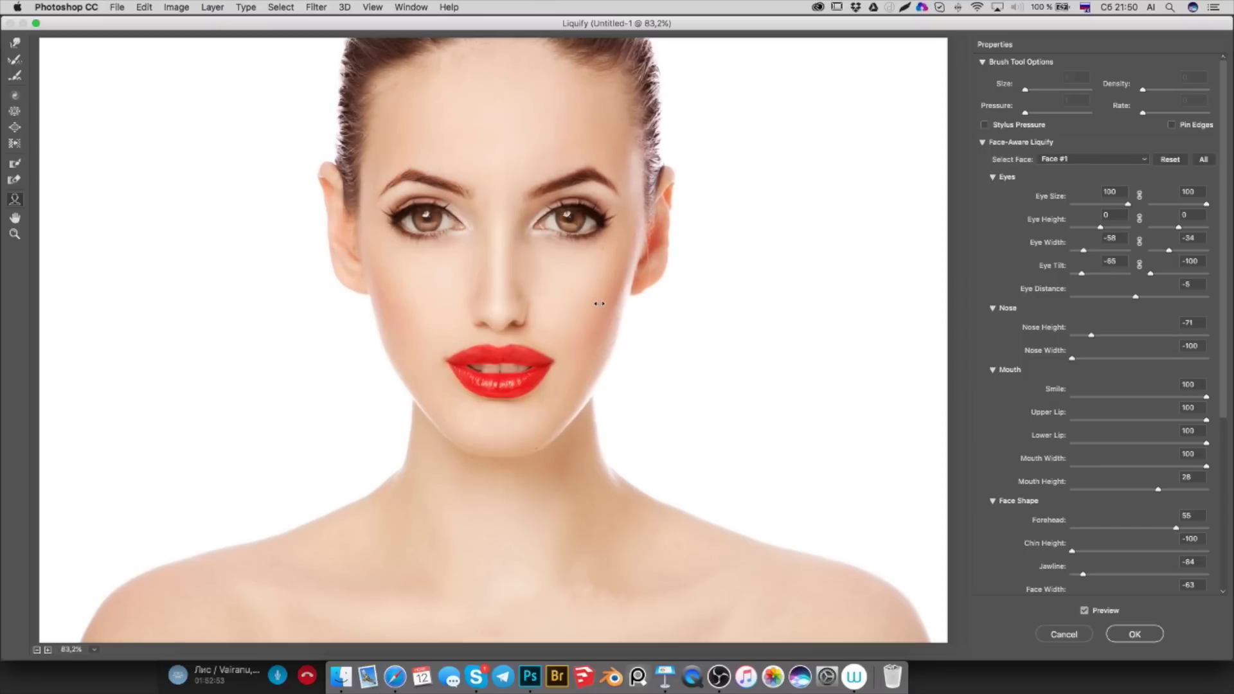
{"action": "left_click_drag", "start_coordinate": [612, 304], "coordinate": [599, 306]}
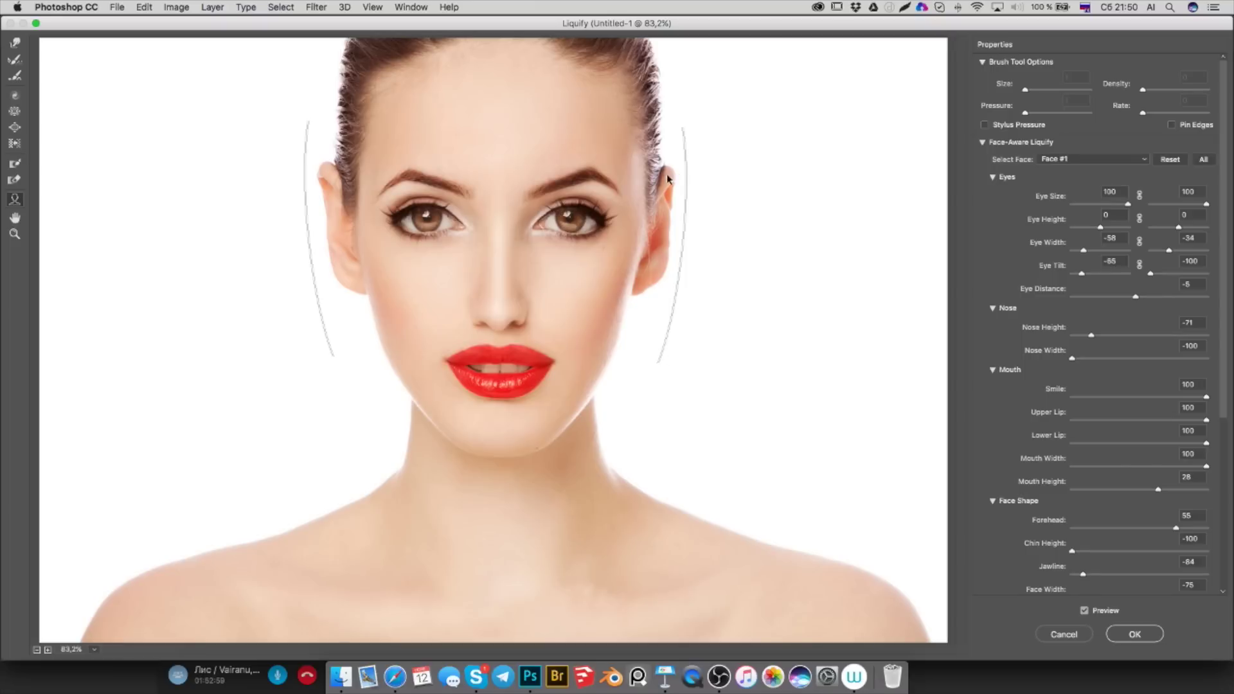
{"action": "left_click", "coordinate": [1149, 639]}
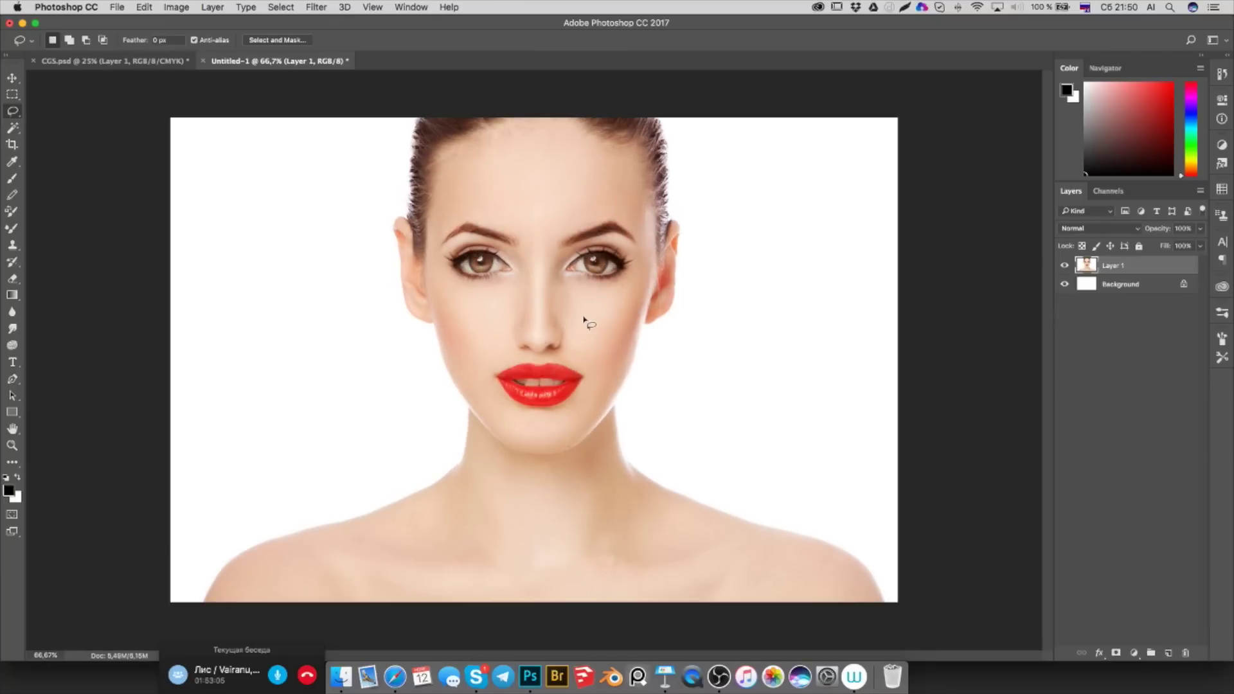
In CGS.psd, add cheek stubble, darken the eye and brow, and lighten the nose lines
{"action": "left_click", "coordinate": [154, 62]}
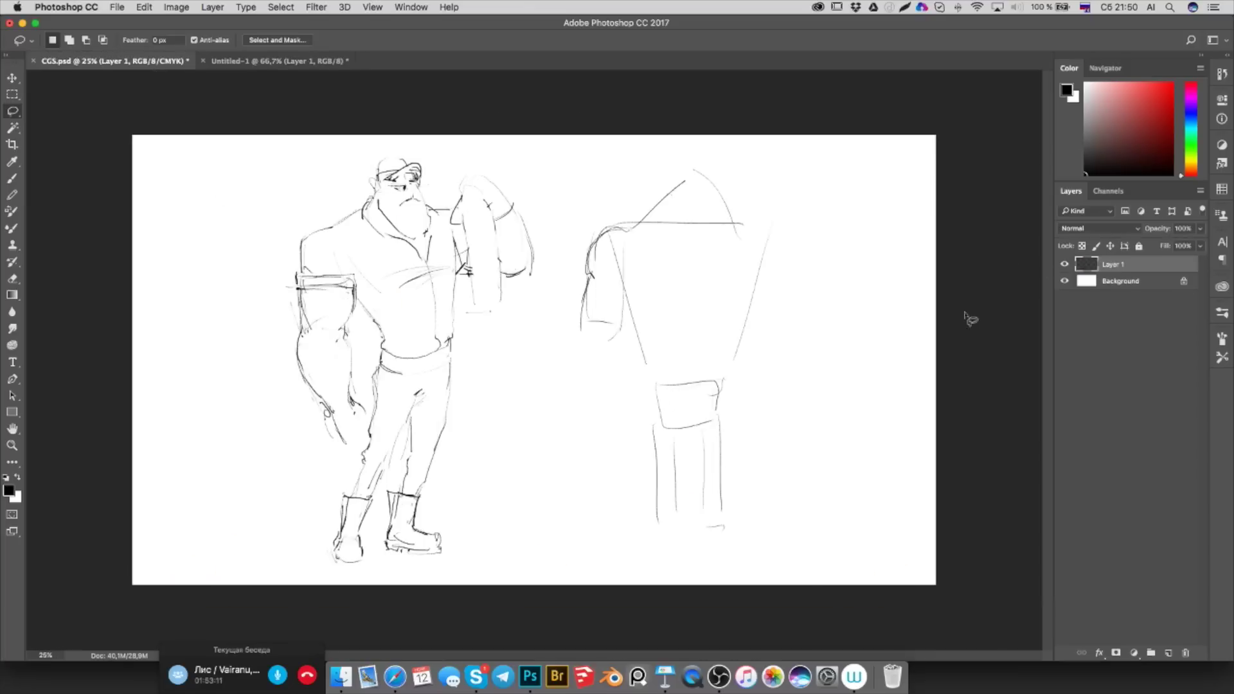
{"action": "key", "text": "b"}
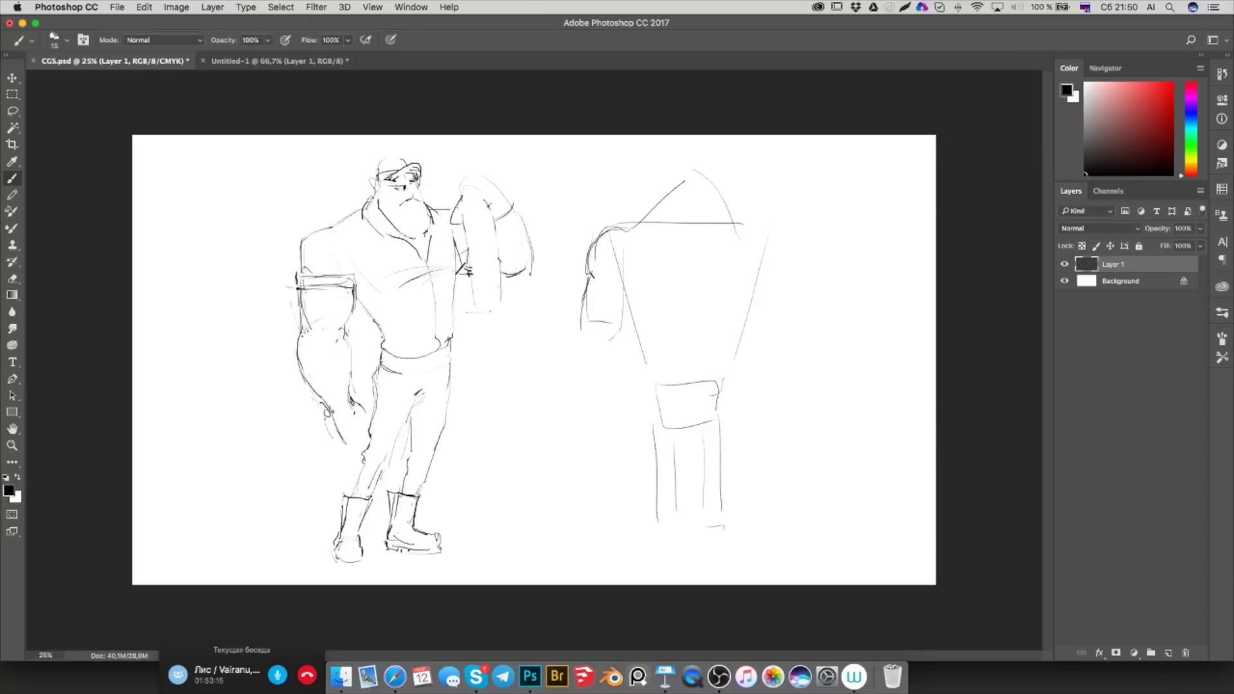
{"action": "mouse_move", "coordinate": [381, 196]}
{"action": "left_mouse_down"}
{"action": "mouse_move", "coordinate": [387, 188]}
{"action": "mouse_move", "coordinate": [402, 239]}
{"action": "mouse_move", "coordinate": [417, 239]}
{"action": "left_mouse_up"}
{"action": "left_click_drag", "start_coordinate": [391, 183], "coordinate": [403, 180]}
{"action": "key", "text": "e"}
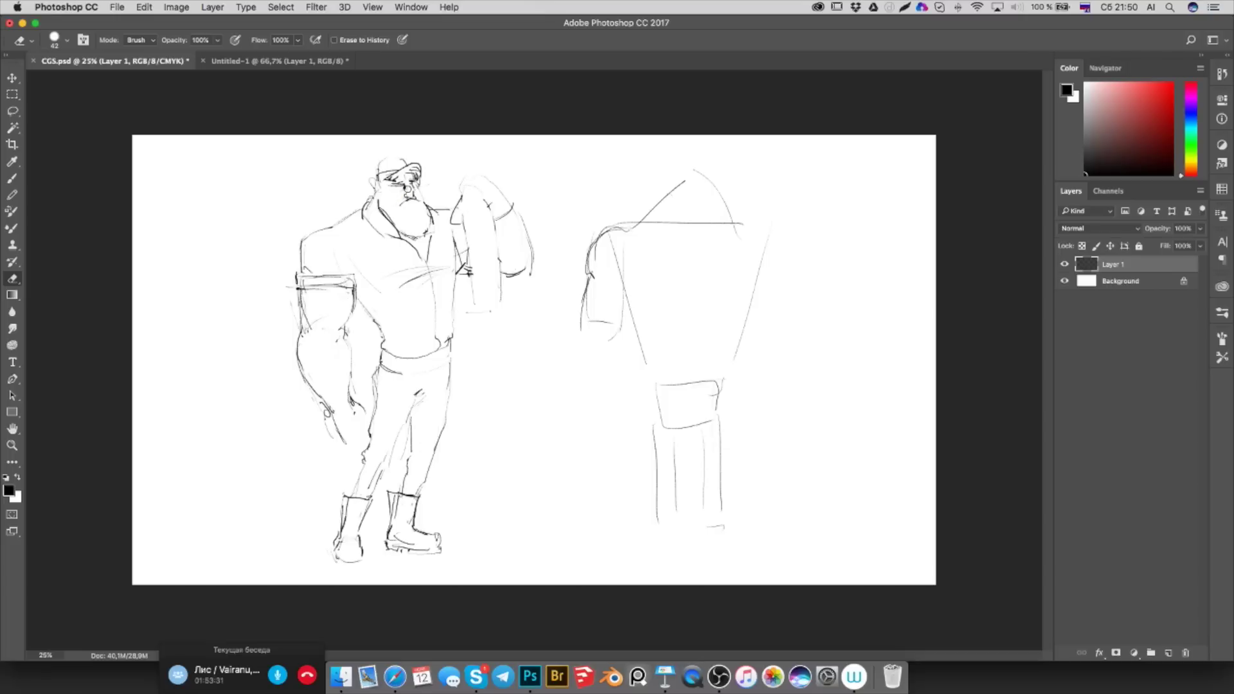
{"action": "left_click_drag", "start_coordinate": [416, 192], "coordinate": [413, 193]}
{"action": "key", "text": "b"}
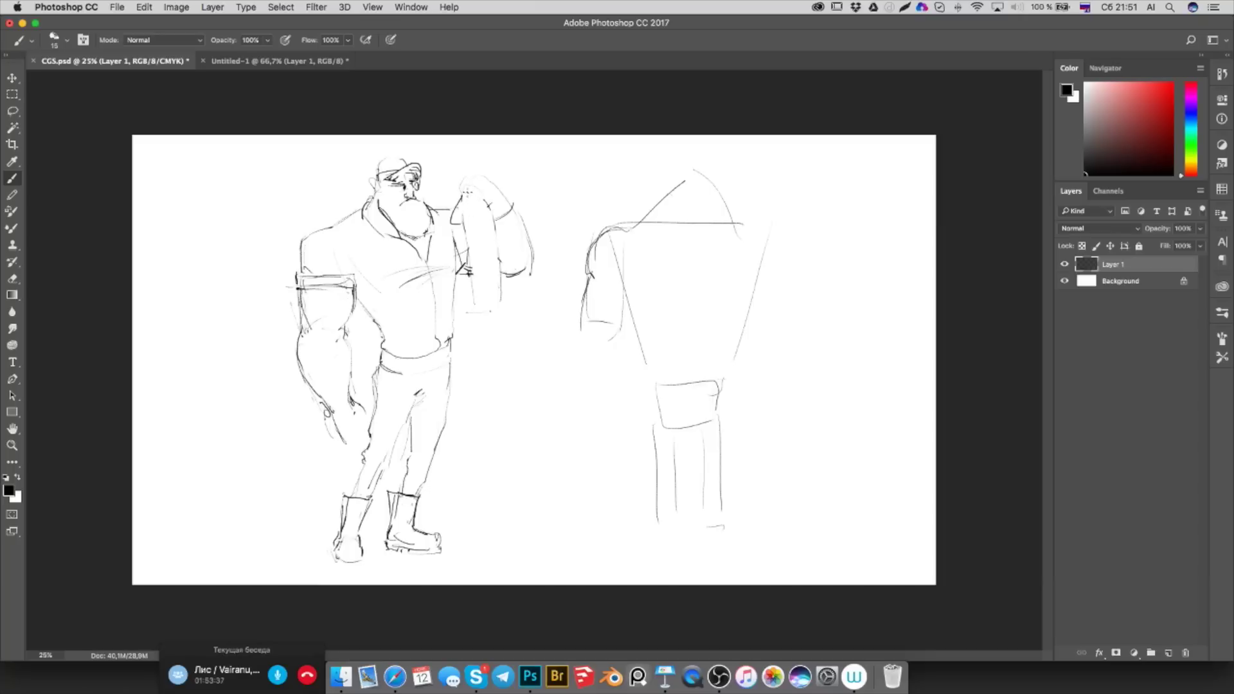
Sketch the raised arm's top and edges, then erase stray lines on the forearm and hand
{"action": "mouse_move", "coordinate": [457, 187]}
{"action": "left_mouse_down"}
{"action": "mouse_move", "coordinate": [462, 173]}
{"action": "mouse_move", "coordinate": [454, 198]}
{"action": "mouse_move", "coordinate": [461, 187]}
{"action": "left_mouse_up"}
{"action": "left_click_drag", "start_coordinate": [450, 211], "coordinate": [440, 226]}
{"action": "left_click_drag", "start_coordinate": [463, 222], "coordinate": [473, 313]}
{"action": "mouse_move", "coordinate": [494, 216]}
{"action": "left_mouse_down"}
{"action": "mouse_move", "coordinate": [500, 310]}
{"action": "mouse_move", "coordinate": [501, 299]}
{"action": "left_mouse_up"}
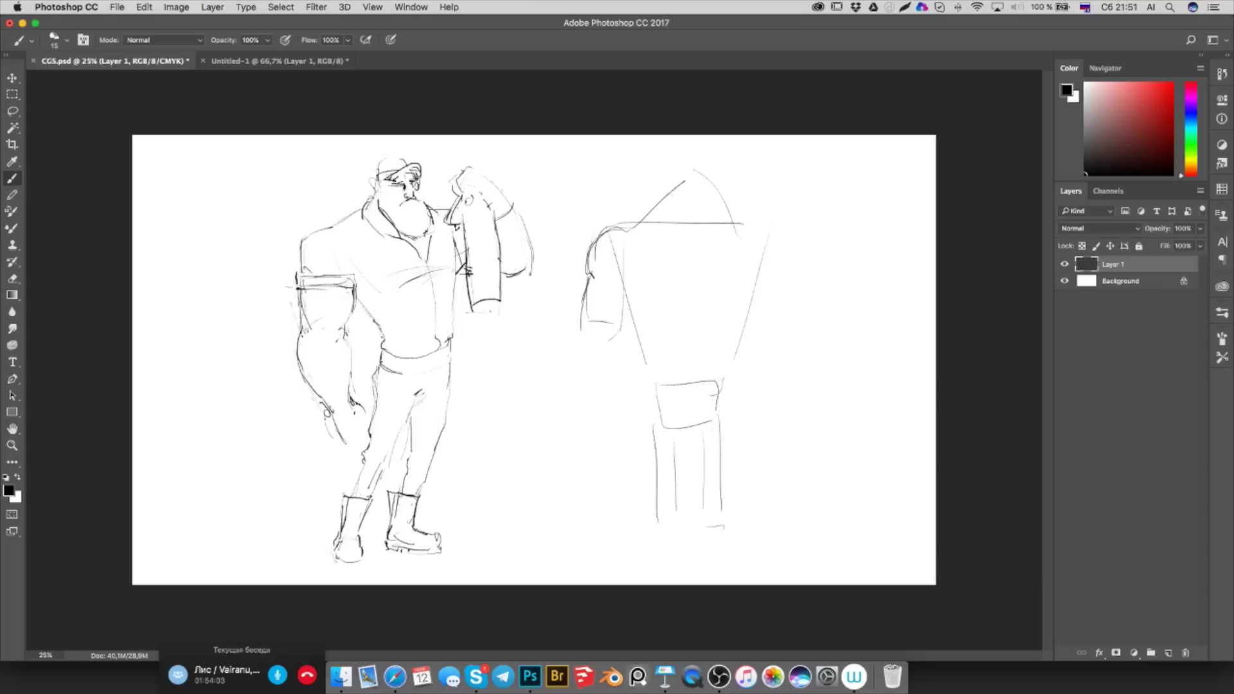
{"action": "key", "text": "e"}
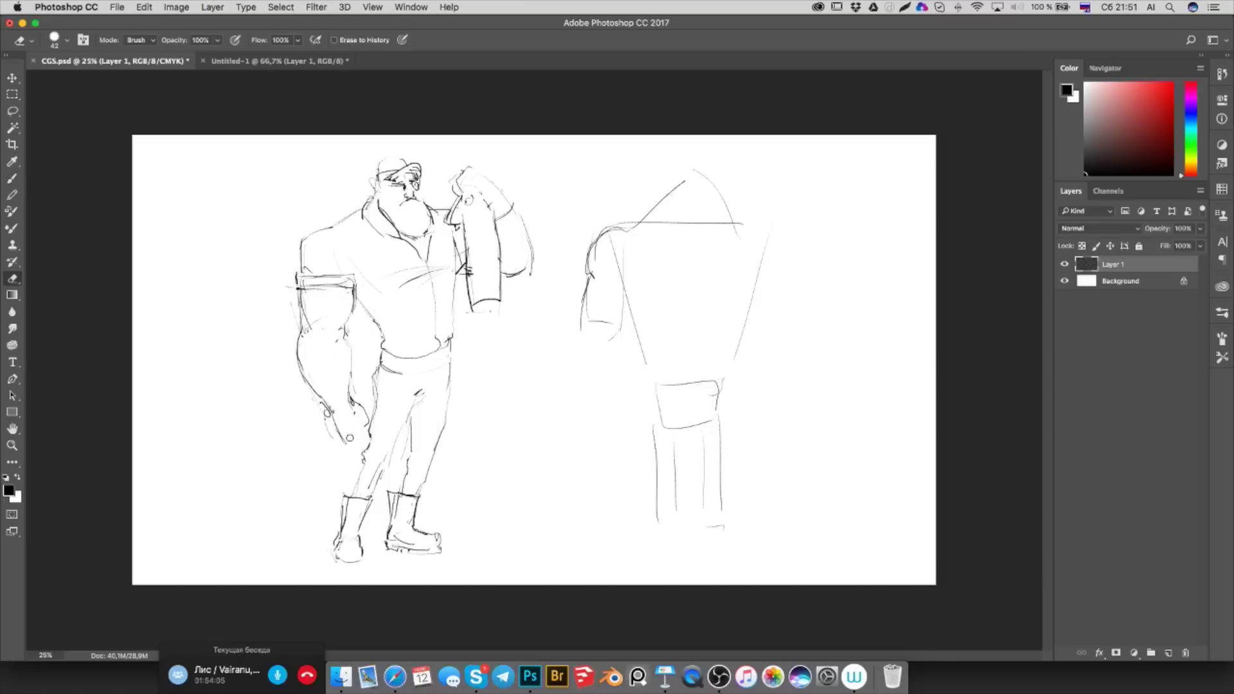
{"action": "left_click_drag", "start_coordinate": [328, 411], "coordinate": [343, 409]}
Brush in the lowered forearm's inner and left edges plus short strokes near the hand
{"action": "key", "text": "b"}
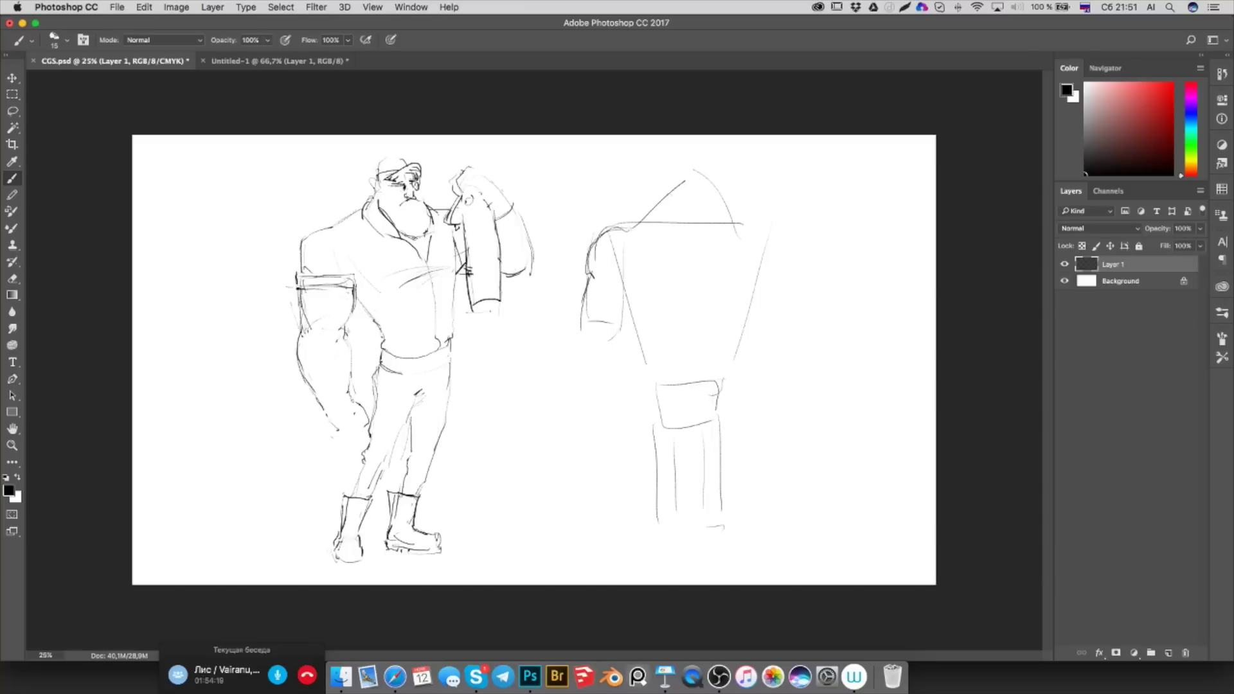
{"action": "left_click_drag", "start_coordinate": [353, 369], "coordinate": [347, 397]}
{"action": "mouse_move", "coordinate": [350, 345]}
{"action": "left_mouse_down"}
{"action": "mouse_move", "coordinate": [347, 388]}
{"action": "mouse_move", "coordinate": [340, 369]}
{"action": "left_mouse_up"}
{"action": "left_click_drag", "start_coordinate": [350, 329], "coordinate": [341, 346]}
{"action": "mouse_move", "coordinate": [359, 437]}
{"action": "left_mouse_down"}
{"action": "mouse_move", "coordinate": [360, 423]}
{"action": "mouse_move", "coordinate": [334, 438]}
{"action": "left_mouse_up"}
{"action": "left_click_drag", "start_coordinate": [362, 422], "coordinate": [383, 440]}
{"action": "mouse_move", "coordinate": [315, 396]}
{"action": "left_mouse_down"}
{"action": "mouse_move", "coordinate": [295, 392]}
{"action": "mouse_move", "coordinate": [391, 462]}
{"action": "mouse_move", "coordinate": [400, 450]}
{"action": "left_mouse_up"}
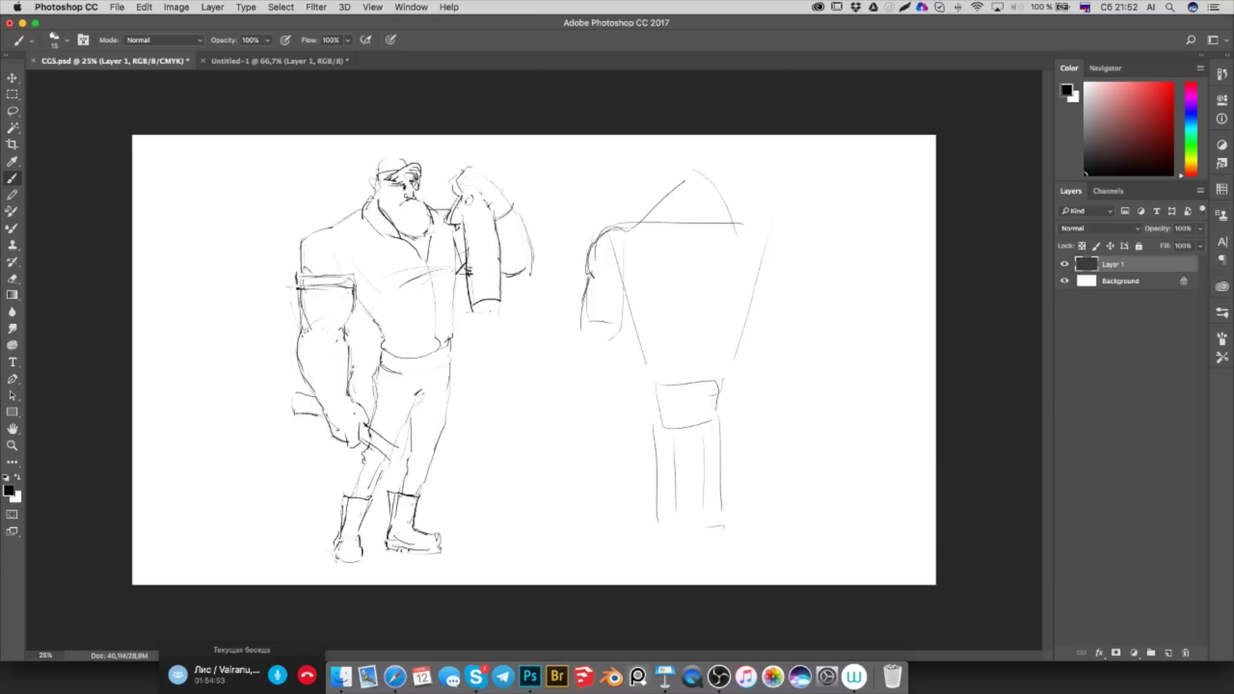
{"action": "key", "text": "l"}
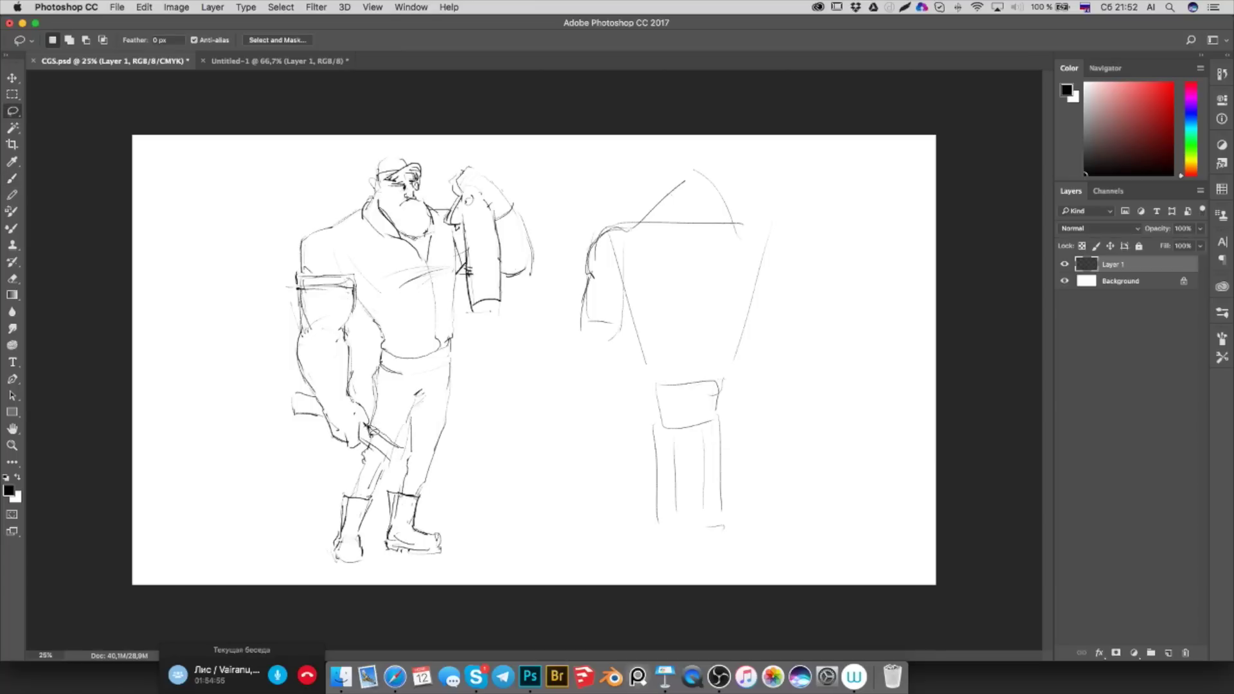
Rotate the lassoed lowered arm about 16° around the shoulder, then erase old lines around the eyes
{"action": "mouse_move", "coordinate": [373, 427]}
{"action": "left_mouse_down"}
{"action": "mouse_move", "coordinate": [346, 252]}
{"action": "mouse_move", "coordinate": [278, 264]}
{"action": "mouse_move", "coordinate": [296, 457]}
{"action": "mouse_move", "coordinate": [406, 455]}
{"action": "left_mouse_up"}
{"action": "key", "text": "ctrl+t"}
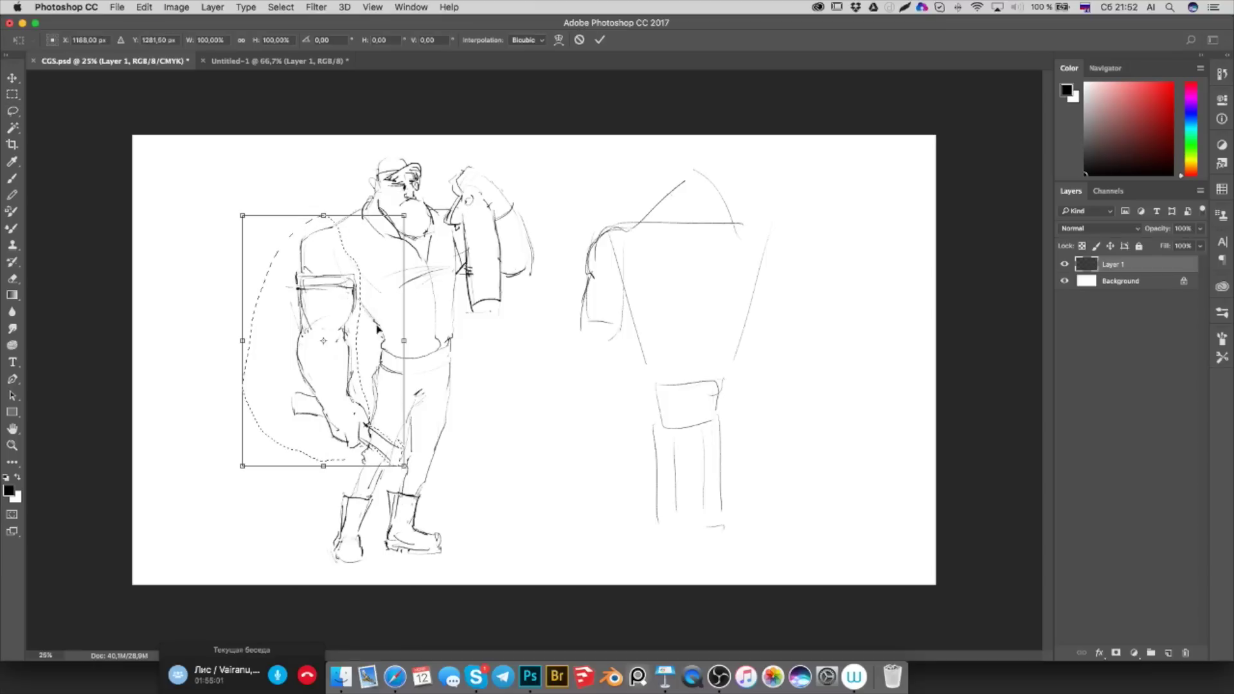
{"action": "mouse_move", "coordinate": [476, 504]}
{"action": "left_mouse_down"}
{"action": "mouse_move", "coordinate": [429, 480]}
{"action": "mouse_move", "coordinate": [392, 483]}
{"action": "left_mouse_up"}
{"action": "key", "text": "ctrl+z"}
{"action": "left_click", "coordinate": [336, 249], "text": "alt"}
{"action": "left_click_drag", "start_coordinate": [448, 499], "coordinate": [380, 487]}
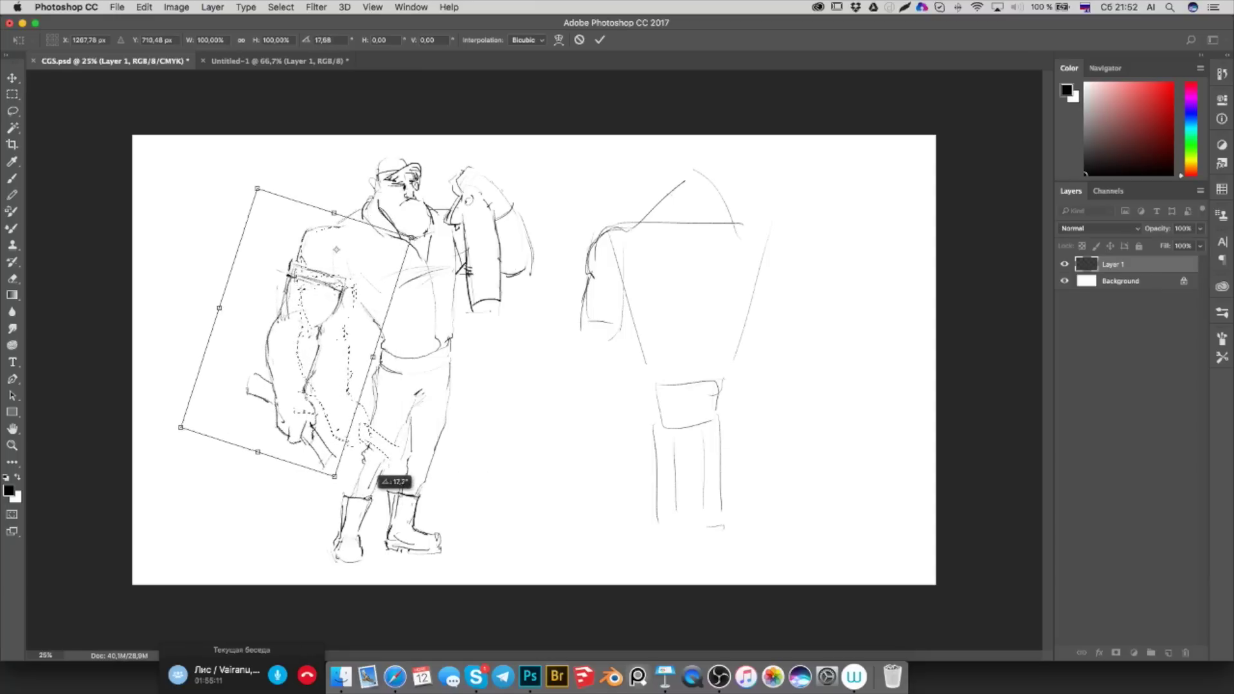
{"action": "left_click_drag", "start_coordinate": [380, 487], "coordinate": [397, 488]}
{"action": "key", "text": "Return"}
{"action": "key", "text": "ctrl+d"}
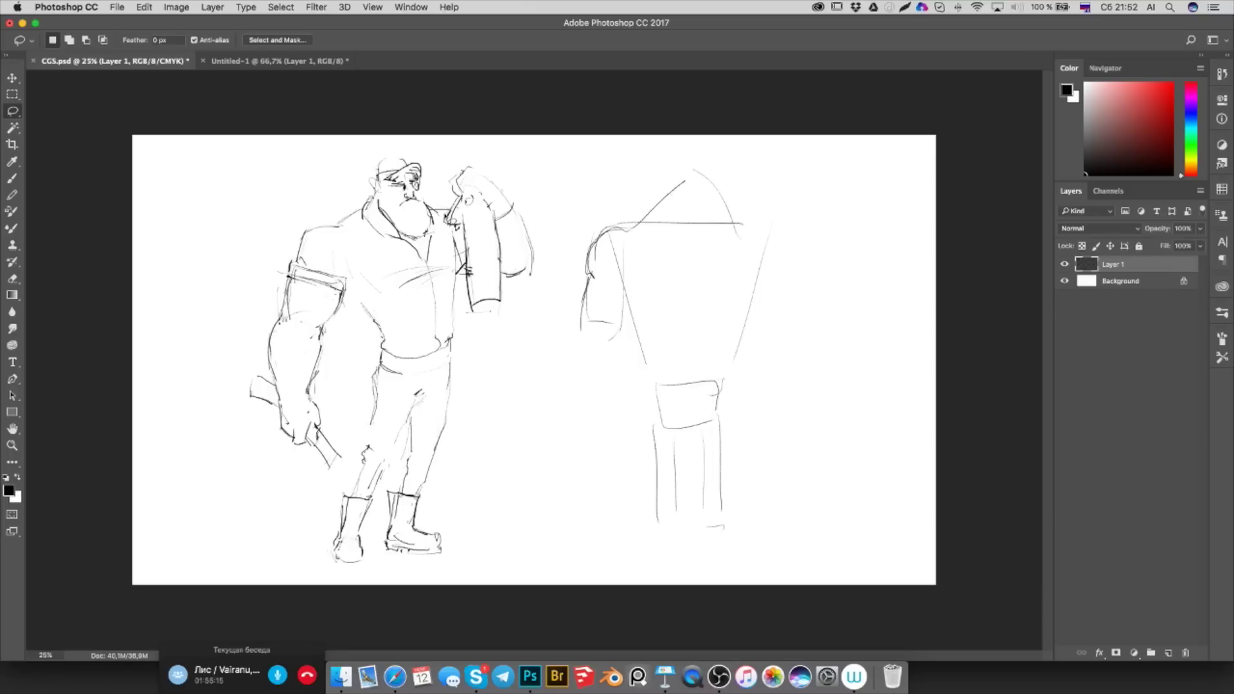
{"action": "key", "text": "e"}
{"action": "left_click_drag", "start_coordinate": [414, 183], "coordinate": [377, 200]}
Outline the top of the cap and add strokes around the cap and head
{"action": "key", "text": "b"}
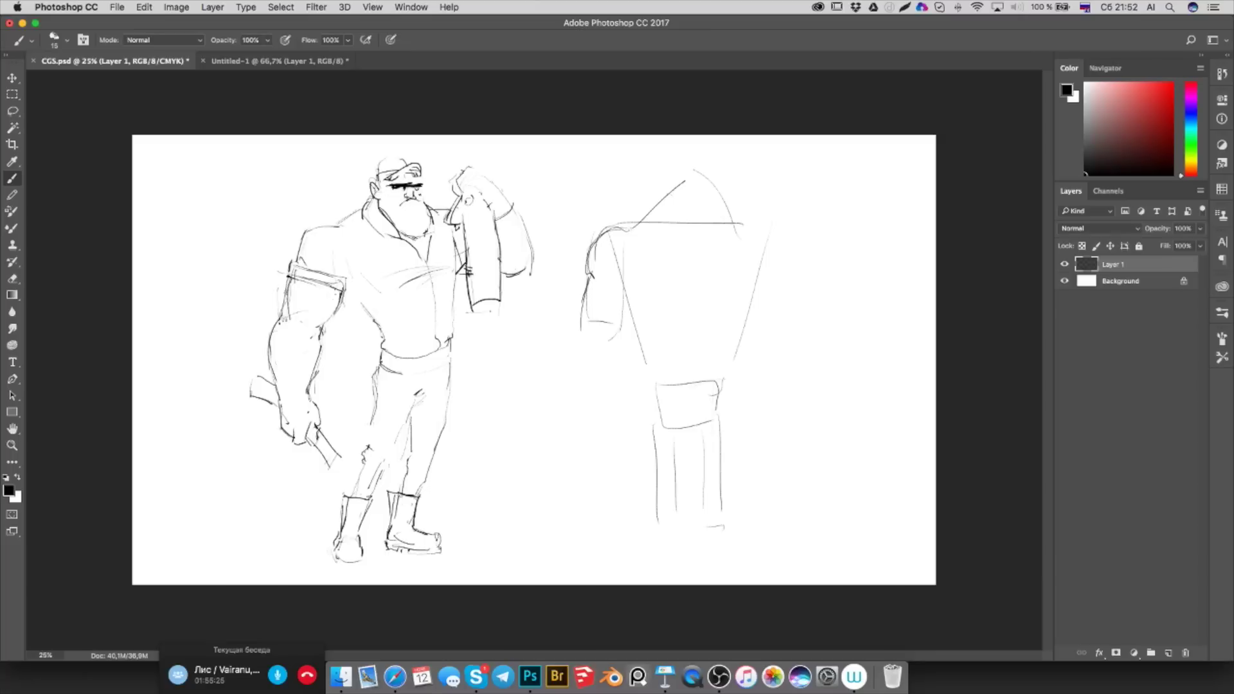
{"action": "left_click_drag", "start_coordinate": [396, 160], "coordinate": [416, 169]}
{"action": "mouse_move", "coordinate": [389, 154]}
{"action": "left_mouse_down"}
{"action": "mouse_move", "coordinate": [395, 167]}
{"action": "mouse_move", "coordinate": [394, 153]}
{"action": "mouse_move", "coordinate": [371, 185]}
{"action": "left_mouse_up"}
Sketch the hand and axe handle, then draw a wedge-shaped axe blade below the hand
{"action": "mouse_move", "coordinate": [309, 458]}
{"action": "left_mouse_down"}
{"action": "mouse_move", "coordinate": [328, 424]}
{"action": "mouse_move", "coordinate": [336, 446]}
{"action": "left_mouse_up"}
{"action": "key", "text": "e"}
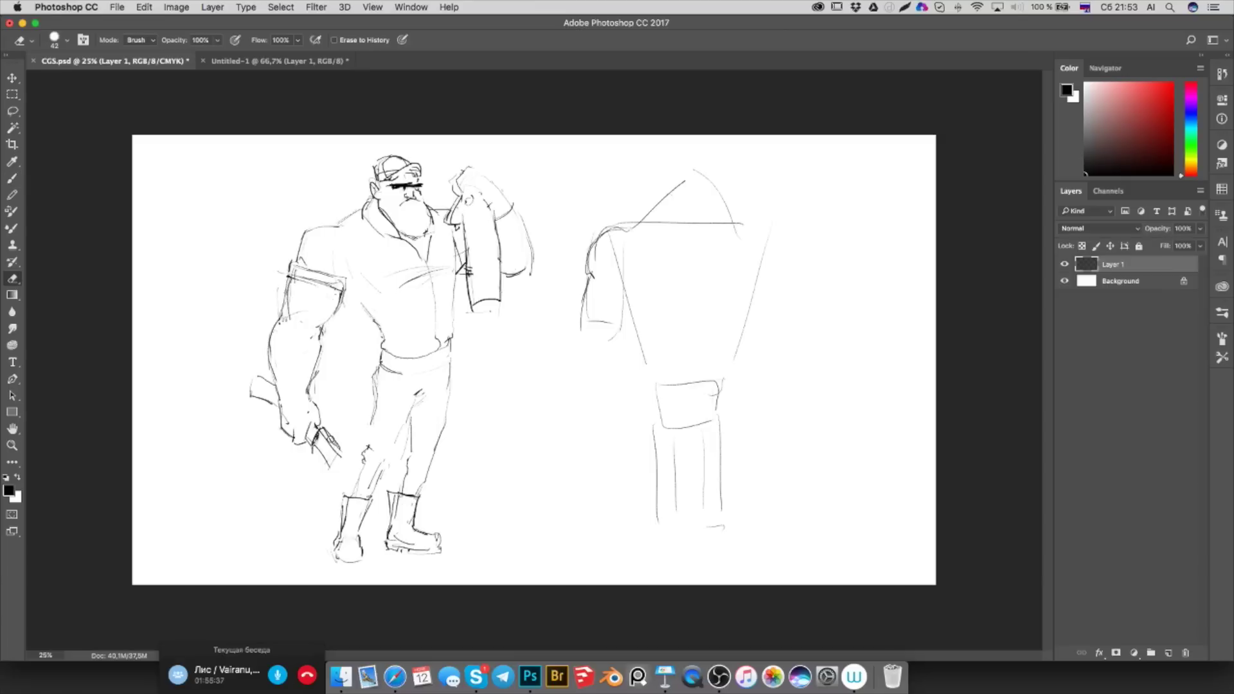
{"action": "mouse_move", "coordinate": [322, 437]}
{"action": "left_mouse_down"}
{"action": "mouse_move", "coordinate": [313, 458]}
{"action": "mouse_move", "coordinate": [333, 457]}
{"action": "mouse_move", "coordinate": [327, 467]}
{"action": "left_mouse_up"}
{"action": "key", "text": "b"}
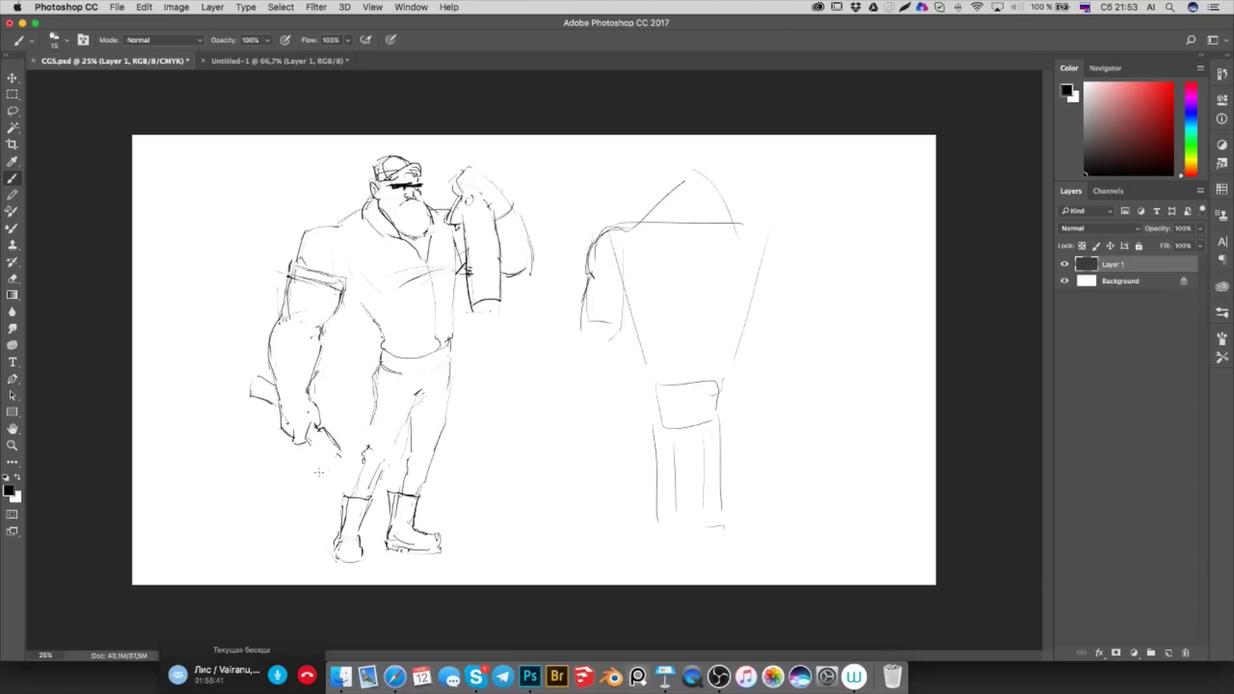
{"action": "left_click_drag", "start_coordinate": [333, 452], "coordinate": [313, 518]}
{"action": "left_click_drag", "start_coordinate": [306, 452], "coordinate": [291, 481]}
{"action": "left_click_drag", "start_coordinate": [284, 481], "coordinate": [314, 520]}
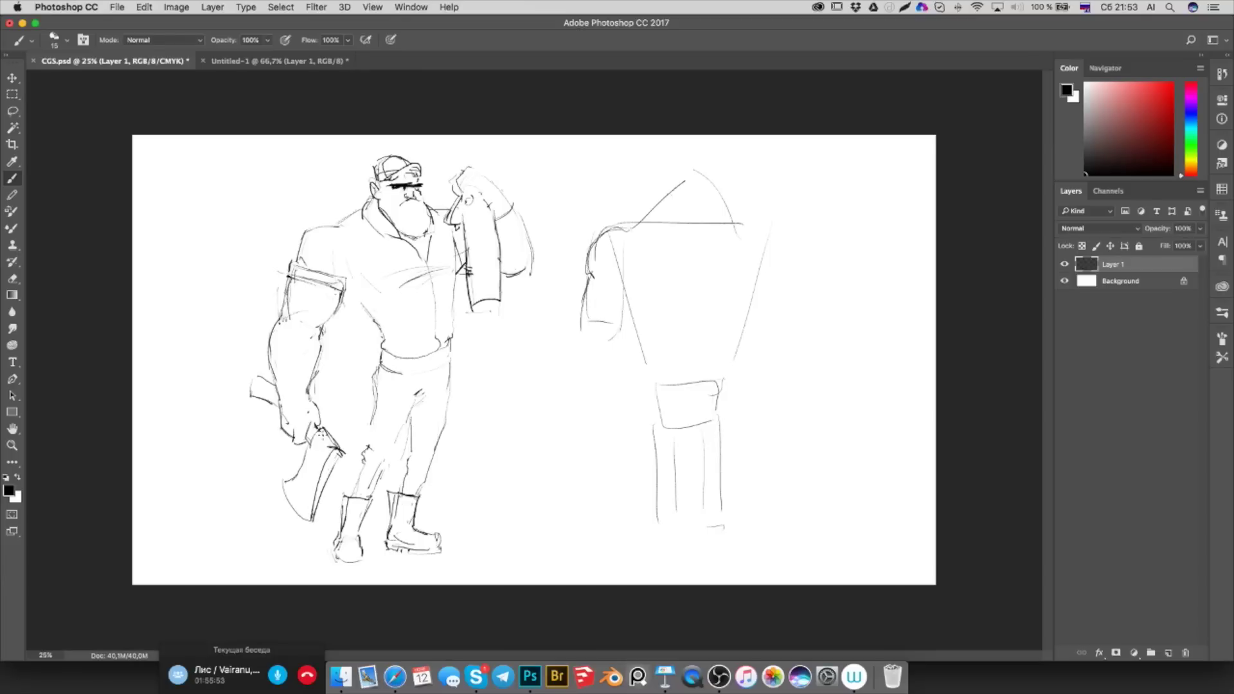
Erase part of the blade lines, darken the handle and blade's right edge, and join the hand to the handle
{"action": "key", "text": "e"}
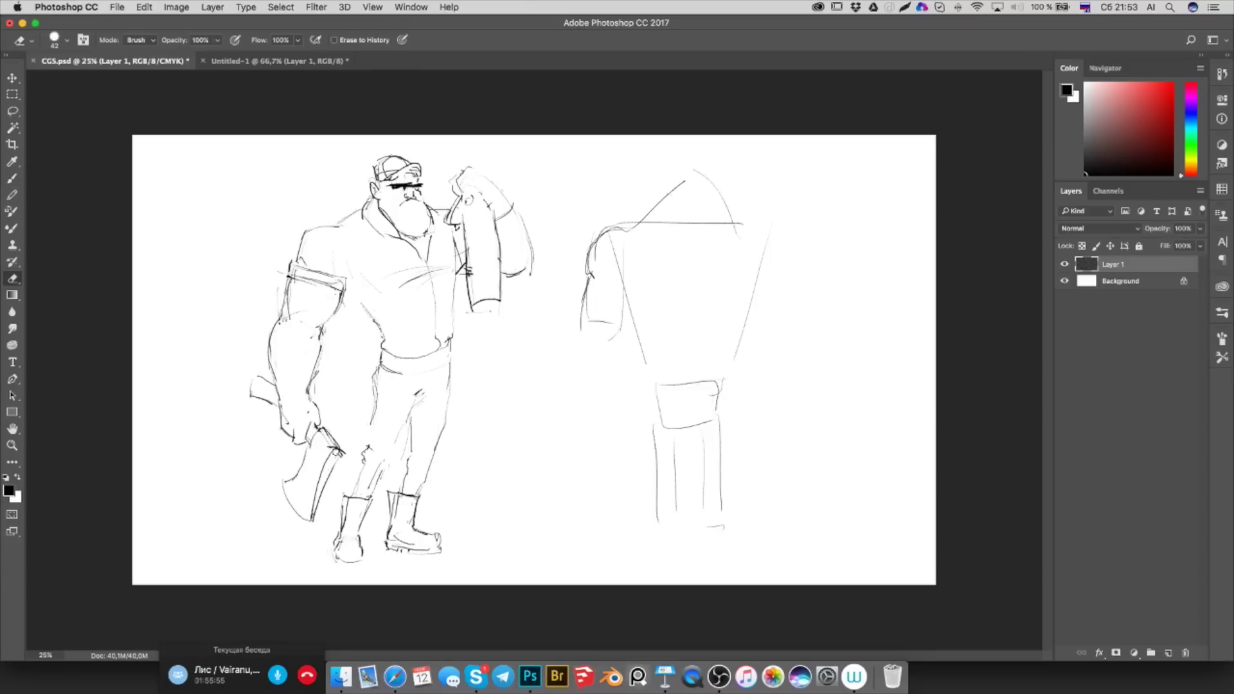
{"action": "left_click_drag", "start_coordinate": [333, 454], "coordinate": [320, 484]}
{"action": "key", "text": "b"}
{"action": "left_click_drag", "start_coordinate": [327, 450], "coordinate": [313, 483]}
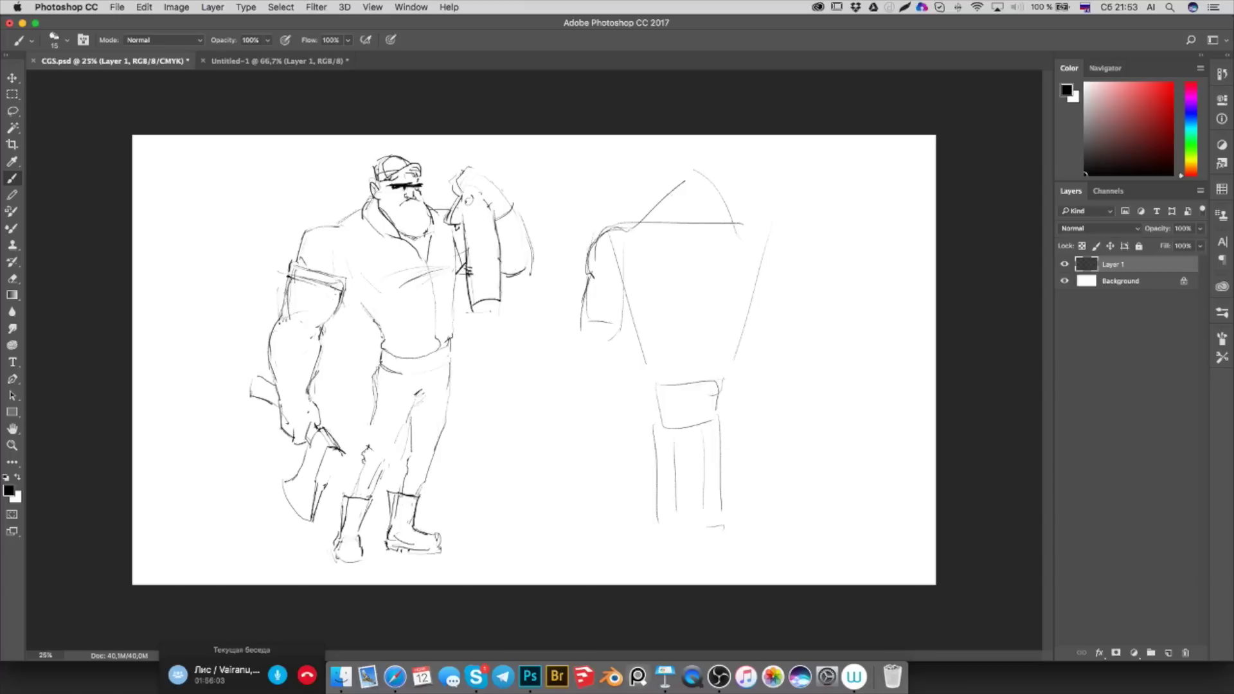
{"action": "left_click_drag", "start_coordinate": [343, 456], "coordinate": [329, 481]}
{"action": "left_click_drag", "start_coordinate": [322, 429], "coordinate": [314, 443]}
Hatch the inside of the axe blade and rework its bottom curve
{"action": "key", "text": "e"}
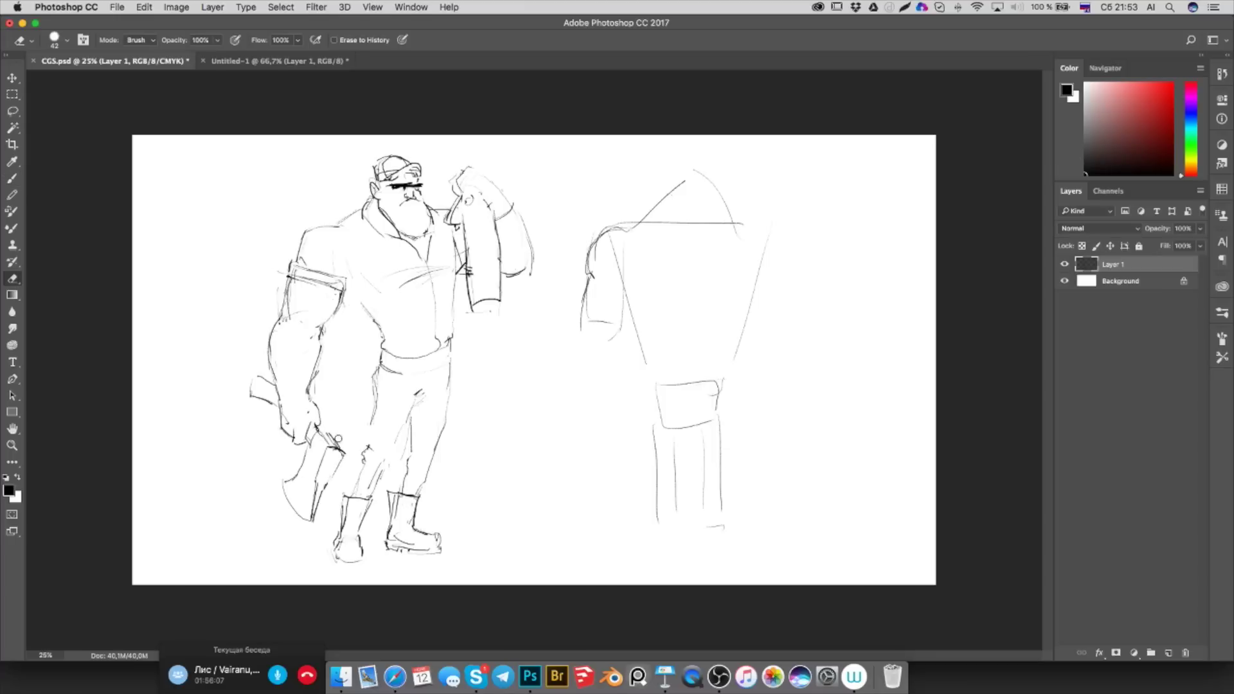
{"action": "key", "text": "b"}
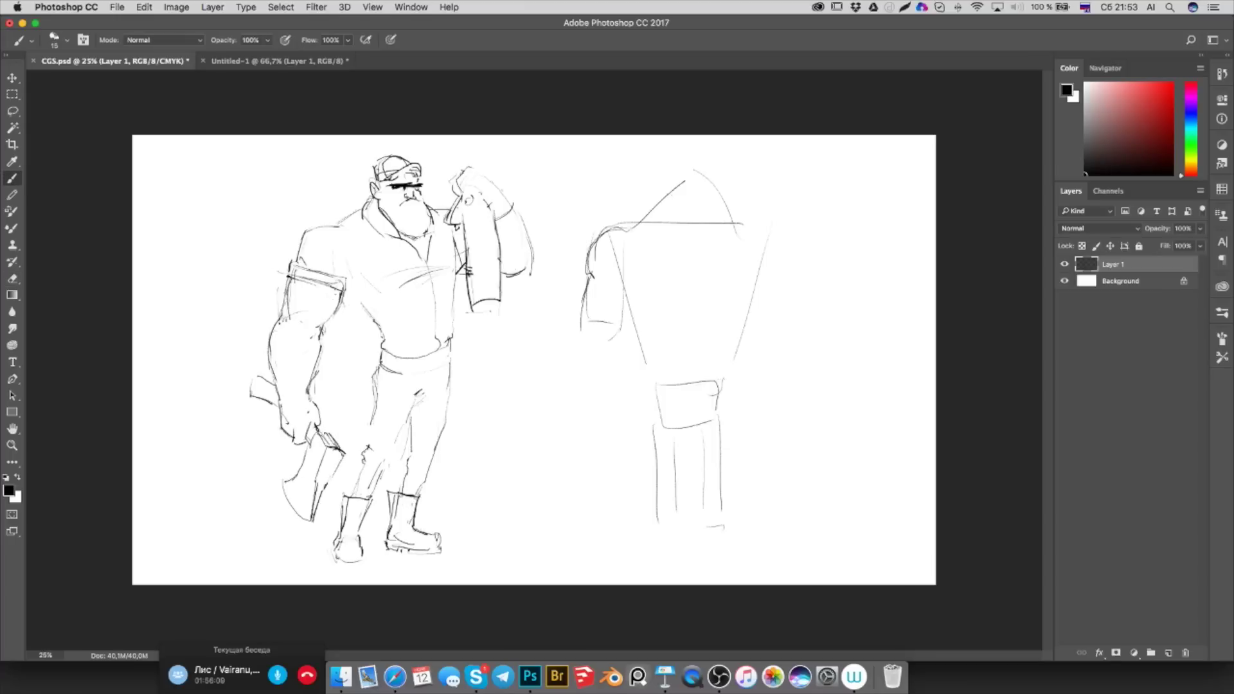
{"action": "left_click_drag", "start_coordinate": [305, 454], "coordinate": [290, 481]}
{"action": "left_click_drag", "start_coordinate": [285, 500], "coordinate": [309, 525]}
{"action": "key", "text": "e"}
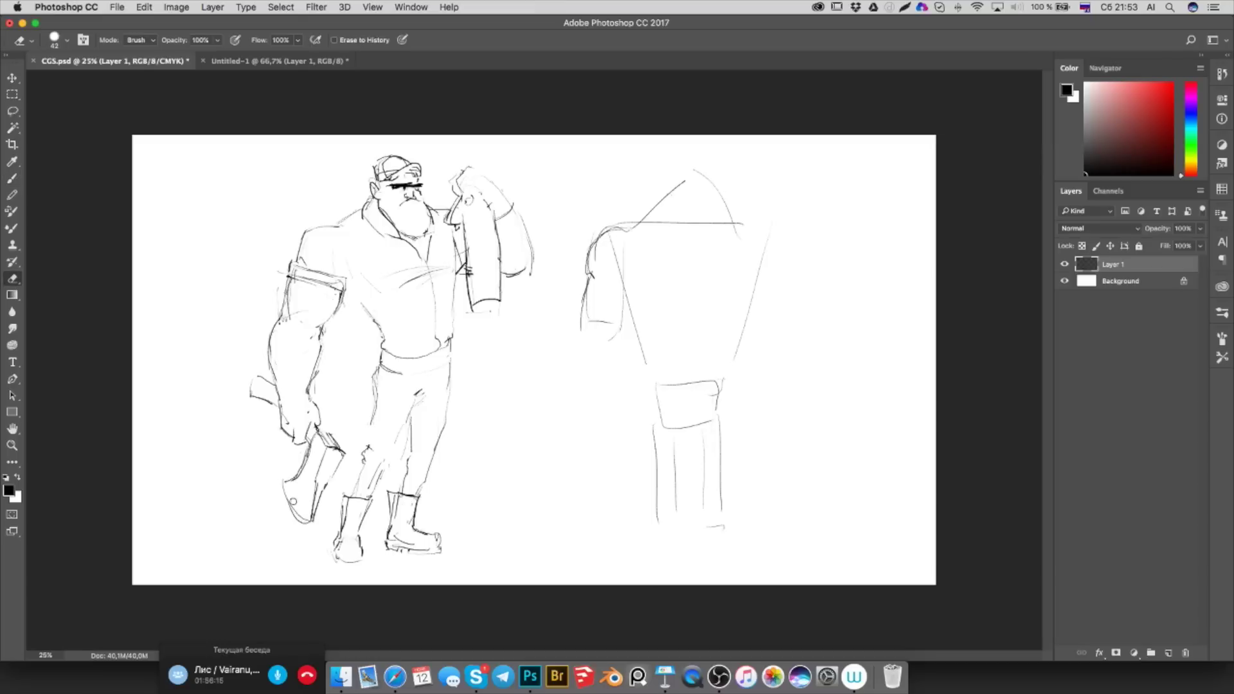
{"action": "left_click_drag", "start_coordinate": [302, 518], "coordinate": [289, 489]}
Draw a U-shaped mark on the axe handle, then open and dismiss the Edit menu
{"action": "key", "text": "b"}
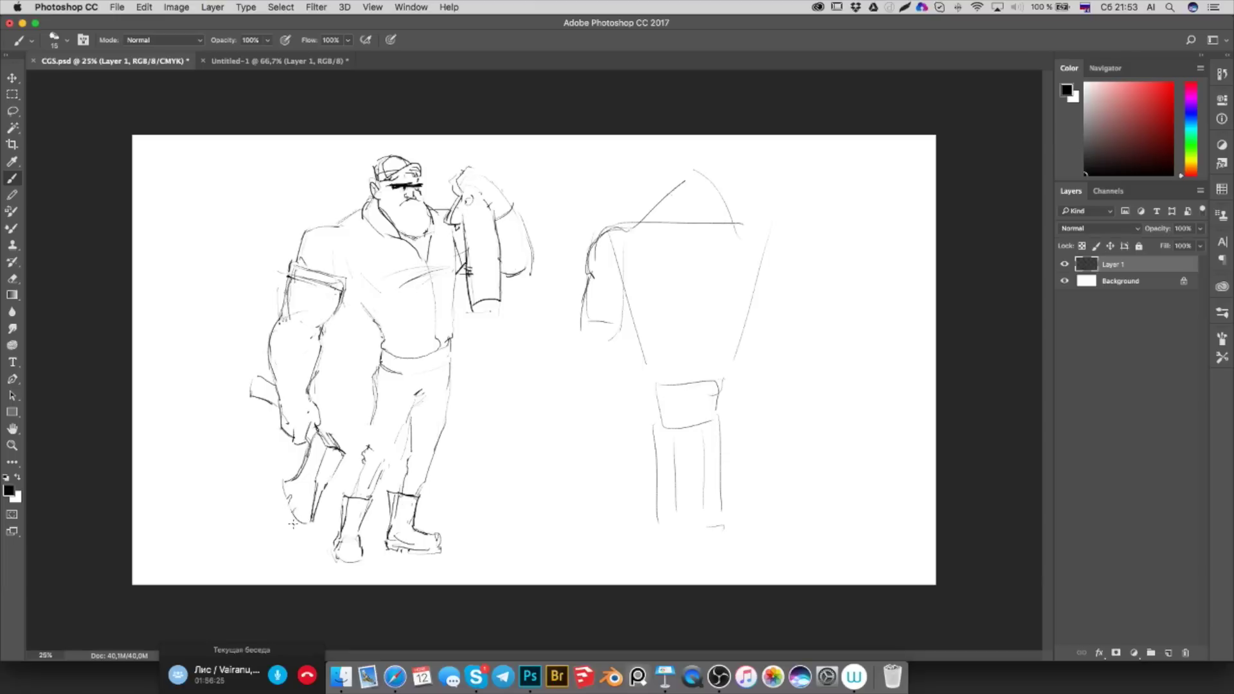
{"action": "key", "text": "e"}
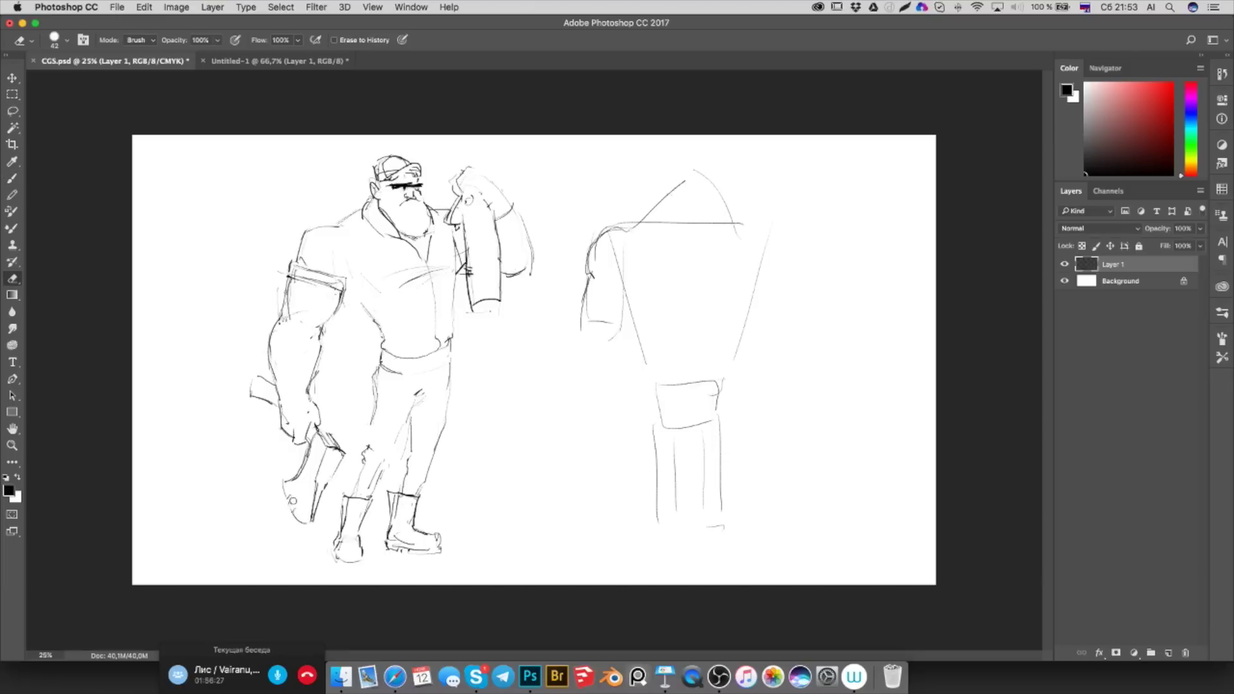
{"action": "key", "text": "b"}
{"action": "left_click_drag", "start_coordinate": [333, 451], "coordinate": [308, 492]}
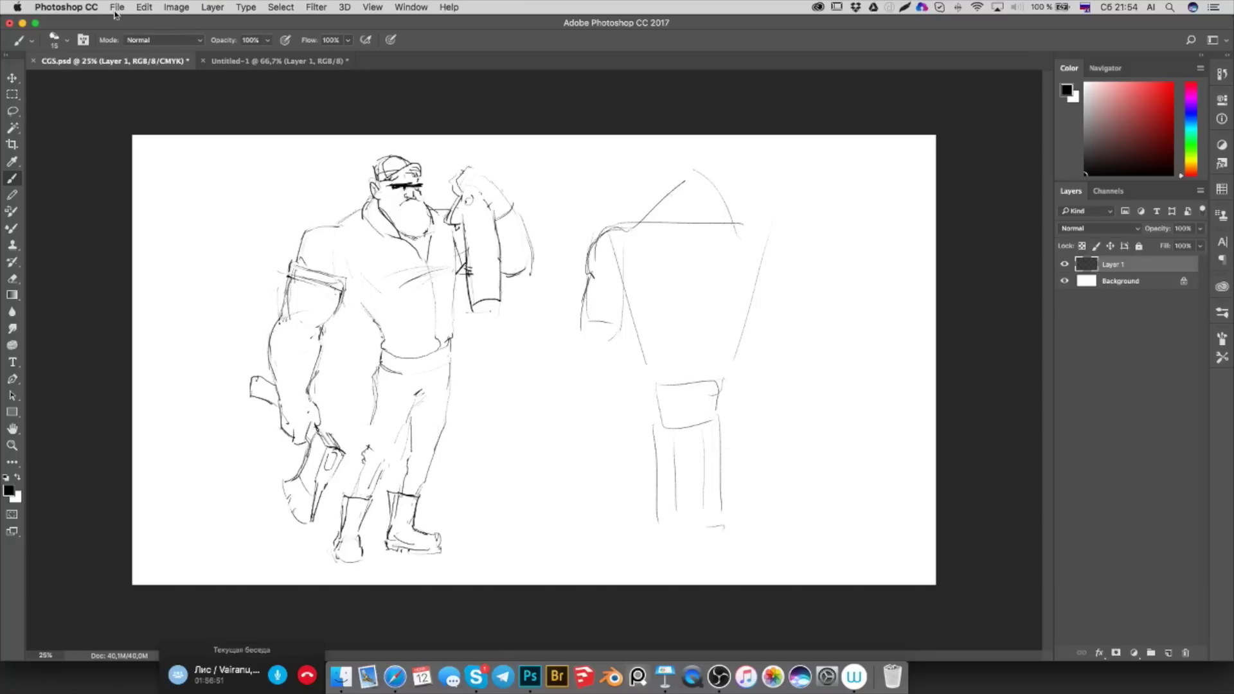
{"action": "left_click", "coordinate": [147, 8]}
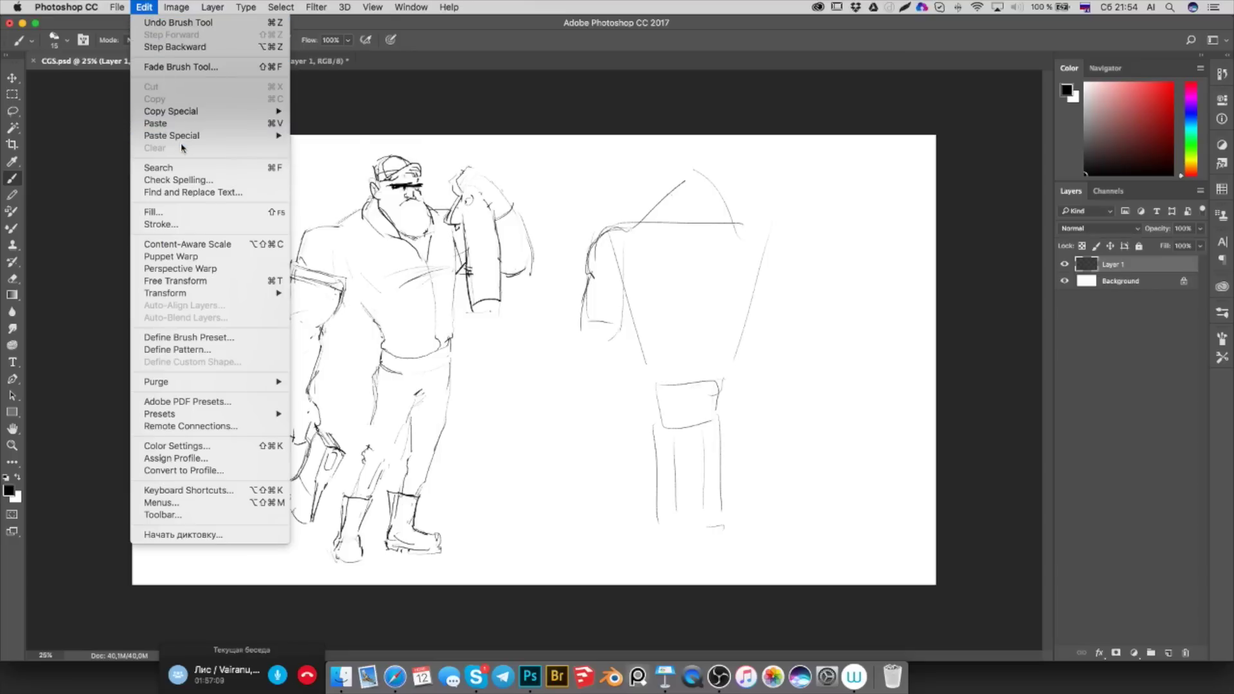
{"action": "left_click", "coordinate": [388, 120]}
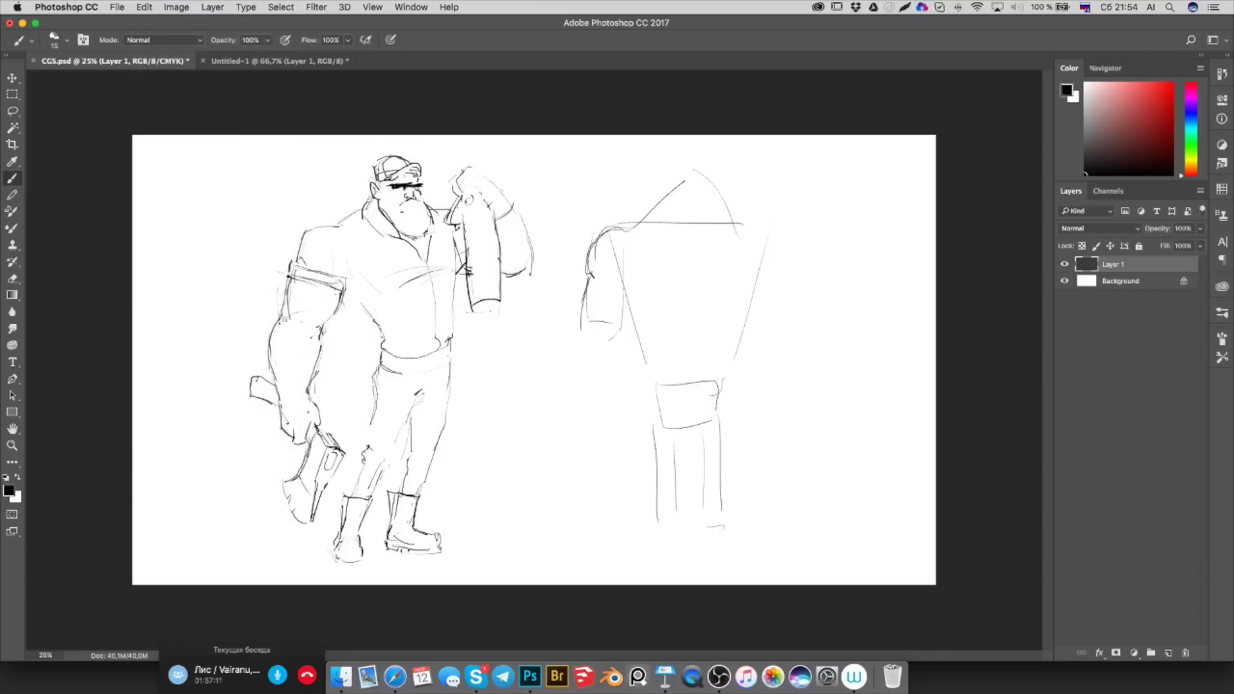
Flip the whole sketch layer horizontally with Free Transform
{"action": "key", "text": "ctrl+t"}
{"action": "right_click", "coordinate": [429, 318]}
{"action": "left_click", "coordinate": [498, 476]}
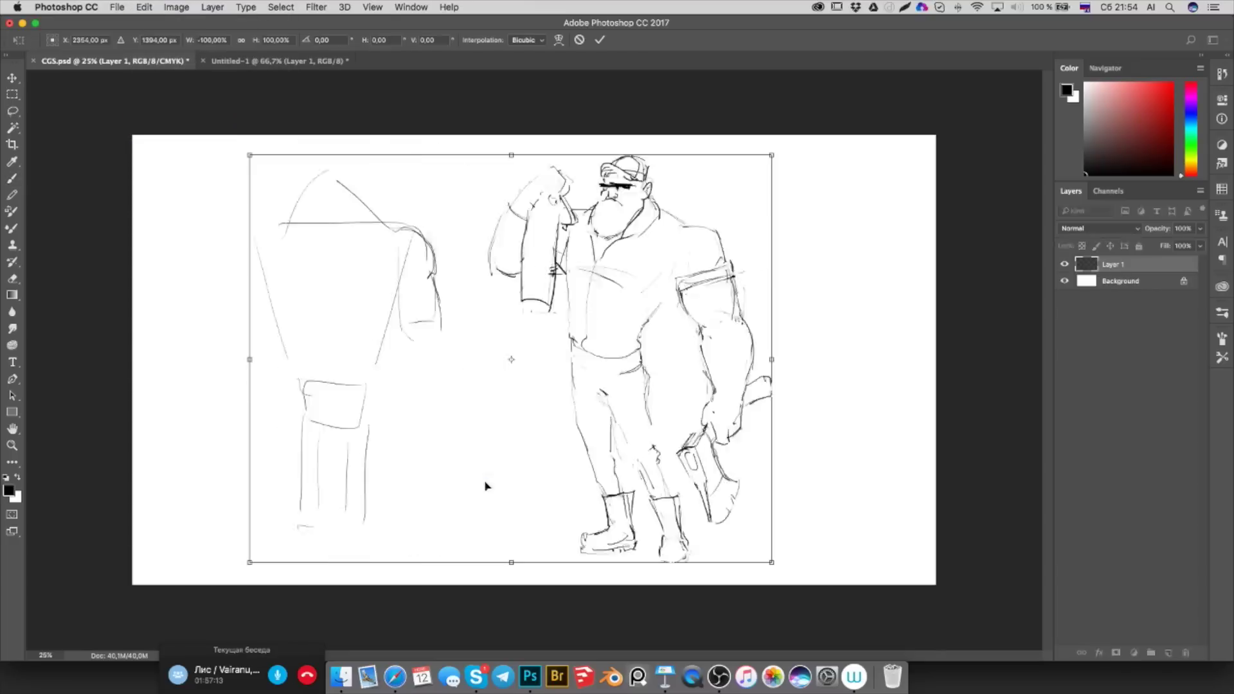
{"action": "key", "text": "Return"}
Add trouser strokes, redraw the sleeve line down to the cuff, and draw the towel's left edge
{"action": "left_click_drag", "start_coordinate": [594, 391], "coordinate": [610, 408]}
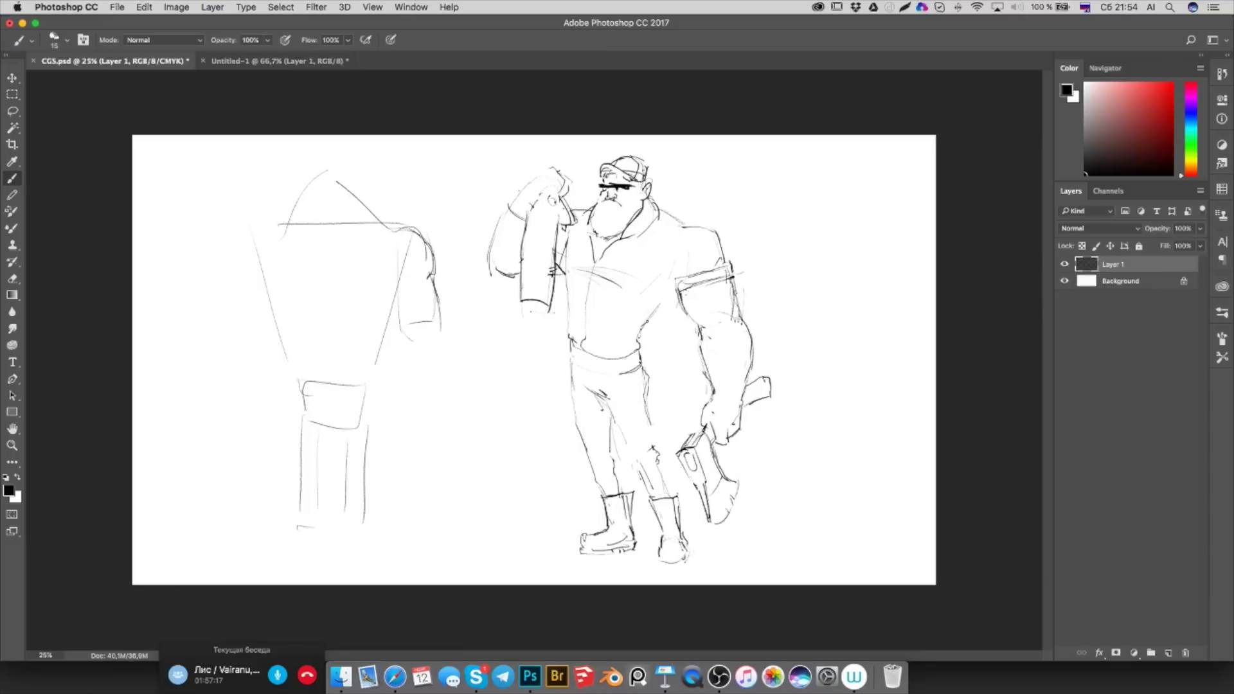
{"action": "left_click_drag", "start_coordinate": [623, 391], "coordinate": [638, 382]}
{"action": "key", "text": "e"}
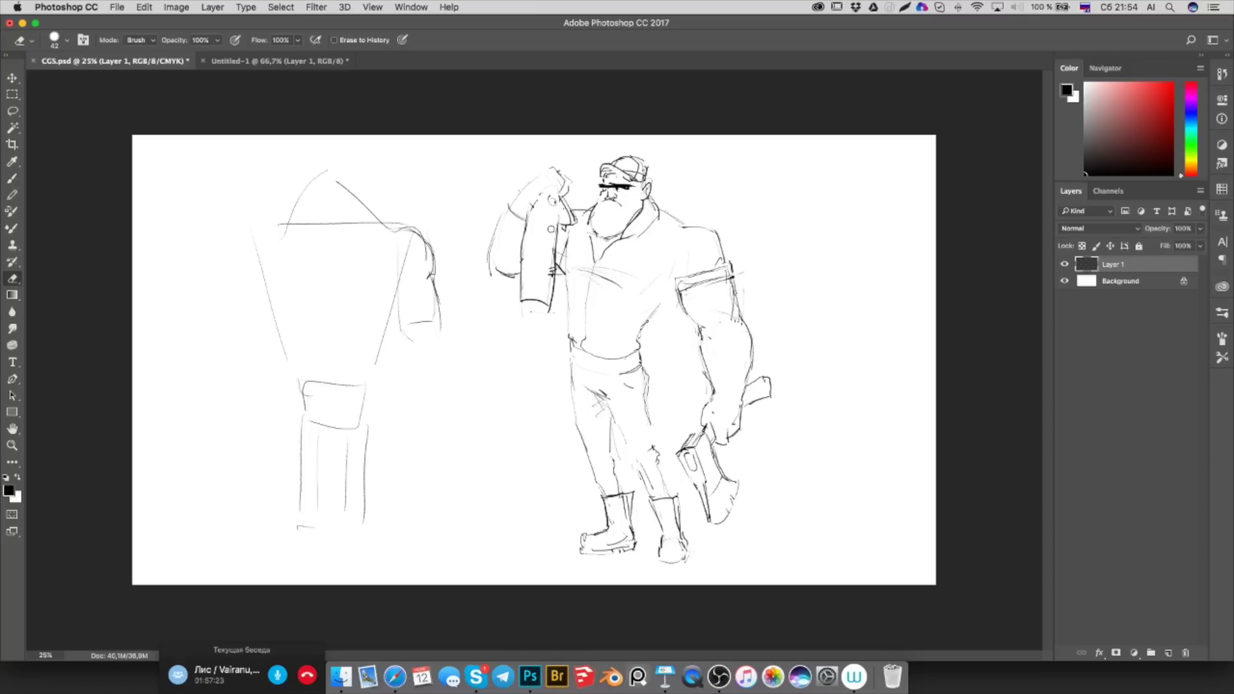
{"action": "mouse_move", "coordinate": [552, 311]}
{"action": "left_mouse_down"}
{"action": "mouse_move", "coordinate": [548, 241]}
{"action": "mouse_move", "coordinate": [521, 270]}
{"action": "mouse_move", "coordinate": [520, 302]}
{"action": "left_mouse_up"}
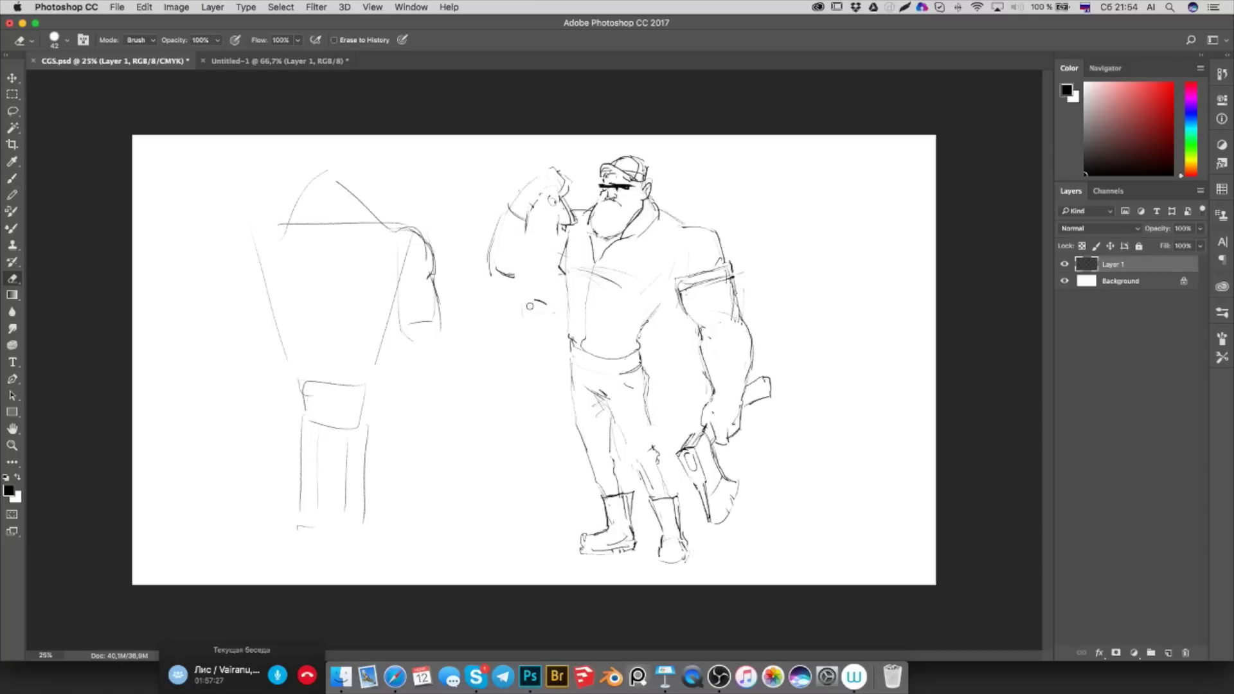
{"action": "key", "text": "b"}
{"action": "mouse_move", "coordinate": [559, 249]}
{"action": "left_mouse_down"}
{"action": "mouse_move", "coordinate": [562, 314]}
{"action": "mouse_move", "coordinate": [526, 328]}
{"action": "left_mouse_up"}
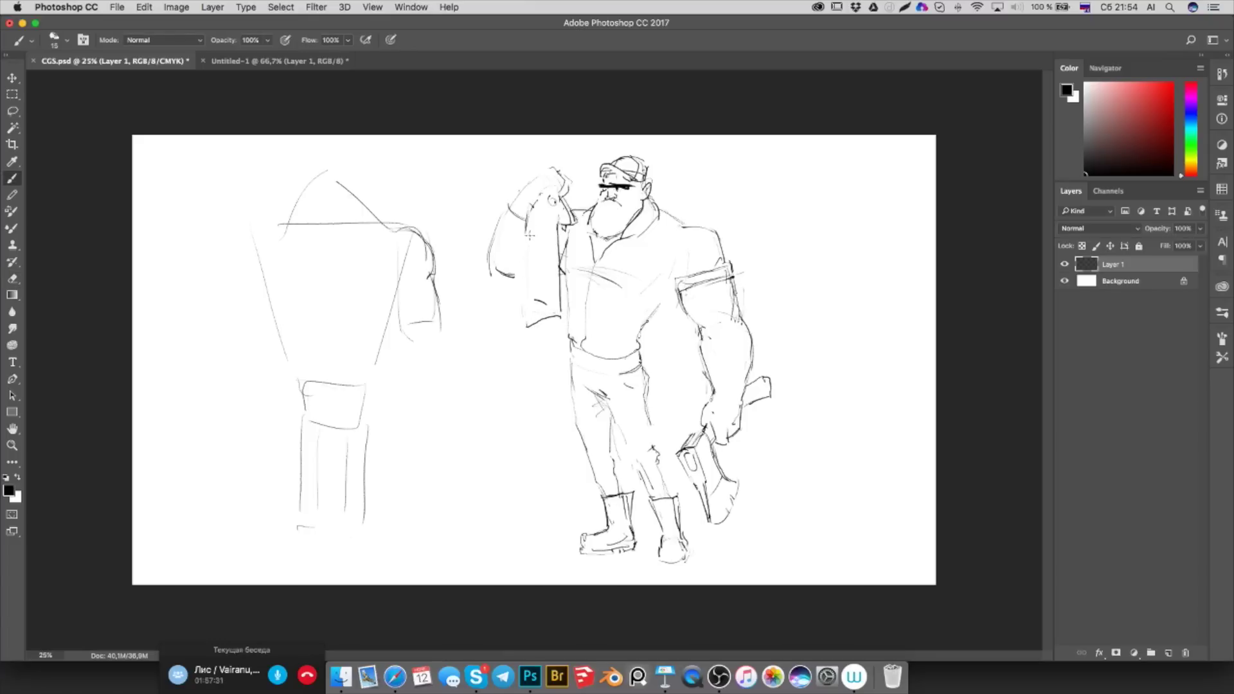
{"action": "left_click_drag", "start_coordinate": [525, 231], "coordinate": [527, 331]}
{"action": "key", "text": "ctrl+z"}
{"action": "mouse_move", "coordinate": [524, 221]}
{"action": "left_mouse_down"}
{"action": "mouse_move", "coordinate": [521, 330]}
{"action": "mouse_move", "coordinate": [563, 317]}
{"action": "mouse_move", "coordinate": [559, 278]}
{"action": "left_mouse_up"}
Clean up the face and nose lines and redraw the sleeve's bottom curve
{"action": "key", "text": "e"}
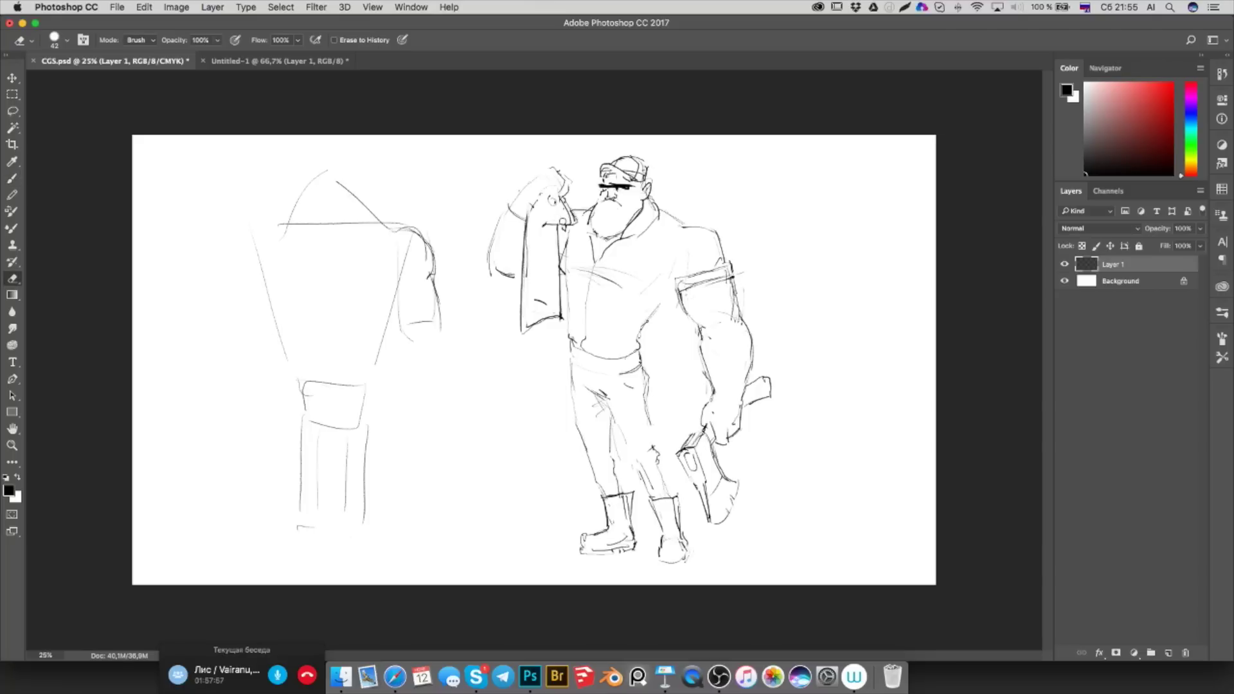
{"action": "mouse_move", "coordinate": [564, 210]}
{"action": "left_mouse_down"}
{"action": "mouse_move", "coordinate": [573, 223]}
{"action": "mouse_move", "coordinate": [562, 205]}
{"action": "left_mouse_up"}
{"action": "key", "text": "b"}
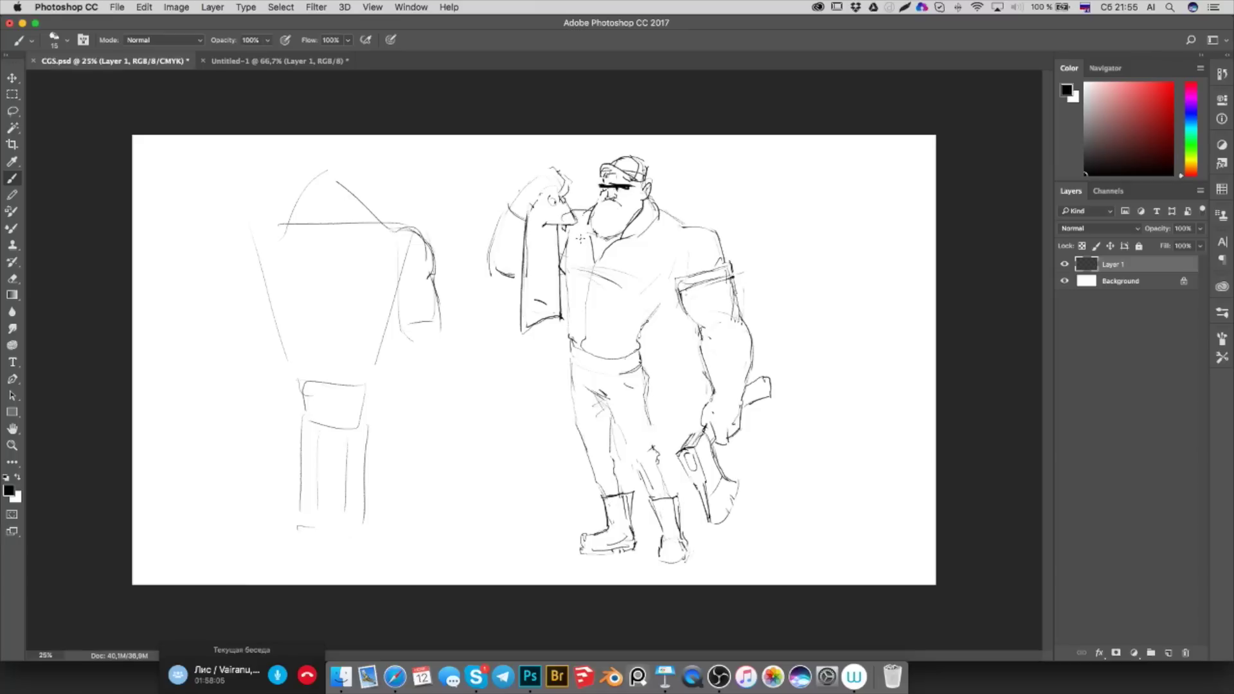
{"action": "key", "text": "e"}
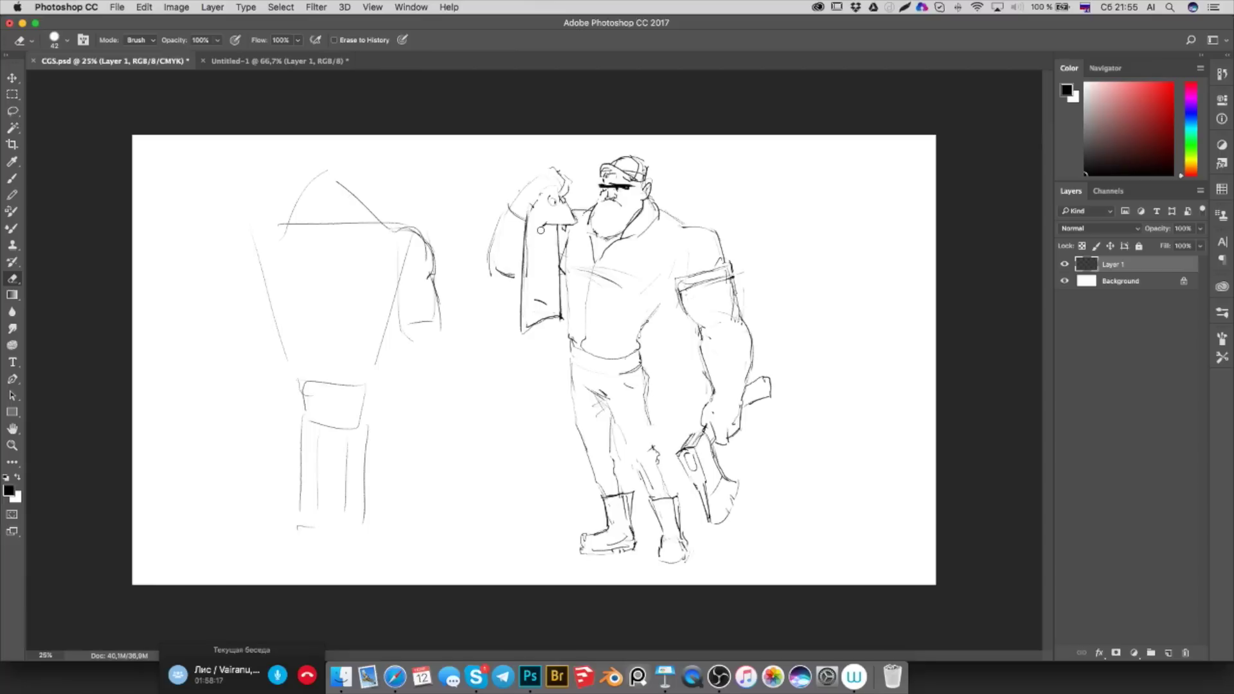
{"action": "left_click_drag", "start_coordinate": [508, 268], "coordinate": [503, 273]}
{"action": "key", "text": "b"}
{"action": "left_click_drag", "start_coordinate": [491, 275], "coordinate": [518, 280]}
{"action": "left_click_drag", "start_coordinate": [507, 226], "coordinate": [516, 240]}
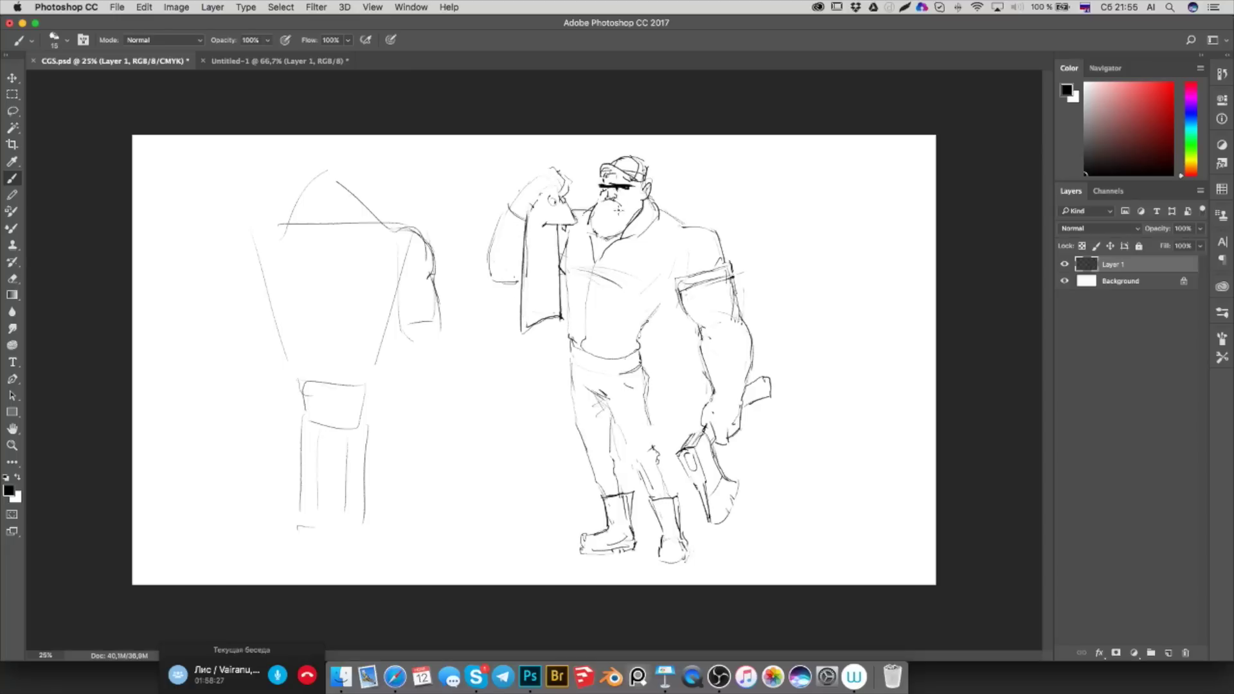
Erase the dark eye strokes, add fold lines inside the towel, and create a new layer
{"action": "key", "text": "e"}
{"action": "mouse_move", "coordinate": [615, 185]}
{"action": "left_mouse_down"}
{"action": "mouse_move", "coordinate": [631, 187]}
{"action": "mouse_move", "coordinate": [617, 184]}
{"action": "left_mouse_up"}
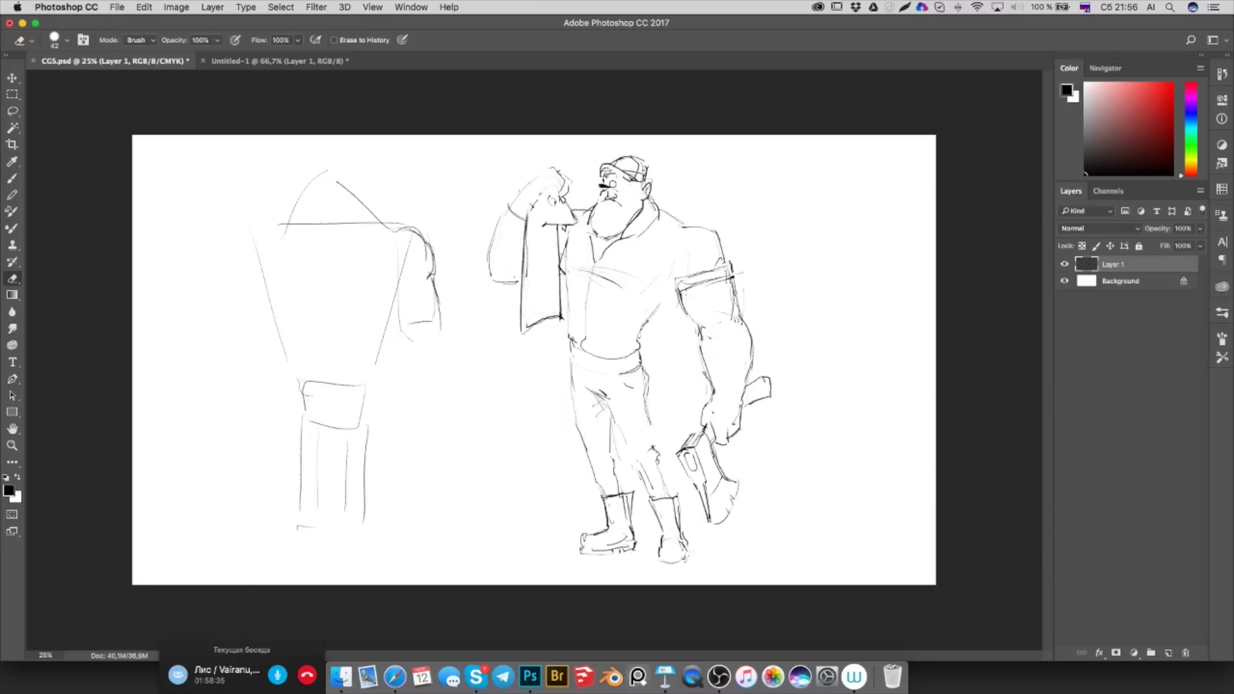
{"action": "key", "text": "b"}
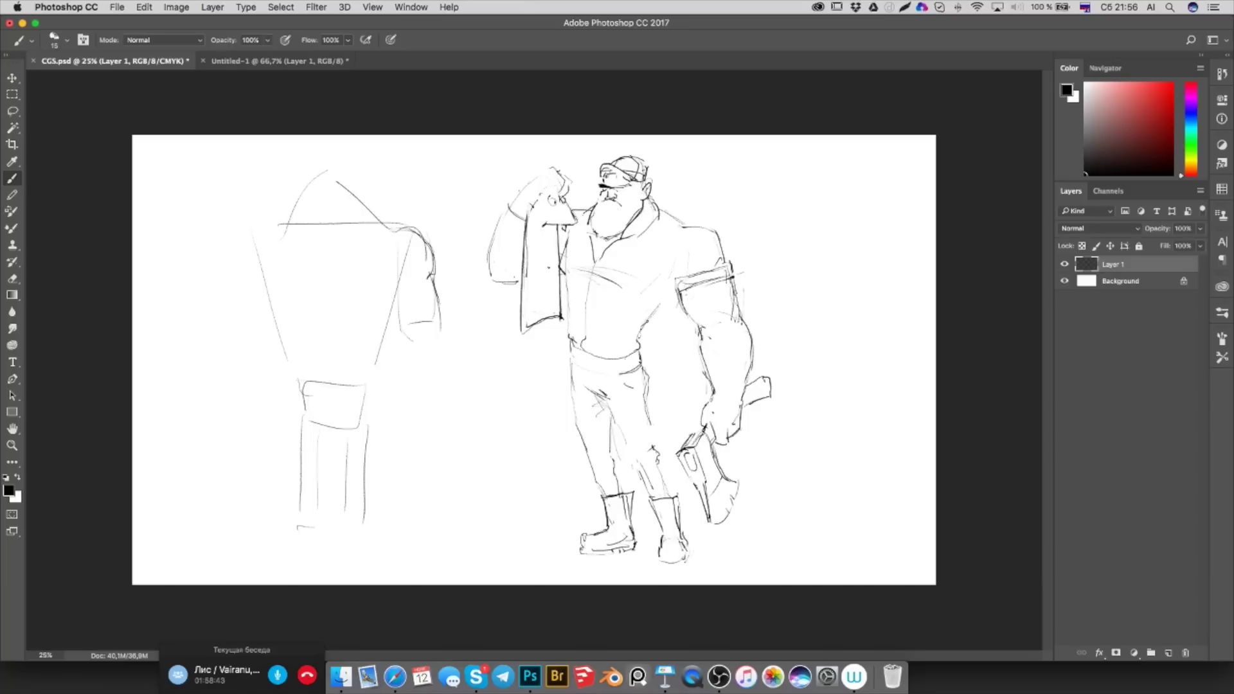
{"action": "left_click_drag", "start_coordinate": [528, 256], "coordinate": [536, 293]}
{"action": "left_click", "coordinate": [1168, 653]}
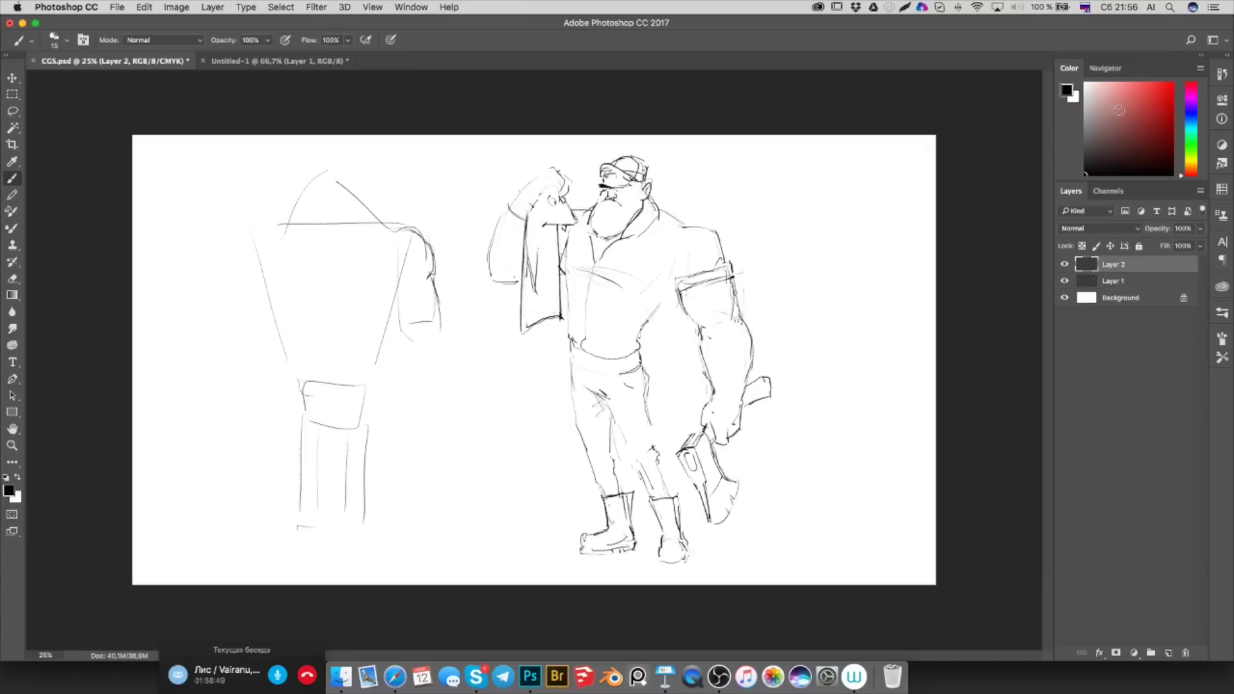
Set the Color panel to display HSB sliders
{"action": "left_click", "coordinate": [1202, 69]}
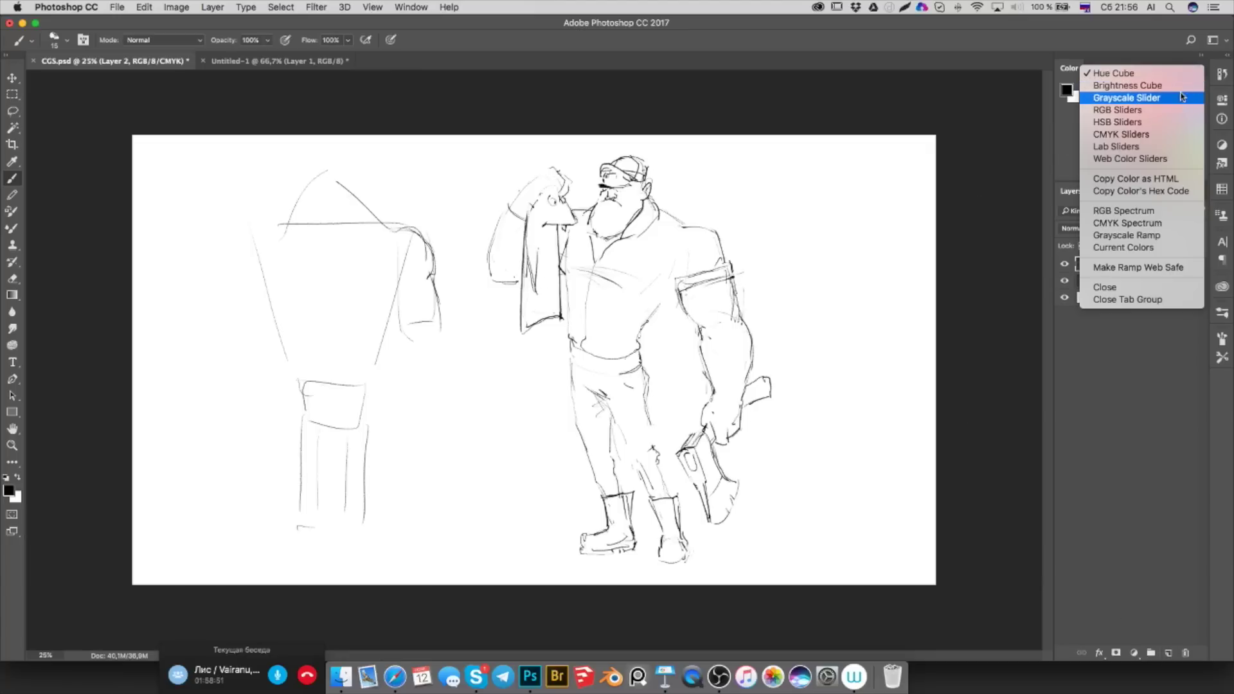
{"action": "left_click", "coordinate": [1173, 111]}
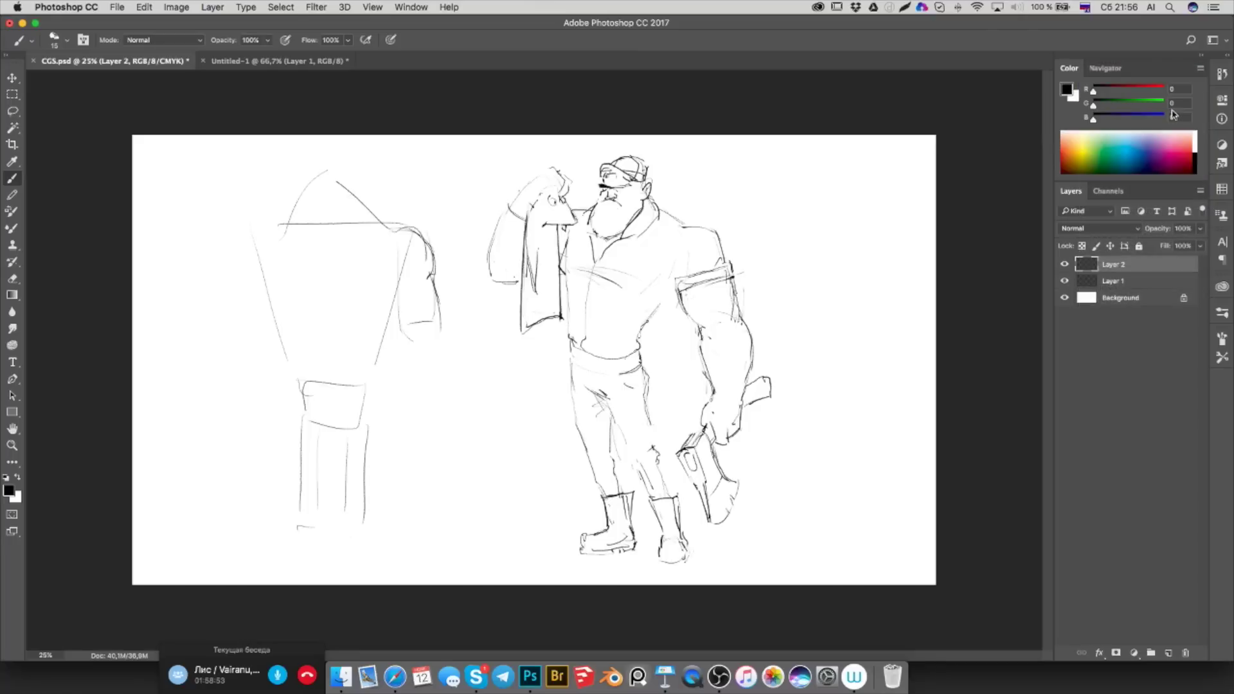
{"action": "left_click", "coordinate": [1200, 68]}
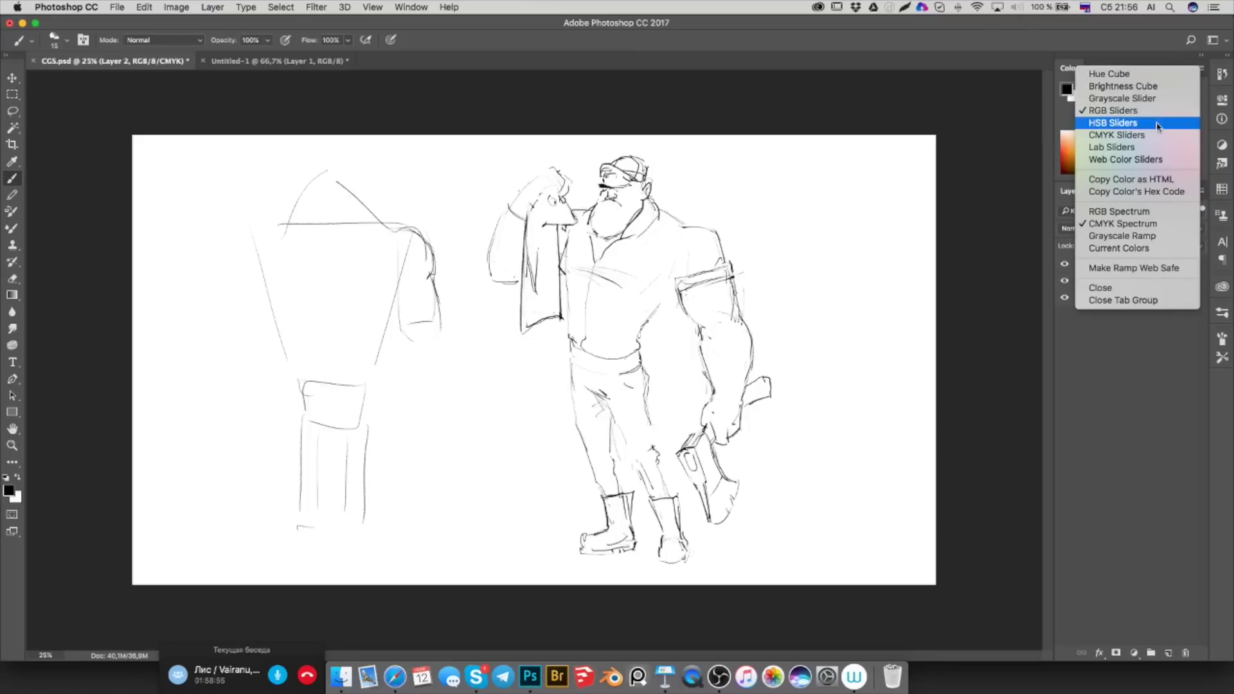
{"action": "left_click", "coordinate": [1157, 122]}
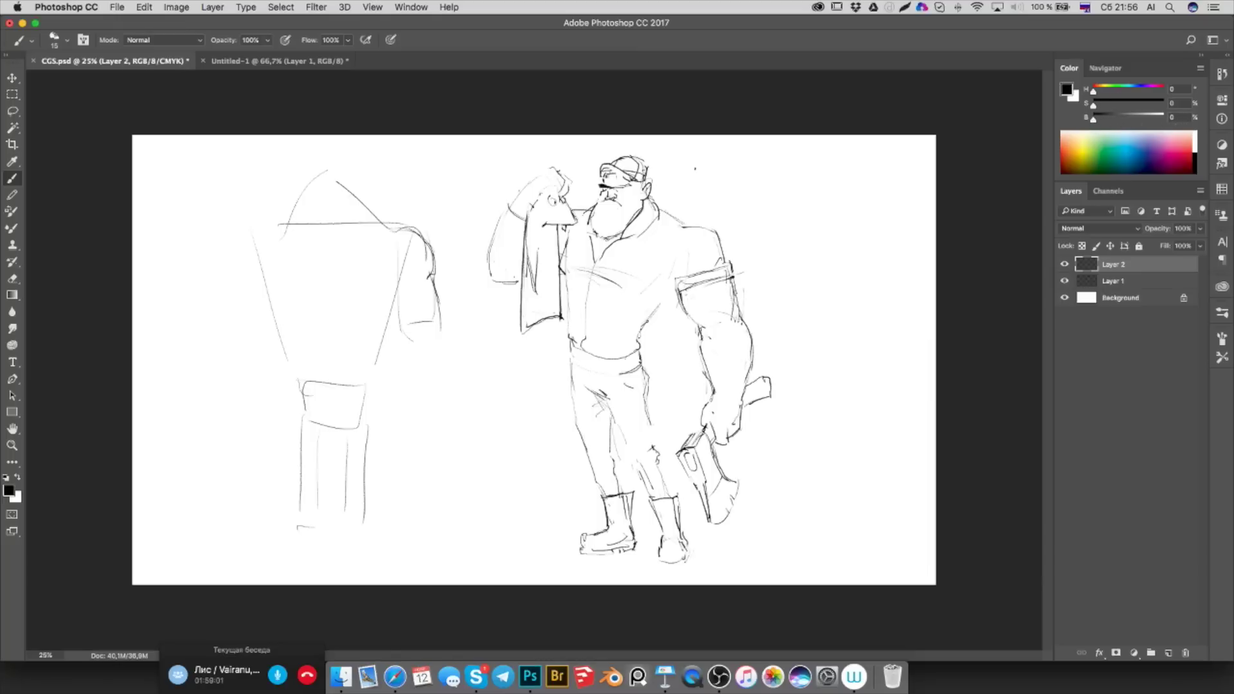
Paint test dabs beside the cap at brightness 0, 10 and 20
{"action": "left_click_drag", "start_coordinate": [697, 162], "coordinate": [694, 165]}
{"action": "left_click", "coordinate": [1177, 117]}
{"action": "type", "text": "10"}
{"action": "left_click_drag", "start_coordinate": [715, 170], "coordinate": [714, 166]}
{"action": "left_click", "coordinate": [1171, 117]}
{"action": "type", "text": "20"}
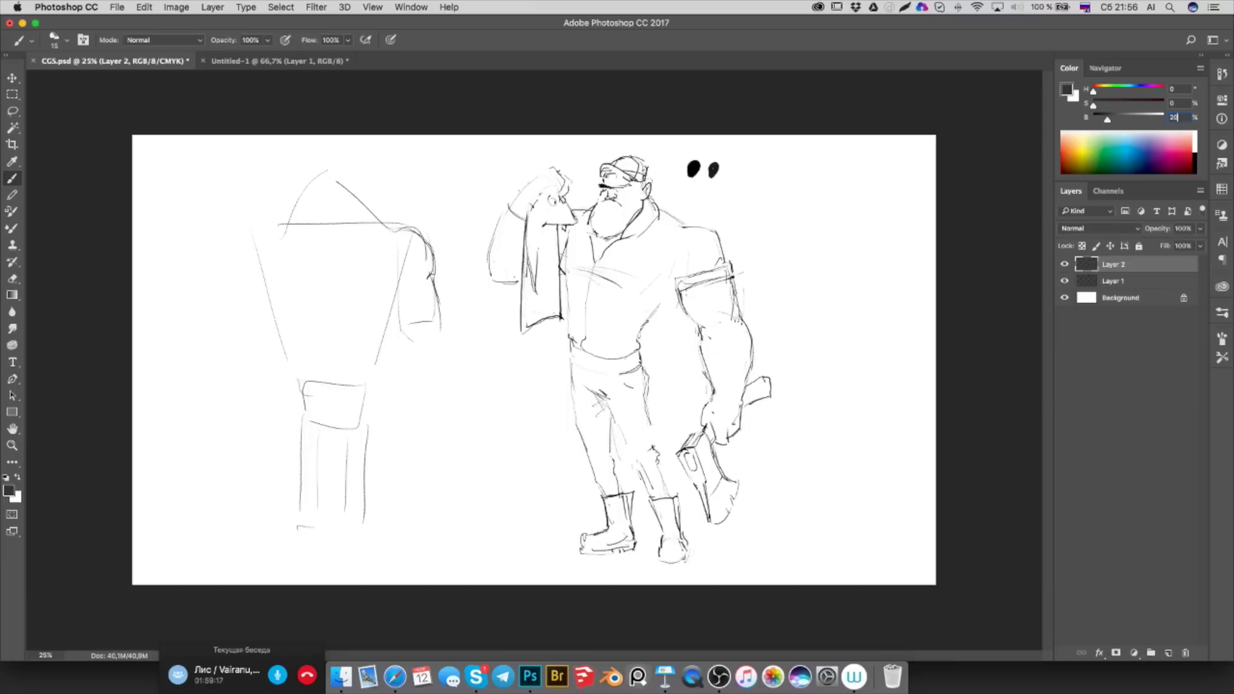
{"action": "left_click_drag", "start_coordinate": [740, 174], "coordinate": [735, 165]}
Paint two more dabs at brightness 30 and 40, then sample a darker dab's colour
{"action": "left_click", "coordinate": [1174, 117]}
{"action": "type", "text": "30"}
{"action": "left_click_drag", "start_coordinate": [751, 162], "coordinate": [754, 170]}
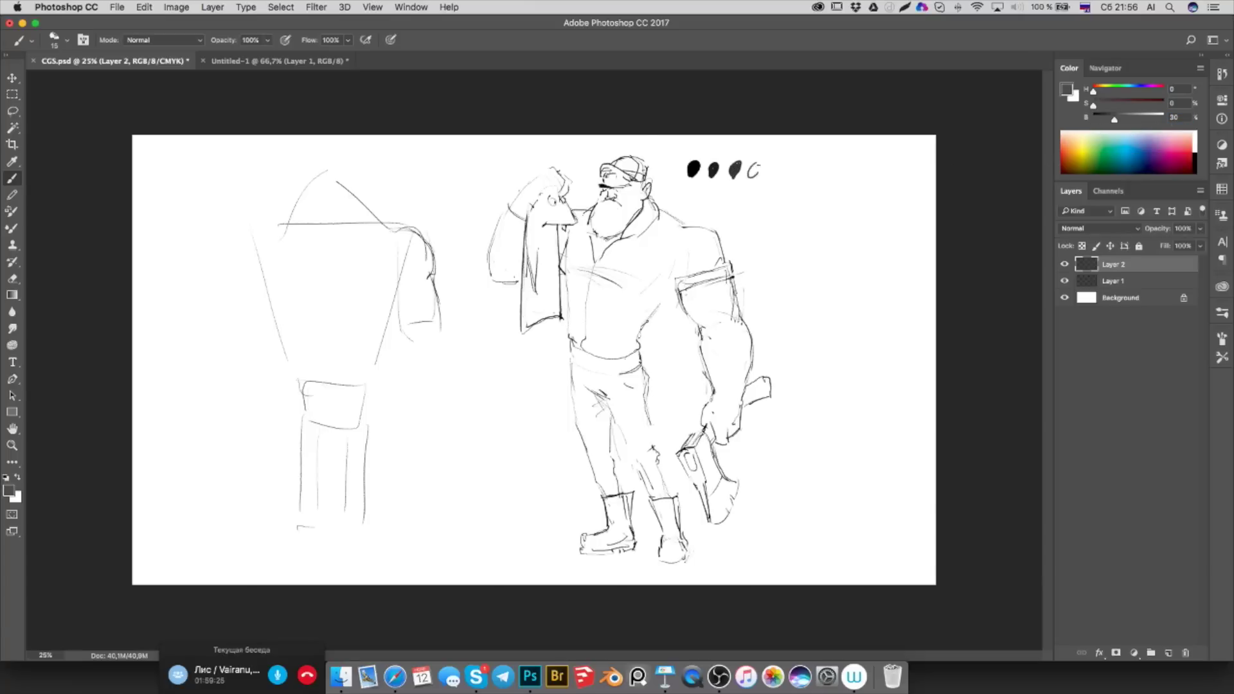
{"action": "left_click", "coordinate": [1185, 117]}
{"action": "type", "text": "40"}
{"action": "left_click_drag", "start_coordinate": [779, 169], "coordinate": [774, 172]}
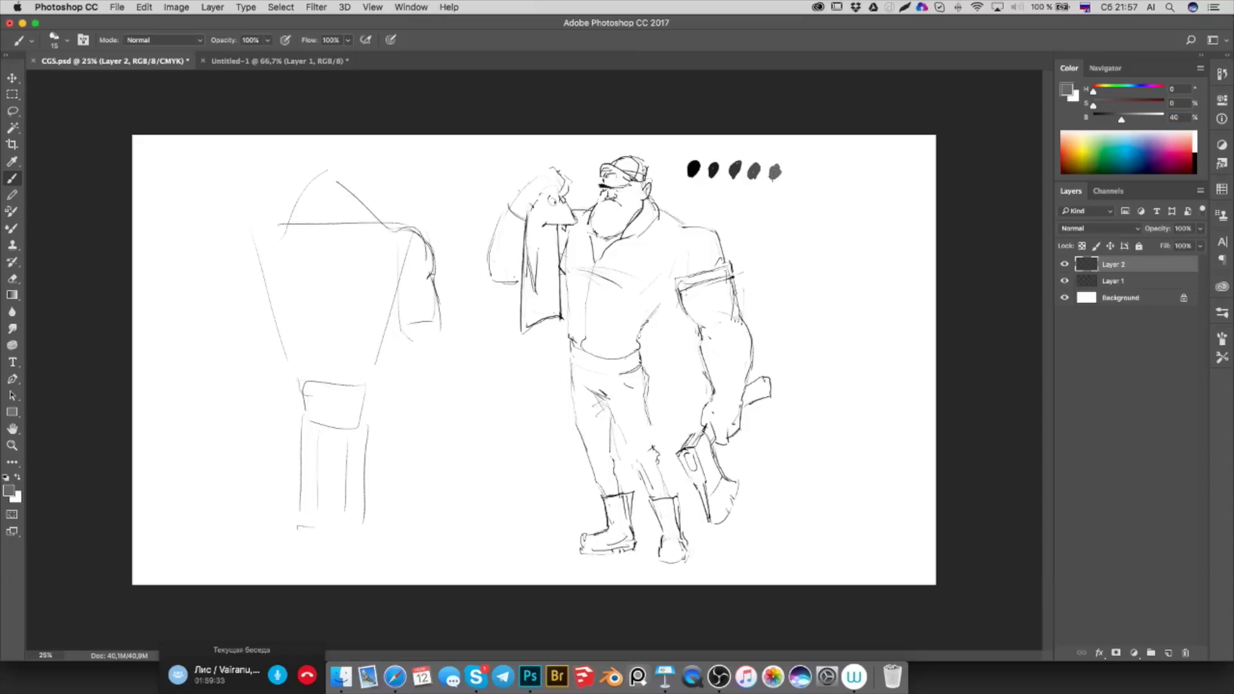
{"action": "left_click", "coordinate": [1174, 117]}
{"action": "left_click", "coordinate": [694, 169], "text": "alt"}
Write a 3 under the fourth swatch and paint a grey dab right of the row at adjusted brightness
{"action": "left_click_drag", "start_coordinate": [749, 189], "coordinate": [748, 204]}
{"action": "left_click", "coordinate": [774, 170], "text": "alt"}
{"action": "left_click", "coordinate": [1174, 117]}
{"action": "type", "text": "30"}
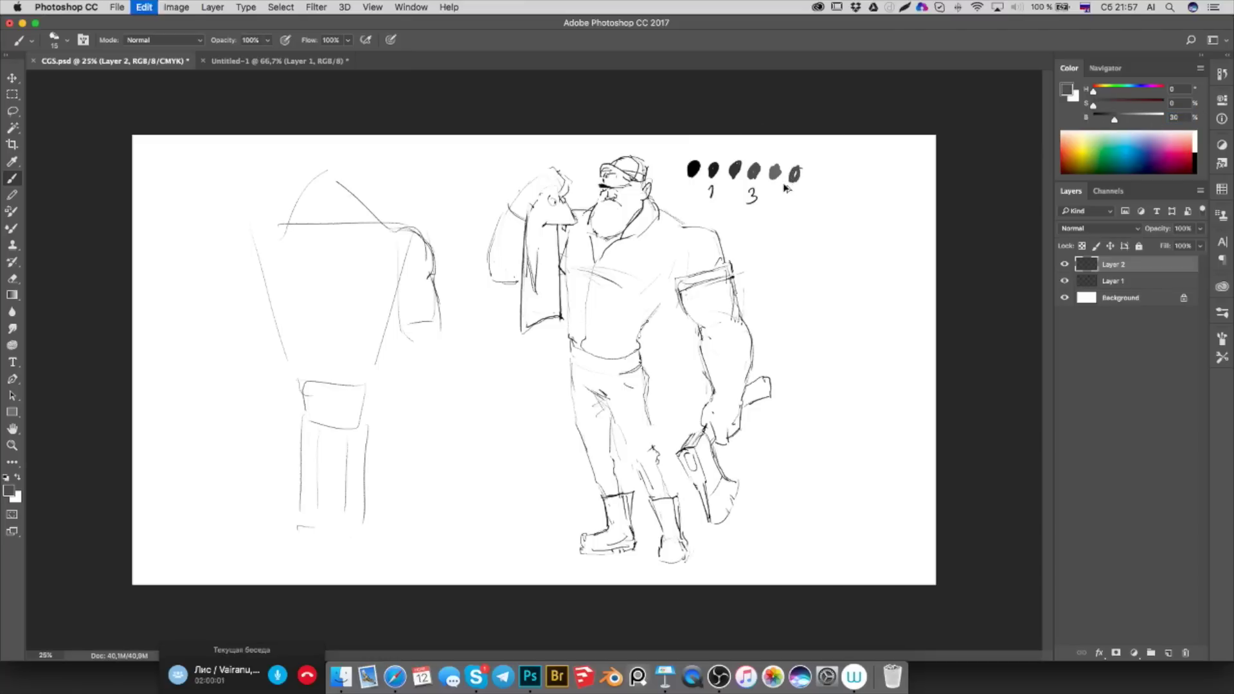
{"action": "left_click", "coordinate": [1173, 117]}
{"action": "type", "text": "40"}
{"action": "type", "text": "30"}
{"action": "left_click_drag", "start_coordinate": [796, 169], "coordinate": [798, 174]}
Paint a 50% brightness grey dab and a 60% near-white dab at the row's end
{"action": "left_click", "coordinate": [1174, 117]}
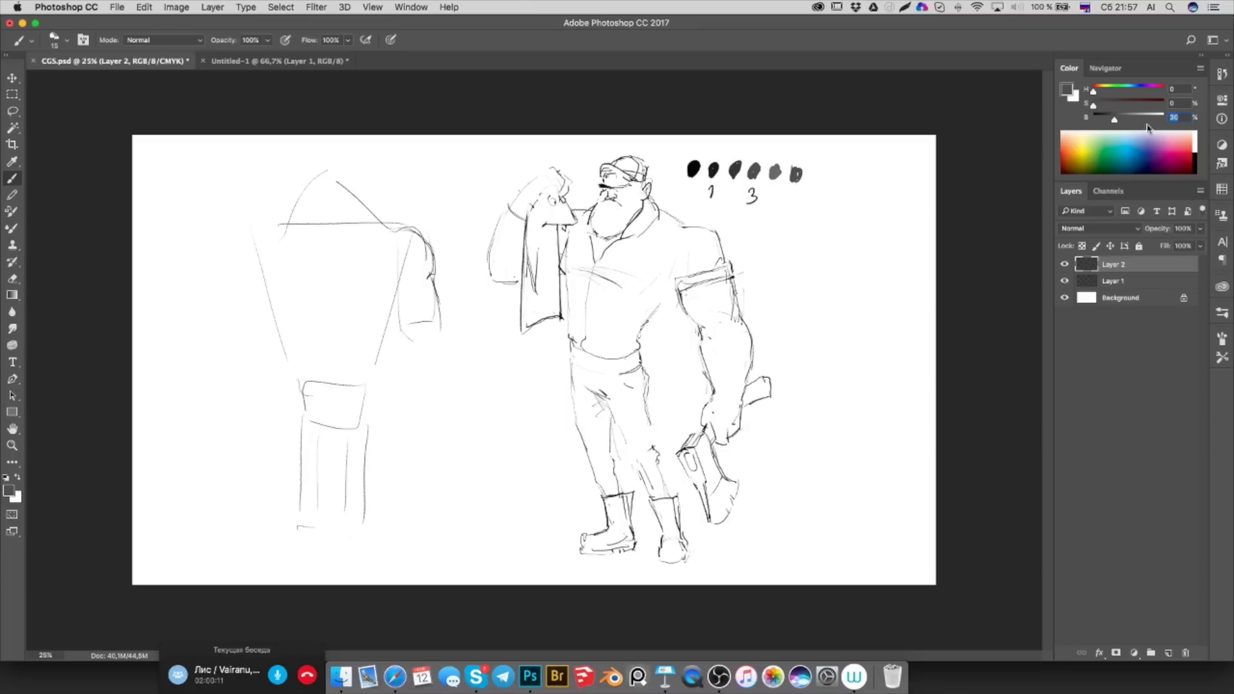
{"action": "type", "text": "50"}
{"action": "left_click_drag", "start_coordinate": [796, 172], "coordinate": [795, 176]}
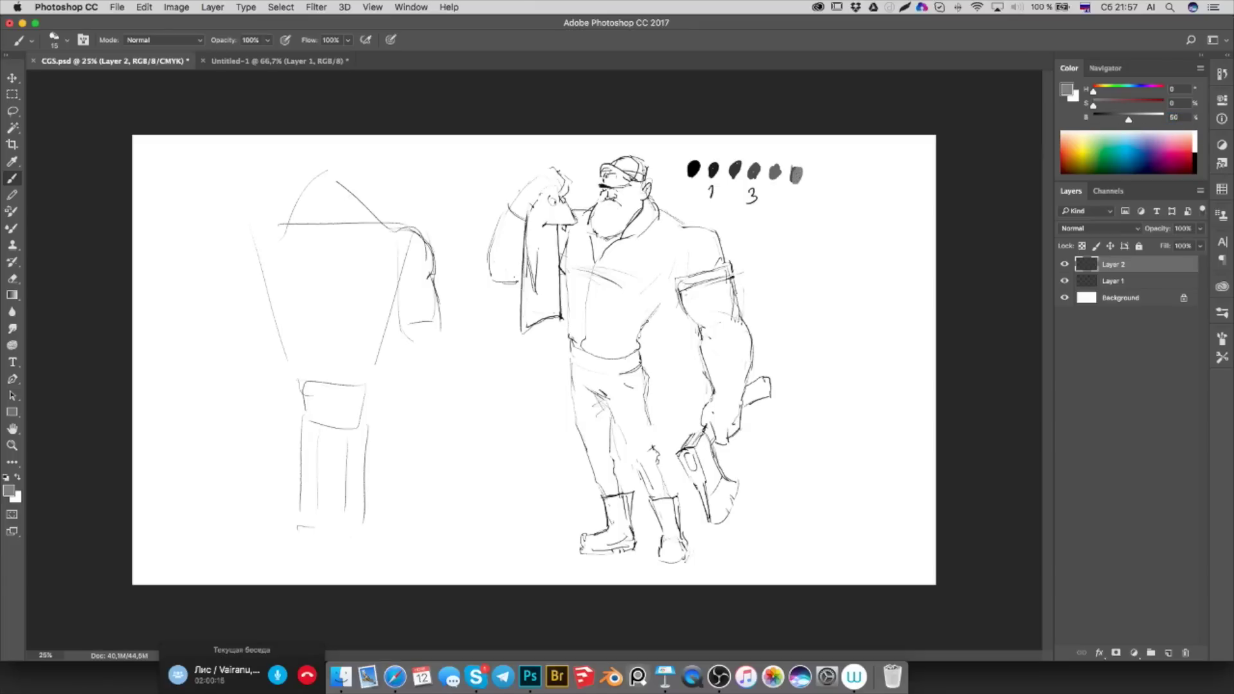
{"action": "left_click", "coordinate": [1175, 117]}
{"action": "left_click", "coordinate": [1171, 131]}
{"action": "type", "text": "60"}
{"action": "left_click_drag", "start_coordinate": [819, 175], "coordinate": [821, 171]}
{"action": "left_click", "coordinate": [345, 678]}
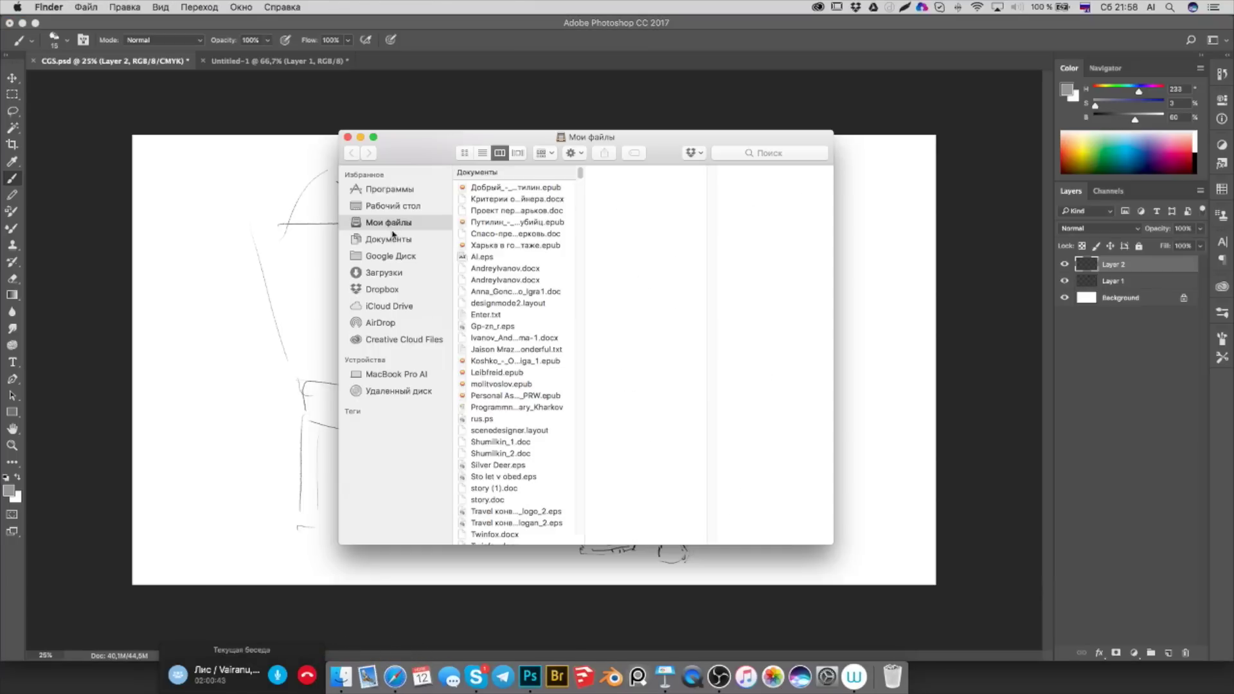
Go to Documents > Education > CGMA > w1 and Quick Look CGMA_w1-00.psd
{"action": "left_click", "coordinate": [388, 241]}
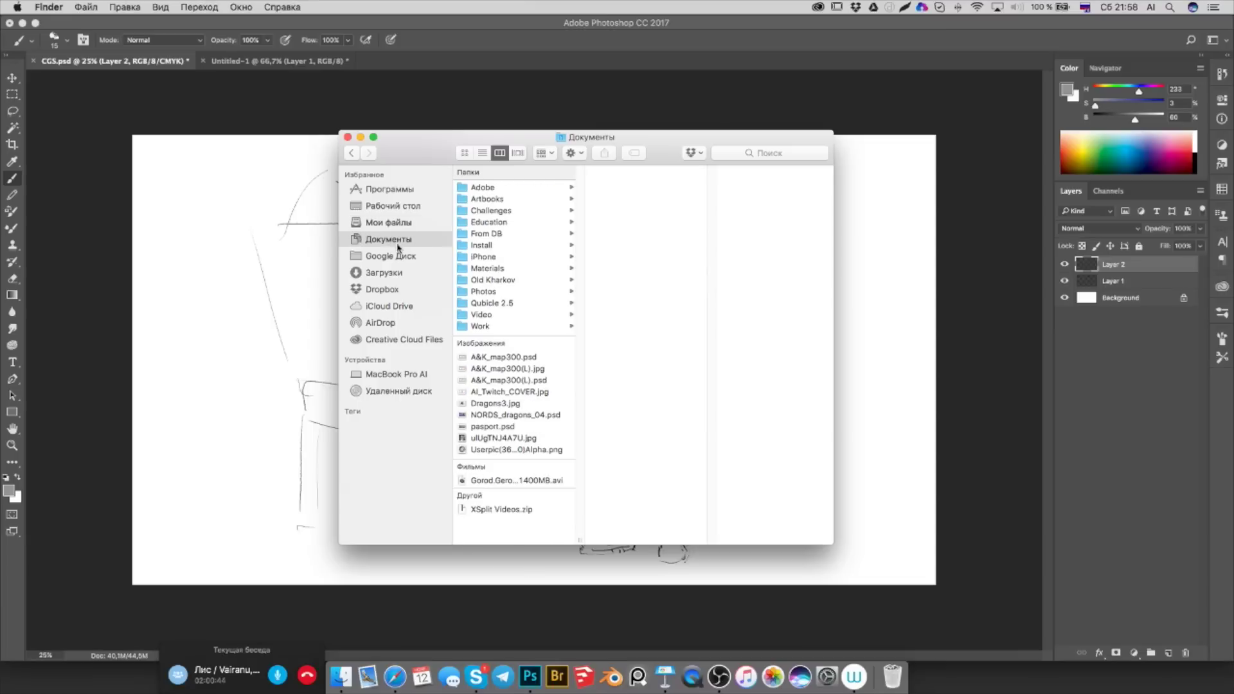
{"action": "left_click", "coordinate": [494, 224]}
{"action": "left_click", "coordinate": [629, 189]}
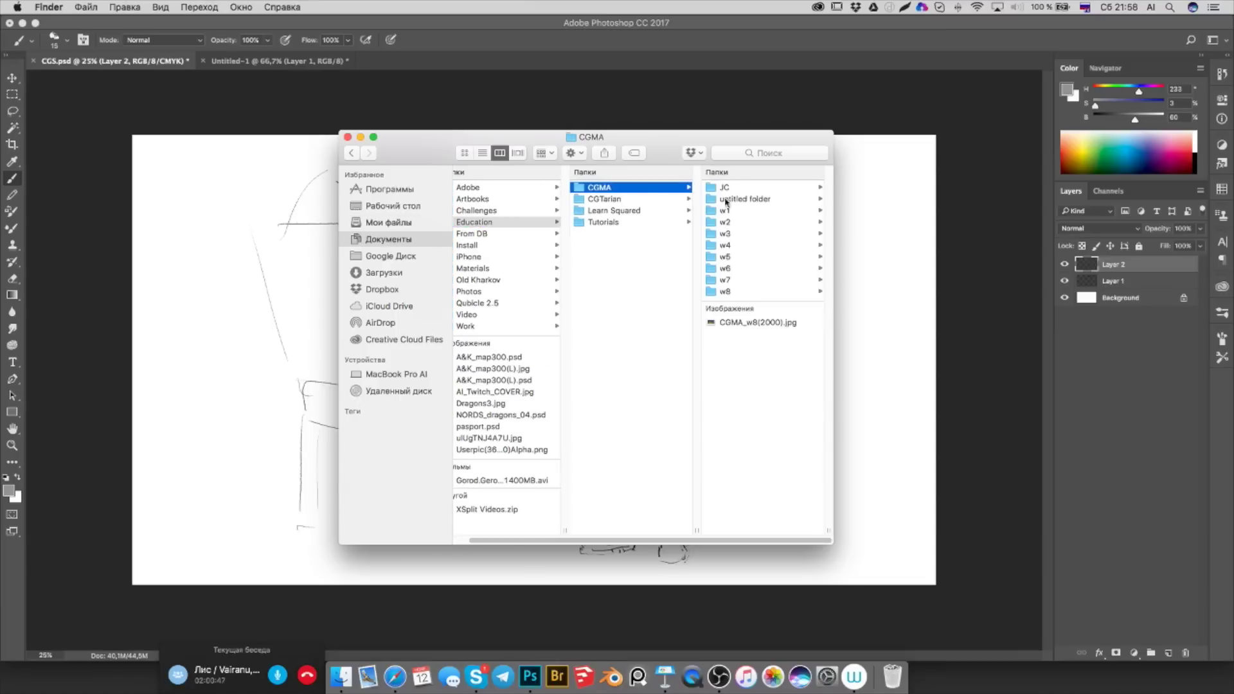
{"action": "left_click", "coordinate": [724, 211]}
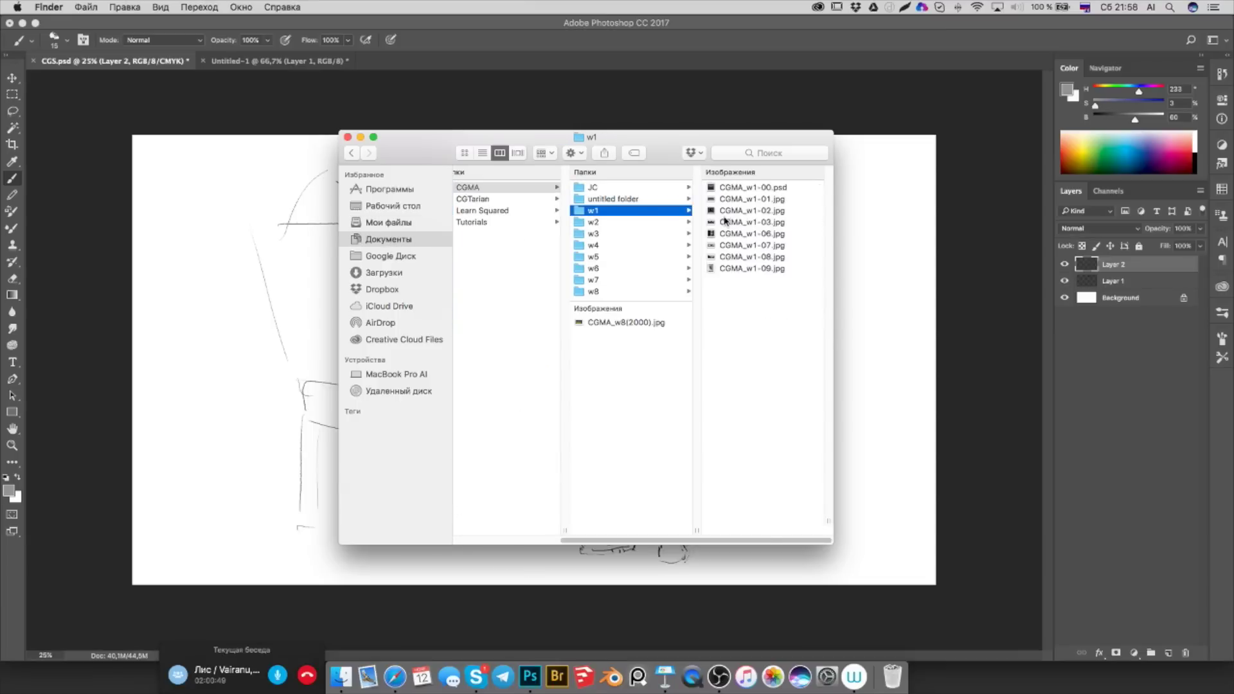
{"action": "left_click", "coordinate": [726, 189]}
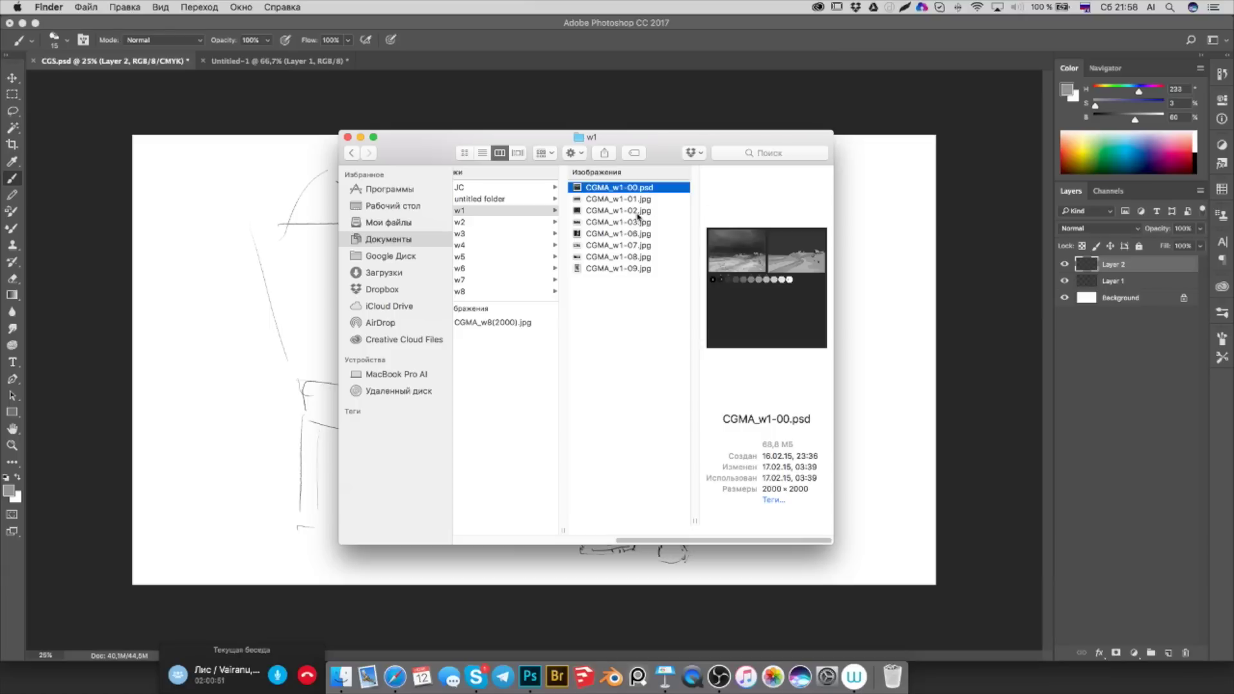
{"action": "key", "text": "space"}
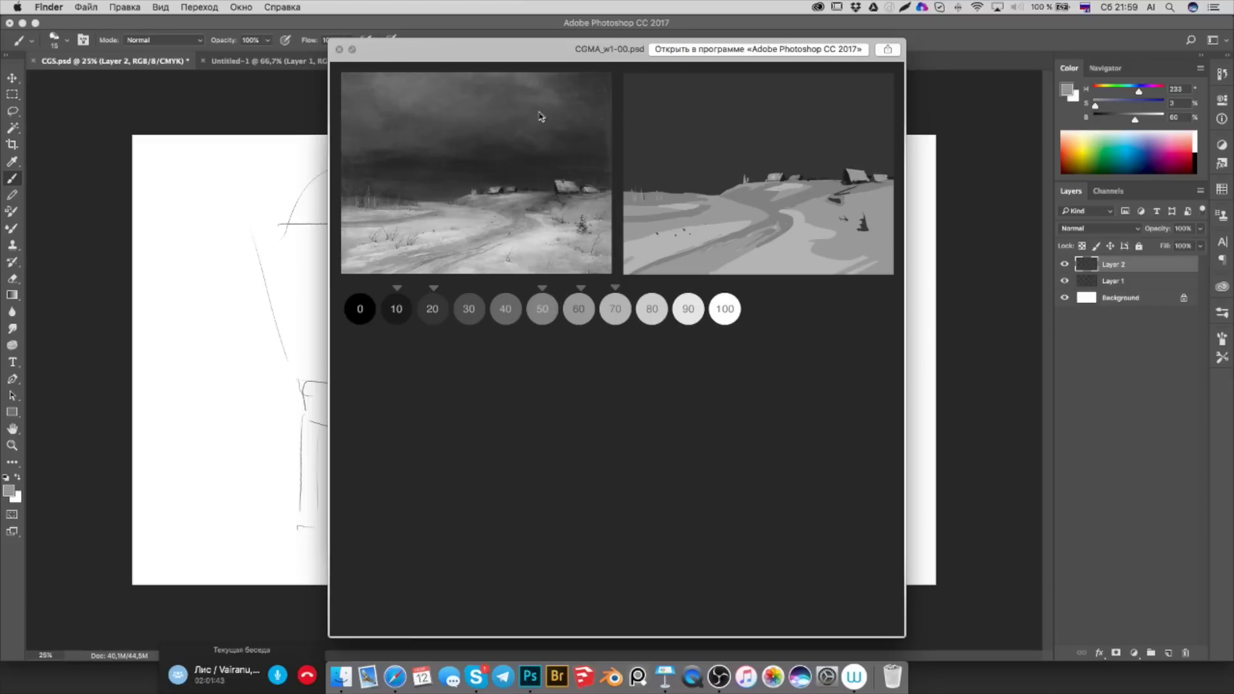
{"action": "left_click", "coordinate": [339, 47]}
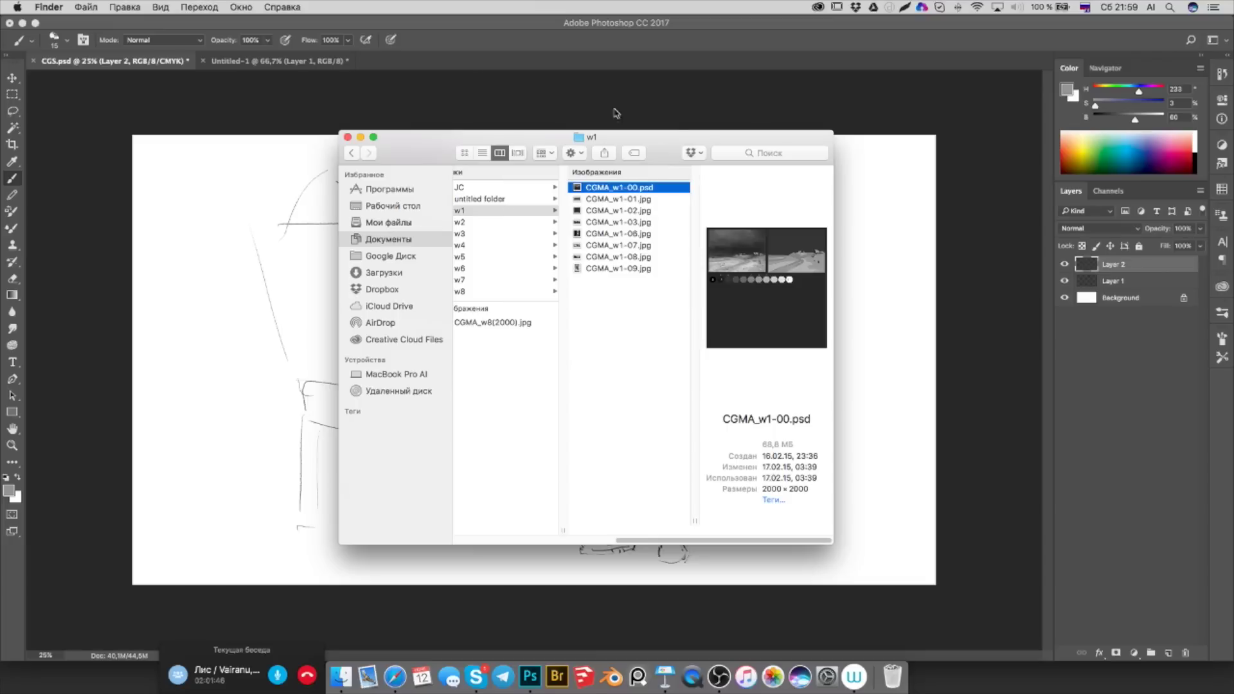
Quick Look CGMA_w1-02.jpg, briefly switching back to the sketch canvas
{"action": "left_click", "coordinate": [618, 199]}
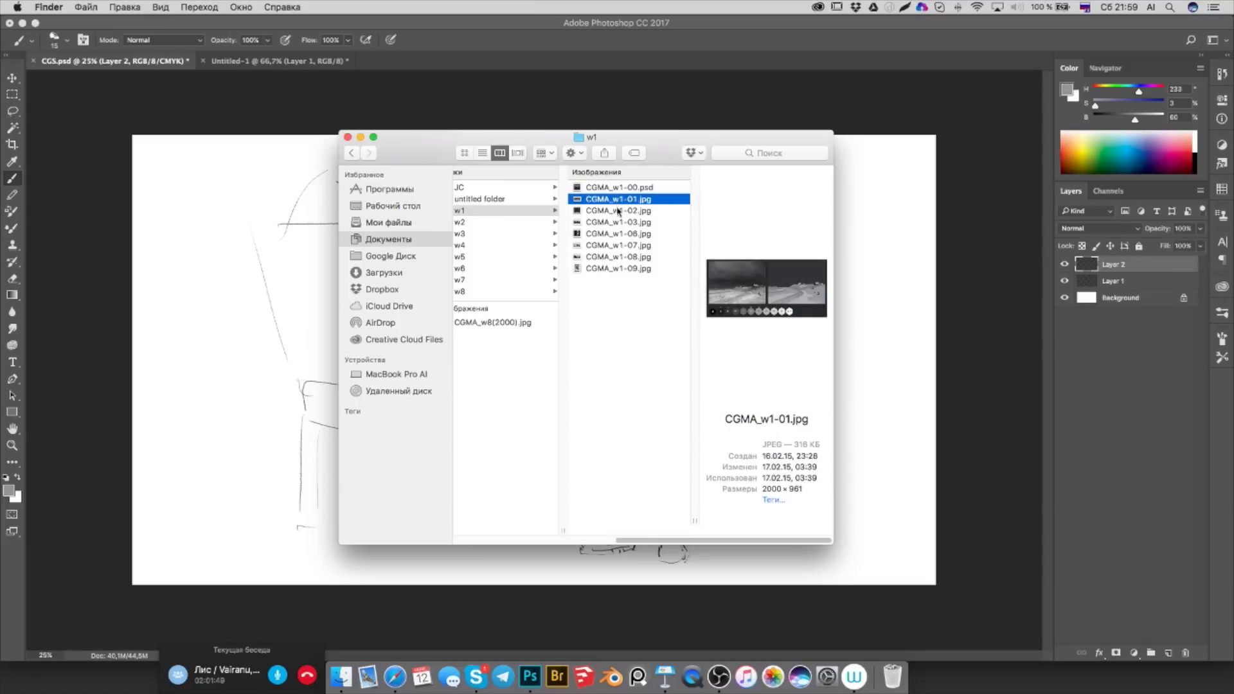
{"action": "left_click", "coordinate": [606, 218]}
{"action": "key", "text": "space"}
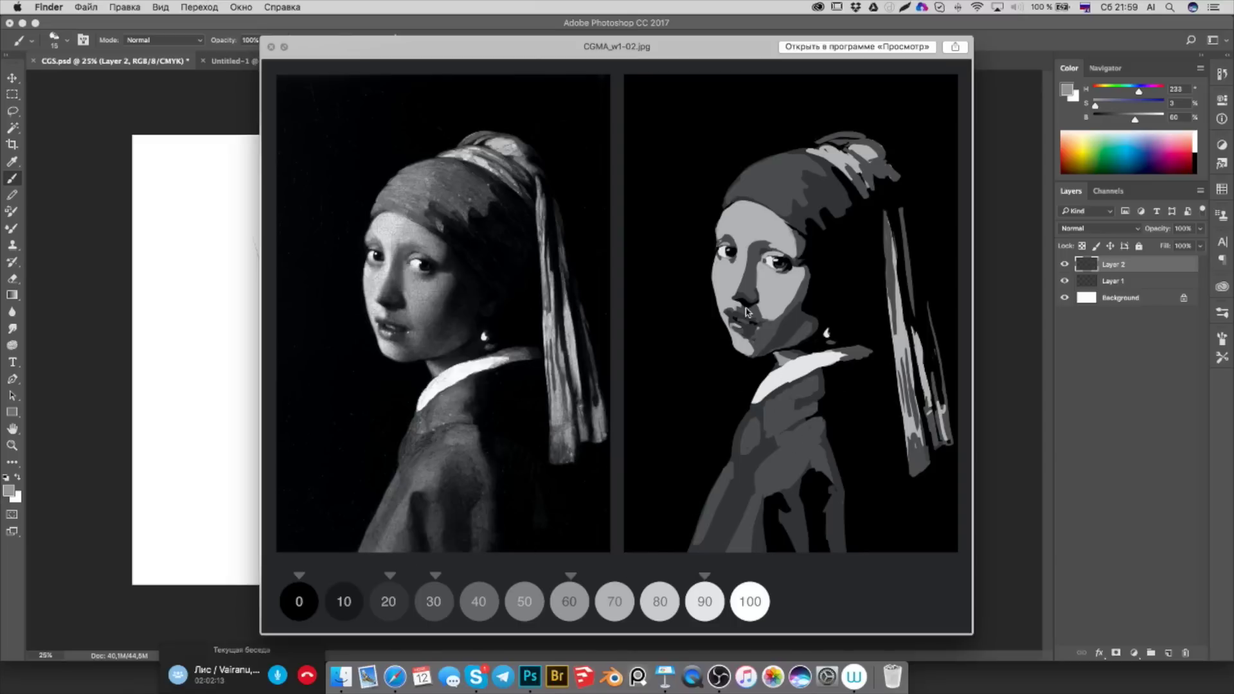
{"action": "left_click", "coordinate": [971, 637]}
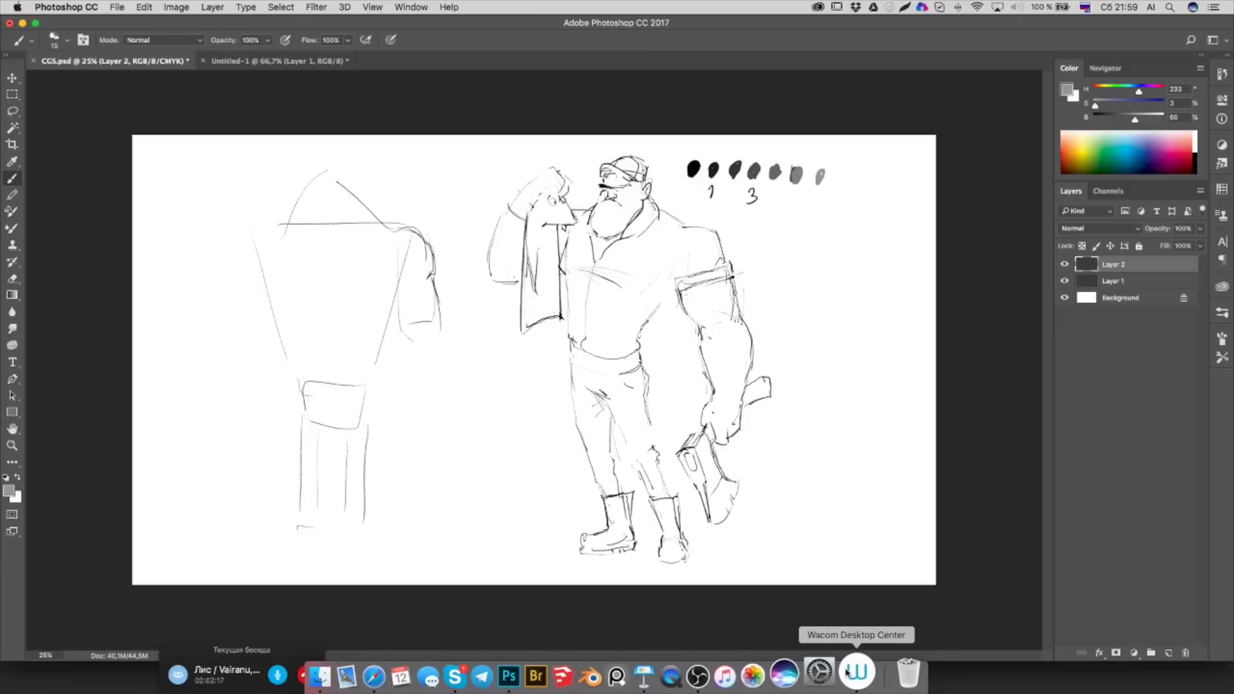
{"action": "left_click", "coordinate": [331, 673]}
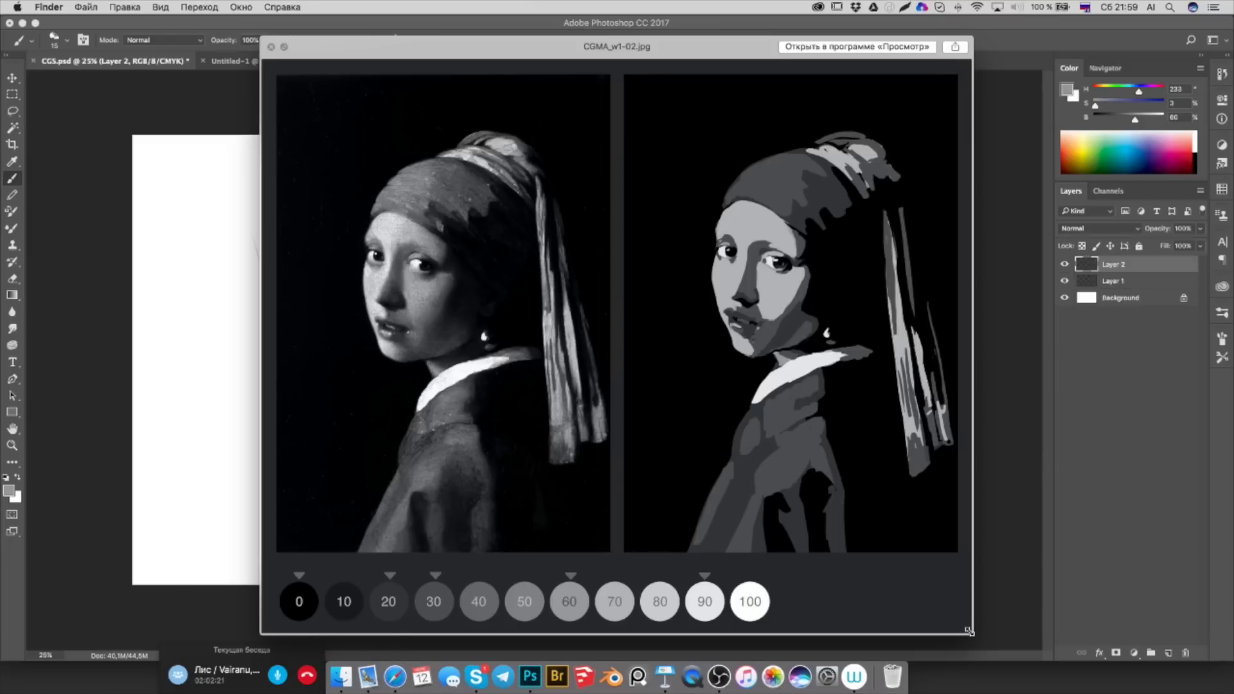
Resize and reposition the CGMA_w1-02.jpg preview, then close it and select CGMA_w1-03.jpg
{"action": "left_click_drag", "start_coordinate": [968, 631], "coordinate": [413, 149]}
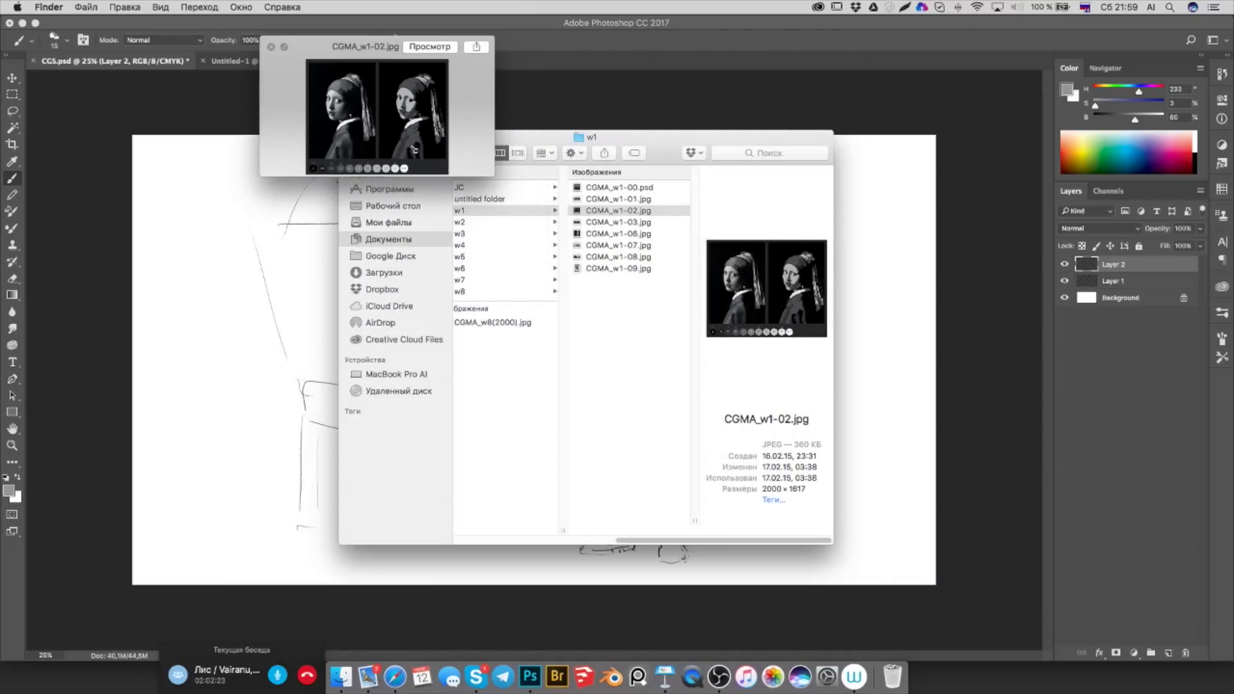
{"action": "left_click_drag", "start_coordinate": [430, 161], "coordinate": [437, 173]}
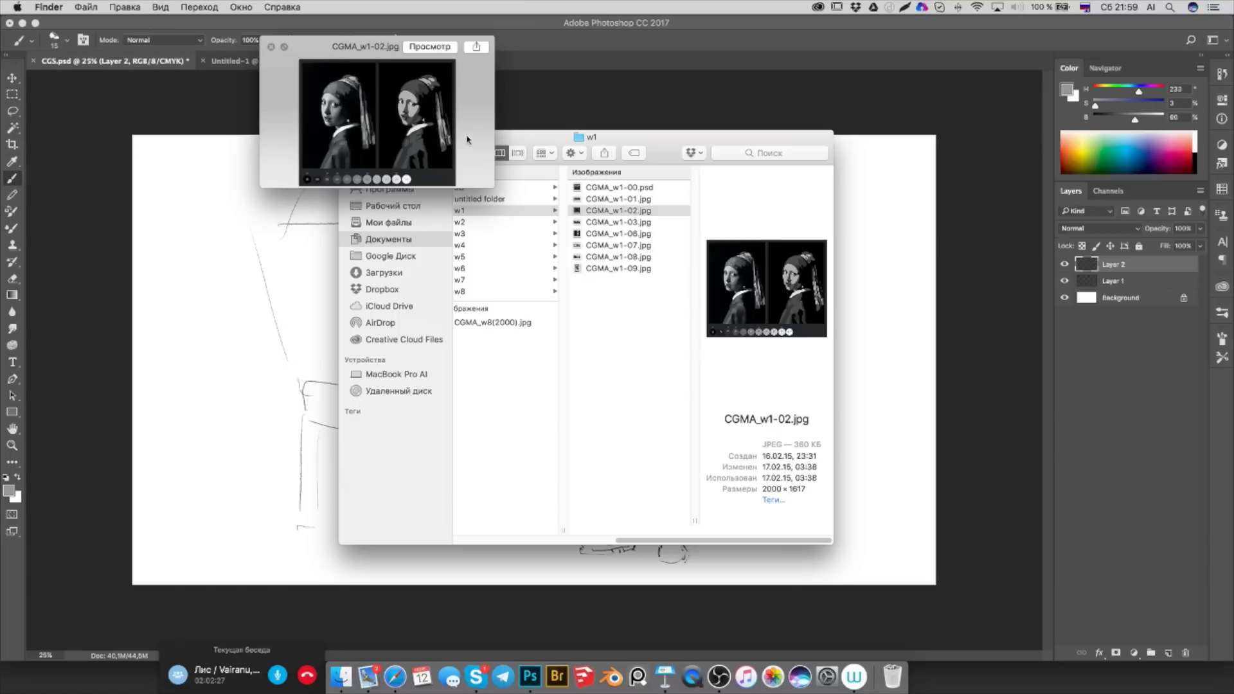
{"action": "left_click_drag", "start_coordinate": [489, 185], "coordinate": [804, 422]}
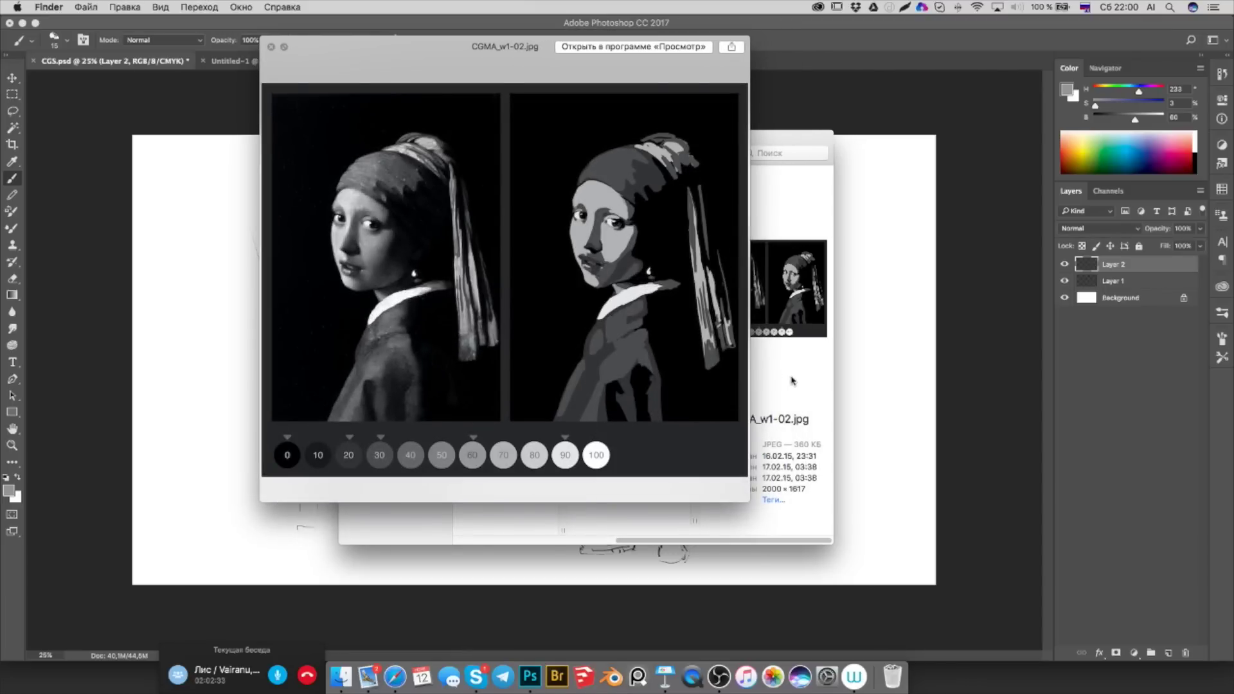
{"action": "left_click_drag", "start_coordinate": [379, 60], "coordinate": [121, 128]}
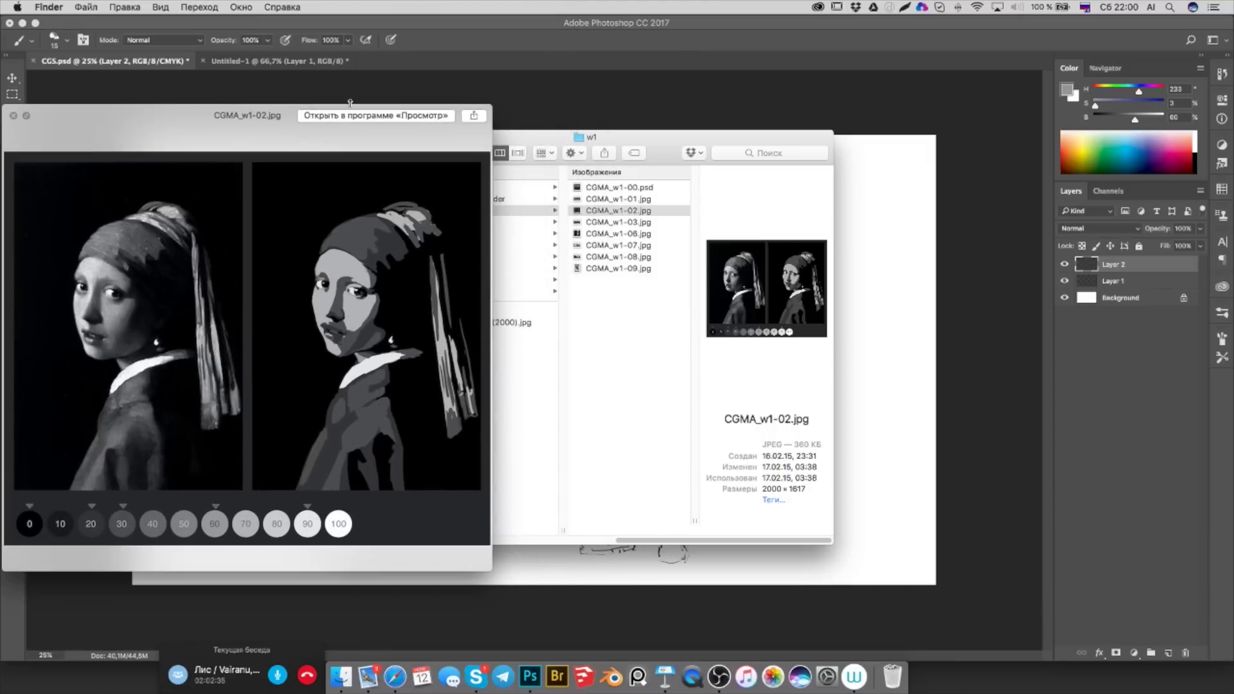
{"action": "left_click", "coordinate": [611, 210]}
{"action": "mouse_move", "coordinate": [172, 120]}
{"action": "left_mouse_down"}
{"action": "mouse_move", "coordinate": [238, 116]}
{"action": "mouse_move", "coordinate": [204, 114]}
{"action": "left_mouse_up"}
{"action": "left_click", "coordinate": [56, 112]}
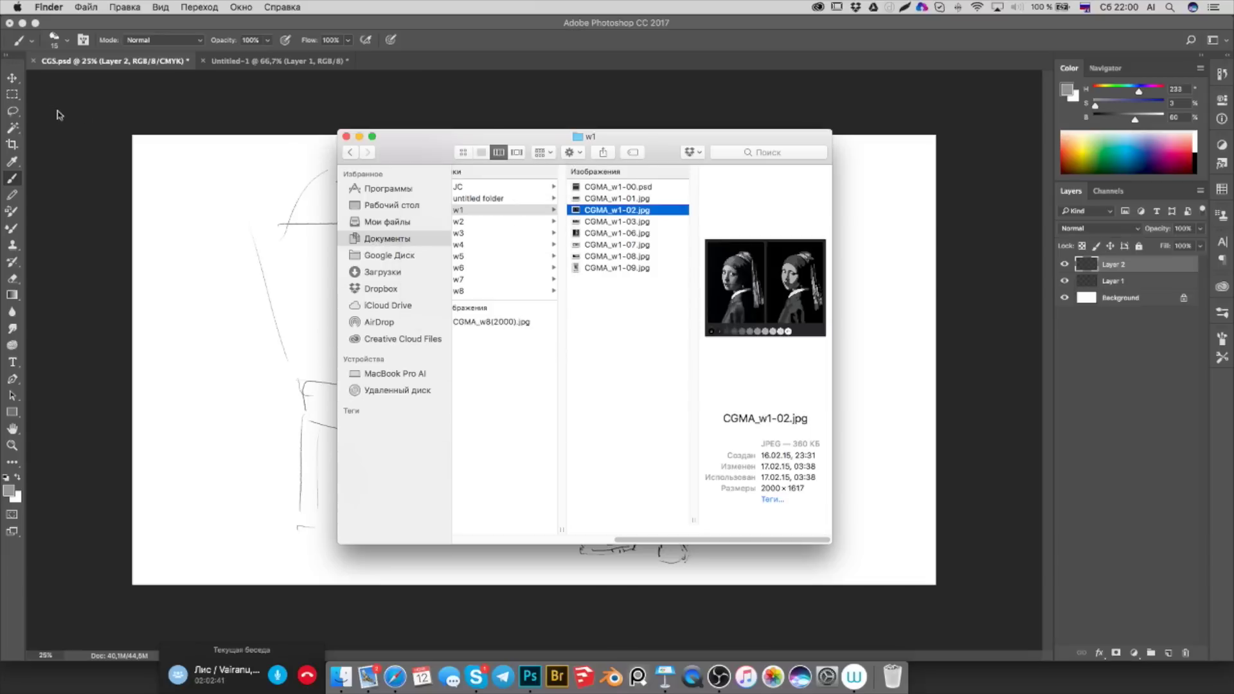
{"action": "left_click", "coordinate": [604, 222]}
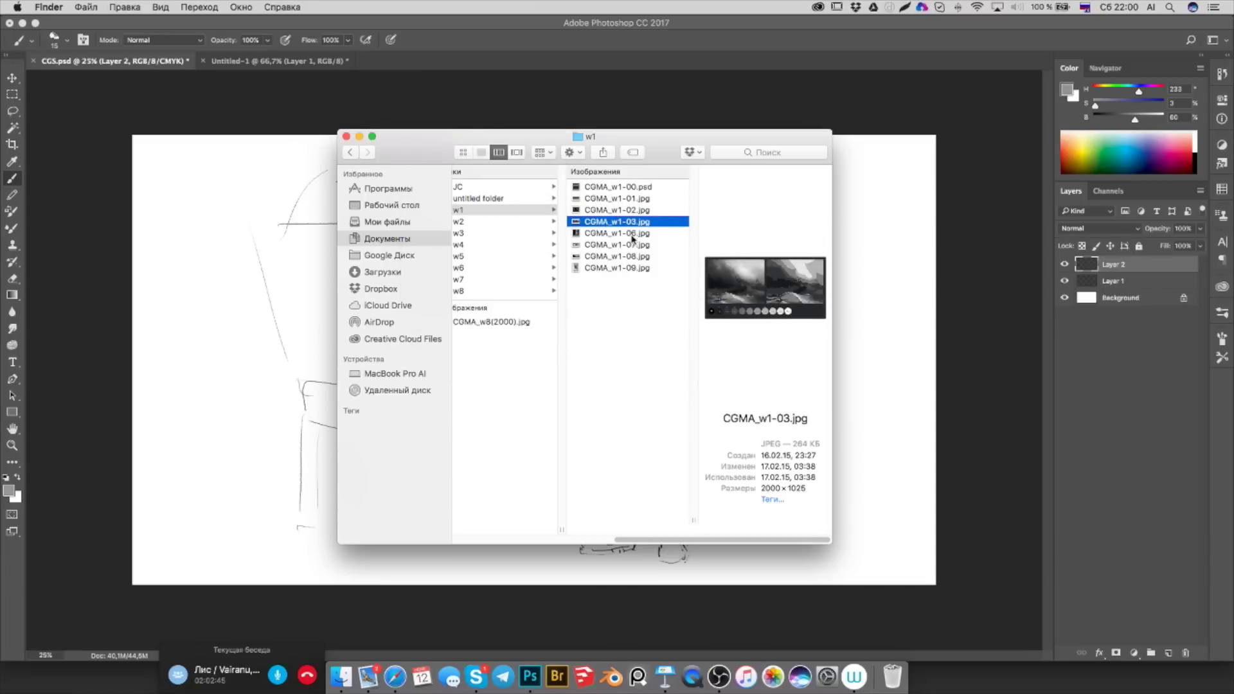
Quick Look CGMA_w1-03.jpg, then select and preview CGMA_w1-06.jpg
{"action": "key", "text": "space"}
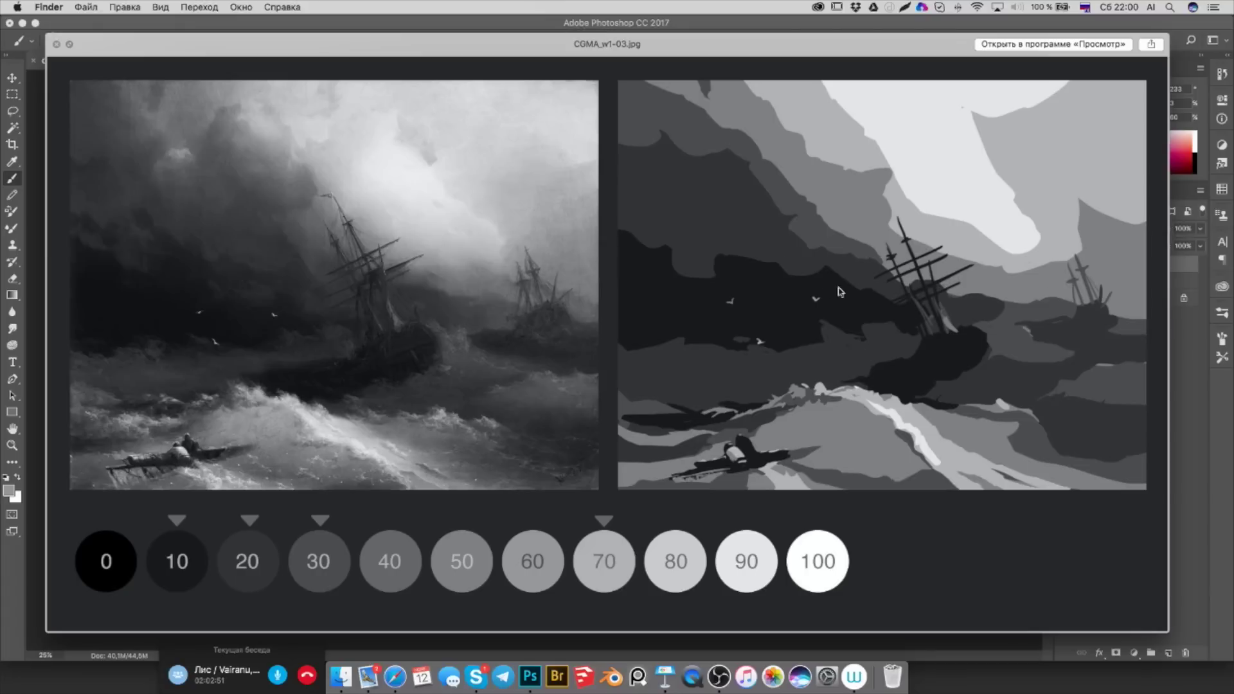
{"action": "key", "text": "space"}
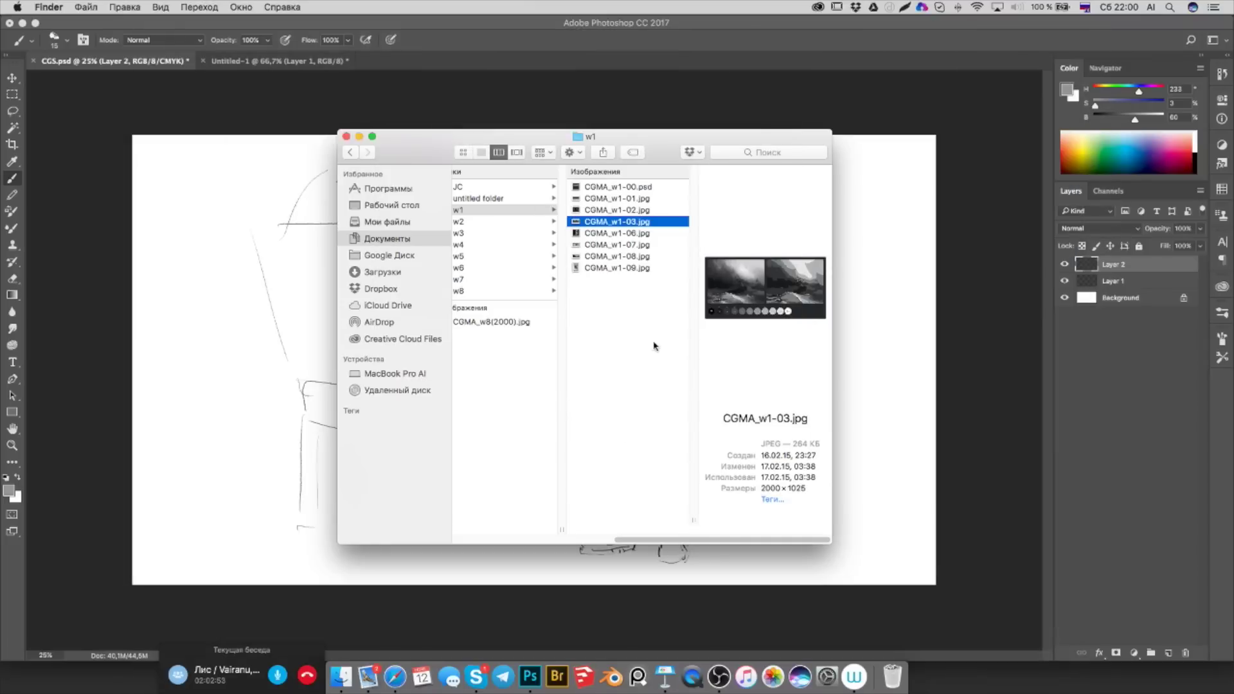
{"action": "left_click", "coordinate": [600, 235]}
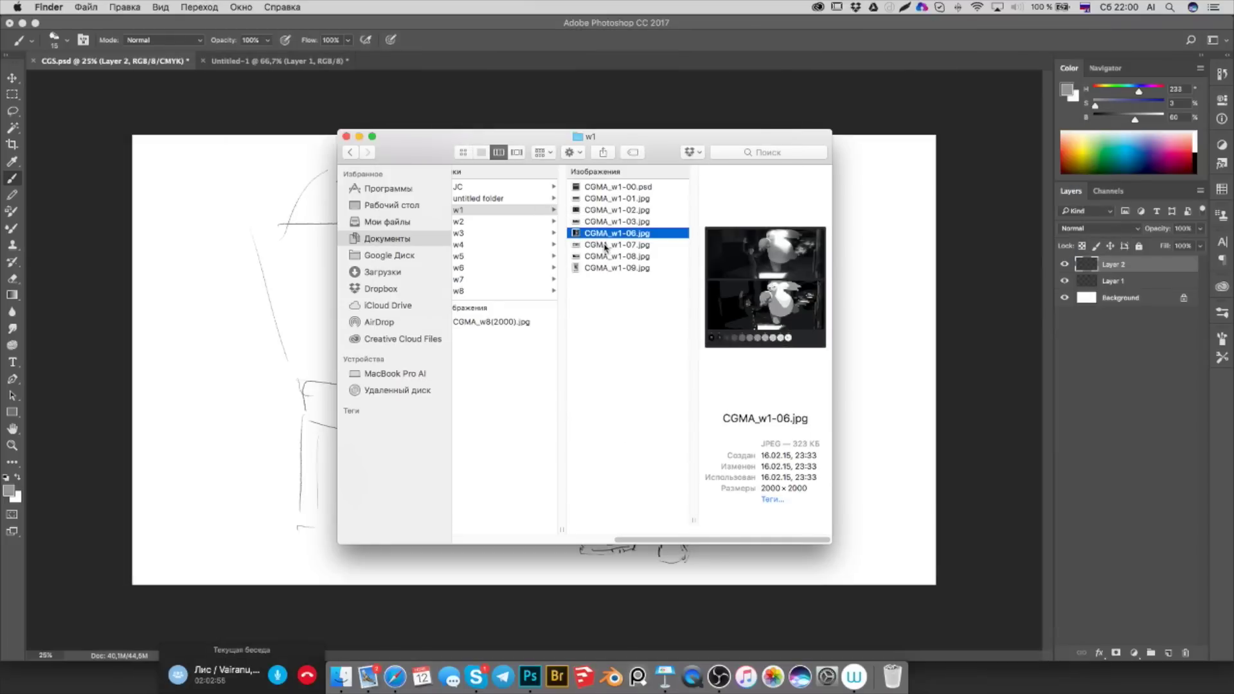
{"action": "key", "text": "space"}
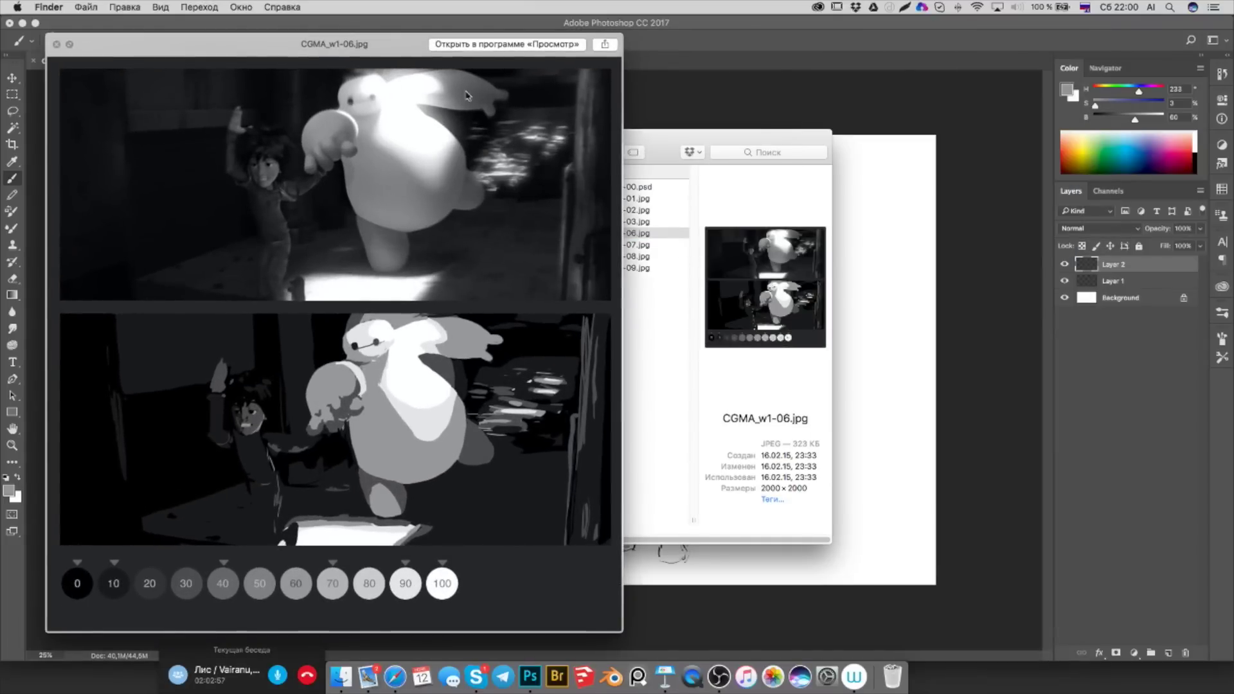
Shrink and reposition the CGMA_w1-06.jpg preview beside the canvas, then close it
{"action": "left_click_drag", "start_coordinate": [188, 49], "coordinate": [358, 42]}
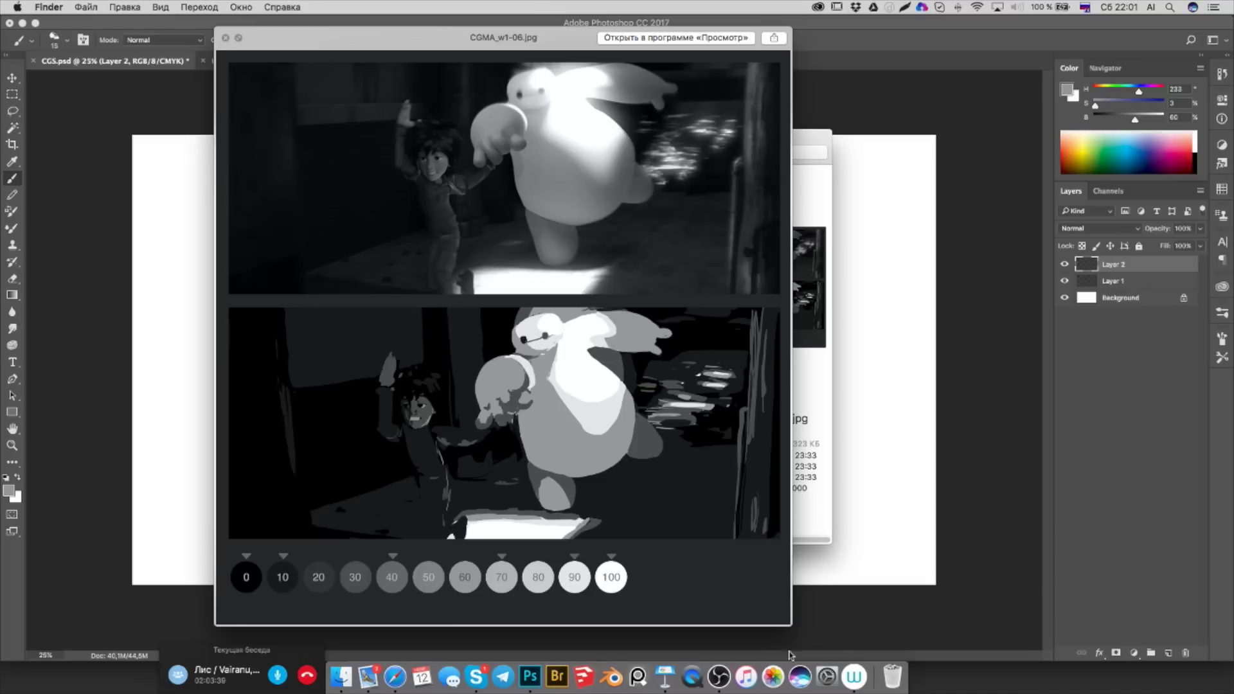
{"action": "left_click_drag", "start_coordinate": [790, 623], "coordinate": [398, 250]}
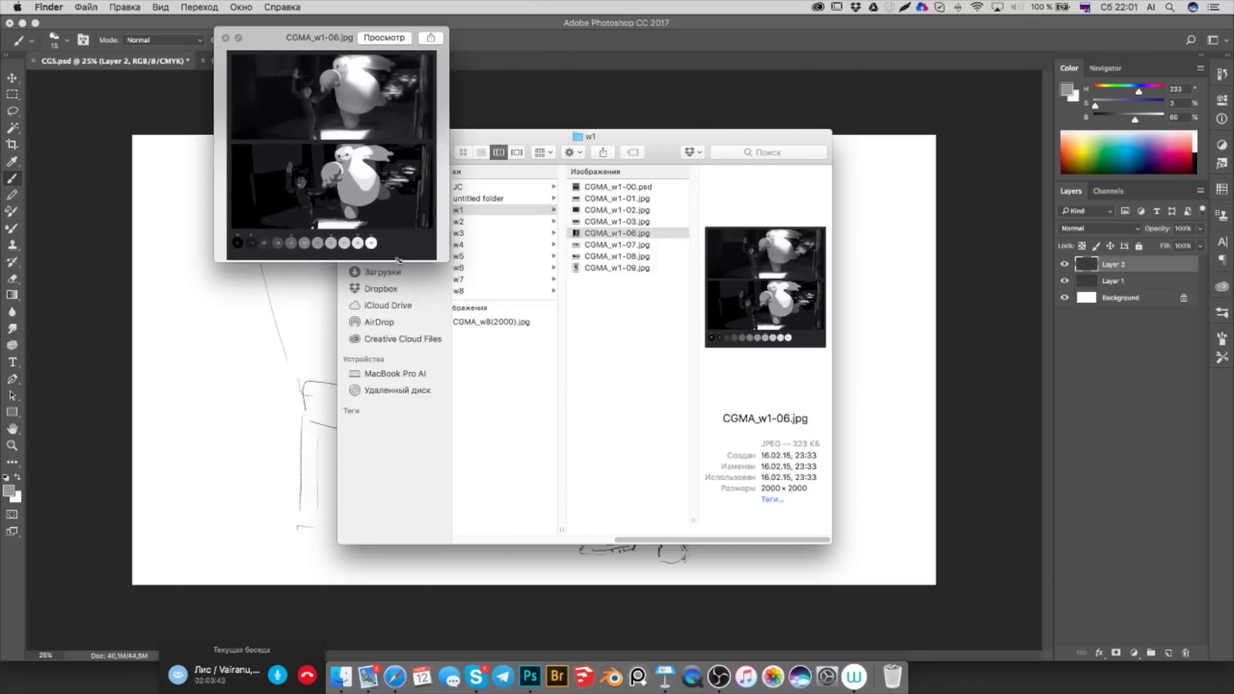
{"action": "left_click_drag", "start_coordinate": [398, 250], "coordinate": [398, 237]}
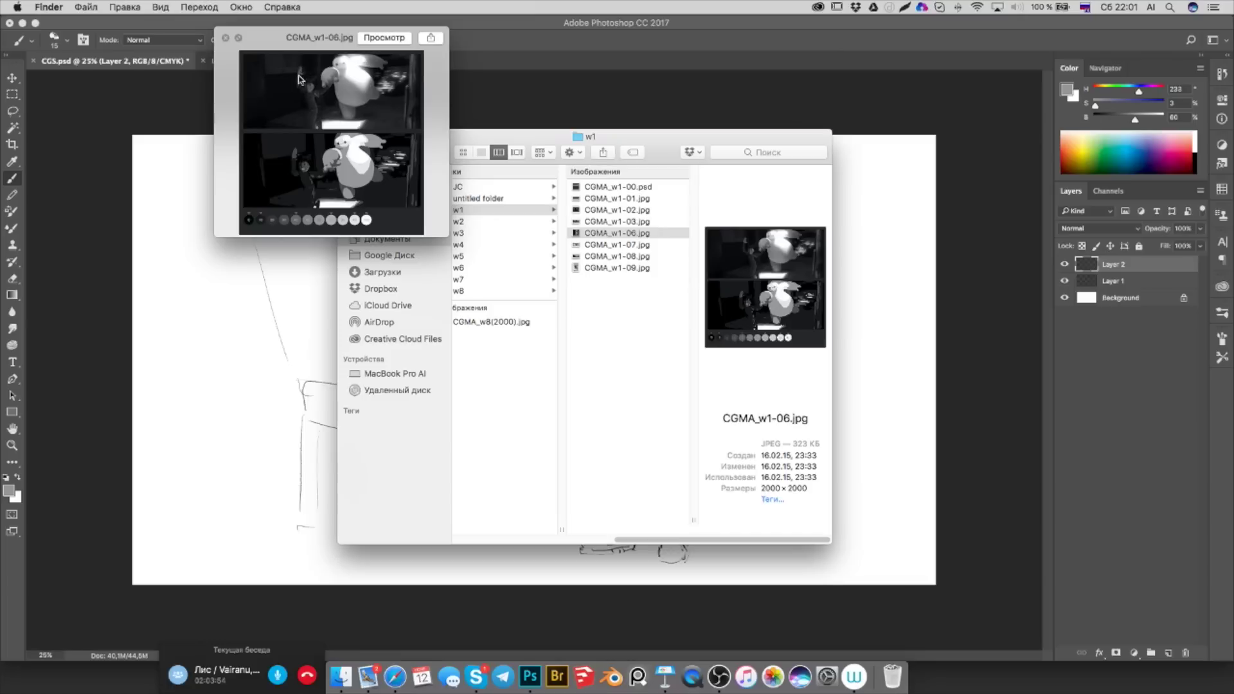
{"action": "left_click_drag", "start_coordinate": [330, 39], "coordinate": [524, 209]}
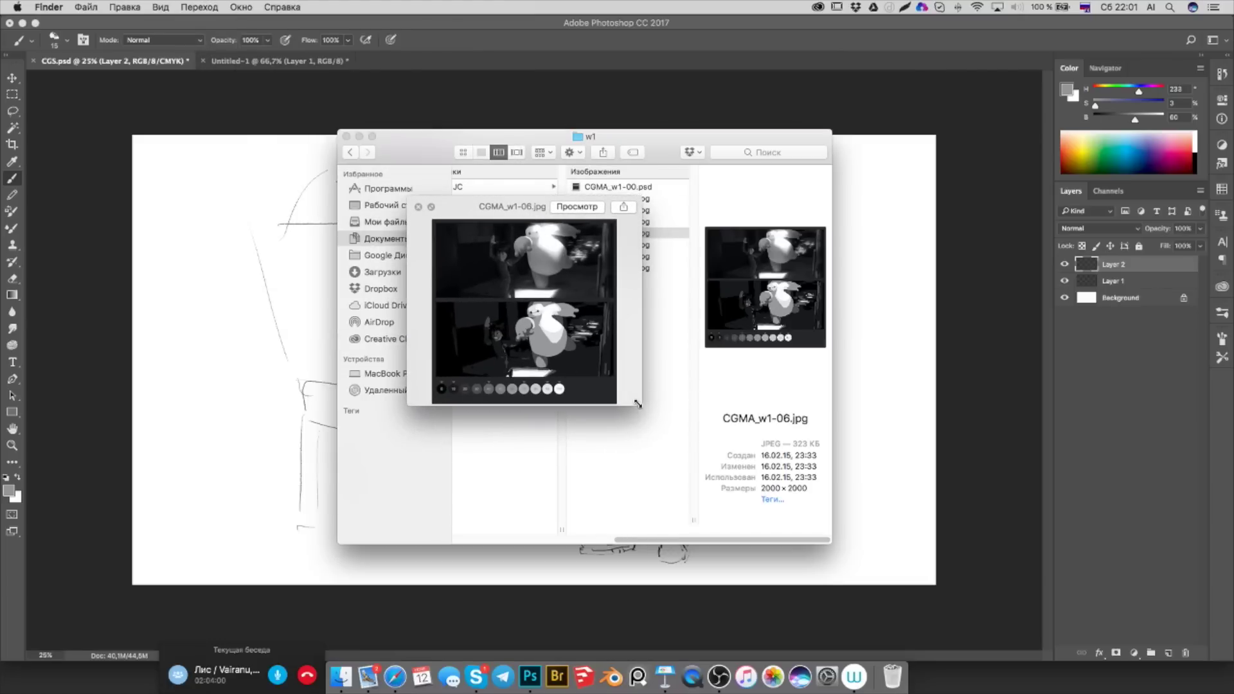
{"action": "left_click_drag", "start_coordinate": [640, 404], "coordinate": [656, 421]}
{"action": "left_click", "coordinate": [417, 206]}
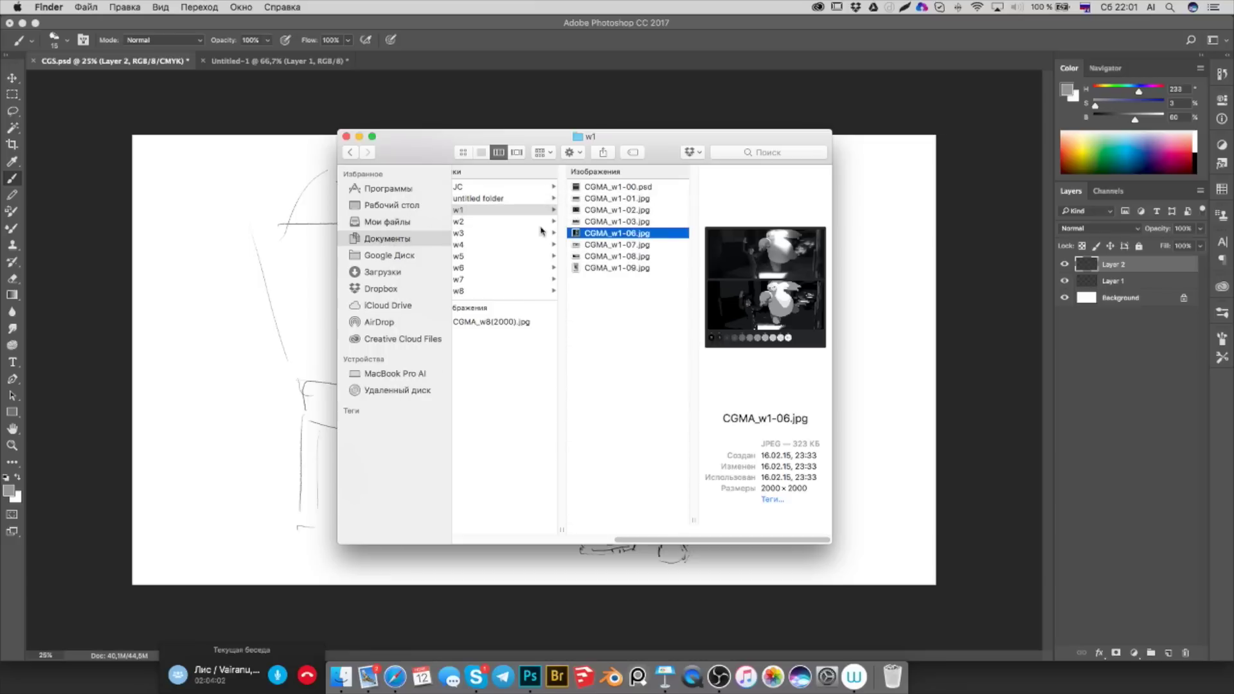
View CGMA_w1-07 and CGMA_w1-08 full size in Quick Look
{"action": "key", "text": "Down"}
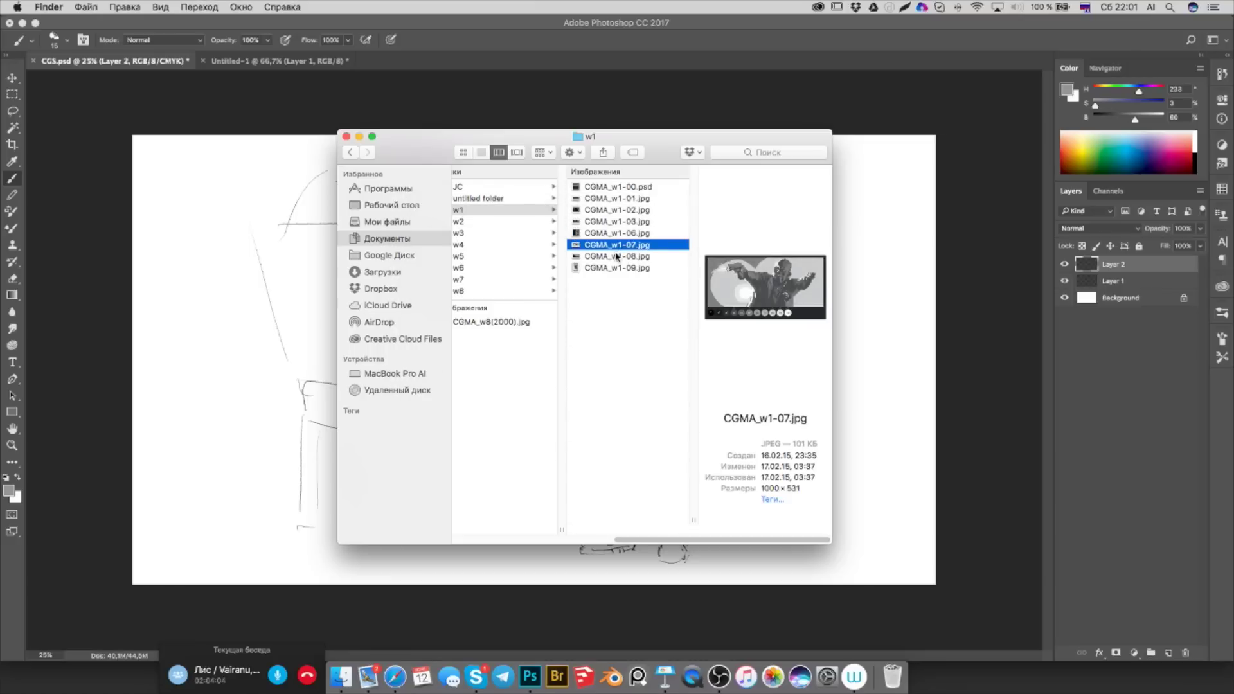
{"action": "key", "text": "space"}
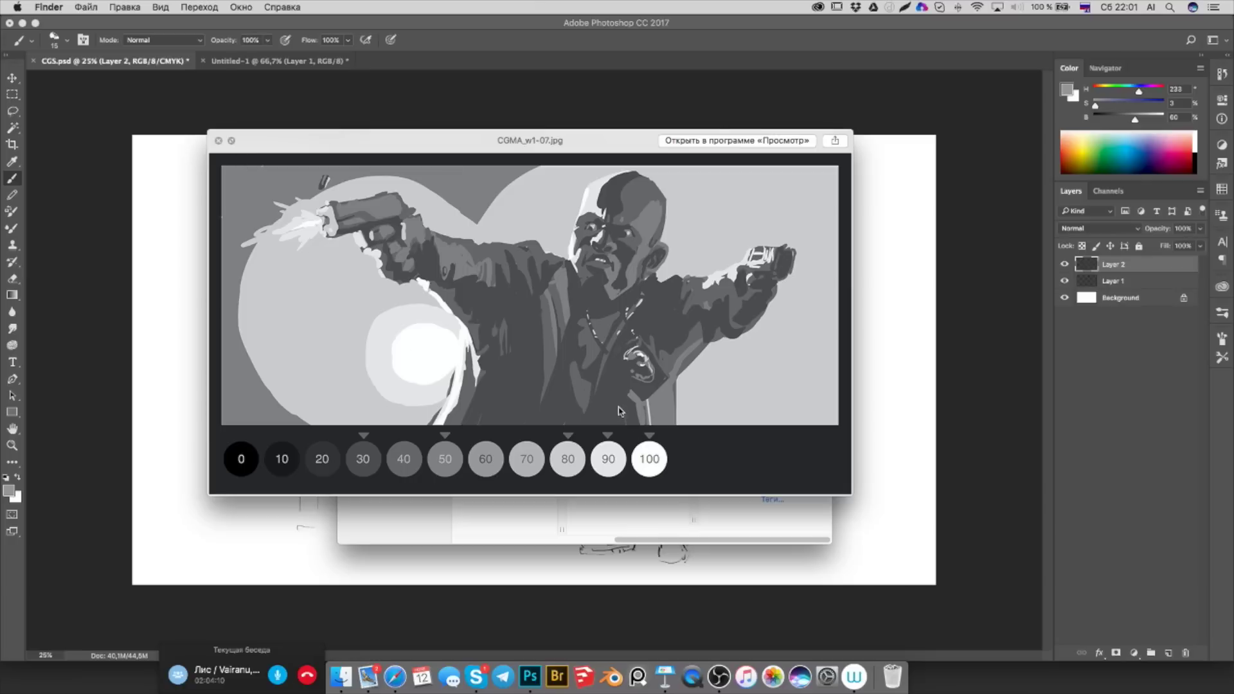
{"action": "left_click", "coordinate": [219, 141]}
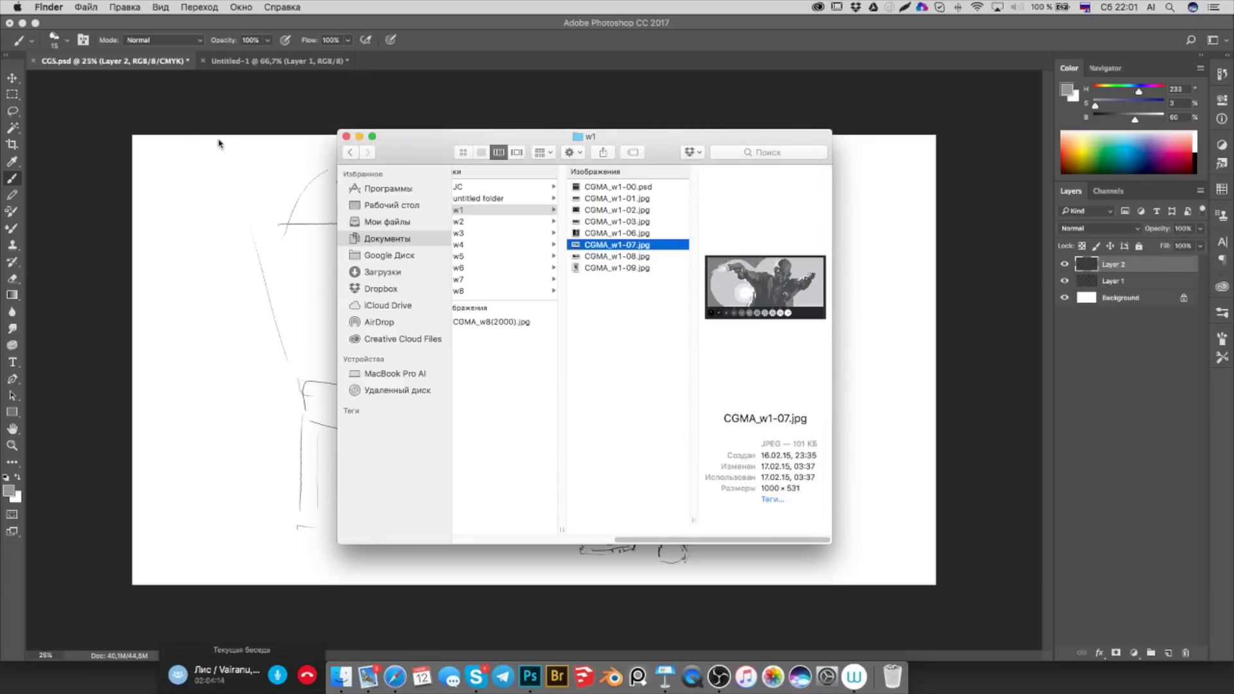
{"action": "left_click", "coordinate": [628, 268]}
{"action": "left_click", "coordinate": [615, 256]}
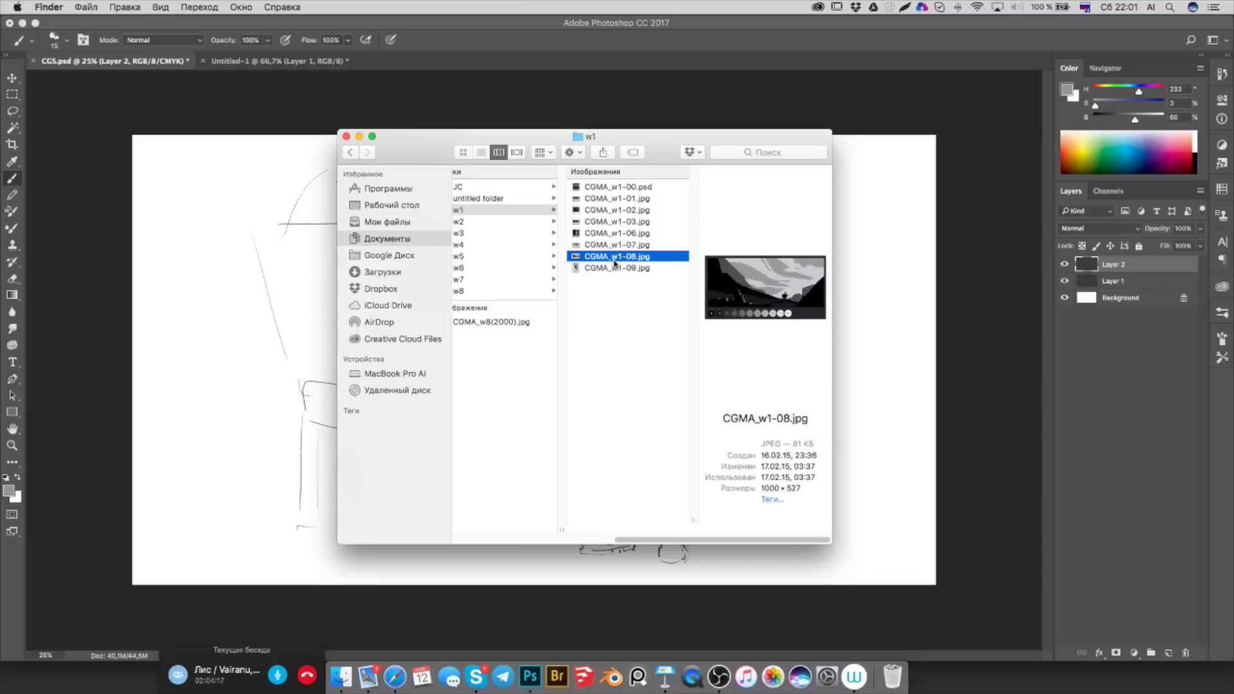
{"action": "key", "text": "space"}
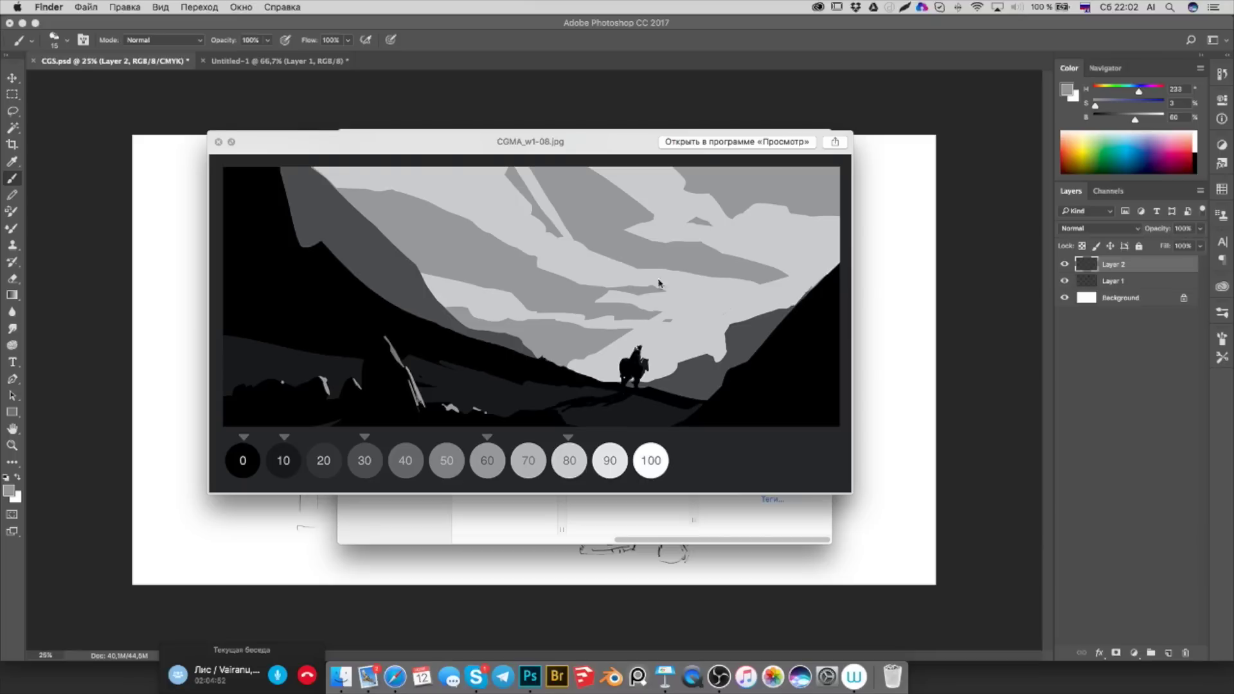
Close that preview, view CGMA_w1-09 full size, then return to the lumberjack sketch
{"action": "left_click", "coordinate": [218, 142]}
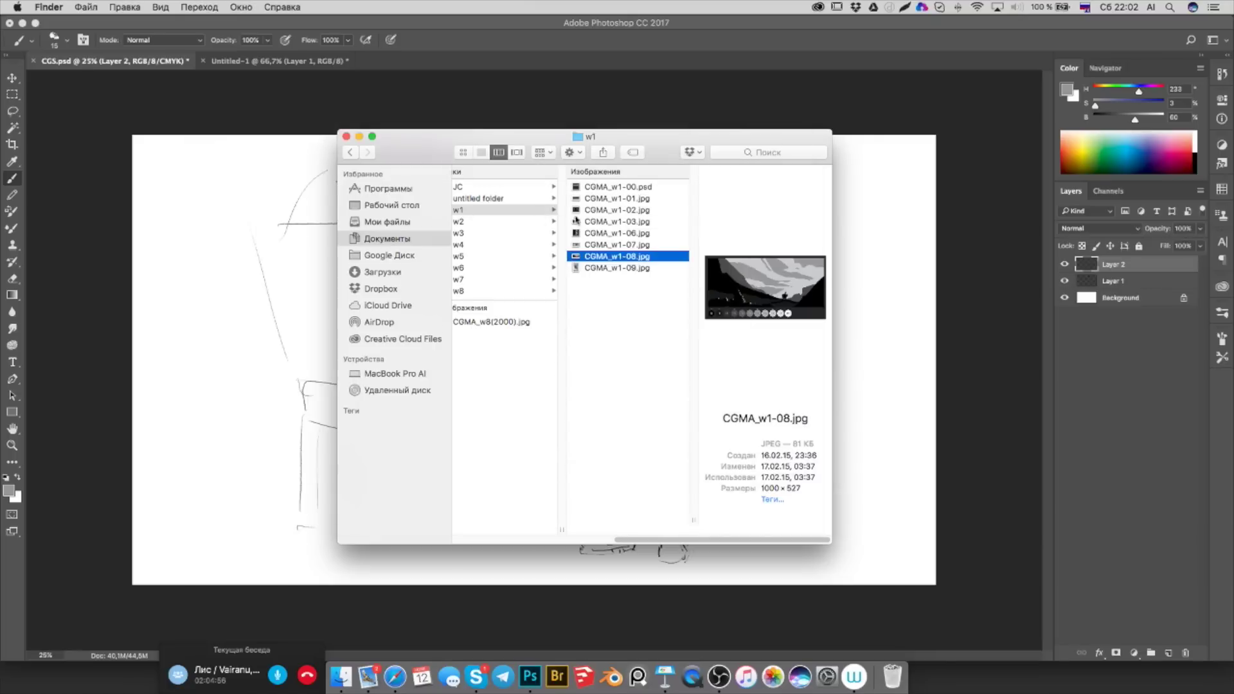
{"action": "left_click", "coordinate": [621, 270]}
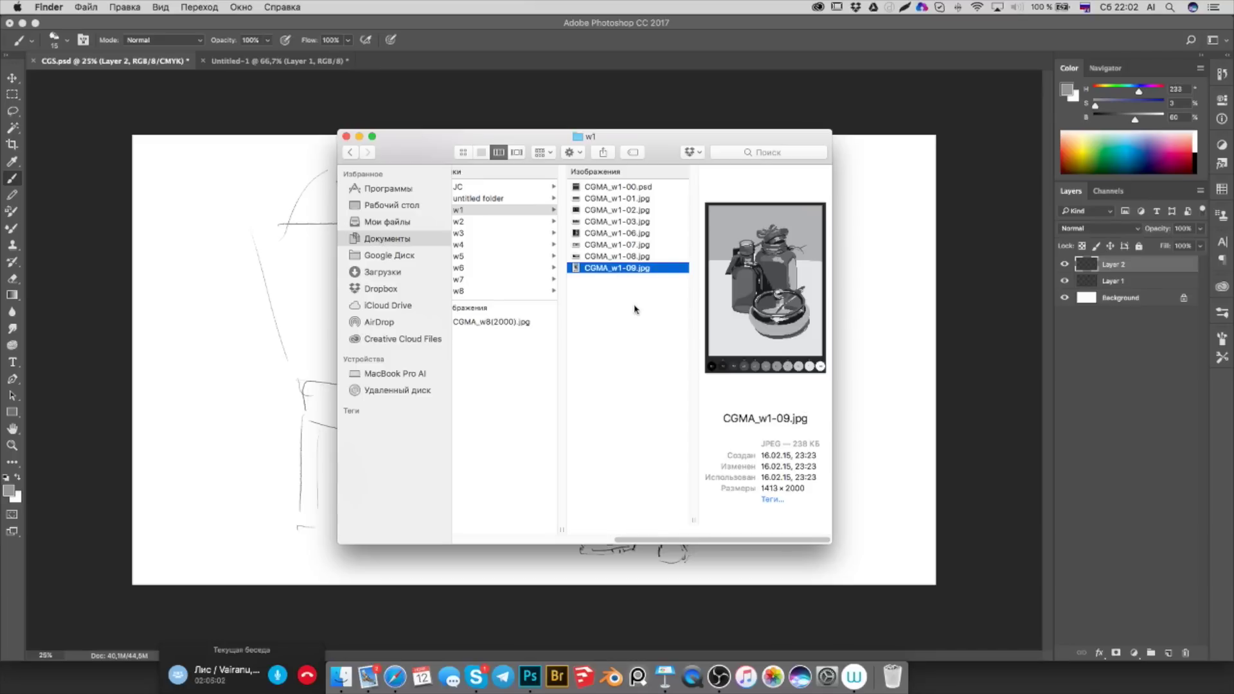
{"action": "key", "text": "space"}
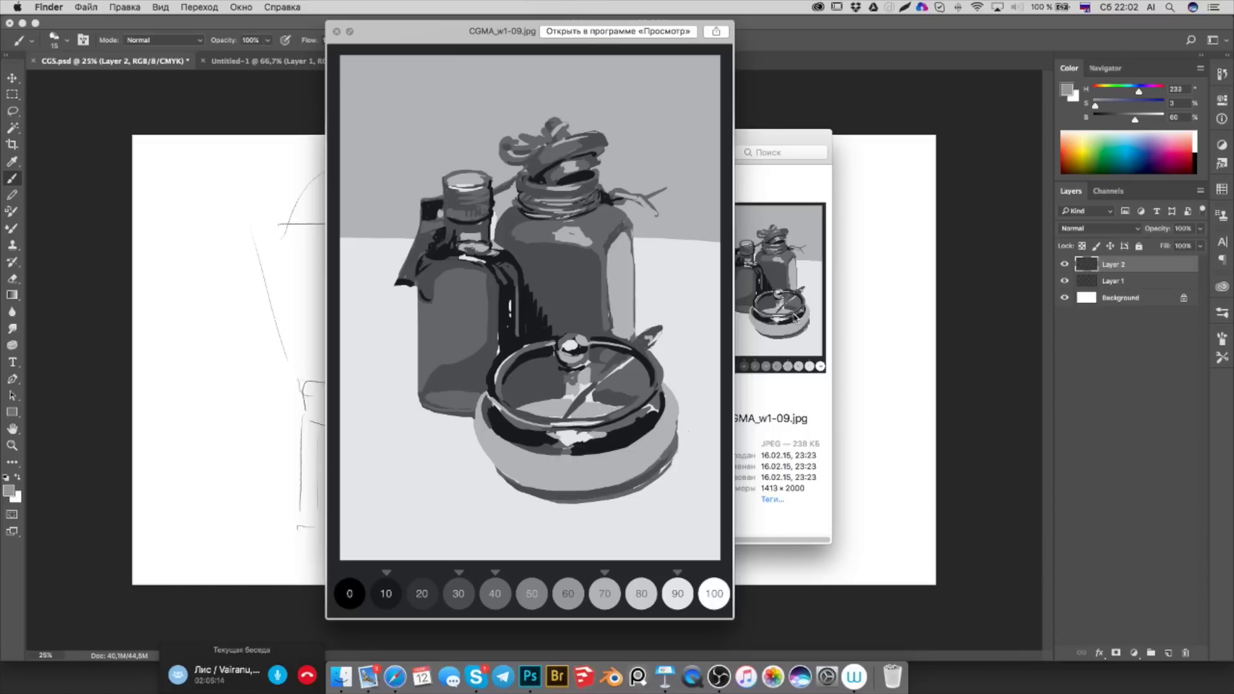
{"action": "key", "text": "space"}
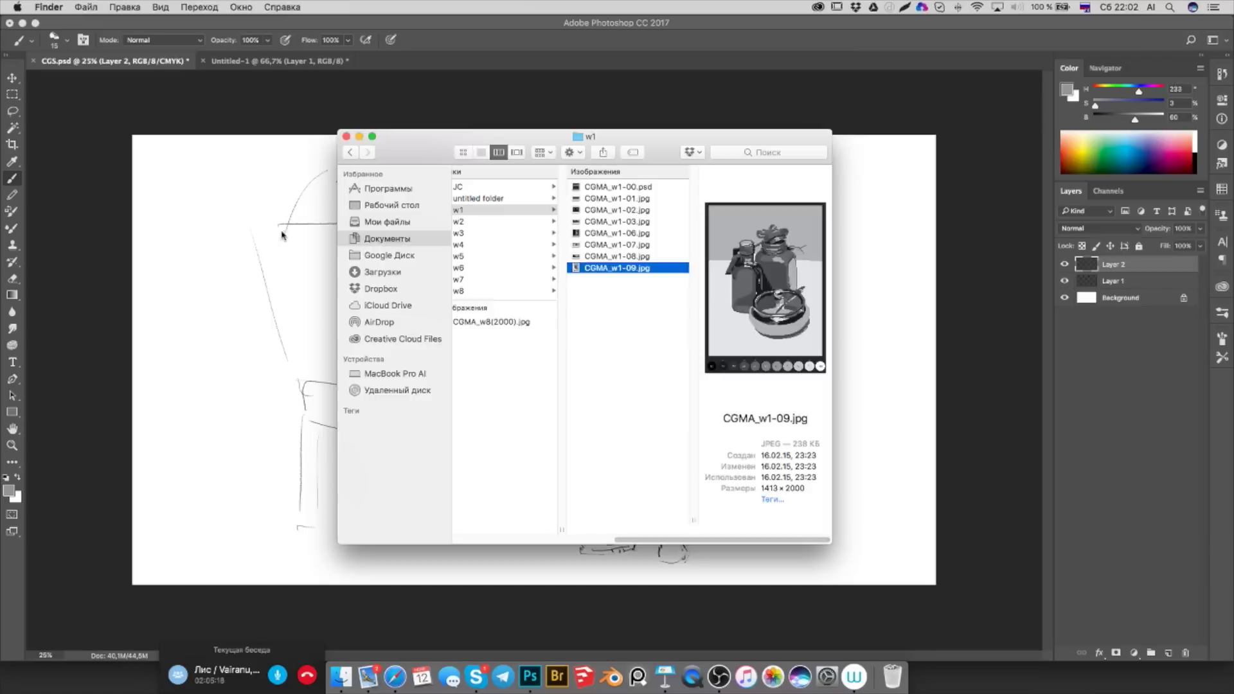
{"action": "left_click", "coordinate": [284, 236]}
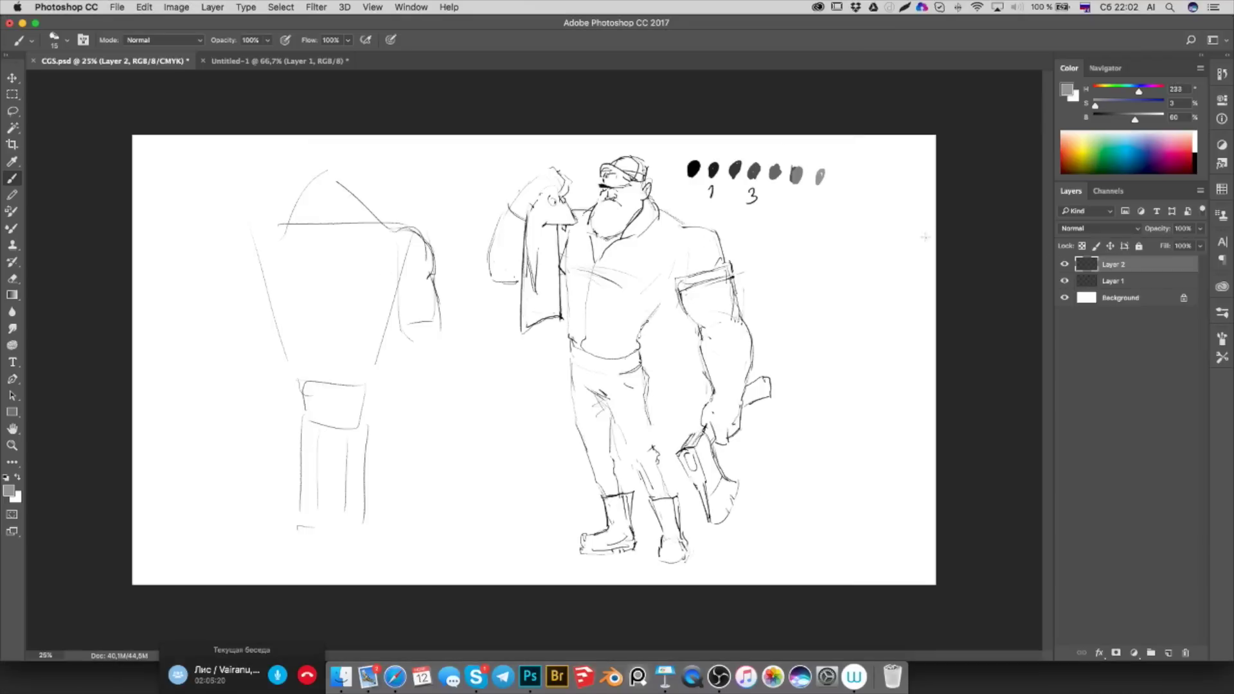
Erase the black test dabs and number marks above the sketch
{"action": "key", "text": "e"}
{"action": "mouse_move", "coordinate": [693, 162]}
{"action": "left_mouse_down"}
{"action": "mouse_move", "coordinate": [688, 183]}
{"action": "mouse_move", "coordinate": [707, 174]}
{"action": "mouse_move", "coordinate": [711, 200]}
{"action": "left_mouse_up"}
{"action": "mouse_move", "coordinate": [736, 154]}
{"action": "left_mouse_down"}
{"action": "mouse_move", "coordinate": [736, 180]}
{"action": "mouse_move", "coordinate": [753, 188]}
{"action": "mouse_move", "coordinate": [800, 171]}
{"action": "mouse_move", "coordinate": [837, 187]}
{"action": "mouse_move", "coordinate": [758, 169]}
{"action": "left_mouse_up"}
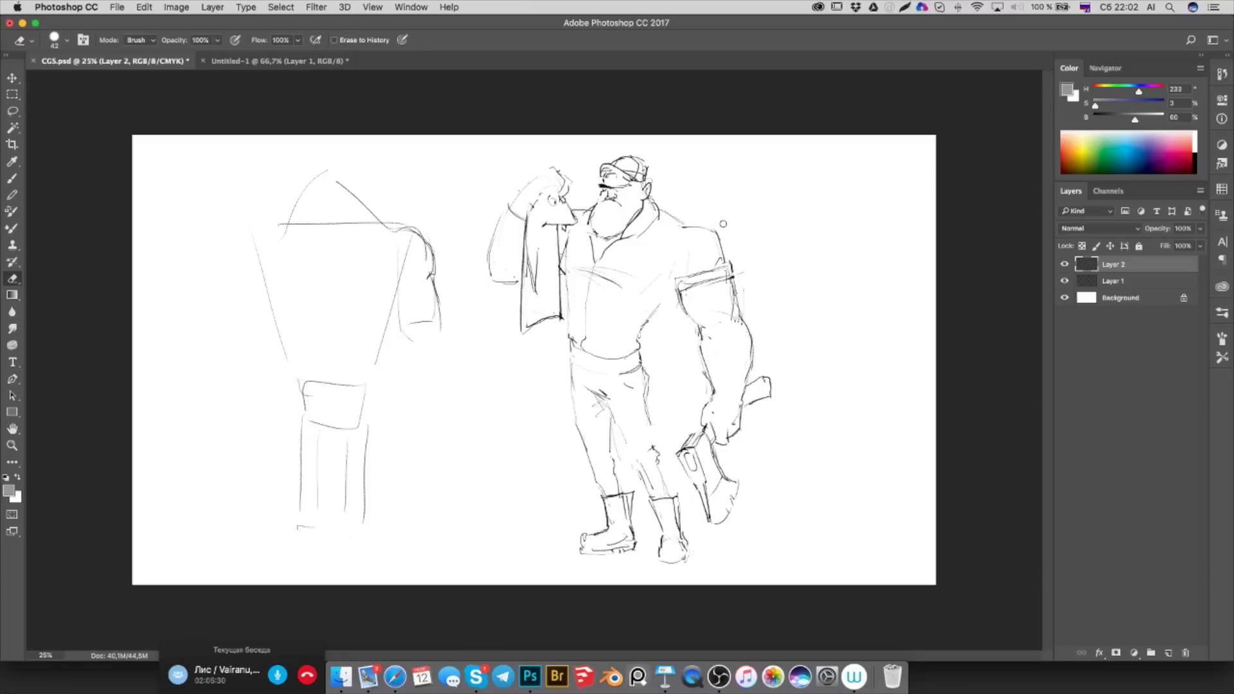
Add a small stroke near the beard and a V-shaped line across the chest
{"action": "key", "text": "b"}
{"action": "left_click_drag", "start_coordinate": [607, 208], "coordinate": [615, 203]}
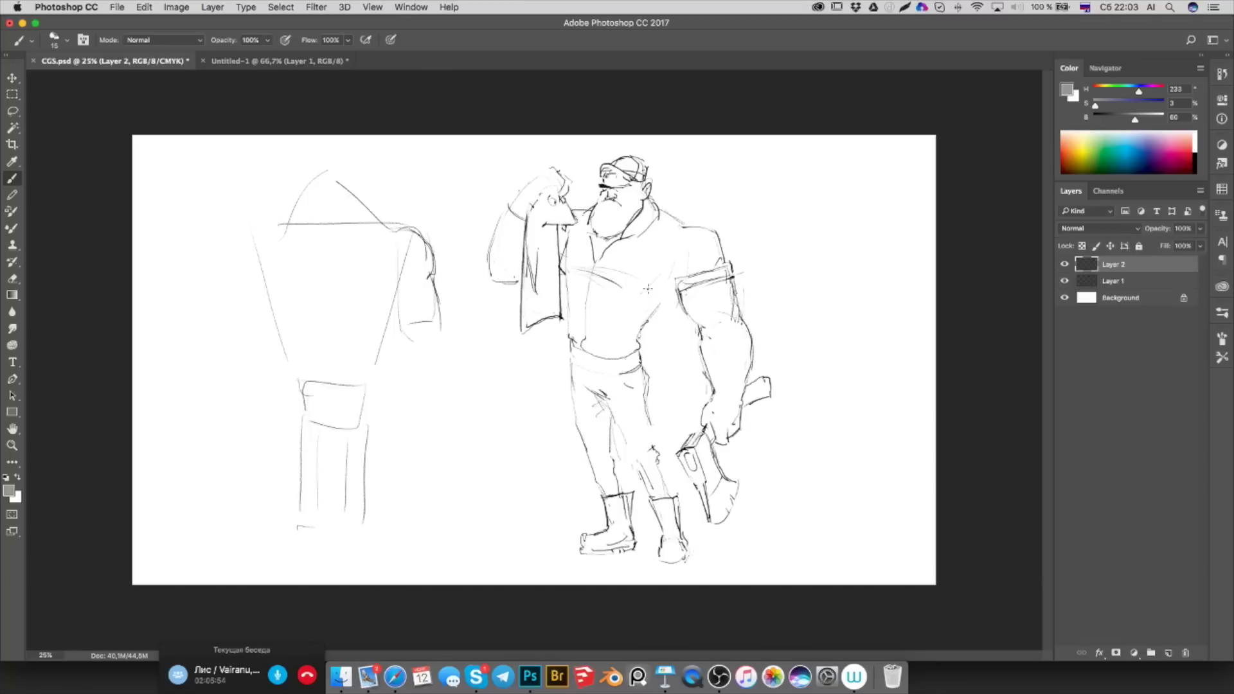
{"action": "left_click_drag", "start_coordinate": [629, 287], "coordinate": [677, 265]}
{"action": "key", "text": "e"}
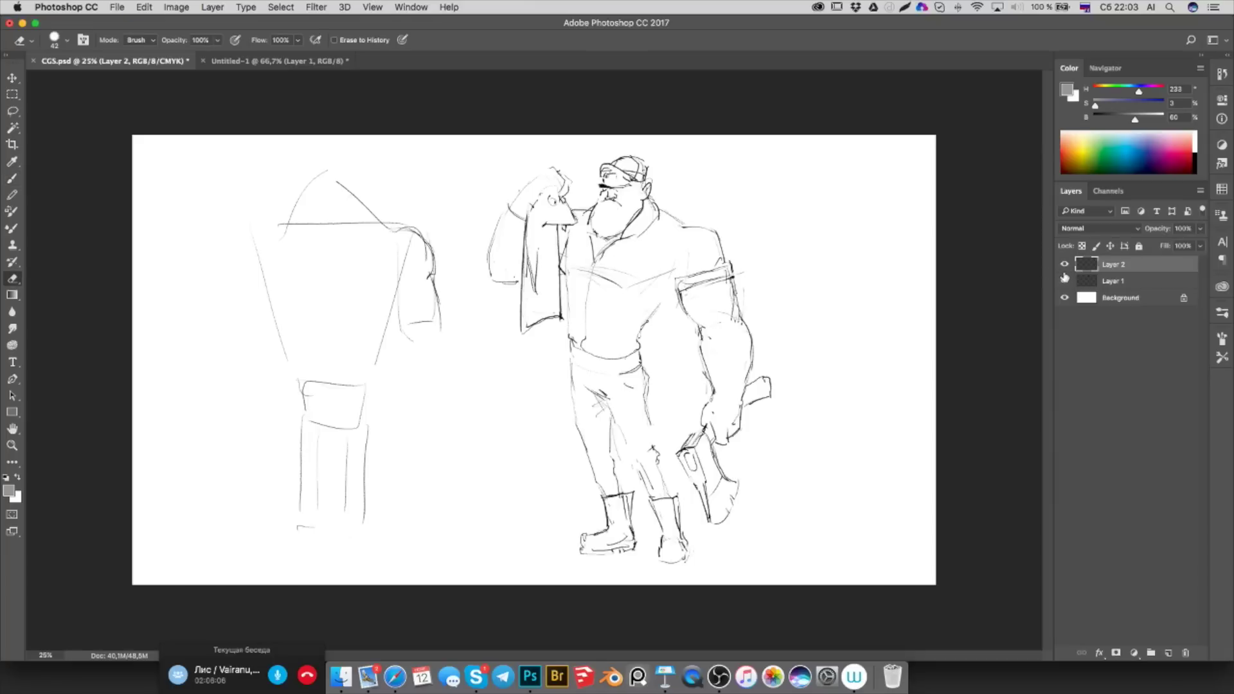
Select Layer 1 and Layer 2 and merge them with Cmd+E into a single Layer 2
{"action": "left_click", "coordinate": [1064, 264]}
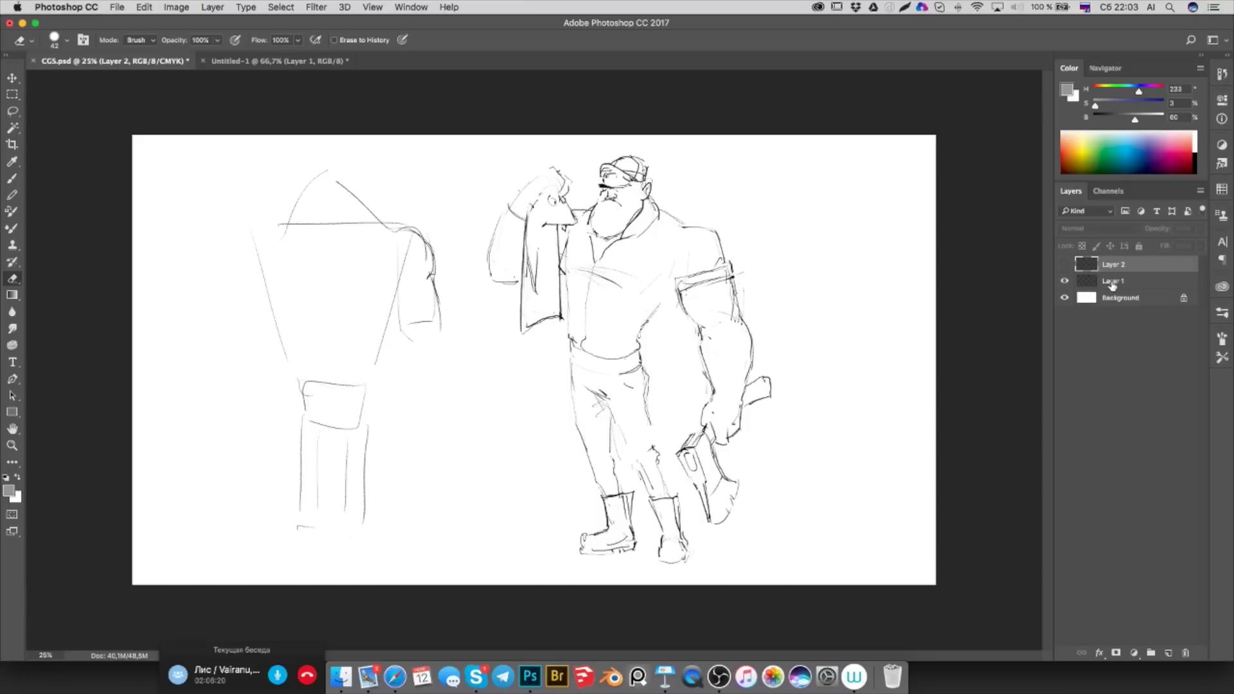
{"action": "left_click", "coordinate": [1112, 284]}
{"action": "left_click", "coordinate": [1064, 265]}
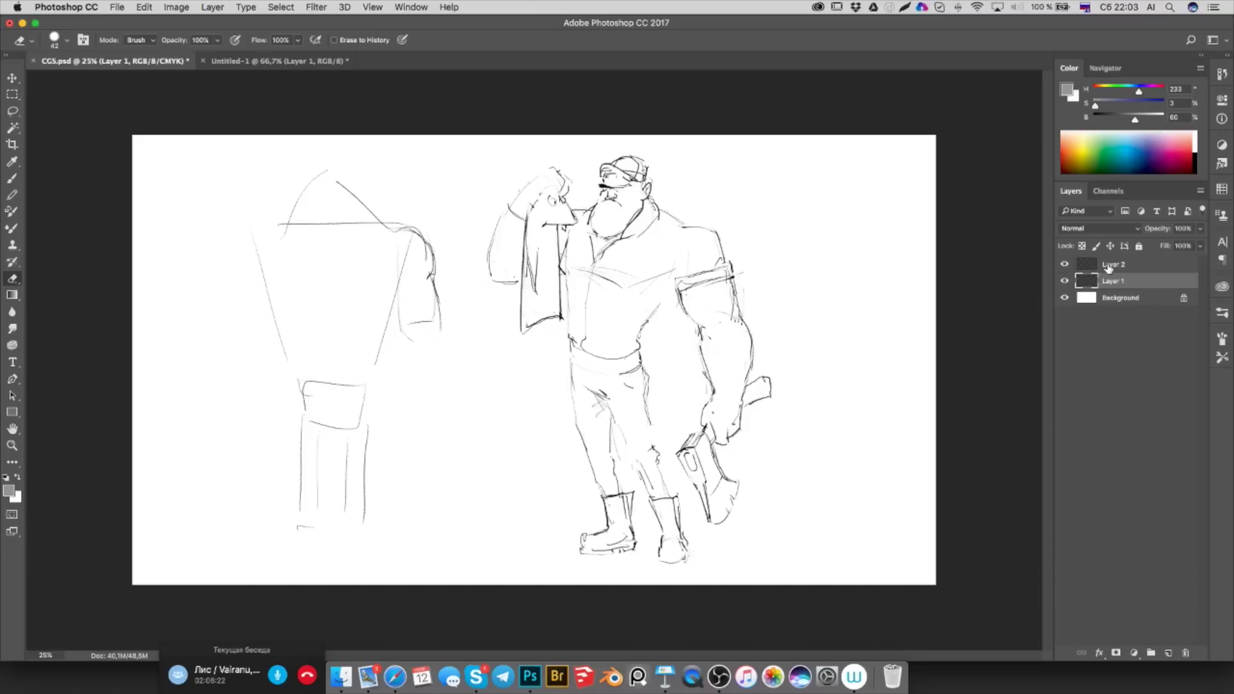
{"action": "left_click", "coordinate": [1108, 266], "text": "shift"}
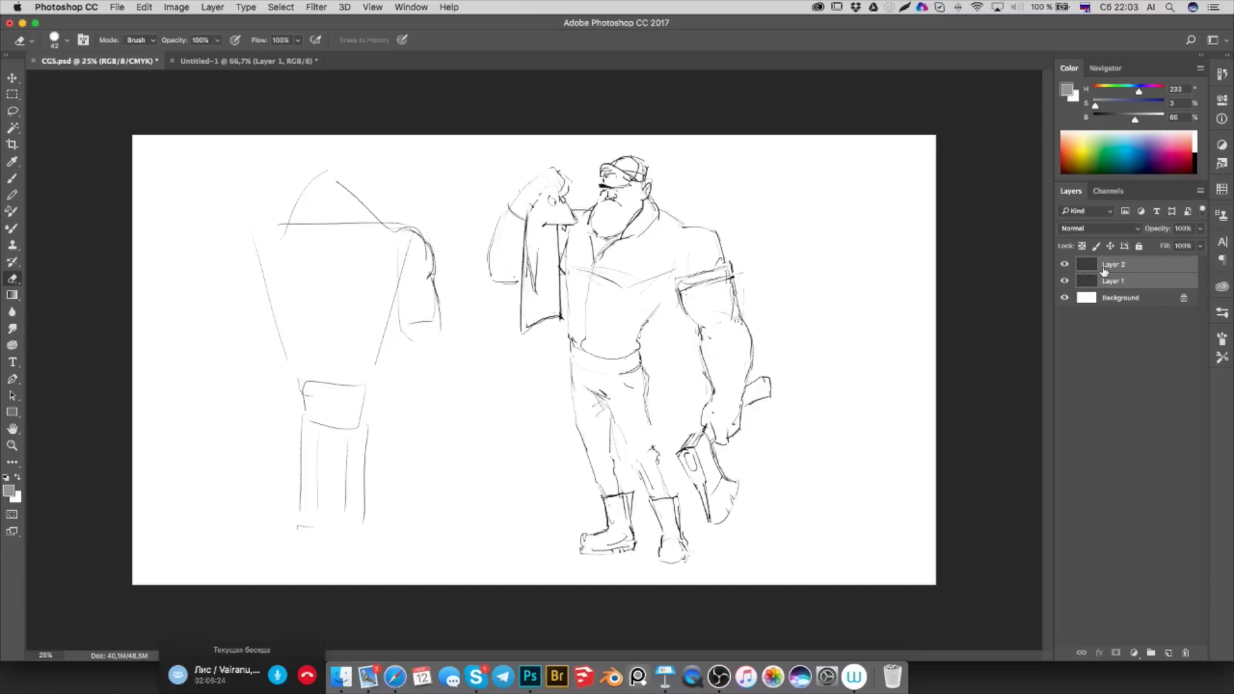
{"action": "key", "text": "super+e"}
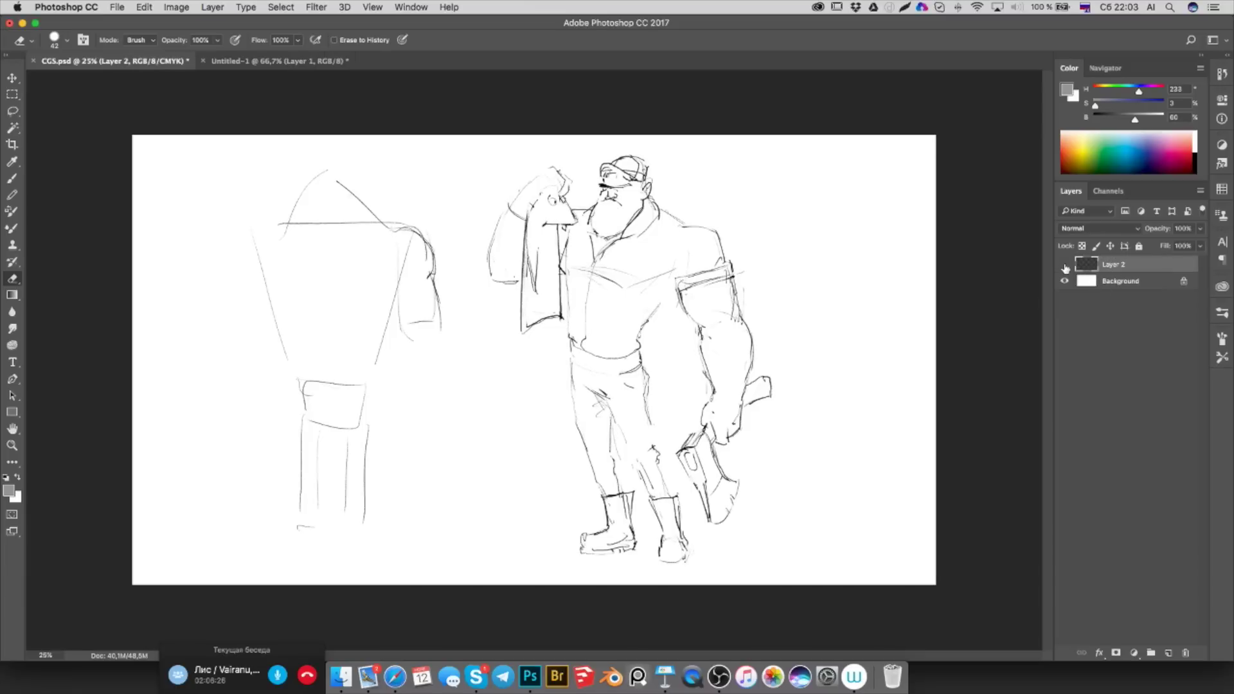
{"action": "key", "text": "b"}
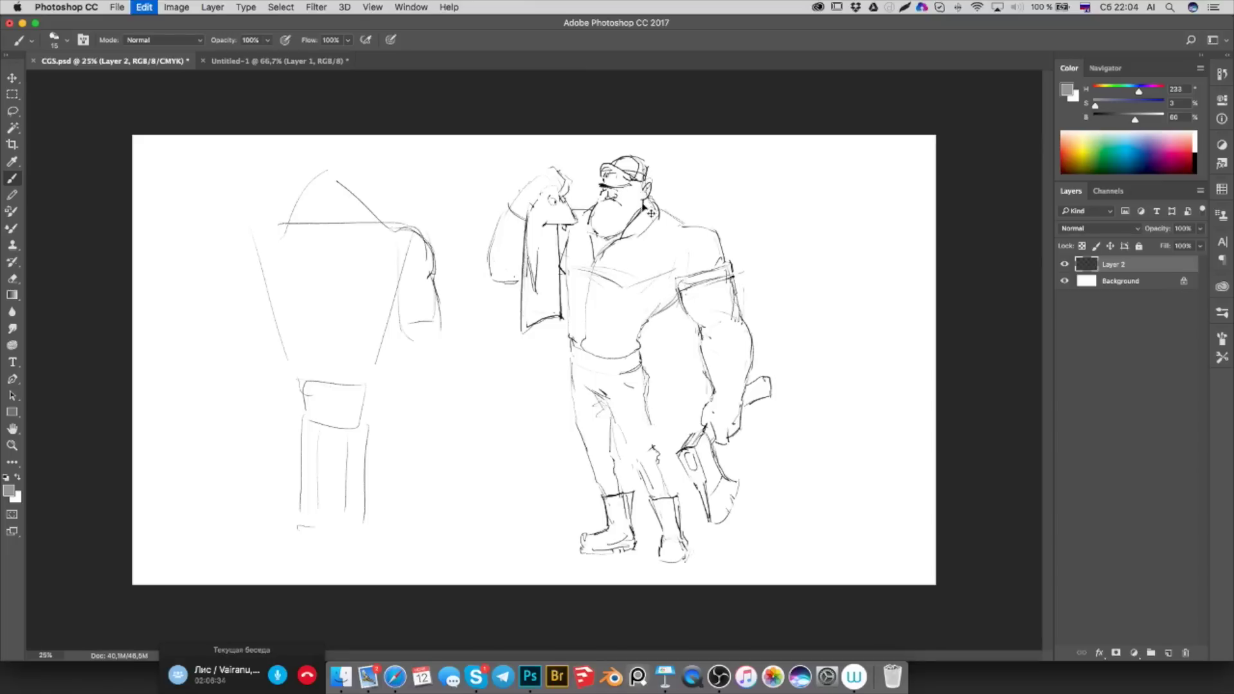
With black (B 0), darken the eyes and brow, sketch the collar, and add a pocket, undoing one glasses stroke
{"action": "left_click_drag", "start_coordinate": [1135, 120], "coordinate": [1093, 120]}
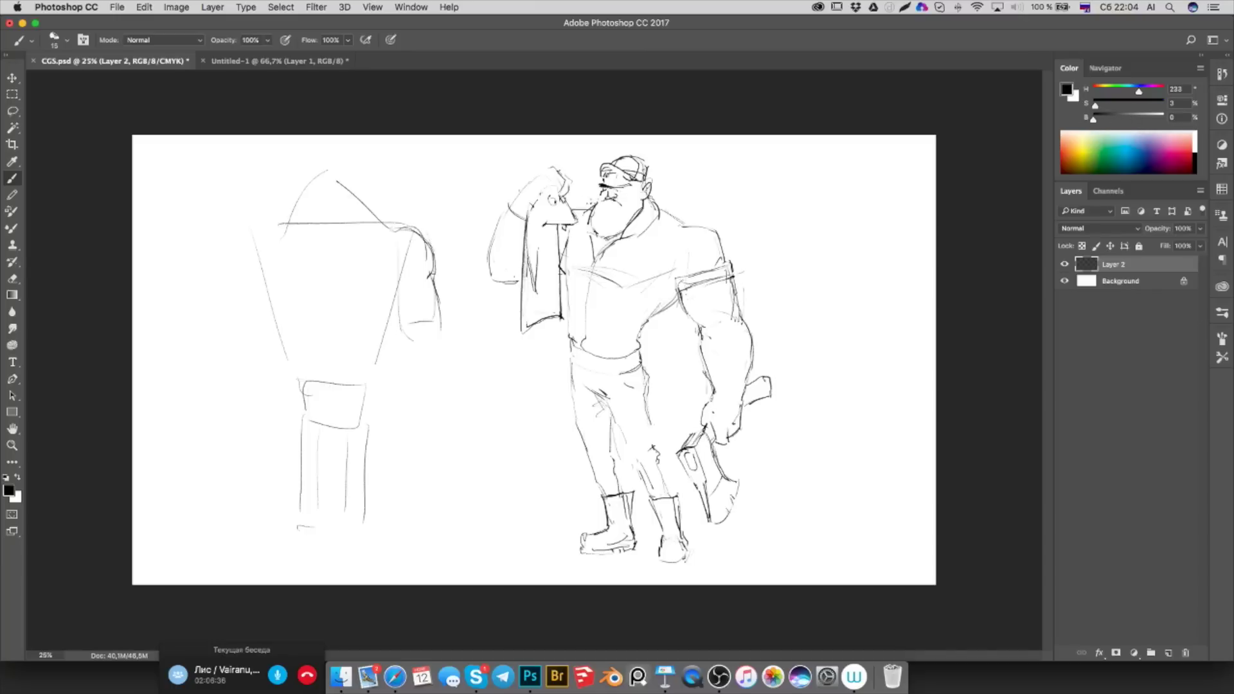
{"action": "left_click_drag", "start_coordinate": [630, 181], "coordinate": [608, 186]}
{"action": "mouse_move", "coordinate": [654, 194]}
{"action": "left_mouse_down"}
{"action": "mouse_move", "coordinate": [645, 231]}
{"action": "mouse_move", "coordinate": [621, 243]}
{"action": "left_mouse_up"}
{"action": "left_click_drag", "start_coordinate": [642, 324], "coordinate": [665, 315]}
{"action": "left_click_drag", "start_coordinate": [600, 186], "coordinate": [633, 193]}
{"action": "key", "text": "ctrl+z"}
{"action": "mouse_move", "coordinate": [581, 351]}
{"action": "left_mouse_down"}
{"action": "mouse_move", "coordinate": [582, 371]}
{"action": "mouse_move", "coordinate": [601, 373]}
{"action": "mouse_move", "coordinate": [590, 351]}
{"action": "mouse_move", "coordinate": [596, 373]}
{"action": "mouse_move", "coordinate": [582, 368]}
{"action": "left_mouse_up"}
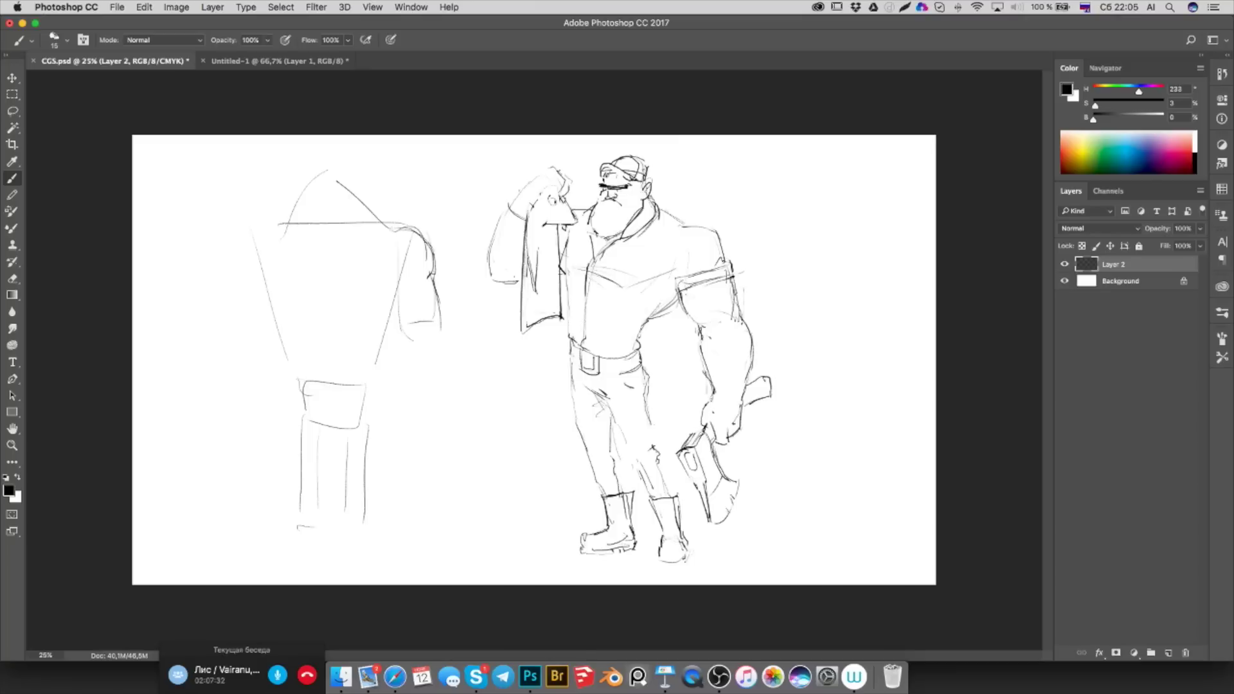
Darken the belt line in black
{"action": "left_click_drag", "start_coordinate": [571, 346], "coordinate": [586, 352]}
{"action": "key", "text": "e"}
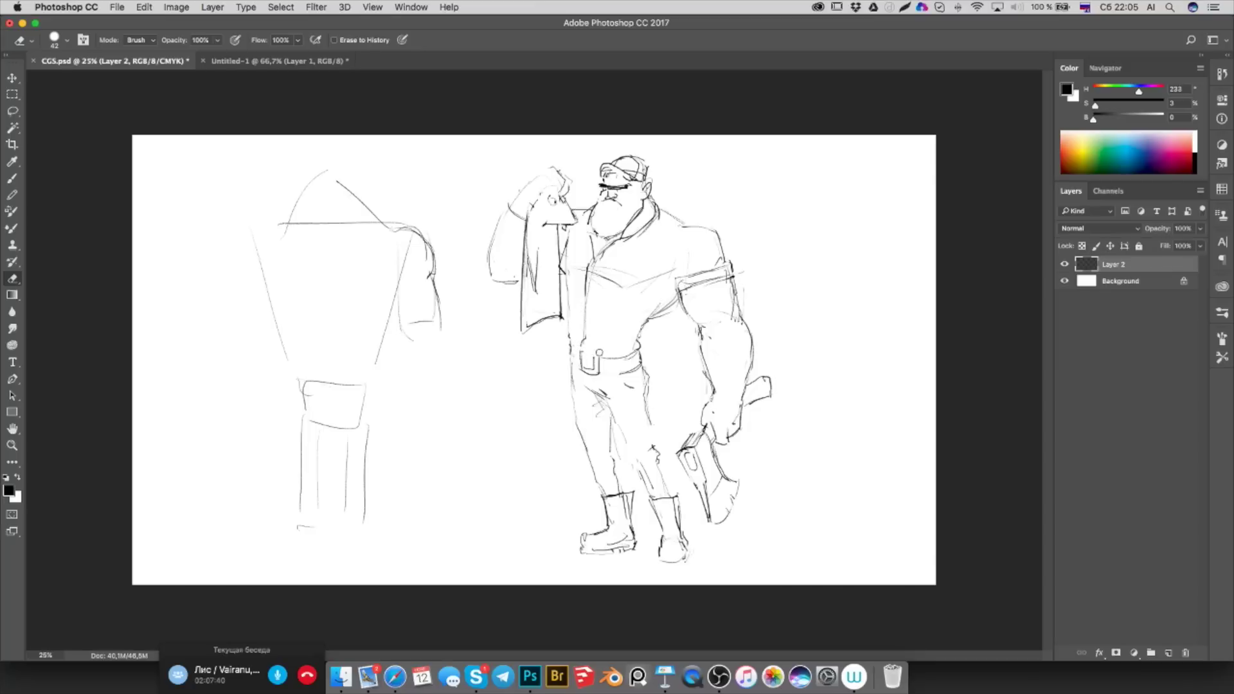
{"action": "key", "text": "v"}
{"action": "key", "text": "b"}
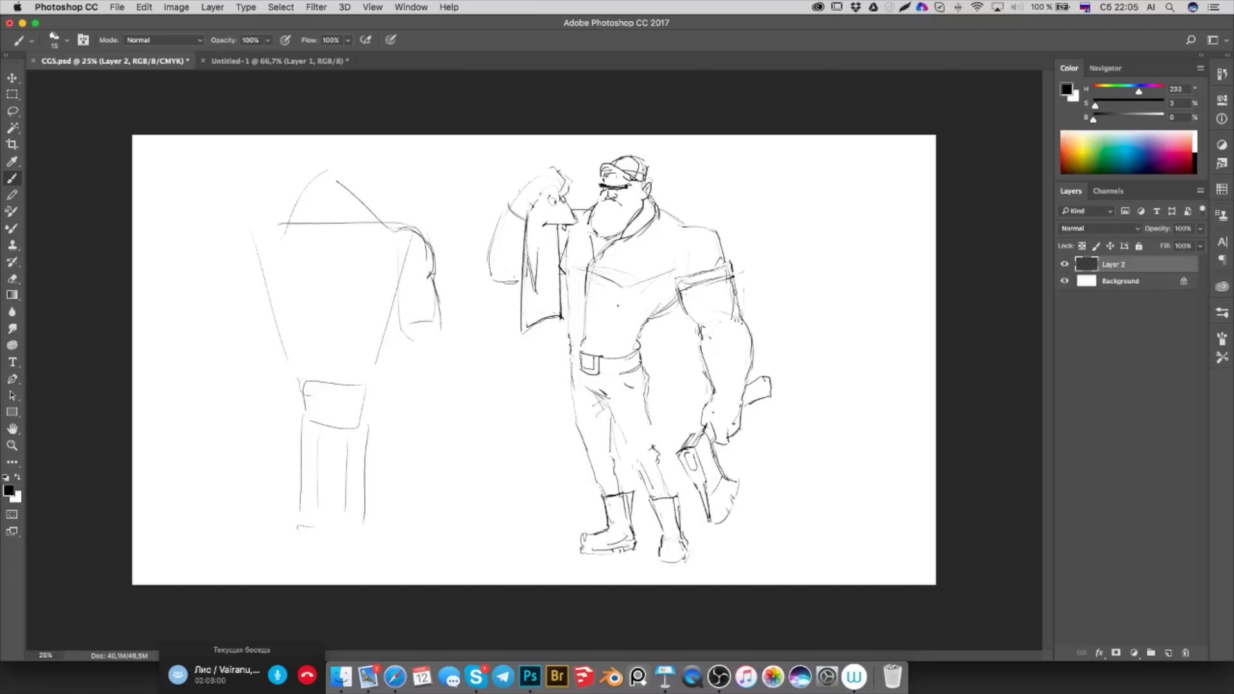
{"action": "key", "text": "e"}
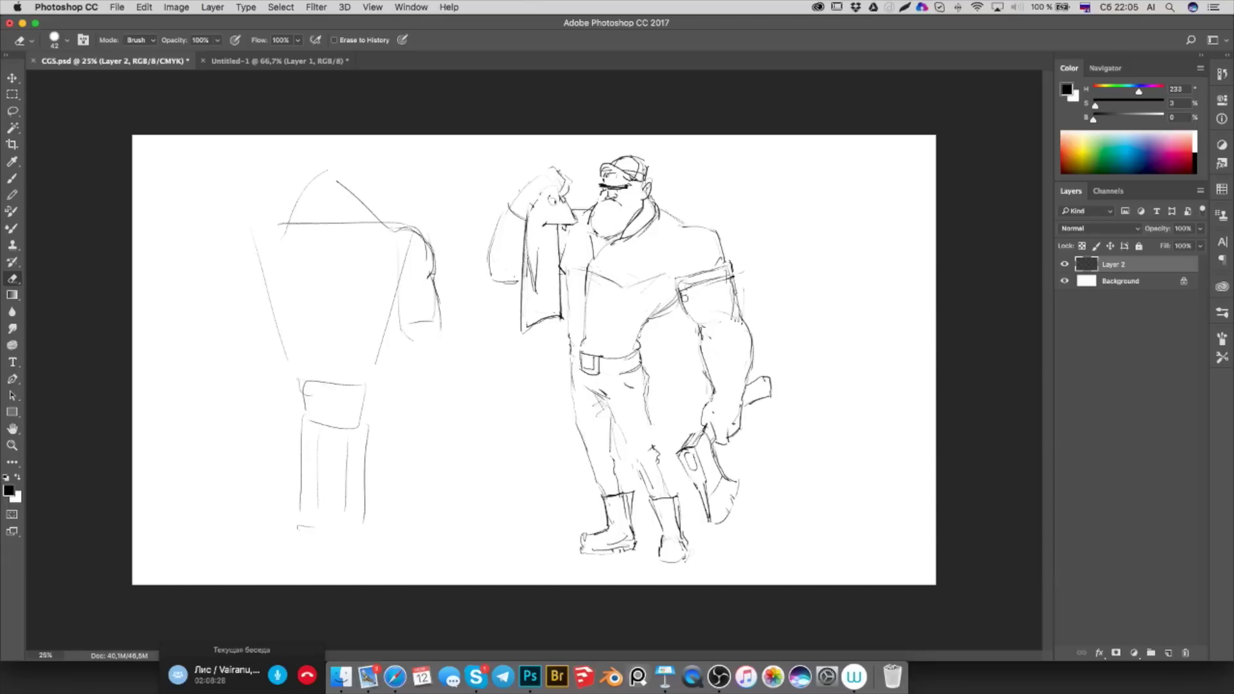
{"action": "key", "text": "b"}
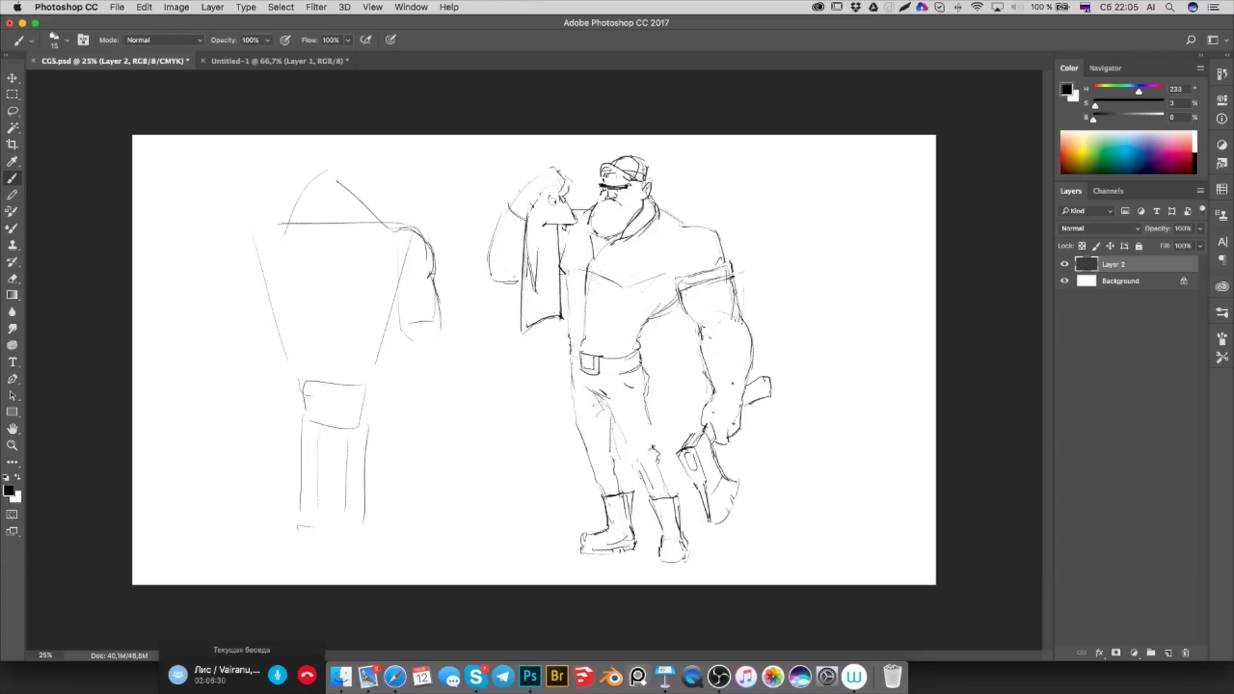
Draw a cuff at the right wrist and erase and redraw the torso's right side
{"action": "mouse_move", "coordinate": [712, 385]}
{"action": "left_mouse_down"}
{"action": "mouse_move", "coordinate": [751, 381]}
{"action": "mouse_move", "coordinate": [739, 424]}
{"action": "mouse_move", "coordinate": [749, 383]}
{"action": "left_mouse_up"}
{"action": "left_click_drag", "start_coordinate": [646, 315], "coordinate": [637, 344]}
{"action": "key", "text": "e"}
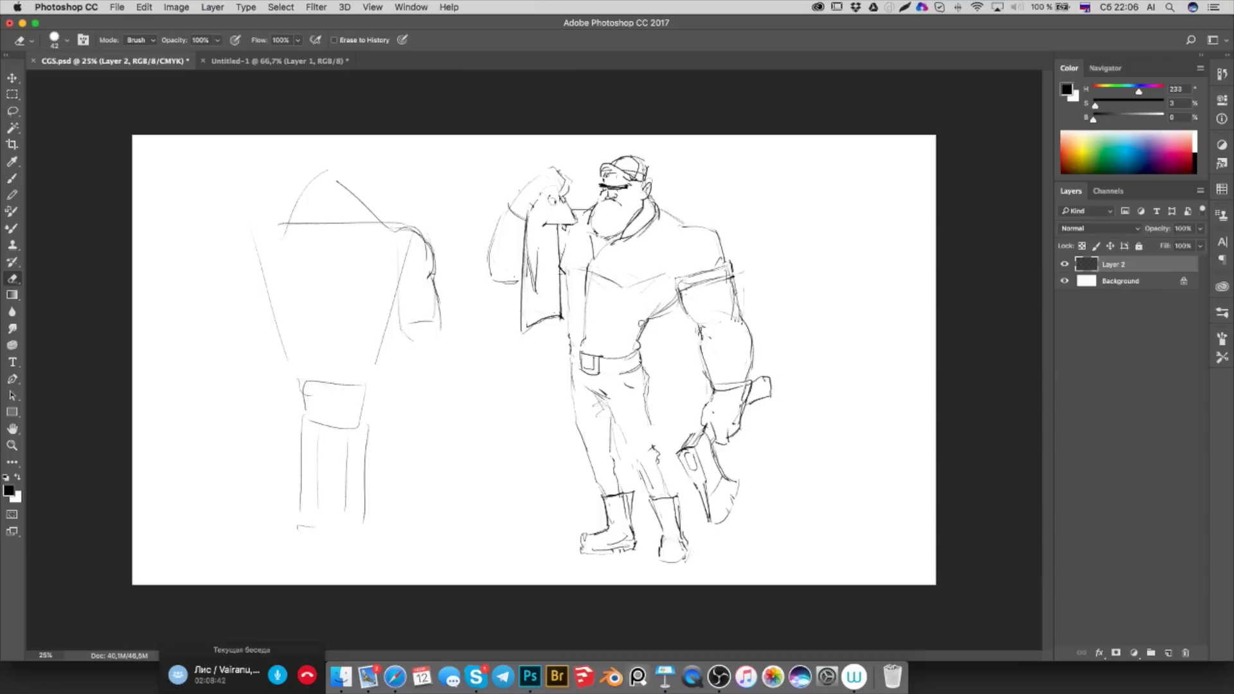
{"action": "left_click_drag", "start_coordinate": [636, 337], "coordinate": [652, 312]}
{"action": "key", "text": "b"}
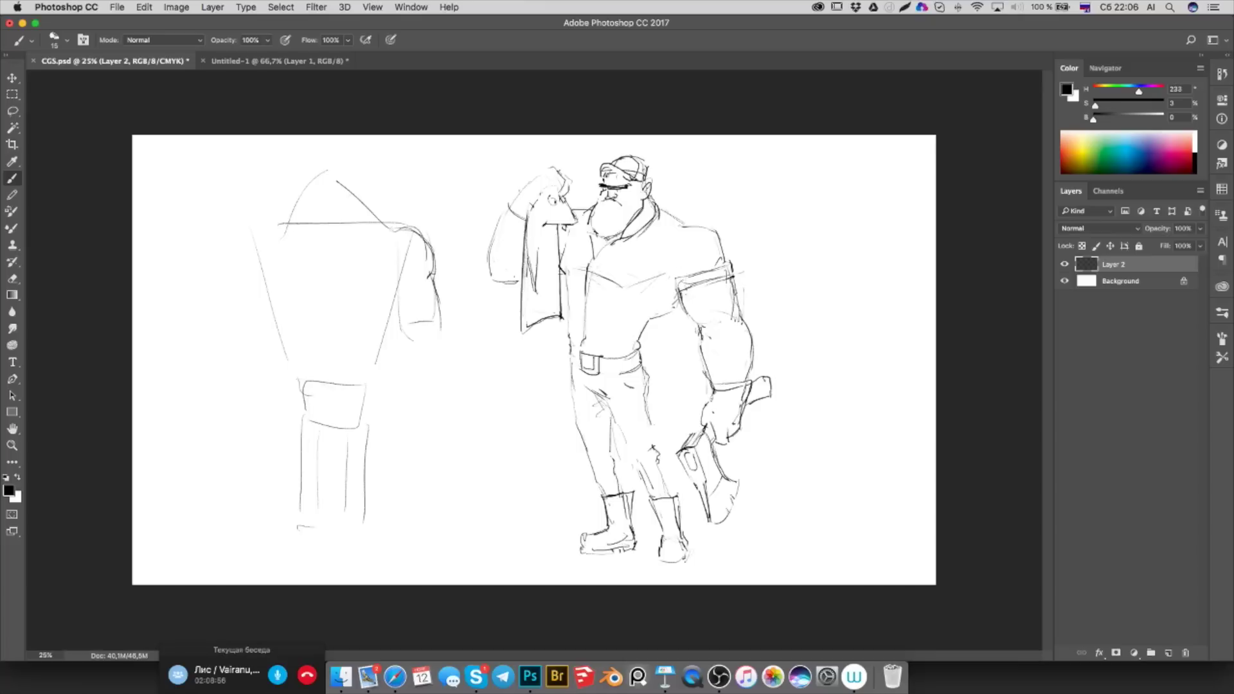
{"action": "mouse_move", "coordinate": [646, 321]}
{"action": "left_mouse_down"}
{"action": "mouse_move", "coordinate": [635, 349]}
{"action": "mouse_move", "coordinate": [642, 333]}
{"action": "left_mouse_up"}
Sketch a tall rounded-top figure outline right of the lumberjack with small inner strokes
{"action": "mouse_move", "coordinate": [811, 321]}
{"action": "left_mouse_down"}
{"action": "mouse_move", "coordinate": [825, 217]}
{"action": "mouse_move", "coordinate": [863, 322]}
{"action": "left_mouse_up"}
{"action": "left_click_drag", "start_coordinate": [831, 223], "coordinate": [833, 221]}
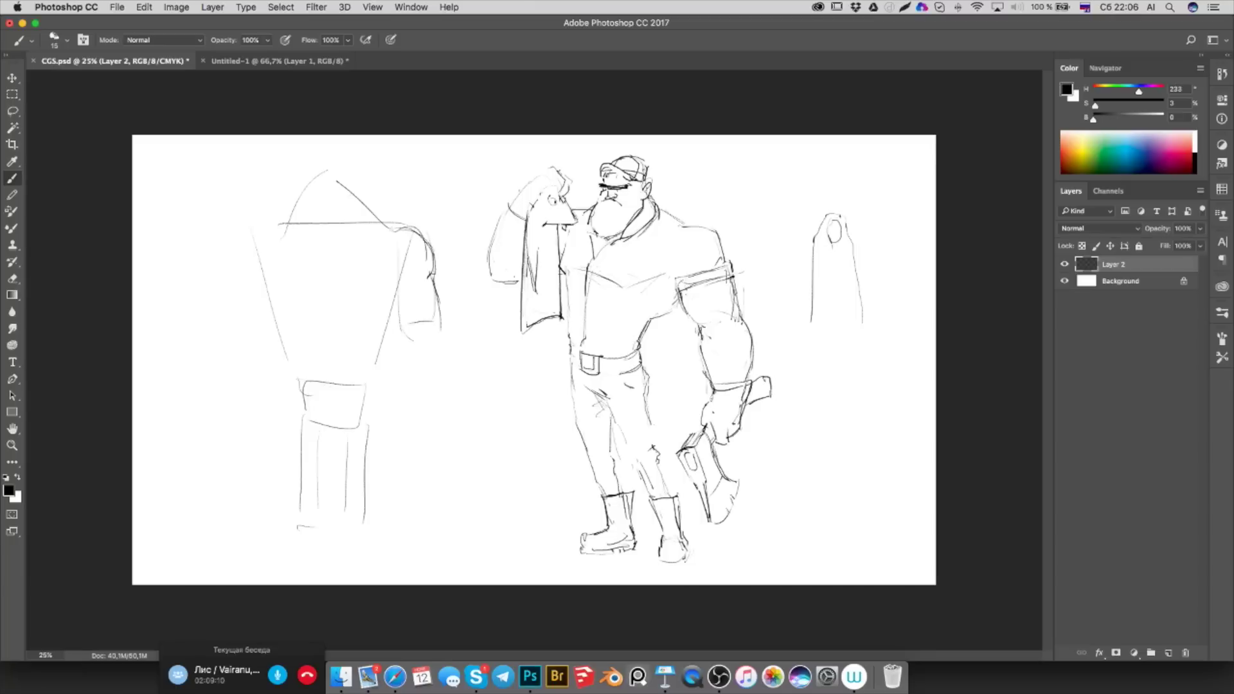
{"action": "left_click_drag", "start_coordinate": [835, 246], "coordinate": [835, 289]}
{"action": "left_click_drag", "start_coordinate": [850, 247], "coordinate": [860, 306]}
{"action": "left_click_drag", "start_coordinate": [828, 273], "coordinate": [821, 287]}
{"action": "left_click_drag", "start_coordinate": [853, 278], "coordinate": [858, 289]}
{"action": "left_click_drag", "start_coordinate": [807, 341], "coordinate": [845, 335]}
Add a vertical line beside it and touch up the small hooded figure's top
{"action": "left_click_drag", "start_coordinate": [764, 195], "coordinate": [765, 222]}
{"action": "mouse_move", "coordinate": [792, 169]}
{"action": "left_mouse_down"}
{"action": "mouse_move", "coordinate": [793, 147]}
{"action": "mouse_move", "coordinate": [798, 240]}
{"action": "left_mouse_up"}
{"action": "key", "text": "ctrl+z"}
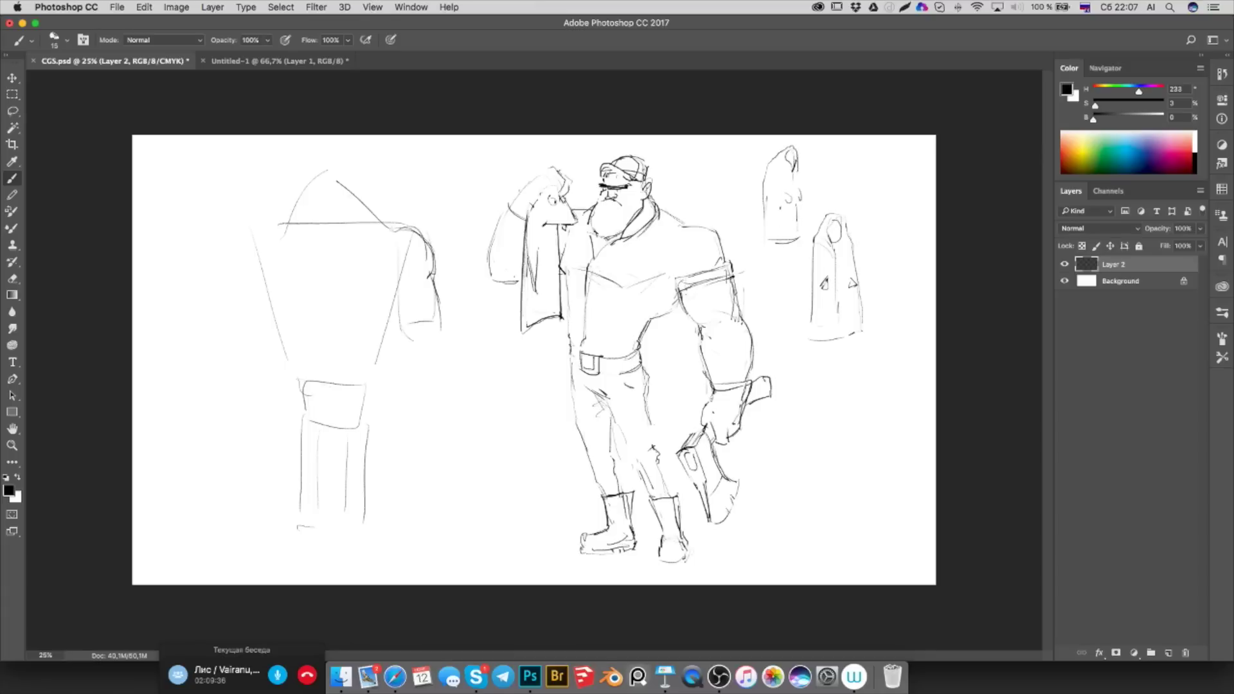
{"action": "left_click_drag", "start_coordinate": [780, 193], "coordinate": [788, 206]}
{"action": "key", "text": "e"}
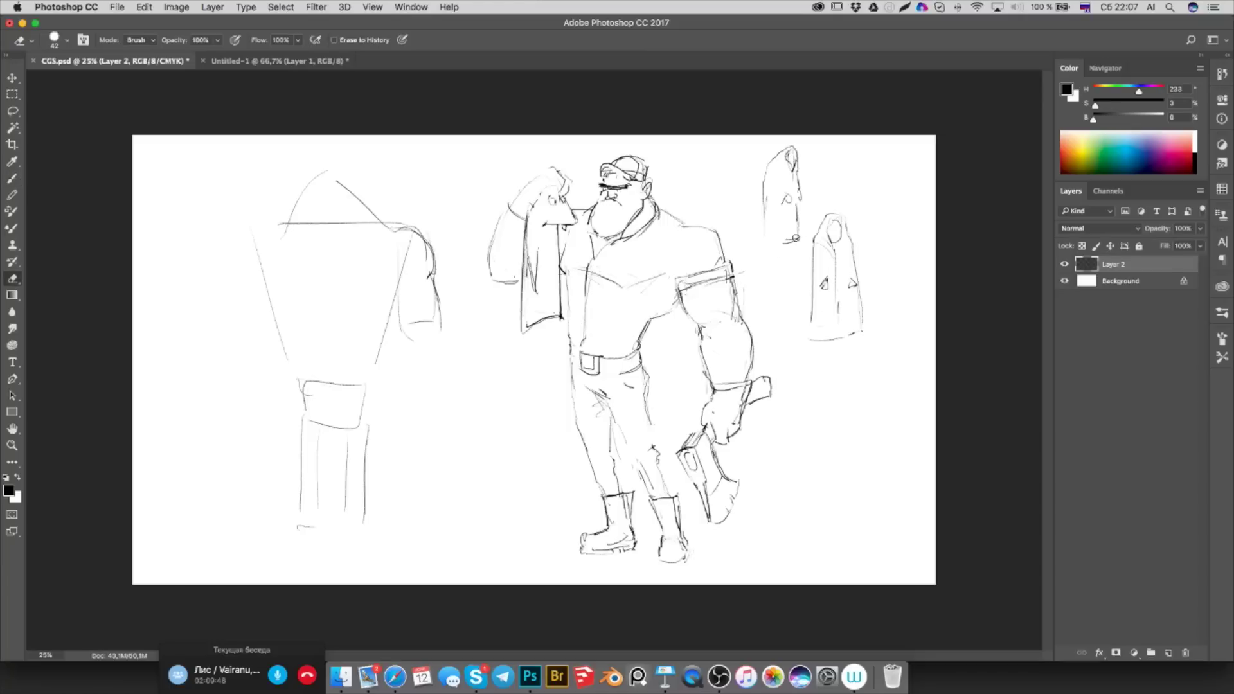
Clear the hooded outlines with a large eraser stroke and add two short chest strokes
{"action": "mouse_move", "coordinate": [758, 254]}
{"action": "left_mouse_down"}
{"action": "mouse_move", "coordinate": [797, 244]}
{"action": "mouse_move", "coordinate": [812, 129]}
{"action": "mouse_move", "coordinate": [835, 322]}
{"action": "mouse_move", "coordinate": [870, 300]}
{"action": "left_mouse_up"}
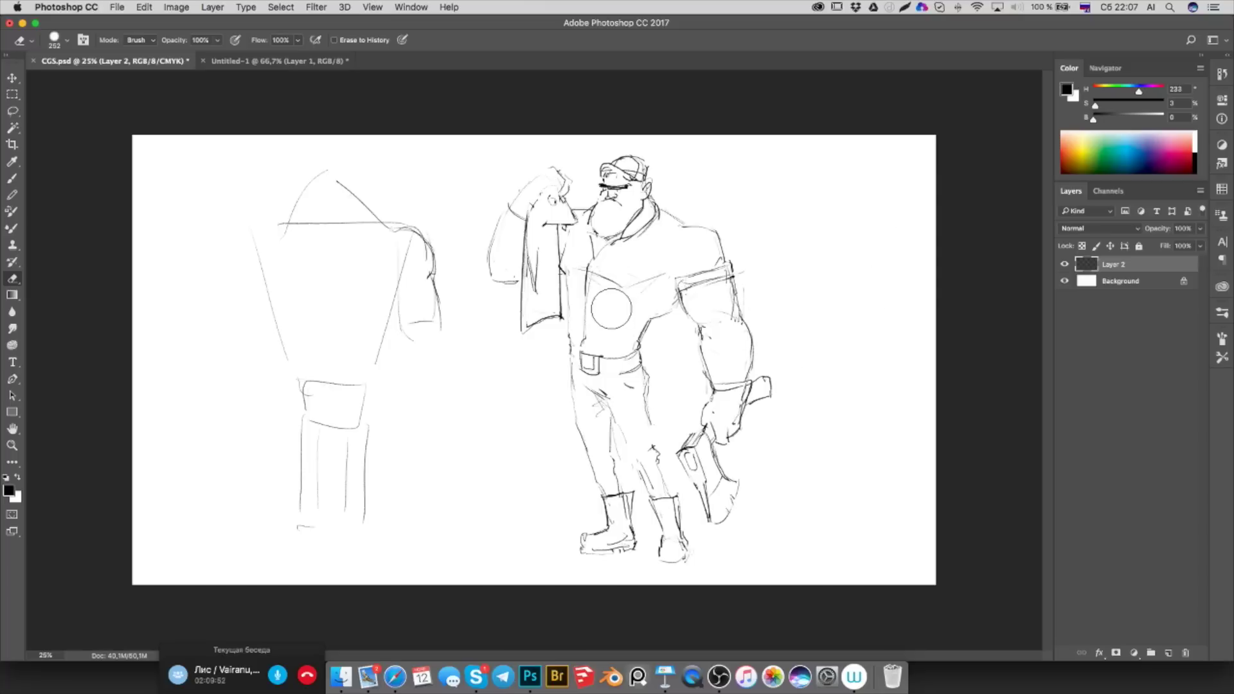
{"action": "key", "text": "b"}
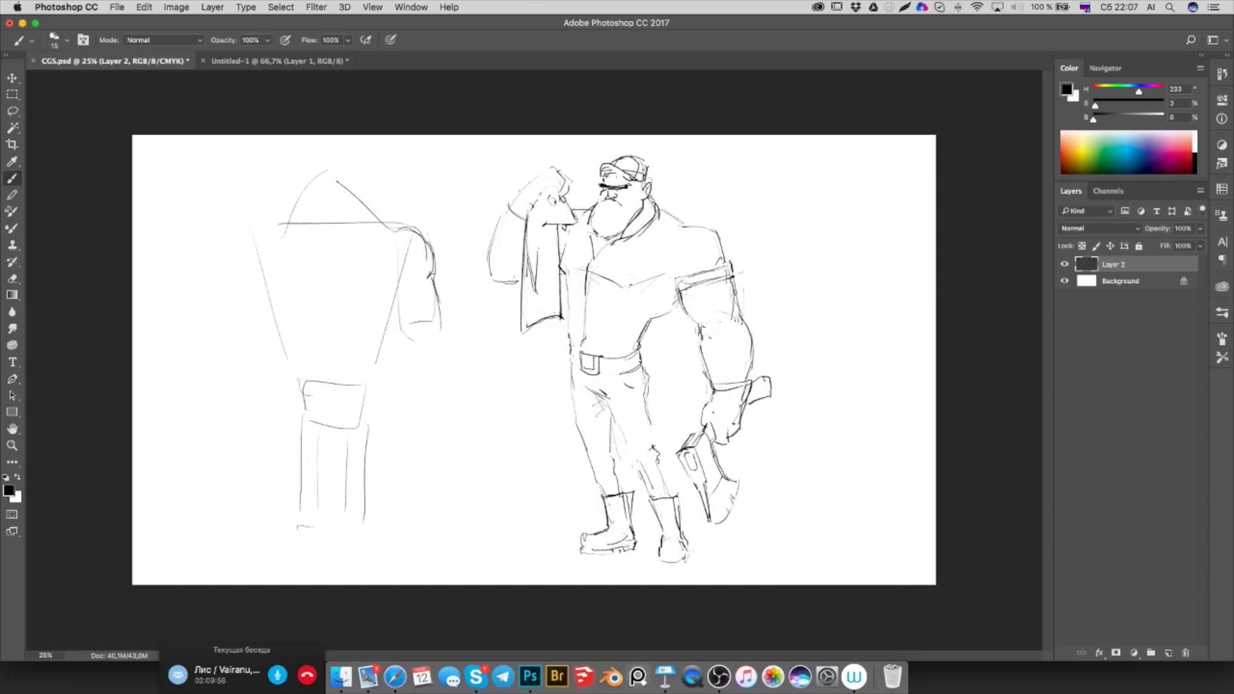
{"action": "left_click_drag", "start_coordinate": [646, 284], "coordinate": [610, 285]}
{"action": "left_click_drag", "start_coordinate": [686, 302], "coordinate": [665, 315]}
Erase and redraw the small detail beside the face, then deselect Layer 2
{"action": "key", "text": "e"}
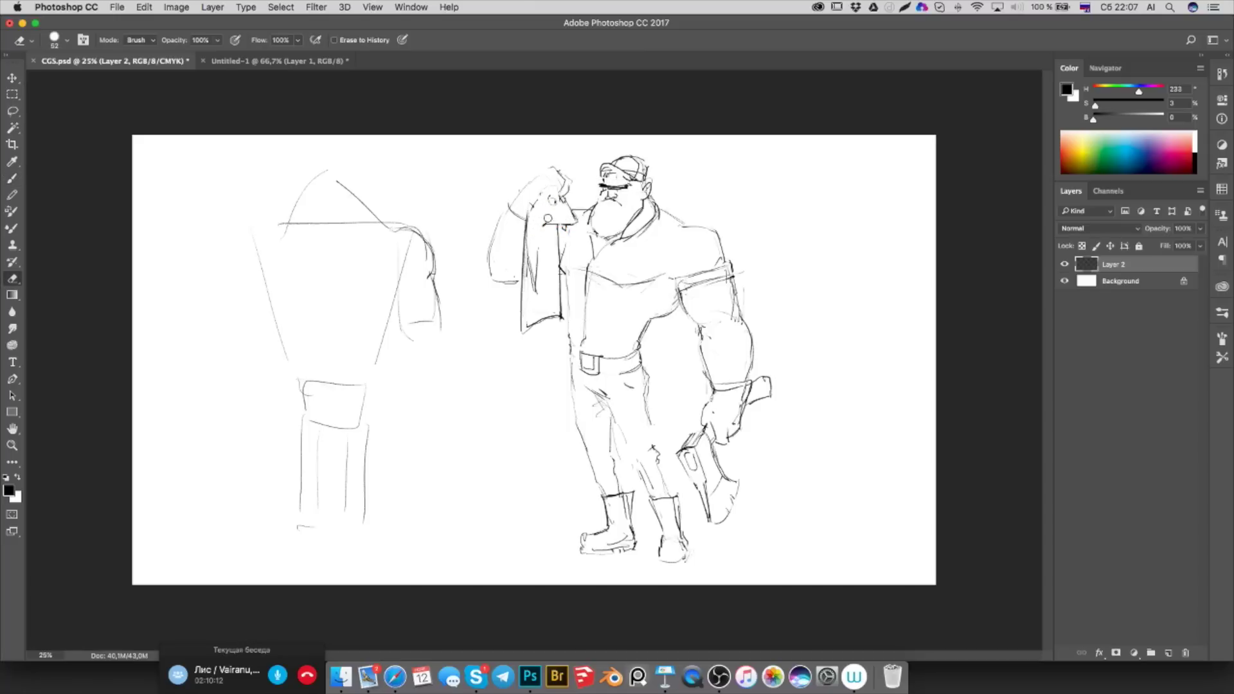
{"action": "left_click_drag", "start_coordinate": [548, 219], "coordinate": [561, 224]}
{"action": "key", "text": "b"}
{"action": "left_click_drag", "start_coordinate": [554, 219], "coordinate": [571, 223]}
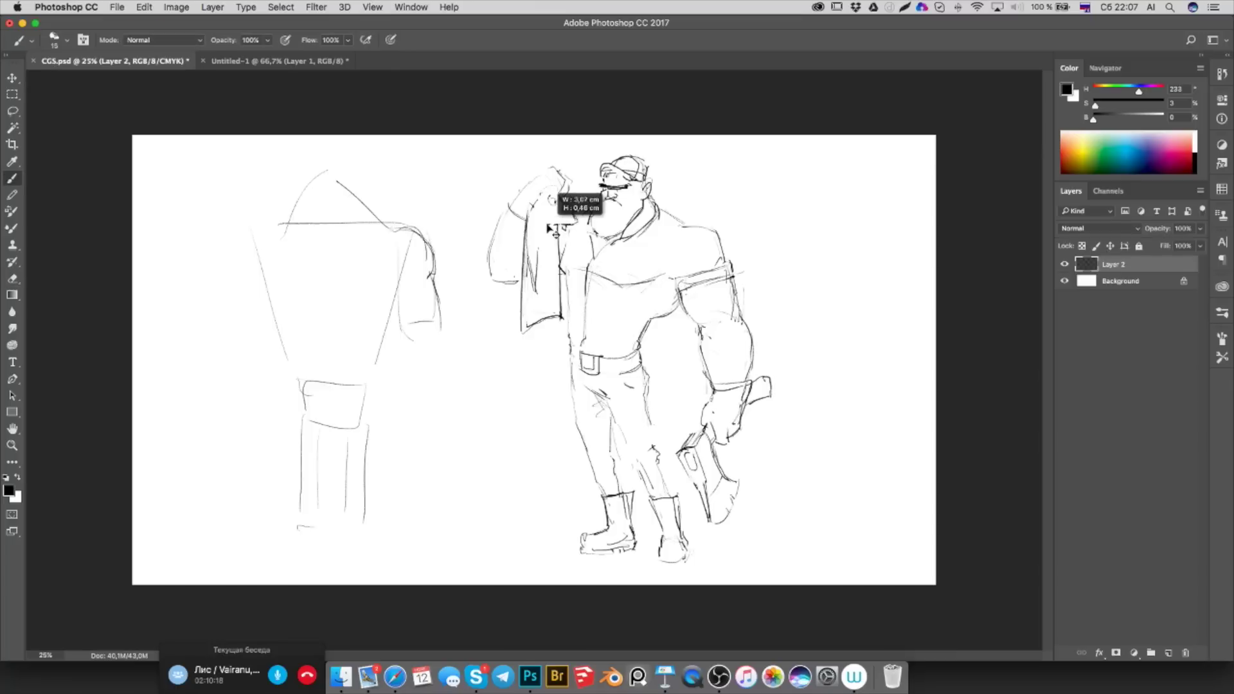
{"action": "left_click", "coordinate": [548, 249], "text": "ctrl"}
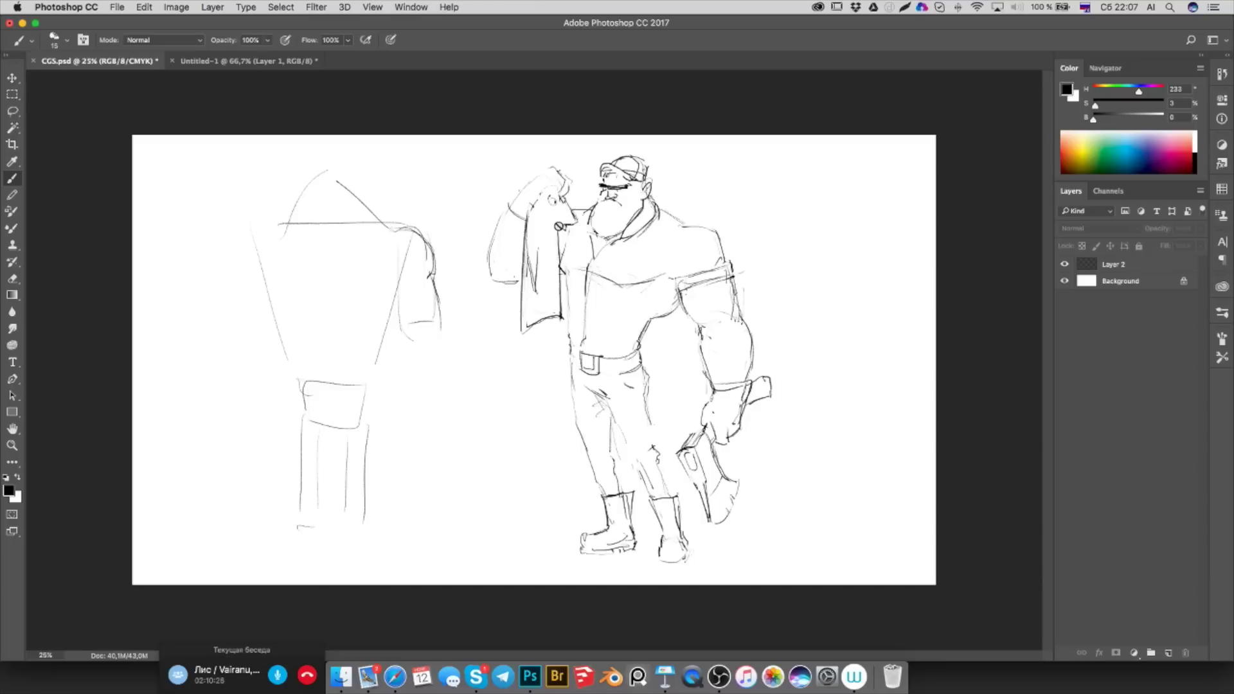
Dismiss the no-layer alert, reselect Layer 2 and brush a small stroke at the towel's bottom-left corner
{"action": "left_click", "coordinate": [1108, 267]}
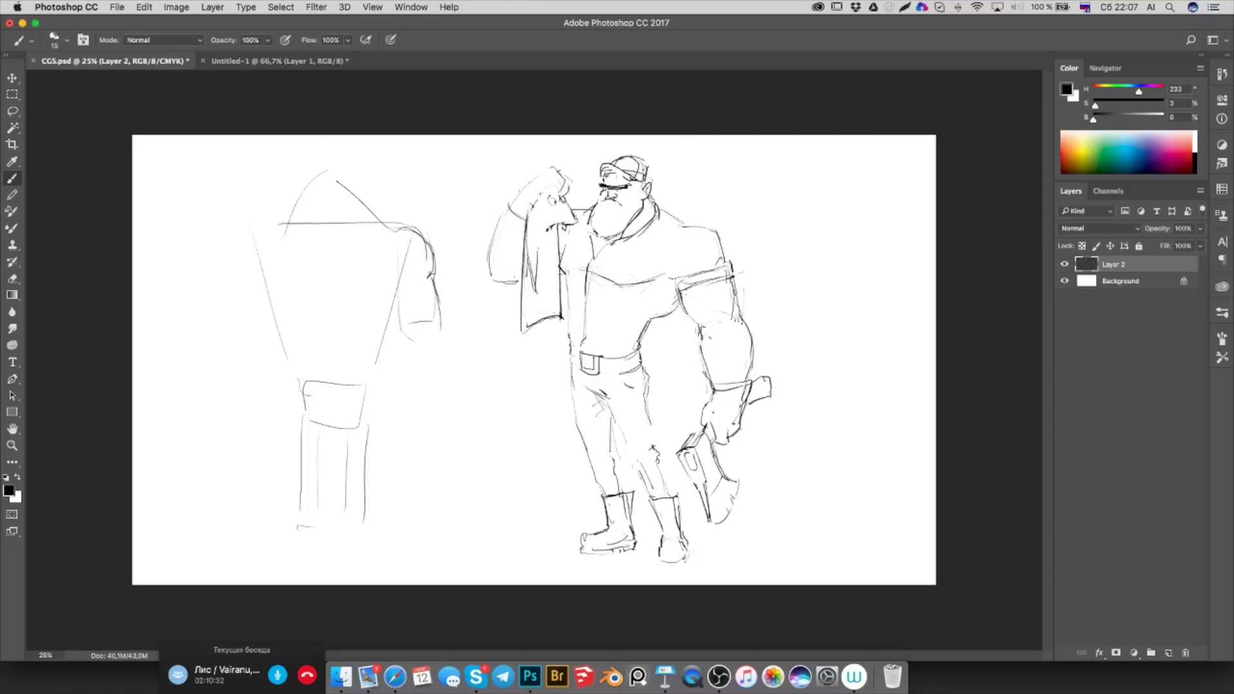
{"action": "left_click", "coordinate": [568, 228], "text": "super"}
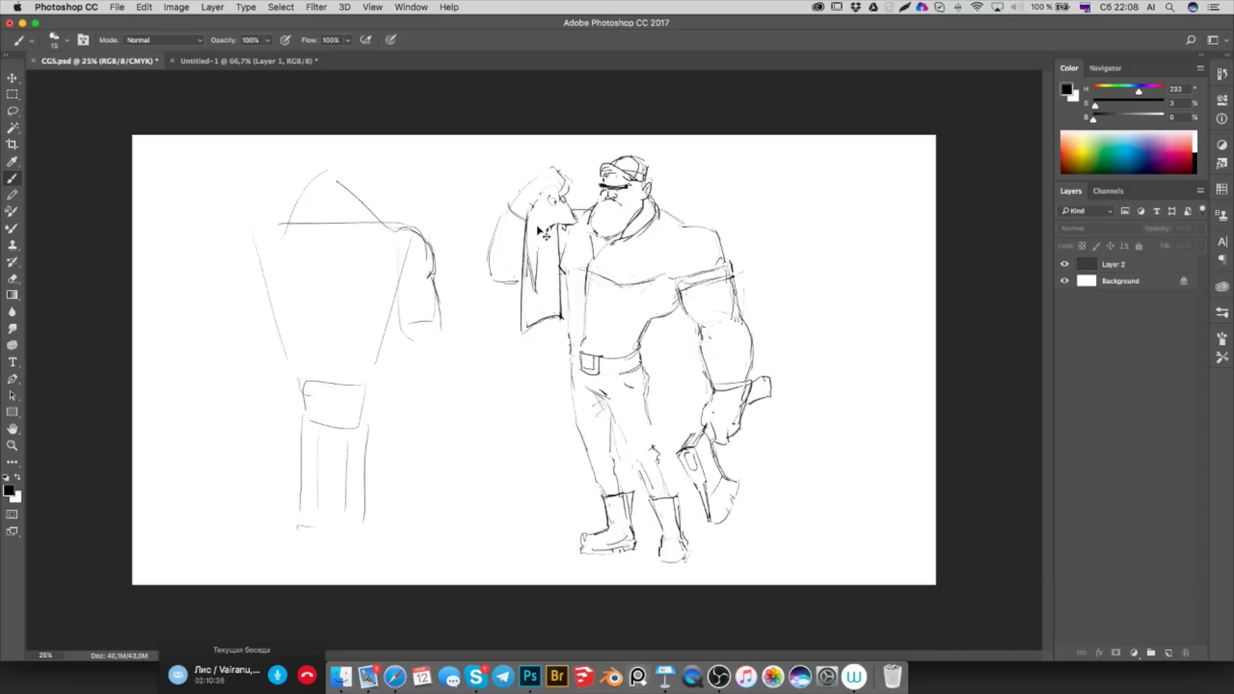
{"action": "left_click", "coordinate": [564, 213]}
{"action": "key", "text": "Return"}
{"action": "left_click", "coordinate": [1144, 264]}
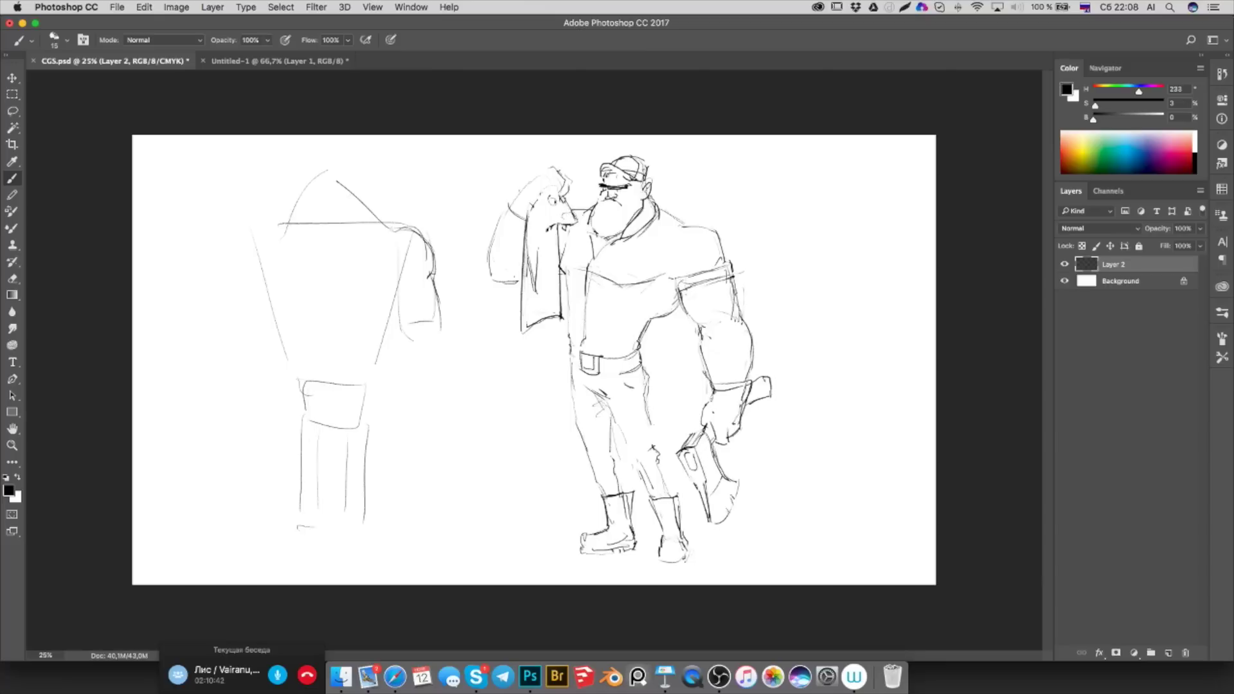
{"action": "left_click_drag", "start_coordinate": [524, 331], "coordinate": [519, 343]}
{"action": "left_click", "coordinate": [1199, 247]}
Set Layer 2 fill to 41%, create Layer 3 below it, and start a Lasso selection
{"action": "left_click_drag", "start_coordinate": [1198, 263], "coordinate": [1164, 263]}
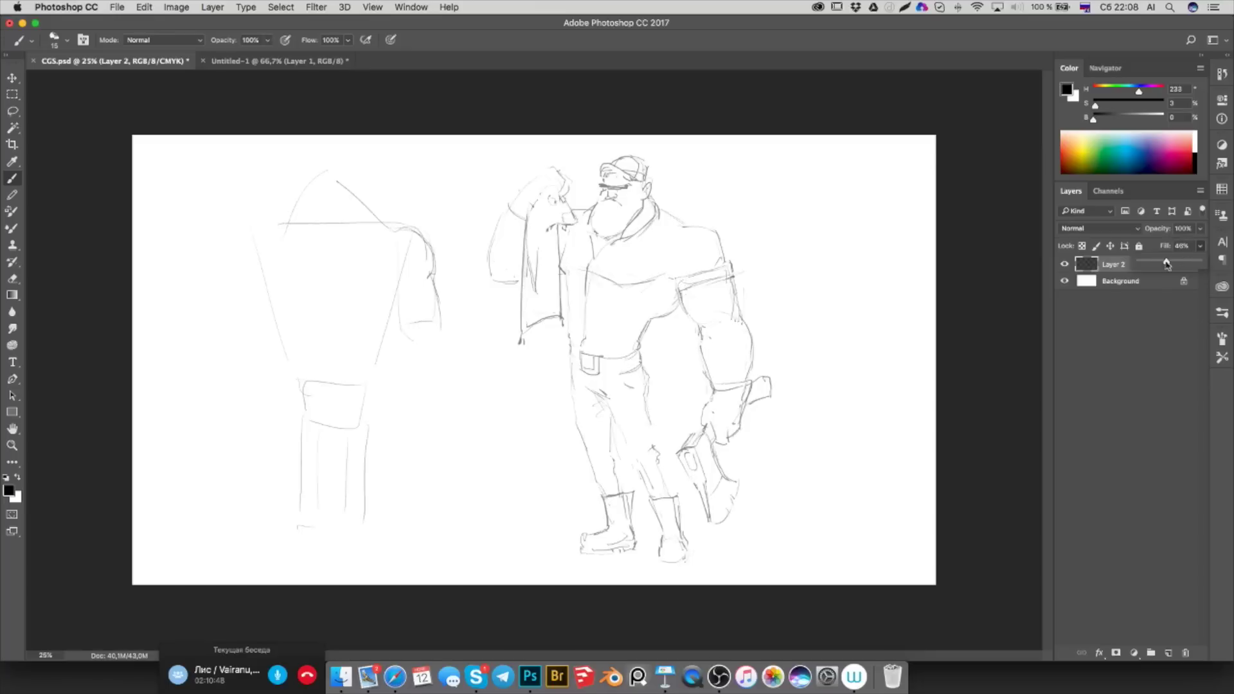
{"action": "left_click", "coordinate": [1168, 652]}
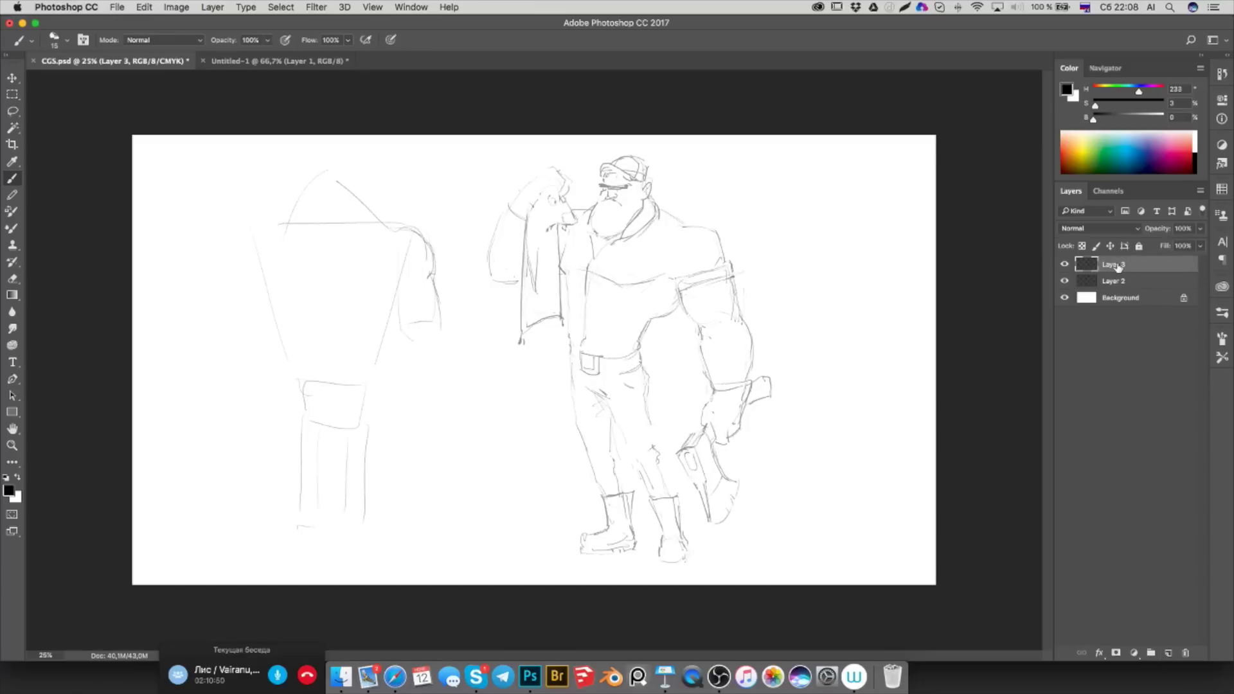
{"action": "left_click_drag", "start_coordinate": [1114, 285], "coordinate": [1106, 302]}
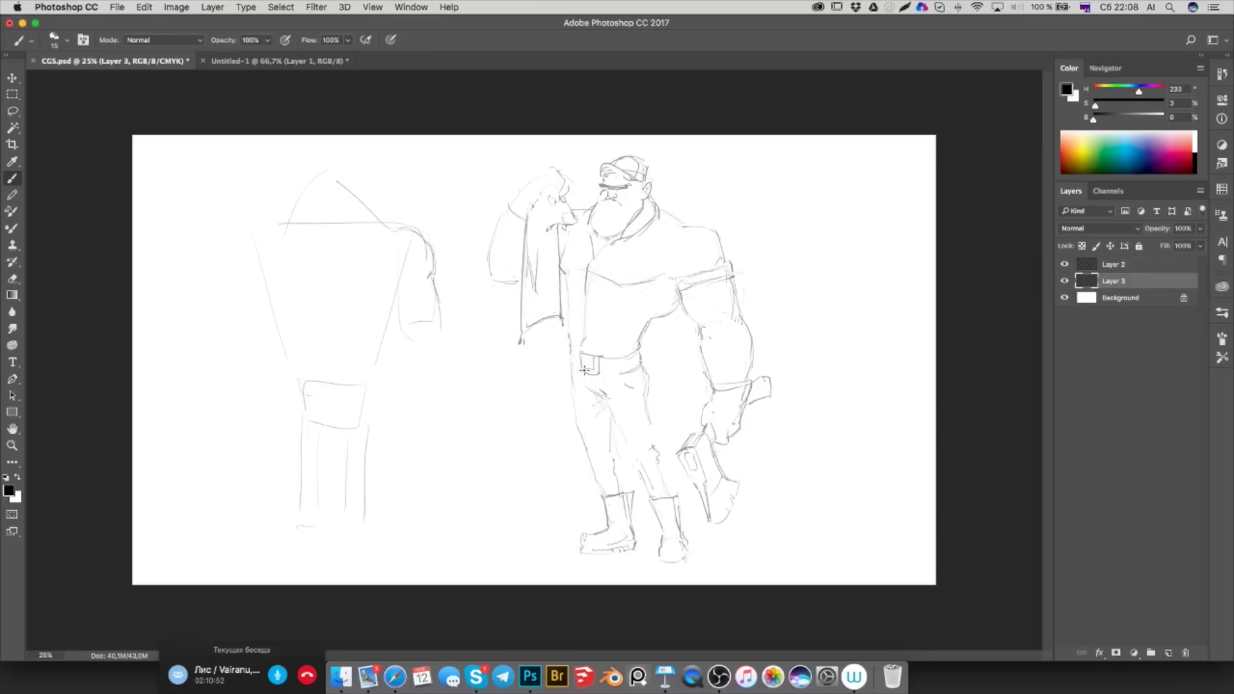
{"action": "key", "text": "l"}
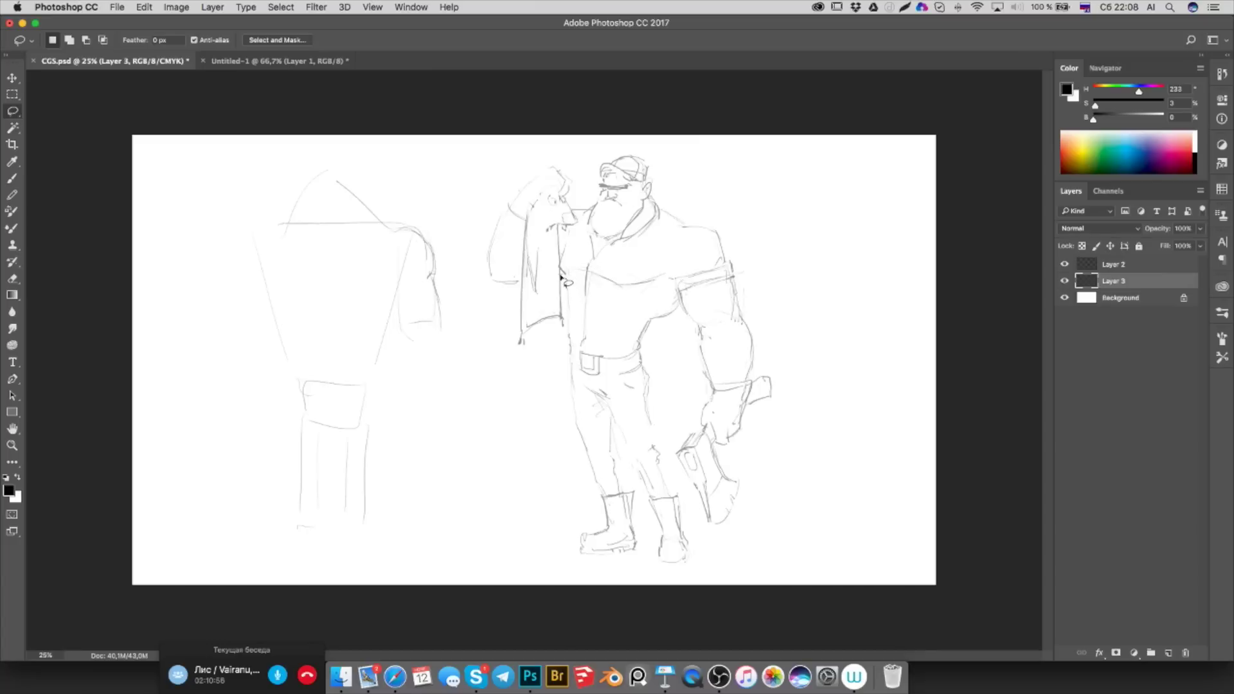
{"action": "mouse_move", "coordinate": [561, 280]}
{"action": "left_mouse_down"}
{"action": "mouse_move", "coordinate": [490, 277]}
{"action": "mouse_move", "coordinate": [496, 232]}
{"action": "mouse_move", "coordinate": [550, 165]}
{"action": "mouse_move", "coordinate": [568, 194]}
{"action": "mouse_move", "coordinate": [536, 231]}
{"action": "mouse_move", "coordinate": [601, 215]}
{"action": "mouse_move", "coordinate": [610, 195]}
{"action": "mouse_move", "coordinate": [685, 230]}
{"action": "mouse_move", "coordinate": [683, 302]}
{"action": "mouse_move", "coordinate": [627, 359]}
{"action": "mouse_move", "coordinate": [585, 362]}
{"action": "mouse_move", "coordinate": [554, 268]}
{"action": "left_mouse_up"}
Restore the arm-and-chest selection and add the cap outline to it with the Lasso
{"action": "key", "text": "shift"}
{"action": "key", "text": "z"}
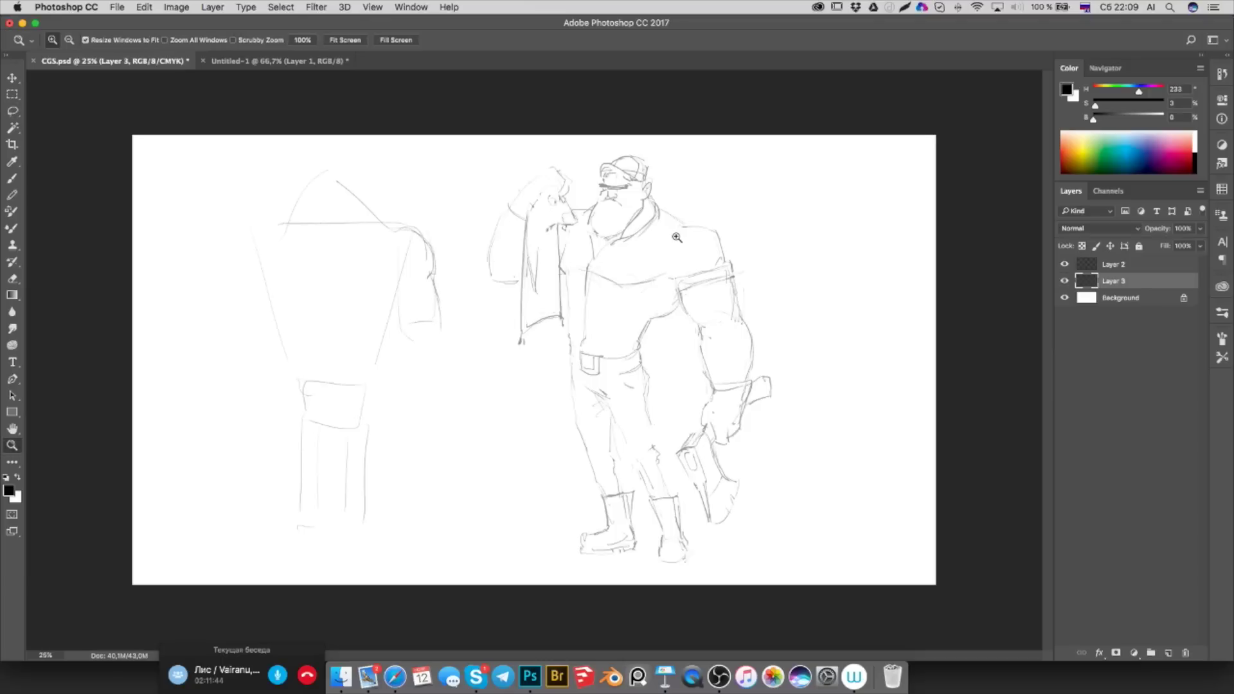
{"action": "key", "text": "ctrl+z"}
{"action": "key", "text": "b"}
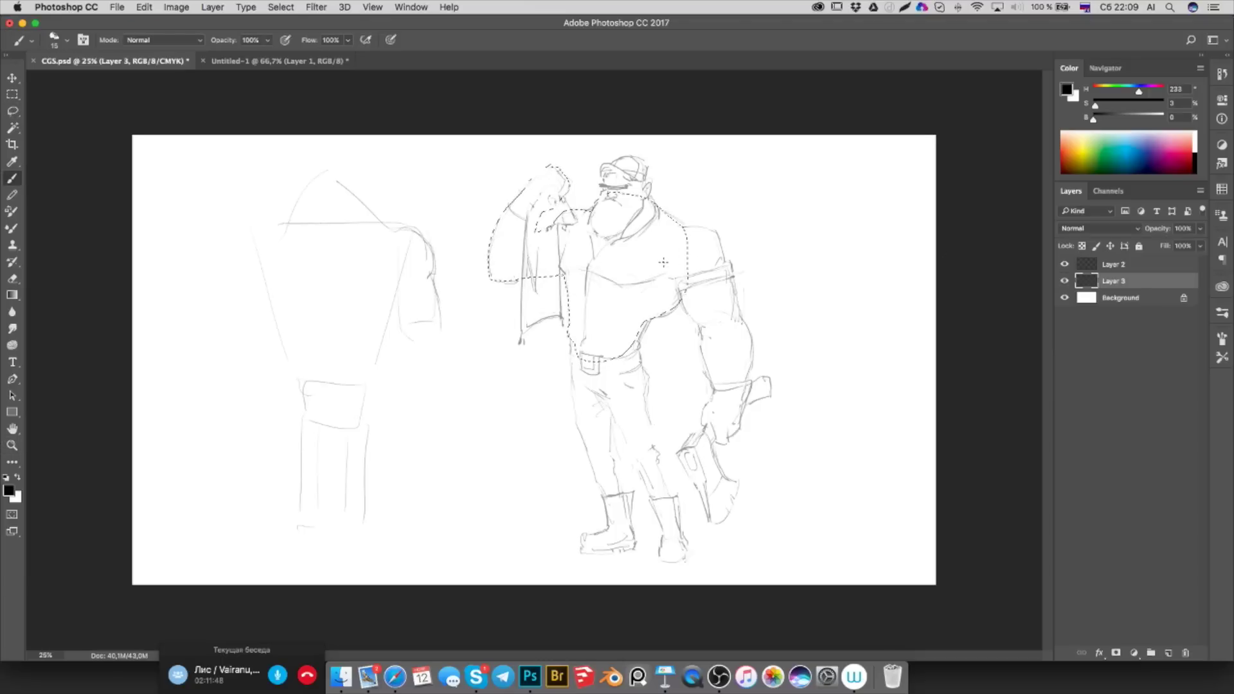
{"action": "key", "text": "l"}
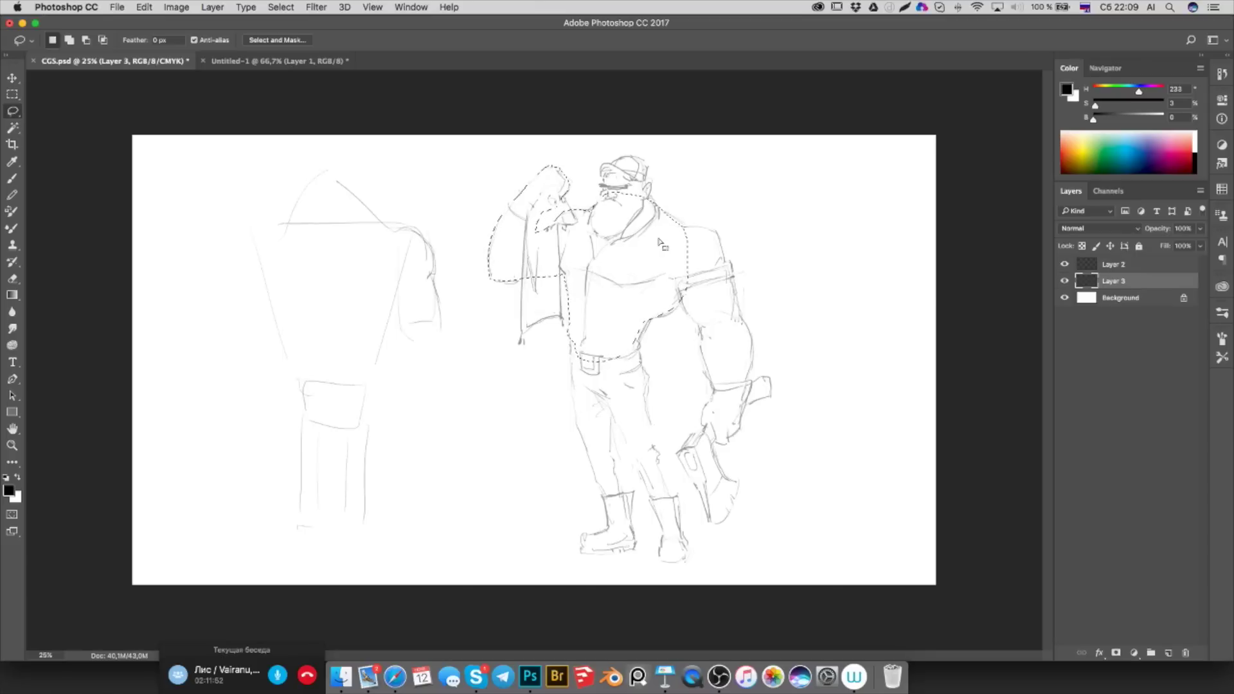
{"action": "key", "text": "b"}
{"action": "key", "text": "l"}
{"action": "key", "text": "shift"}
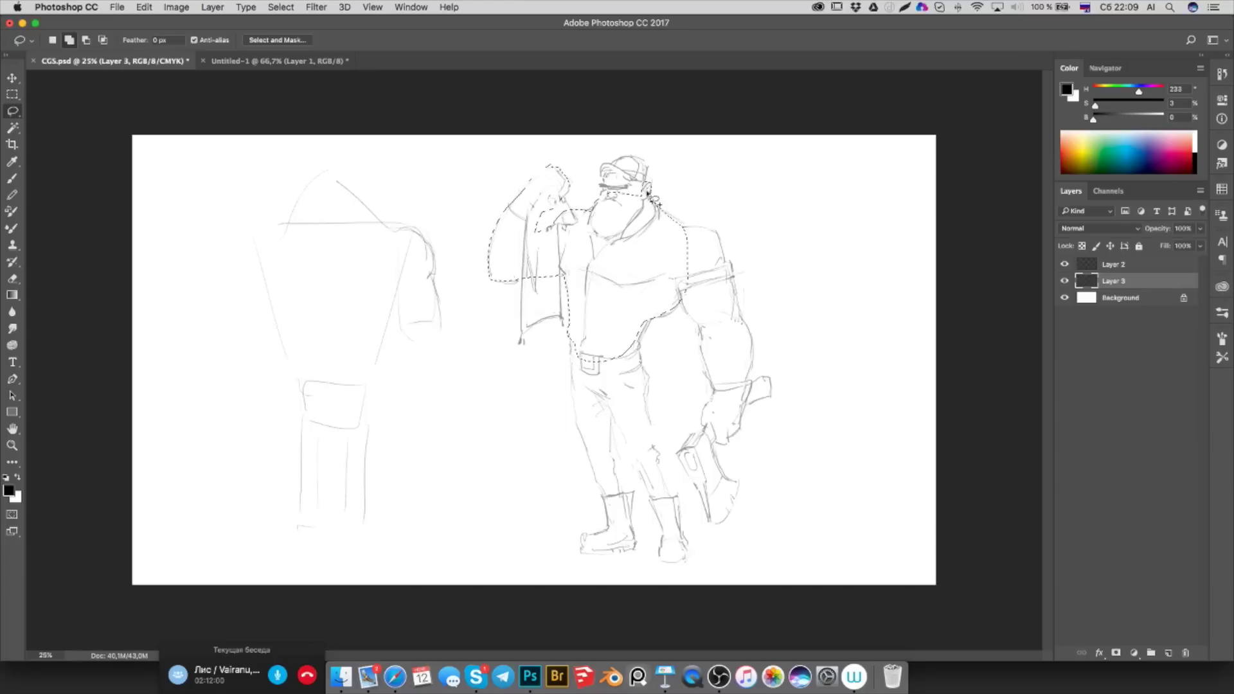
{"action": "mouse_move", "coordinate": [647, 186]}
{"action": "left_mouse_down"}
{"action": "mouse_move", "coordinate": [611, 158]}
{"action": "mouse_move", "coordinate": [605, 176]}
{"action": "left_mouse_up"}
{"action": "left_click_drag", "start_coordinate": [595, 207], "coordinate": [599, 222]}
Add the raised arm, forearm, wrist and hand to the selection
{"action": "left_click_drag", "start_coordinate": [709, 229], "coordinate": [721, 335]}
{"action": "left_click_drag", "start_coordinate": [721, 334], "coordinate": [688, 310]}
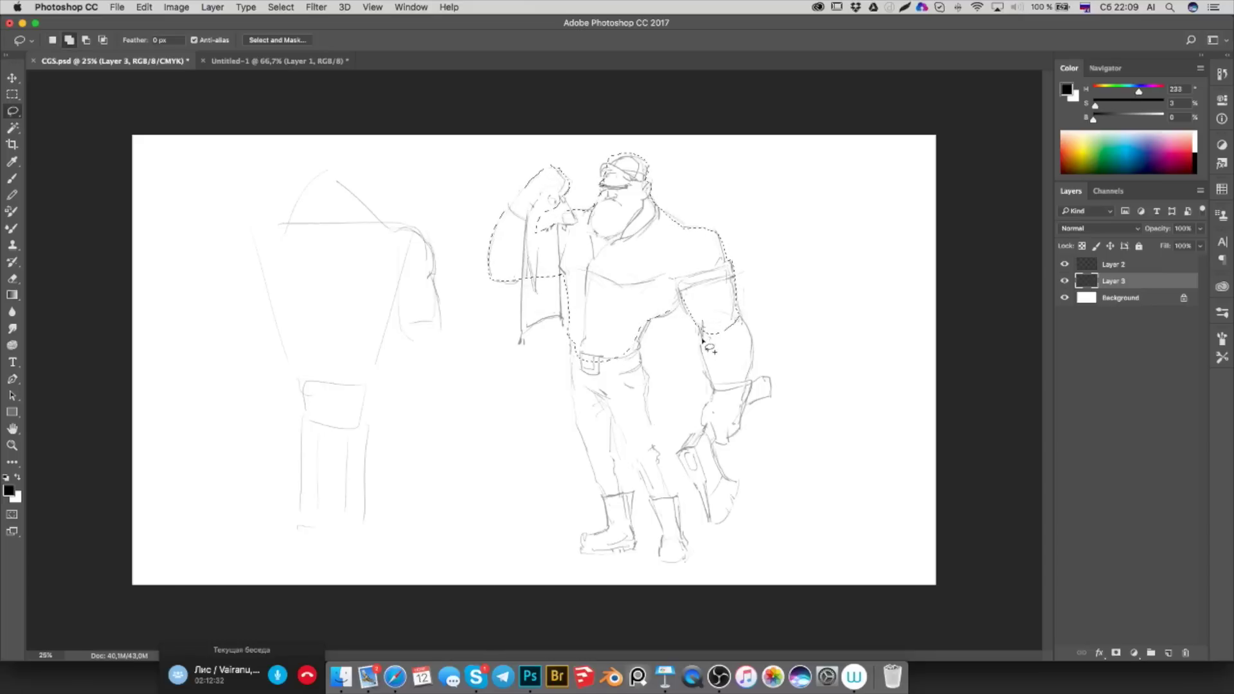
{"action": "left_click_drag", "start_coordinate": [705, 364], "coordinate": [752, 366]}
{"action": "left_click_drag", "start_coordinate": [750, 367], "coordinate": [739, 315]}
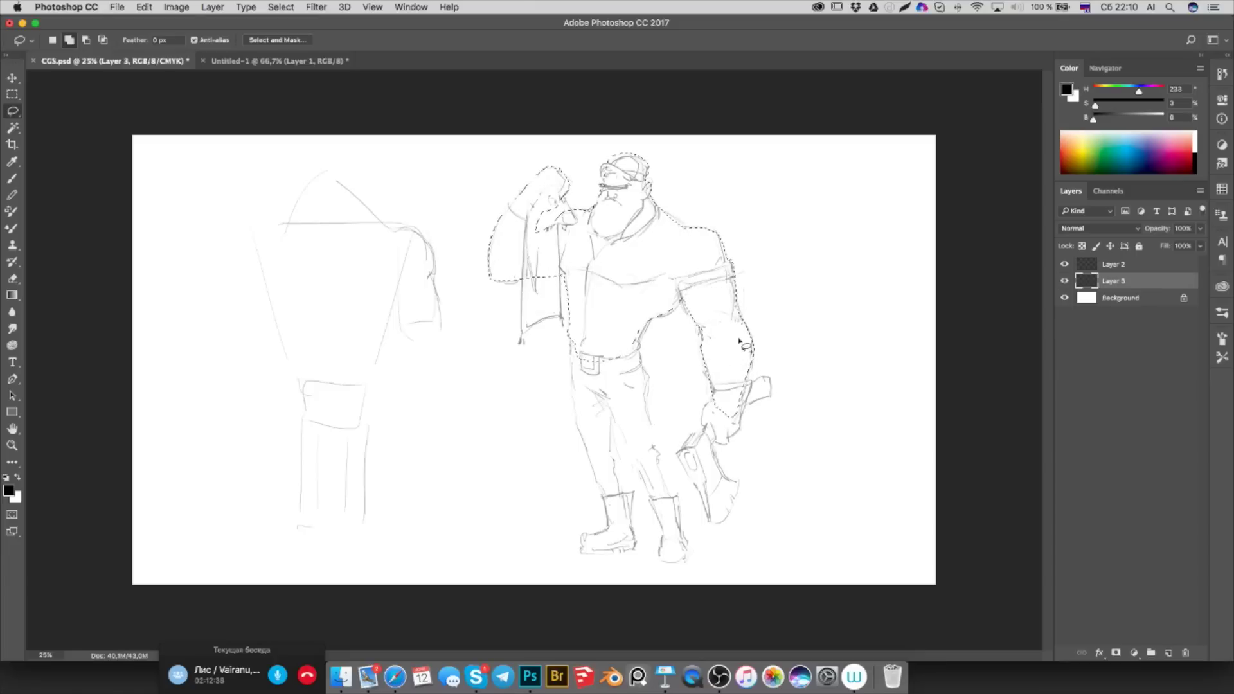
{"action": "left_click_drag", "start_coordinate": [744, 379], "coordinate": [709, 399]}
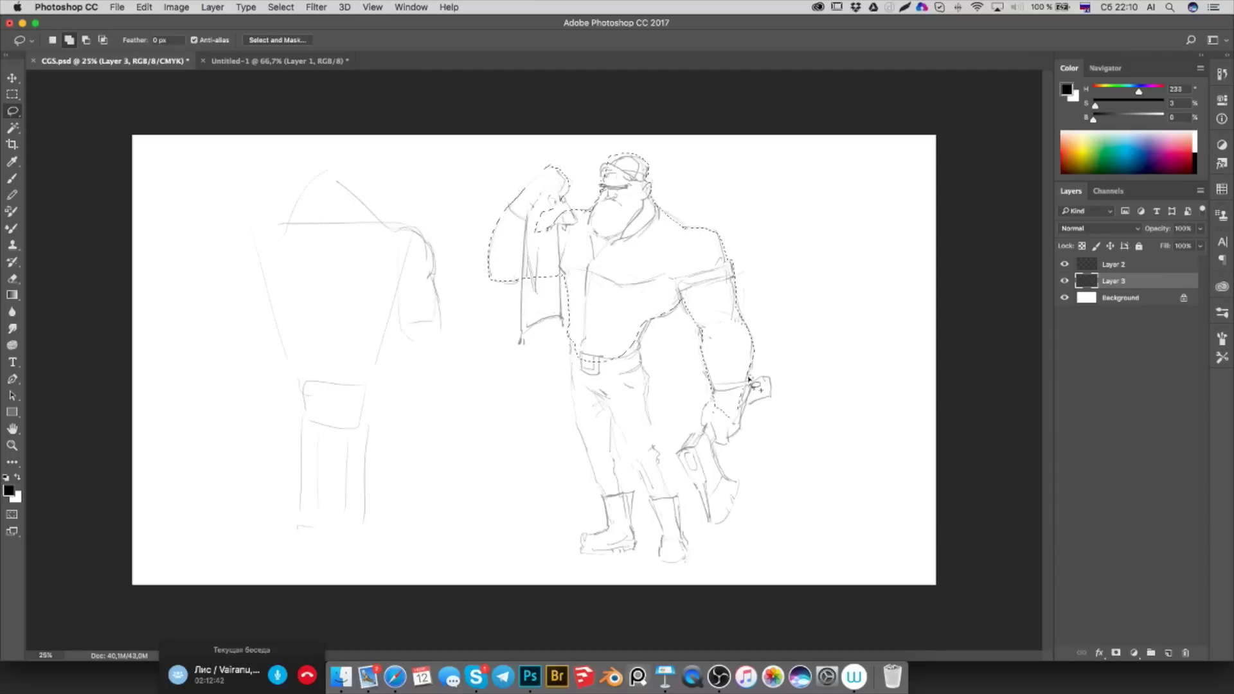
{"action": "mouse_move", "coordinate": [710, 405]}
{"action": "left_mouse_down"}
{"action": "mouse_move", "coordinate": [707, 427]}
{"action": "mouse_move", "coordinate": [742, 421]}
{"action": "left_mouse_up"}
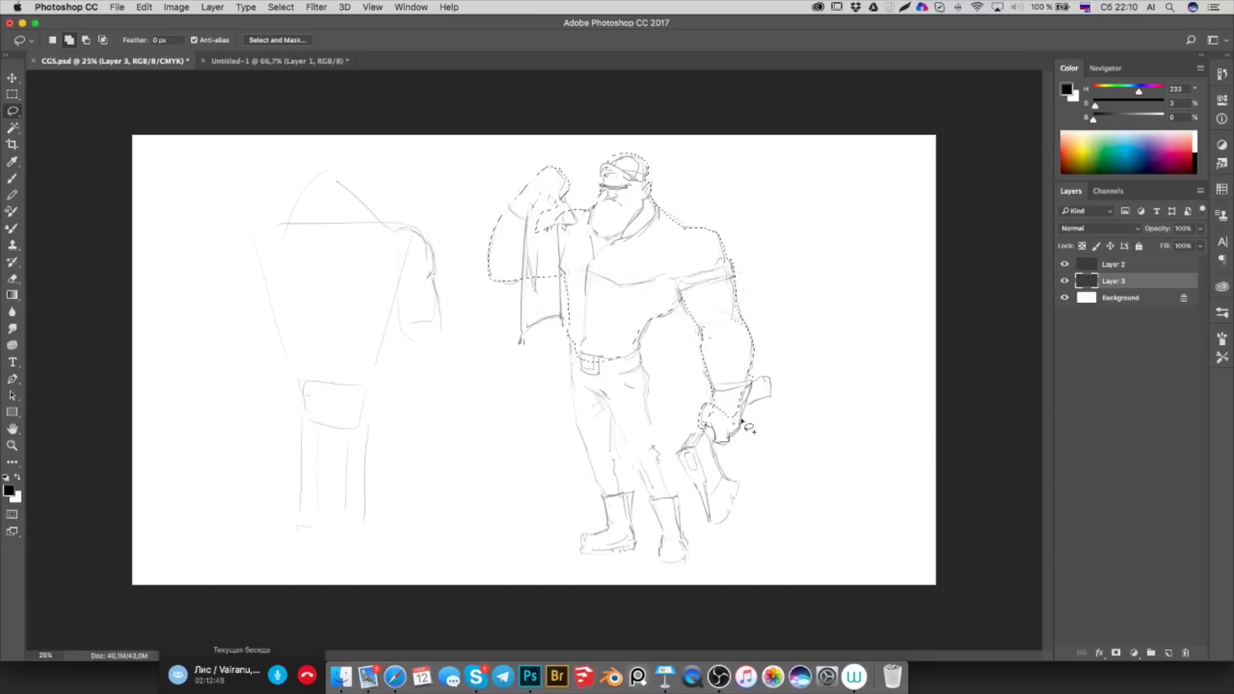
{"action": "left_click_drag", "start_coordinate": [742, 421], "coordinate": [722, 409]}
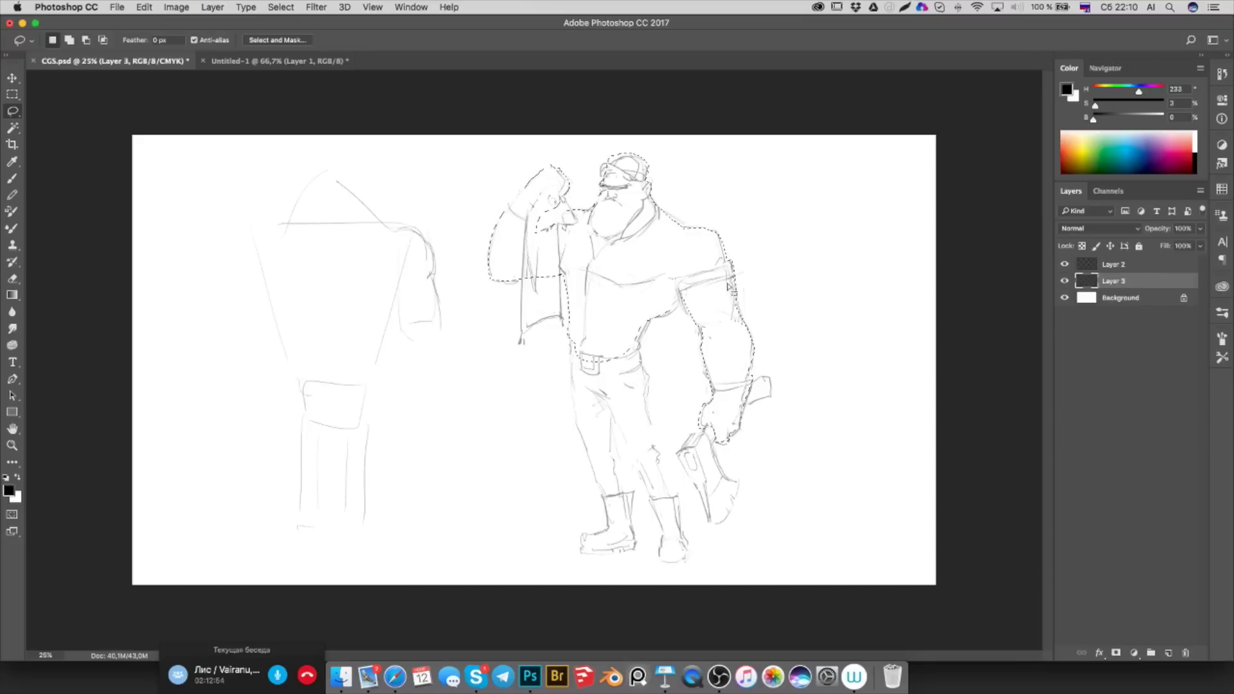
Recover the accidentally cleared selection and extend it near the armpit and down the right pant leg
{"action": "left_click", "coordinate": [738, 281]}
{"action": "key", "text": "z"}
{"action": "key", "text": "ctrl+z"}
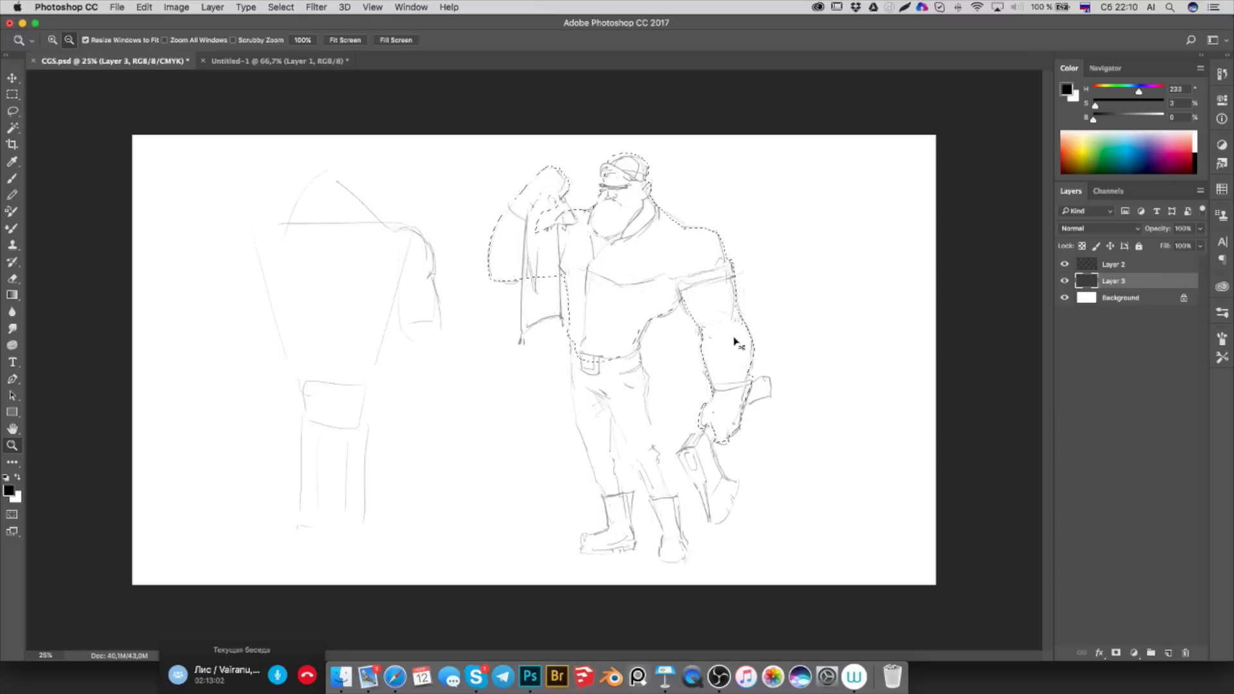
{"action": "key", "text": "b"}
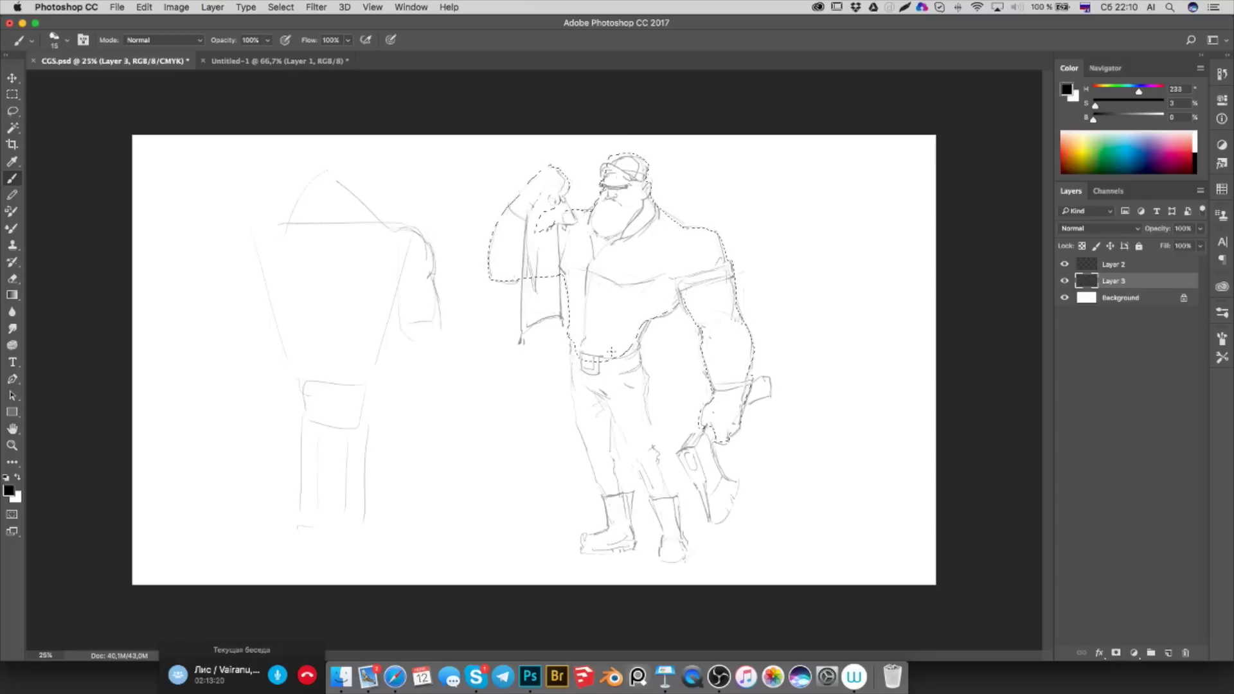
{"action": "key", "text": "l"}
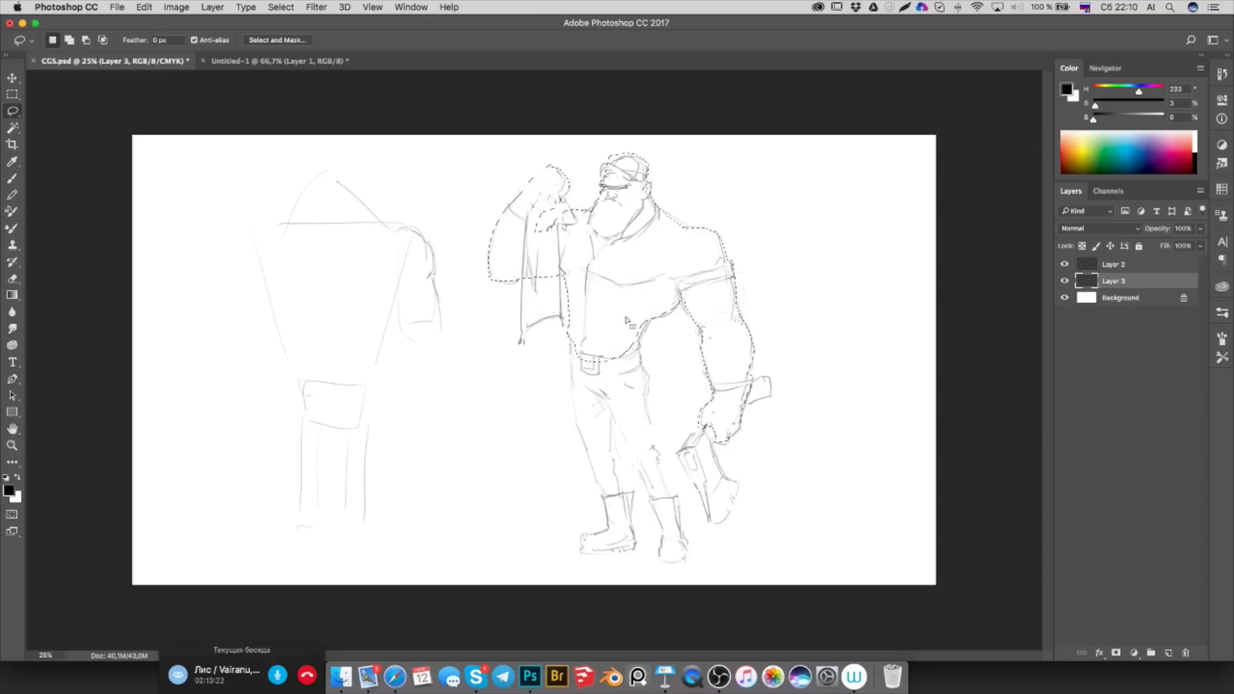
{"action": "left_click_drag", "start_coordinate": [658, 309], "coordinate": [649, 326]}
{"action": "key", "text": "m"}
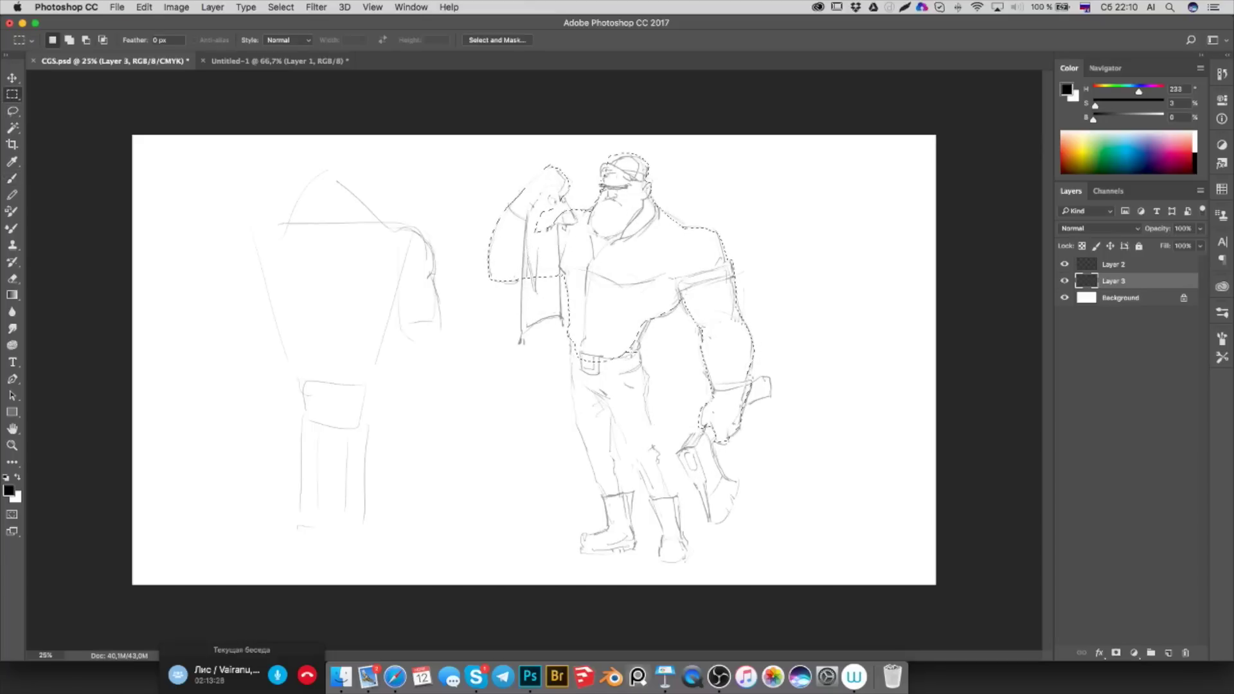
{"action": "key", "text": "l"}
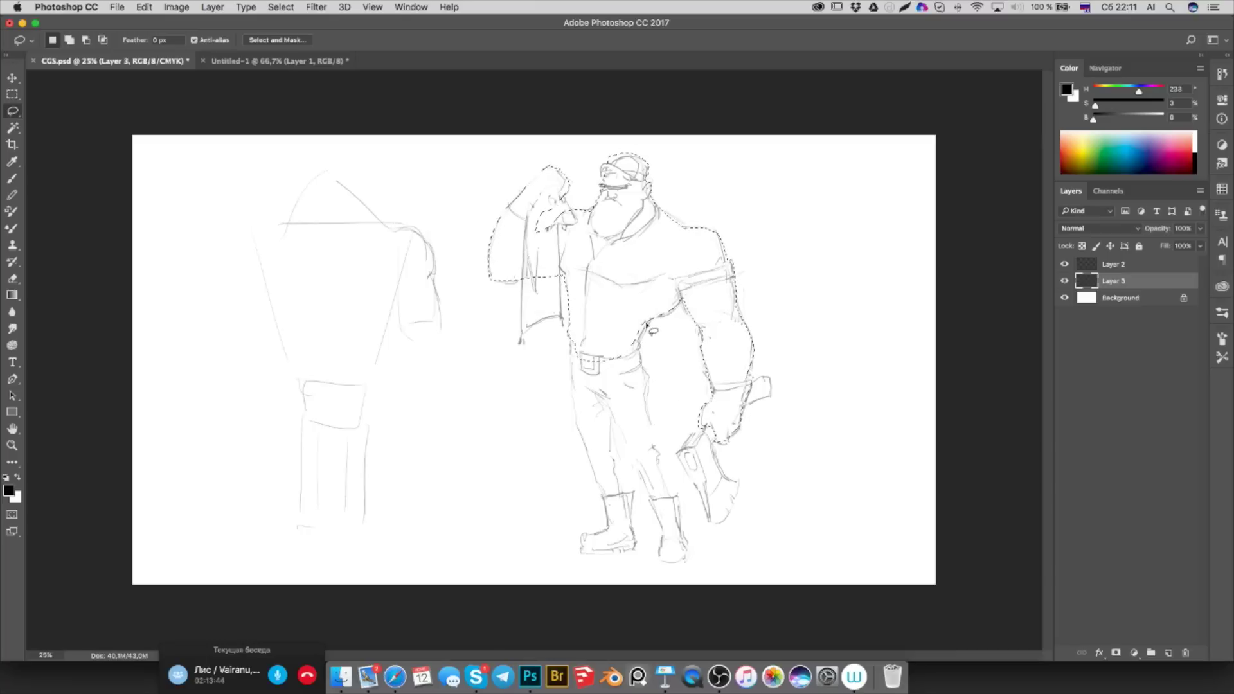
{"action": "key", "text": "shift"}
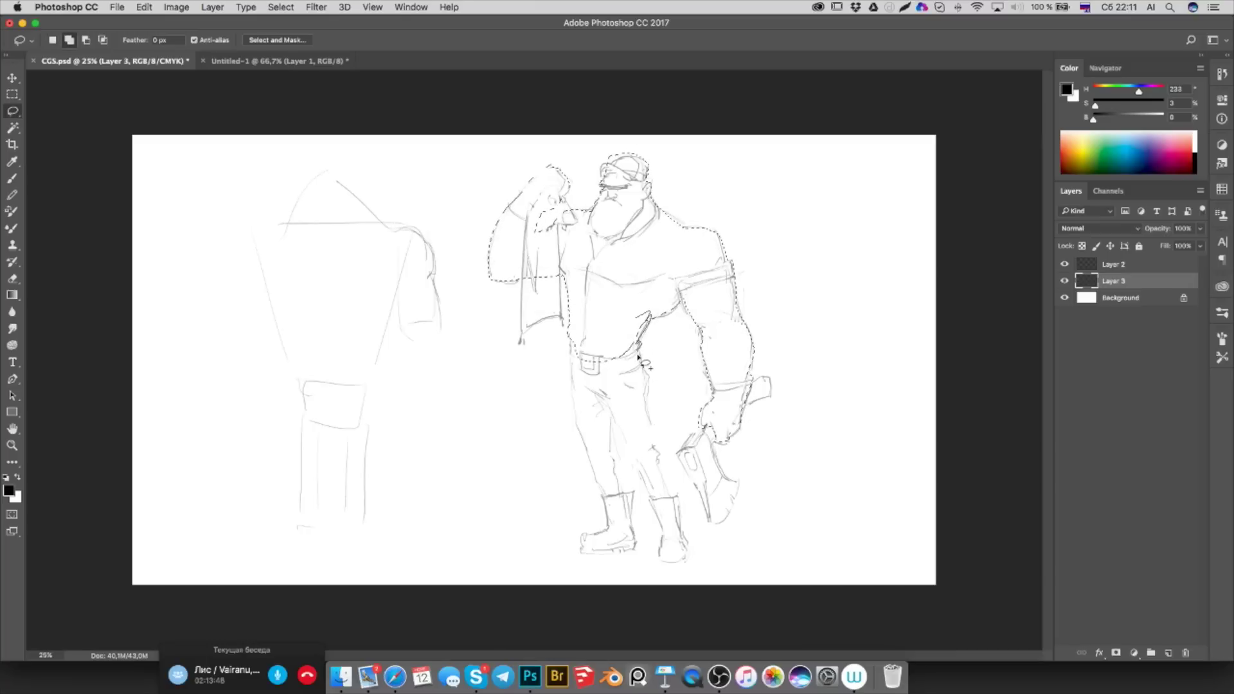
{"action": "mouse_move", "coordinate": [638, 358]}
{"action": "left_mouse_down"}
{"action": "mouse_move", "coordinate": [677, 516]}
{"action": "mouse_move", "coordinate": [611, 418]}
{"action": "mouse_move", "coordinate": [621, 532]}
{"action": "mouse_move", "coordinate": [577, 432]}
{"action": "mouse_move", "coordinate": [570, 347]}
{"action": "left_mouse_up"}
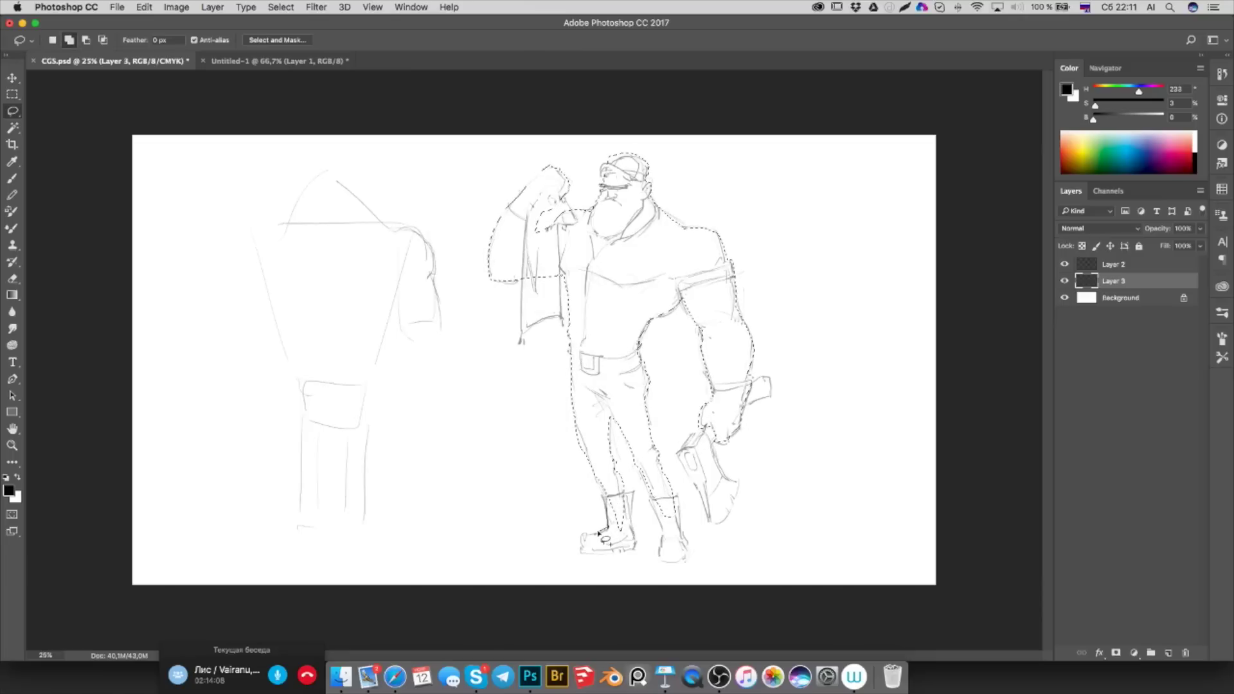
Carry the Lasso selection along the boot bottoms and close it around the right boot
{"action": "mouse_move", "coordinate": [583, 546]}
{"action": "left_mouse_down"}
{"action": "mouse_move", "coordinate": [634, 533]}
{"action": "mouse_move", "coordinate": [614, 498]}
{"action": "left_mouse_up"}
{"action": "mouse_move", "coordinate": [649, 494]}
{"action": "left_mouse_down"}
{"action": "mouse_move", "coordinate": [681, 562]}
{"action": "mouse_move", "coordinate": [682, 533]}
{"action": "left_mouse_up"}
{"action": "left_click_drag", "start_coordinate": [685, 536], "coordinate": [683, 498]}
{"action": "key", "text": "alt"}
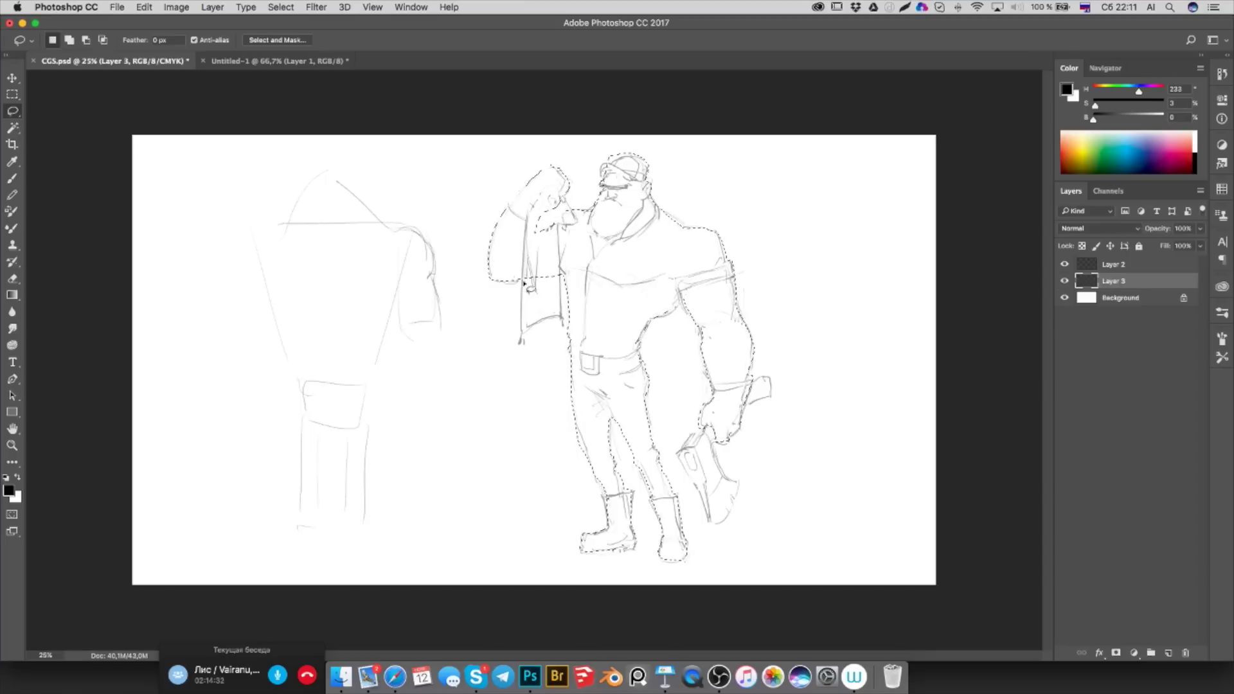
Fill the figure selection on Layer 3 with black, then lift it to dark gray using Levels
{"action": "key", "text": "alt+BackSpace"}
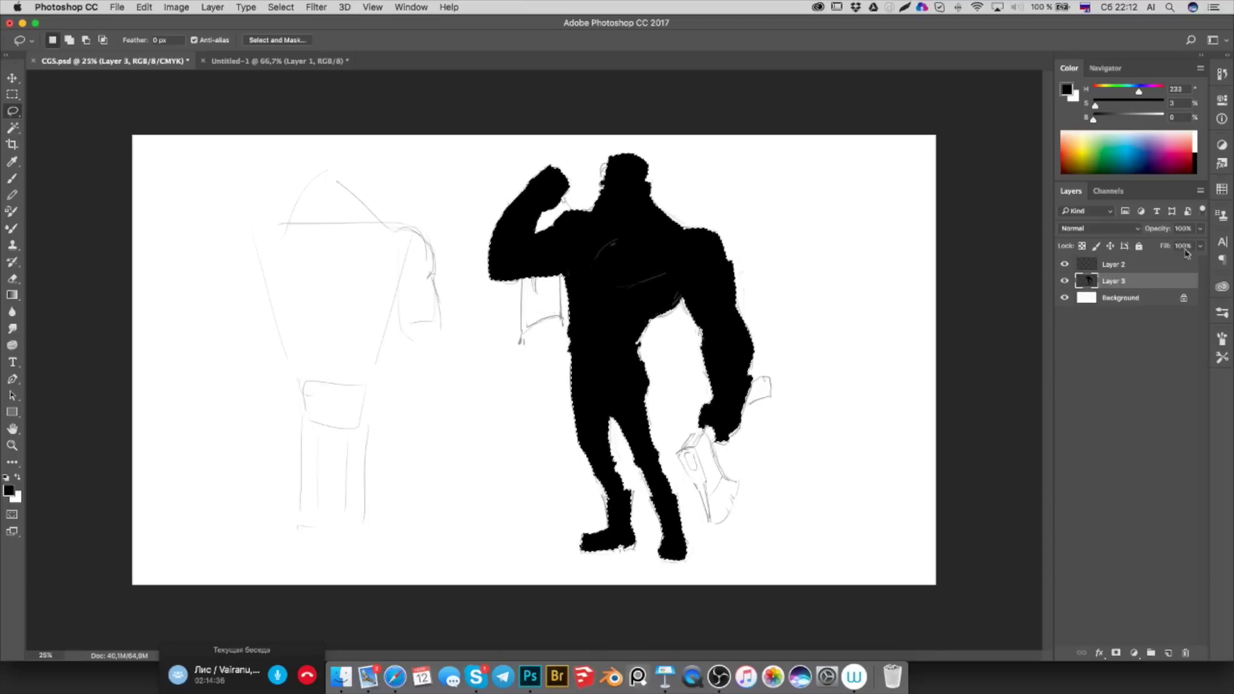
{"action": "left_click", "coordinate": [1125, 118]}
{"action": "left_click_drag", "start_coordinate": [1124, 119], "coordinate": [1125, 123]}
{"action": "key", "text": "ctrl+l"}
{"action": "left_click_drag", "start_coordinate": [927, 354], "coordinate": [930, 353]}
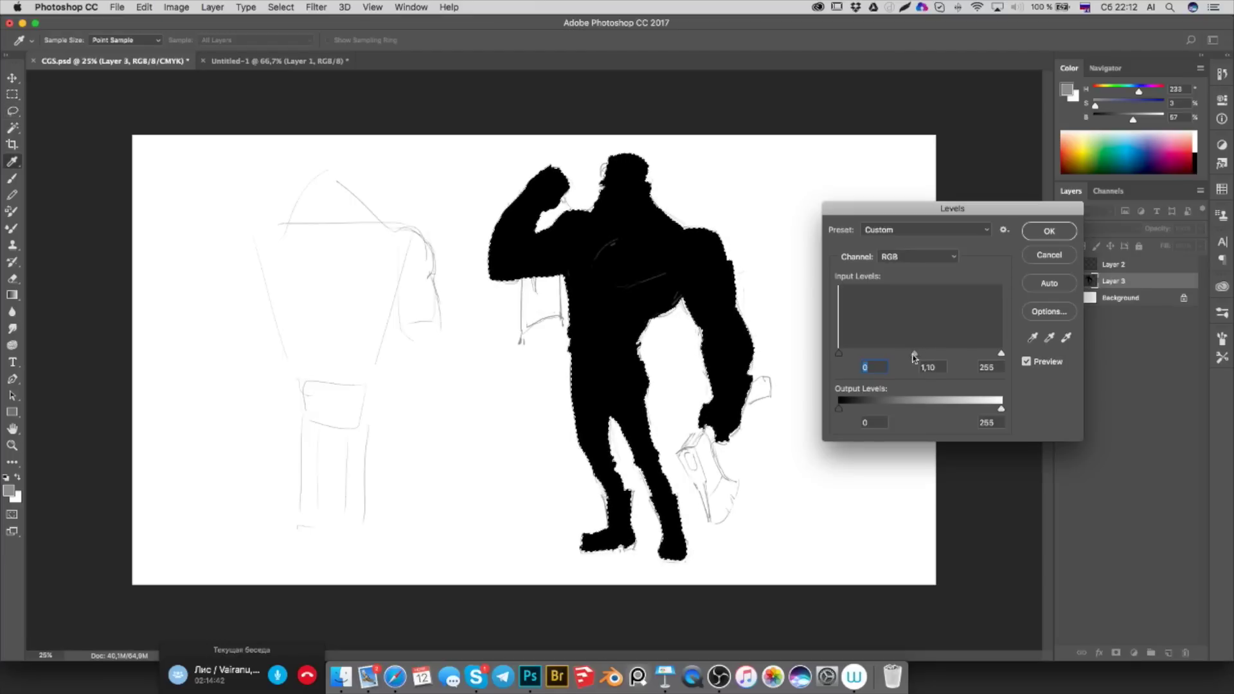
{"action": "left_click_drag", "start_coordinate": [839, 408], "coordinate": [875, 414]}
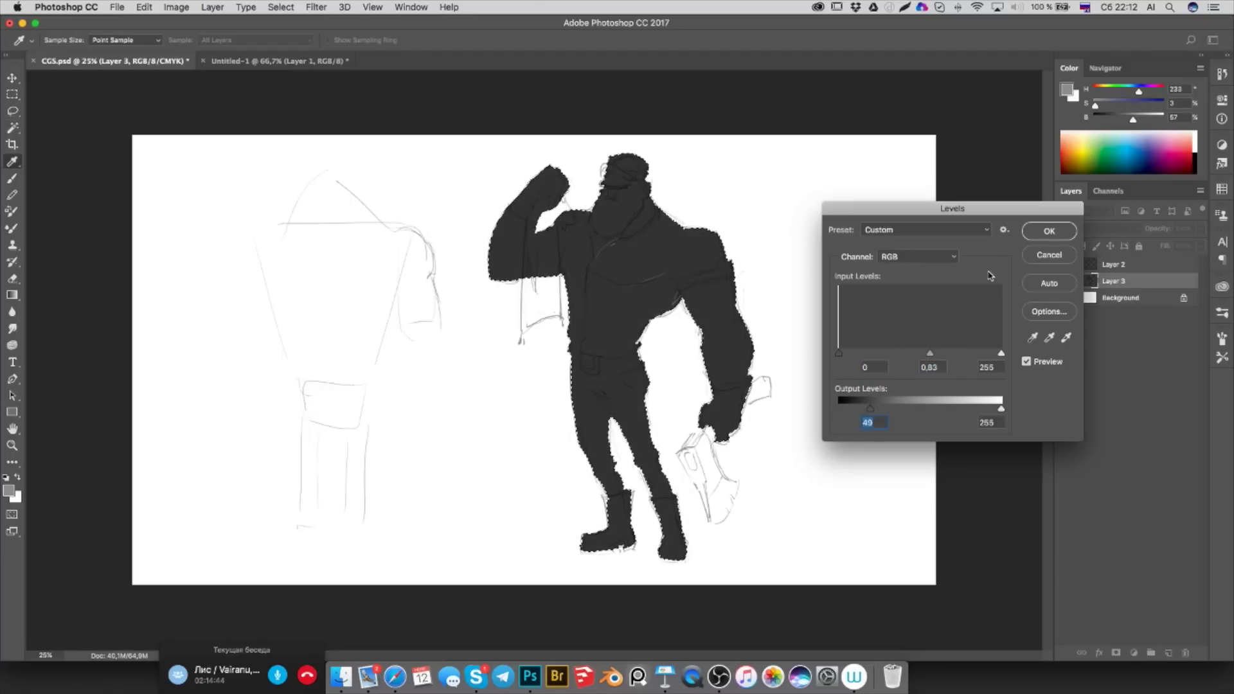
{"action": "left_click", "coordinate": [1048, 232]}
{"action": "left_click", "coordinate": [1142, 263]}
{"action": "left_click", "coordinate": [1124, 282]}
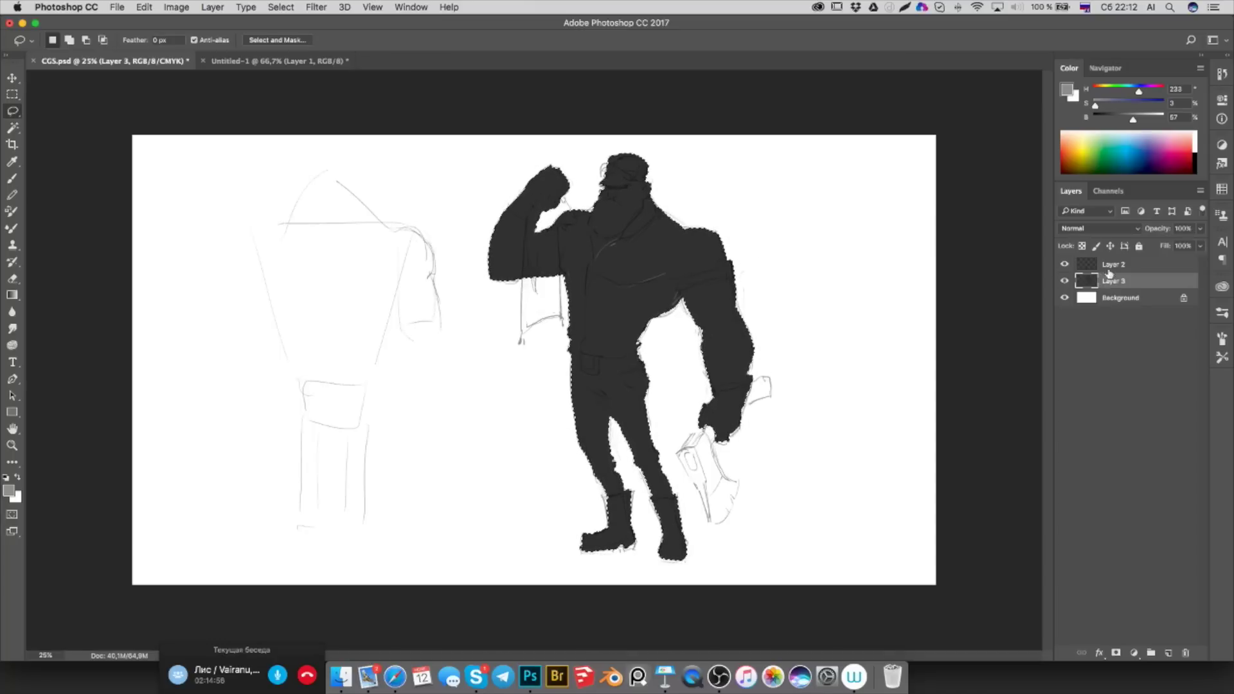
Lasso the goggles and paint over them with the sampled dark silhouette colour
{"action": "key", "text": "super+d"}
{"action": "left_click", "coordinate": [761, 300]}
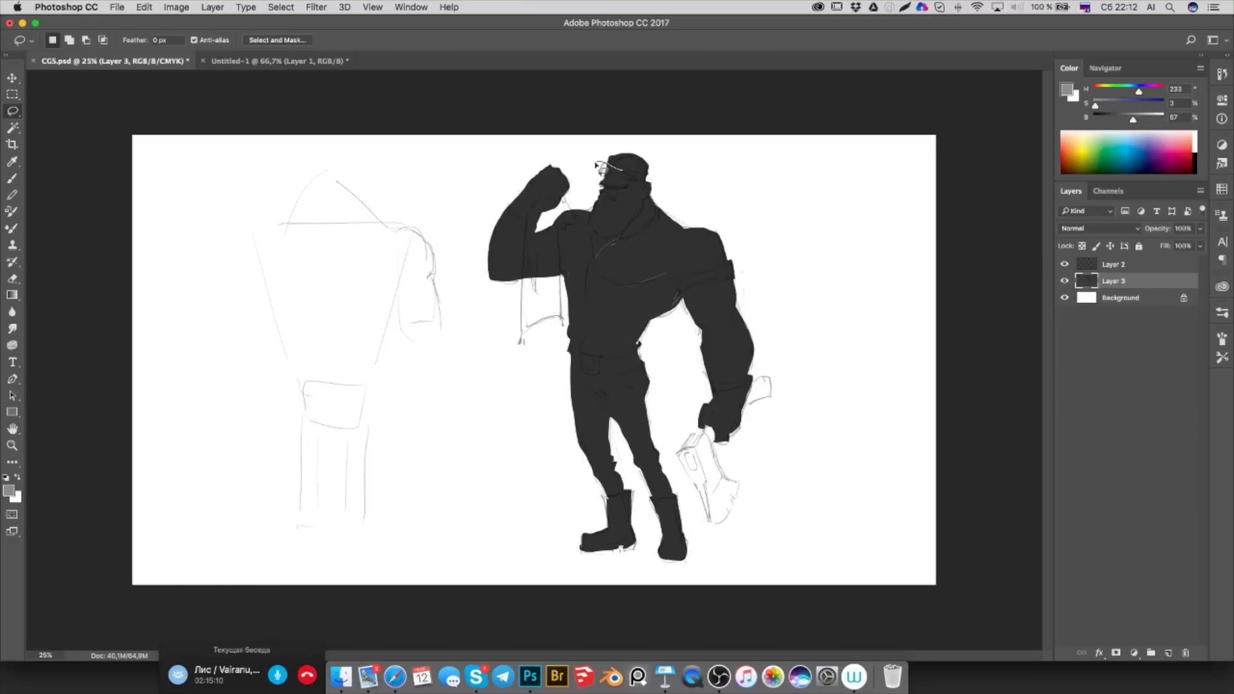
{"action": "left_click_drag", "start_coordinate": [604, 187], "coordinate": [605, 189]}
{"action": "key", "text": "b"}
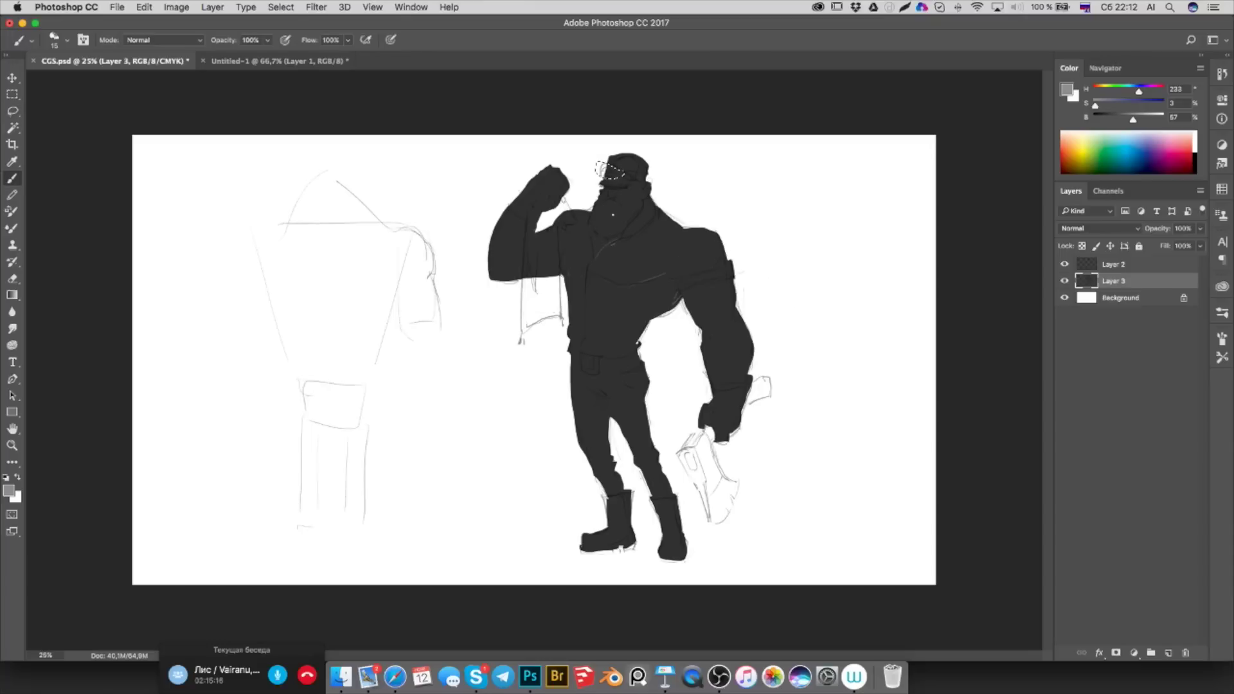
{"action": "left_click", "coordinate": [609, 165], "text": "alt"}
{"action": "left_click_drag", "start_coordinate": [599, 167], "coordinate": [622, 174]}
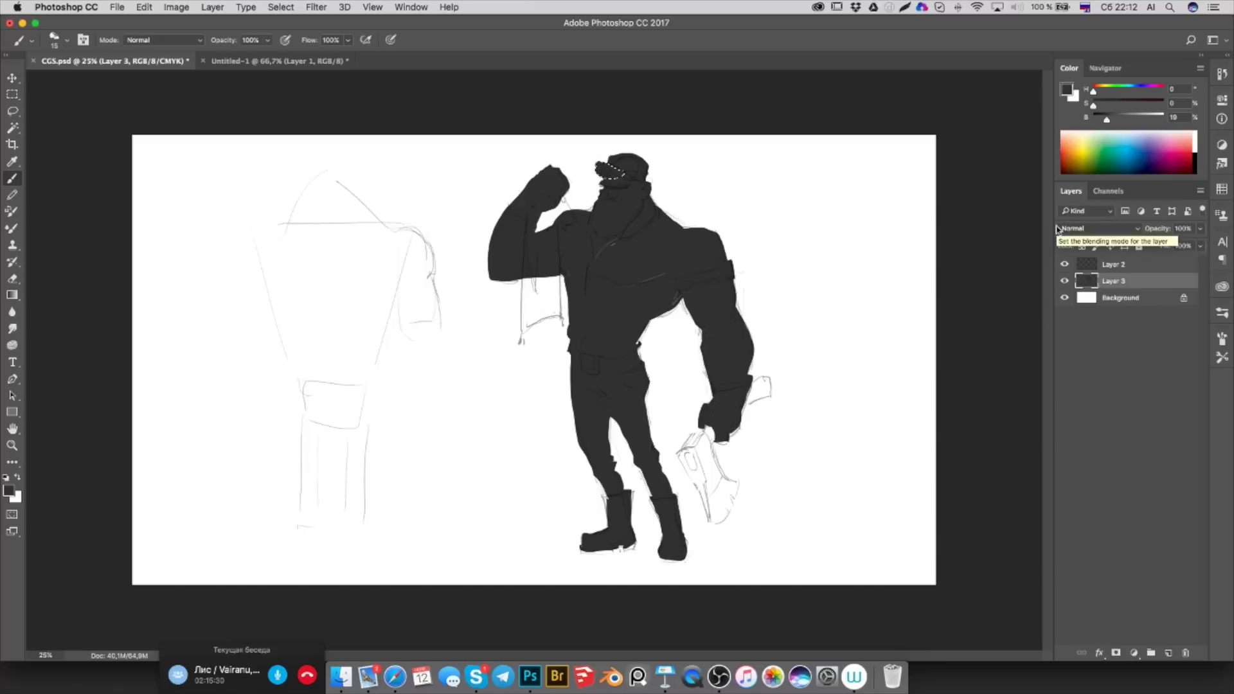
{"action": "left_click", "coordinate": [1065, 281]}
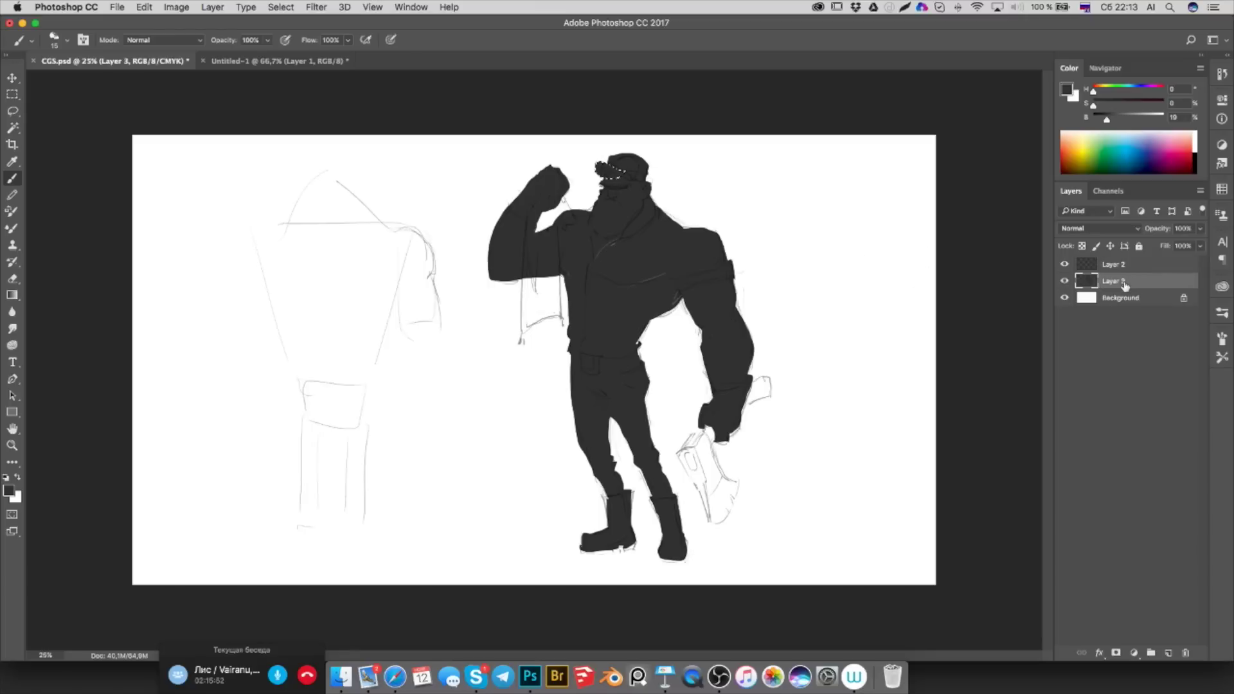
Clear the selection, set a 30 px brush, and add Layer 4 with a dark reddish-brown colour
{"action": "key", "text": "ctrl+d"}
{"action": "left_click_drag", "start_coordinate": [684, 236], "coordinate": [696, 231]}
{"action": "left_click", "coordinate": [1167, 654]}
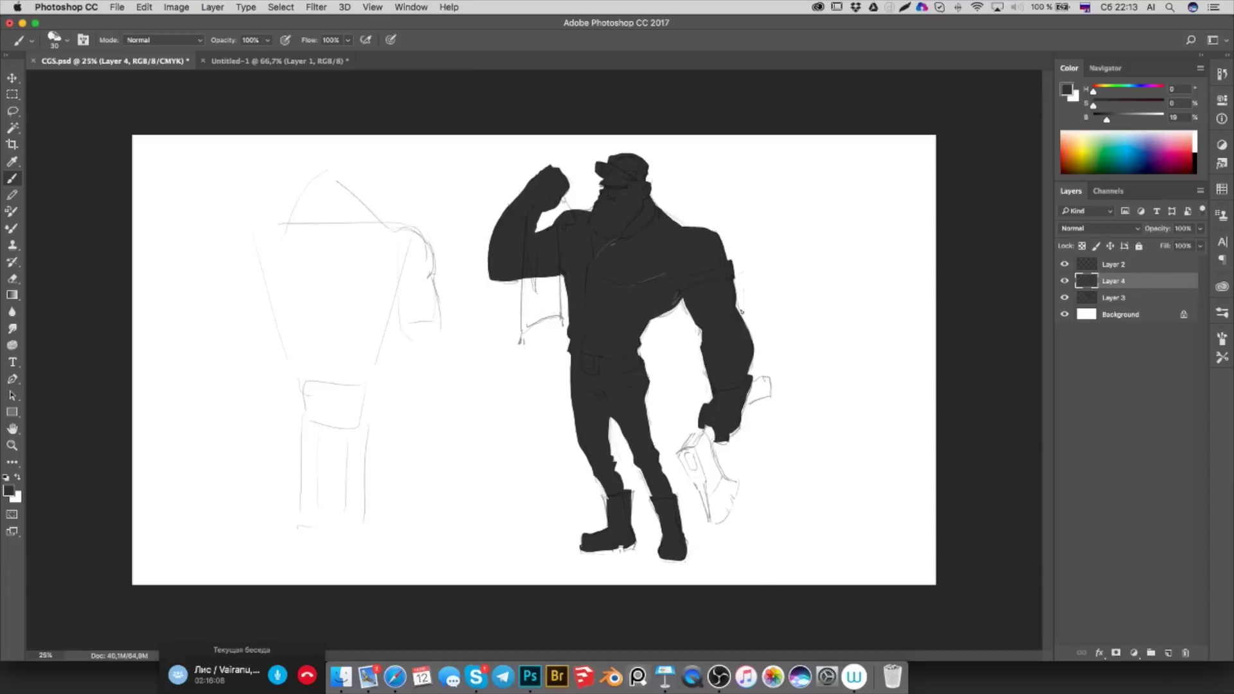
{"action": "mouse_move", "coordinate": [1104, 93]}
{"action": "left_mouse_down"}
{"action": "mouse_move", "coordinate": [1146, 105]}
{"action": "mouse_move", "coordinate": [1122, 121]}
{"action": "mouse_move", "coordinate": [1164, 104]}
{"action": "mouse_move", "coordinate": [1133, 122]}
{"action": "left_mouse_up"}
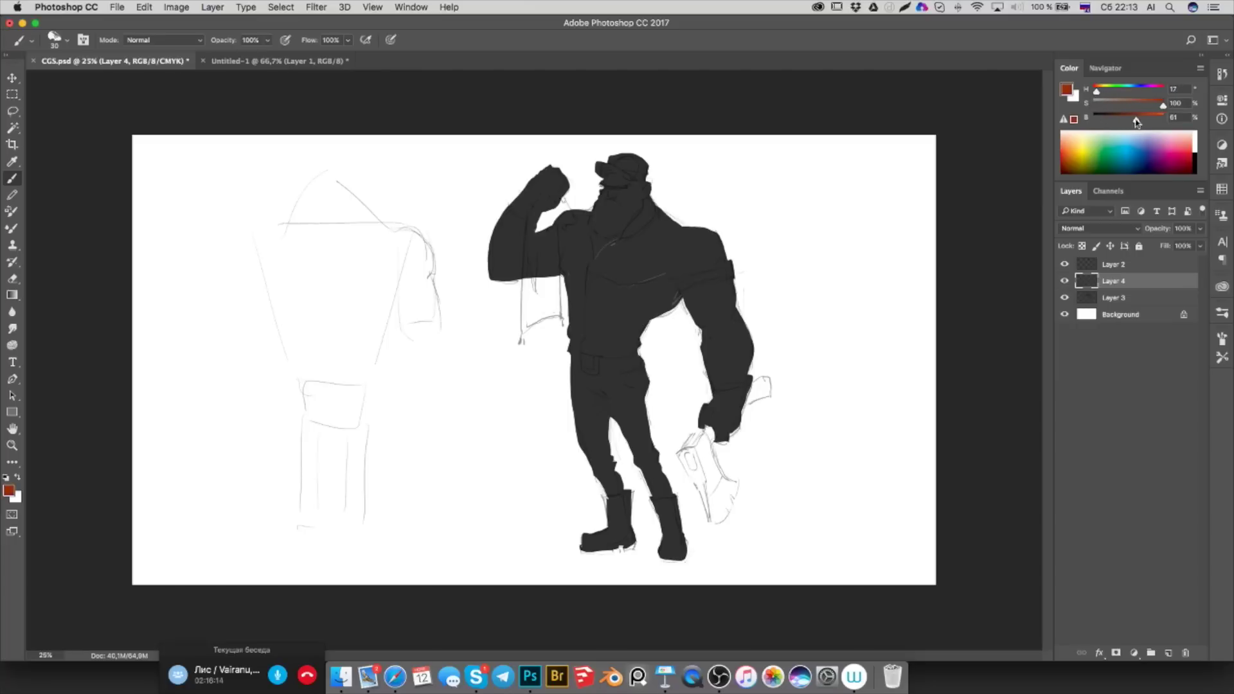
Choose a brush preset around 178 px and clip Layer 4 to the Layer 3 silhouette
{"action": "right_click", "coordinate": [648, 283]}
{"action": "left_click", "coordinate": [713, 421]}
{"action": "left_click_drag", "start_coordinate": [587, 339], "coordinate": [659, 335]}
{"action": "key", "text": "ctrl+z"}
{"action": "key", "text": "ctrl+alt+g"}
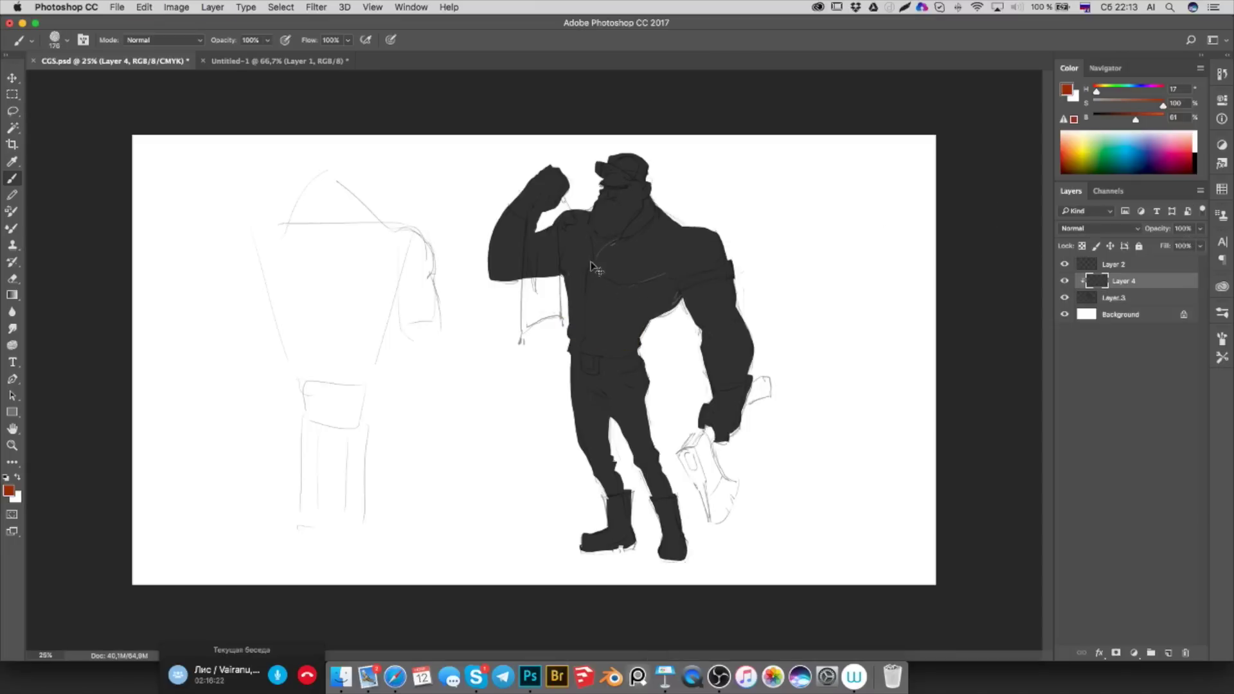
{"action": "left_click", "coordinate": [1094, 284], "text": "ctrl"}
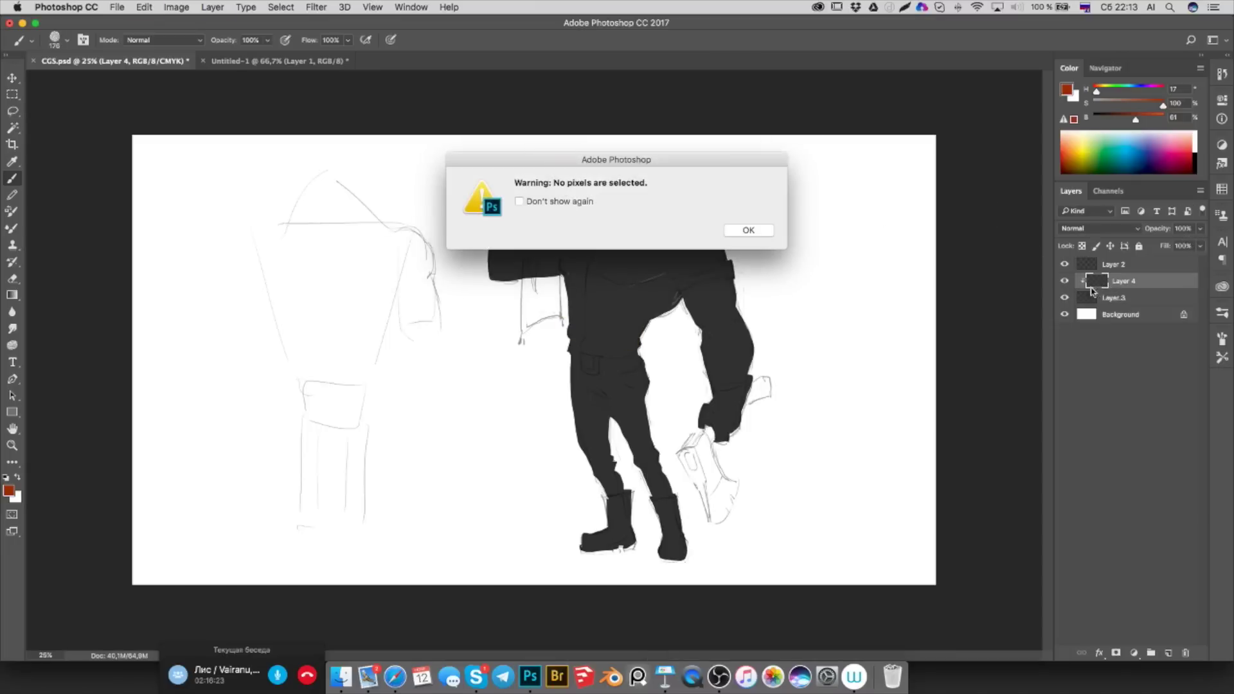
{"action": "left_click", "coordinate": [748, 231]}
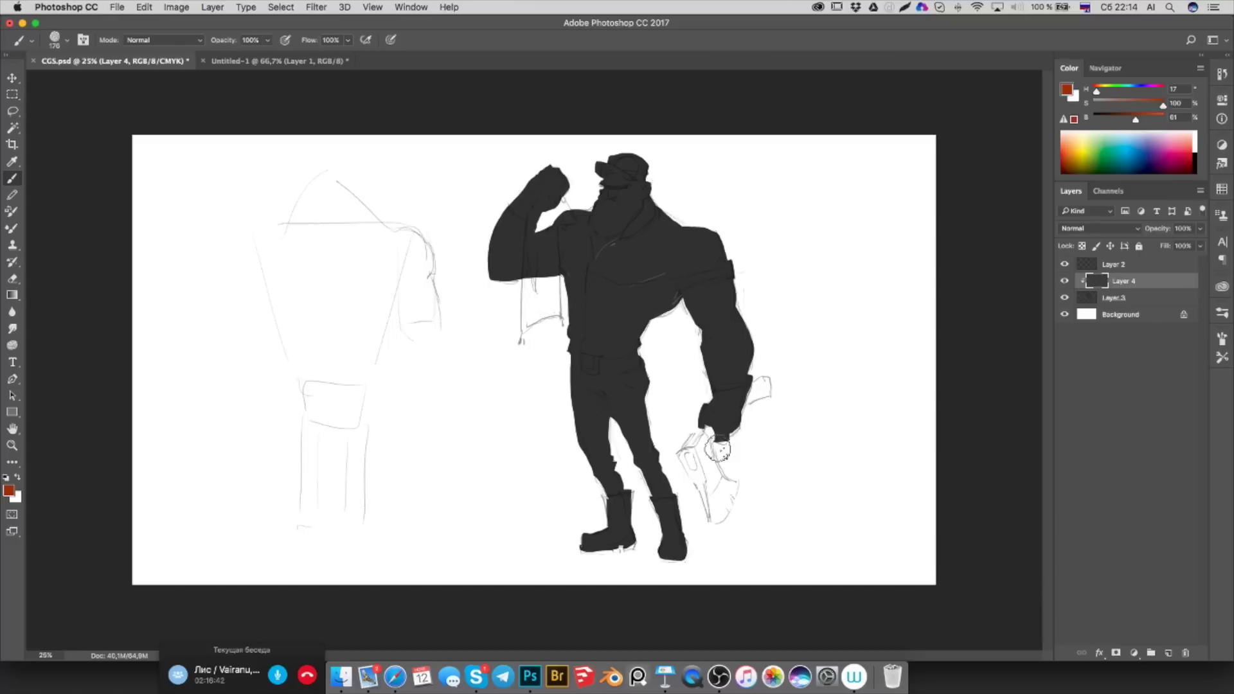
Paint red over the waist, chest and shoulder on Layer 4, undoing a stray stroke
{"action": "mouse_move", "coordinate": [639, 331]}
{"action": "left_mouse_down"}
{"action": "mouse_move", "coordinate": [579, 333]}
{"action": "mouse_move", "coordinate": [600, 339]}
{"action": "mouse_move", "coordinate": [571, 268]}
{"action": "mouse_move", "coordinate": [578, 260]}
{"action": "mouse_move", "coordinate": [581, 308]}
{"action": "mouse_move", "coordinate": [606, 323]}
{"action": "mouse_move", "coordinate": [585, 336]}
{"action": "mouse_move", "coordinate": [587, 311]}
{"action": "mouse_move", "coordinate": [637, 344]}
{"action": "left_mouse_up"}
{"action": "key", "text": "ctrl+z"}
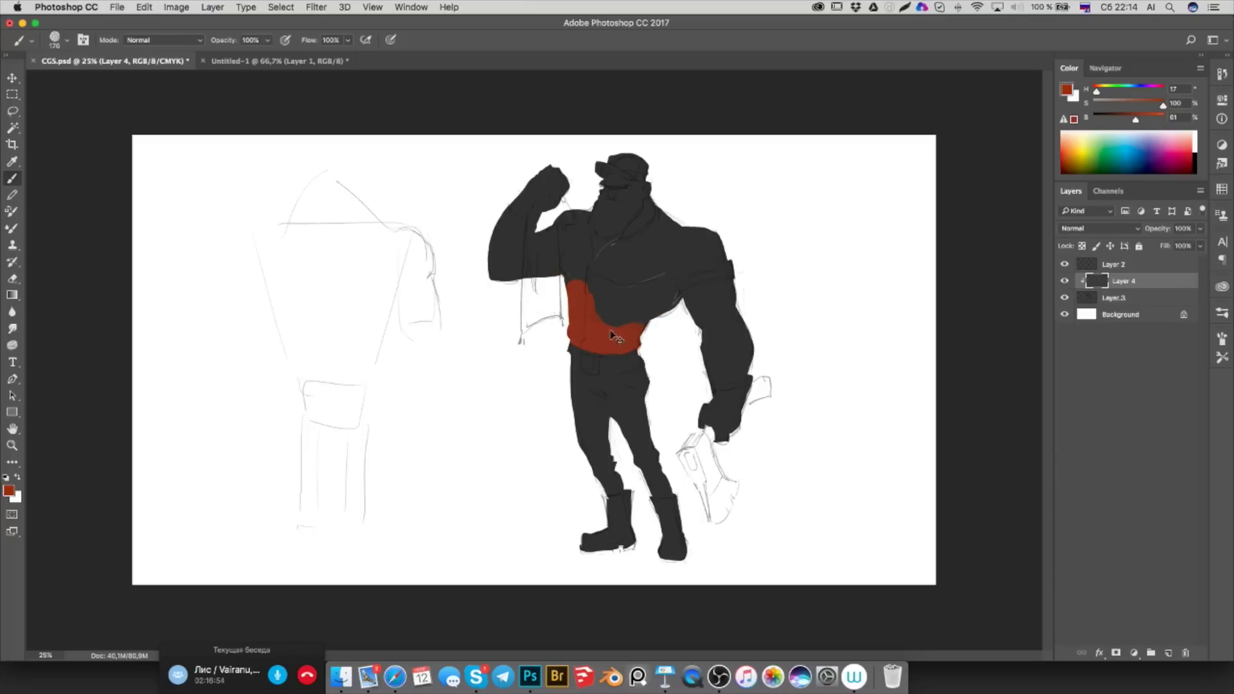
{"action": "left_click", "coordinate": [1129, 283], "text": "ctrl"}
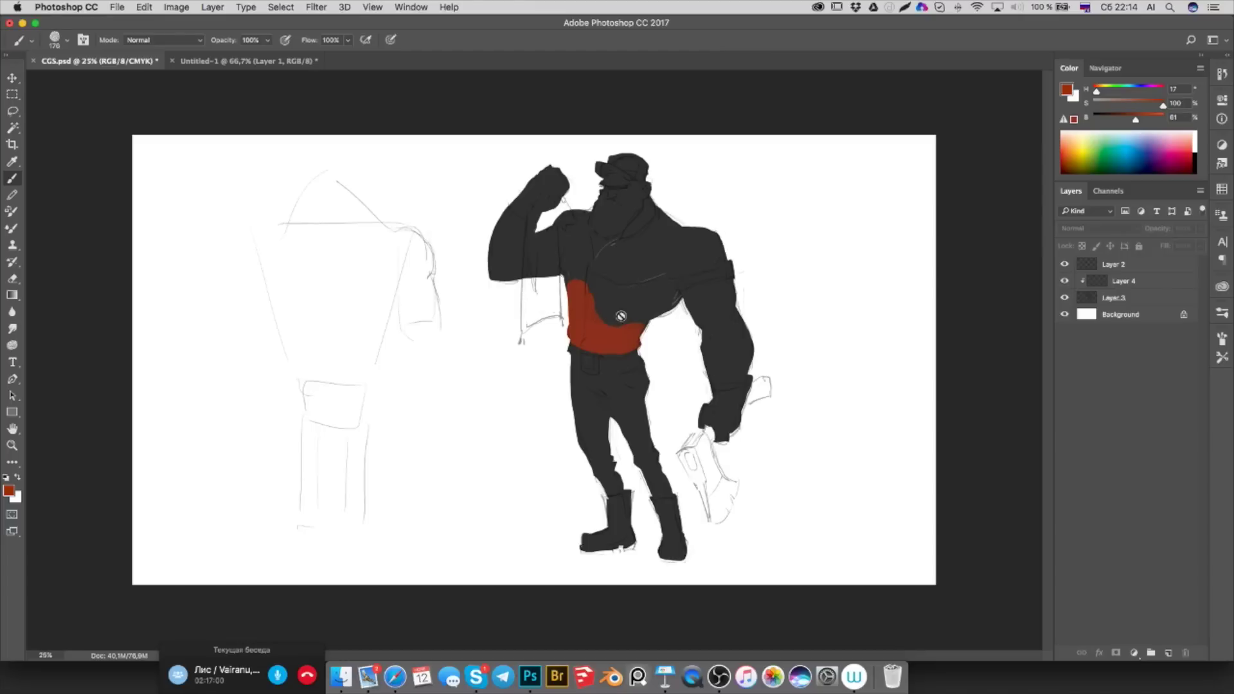
{"action": "left_click", "coordinate": [1154, 286]}
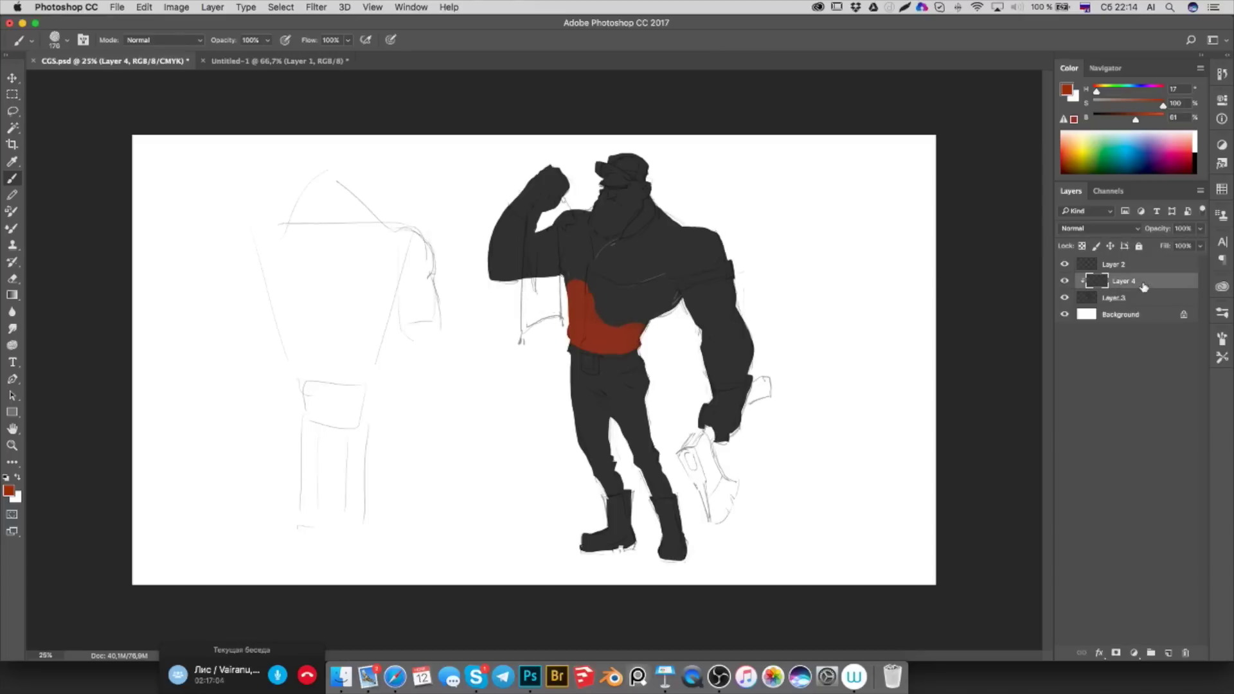
{"action": "left_click", "coordinate": [1064, 281]}
{"action": "mouse_move", "coordinate": [620, 302]}
{"action": "left_mouse_down"}
{"action": "mouse_move", "coordinate": [642, 309]}
{"action": "mouse_move", "coordinate": [656, 287]}
{"action": "mouse_move", "coordinate": [716, 256]}
{"action": "mouse_move", "coordinate": [656, 231]}
{"action": "mouse_move", "coordinate": [668, 212]}
{"action": "mouse_move", "coordinate": [628, 262]}
{"action": "mouse_move", "coordinate": [575, 251]}
{"action": "mouse_move", "coordinate": [575, 211]}
{"action": "mouse_move", "coordinate": [578, 248]}
{"action": "mouse_move", "coordinate": [557, 213]}
{"action": "mouse_move", "coordinate": [601, 303]}
{"action": "mouse_move", "coordinate": [579, 312]}
{"action": "mouse_move", "coordinate": [646, 341]}
{"action": "mouse_move", "coordinate": [677, 221]}
{"action": "mouse_move", "coordinate": [716, 206]}
{"action": "left_mouse_up"}
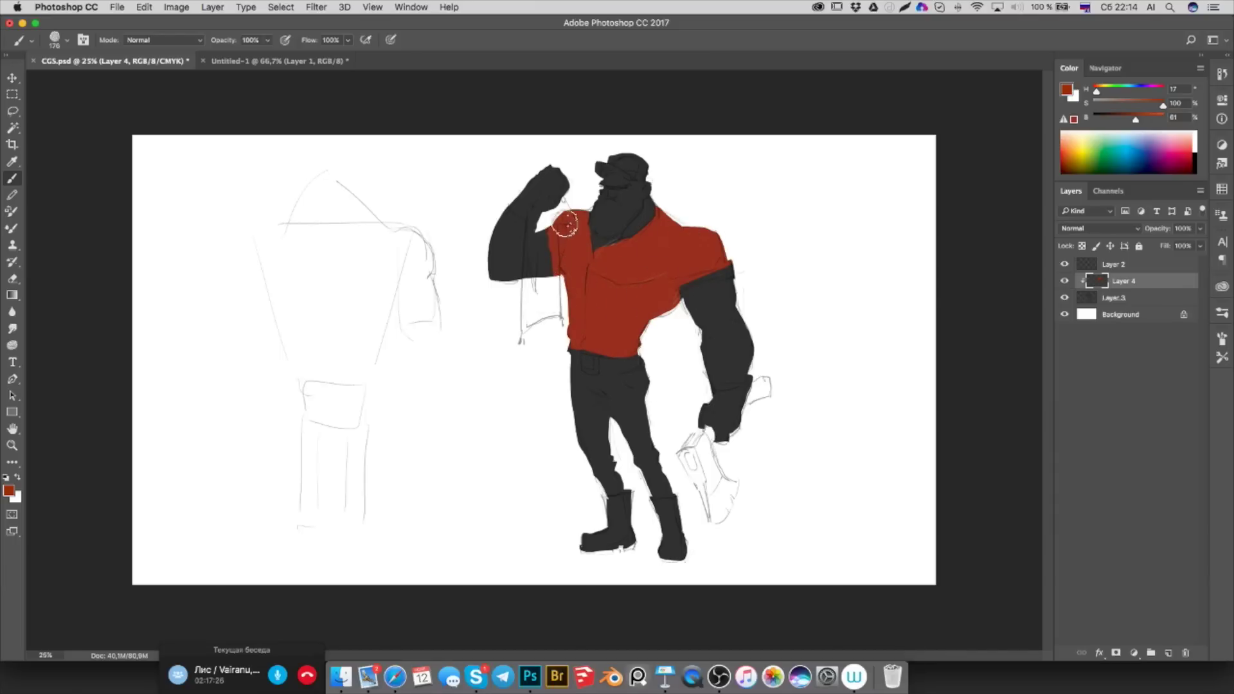
{"action": "left_click_drag", "start_coordinate": [563, 225], "coordinate": [577, 231]}
{"action": "left_click", "coordinate": [1142, 299]}
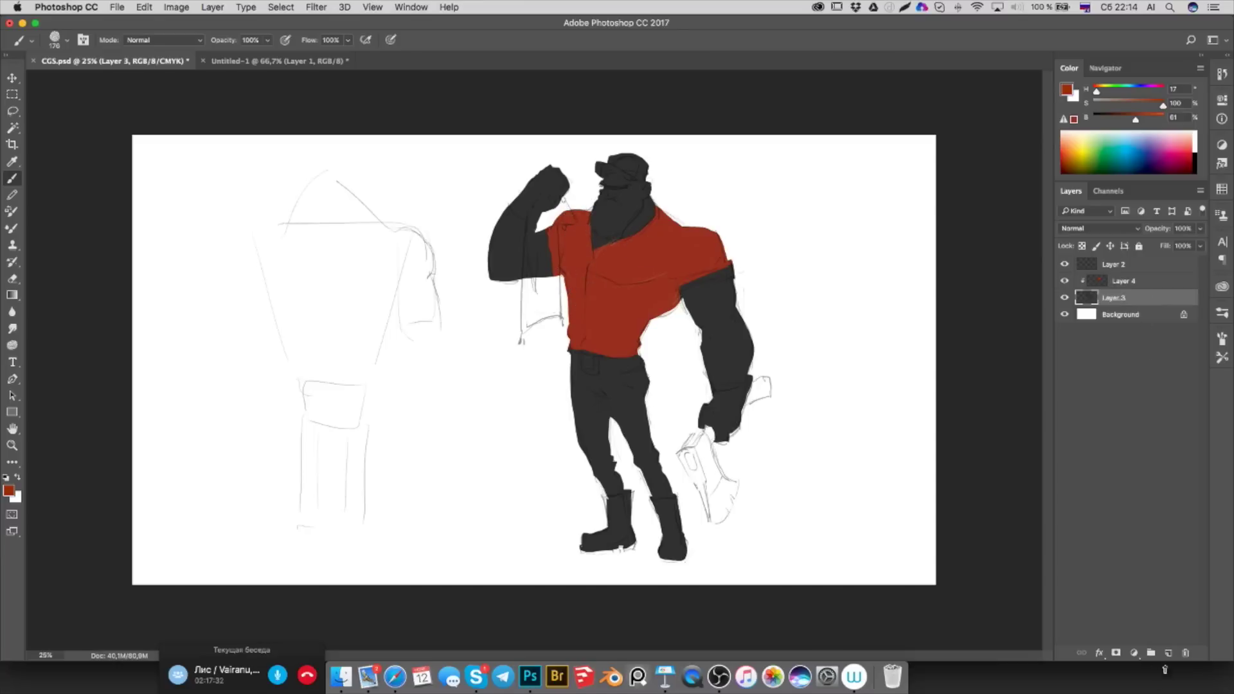
Add clipped Layer 5 above the silhouette and adjust the H/S/B sliders to a muted blue-grey
{"action": "left_click", "coordinate": [1168, 653]}
{"action": "mouse_move", "coordinate": [1139, 121]}
{"action": "left_mouse_down"}
{"action": "mouse_move", "coordinate": [1107, 106]}
{"action": "mouse_move", "coordinate": [1135, 119]}
{"action": "left_mouse_up"}
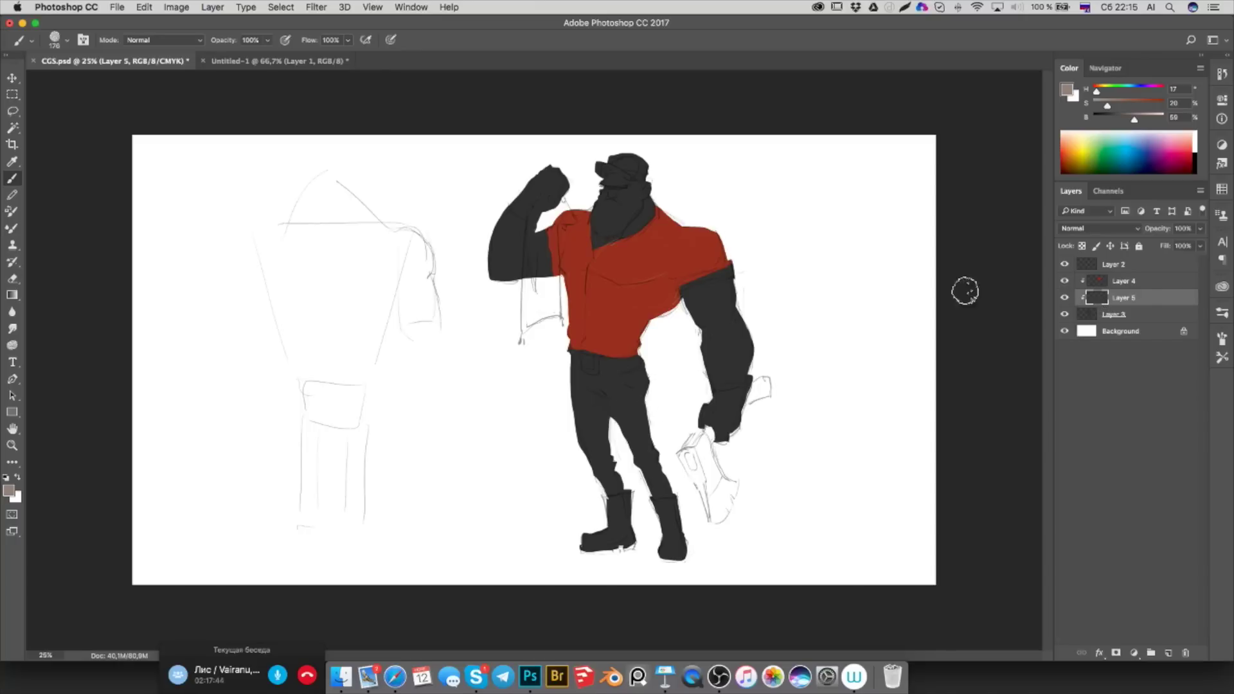
{"action": "left_click_drag", "start_coordinate": [1133, 119], "coordinate": [1142, 120]}
{"action": "left_click_drag", "start_coordinate": [1139, 126], "coordinate": [1145, 120]}
{"action": "mouse_move", "coordinate": [1124, 90]}
{"action": "left_mouse_down"}
{"action": "mouse_move", "coordinate": [1138, 92]}
{"action": "mouse_move", "coordinate": [1133, 120]}
{"action": "left_mouse_up"}
{"action": "left_click_drag", "start_coordinate": [1128, 109], "coordinate": [1122, 124]}
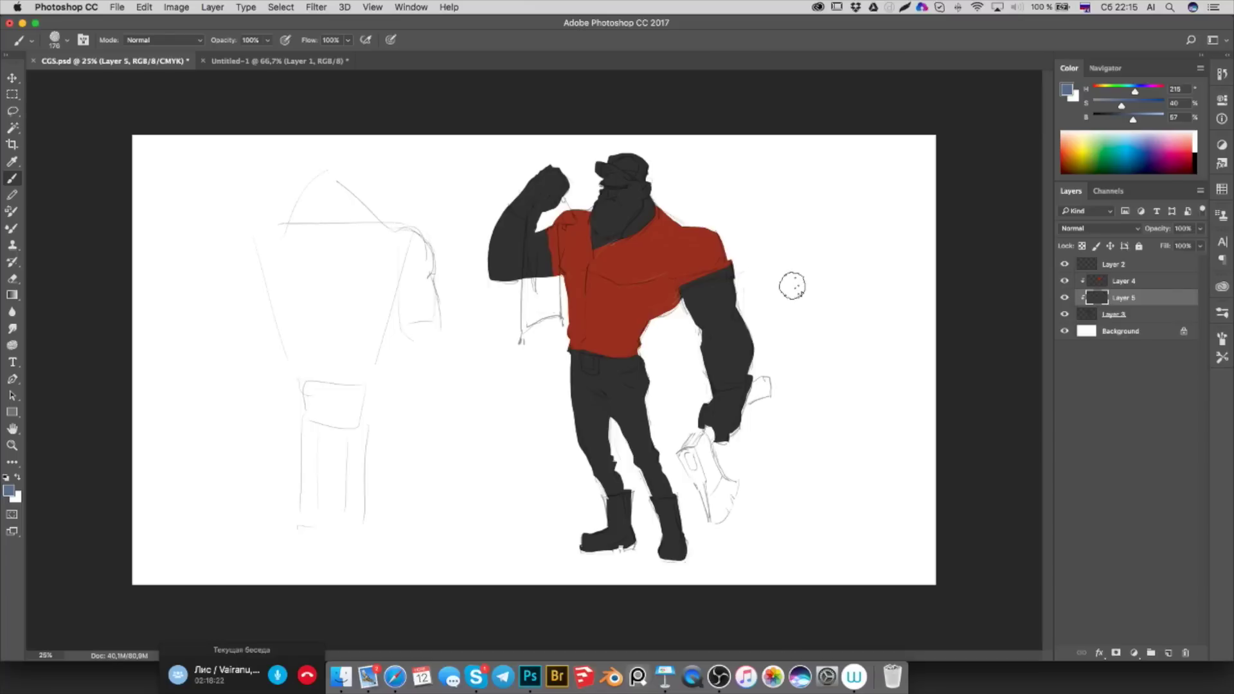
On Layer 4, mix a deeper, darker shirt red and lock transparent pixels
{"action": "left_click", "coordinate": [1117, 284]}
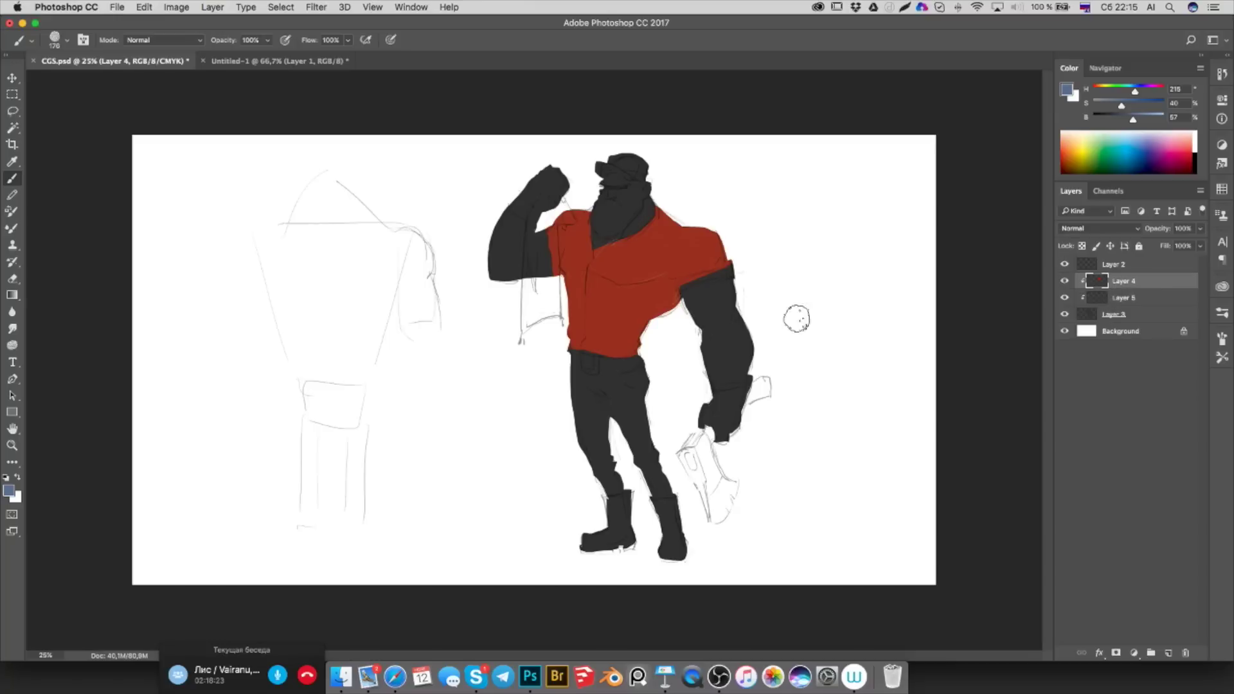
{"action": "left_click", "coordinate": [618, 294], "text": "alt"}
{"action": "mouse_move", "coordinate": [1135, 120]}
{"action": "left_mouse_down"}
{"action": "mouse_move", "coordinate": [1117, 122]}
{"action": "mouse_move", "coordinate": [1154, 104]}
{"action": "mouse_move", "coordinate": [1120, 120]}
{"action": "left_mouse_up"}
{"action": "left_click", "coordinate": [1127, 101]}
{"action": "left_click", "coordinate": [1167, 109]}
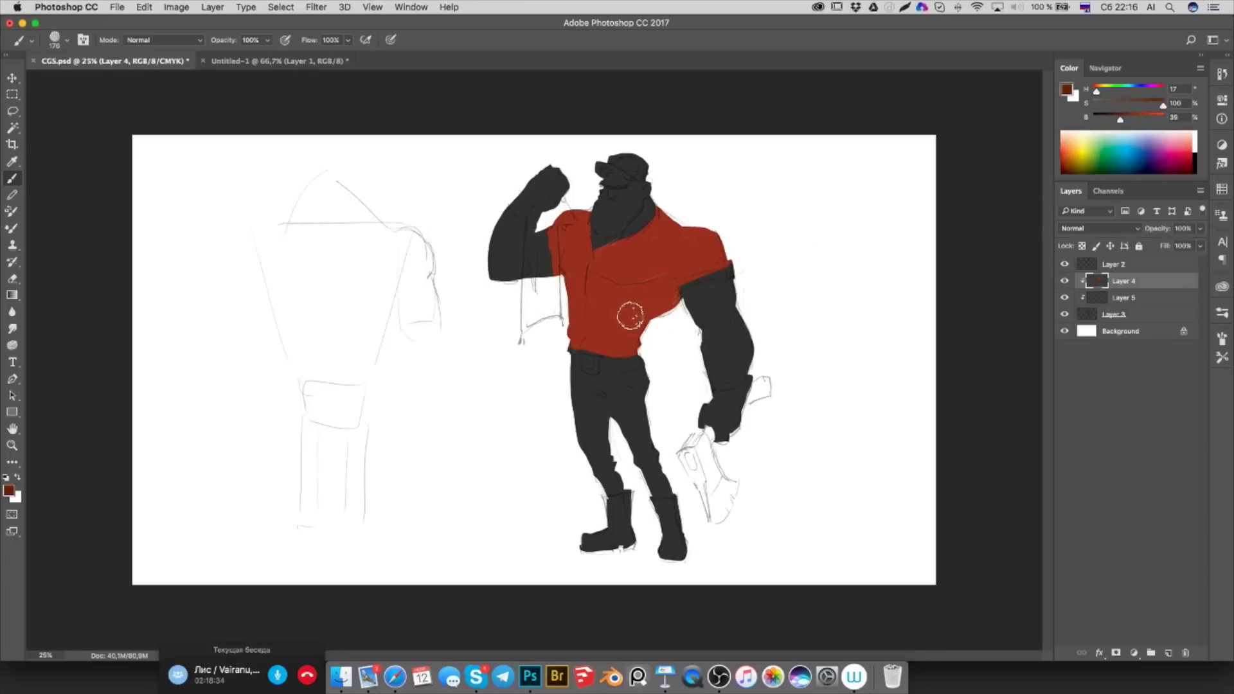
{"action": "left_click", "coordinate": [1082, 245]}
Paint darker red shading on the right armpit, right shoulder and left shoulder
{"action": "mouse_move", "coordinate": [622, 308]}
{"action": "left_mouse_down"}
{"action": "mouse_move", "coordinate": [628, 341]}
{"action": "mouse_move", "coordinate": [678, 301]}
{"action": "left_mouse_up"}
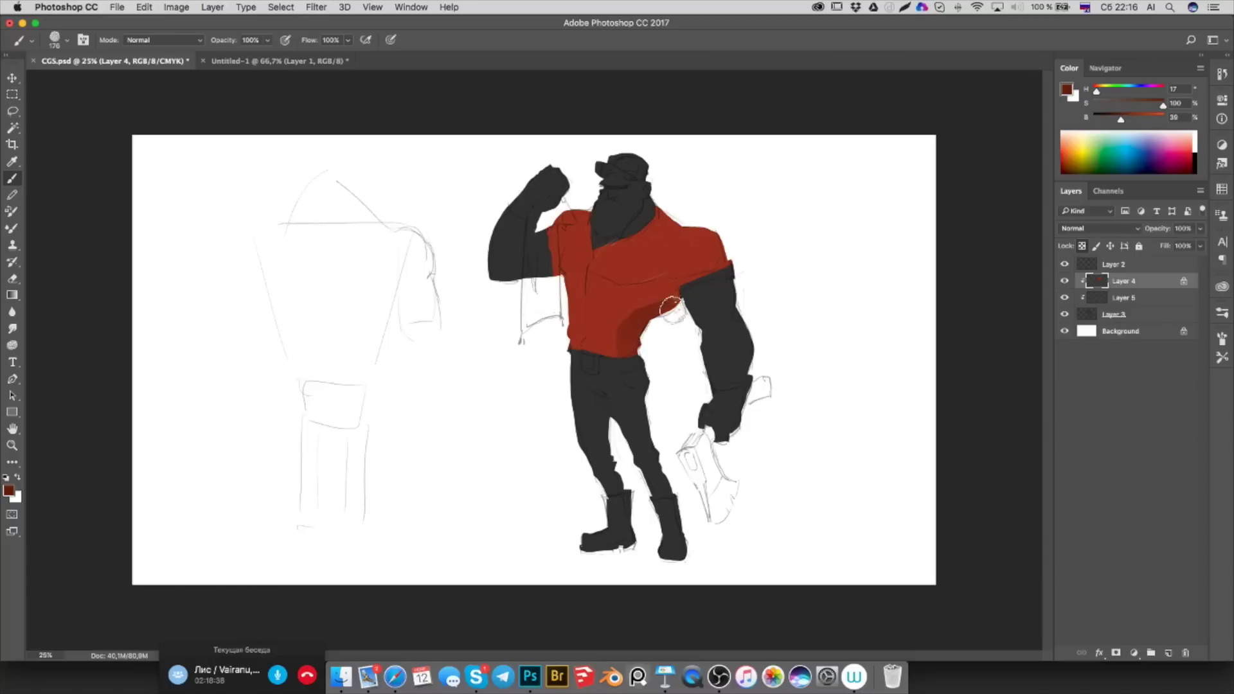
{"action": "mouse_move", "coordinate": [725, 242]}
{"action": "left_mouse_down"}
{"action": "mouse_move", "coordinate": [716, 267]}
{"action": "mouse_move", "coordinate": [707, 222]}
{"action": "left_mouse_up"}
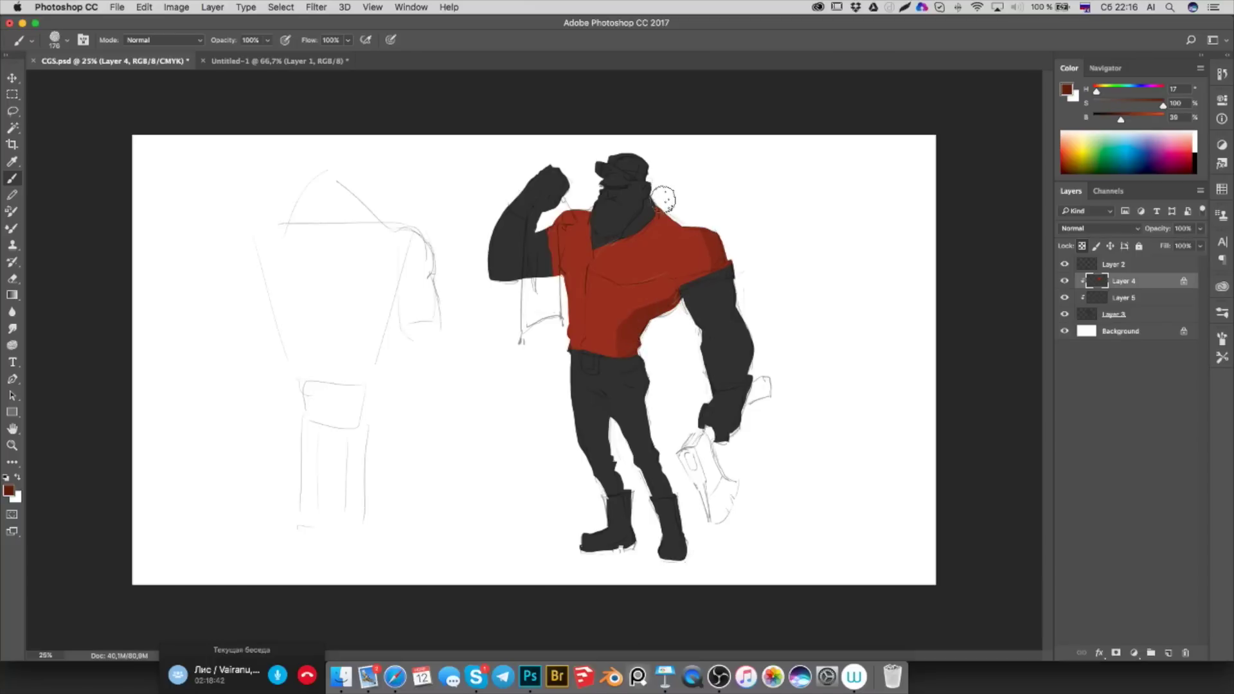
{"action": "left_click_drag", "start_coordinate": [556, 234], "coordinate": [551, 277]}
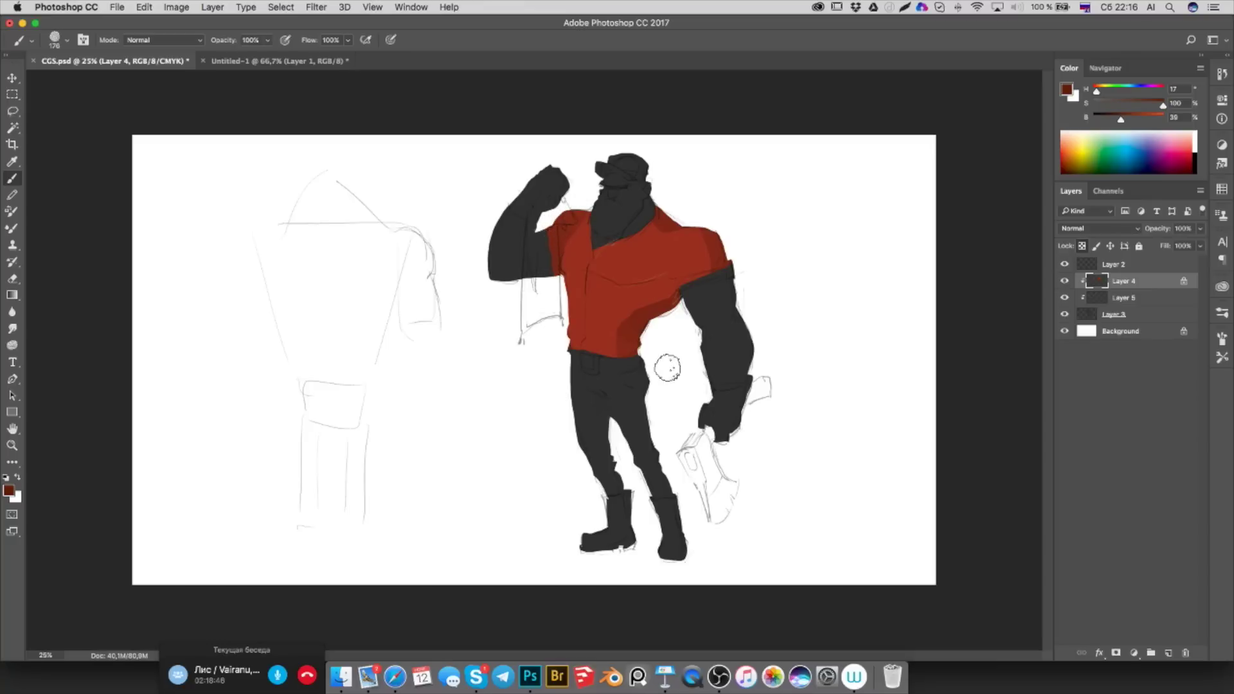
Select Layer 5 and pick a blue paint colour
{"action": "left_click", "coordinate": [1125, 301]}
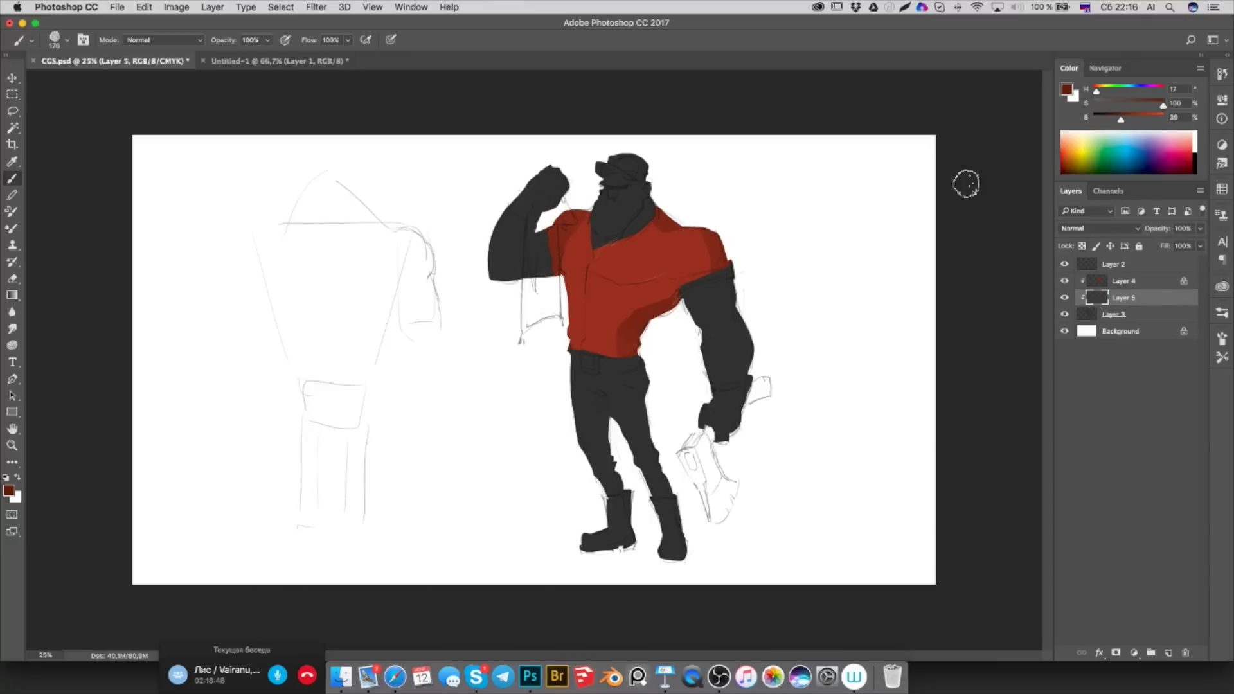
{"action": "left_click", "coordinate": [1141, 148]}
{"action": "left_click_drag", "start_coordinate": [1140, 148], "coordinate": [1144, 147]}
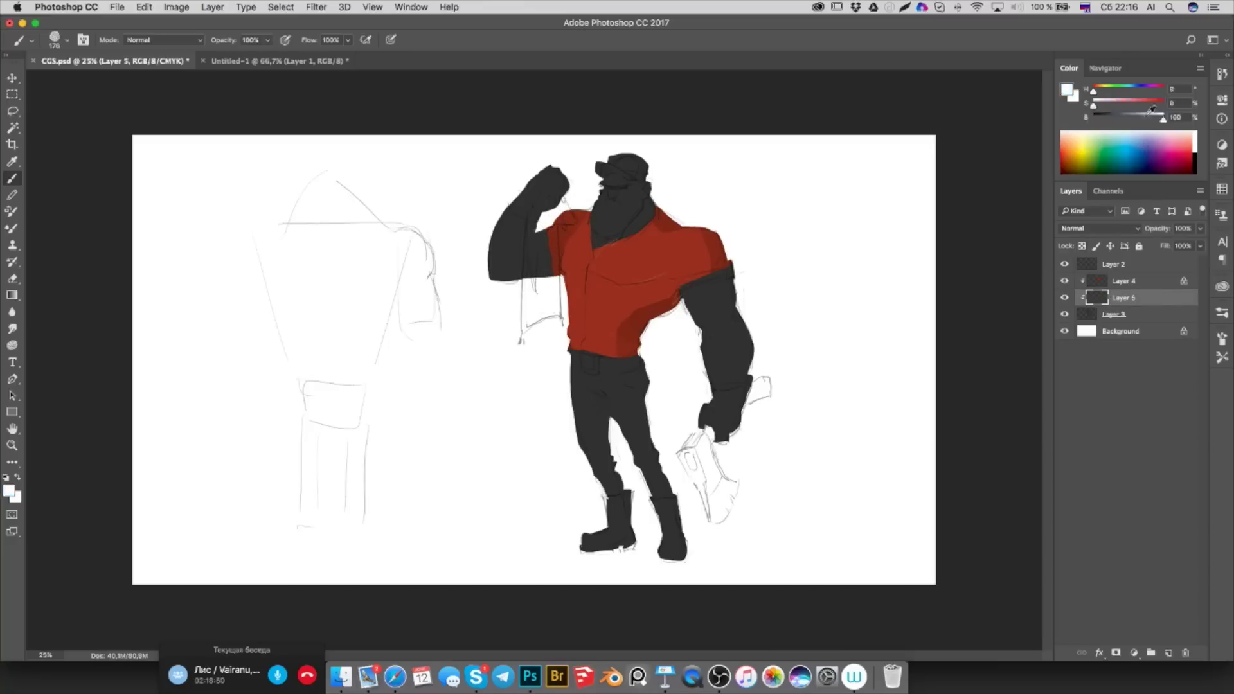
Mix a darker, greyer denim blue and paint it over the trousers below the belt
{"action": "left_click_drag", "start_coordinate": [1146, 118], "coordinate": [1121, 118]}
{"action": "left_click", "coordinate": [1136, 103]}
{"action": "left_click", "coordinate": [1126, 104]}
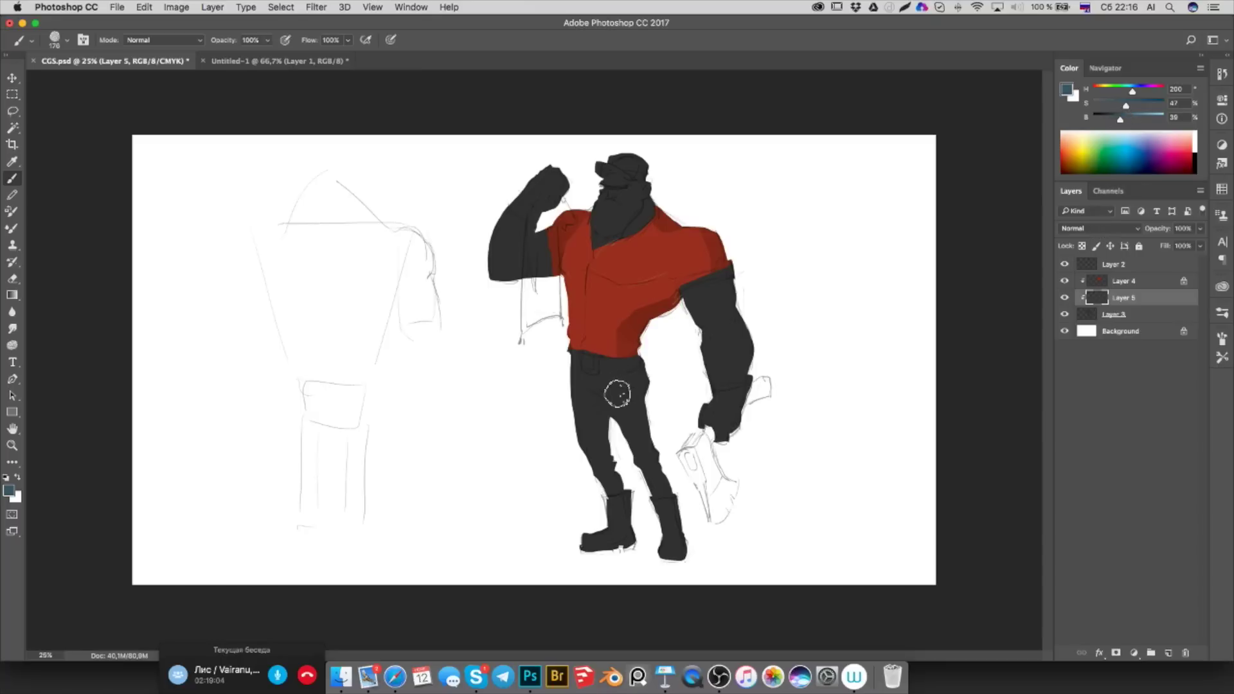
{"action": "mouse_move", "coordinate": [617, 388]}
{"action": "left_mouse_down"}
{"action": "mouse_move", "coordinate": [592, 366]}
{"action": "mouse_move", "coordinate": [604, 386]}
{"action": "mouse_move", "coordinate": [635, 378]}
{"action": "mouse_move", "coordinate": [636, 450]}
{"action": "mouse_move", "coordinate": [662, 488]}
{"action": "mouse_move", "coordinate": [591, 450]}
{"action": "mouse_move", "coordinate": [566, 368]}
{"action": "mouse_move", "coordinate": [624, 365]}
{"action": "left_mouse_up"}
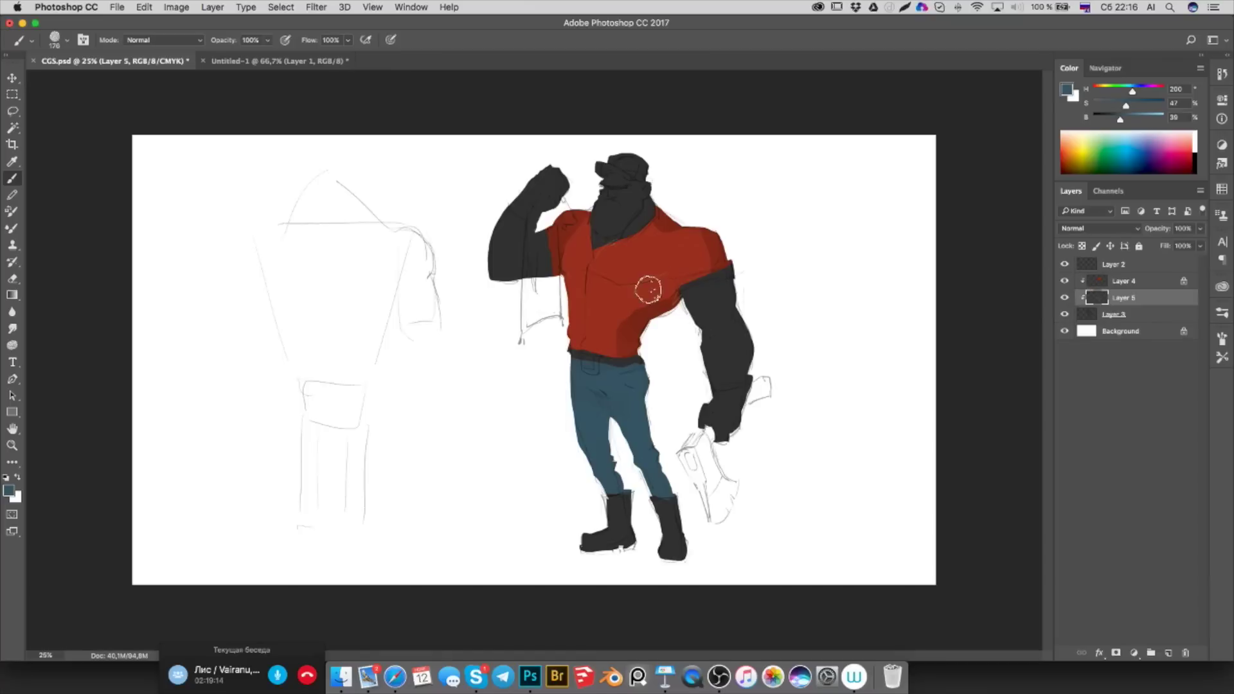
{"action": "left_click", "coordinate": [636, 321], "text": "alt"}
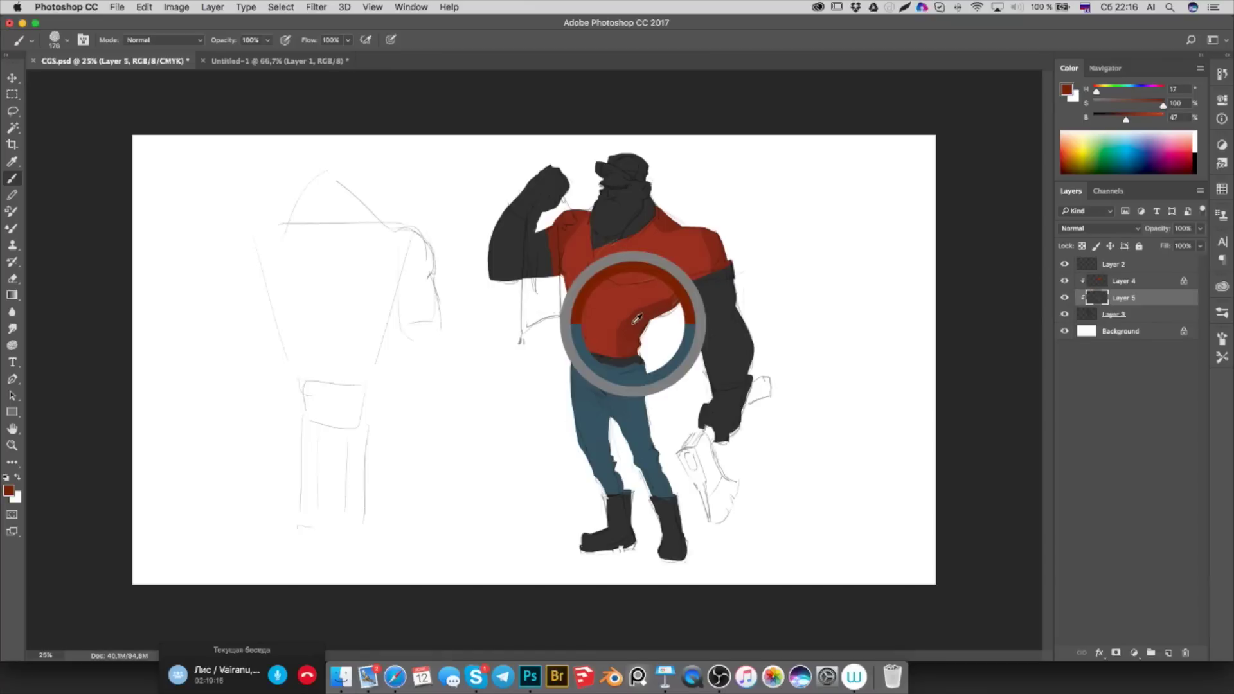
Choose the 30 px soft round brush preset and return to Layer 4 with the shirt red
{"action": "right_click", "coordinate": [636, 315]}
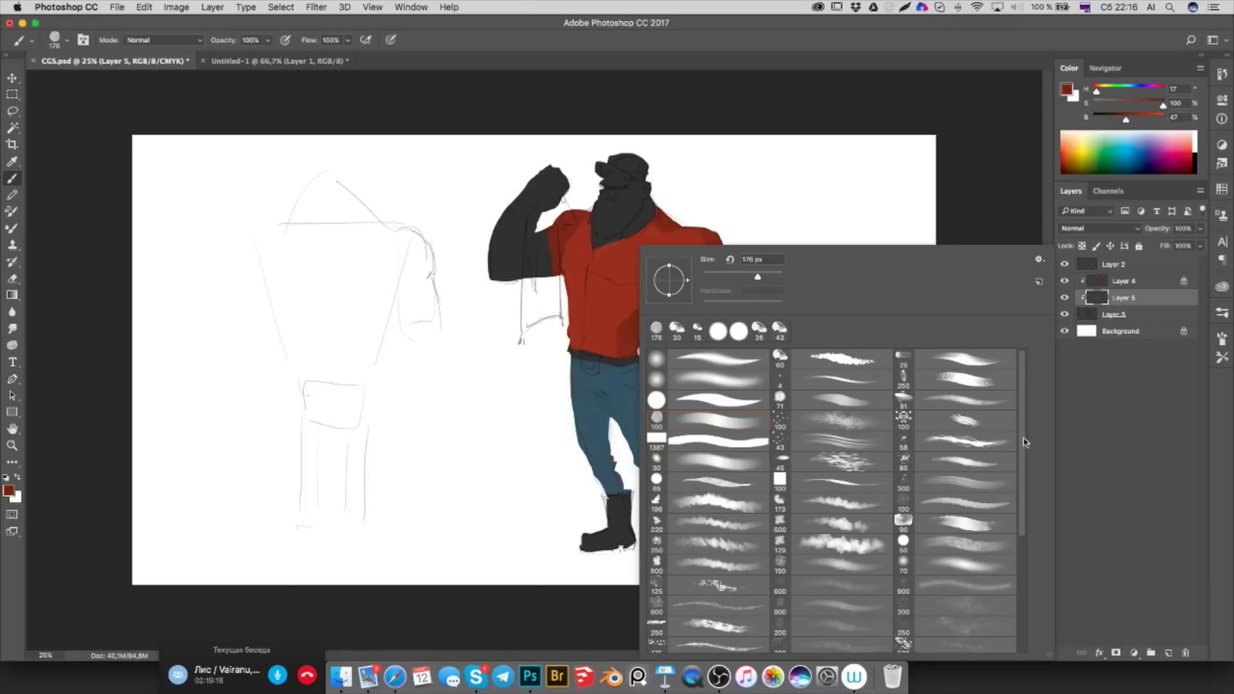
{"action": "left_click_drag", "start_coordinate": [1025, 442], "coordinate": [1025, 477]}
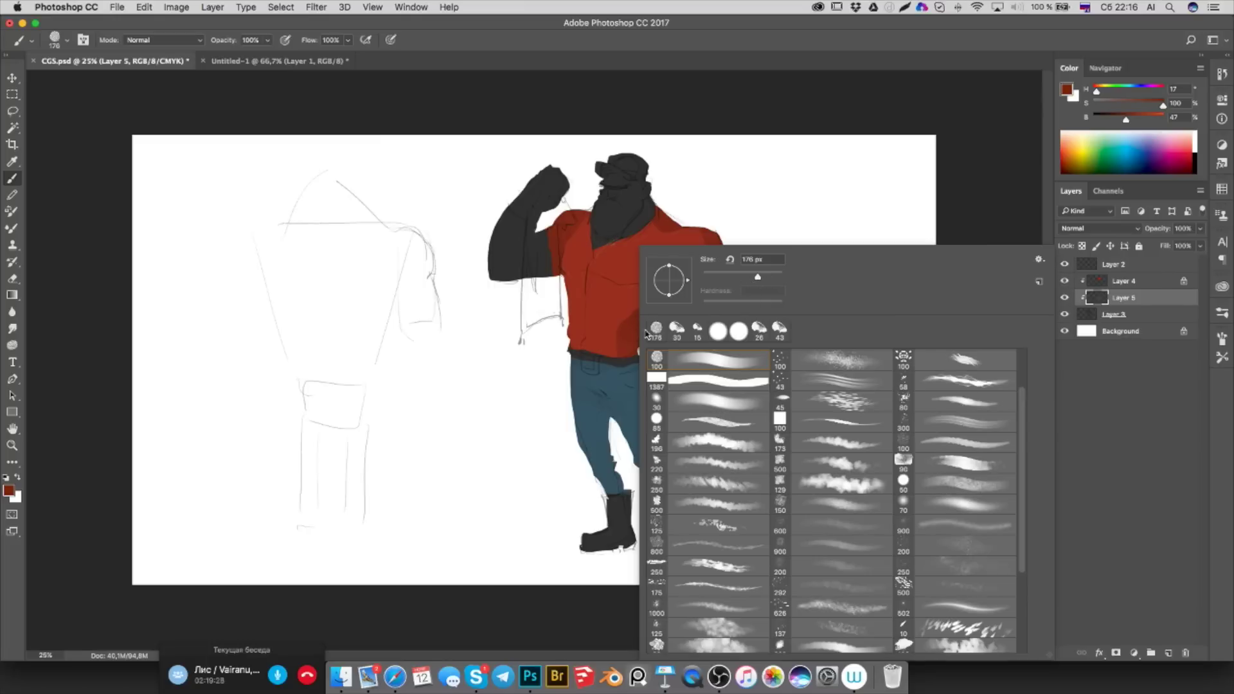
{"action": "left_click", "coordinate": [717, 405]}
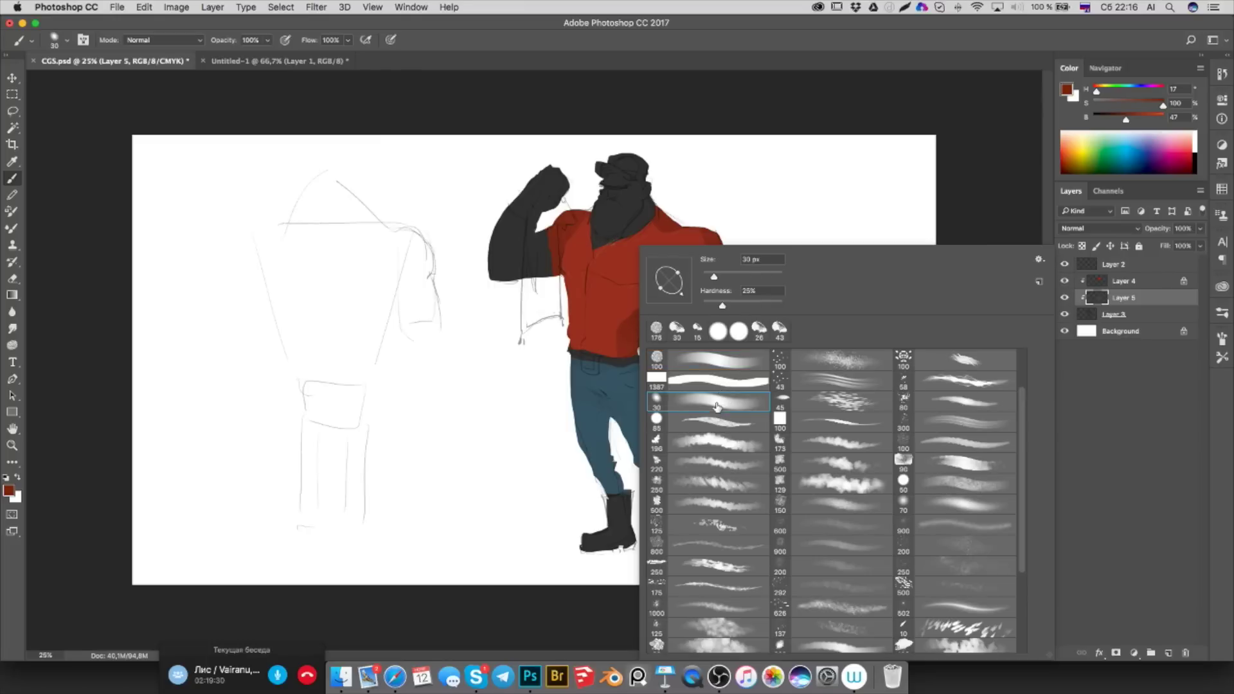
{"action": "left_click_drag", "start_coordinate": [1023, 402], "coordinate": [1023, 352]}
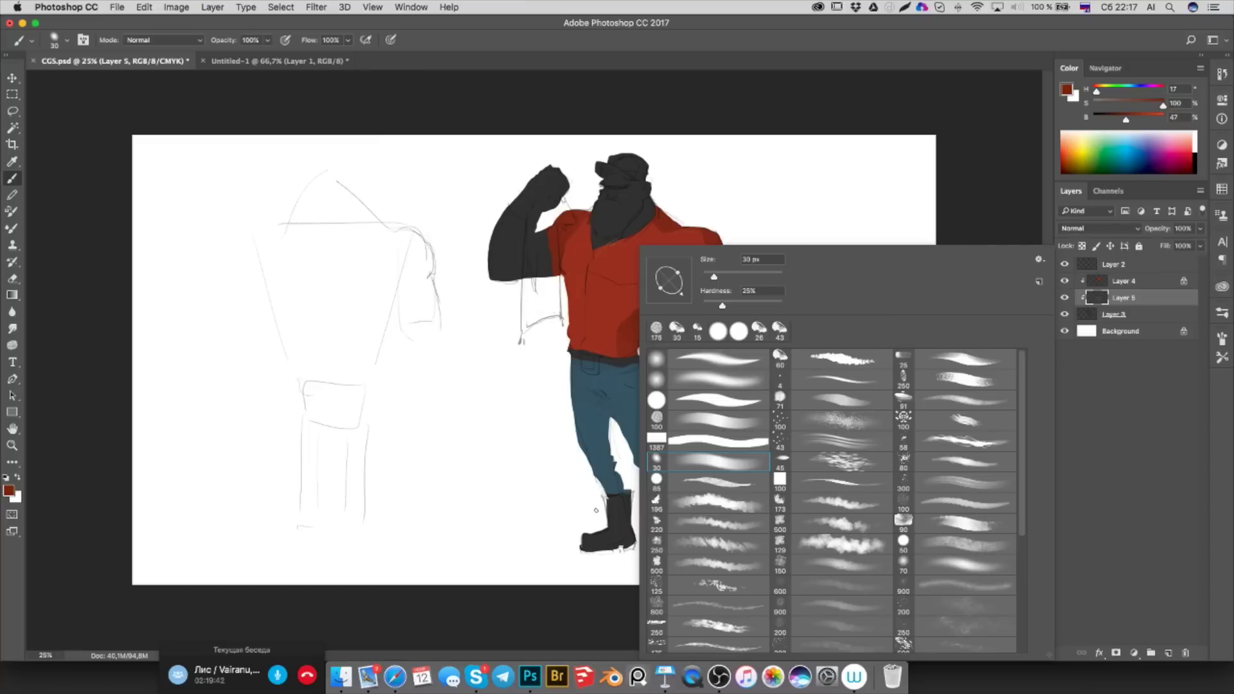
{"action": "left_click", "coordinate": [1076, 317]}
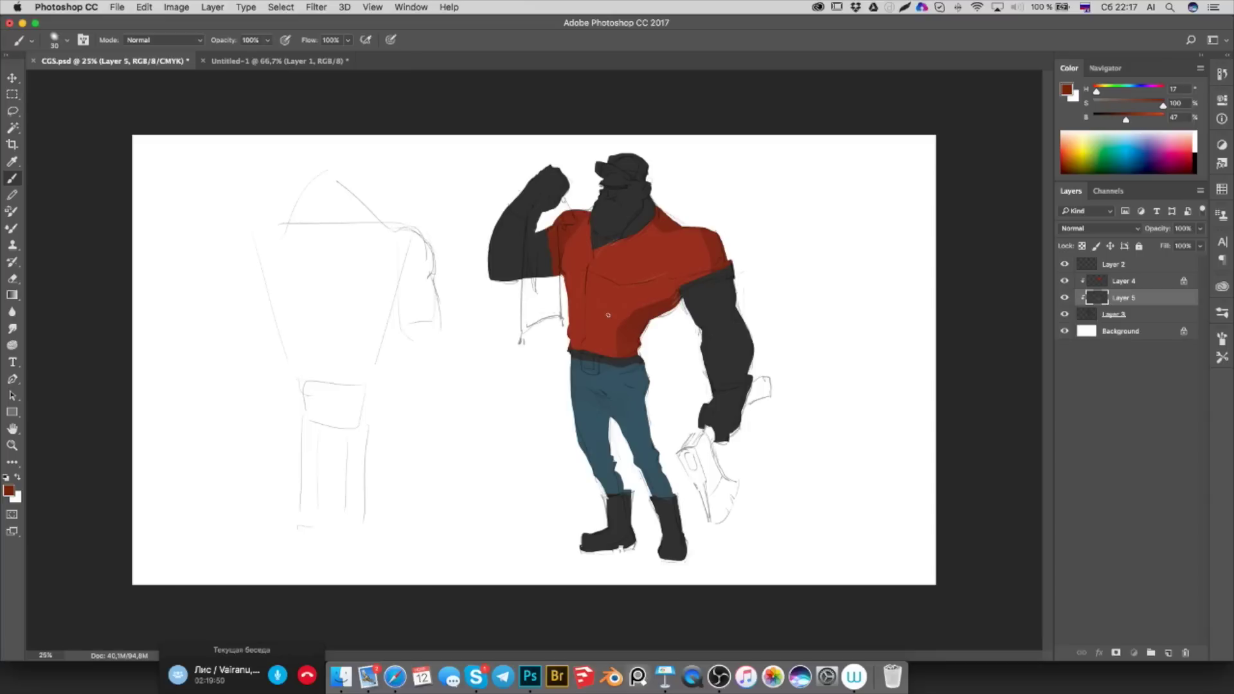
{"action": "left_click", "coordinate": [644, 318]}
{"action": "left_click", "coordinate": [1144, 283]}
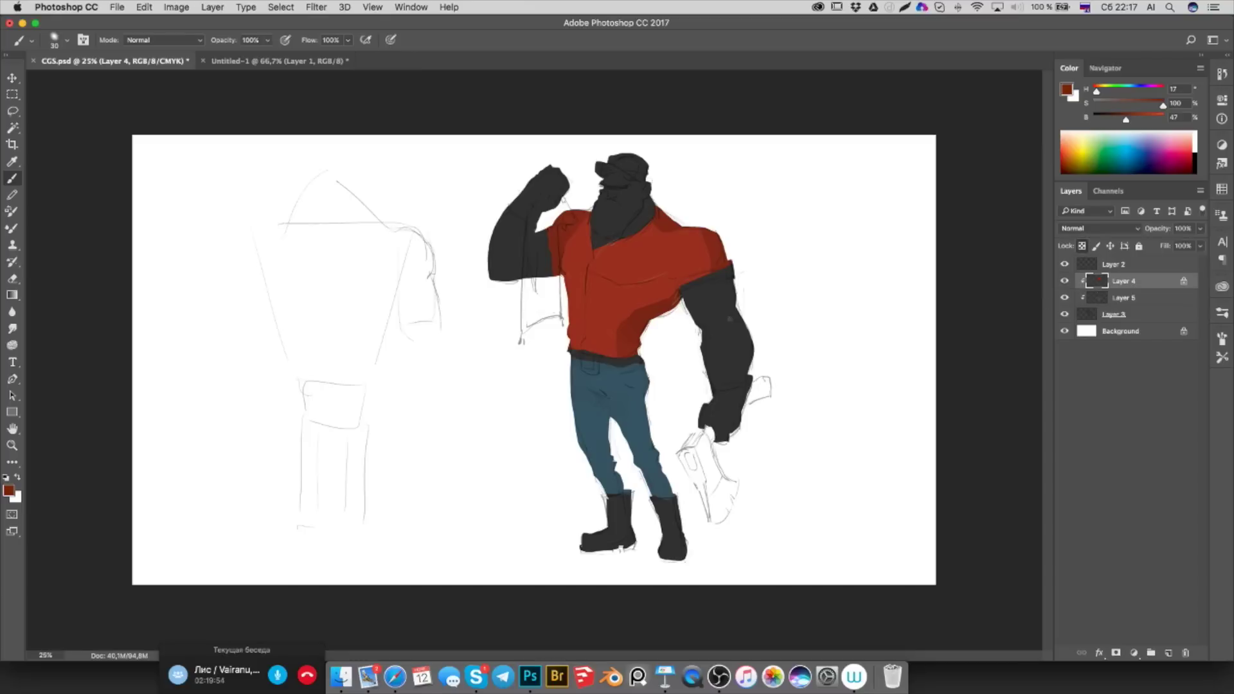
Sample reds from the shirt and set the brush to 28 px
{"action": "left_click", "coordinate": [628, 312], "text": "alt"}
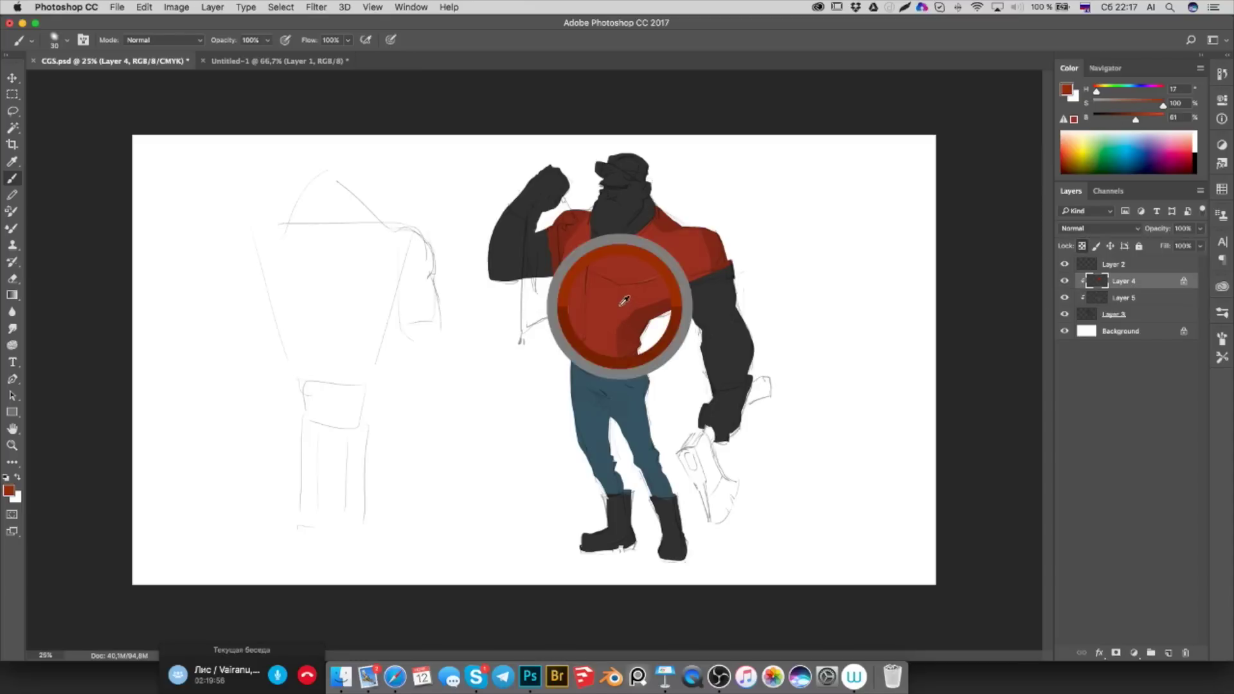
{"action": "left_click", "coordinate": [630, 315], "text": "alt"}
{"action": "right_click", "coordinate": [641, 324]}
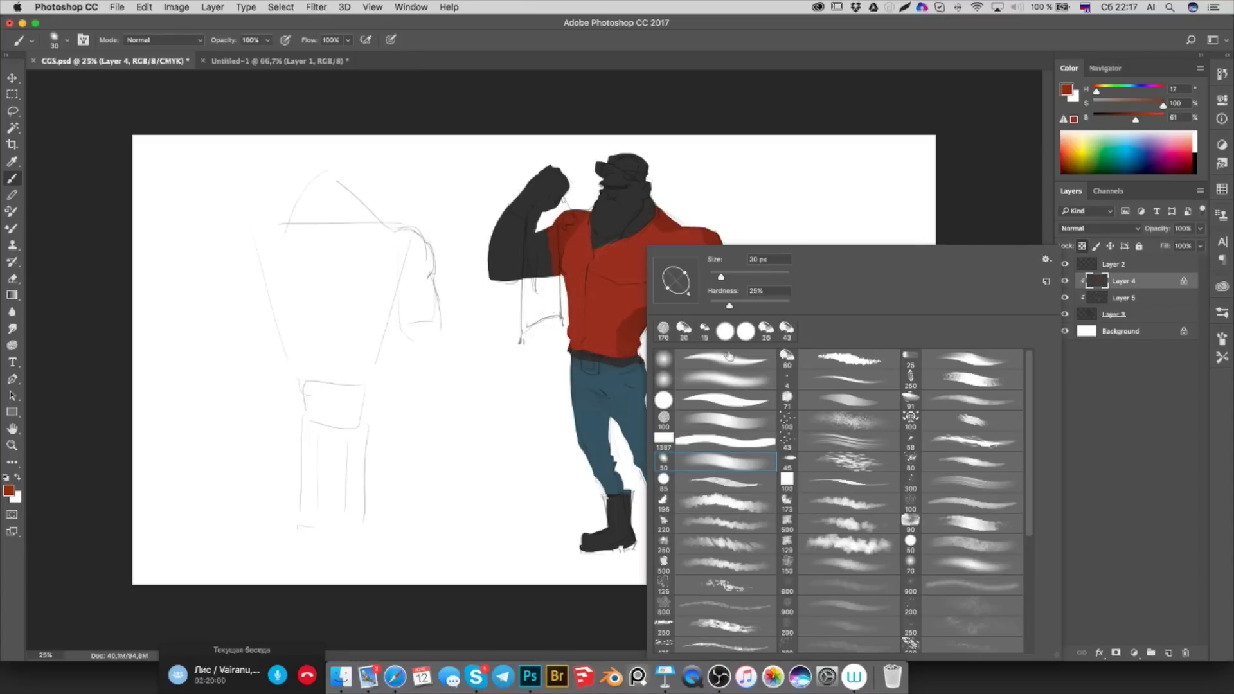
{"action": "left_click", "coordinate": [849, 358]}
{"action": "left_click", "coordinate": [622, 313], "text": "alt"}
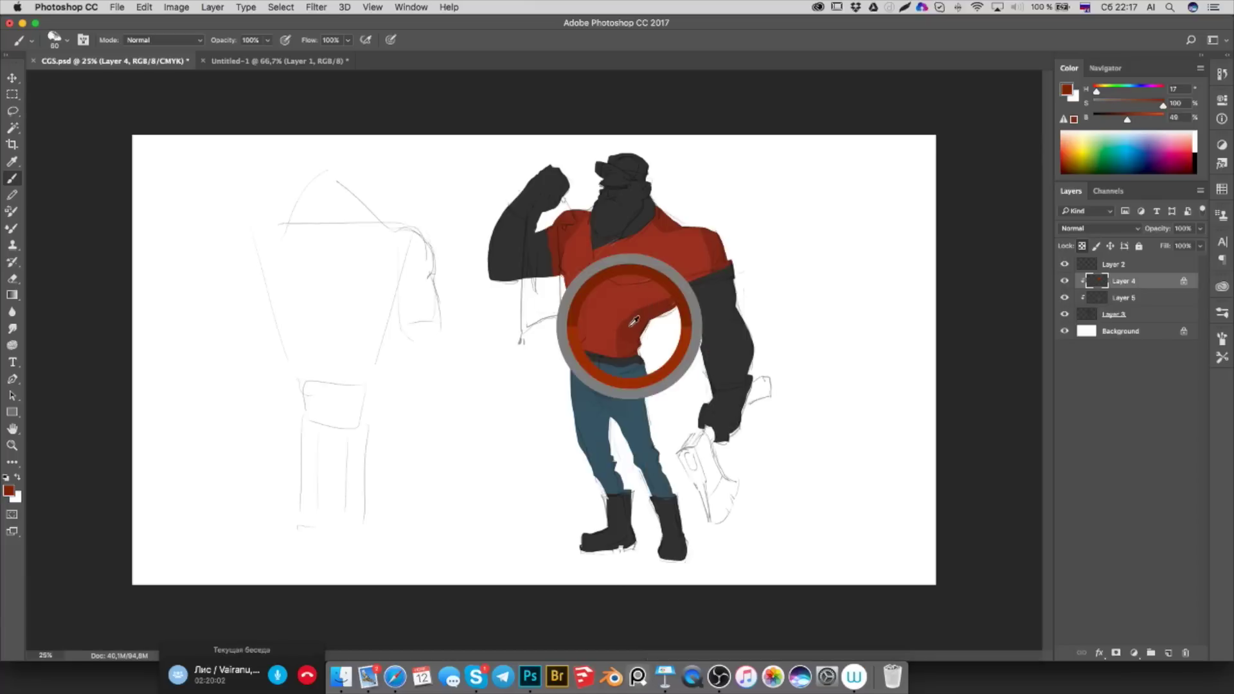
{"action": "right_click", "coordinate": [628, 320]}
{"action": "type", "text": "17"}
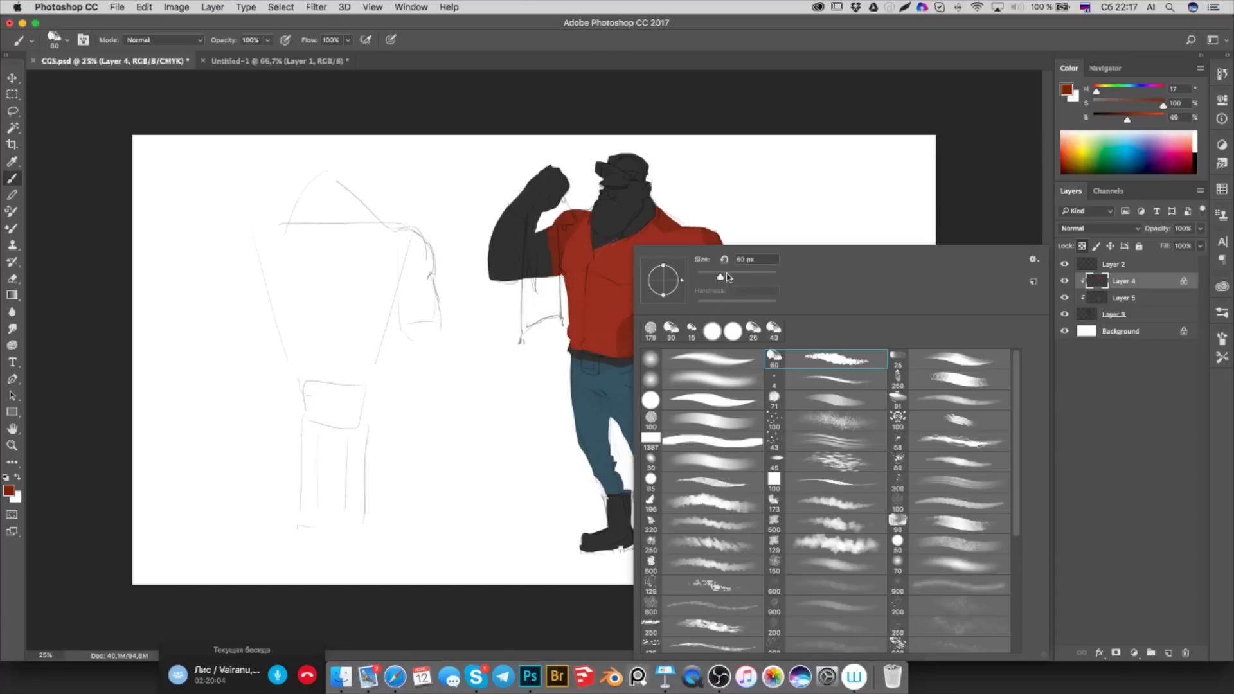
{"action": "type", "text": "28"}
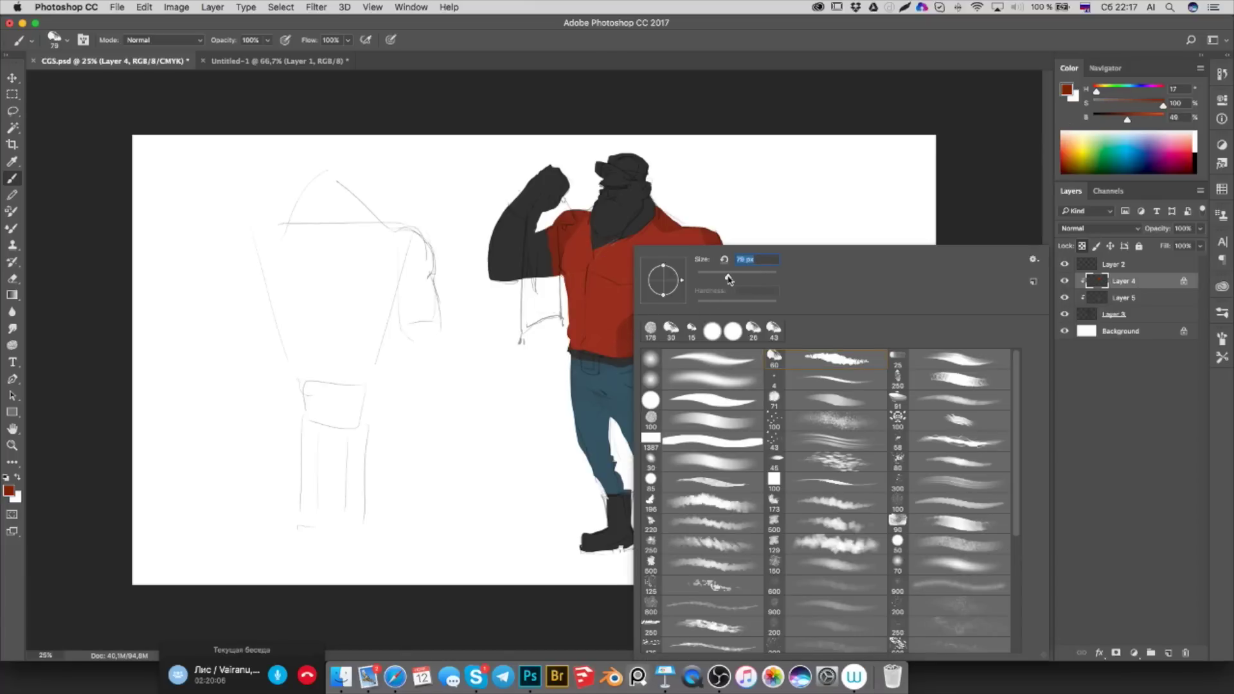
{"action": "left_click", "coordinate": [614, 323], "text": "alt"}
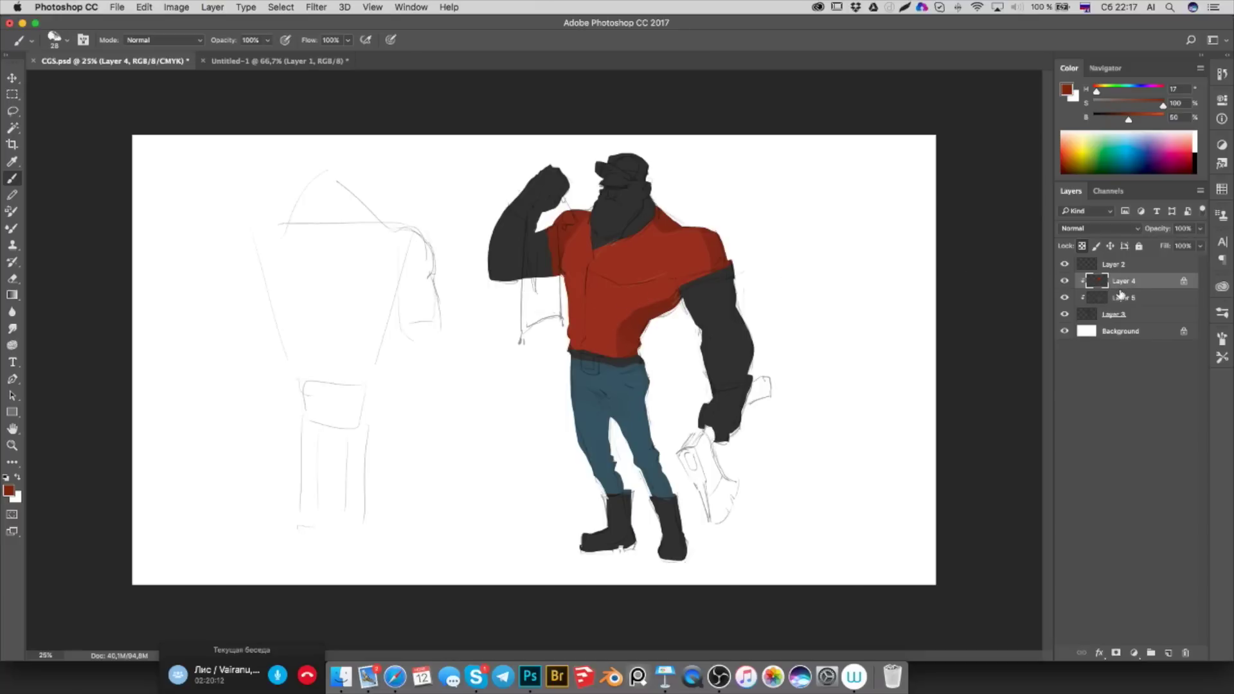
Paint fold shading with sampled darker and lighter shirt reds, then enlarge the brush to about 58 px
{"action": "left_click", "coordinate": [671, 302], "text": "alt"}
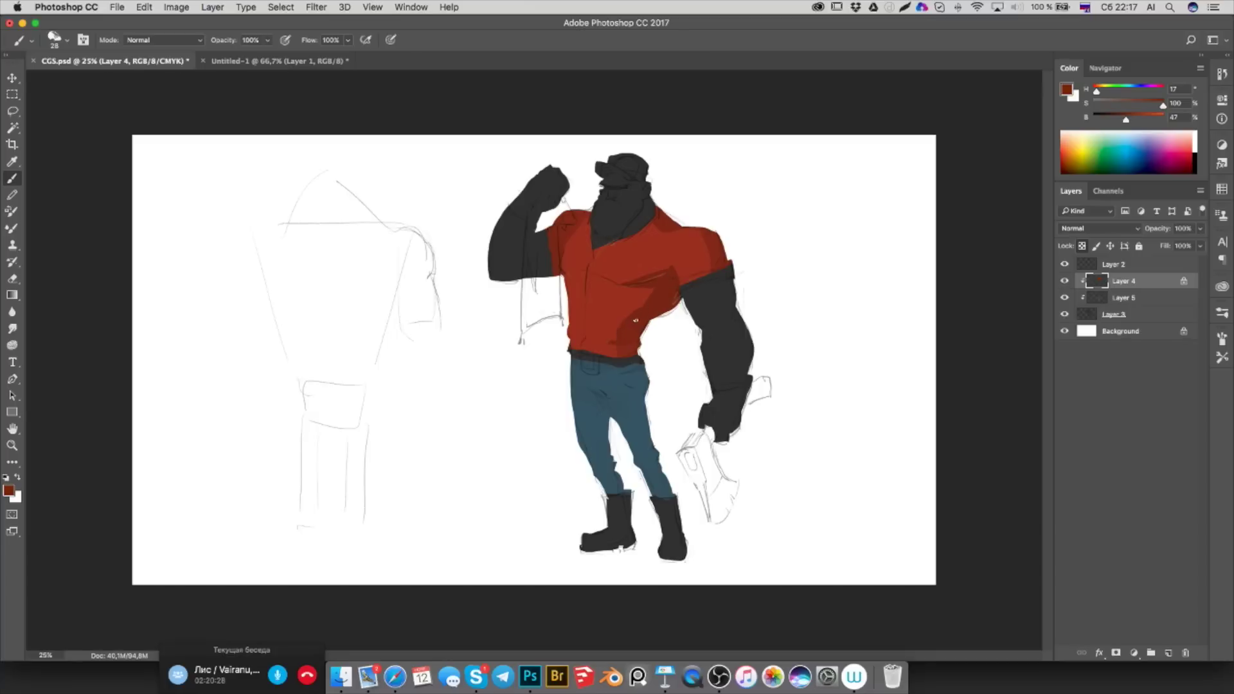
{"action": "left_click", "coordinate": [643, 315], "text": "alt"}
{"action": "left_click", "coordinate": [631, 327], "text": "alt"}
{"action": "left_click", "coordinate": [660, 284], "text": "alt"}
{"action": "left_click", "coordinate": [631, 328], "text": "alt"}
{"action": "left_click", "coordinate": [660, 285], "text": "alt"}
{"action": "right_click", "coordinate": [667, 283]}
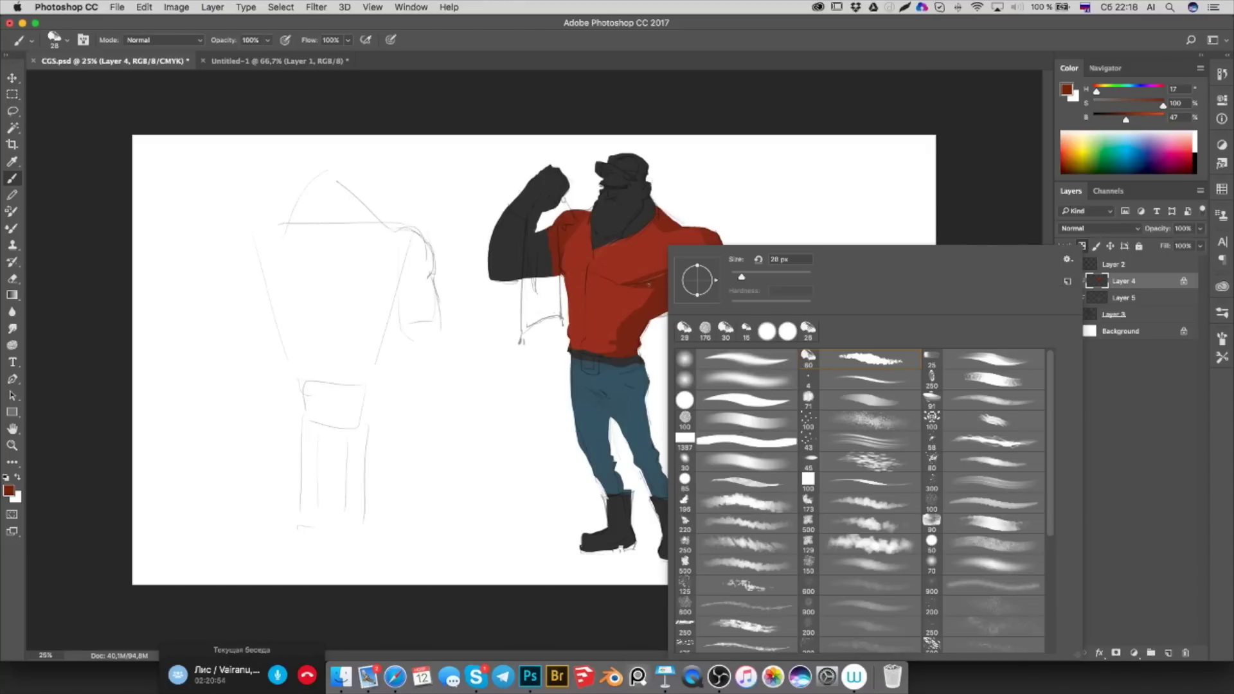
{"action": "left_click_drag", "start_coordinate": [662, 287], "coordinate": [665, 296]}
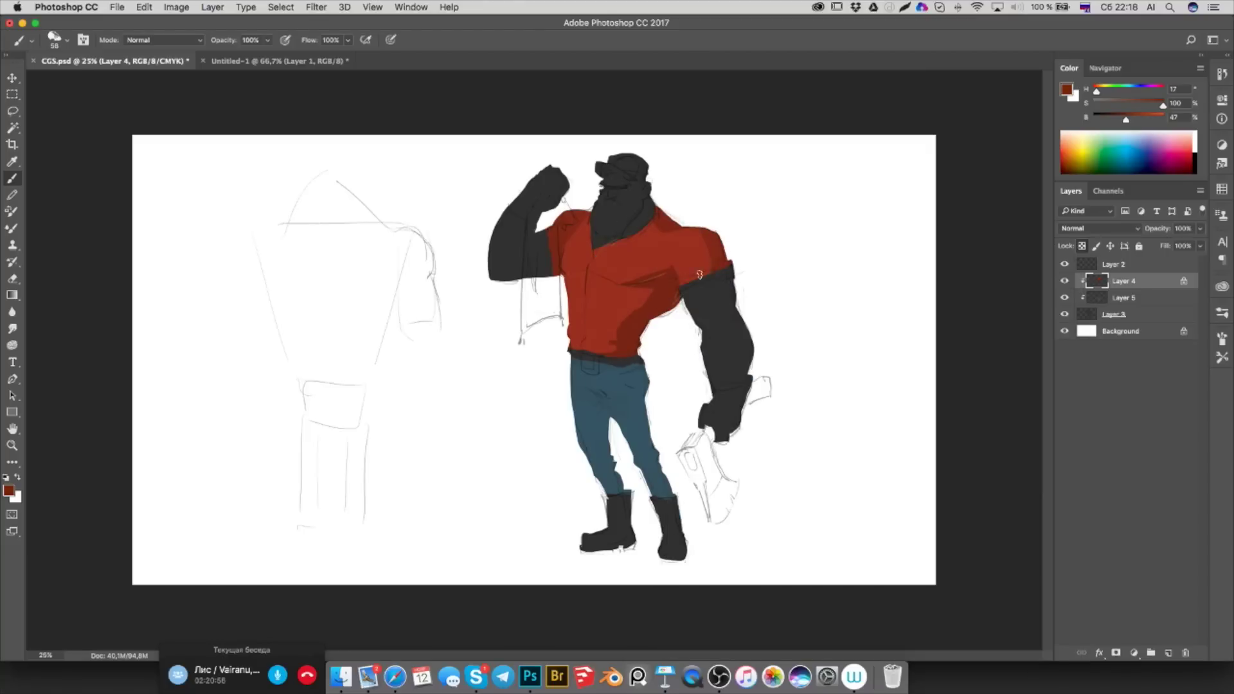
On Layer 5, sample the jeans blue and make it darker and less saturated
{"action": "right_click", "coordinate": [1109, 297]}
{"action": "right_click", "coordinate": [1156, 303]}
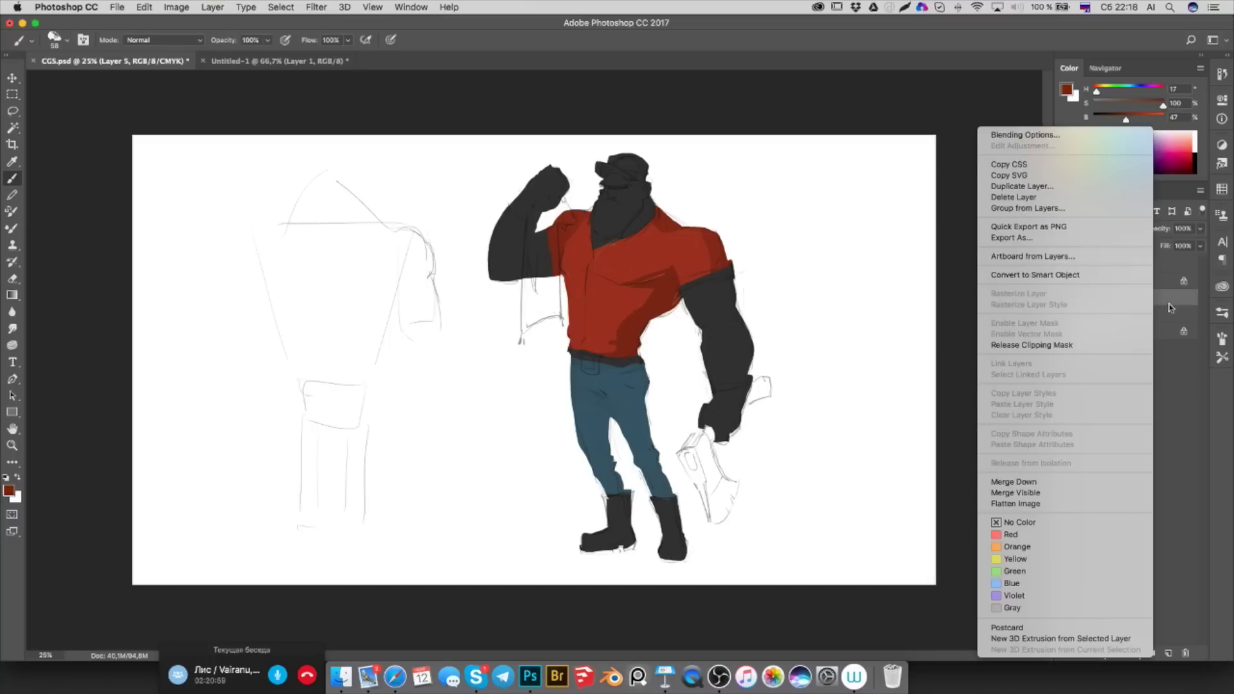
{"action": "right_click", "coordinate": [1173, 302]}
{"action": "left_click", "coordinate": [1182, 299]}
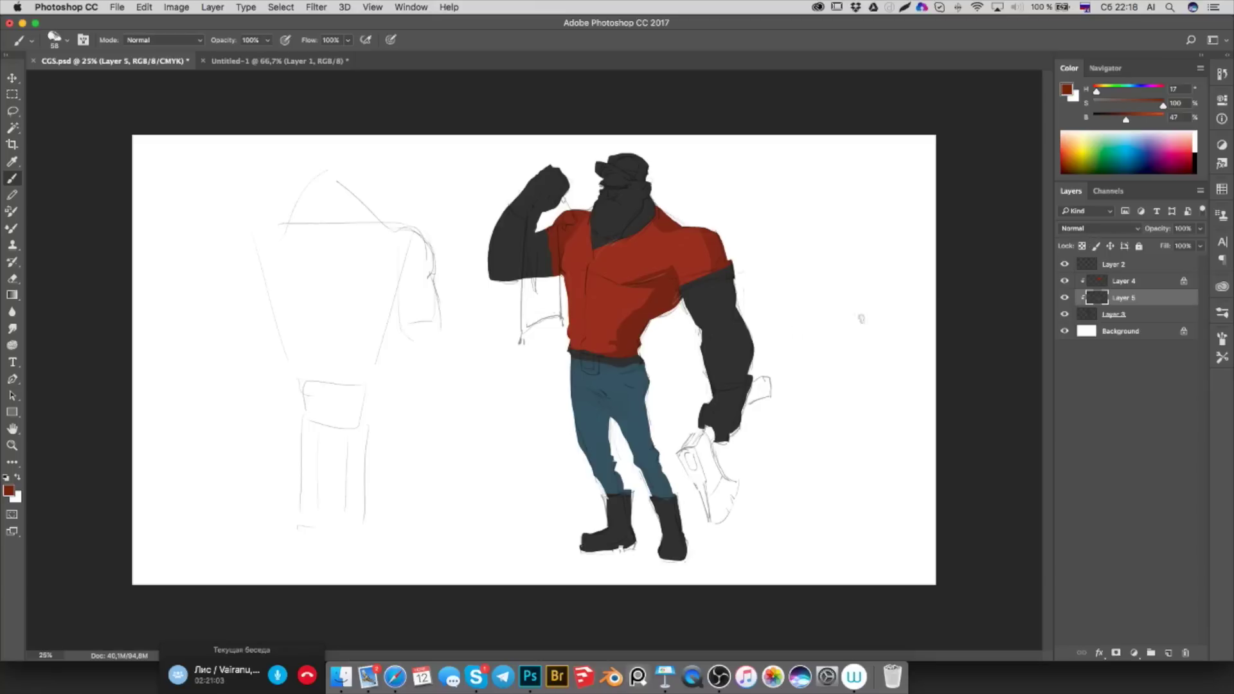
{"action": "left_click", "coordinate": [631, 396], "text": "alt"}
{"action": "mouse_move", "coordinate": [1124, 119]}
{"action": "left_mouse_down"}
{"action": "mouse_move", "coordinate": [1112, 106]}
{"action": "mouse_move", "coordinate": [1116, 120]}
{"action": "left_mouse_up"}
{"action": "left_click_drag", "start_coordinate": [1111, 106], "coordinate": [1106, 106]}
{"action": "left_click_drag", "start_coordinate": [1105, 107], "coordinate": [1103, 106]}
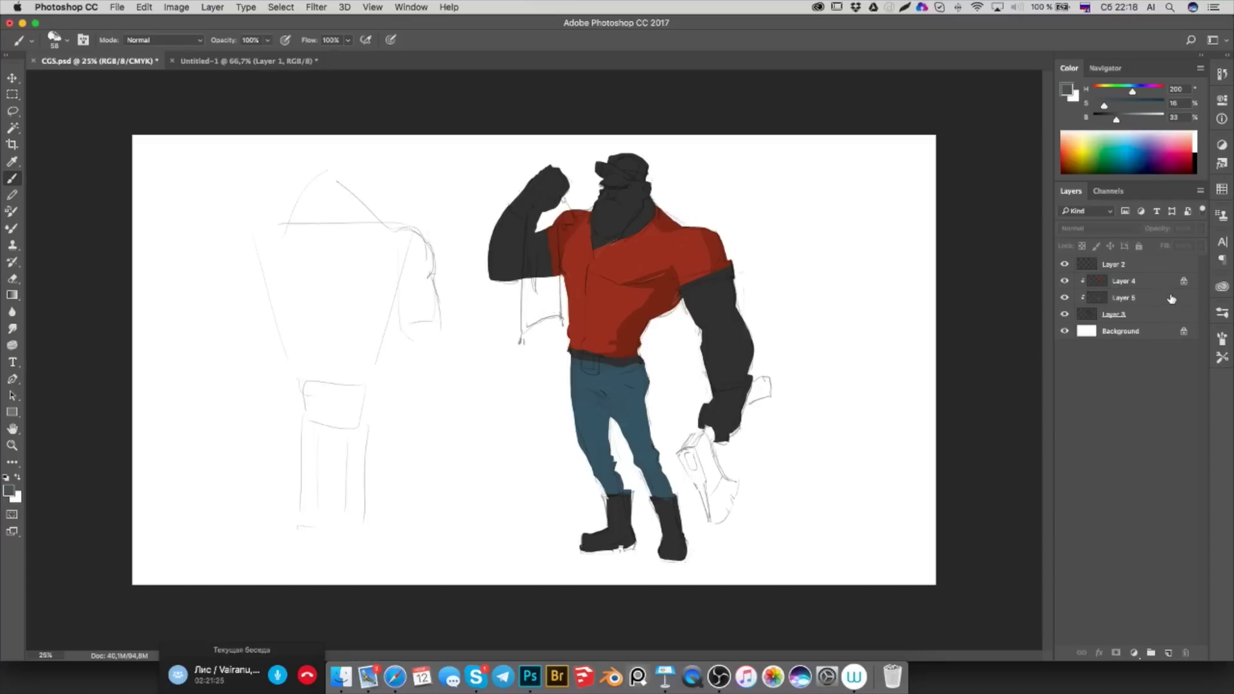
Shade the jeans in darker blue near the pocket, down the left leg and upper left area
{"action": "left_click", "coordinate": [643, 379], "text": "alt"}
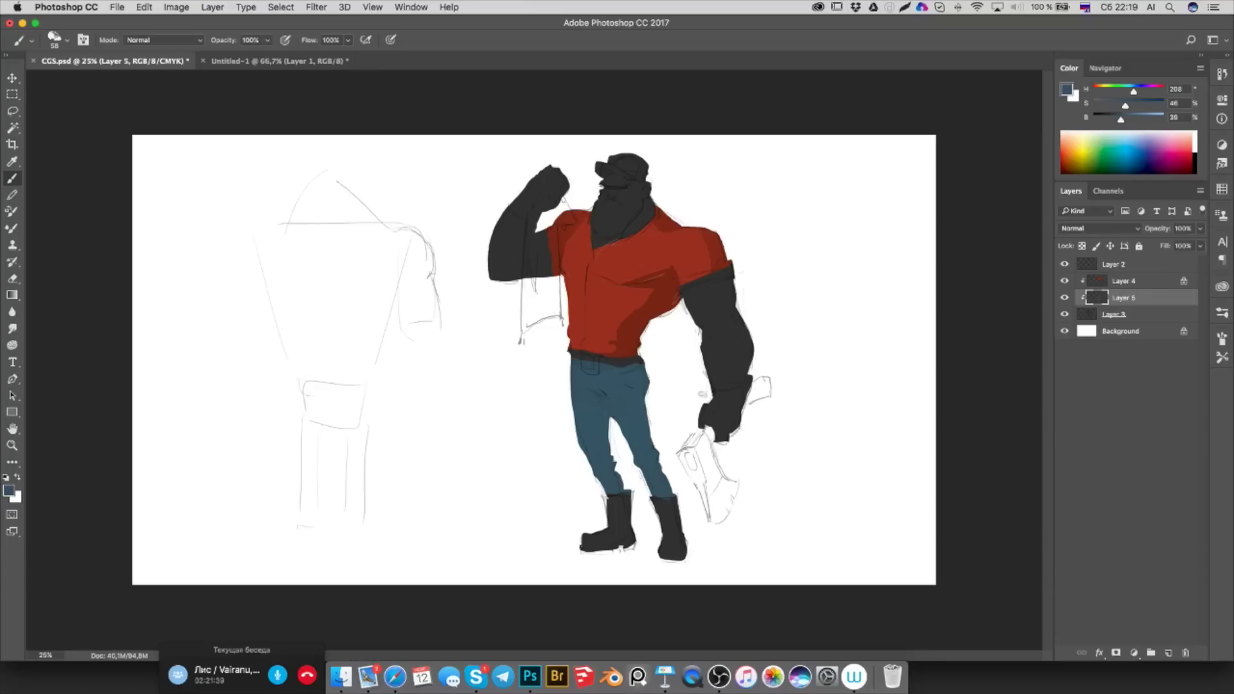
{"action": "left_click", "coordinate": [636, 394], "text": "alt"}
{"action": "left_click", "coordinate": [610, 384], "text": "alt"}
{"action": "left_click", "coordinate": [1114, 118]}
{"action": "left_click_drag", "start_coordinate": [632, 368], "coordinate": [662, 487]}
{"action": "mouse_move", "coordinate": [602, 415]}
{"action": "left_mouse_down"}
{"action": "mouse_move", "coordinate": [602, 484]}
{"action": "mouse_move", "coordinate": [601, 459]}
{"action": "mouse_move", "coordinate": [622, 505]}
{"action": "mouse_move", "coordinate": [665, 484]}
{"action": "mouse_move", "coordinate": [671, 498]}
{"action": "left_mouse_up"}
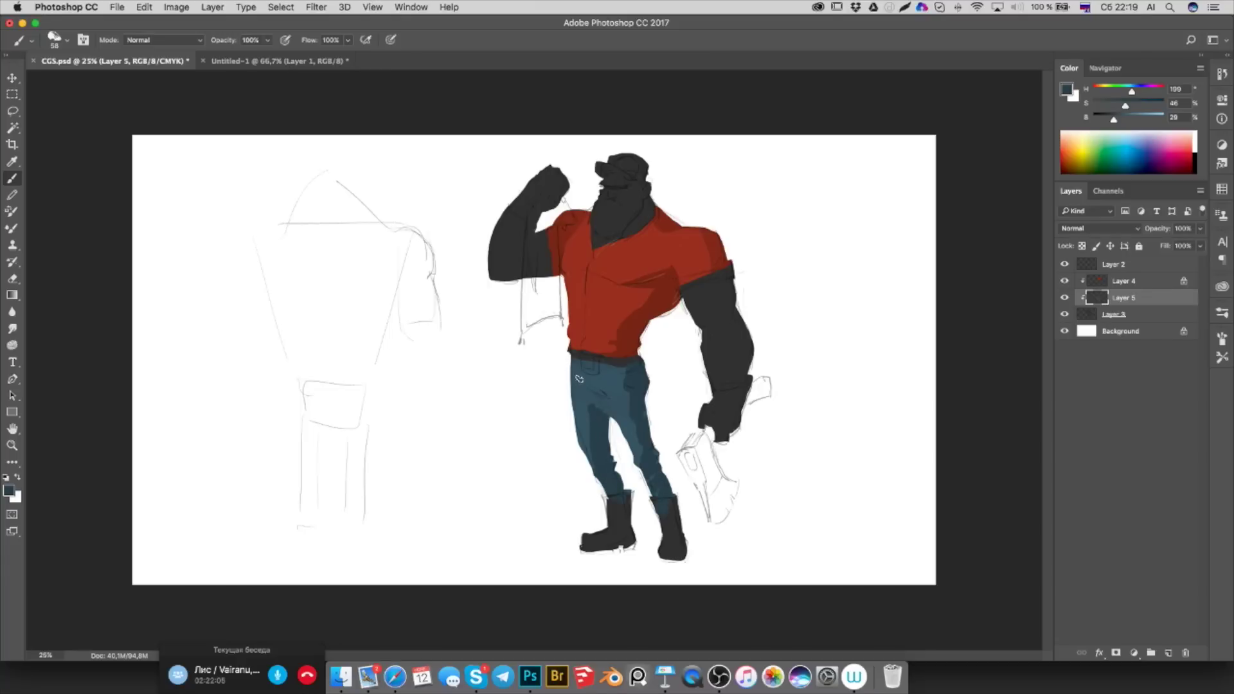
{"action": "key", "text": "bracketright"}
{"action": "key", "text": "bracketright"}
{"action": "key", "text": "bracketright"}
{"action": "left_click_drag", "start_coordinate": [608, 363], "coordinate": [617, 383]}
{"action": "left_click", "coordinate": [617, 384], "text": "alt"}
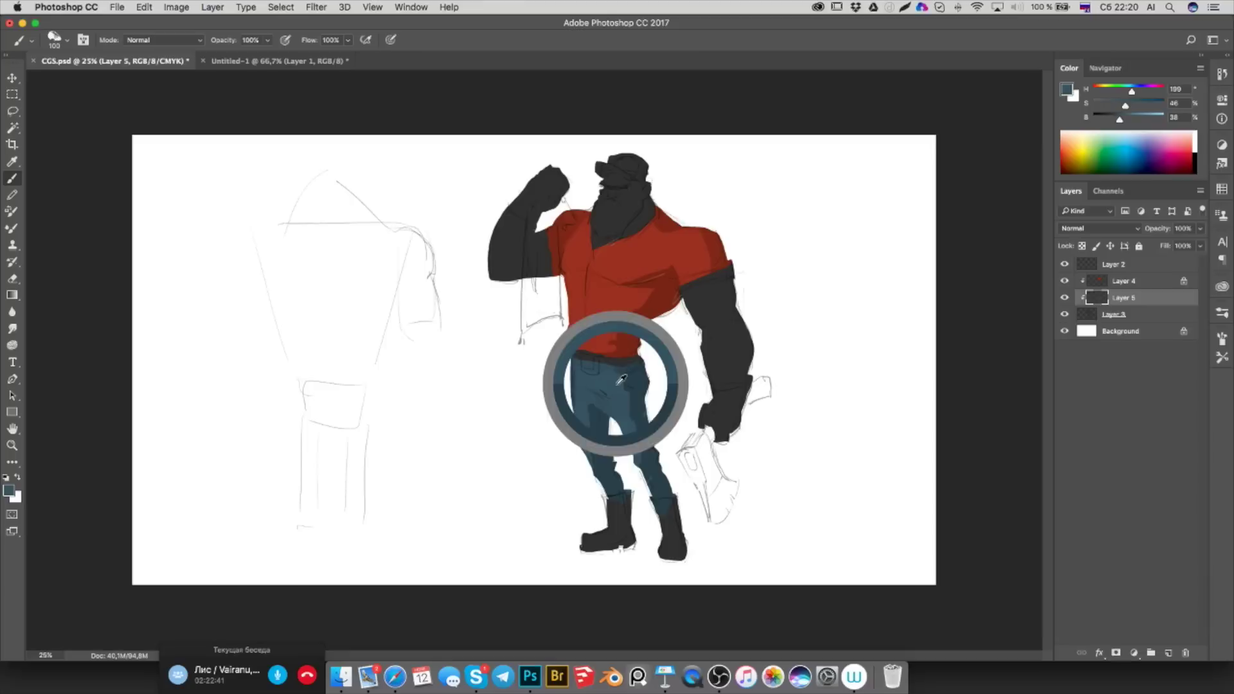
Sample darker and lighter jeans blues, tweak brush size, and add new Layer 6
{"action": "left_click", "coordinate": [616, 386], "text": "alt"}
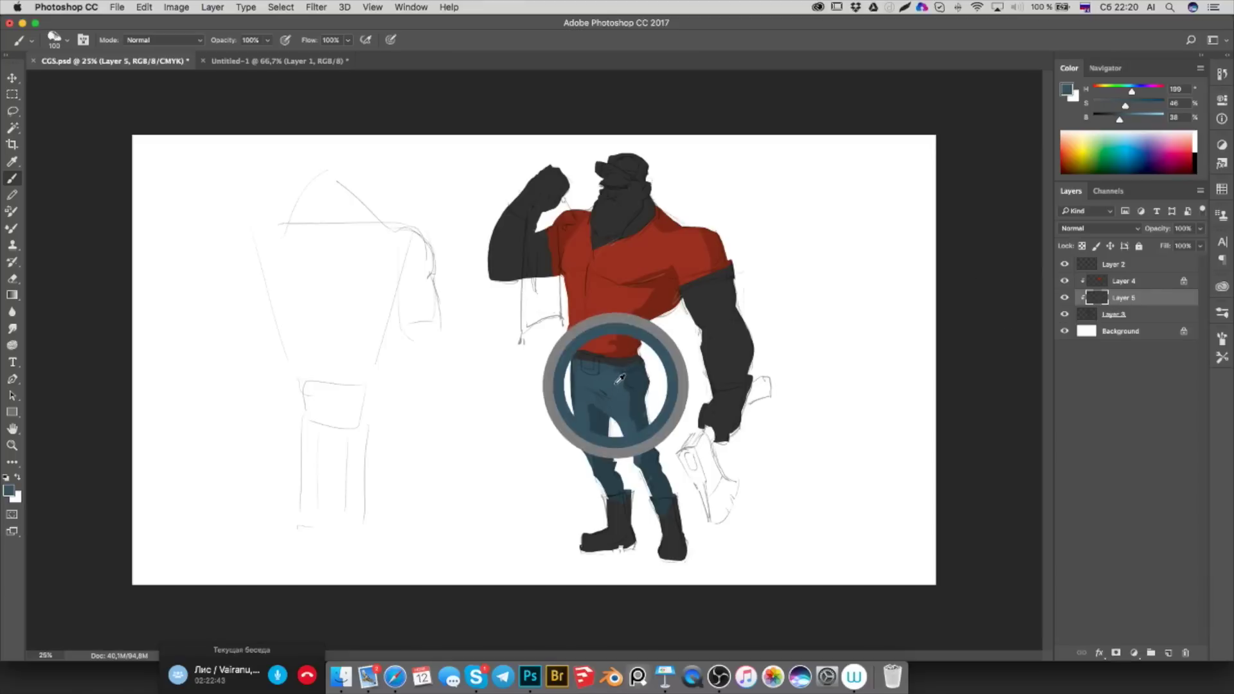
{"action": "left_click", "coordinate": [623, 381], "text": "alt"}
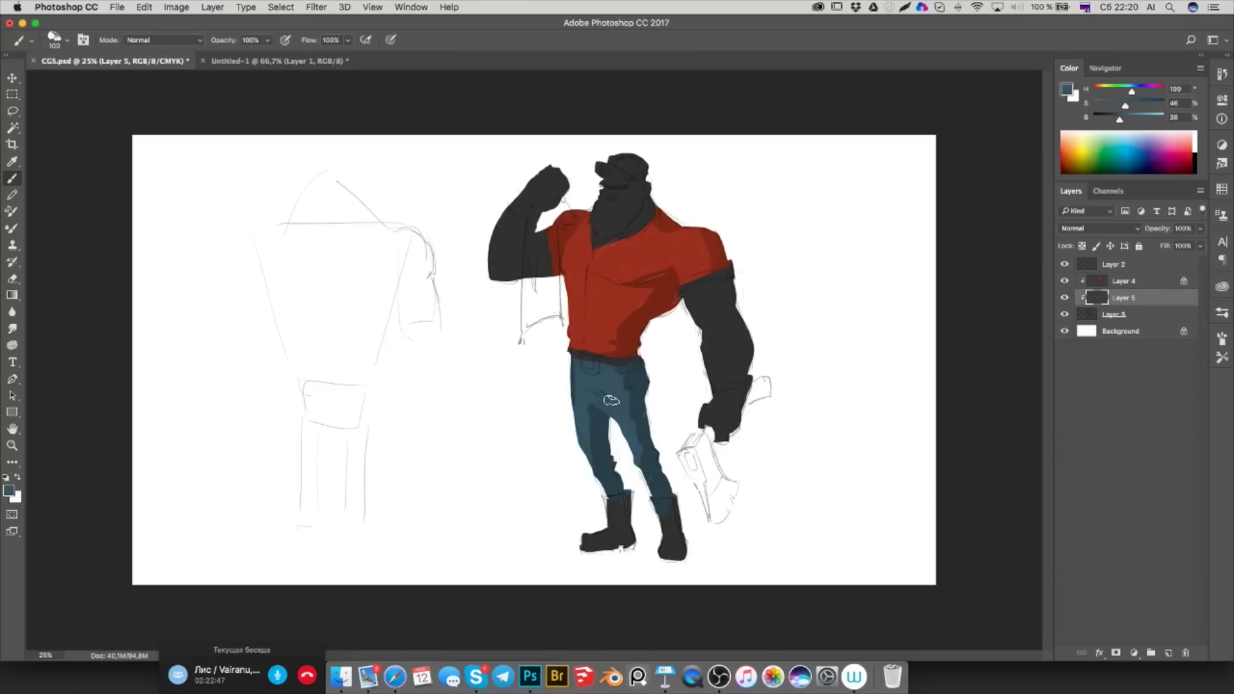
{"action": "key", "text": "bracketleft"}
{"action": "left_click", "coordinate": [620, 383], "text": "alt"}
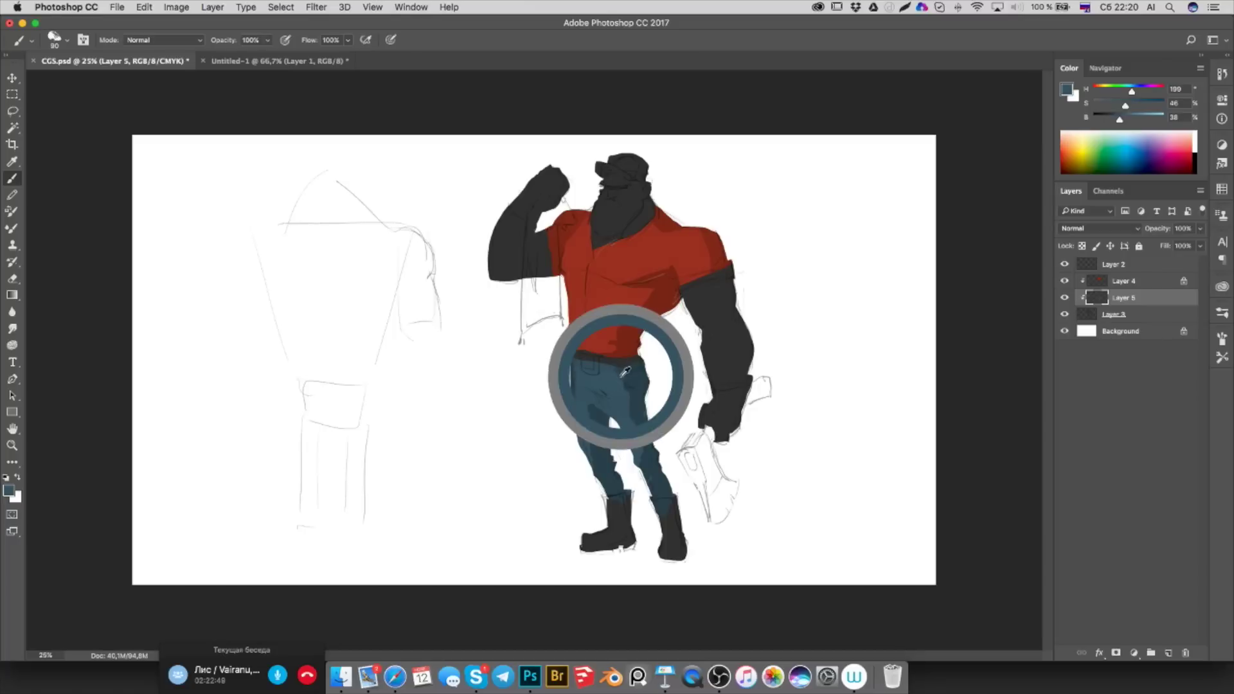
{"action": "left_click", "coordinate": [626, 389], "text": "alt"}
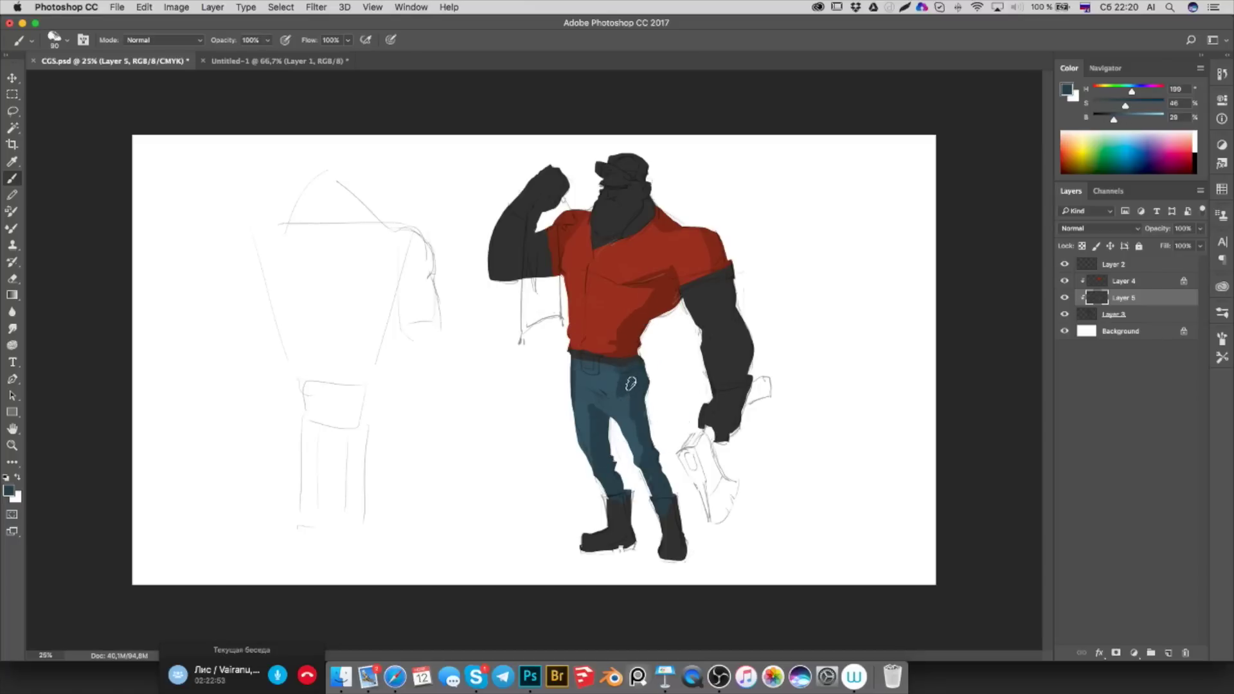
{"action": "left_click", "coordinate": [611, 378], "text": "alt"}
{"action": "key", "text": "bracketright"}
{"action": "key", "text": "bracketleft"}
{"action": "left_click", "coordinate": [620, 382], "text": "alt"}
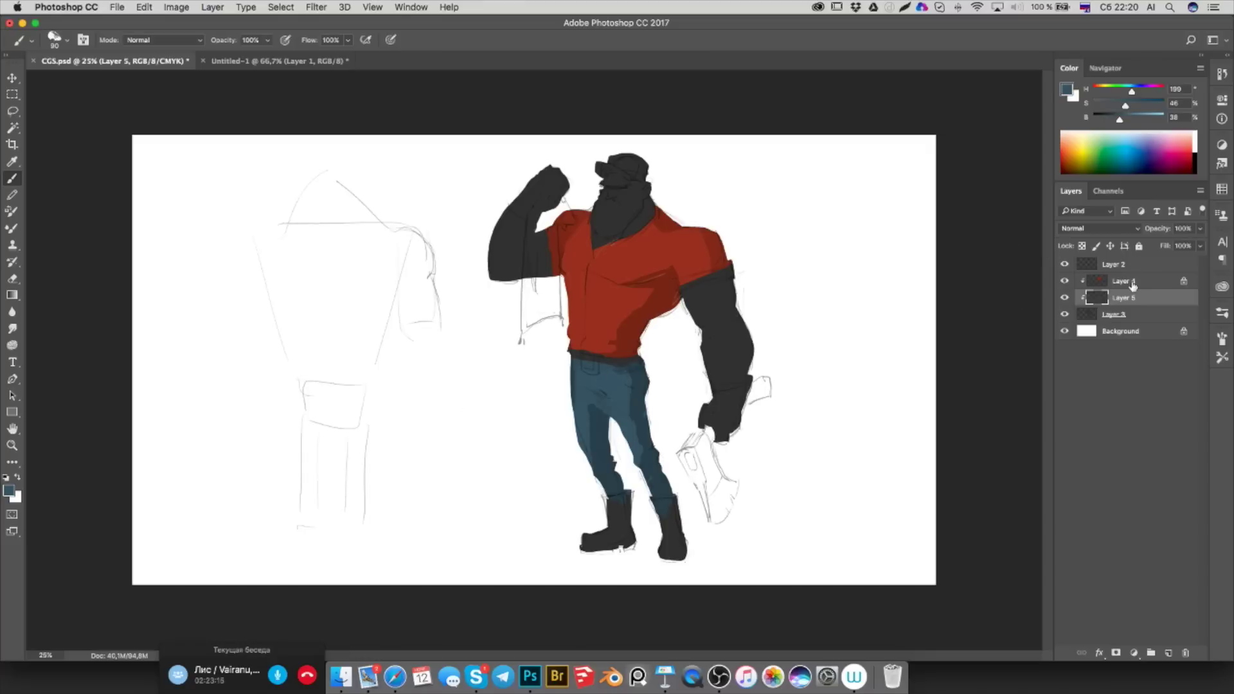
{"action": "left_click", "coordinate": [1168, 653]}
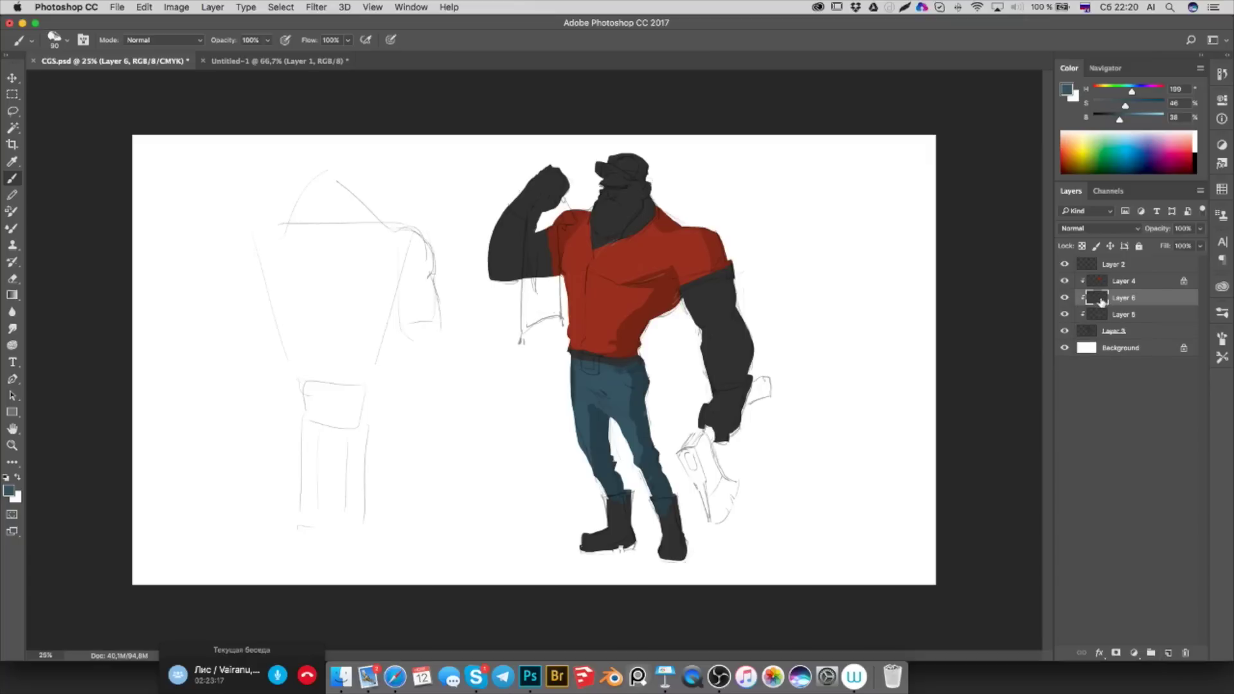
Paint skin tone over the ear and face around the eyes, then add Layer 7
{"action": "mouse_move", "coordinate": [1132, 91]}
{"action": "left_mouse_down"}
{"action": "mouse_move", "coordinate": [1098, 92]}
{"action": "mouse_move", "coordinate": [1151, 122]}
{"action": "left_mouse_up"}
{"action": "mouse_move", "coordinate": [645, 197]}
{"action": "left_mouse_down"}
{"action": "mouse_move", "coordinate": [645, 213]}
{"action": "mouse_move", "coordinate": [602, 235]}
{"action": "left_mouse_up"}
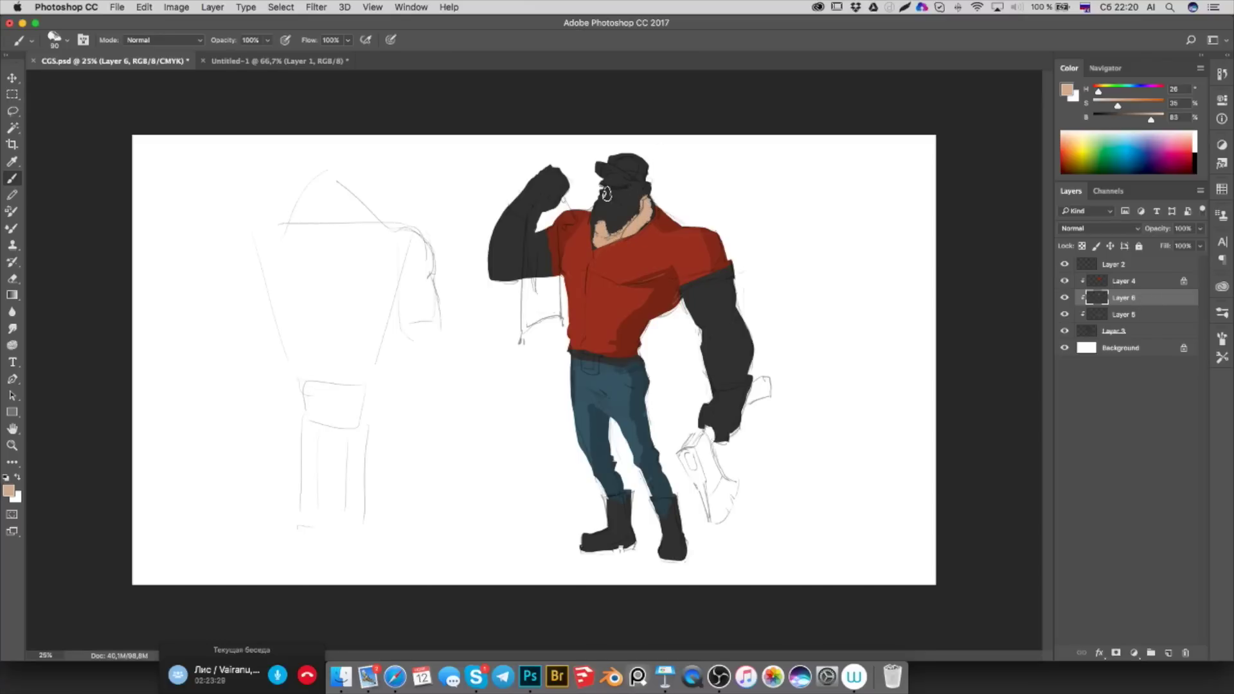
{"action": "left_click_drag", "start_coordinate": [599, 195], "coordinate": [622, 186]}
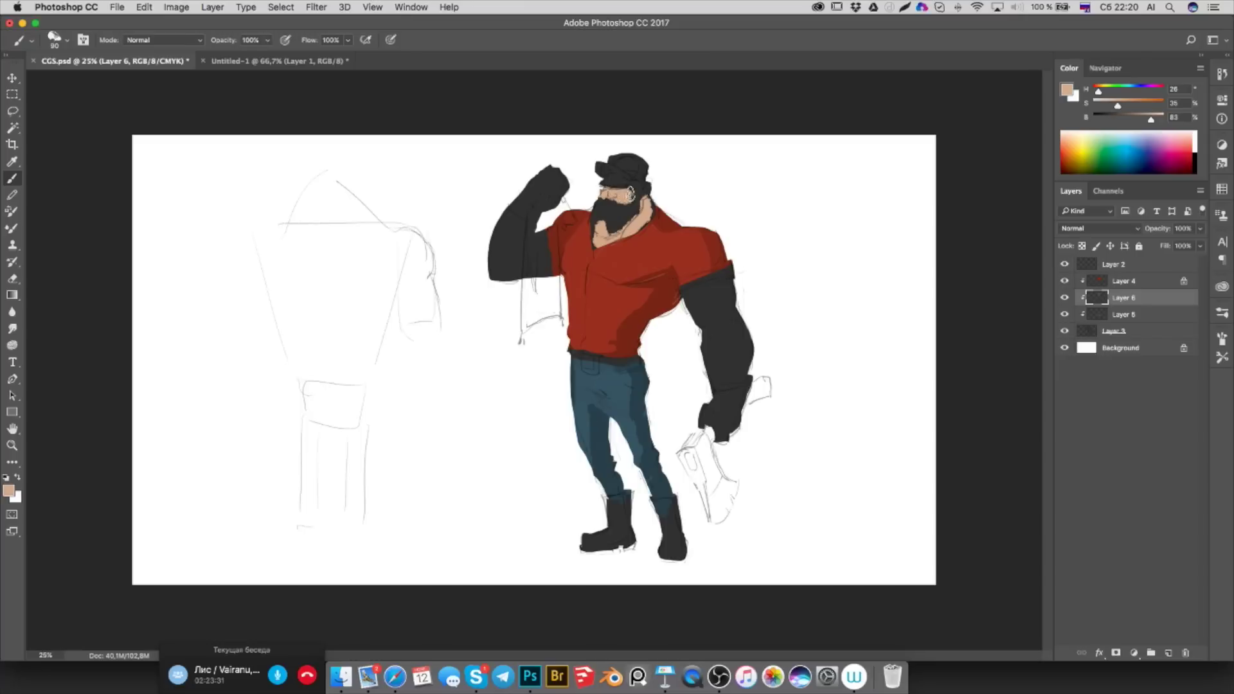
{"action": "left_click_drag", "start_coordinate": [622, 185], "coordinate": [636, 187]}
{"action": "left_click", "coordinate": [1167, 655]}
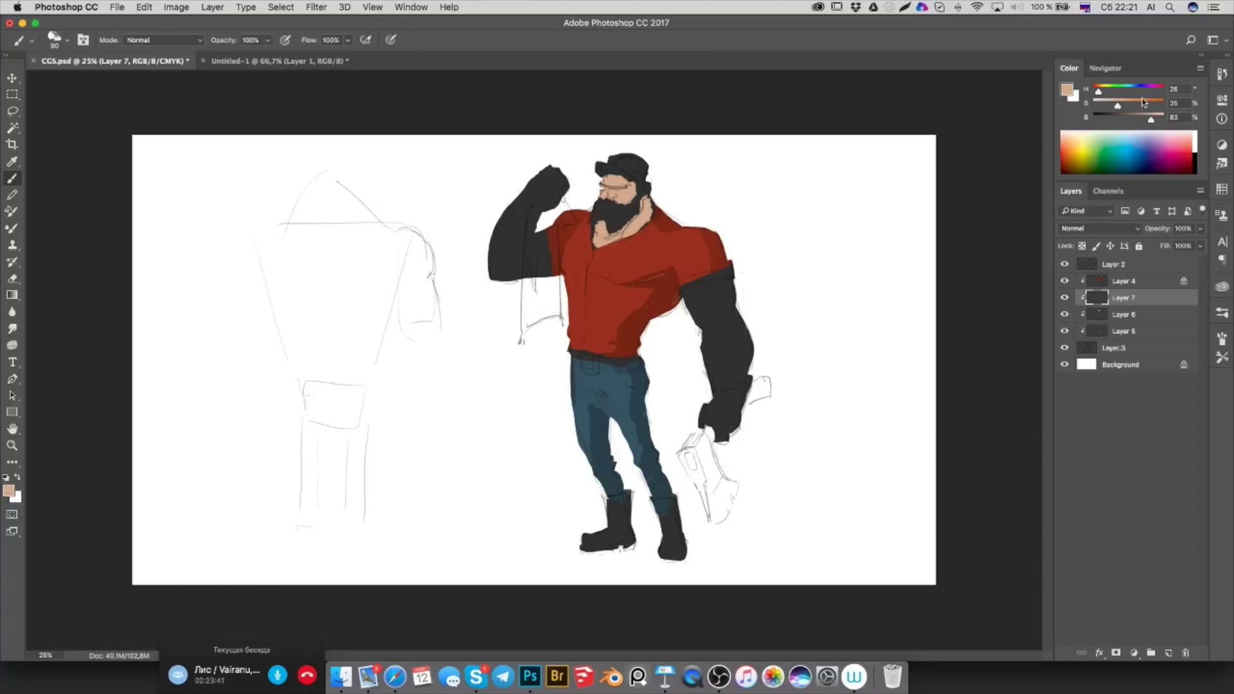
Sample the beard and tune saturation and brightness to a medium brown
{"action": "left_click", "coordinate": [1127, 119]}
{"action": "left_click_drag", "start_coordinate": [1126, 105], "coordinate": [1150, 105]}
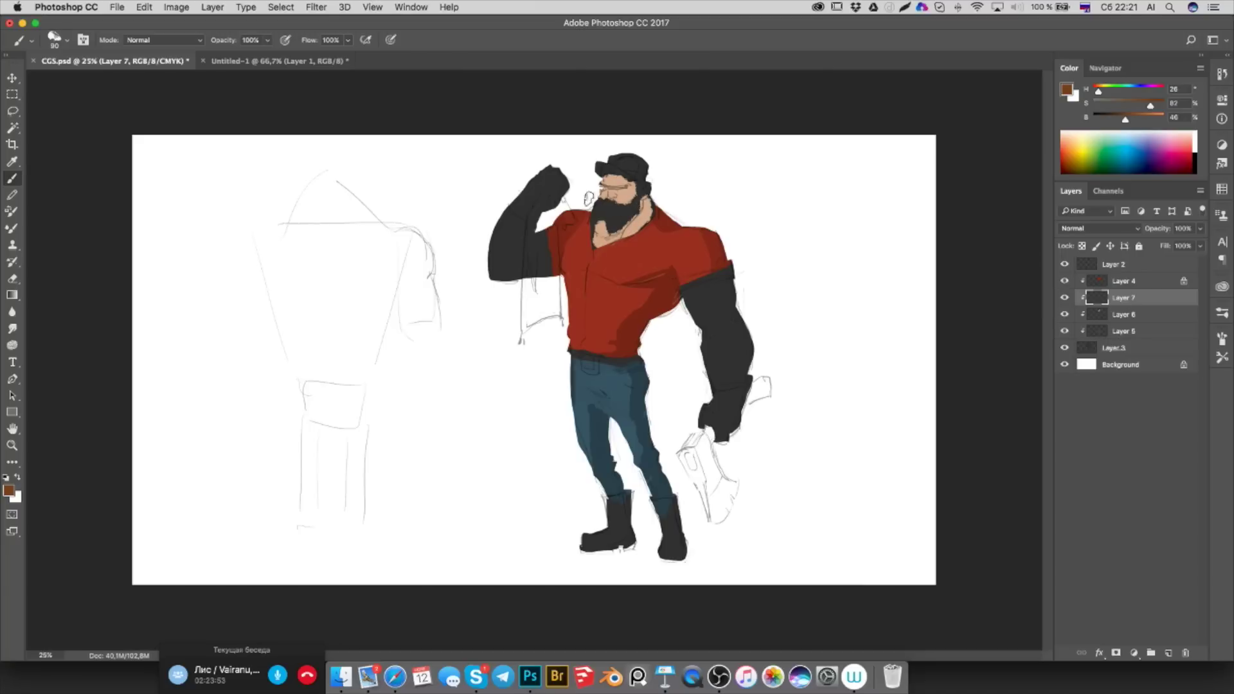
{"action": "left_click", "coordinate": [615, 218], "text": "alt"}
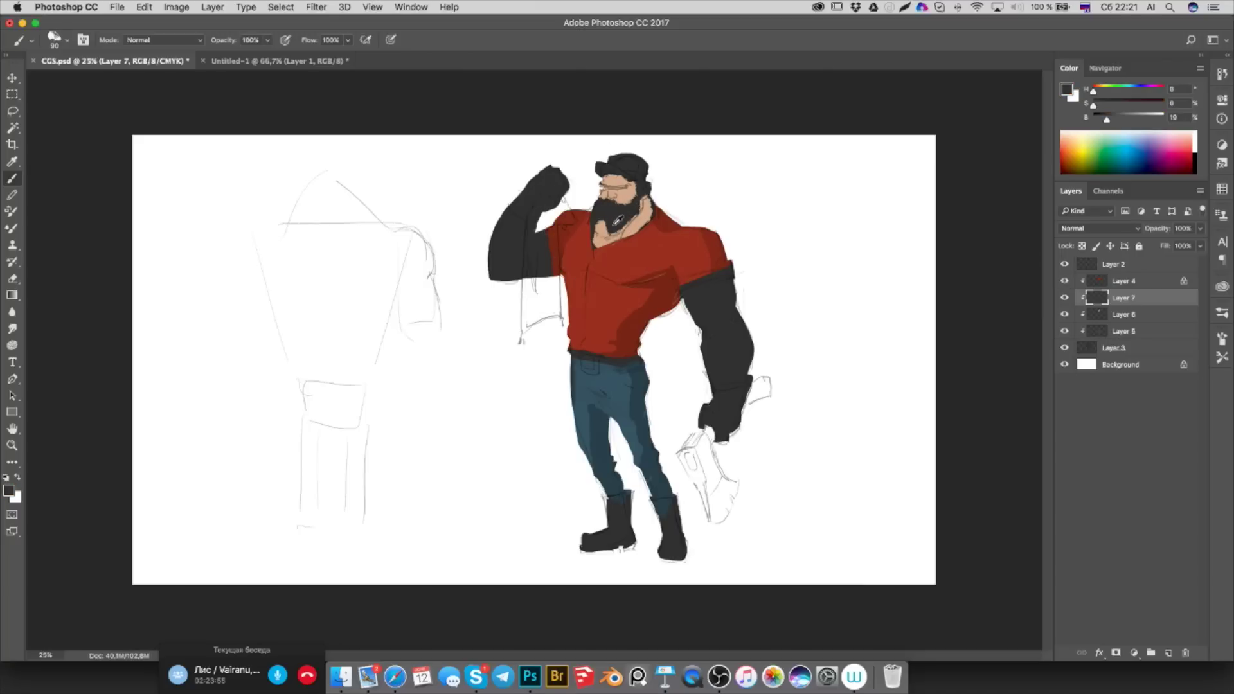
{"action": "left_click", "coordinate": [1131, 105]}
{"action": "left_click", "coordinate": [1100, 91]}
{"action": "left_click_drag", "start_coordinate": [1137, 109], "coordinate": [1137, 108]}
{"action": "left_click", "coordinate": [1119, 120]}
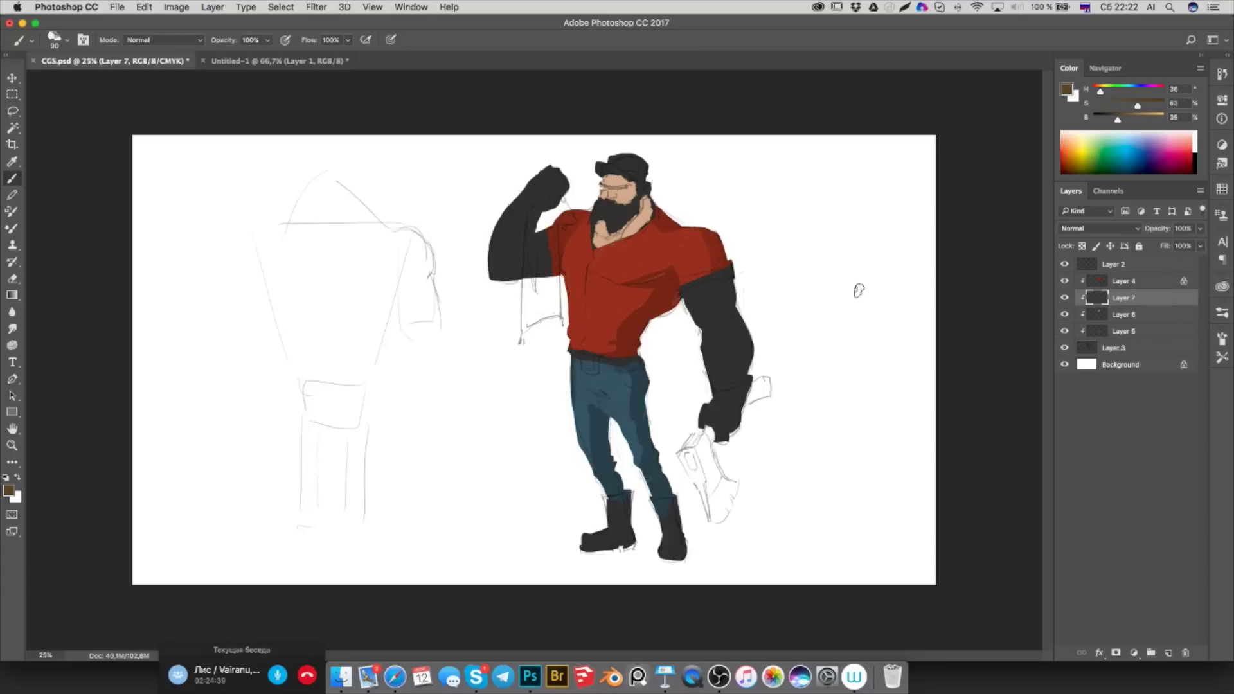
{"action": "left_click_drag", "start_coordinate": [1138, 107], "coordinate": [1122, 120]}
{"action": "right_click", "coordinate": [614, 204]}
{"action": "scroll", "coordinate": [680, 374], "scroll_direction": "down", "scroll_amount": 5}
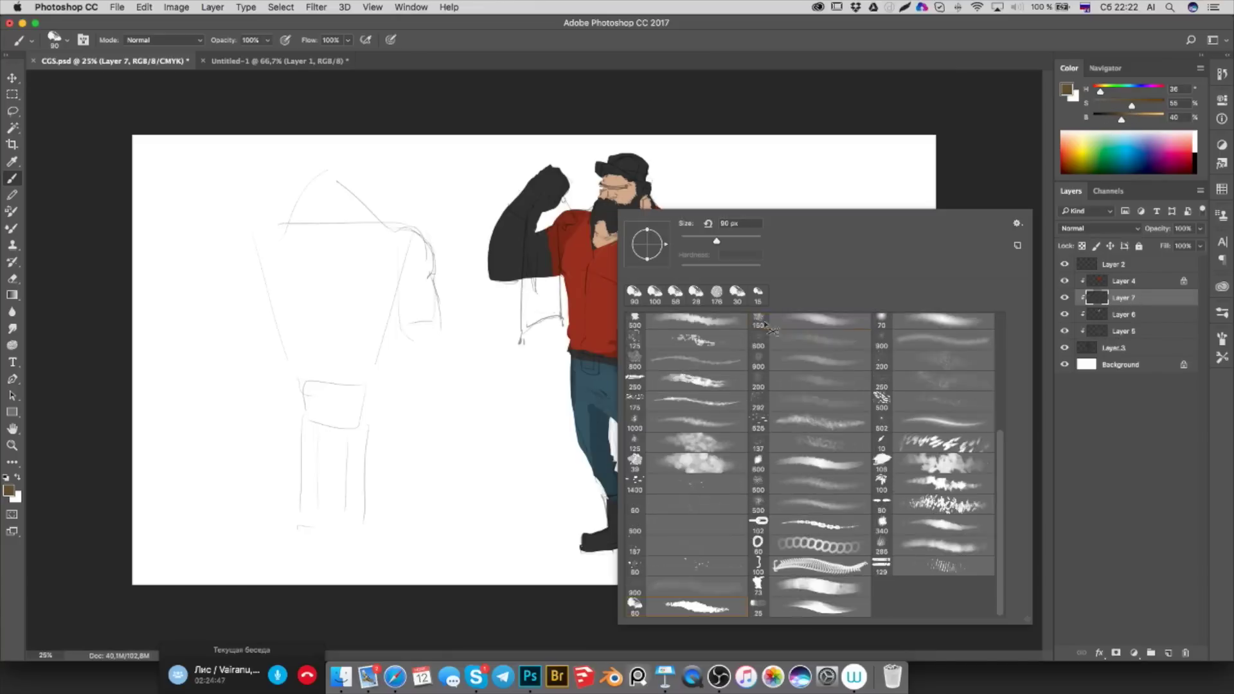
Replace the current brushes with AI-2016.abr without saving the old set
{"action": "left_click", "coordinate": [1017, 225]}
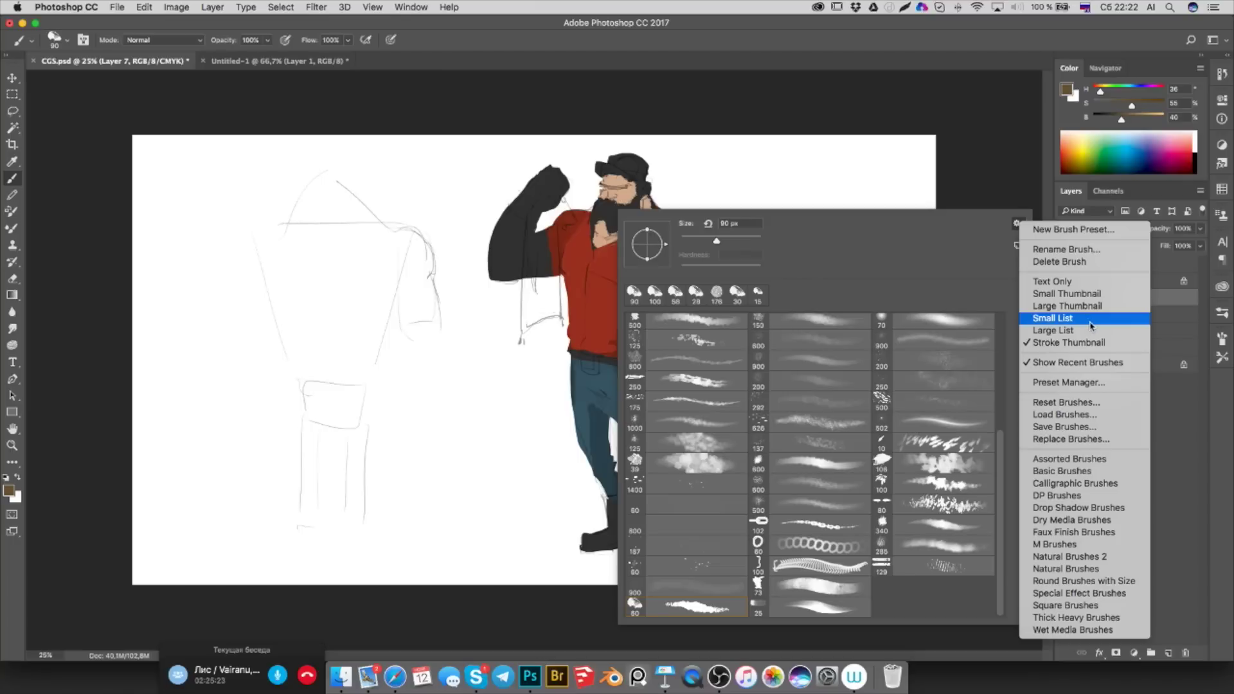
{"action": "left_click", "coordinate": [1071, 439]}
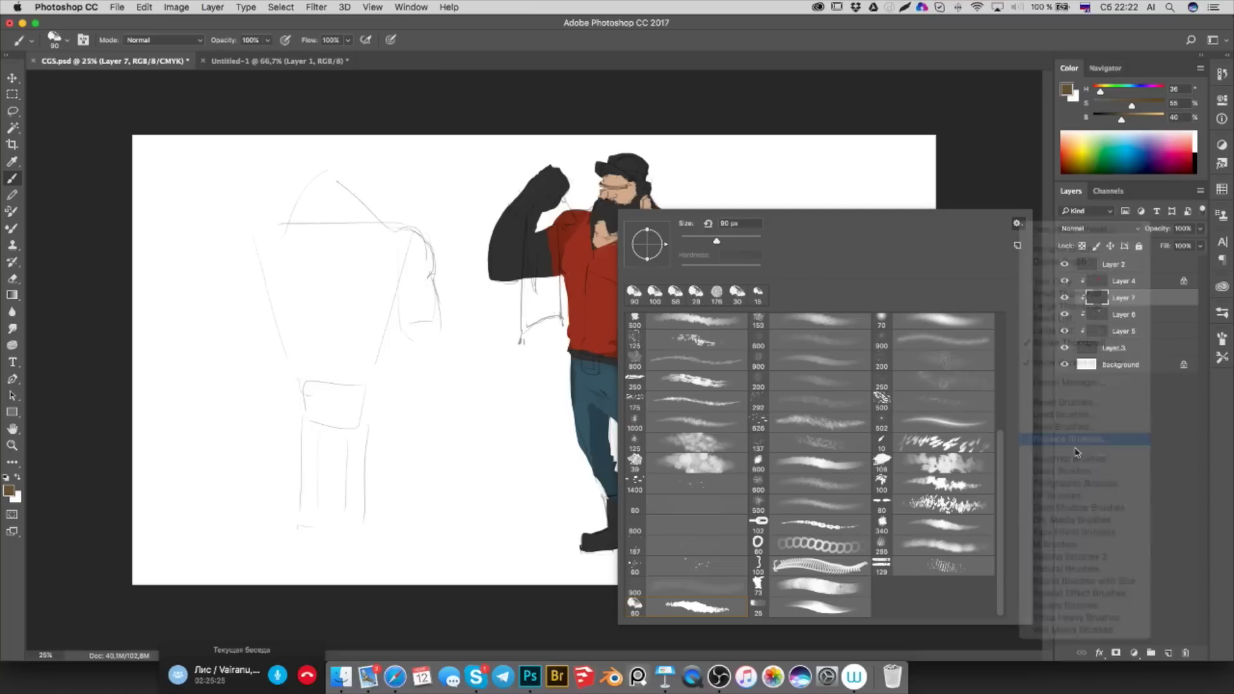
{"action": "left_click", "coordinate": [552, 232]}
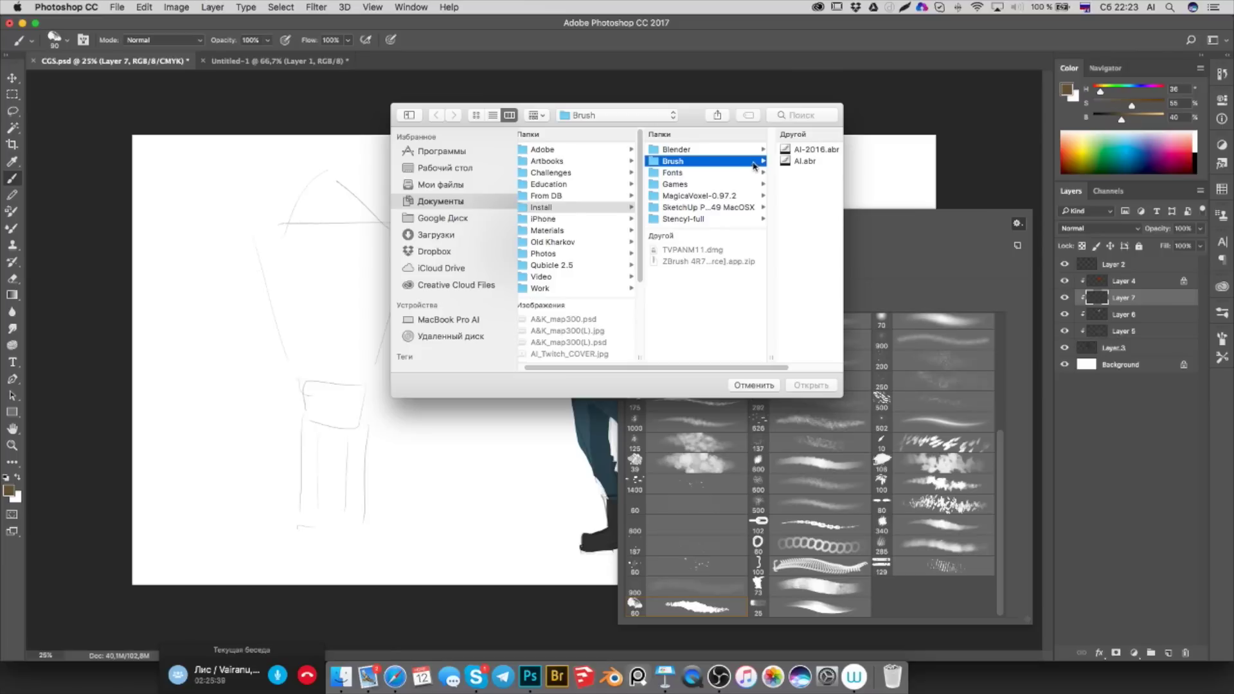
{"action": "left_click", "coordinate": [811, 149]}
{"action": "double_click", "coordinate": [811, 149]}
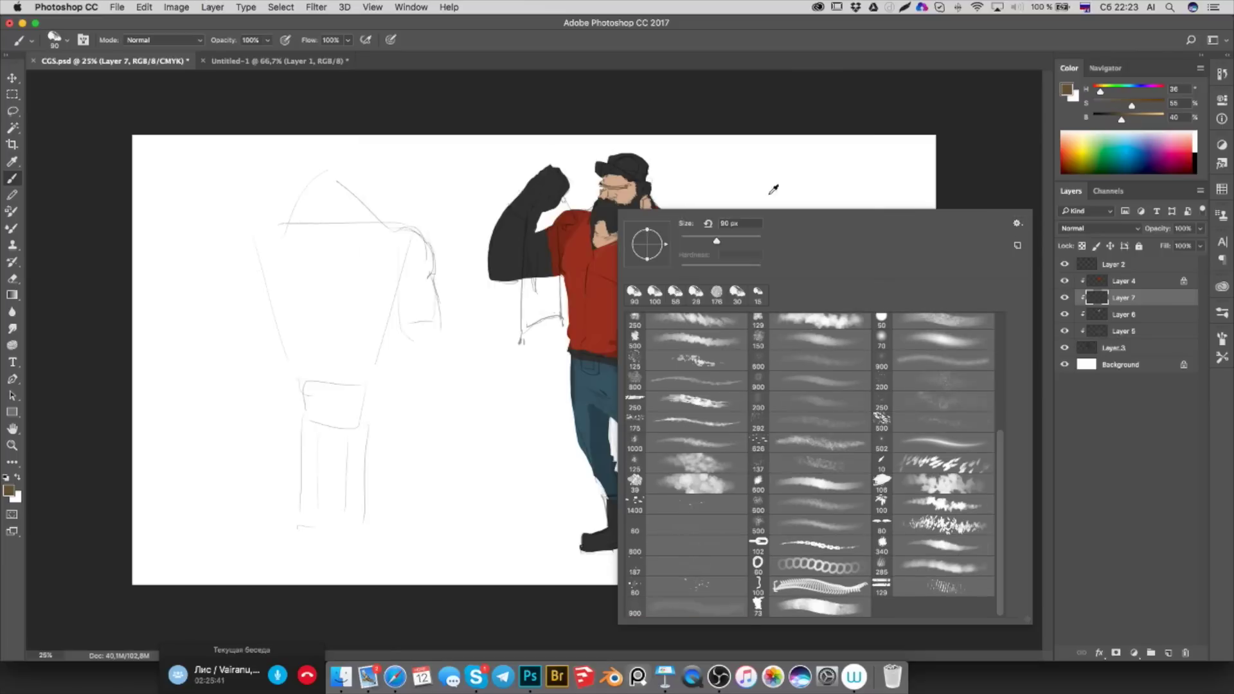
{"action": "left_click", "coordinate": [454, 302]}
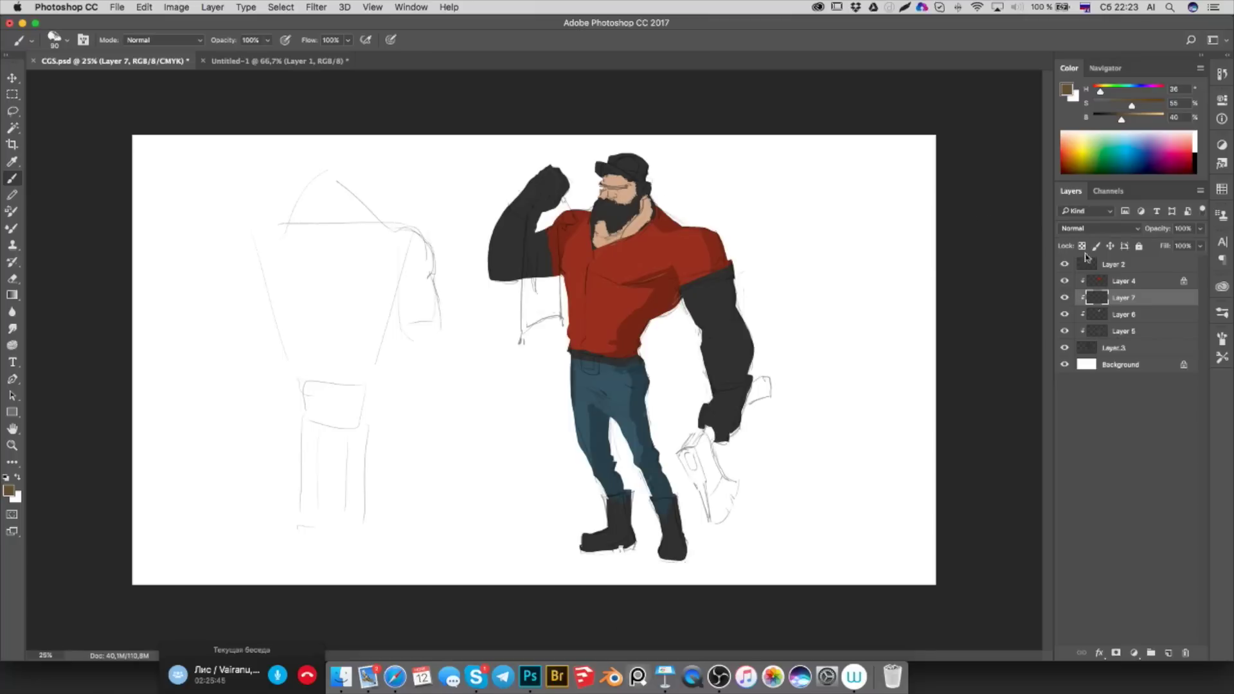
Sample the face skin tone from Layer 6, then darken it to a dark brown on Layer 7
{"action": "left_click", "coordinate": [1123, 315]}
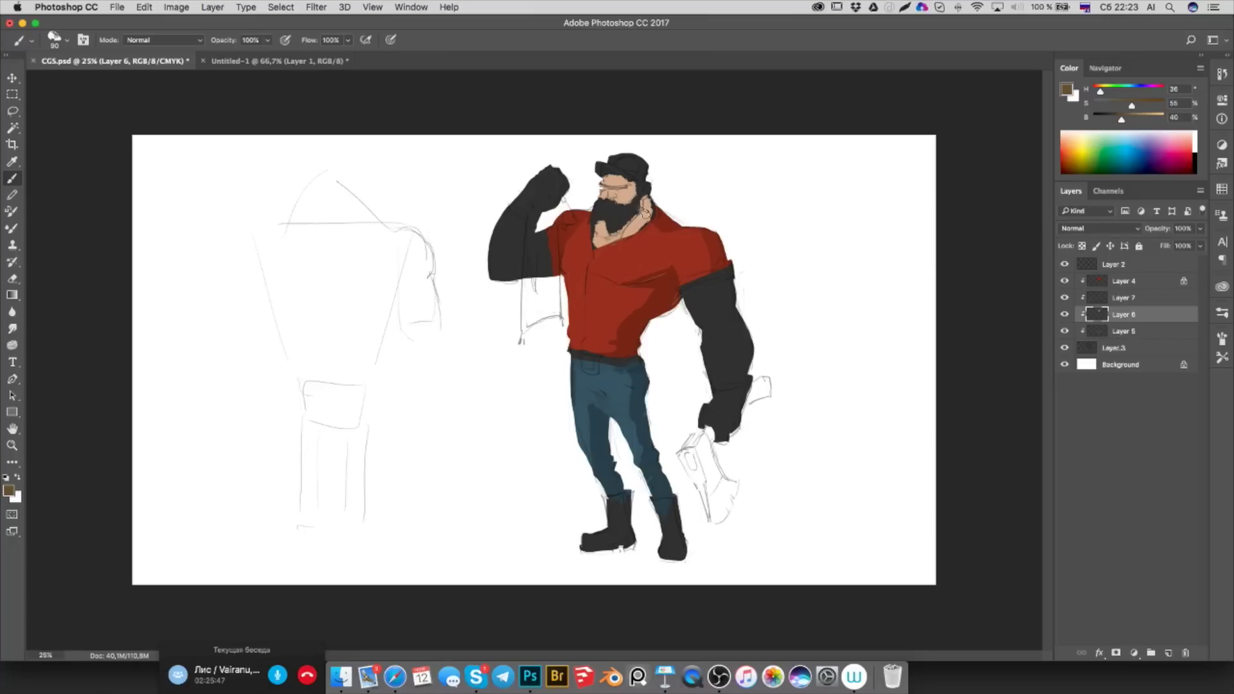
{"action": "left_click", "coordinate": [649, 211], "text": "alt"}
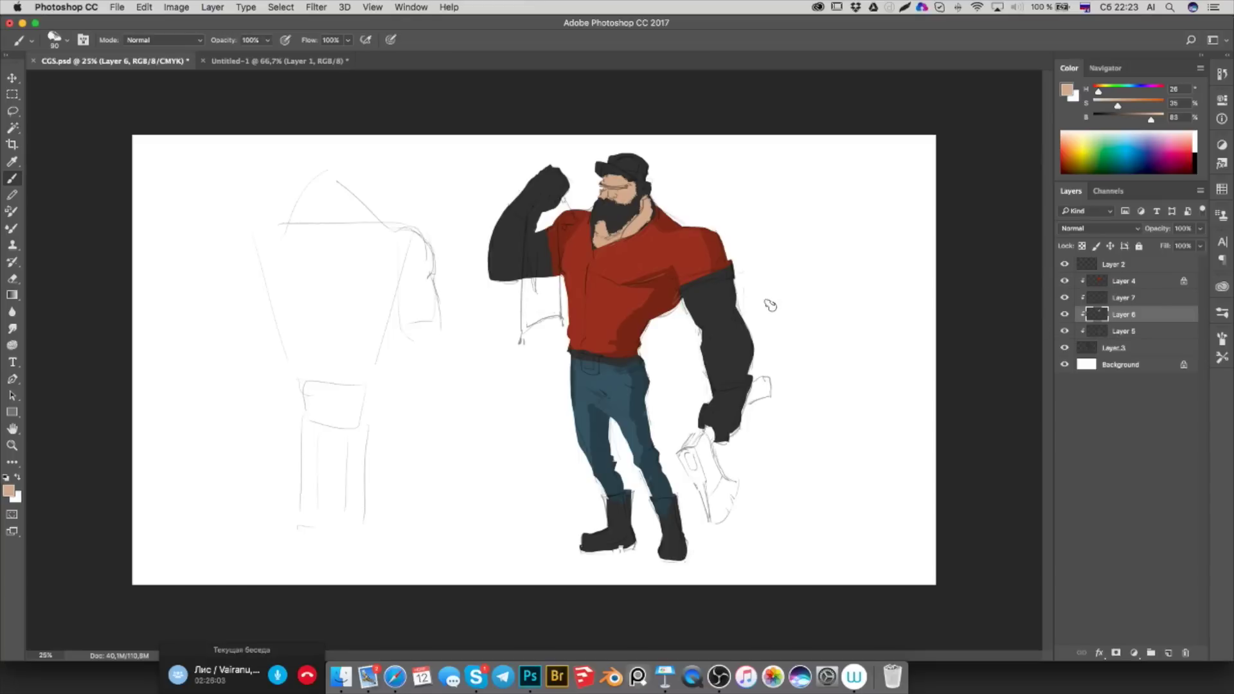
{"action": "left_click", "coordinate": [1120, 300]}
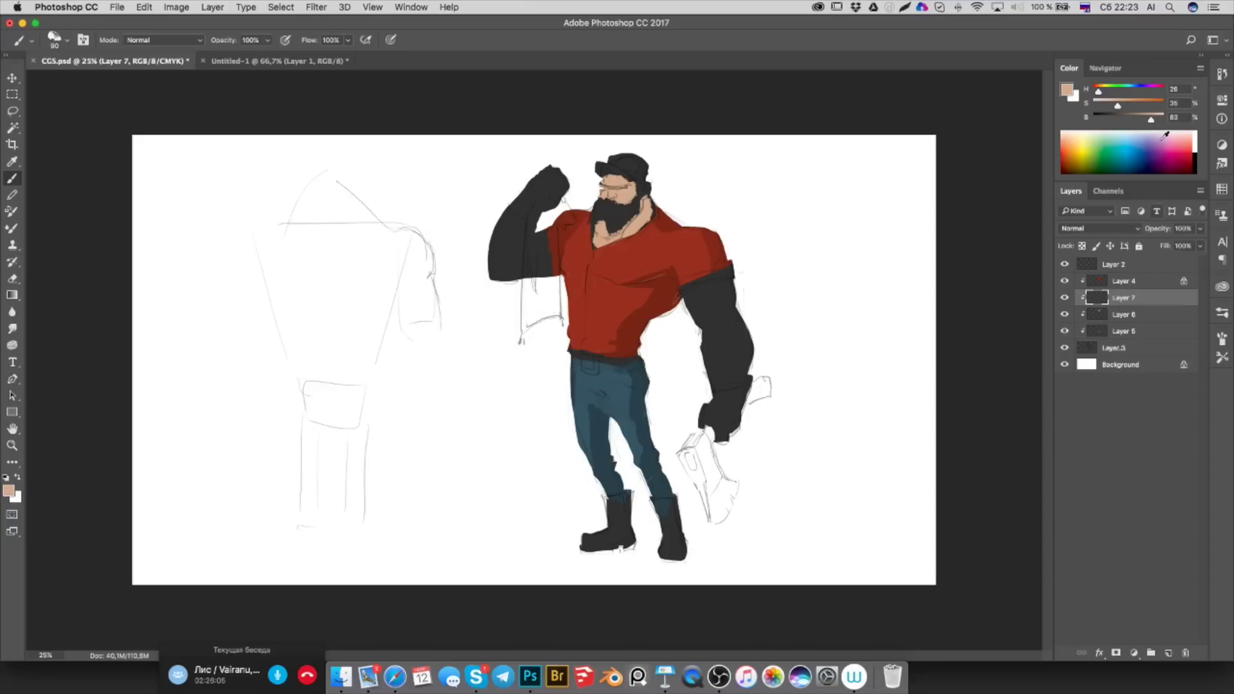
{"action": "mouse_move", "coordinate": [1116, 120]}
{"action": "left_mouse_down"}
{"action": "mouse_move", "coordinate": [1135, 106]}
{"action": "mouse_move", "coordinate": [1121, 121]}
{"action": "left_mouse_up"}
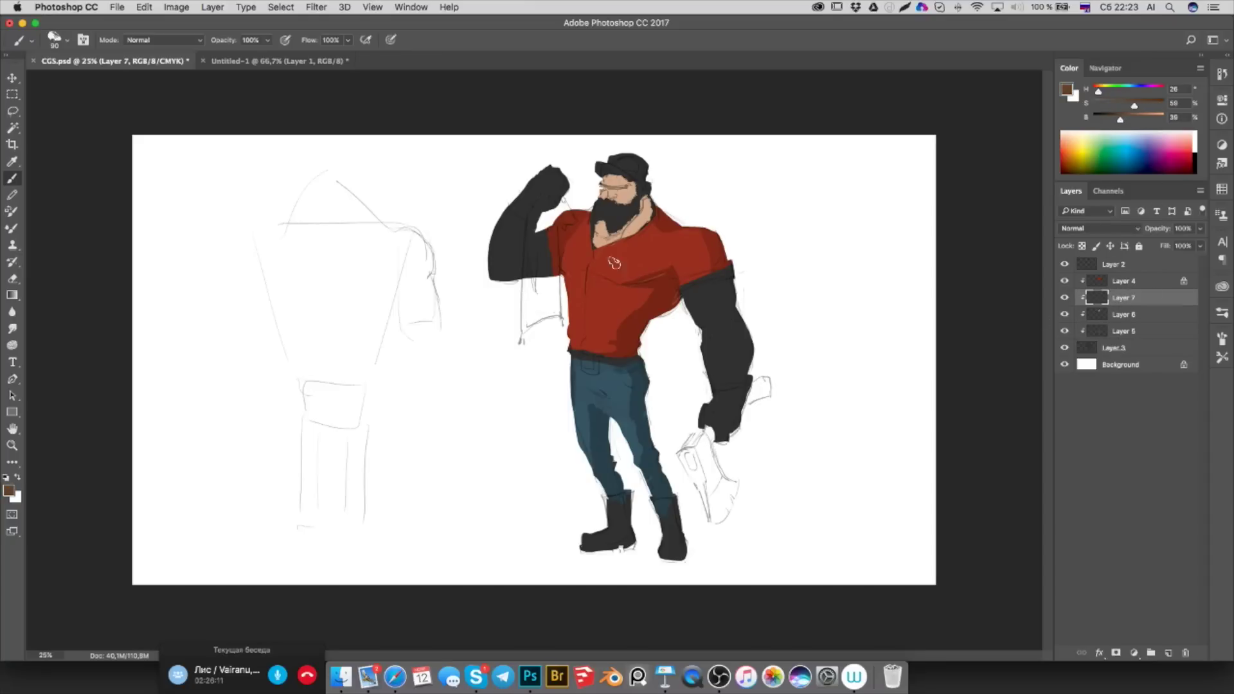
Choose a hard round brush from the brush presets
{"action": "right_click", "coordinate": [619, 191]}
{"action": "left_click_drag", "start_coordinate": [1012, 425], "coordinate": [1007, 280]}
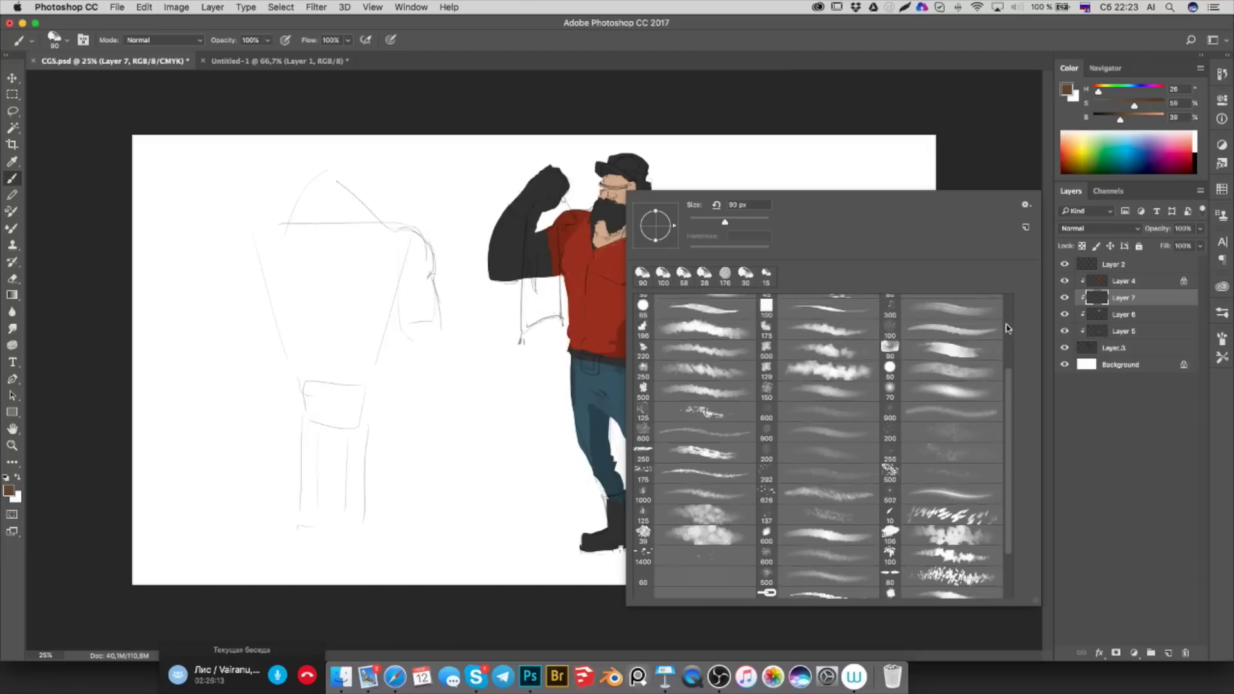
{"action": "left_click", "coordinate": [643, 345]}
{"action": "left_click", "coordinate": [606, 215]}
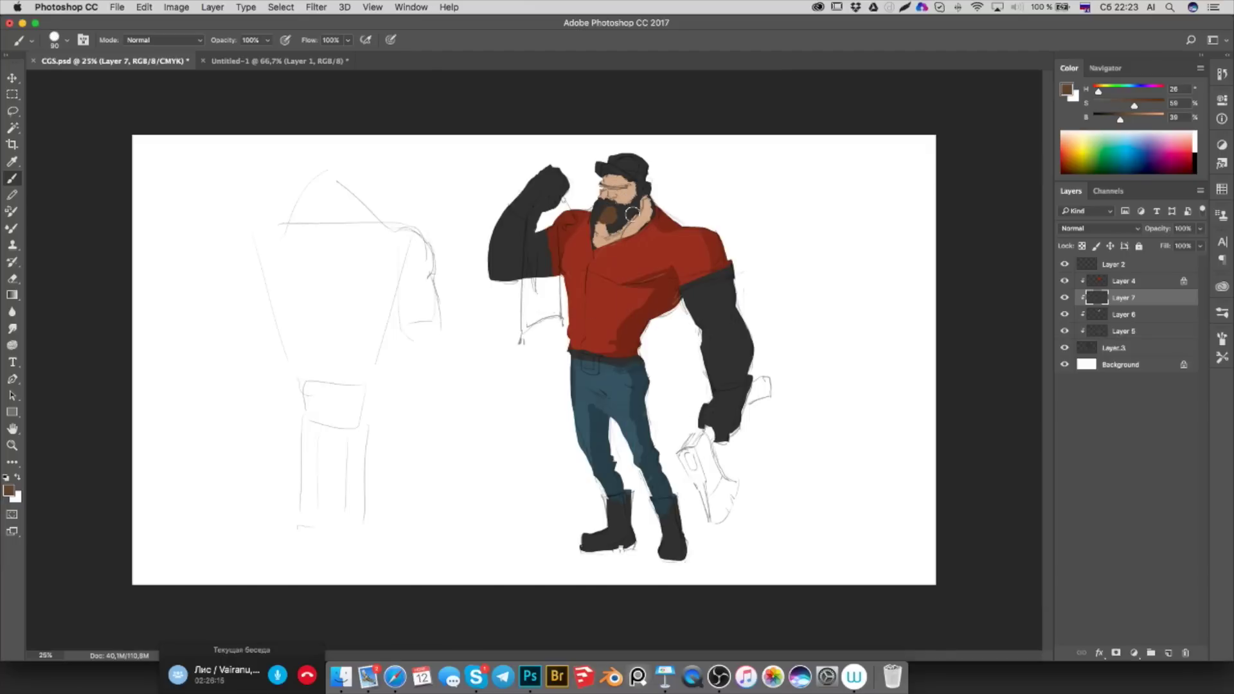
Paint the beard brown from ear to chin and darken its right side
{"action": "mouse_move", "coordinate": [643, 188]}
{"action": "left_mouse_down"}
{"action": "mouse_move", "coordinate": [614, 227]}
{"action": "mouse_move", "coordinate": [598, 209]}
{"action": "left_mouse_up"}
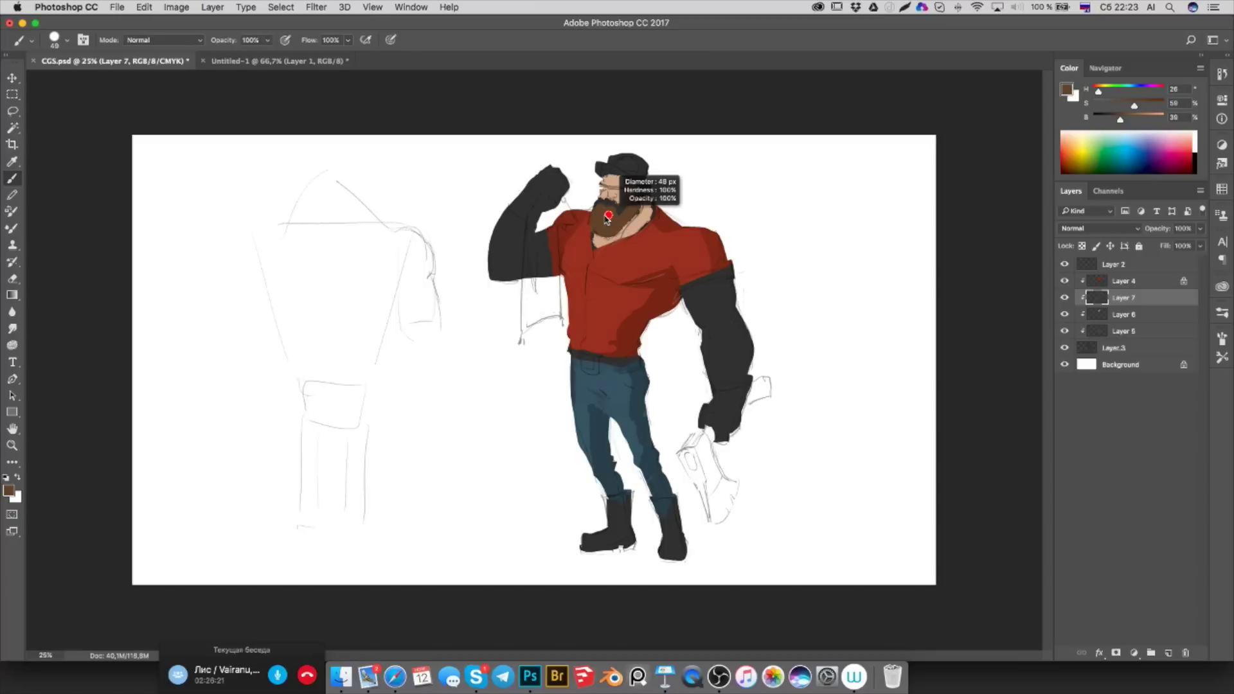
{"action": "left_click", "coordinate": [607, 219], "text": "alt"}
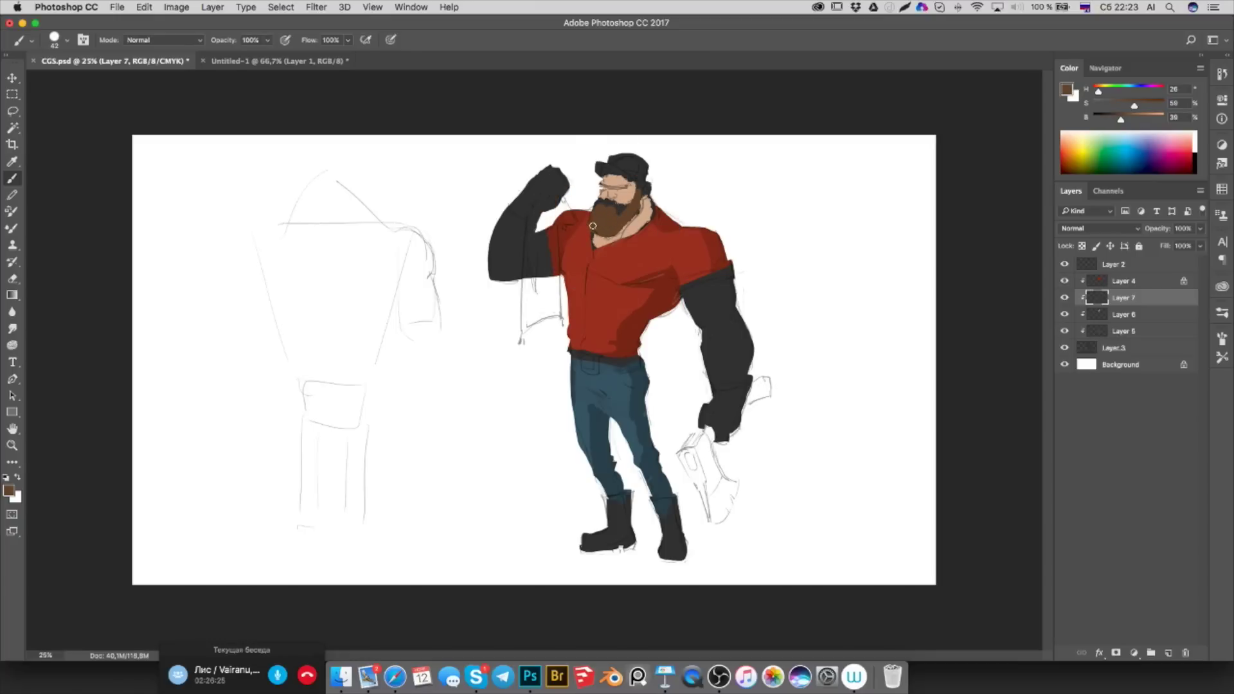
{"action": "left_click_drag", "start_coordinate": [614, 227], "coordinate": [632, 214]}
{"action": "left_click", "coordinate": [628, 189], "text": "alt"}
{"action": "left_click", "coordinate": [628, 192], "text": "alt"}
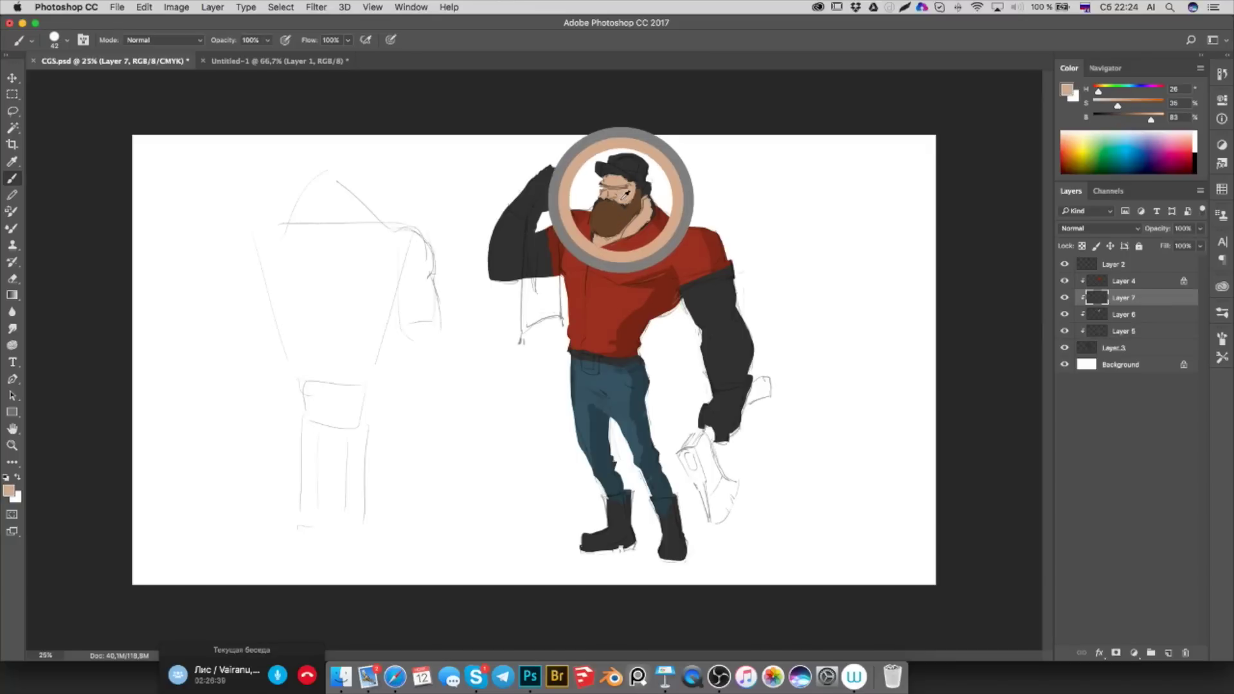
{"action": "left_click", "coordinate": [621, 195], "text": "alt"}
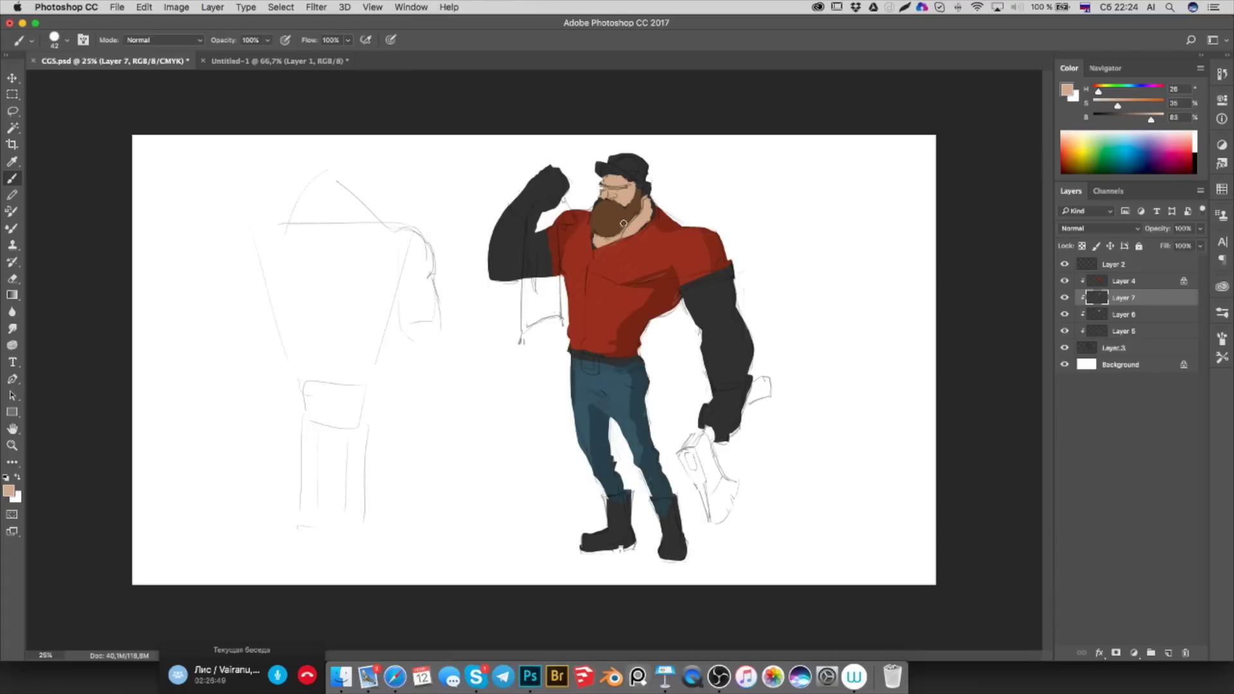
{"action": "left_click", "coordinate": [633, 208], "text": "alt"}
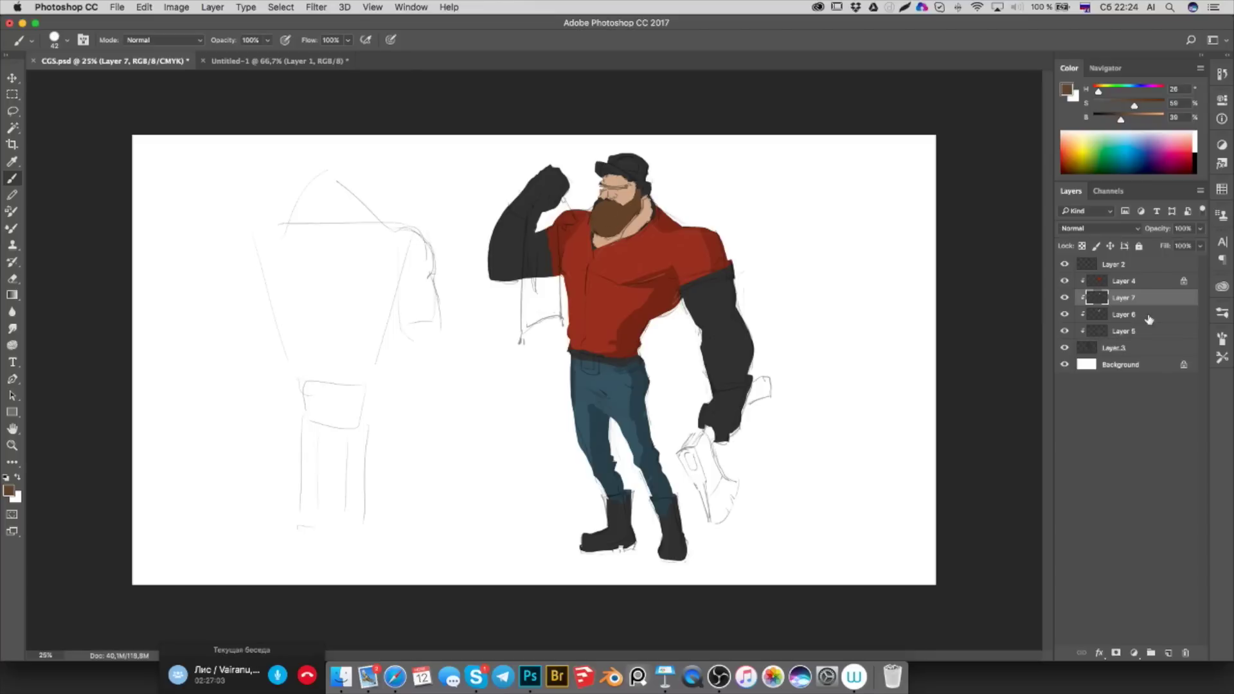
Compare the beard by toggling Layer 7's visibility, resample skin and beard browns, and select Layer 4
{"action": "left_click", "coordinate": [1065, 298]}
{"action": "left_click", "coordinate": [1065, 299]}
{"action": "left_click", "coordinate": [623, 200], "text": "alt"}
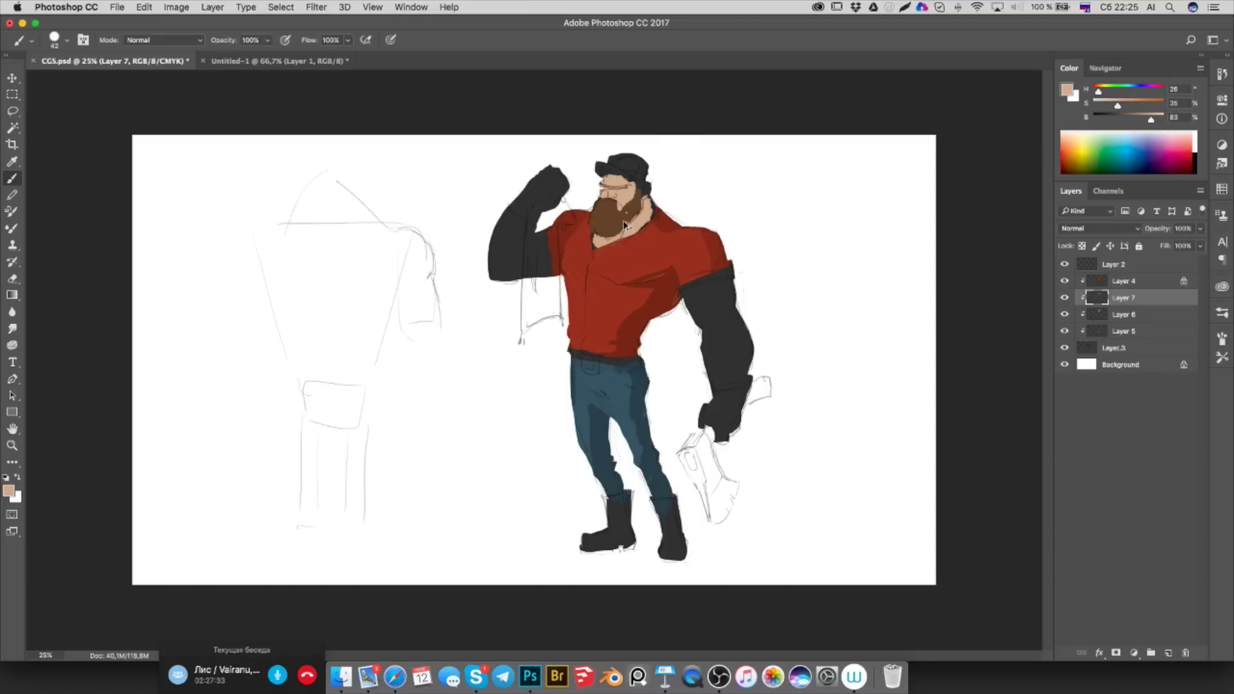
{"action": "left_click", "coordinate": [615, 207], "text": "alt"}
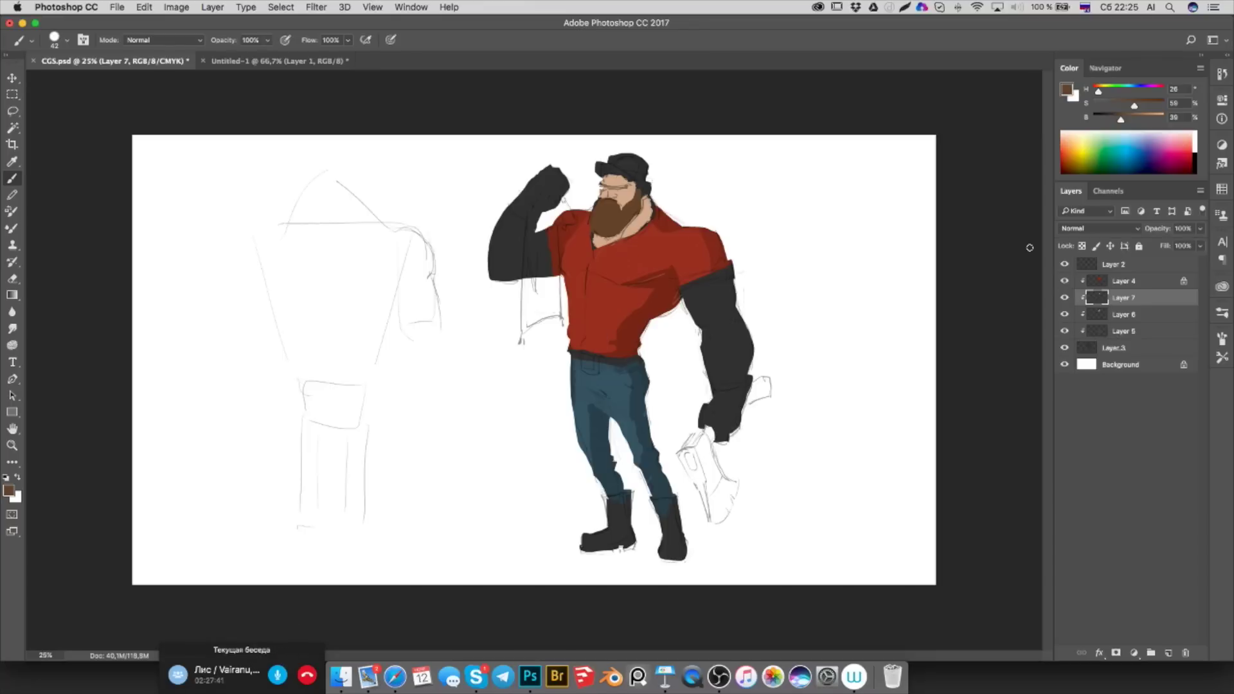
{"action": "left_click", "coordinate": [1125, 280]}
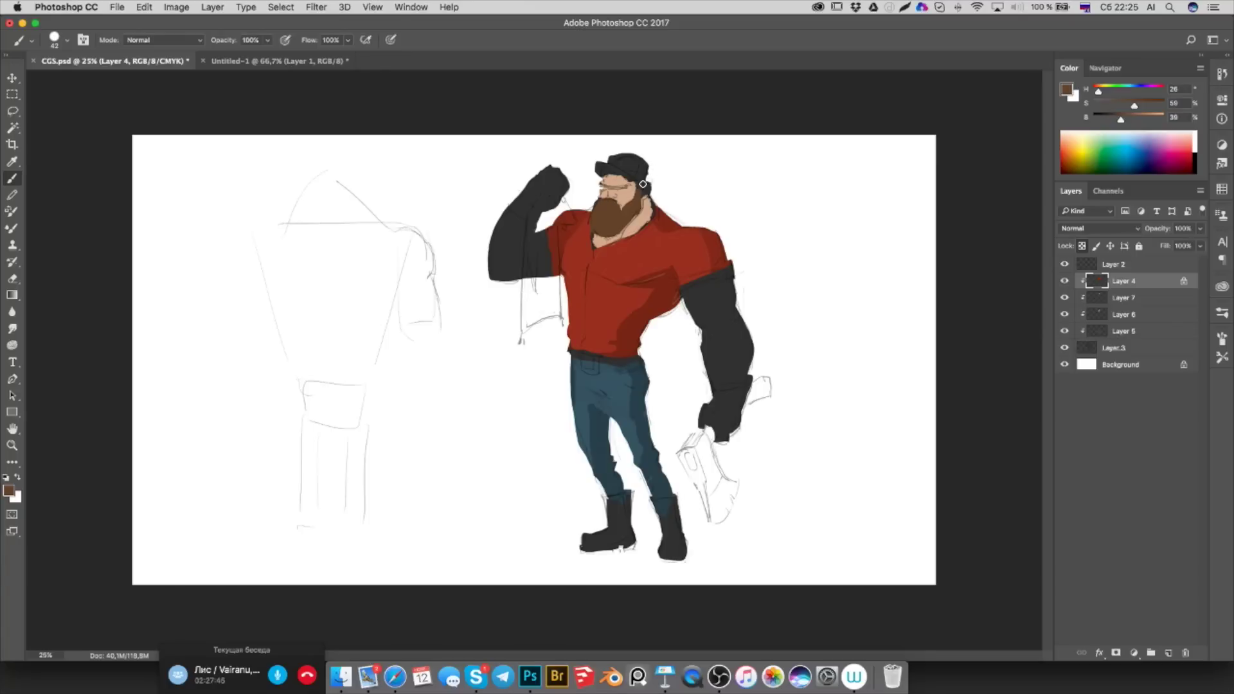
Sample the face's skin tone as paint colour and bring Safari forward
{"action": "left_click", "coordinate": [620, 196], "text": "alt"}
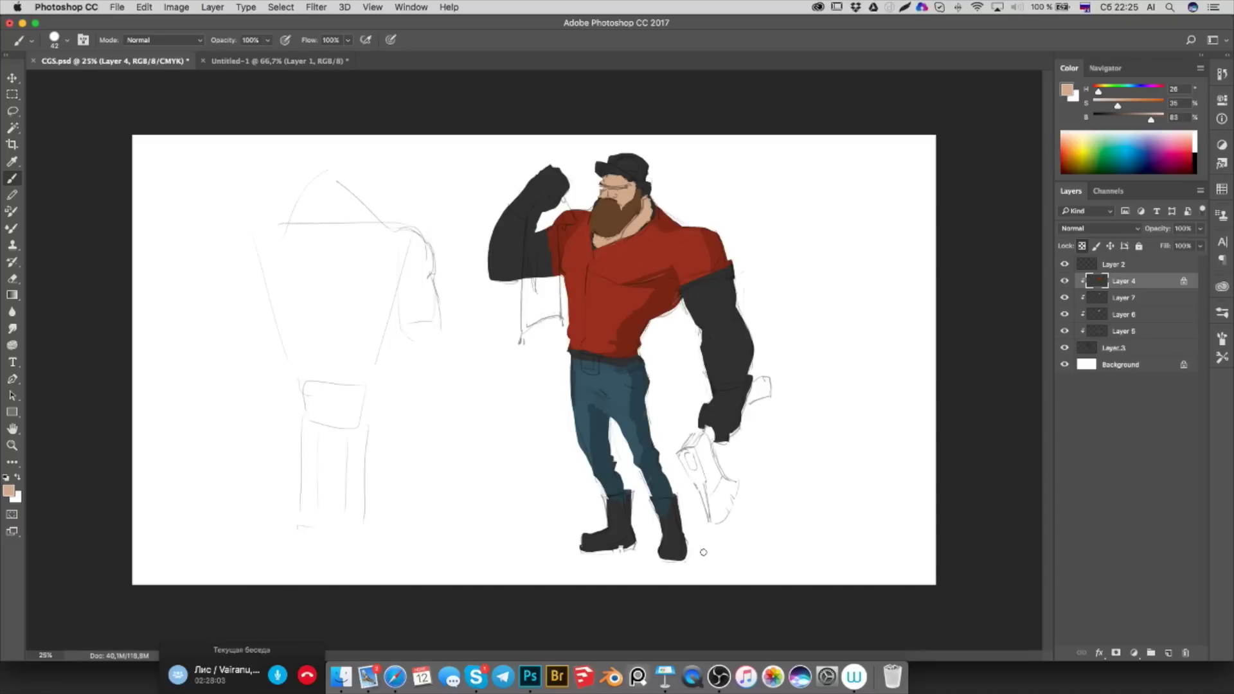
{"action": "left_click", "coordinate": [394, 678]}
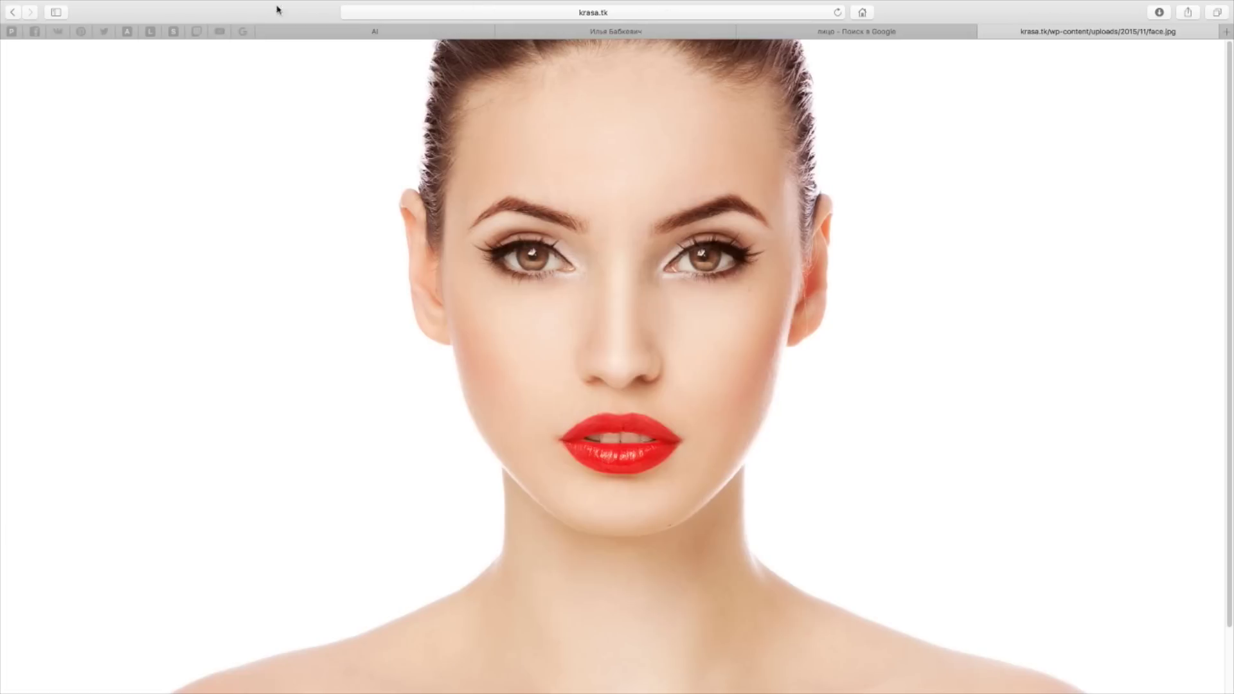
Open ArtStation, sign in through Facebook, and go to your profile page
{"action": "left_click", "coordinate": [128, 32]}
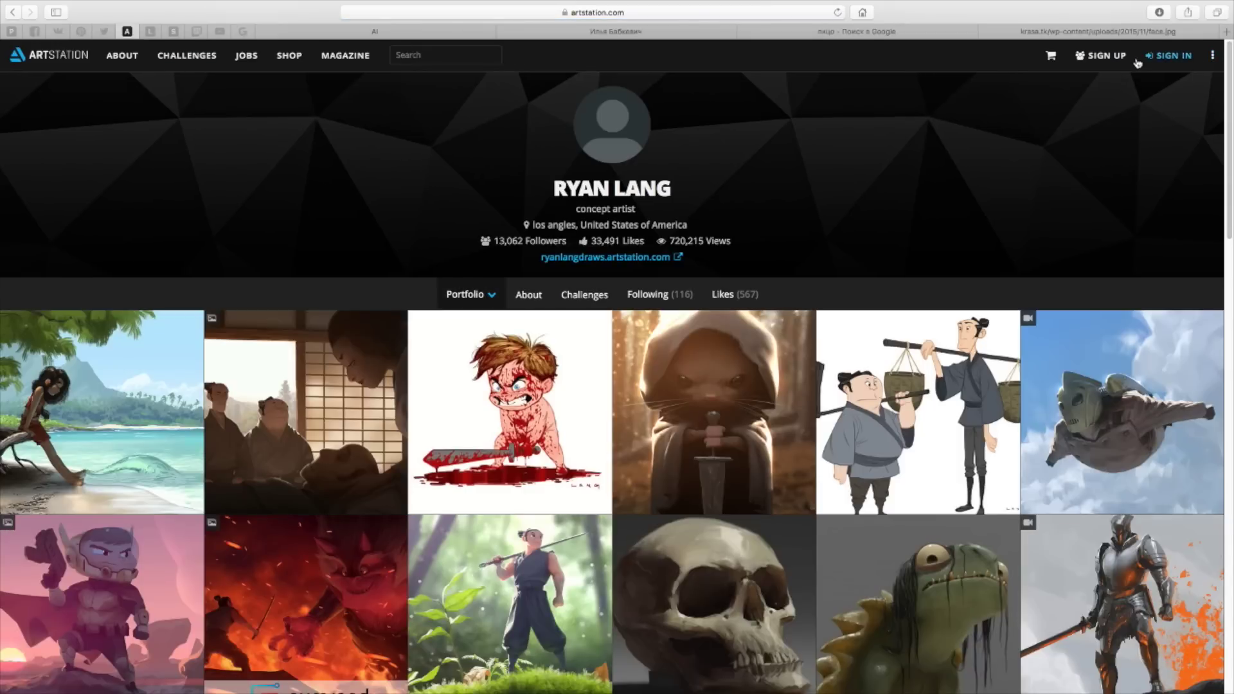
{"action": "left_click", "coordinate": [1174, 56]}
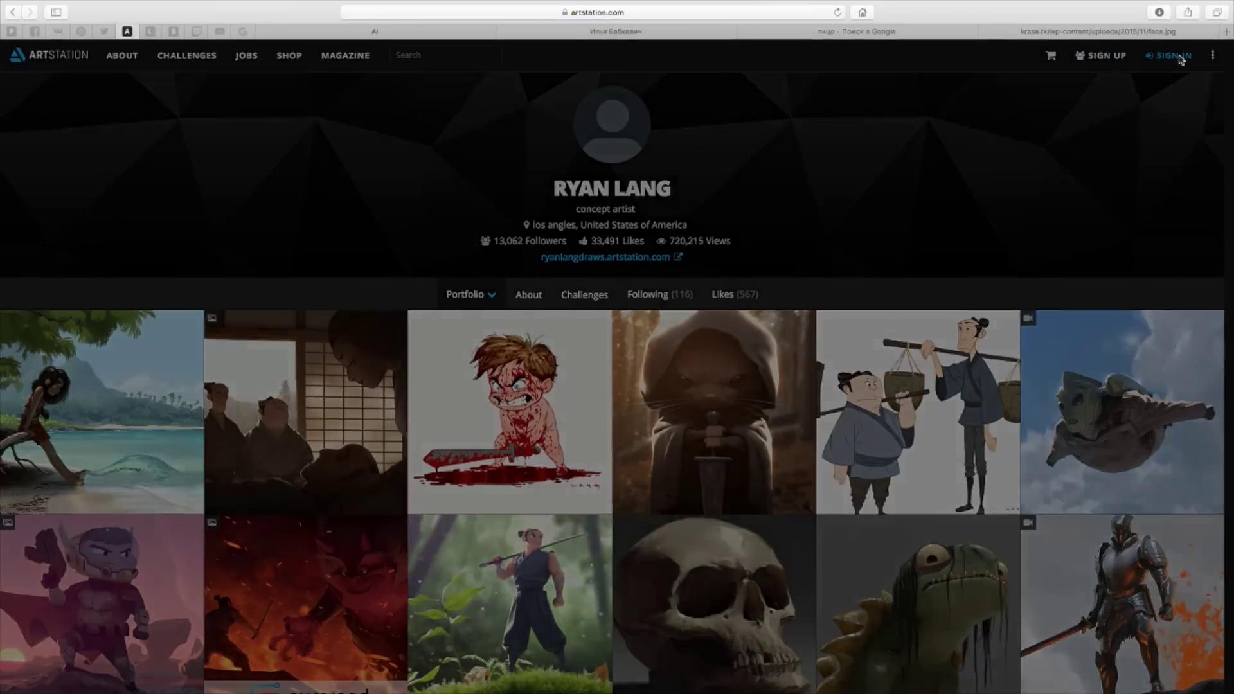
{"action": "left_click", "coordinate": [473, 287]}
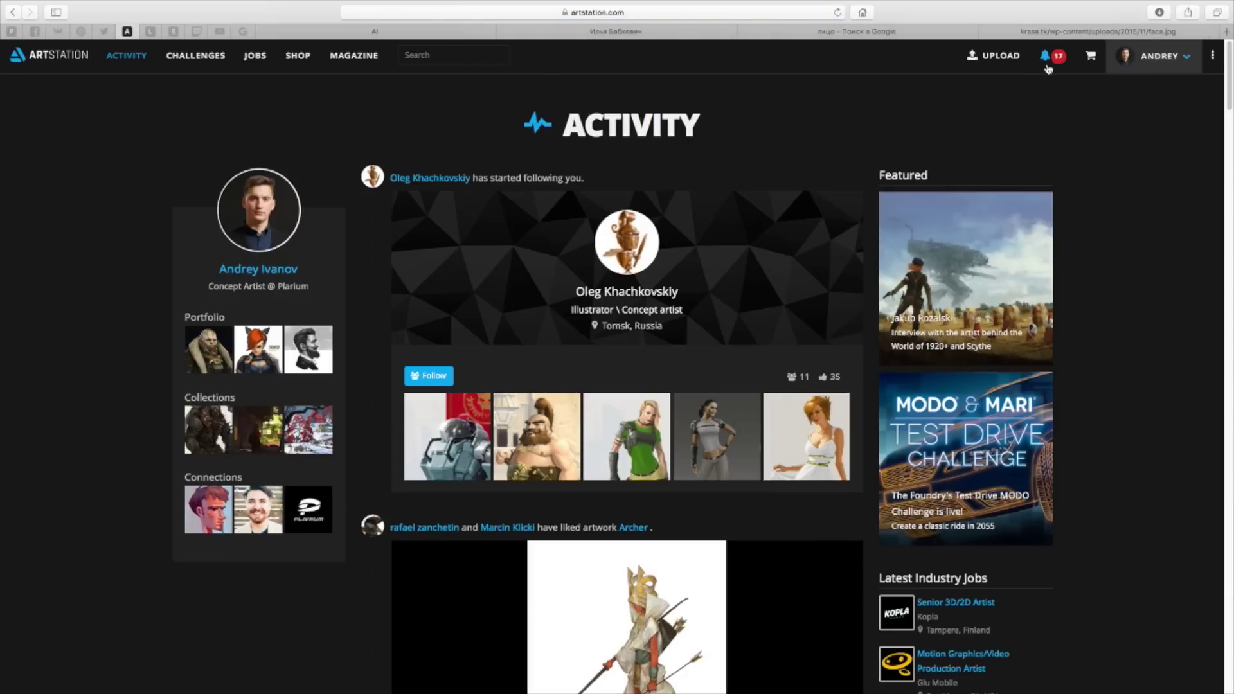
{"action": "left_click", "coordinate": [1131, 88]}
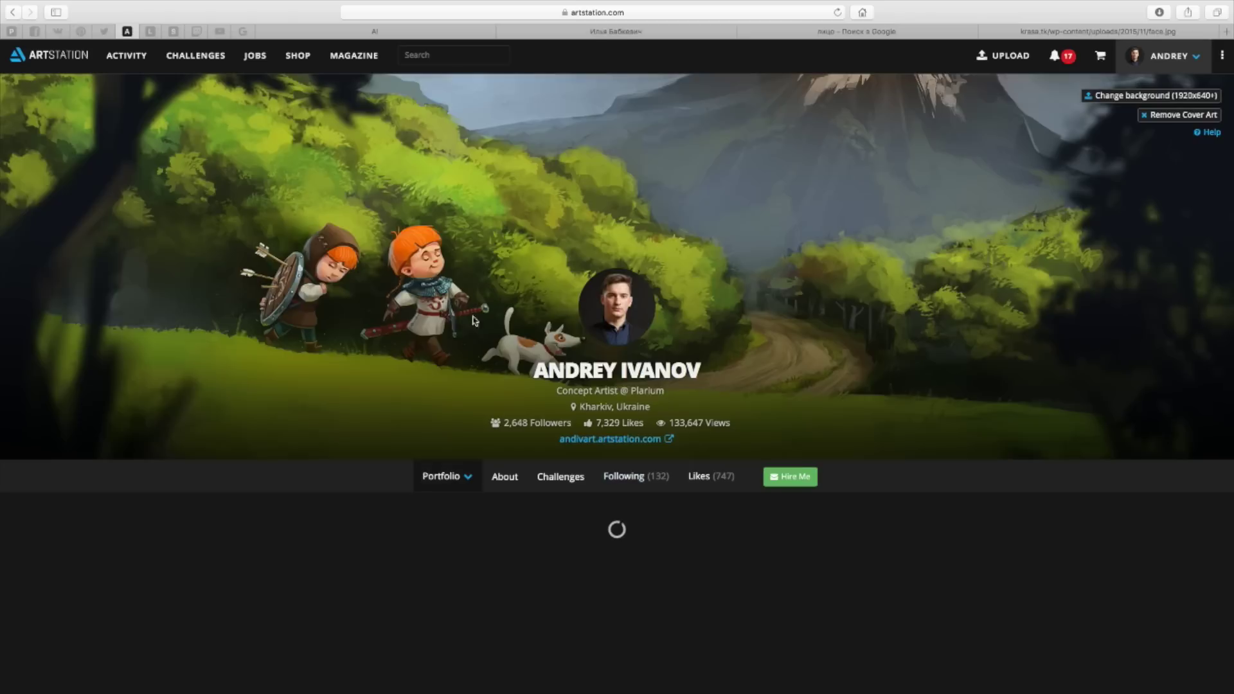
Open the Mr. L. bearded-expressions artwork and scroll through it
{"action": "left_click", "coordinate": [485, 572]}
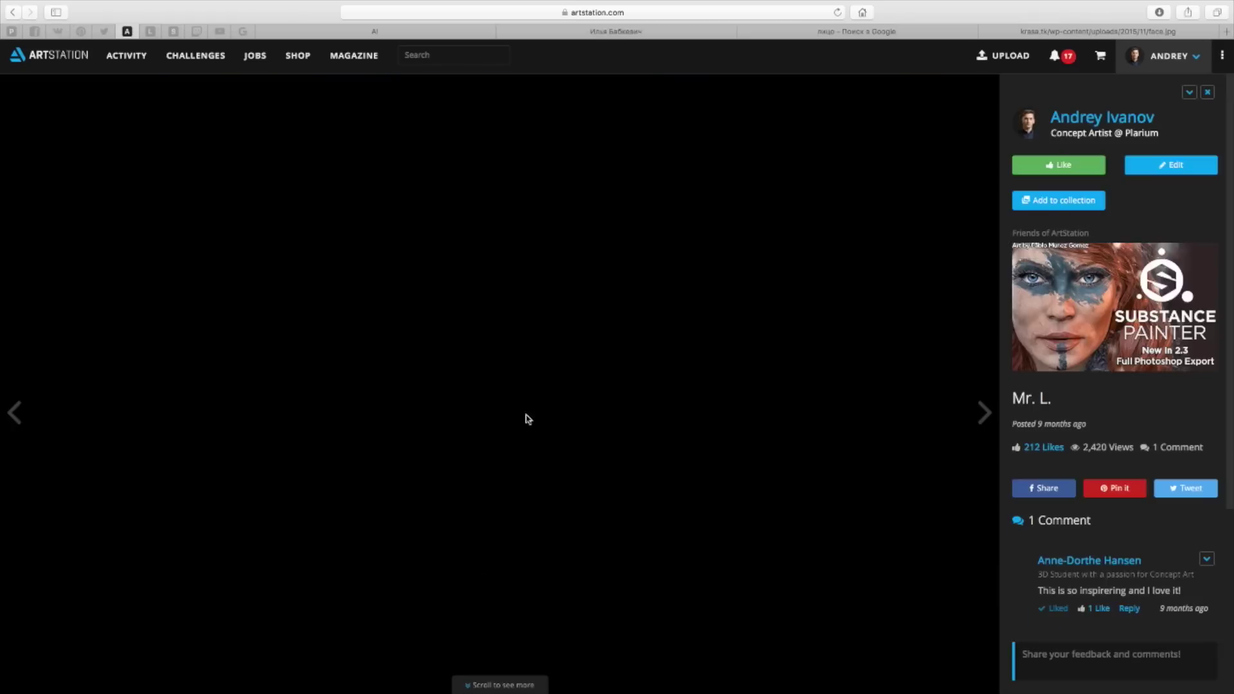
{"action": "scroll", "coordinate": [527, 417], "scroll_direction": "down", "scroll_amount": 2}
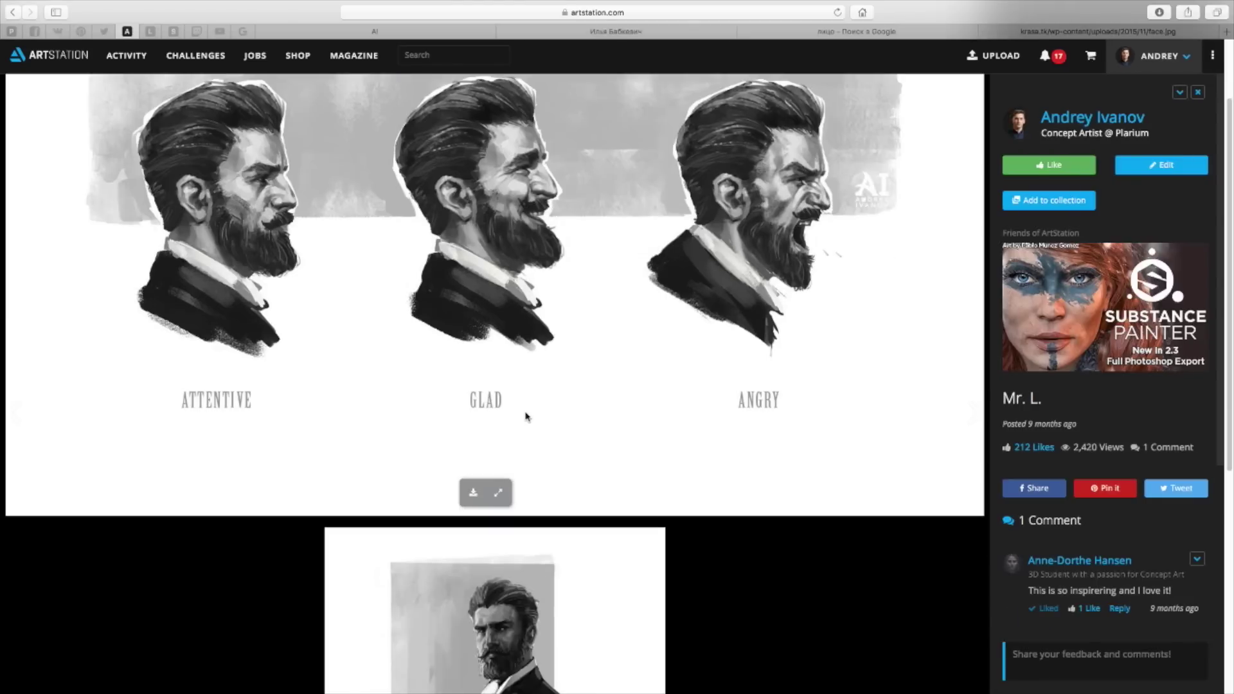
{"action": "scroll", "coordinate": [527, 417], "scroll_direction": "down", "scroll_amount": 5}
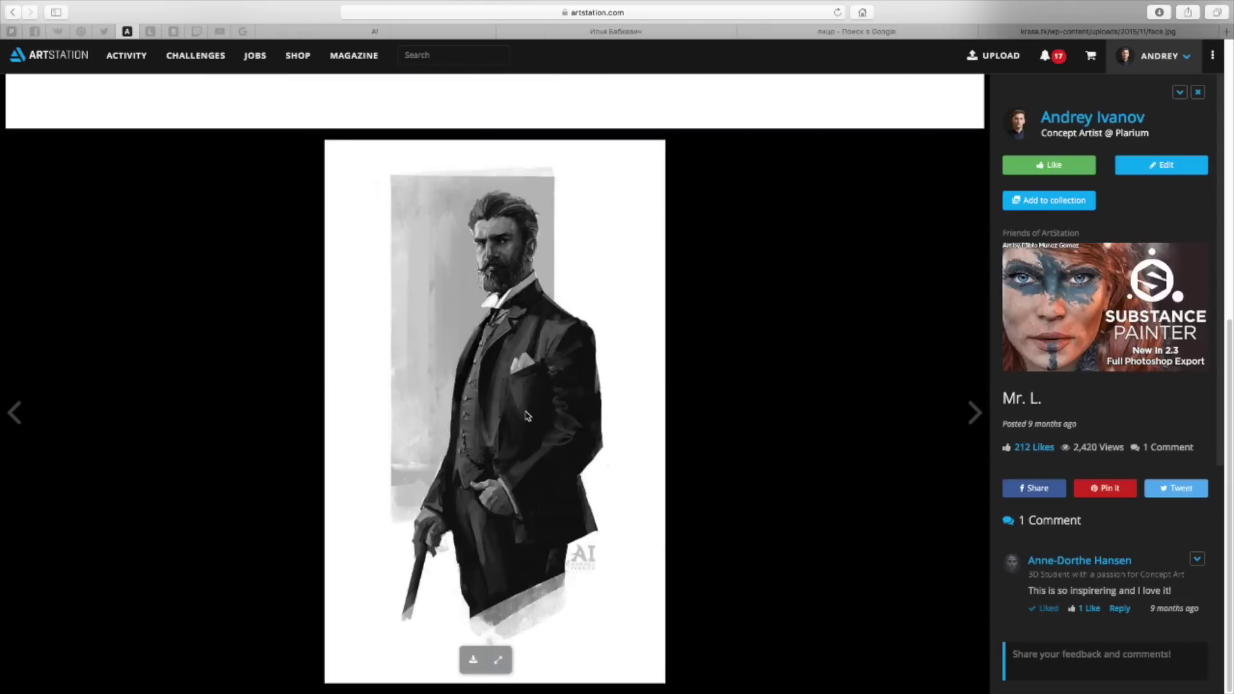
{"action": "scroll", "coordinate": [525, 415], "scroll_direction": "up", "scroll_amount": 7}
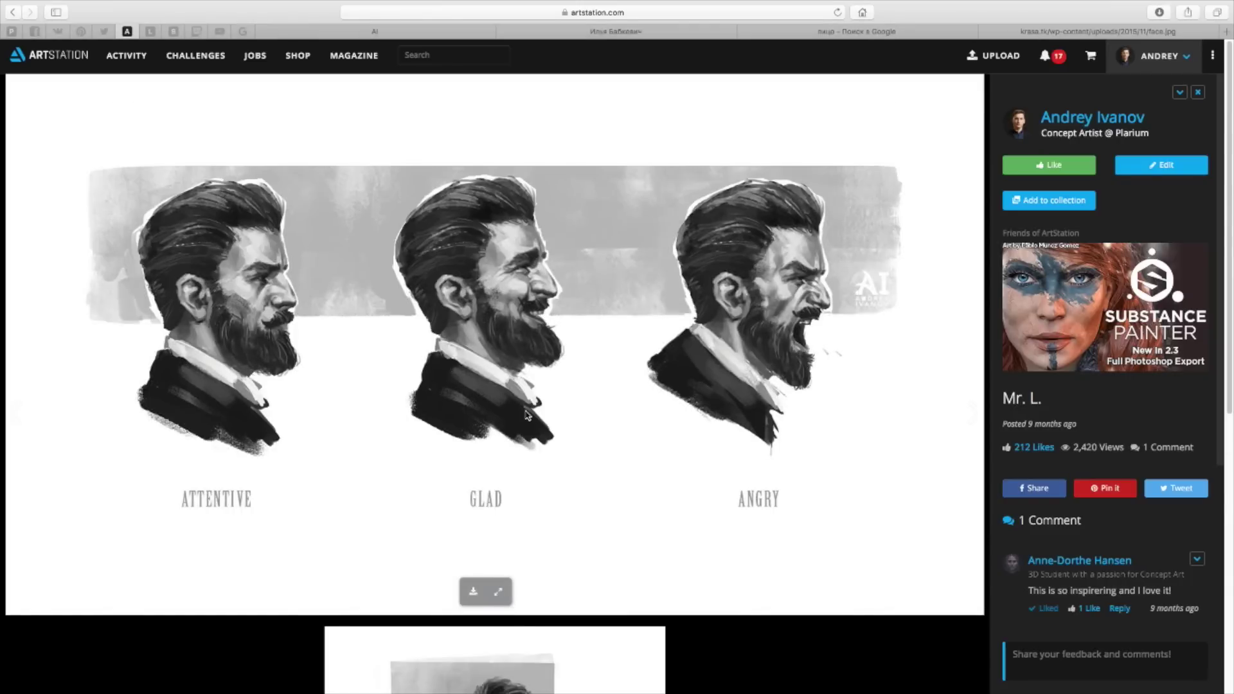
{"action": "scroll", "coordinate": [526, 416], "scroll_direction": "down", "scroll_amount": 1}
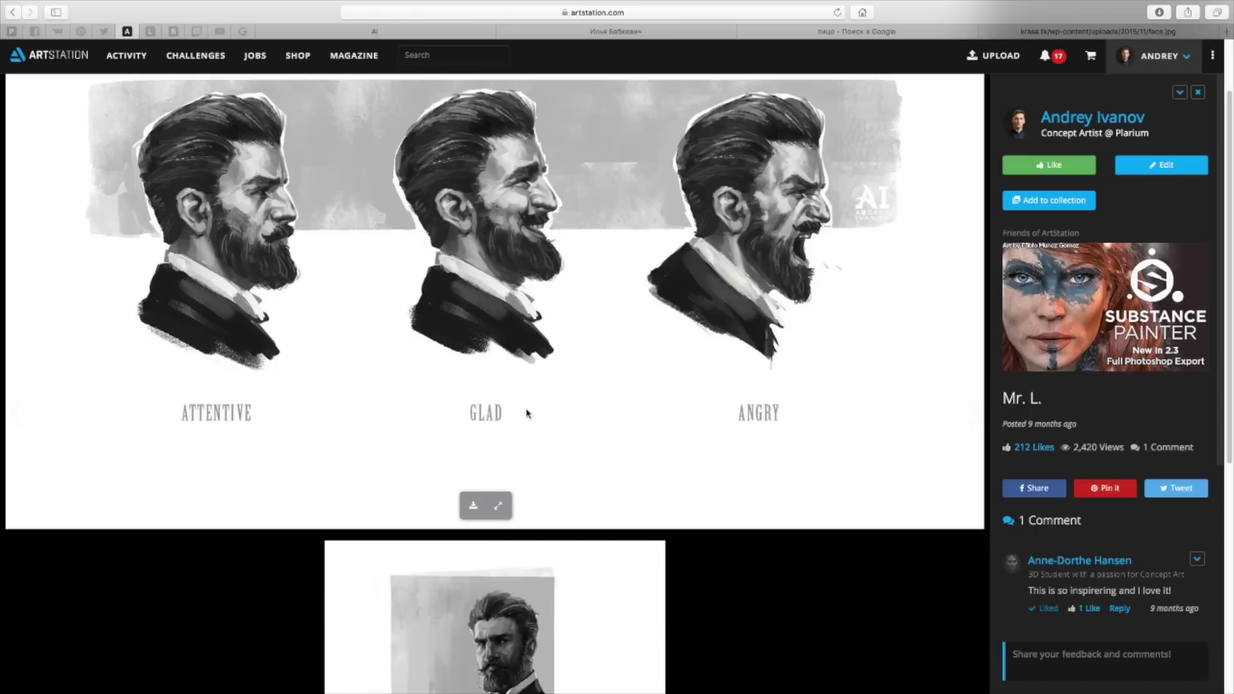
{"action": "scroll", "coordinate": [525, 413], "scroll_direction": "up", "scroll_amount": 1}
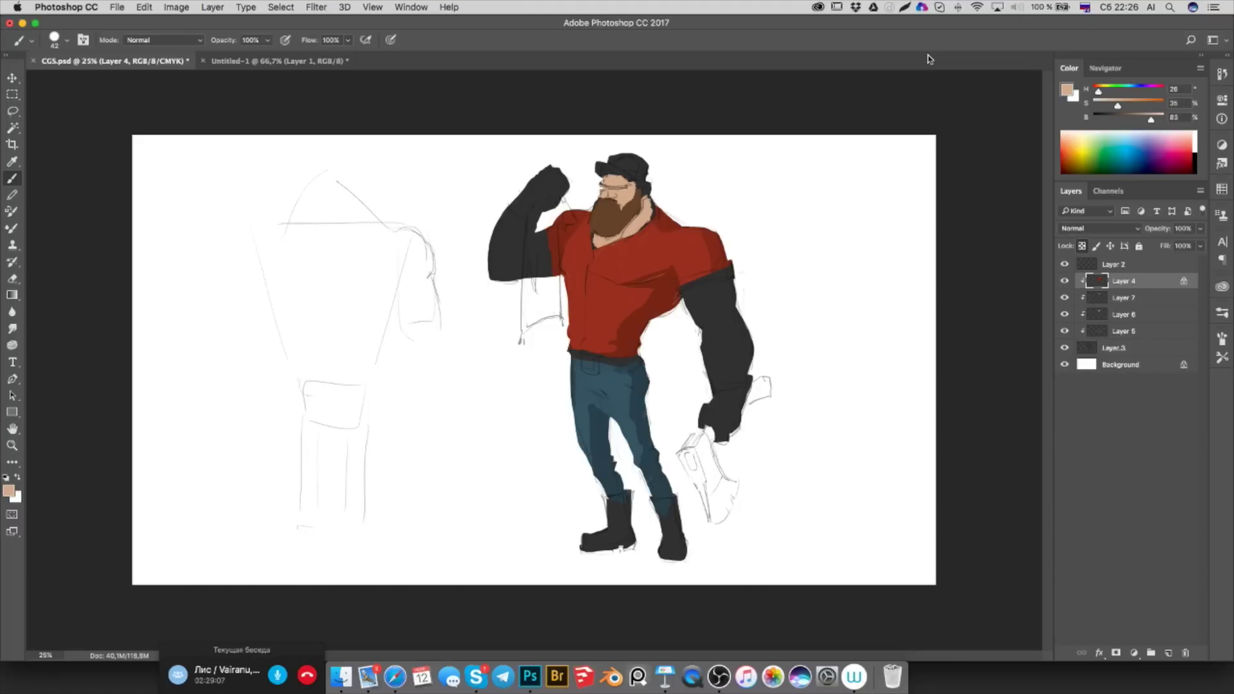
On Layer 7, sample the beard brown and lower its brightness to a darker brown
{"action": "left_click", "coordinate": [1121, 299]}
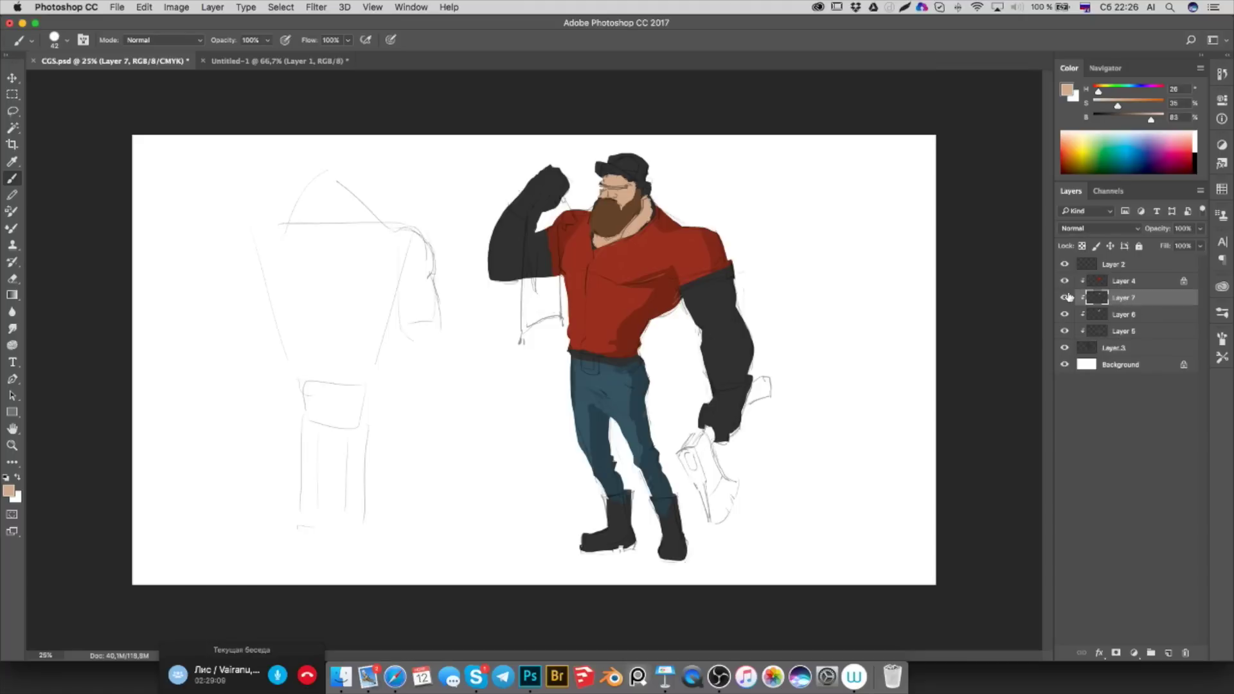
{"action": "left_click", "coordinate": [1064, 297]}
{"action": "left_click_drag", "start_coordinate": [1118, 106], "coordinate": [1143, 122]}
{"action": "left_click", "coordinate": [628, 210], "text": "alt"}
{"action": "mouse_move", "coordinate": [1134, 106]}
{"action": "left_mouse_down"}
{"action": "mouse_move", "coordinate": [1122, 106]}
{"action": "mouse_move", "coordinate": [1127, 119]}
{"action": "mouse_move", "coordinate": [1128, 106]}
{"action": "left_mouse_up"}
{"action": "key", "text": "super+z"}
{"action": "left_click_drag", "start_coordinate": [1127, 120], "coordinate": [1121, 120]}
{"action": "left_click_drag", "start_coordinate": [1120, 119], "coordinate": [1116, 120]}
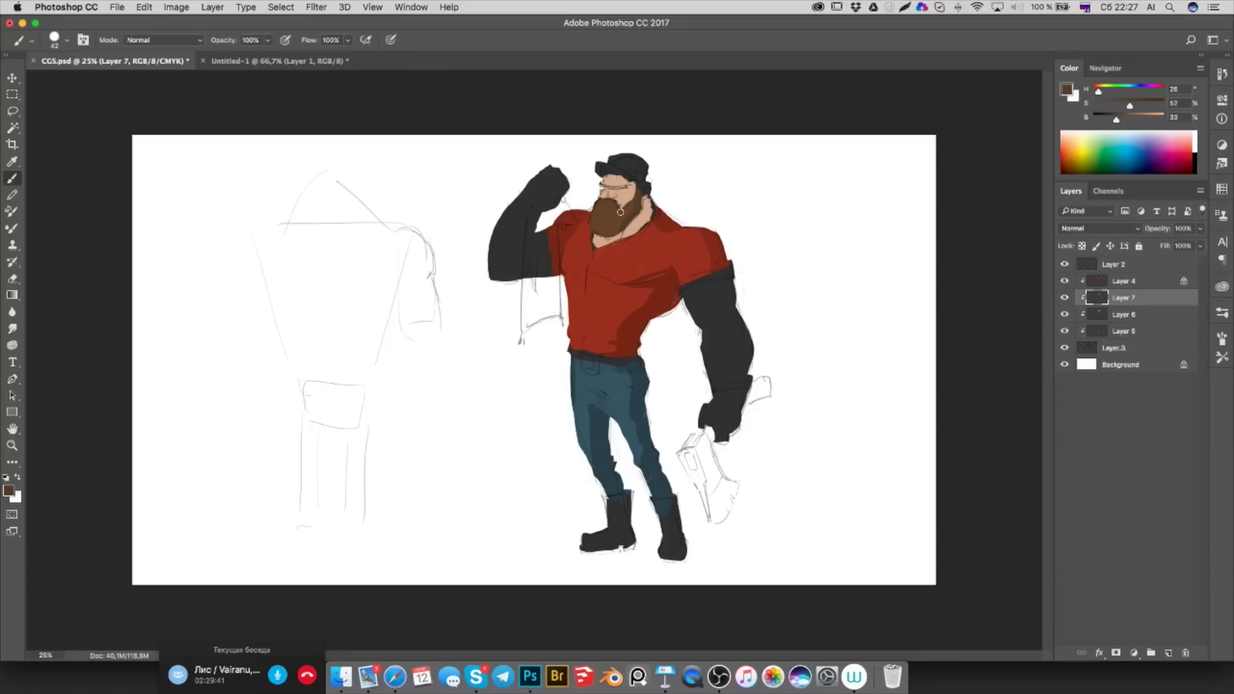
{"action": "key", "text": "super+z"}
Rework the beard on Layer 7 with lighter and darker browns sampled from it
{"action": "left_click", "coordinate": [611, 204], "text": "alt"}
{"action": "left_click", "coordinate": [610, 206], "text": "alt"}
{"action": "left_click", "coordinate": [610, 220], "text": "alt"}
{"action": "left_click", "coordinate": [638, 200], "text": "alt"}
{"action": "left_click", "coordinate": [620, 207], "text": "alt"}
{"action": "left_click", "coordinate": [1122, 282]}
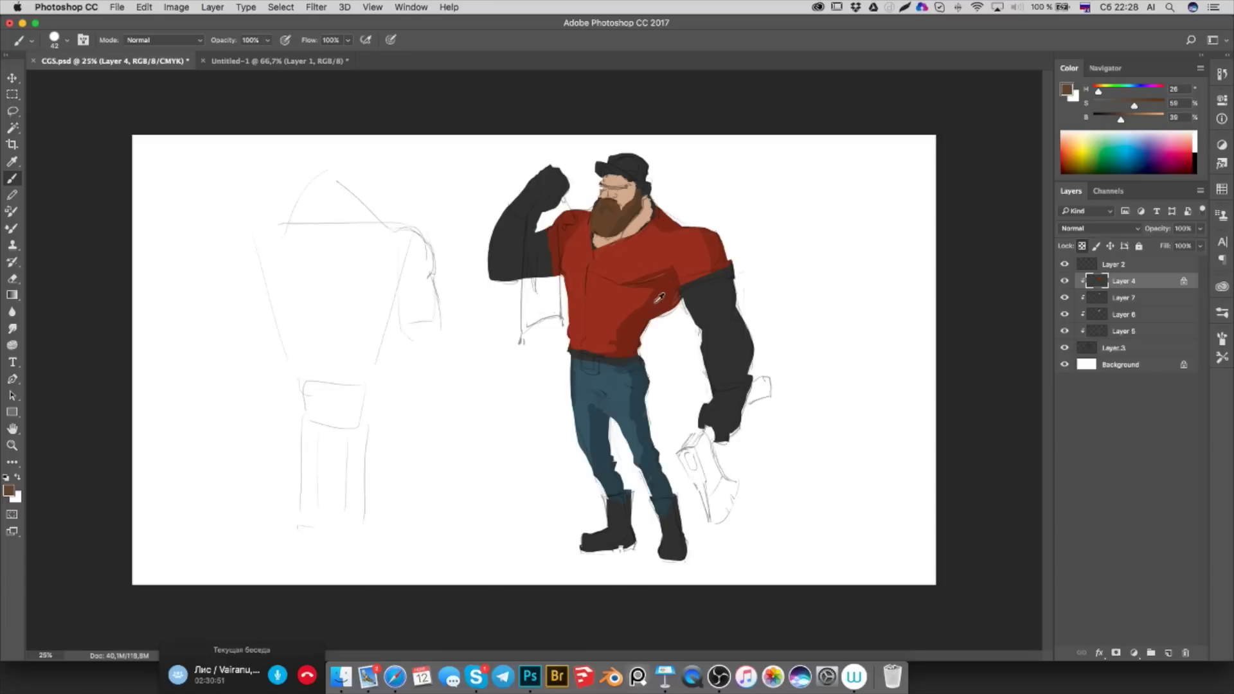
{"action": "left_click", "coordinate": [1123, 302]}
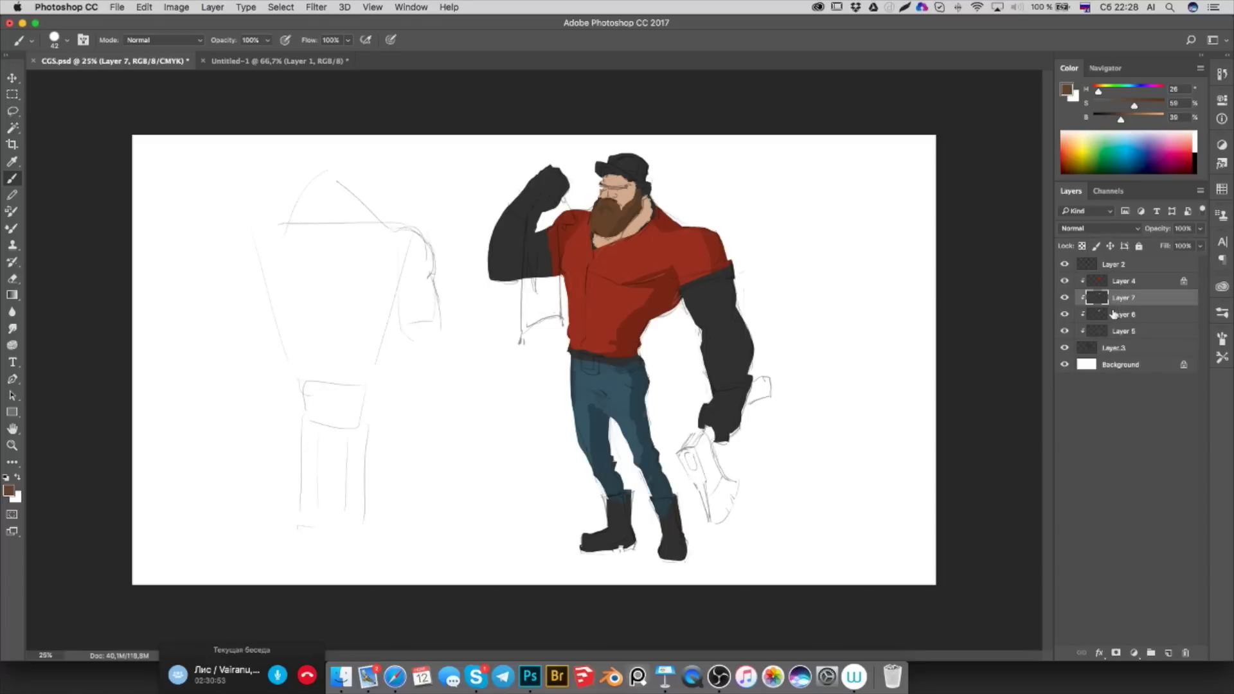
Add Layer 8 and lasso a cloth shape hanging down from the raised fist
{"action": "left_click", "coordinate": [1168, 653]}
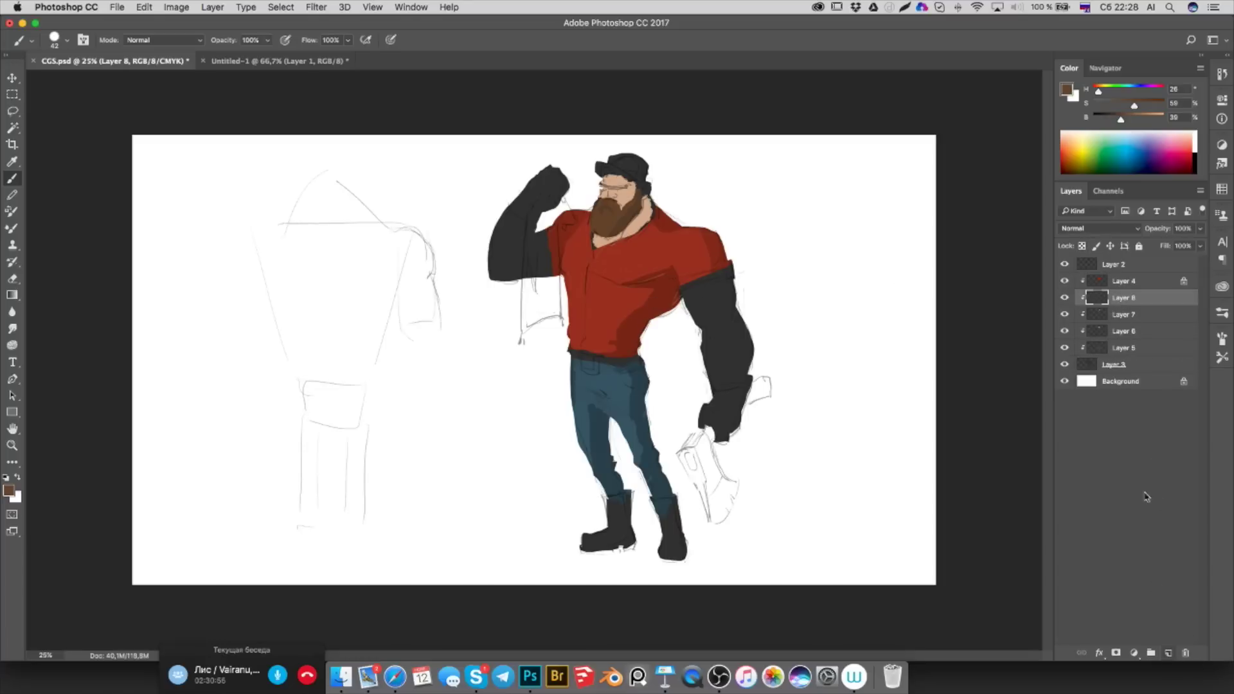
{"action": "left_click_drag", "start_coordinate": [1121, 298], "coordinate": [1122, 274]}
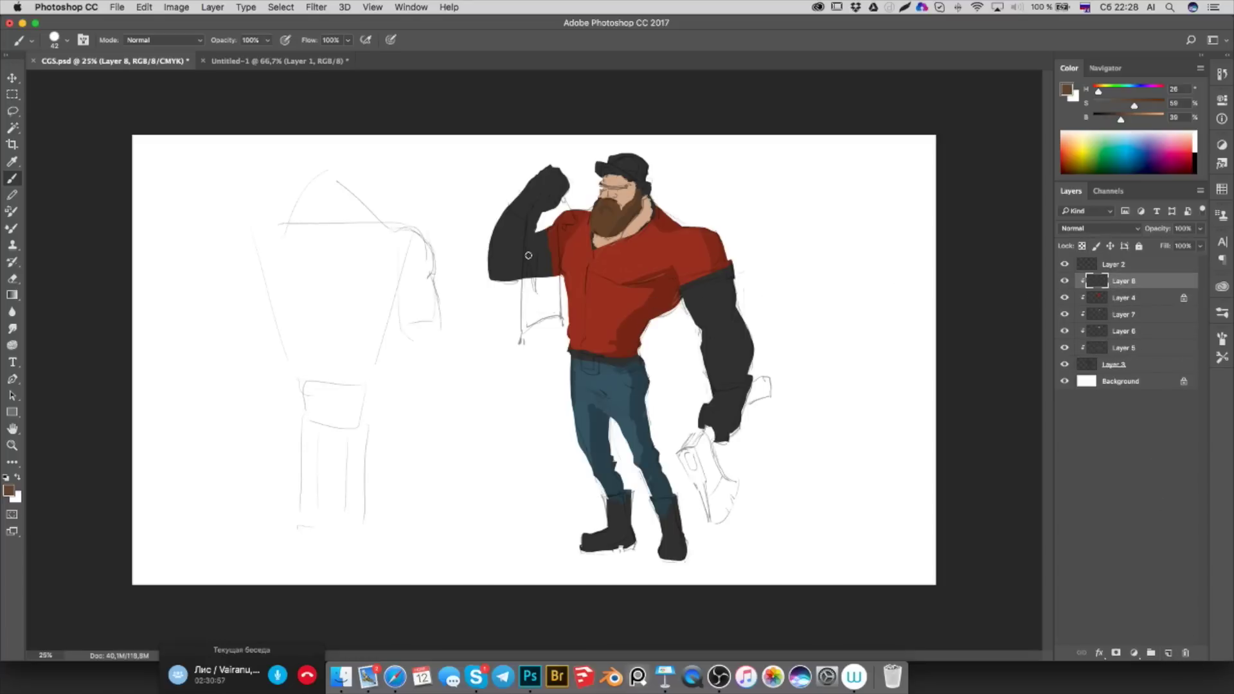
{"action": "key", "text": "l"}
{"action": "mouse_move", "coordinate": [558, 223]}
{"action": "left_mouse_down"}
{"action": "mouse_move", "coordinate": [550, 321]}
{"action": "mouse_move", "coordinate": [521, 240]}
{"action": "mouse_move", "coordinate": [592, 216]}
{"action": "left_mouse_up"}
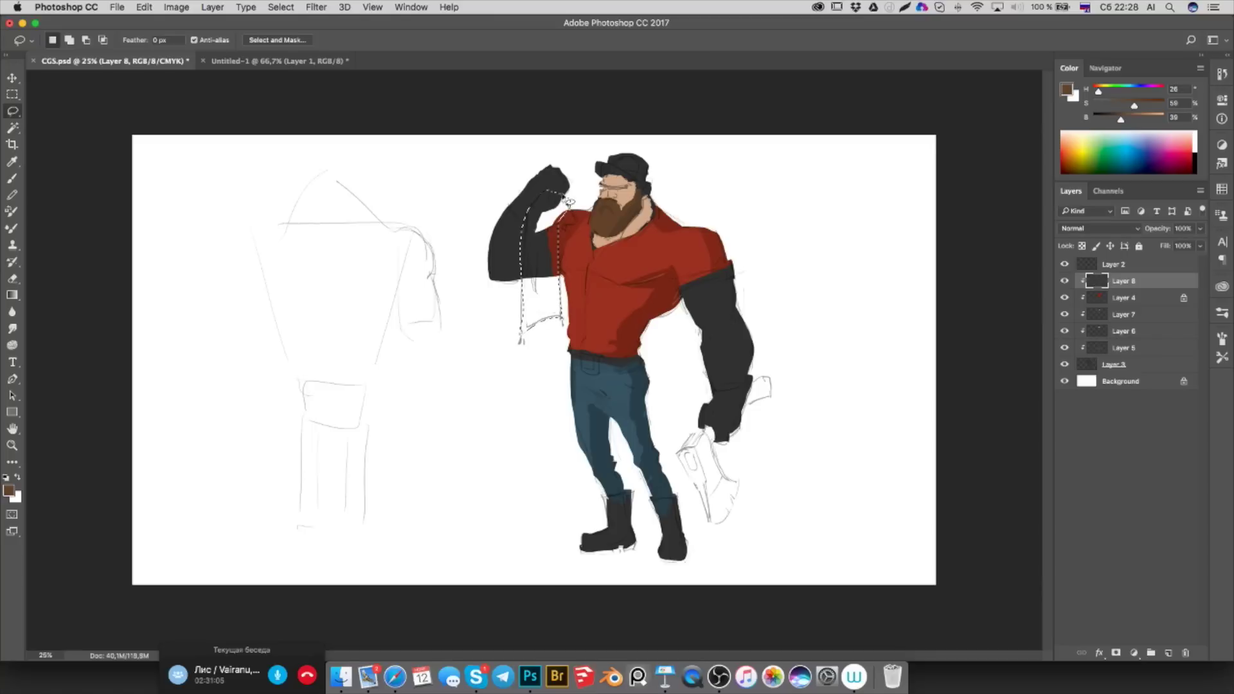
{"action": "key", "text": "ctrl+alt+z"}
{"action": "key", "text": "shift"}
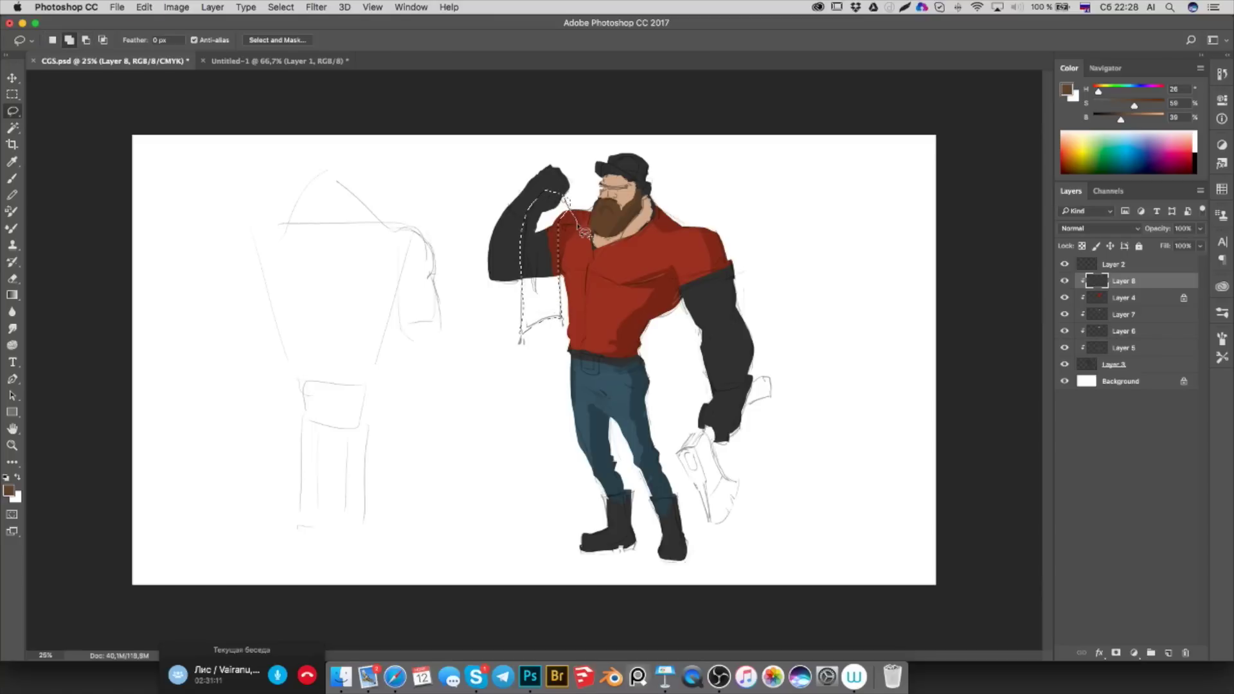
{"action": "left_click_drag", "start_coordinate": [583, 217], "coordinate": [555, 237]}
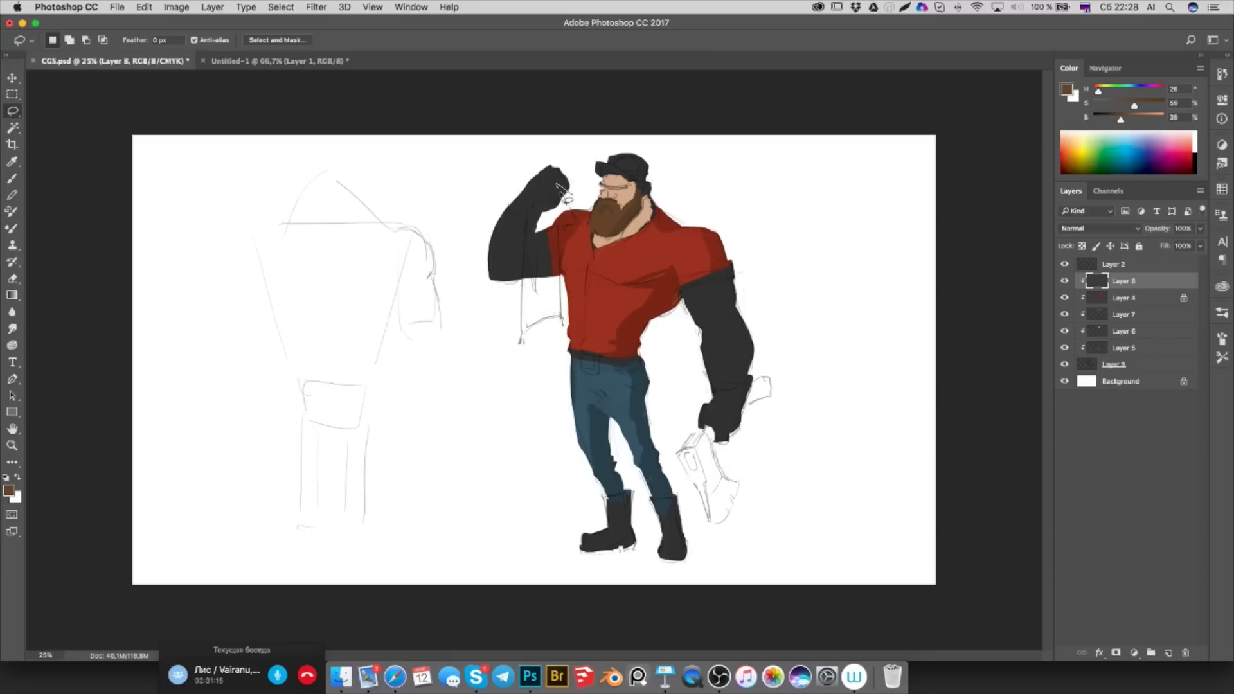
{"action": "key", "text": "alt"}
Release Layer 8 from the clipping group and fill the selection with sampled beard brown
{"action": "left_click_drag", "start_coordinate": [1129, 286], "coordinate": [1126, 284]}
{"action": "left_click_drag", "start_coordinate": [1128, 285], "coordinate": [1126, 282]}
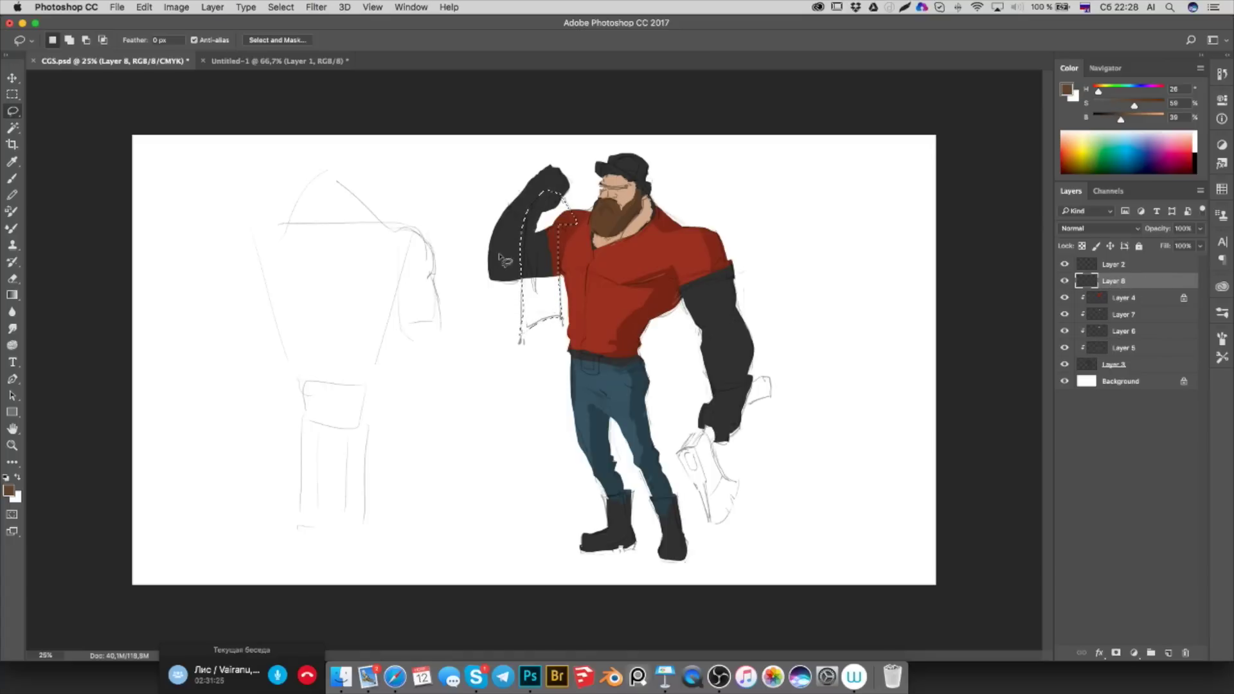
{"action": "key", "text": "b"}
{"action": "left_click", "coordinate": [617, 221], "text": "alt"}
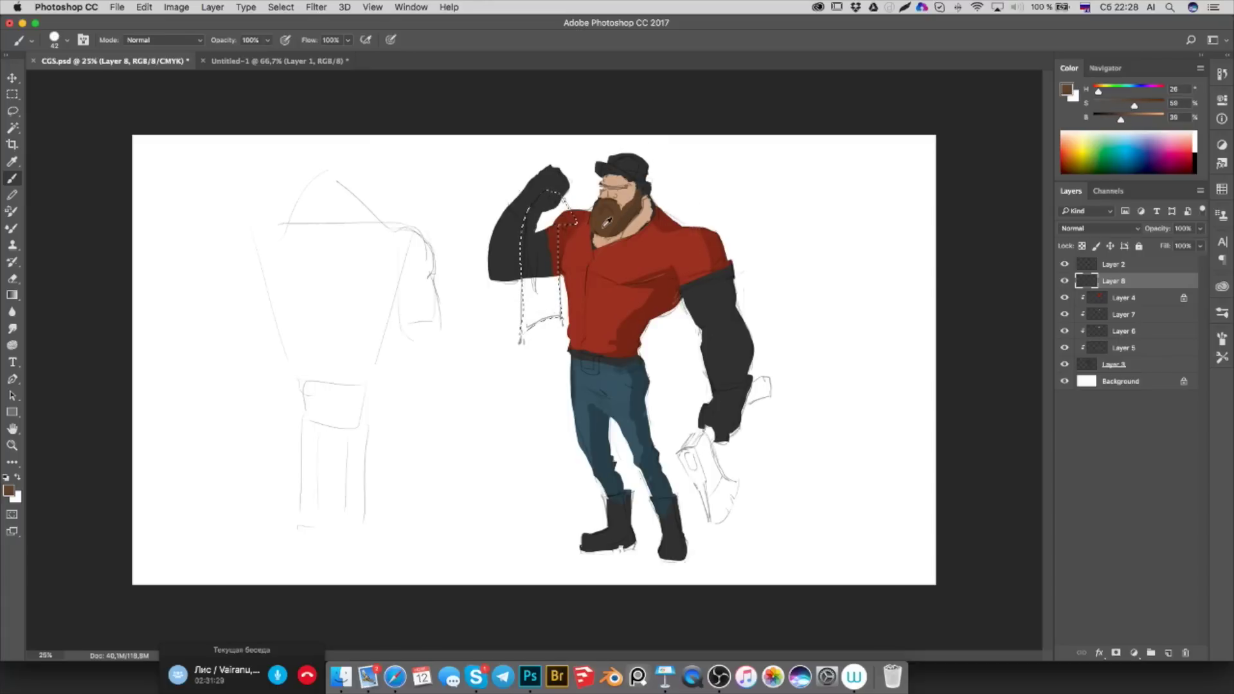
{"action": "key", "text": "alt+BackSpace"}
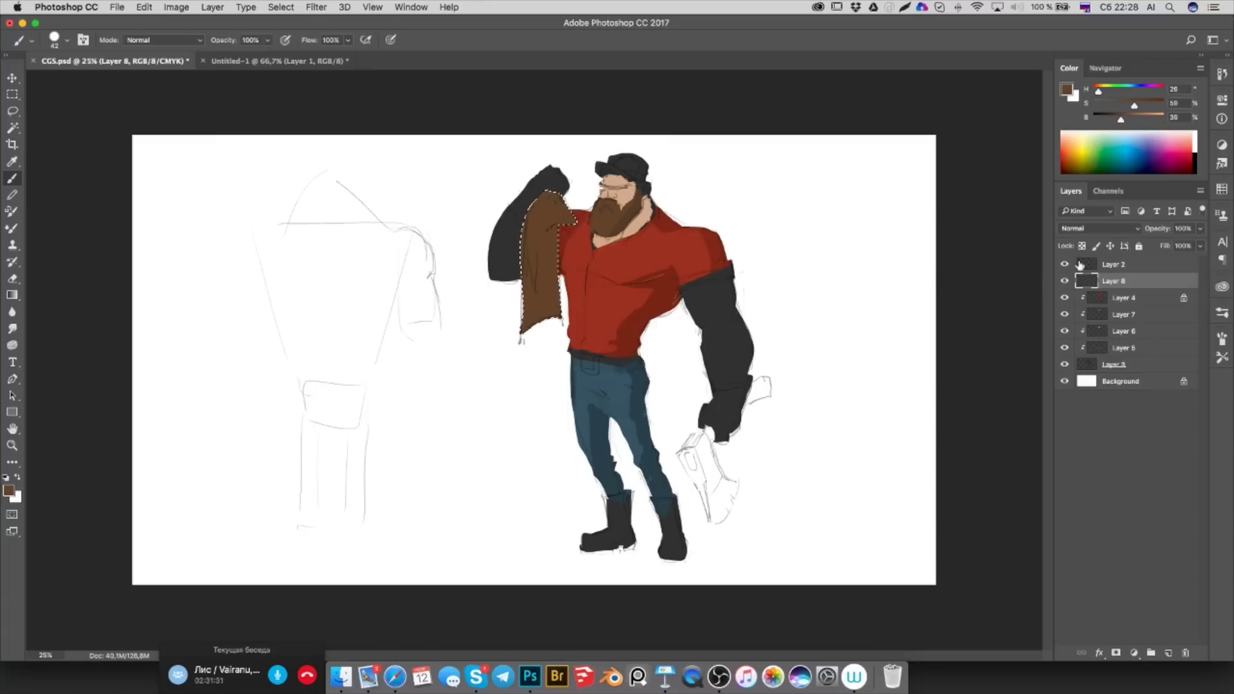
On Layer 6, paint light skin tone over both dark sleeves
{"action": "left_click", "coordinate": [1120, 331]}
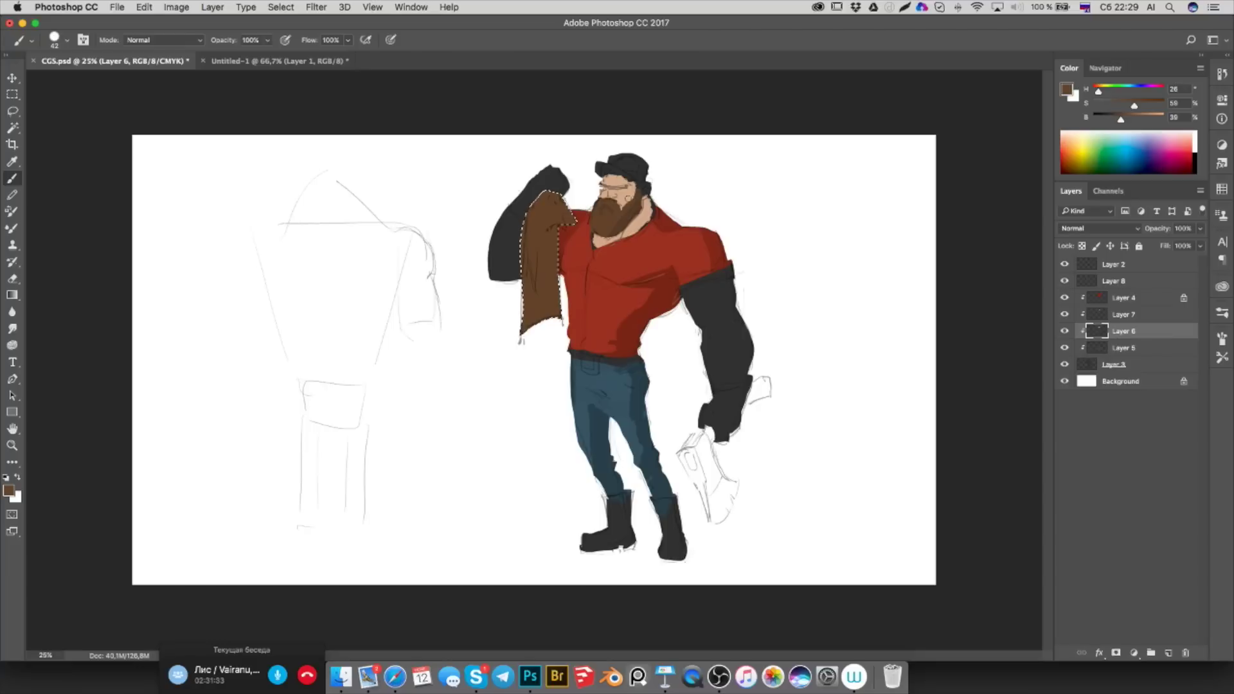
{"action": "left_click", "coordinate": [652, 206], "text": "alt"}
{"action": "key", "text": "super+d"}
{"action": "mouse_move", "coordinate": [686, 302]}
{"action": "left_mouse_down"}
{"action": "mouse_move", "coordinate": [726, 286]}
{"action": "mouse_move", "coordinate": [735, 321]}
{"action": "mouse_move", "coordinate": [704, 369]}
{"action": "mouse_move", "coordinate": [749, 376]}
{"action": "mouse_move", "coordinate": [756, 354]}
{"action": "mouse_move", "coordinate": [739, 342]}
{"action": "mouse_move", "coordinate": [710, 367]}
{"action": "mouse_move", "coordinate": [698, 322]}
{"action": "left_mouse_up"}
{"action": "mouse_move", "coordinate": [495, 213]}
{"action": "left_mouse_down"}
{"action": "mouse_move", "coordinate": [522, 226]}
{"action": "mouse_move", "coordinate": [504, 226]}
{"action": "mouse_move", "coordinate": [490, 279]}
{"action": "mouse_move", "coordinate": [505, 280]}
{"action": "mouse_move", "coordinate": [511, 260]}
{"action": "mouse_move", "coordinate": [511, 276]}
{"action": "left_mouse_up"}
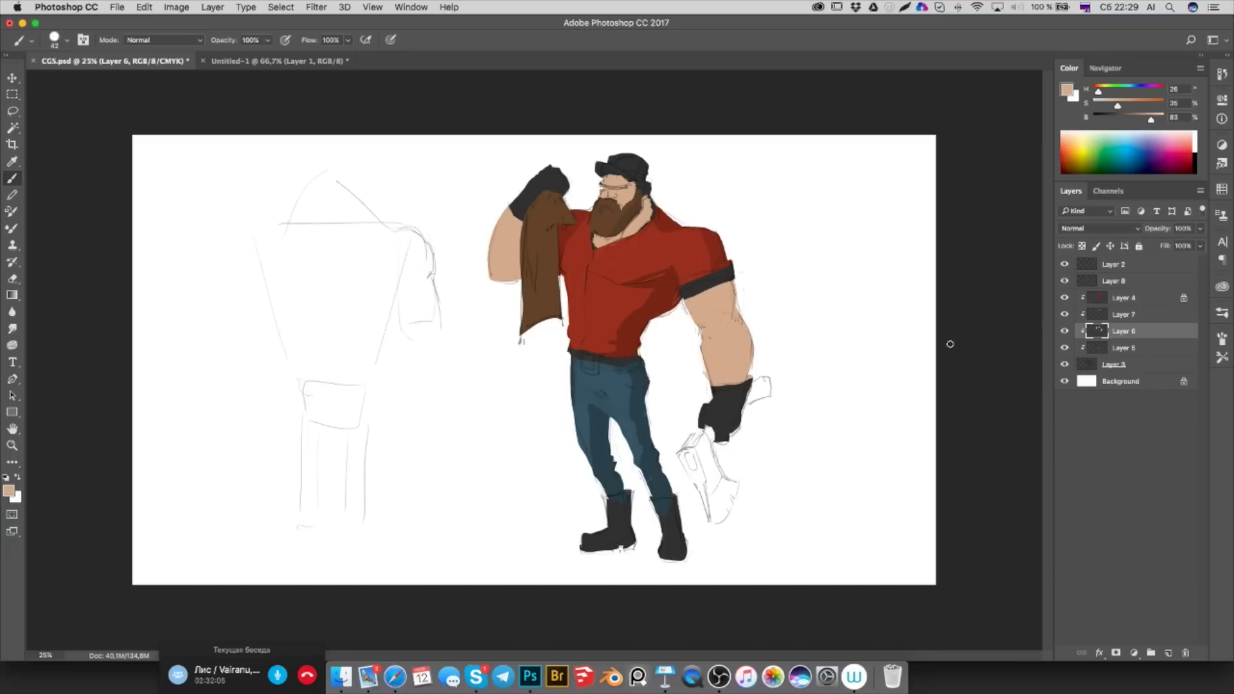
Lock Layer 6's transparency and shade both arms and the neck with darker skin
{"action": "left_click", "coordinate": [1083, 247]}
{"action": "left_click", "coordinate": [706, 300], "text": "alt"}
{"action": "left_click_drag", "start_coordinate": [1117, 104], "coordinate": [1152, 119]}
{"action": "left_click_drag", "start_coordinate": [730, 311], "coordinate": [729, 301]}
{"action": "left_click_drag", "start_coordinate": [727, 300], "coordinate": [733, 383]}
{"action": "mouse_move", "coordinate": [744, 333]}
{"action": "left_mouse_down"}
{"action": "mouse_move", "coordinate": [730, 382]}
{"action": "mouse_move", "coordinate": [747, 385]}
{"action": "mouse_move", "coordinate": [734, 309]}
{"action": "left_mouse_up"}
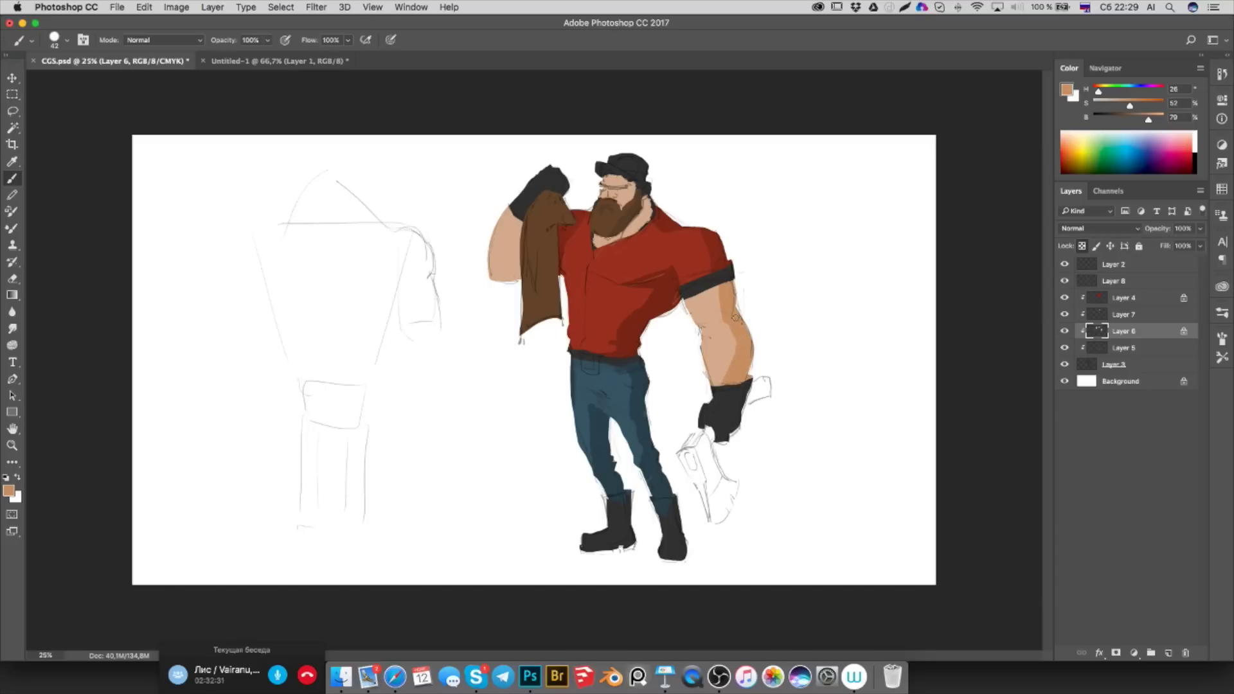
{"action": "left_click_drag", "start_coordinate": [511, 222], "coordinate": [518, 279]}
{"action": "left_click_drag", "start_coordinate": [641, 195], "coordinate": [633, 237]}
Unlock Layer 6's transparent pixels and toggle its visibility to check the skin
{"action": "left_click", "coordinate": [1082, 247]}
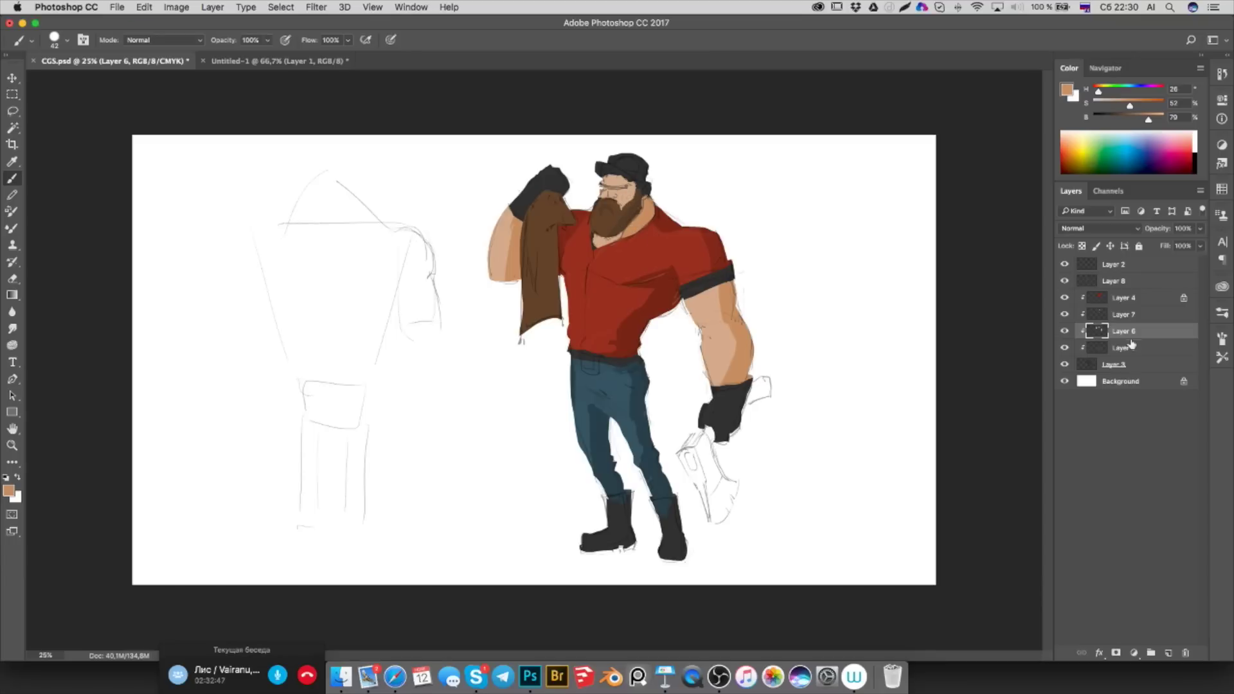
{"action": "left_click", "coordinate": [1065, 331]}
{"action": "left_click", "coordinate": [1065, 331]}
{"action": "left_click", "coordinate": [1065, 331]}
{"action": "left_click", "coordinate": [1065, 348]}
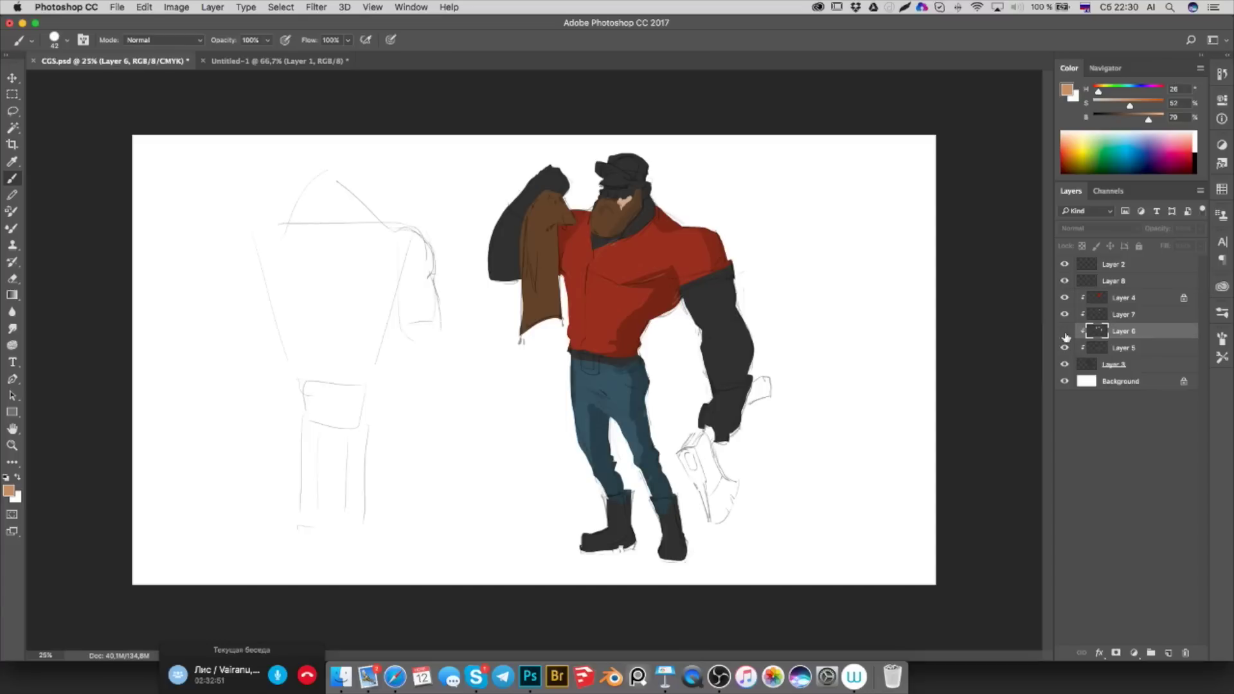
{"action": "left_click", "coordinate": [1065, 331]}
{"action": "left_click", "coordinate": [1065, 298]}
{"action": "left_click", "coordinate": [1065, 298]}
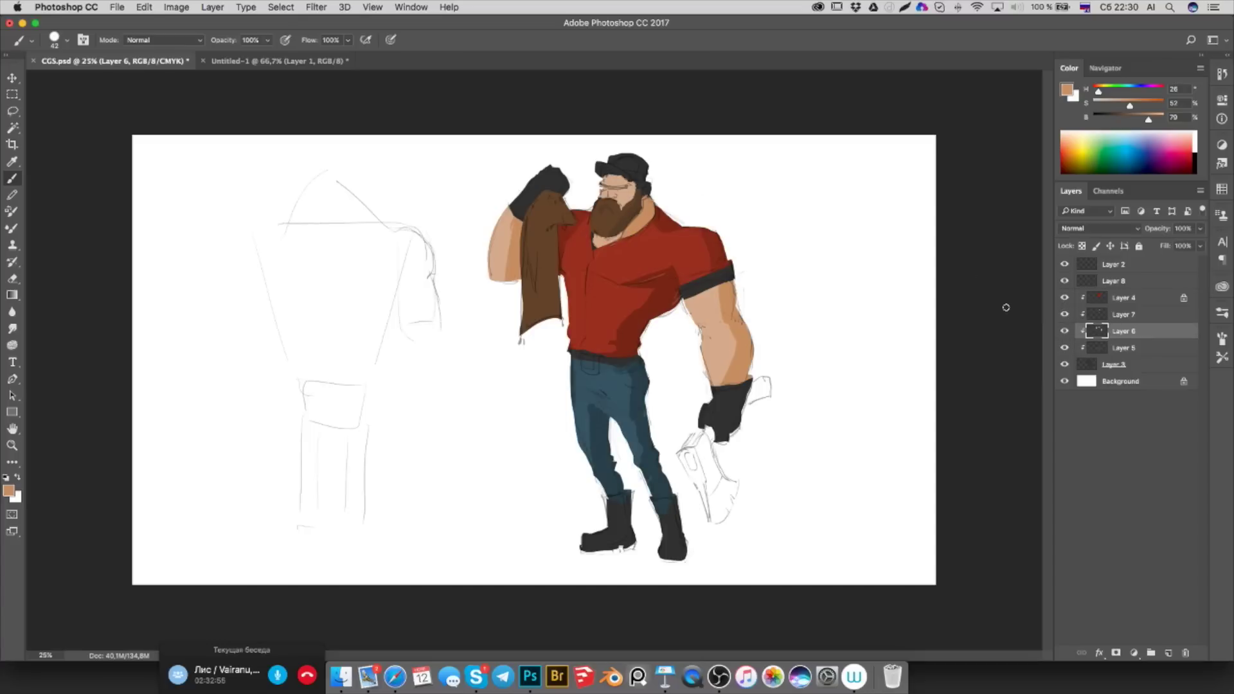
{"action": "left_click", "coordinate": [1065, 331]}
{"action": "key", "text": "v"}
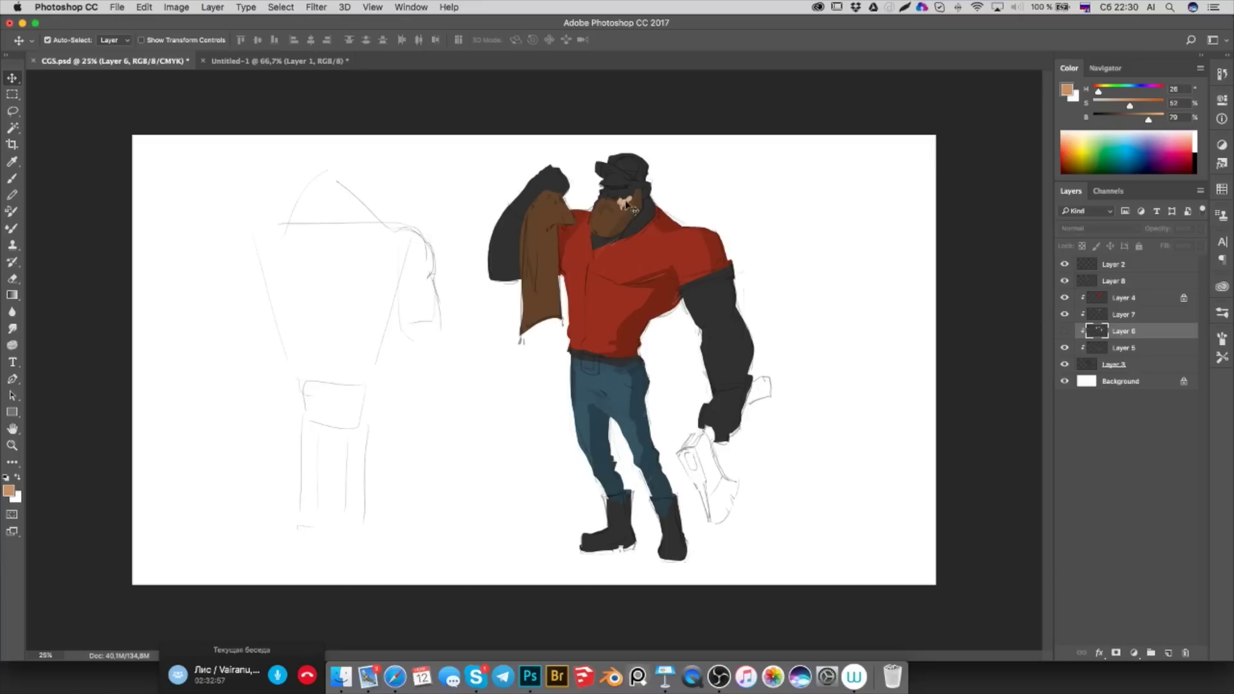
{"action": "left_click", "coordinate": [627, 211], "text": "super"}
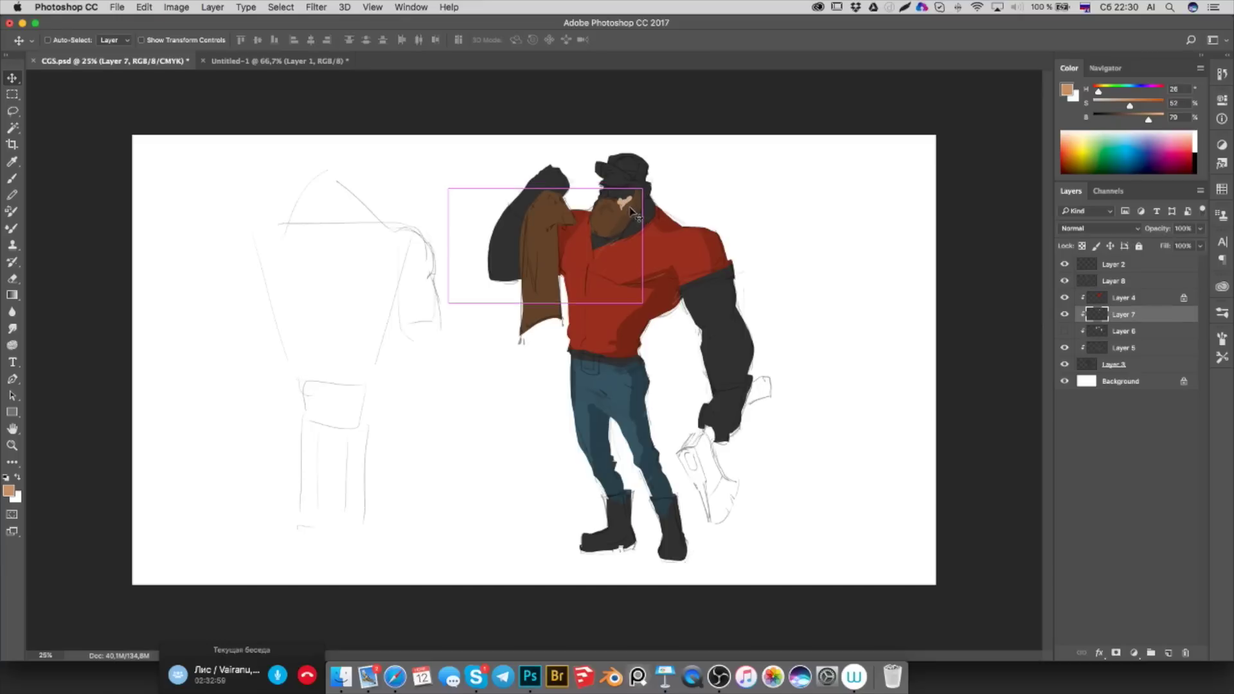
{"action": "key", "text": "e"}
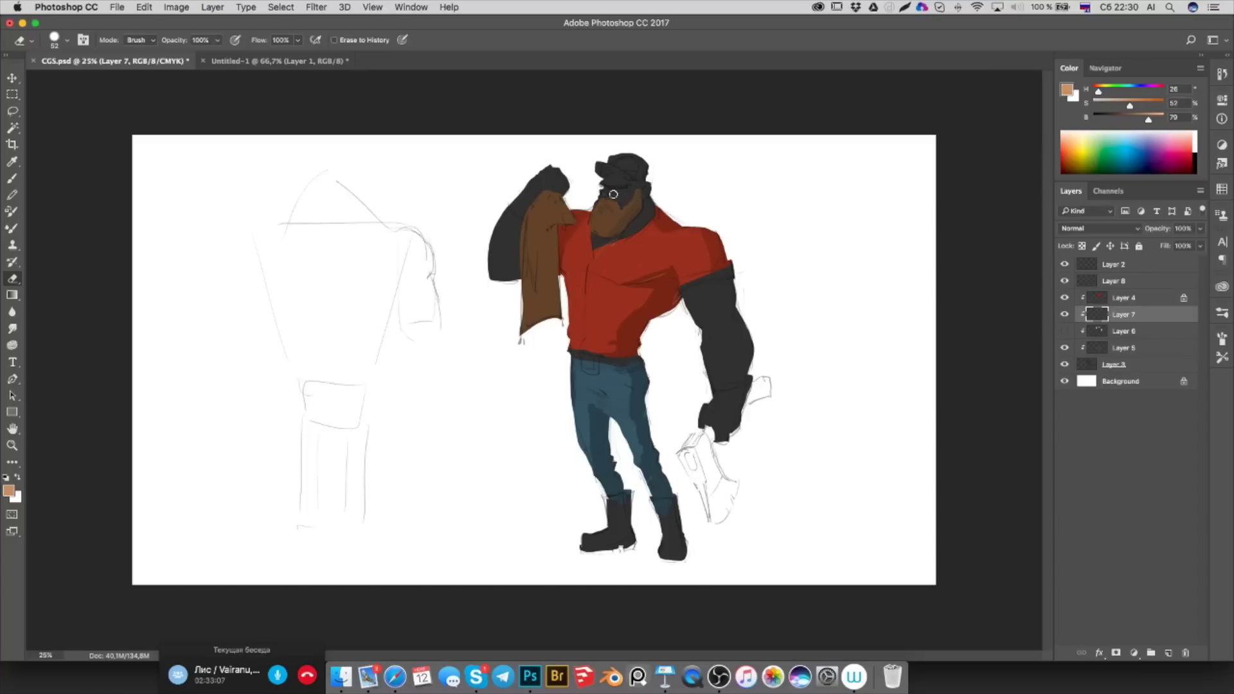
{"action": "left_click", "coordinate": [1065, 332]}
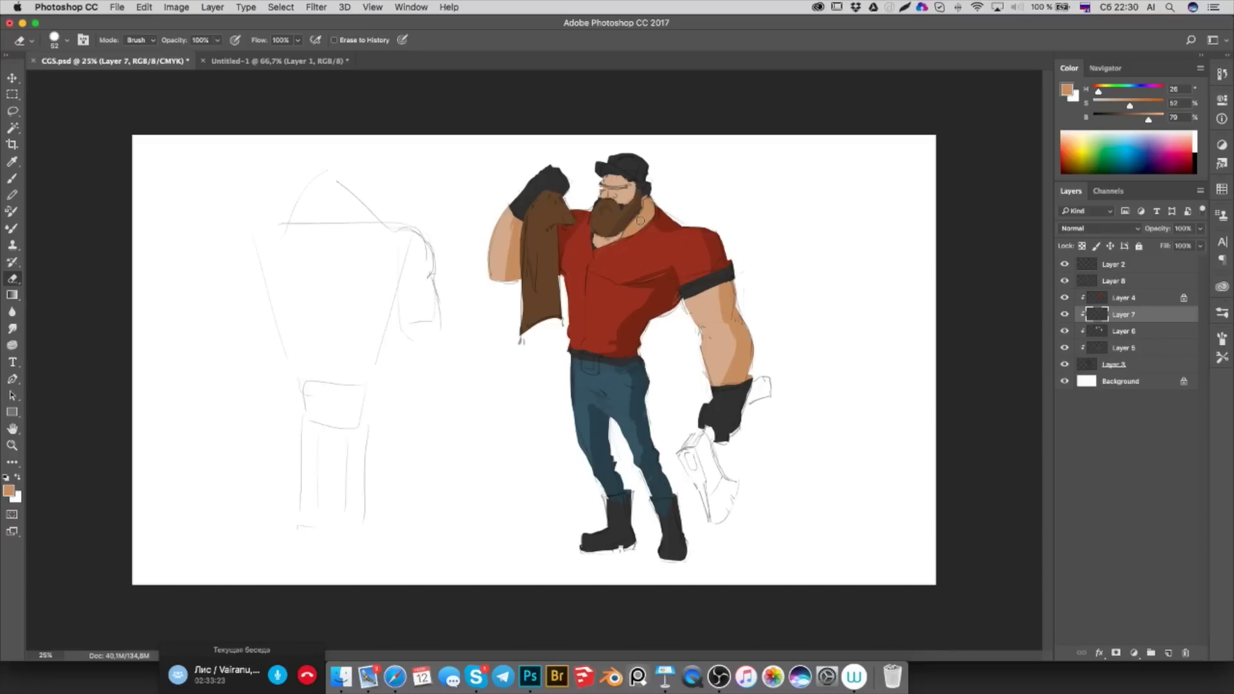
{"action": "right_click", "coordinate": [1065, 316]}
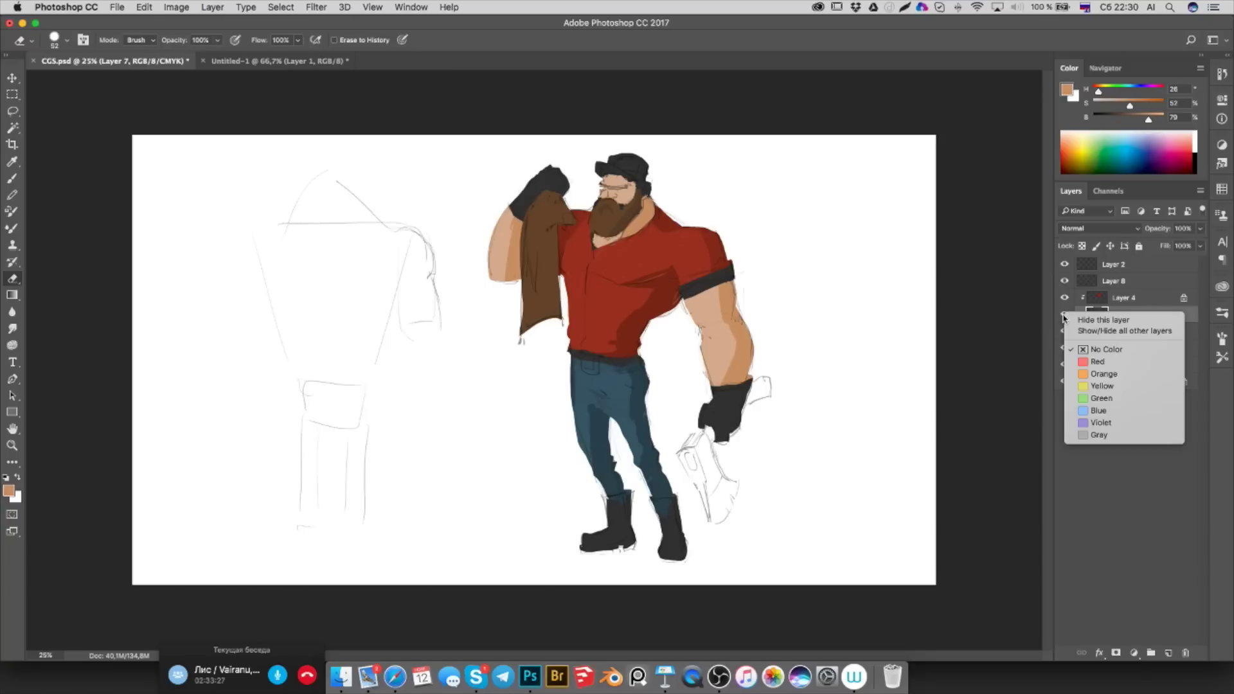
{"action": "right_click", "coordinate": [999, 320]}
{"action": "key", "text": "Escape"}
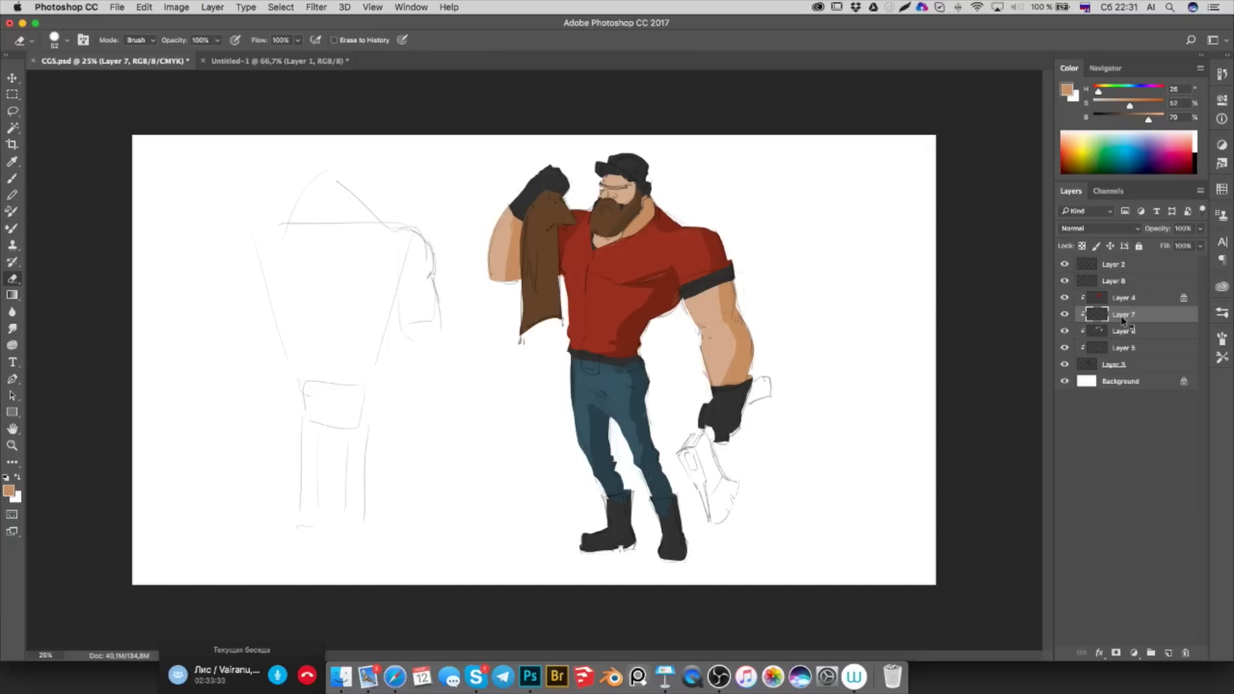
{"action": "left_click_drag", "start_coordinate": [1121, 320], "coordinate": [1136, 324]}
{"action": "left_click", "coordinate": [12, 94]}
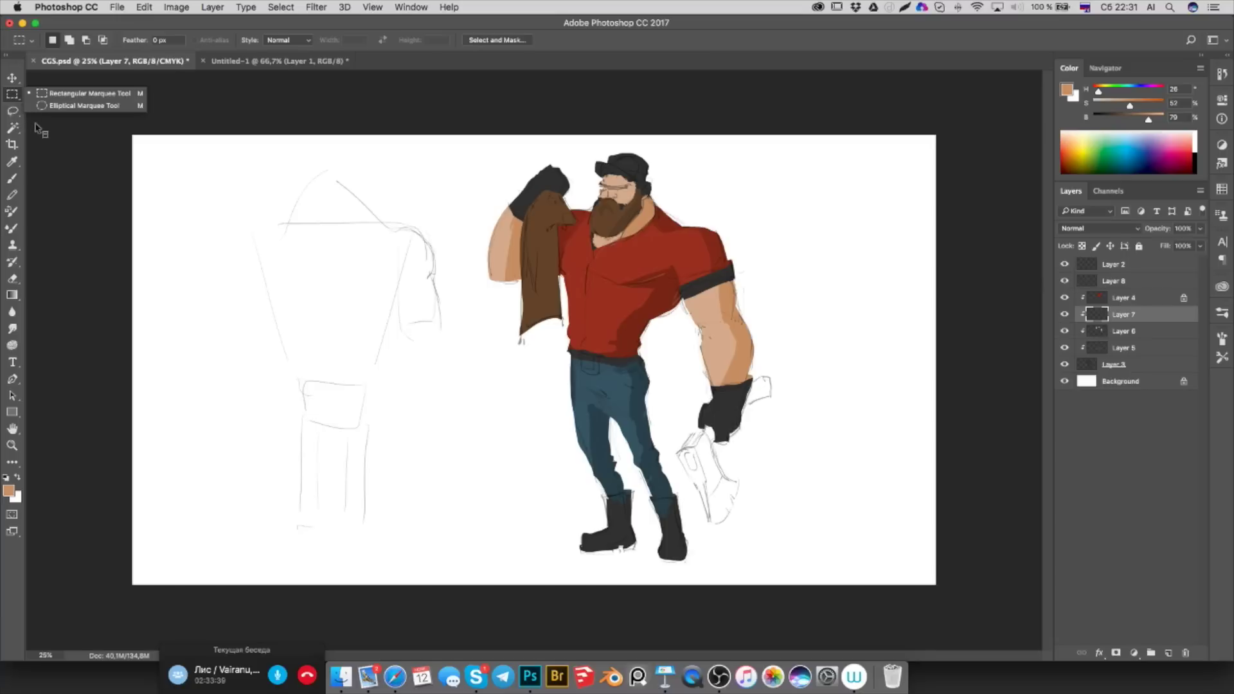
Sample the face skin colour and toggle Layers 7 and 6 to compare colouring
{"action": "left_click", "coordinate": [83, 170]}
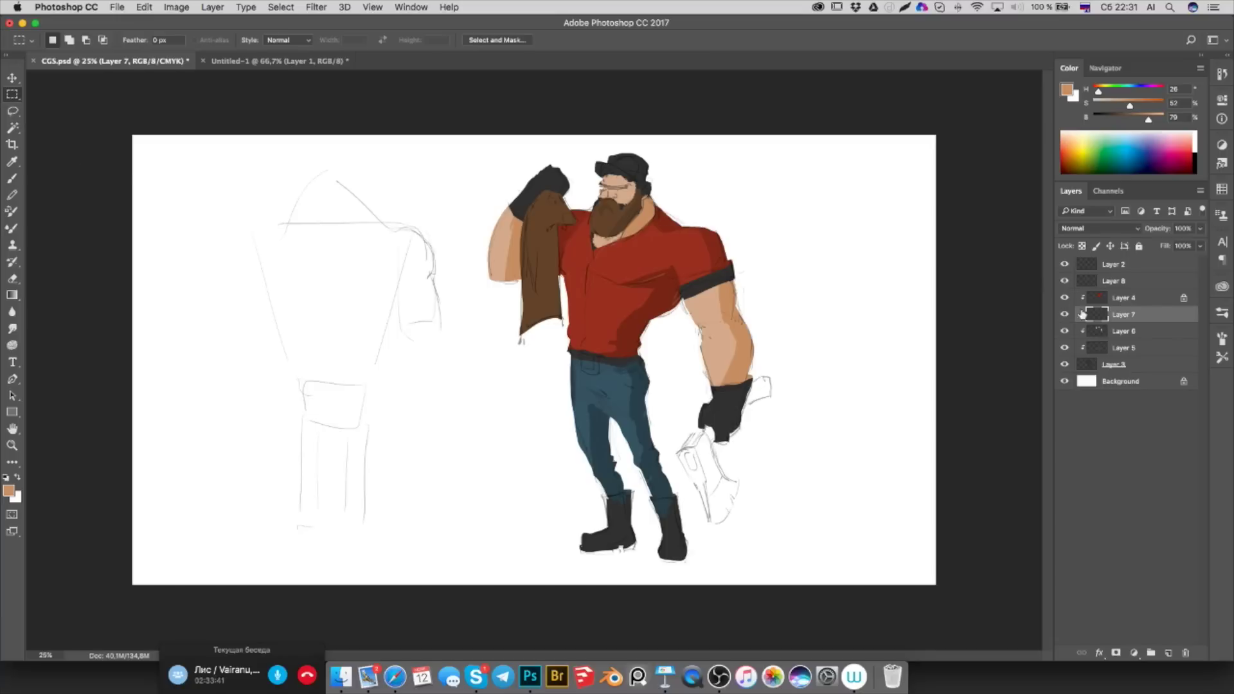
{"action": "left_click", "coordinate": [1101, 333]}
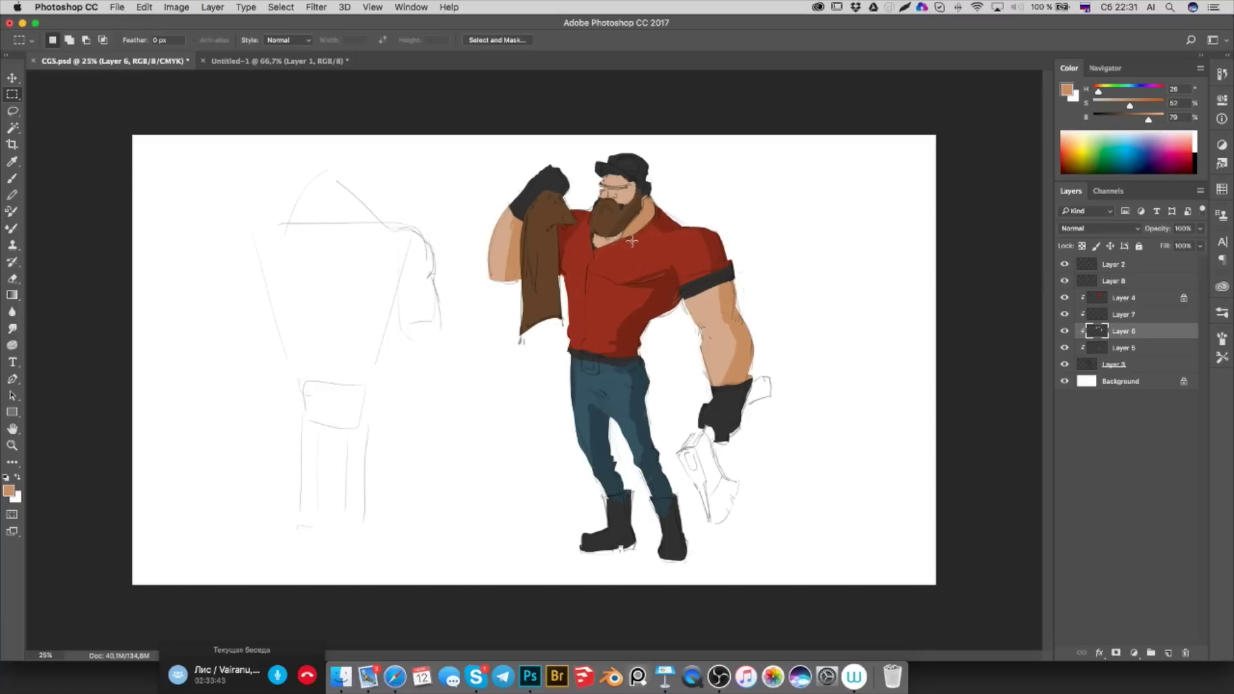
{"action": "key", "text": "b"}
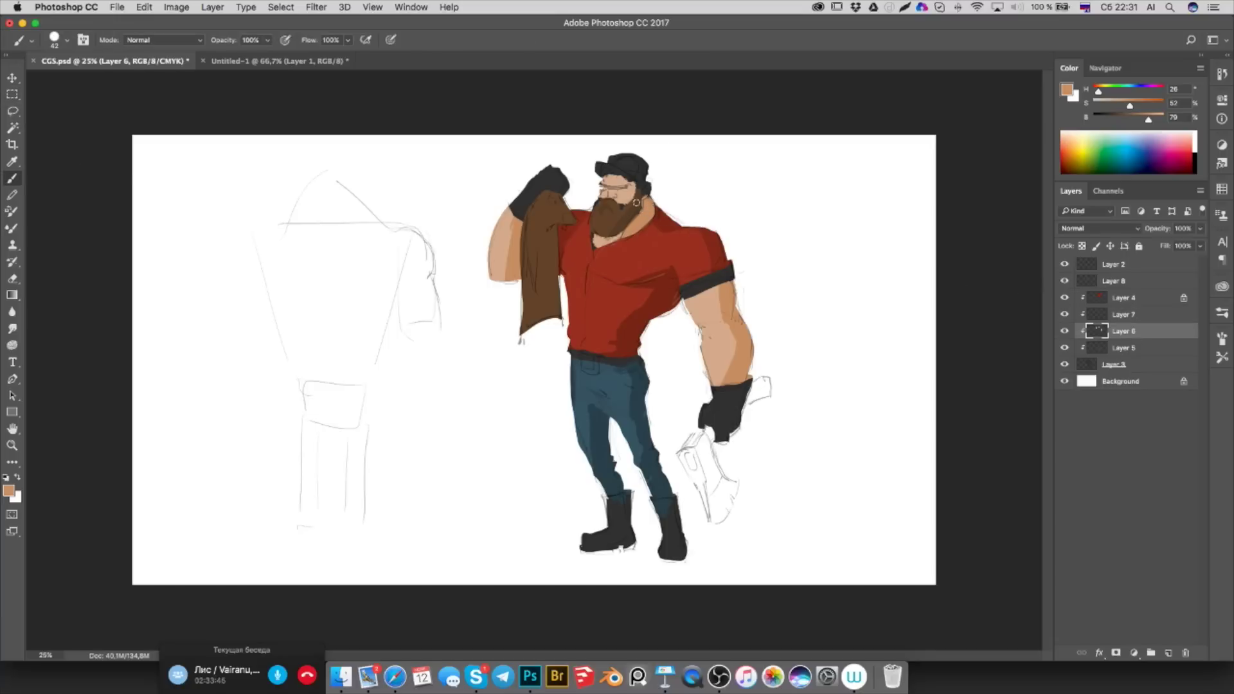
{"action": "left_click", "coordinate": [626, 193], "text": "alt"}
{"action": "key", "text": "alt+bracketright"}
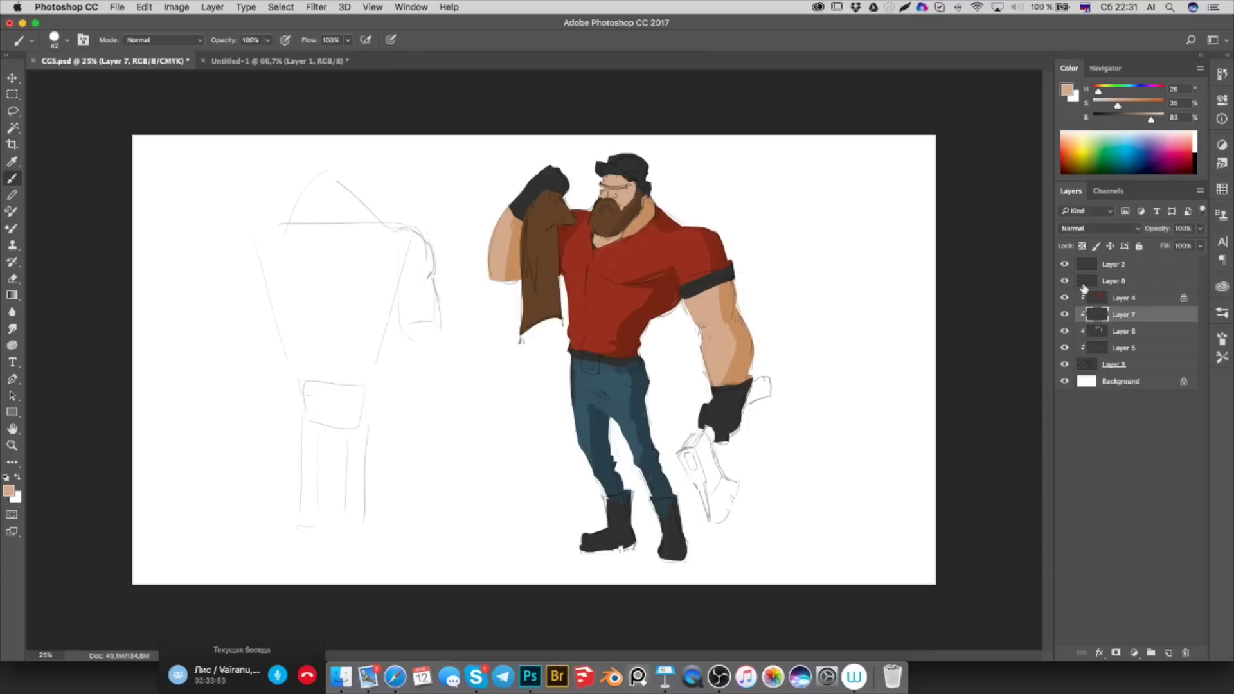
{"action": "left_click", "coordinate": [1065, 314]}
{"action": "left_click", "coordinate": [1065, 314]}
{"action": "left_click", "coordinate": [1064, 331]}
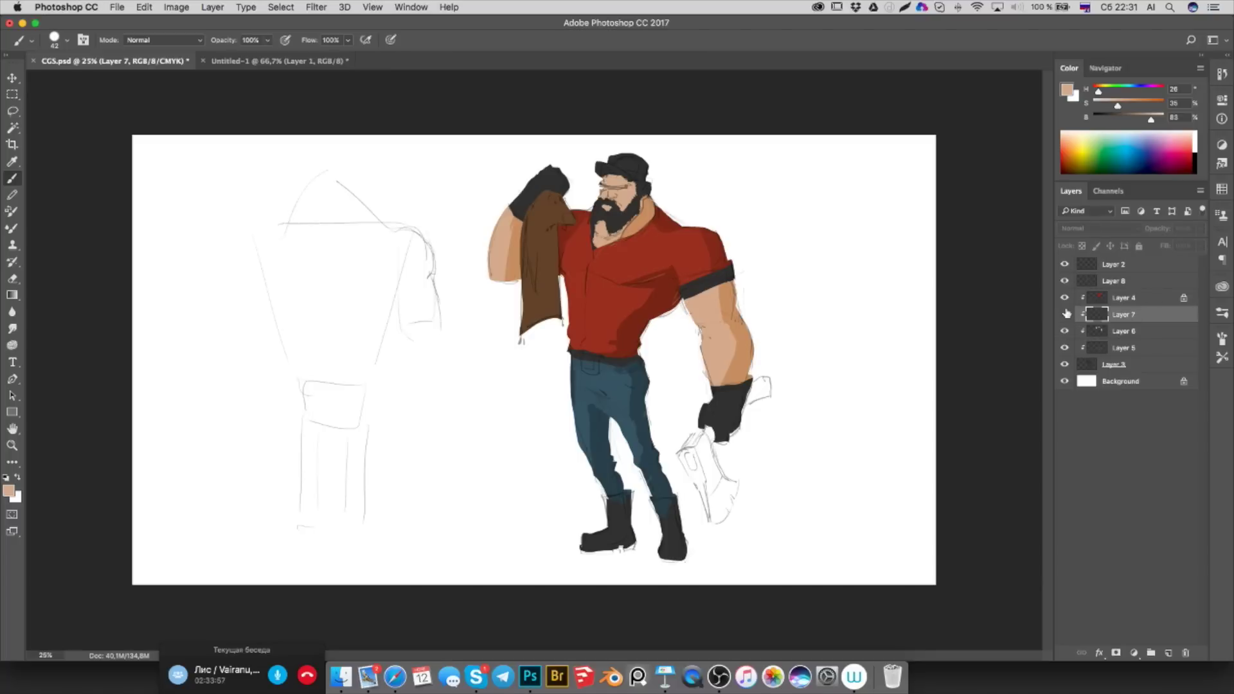
{"action": "left_click", "coordinate": [1065, 314]}
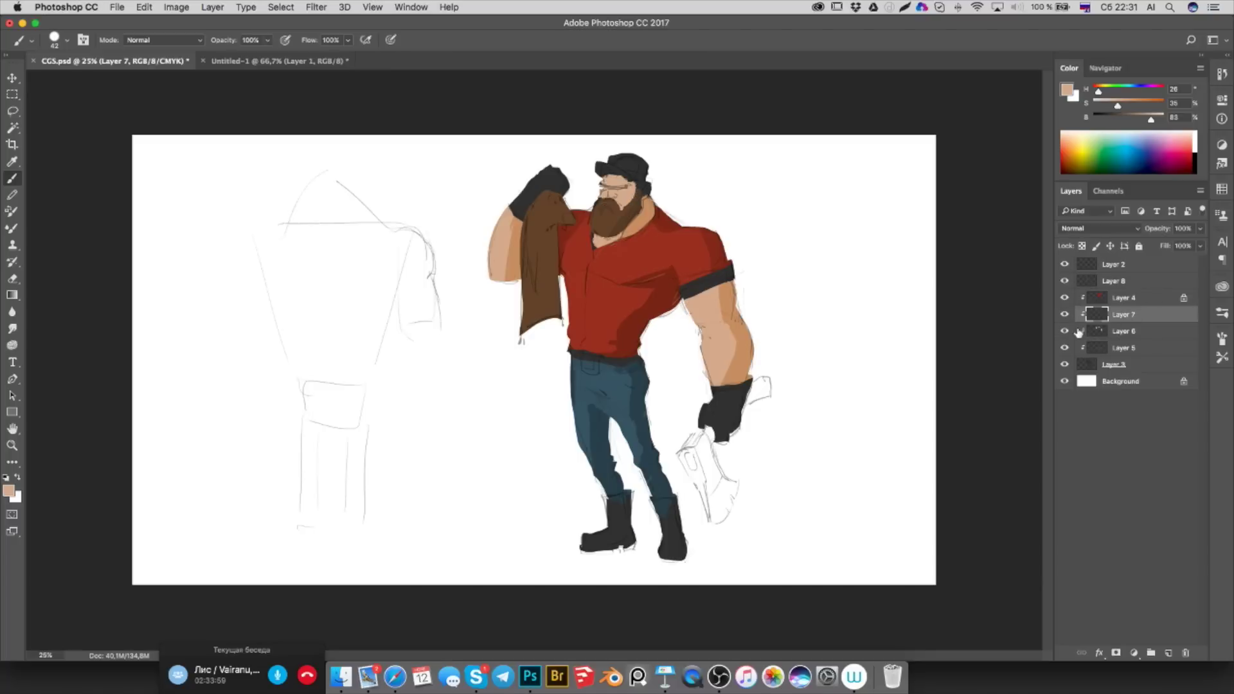
{"action": "left_click", "coordinate": [1117, 333]}
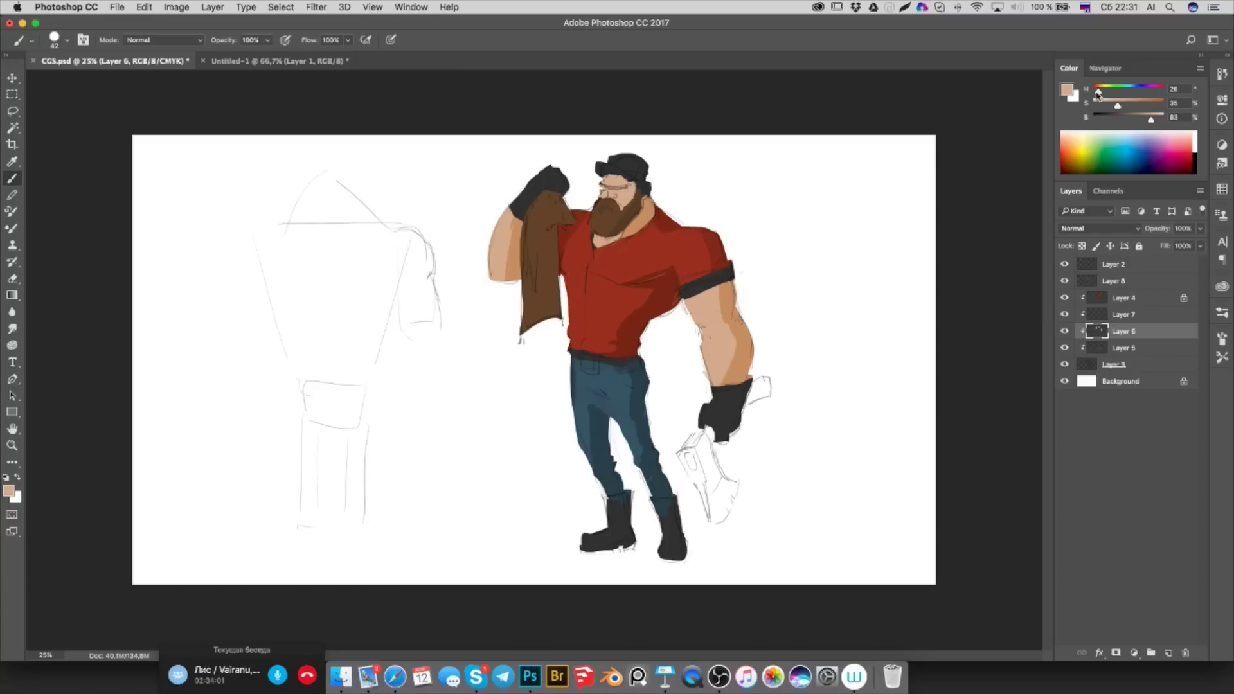
Raise saturation to 46, lock Layer 6's transparency, and pick a soft brush at about 80 px
{"action": "left_click_drag", "start_coordinate": [1119, 106], "coordinate": [1126, 106]}
{"action": "left_click", "coordinate": [1082, 246]}
{"action": "right_click", "coordinate": [620, 194]}
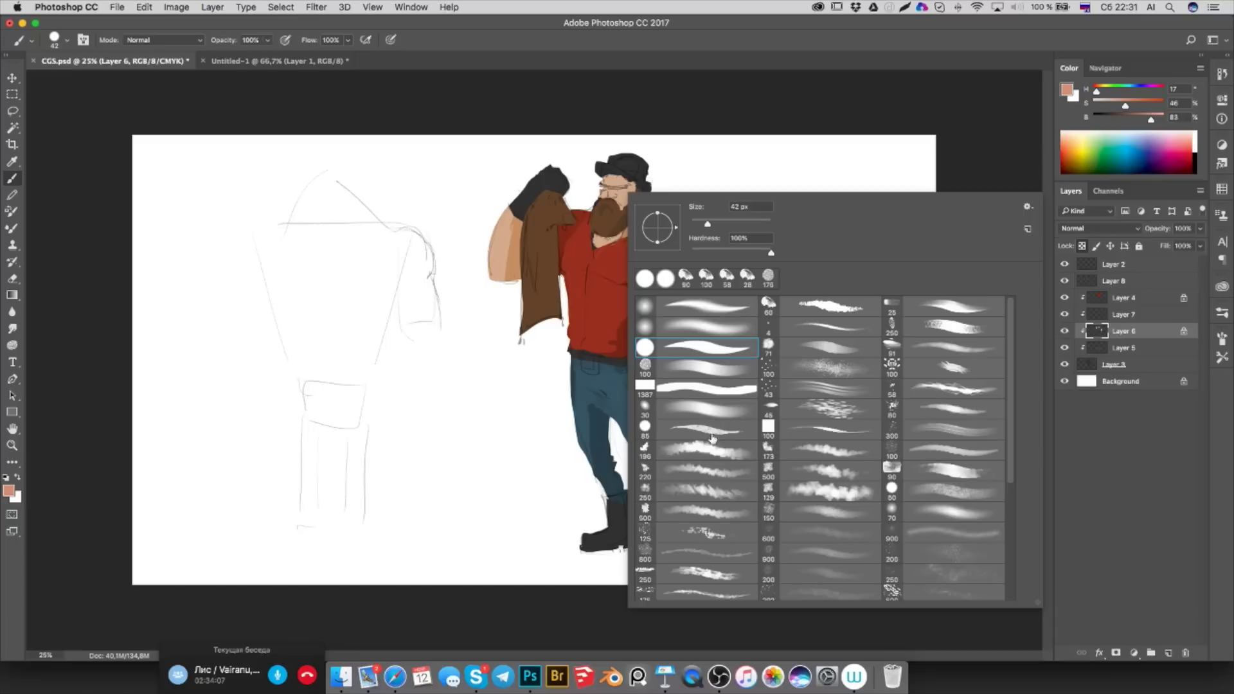
{"action": "scroll", "coordinate": [1010, 435], "scroll_direction": "down", "scroll_amount": 3}
{"action": "scroll", "coordinate": [1008, 427], "scroll_direction": "up", "scroll_amount": 3}
{"action": "scroll", "coordinate": [1010, 329], "scroll_direction": "down", "scroll_amount": 1}
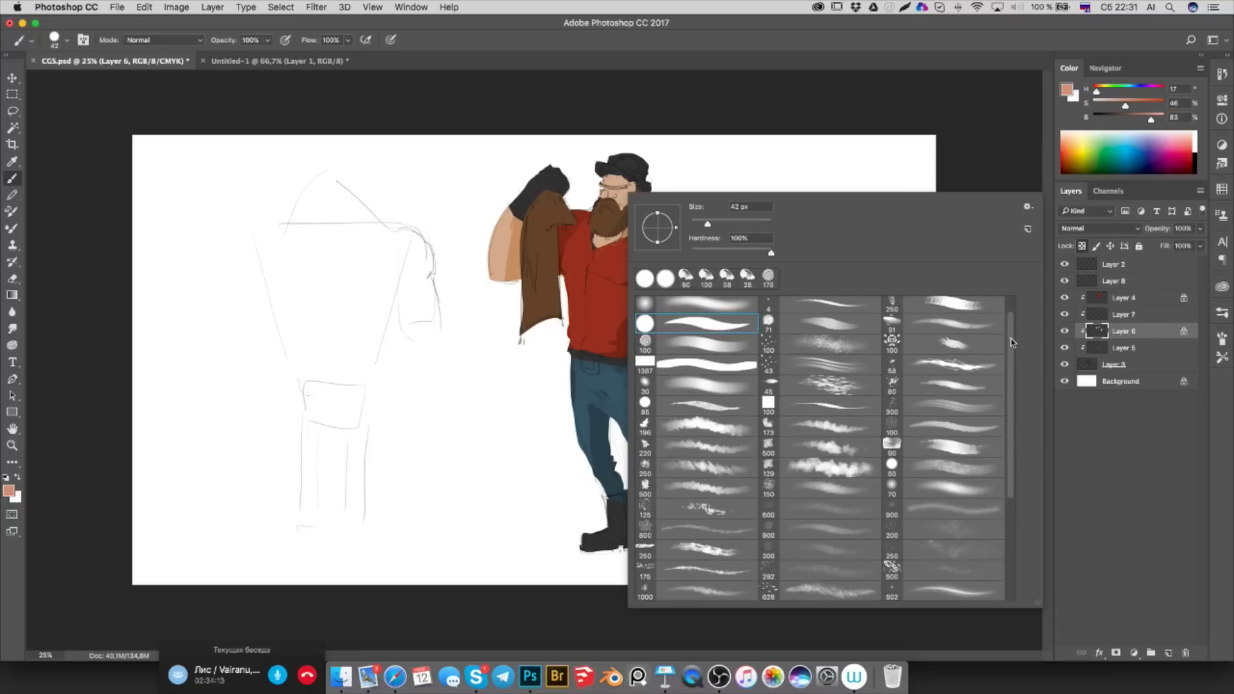
{"action": "scroll", "coordinate": [1012, 328], "scroll_direction": "up", "scroll_amount": 1}
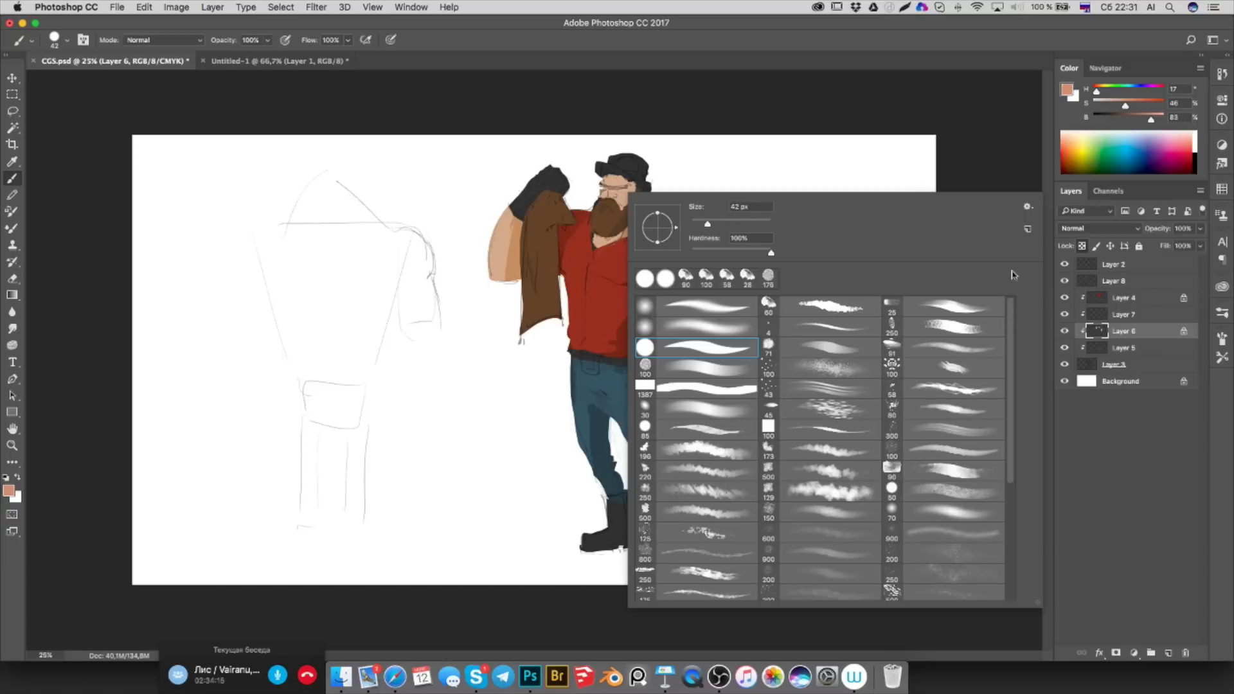
{"action": "left_click", "coordinate": [686, 278]}
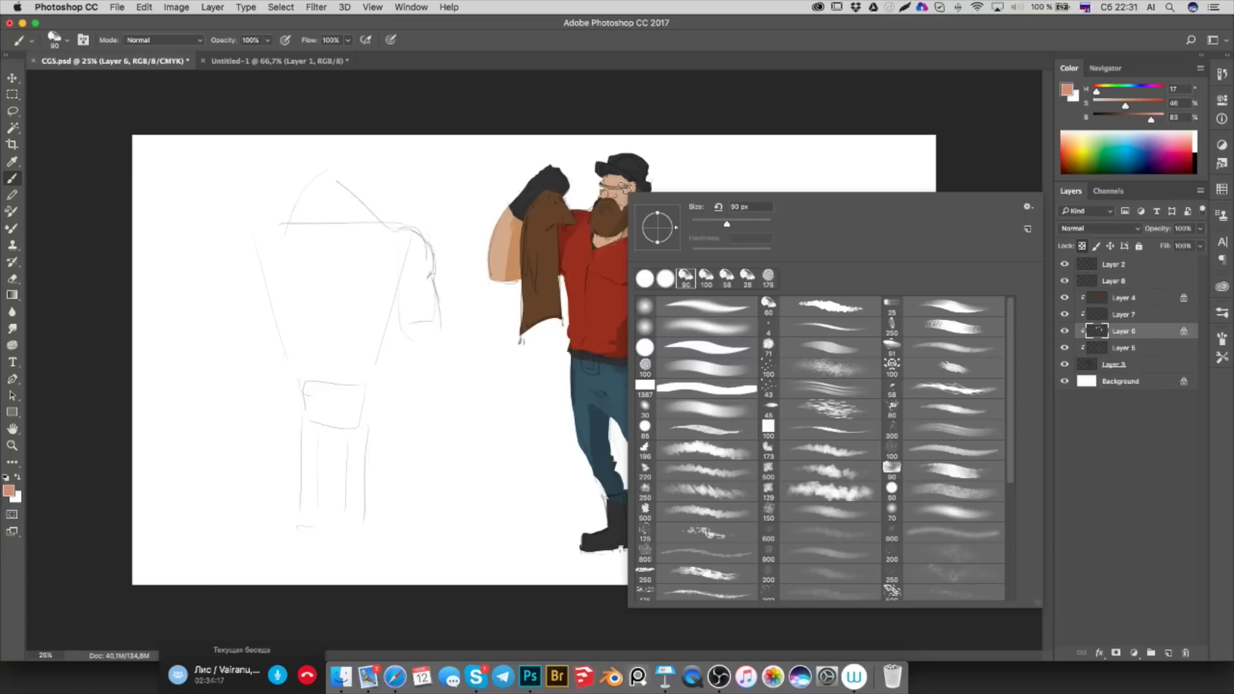
{"action": "left_click_drag", "start_coordinate": [727, 223], "coordinate": [720, 223]}
{"action": "left_click", "coordinate": [611, 190]}
Dab a pink blush on the cheek and resample a lighter skin tone
{"action": "left_click", "coordinate": [619, 193]}
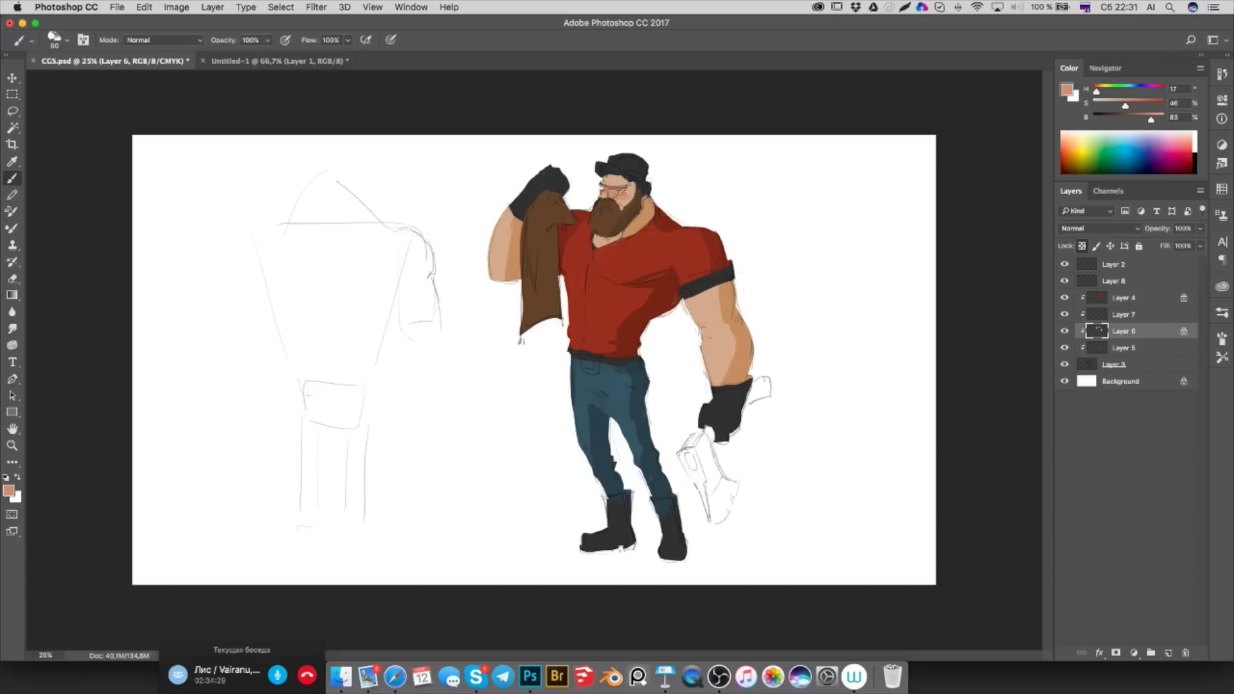
{"action": "left_click", "coordinate": [631, 191], "text": "alt"}
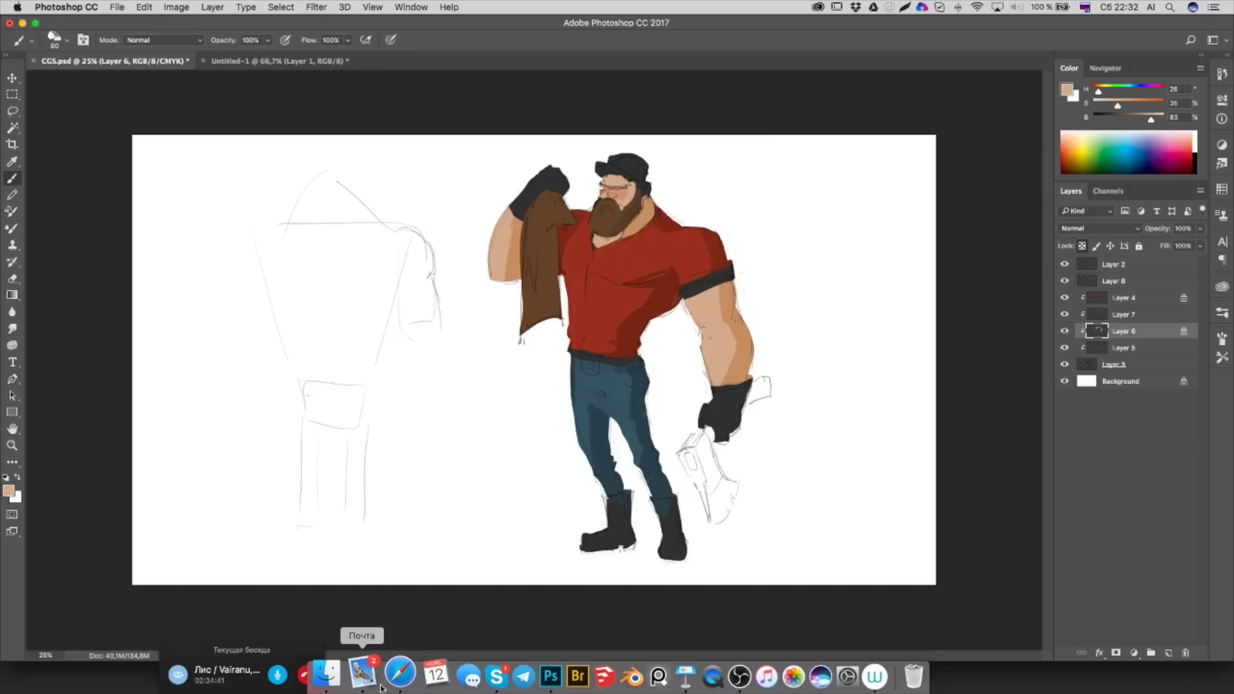
{"action": "left_click", "coordinate": [339, 681]}
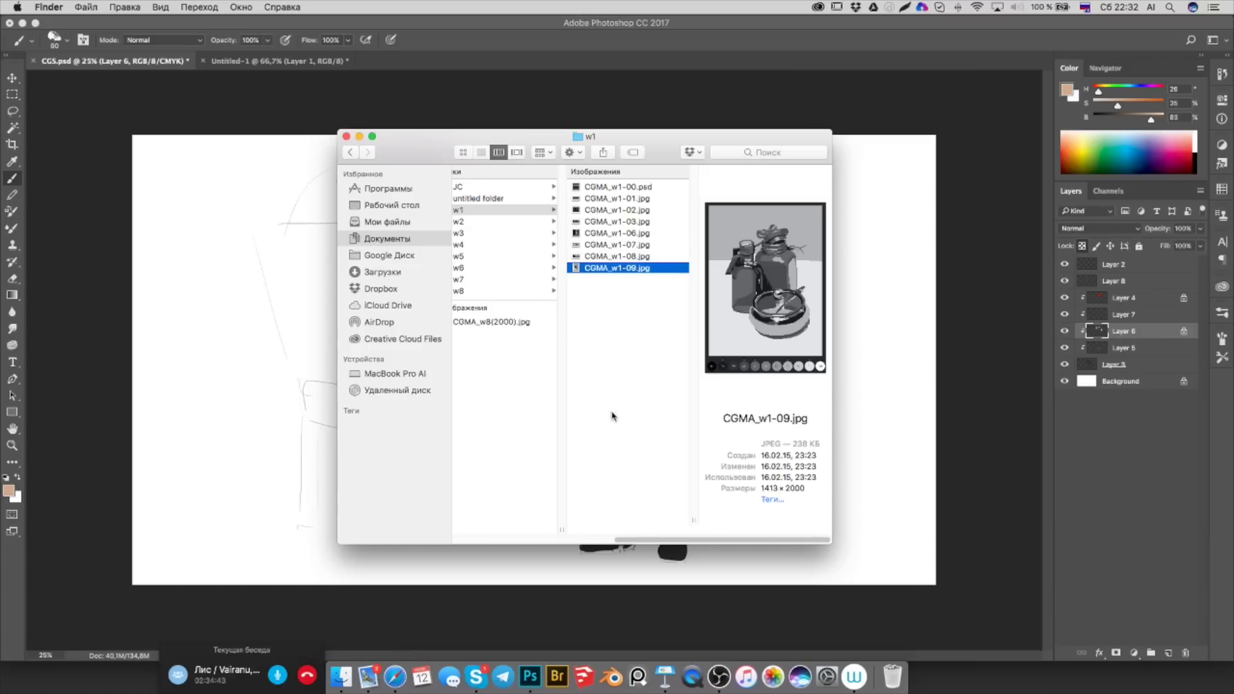
Scroll Finder's column view and select the Work folder on its own
{"action": "left_click_drag", "start_coordinate": [651, 545], "coordinate": [563, 543]}
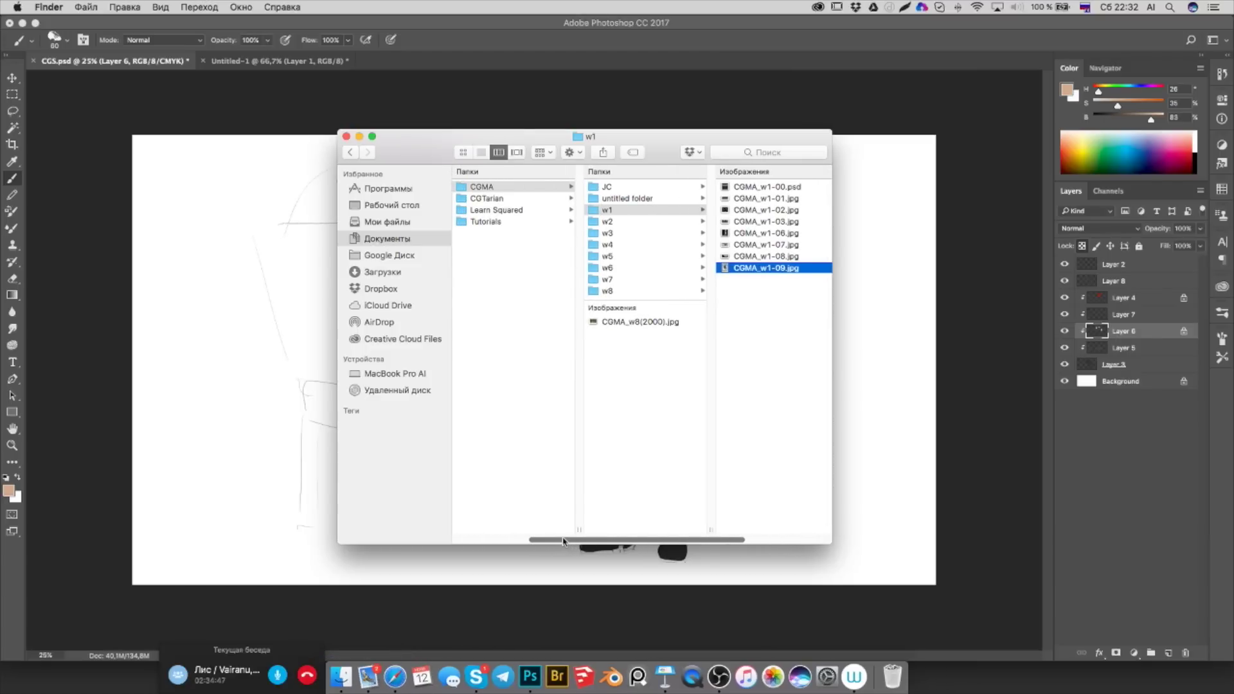
{"action": "left_click_drag", "start_coordinate": [563, 542], "coordinate": [566, 538]}
{"action": "scroll", "coordinate": [546, 527], "scroll_direction": "left", "scroll_amount": 5}
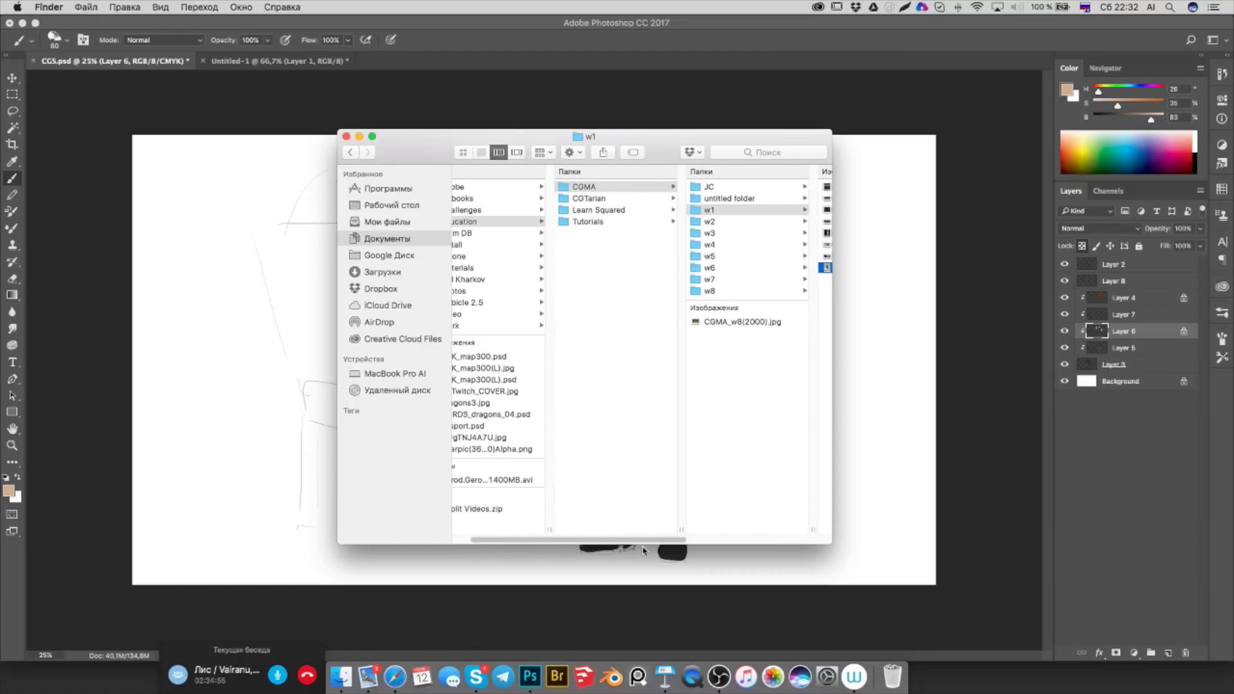
{"action": "left_click_drag", "start_coordinate": [637, 543], "coordinate": [621, 543]}
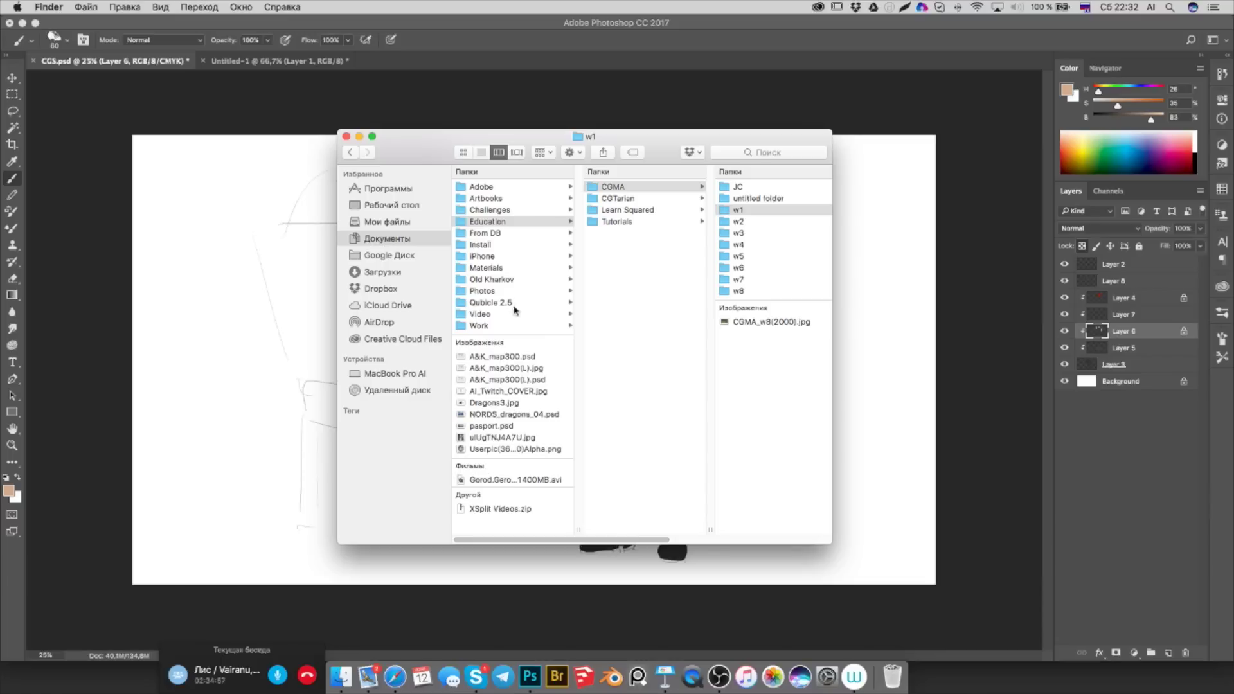
{"action": "left_click", "coordinate": [503, 326], "text": "super"}
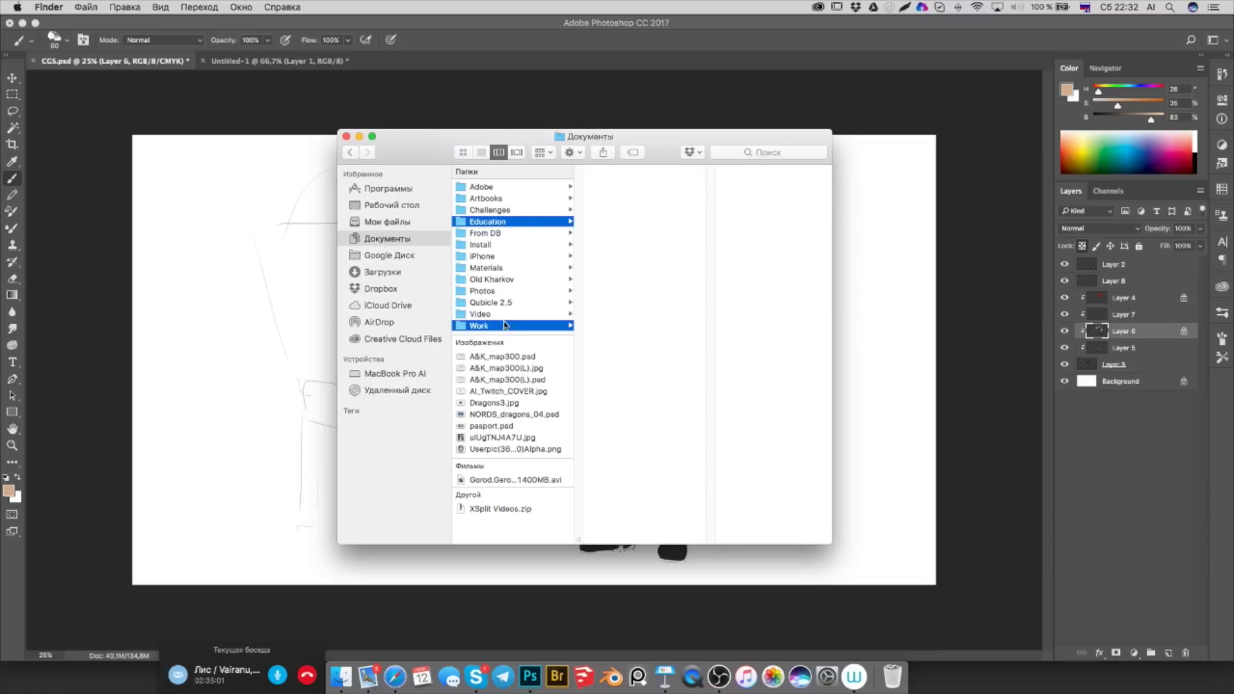
{"action": "left_click", "coordinate": [486, 326], "text": "super"}
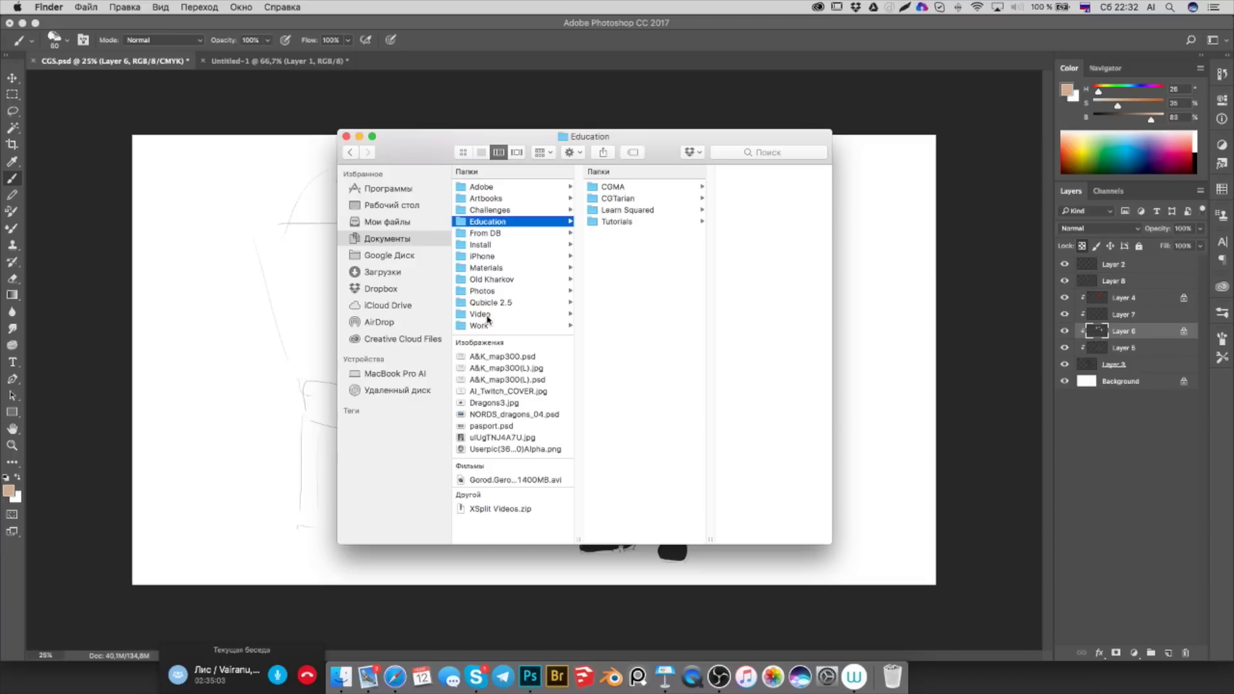
{"action": "left_click", "coordinate": [492, 327], "text": "super"}
{"action": "left_click", "coordinate": [495, 234], "text": "super"}
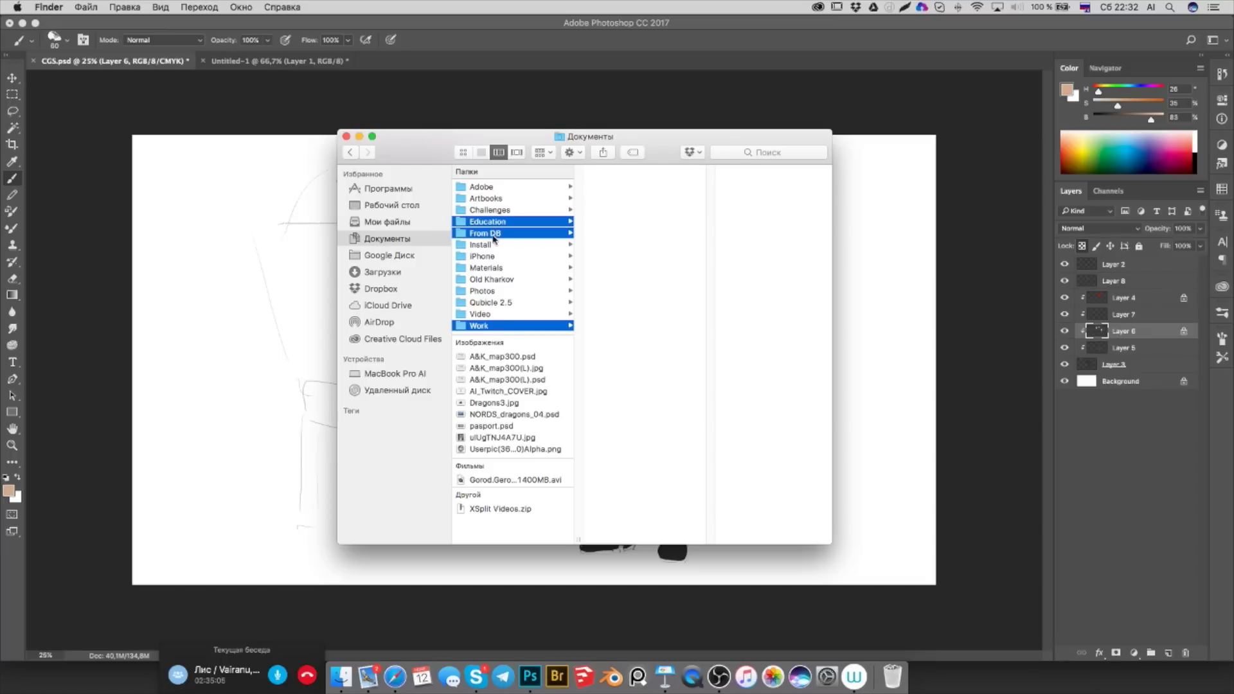
{"action": "left_click", "coordinate": [493, 243]}
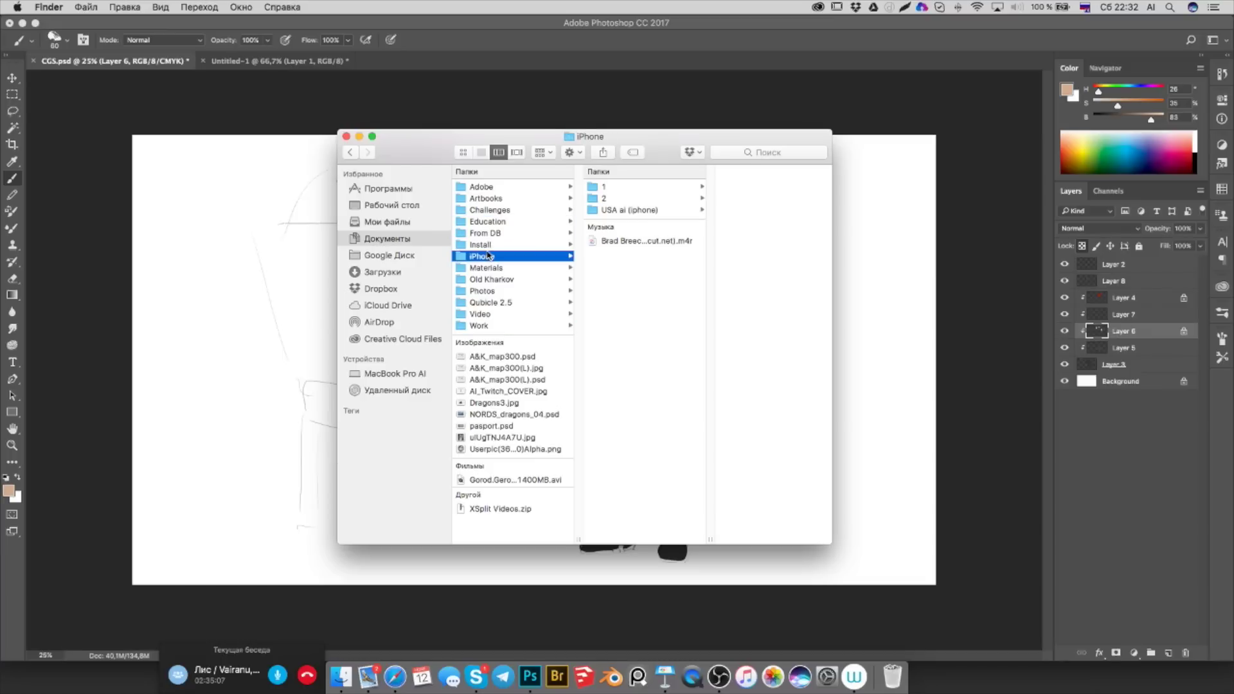
{"action": "left_click", "coordinate": [499, 329]}
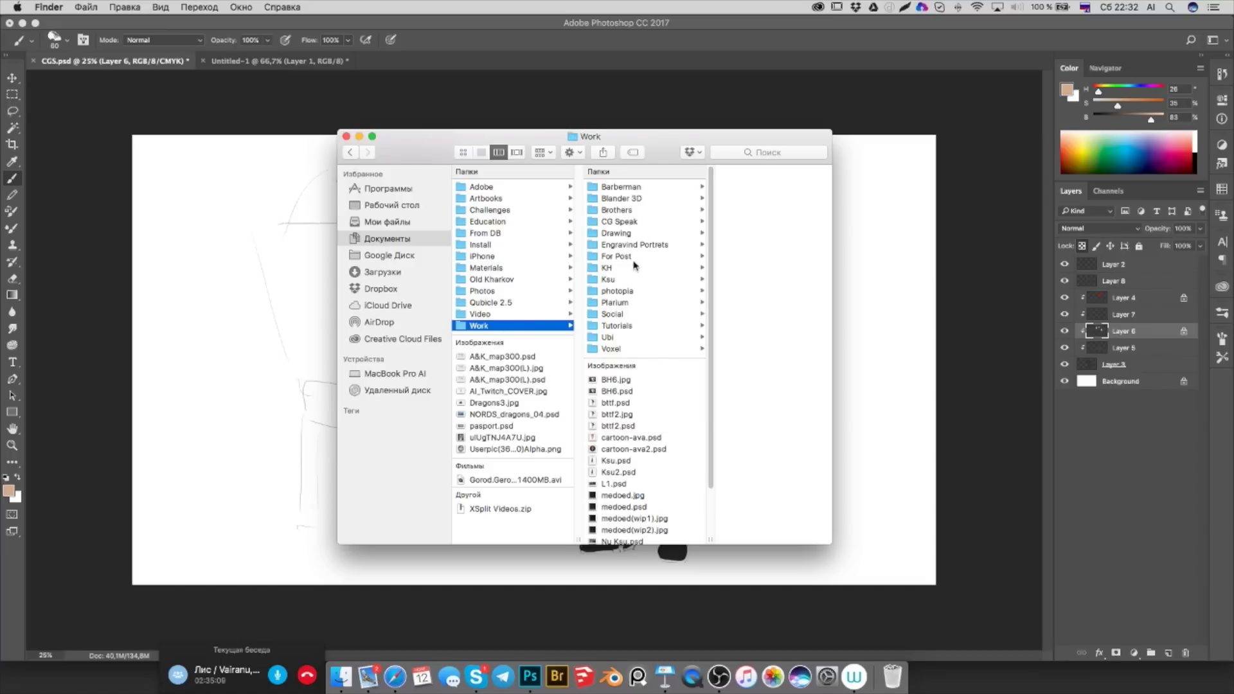
Open the Barberman folder and preview Barberman.jpg in Quick Look
{"action": "left_click", "coordinate": [640, 187]}
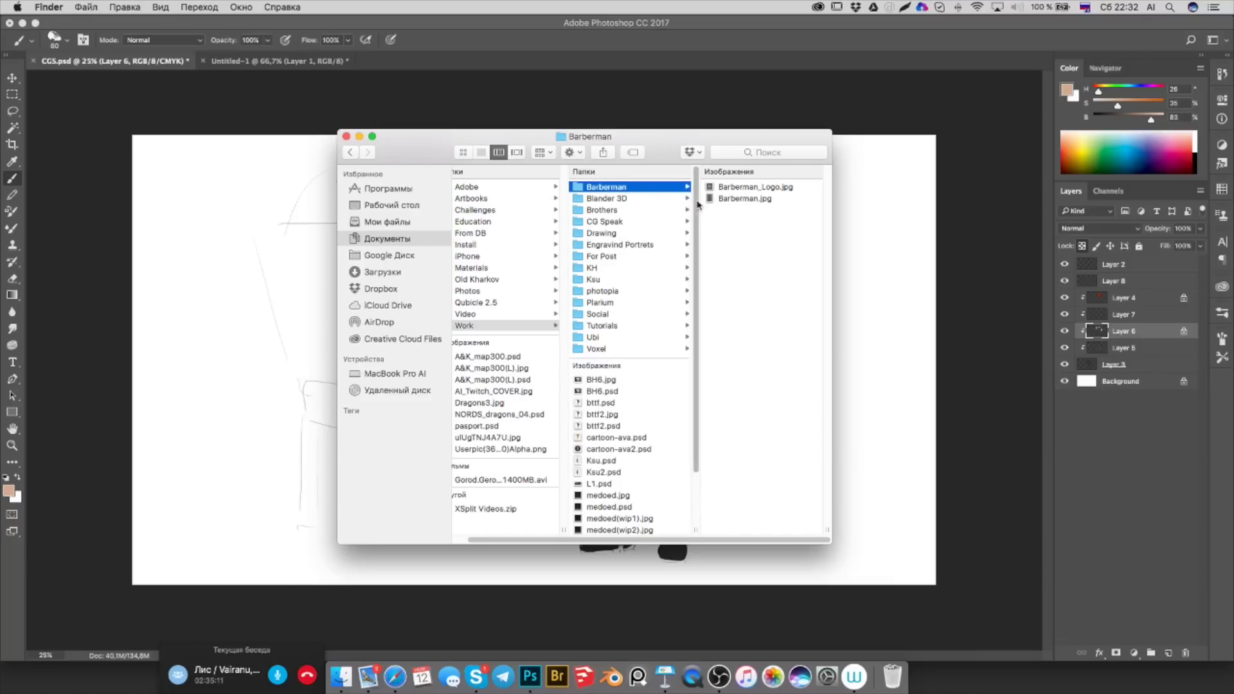
{"action": "left_click", "coordinate": [742, 199]}
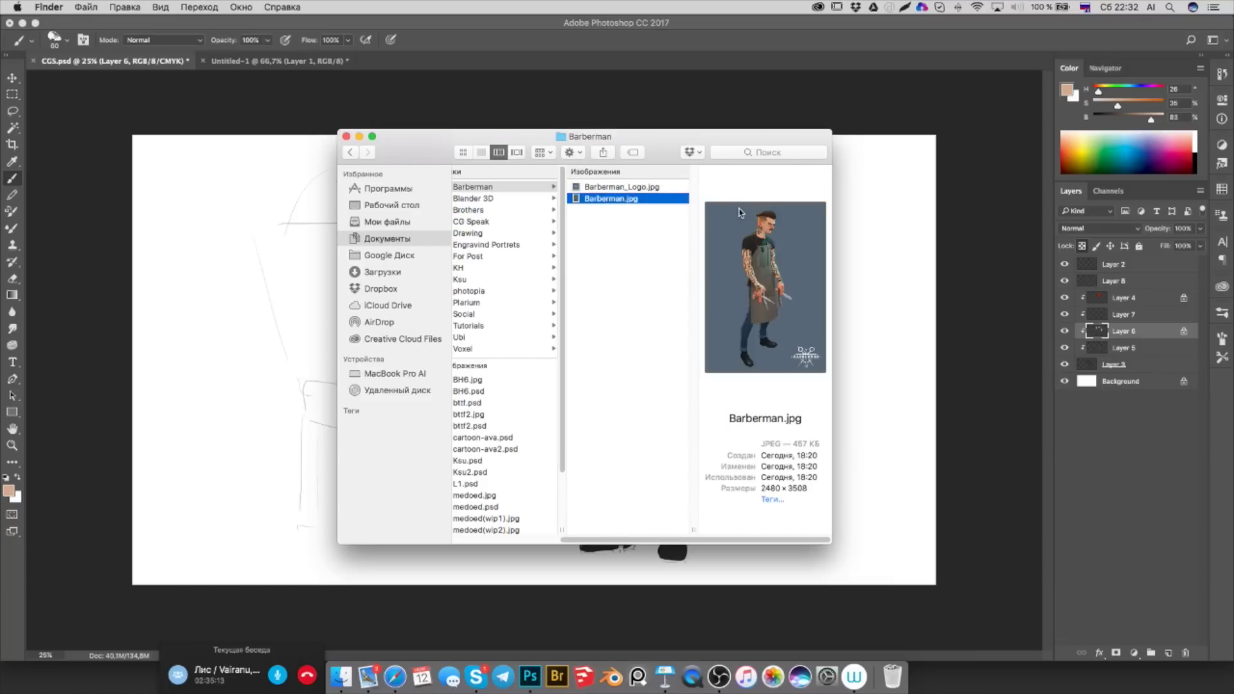
{"action": "key", "text": "space"}
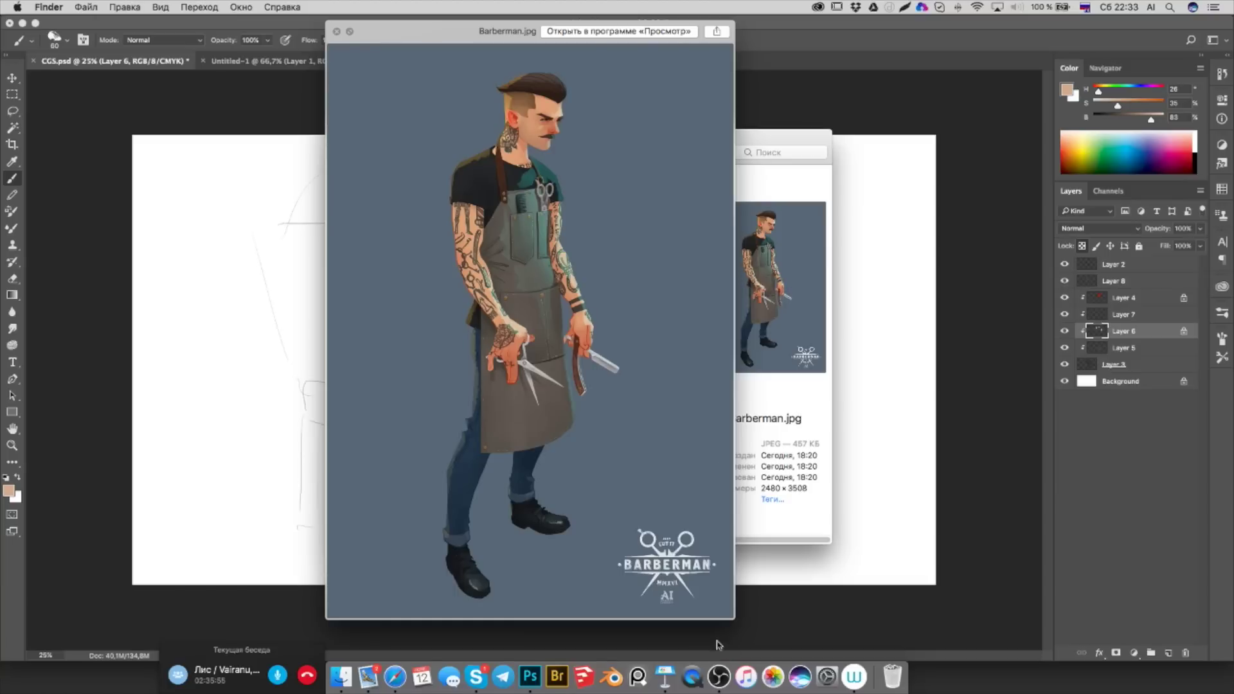
{"action": "left_click_drag", "start_coordinate": [735, 621], "coordinate": [739, 625]}
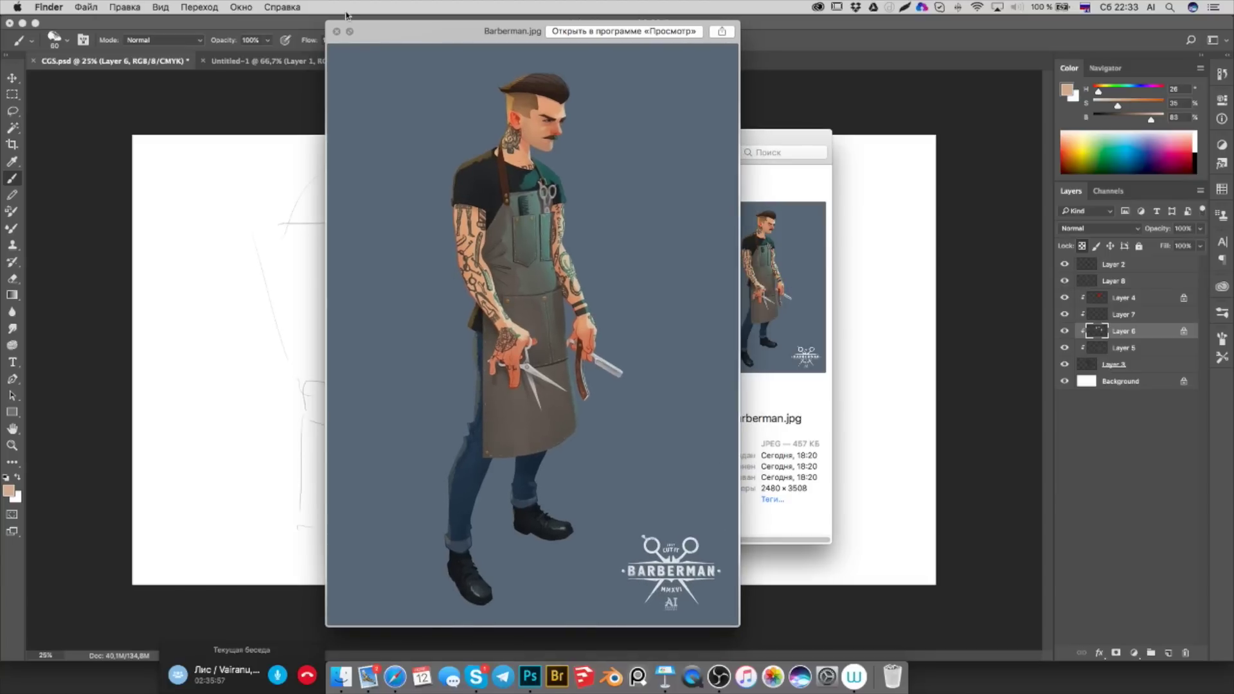
{"action": "left_click", "coordinate": [336, 32]}
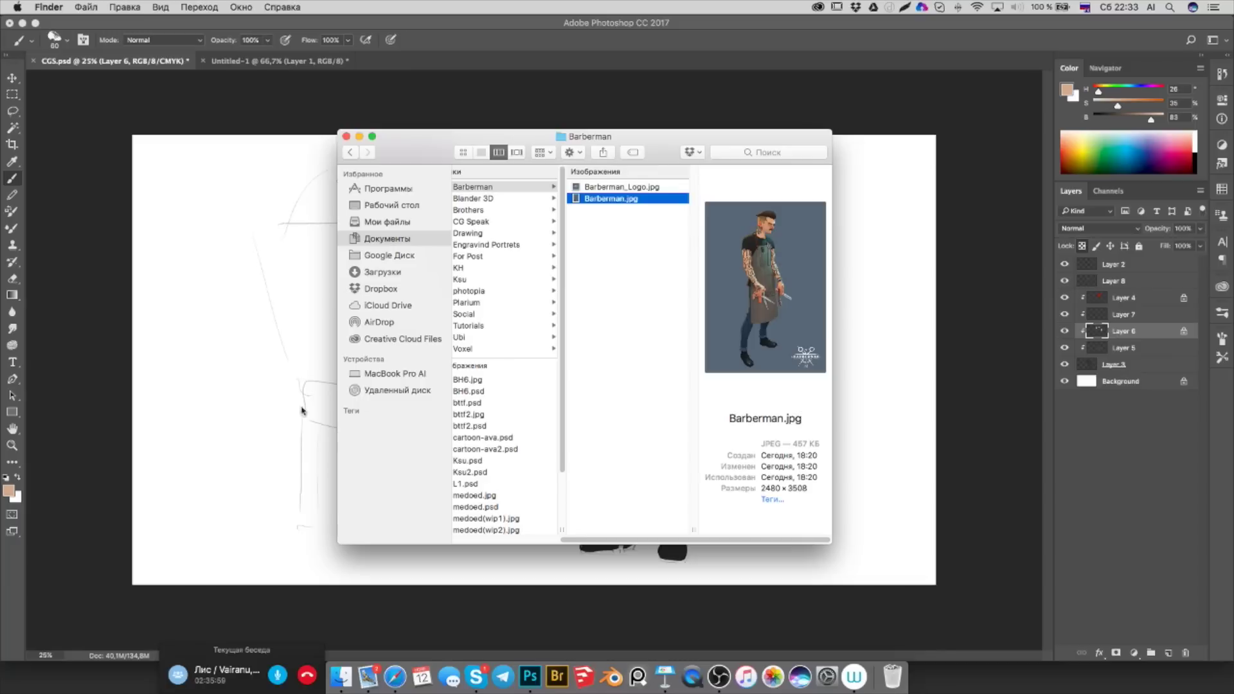
Back in Photoshop, clip Layer 7 to the skin layer below it
{"action": "left_click", "coordinate": [264, 461]}
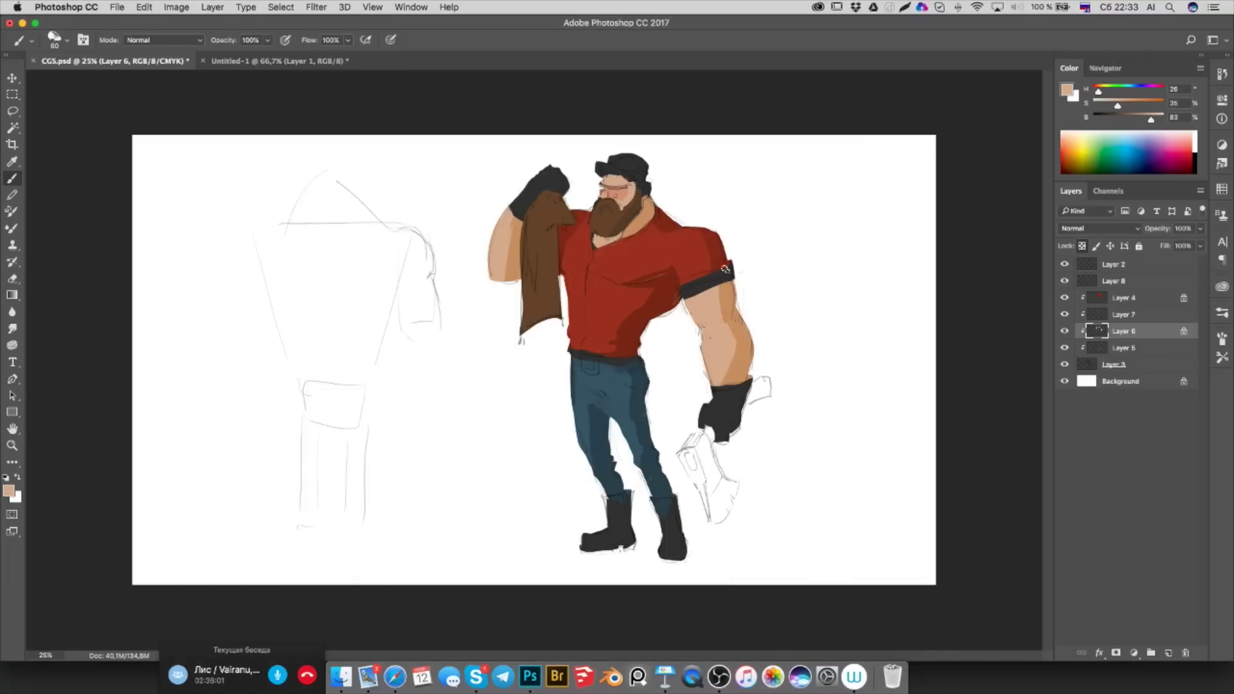
{"action": "left_click", "coordinate": [1082, 322], "text": "alt"}
{"action": "left_click", "coordinate": [1065, 333]}
Add new Layer 9 above Layer 5 and sample a dark jeans blue
{"action": "left_click", "coordinate": [1118, 347]}
{"action": "left_click", "coordinate": [1171, 652]}
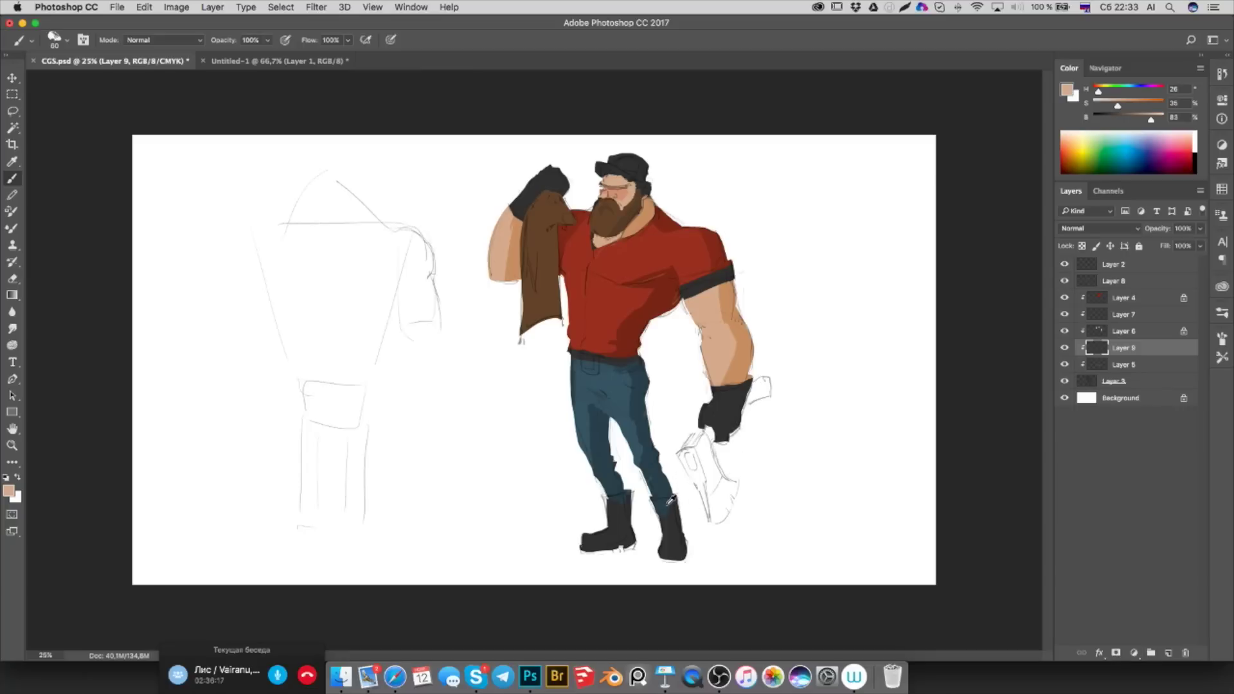
{"action": "left_click", "coordinate": [623, 497], "text": "alt"}
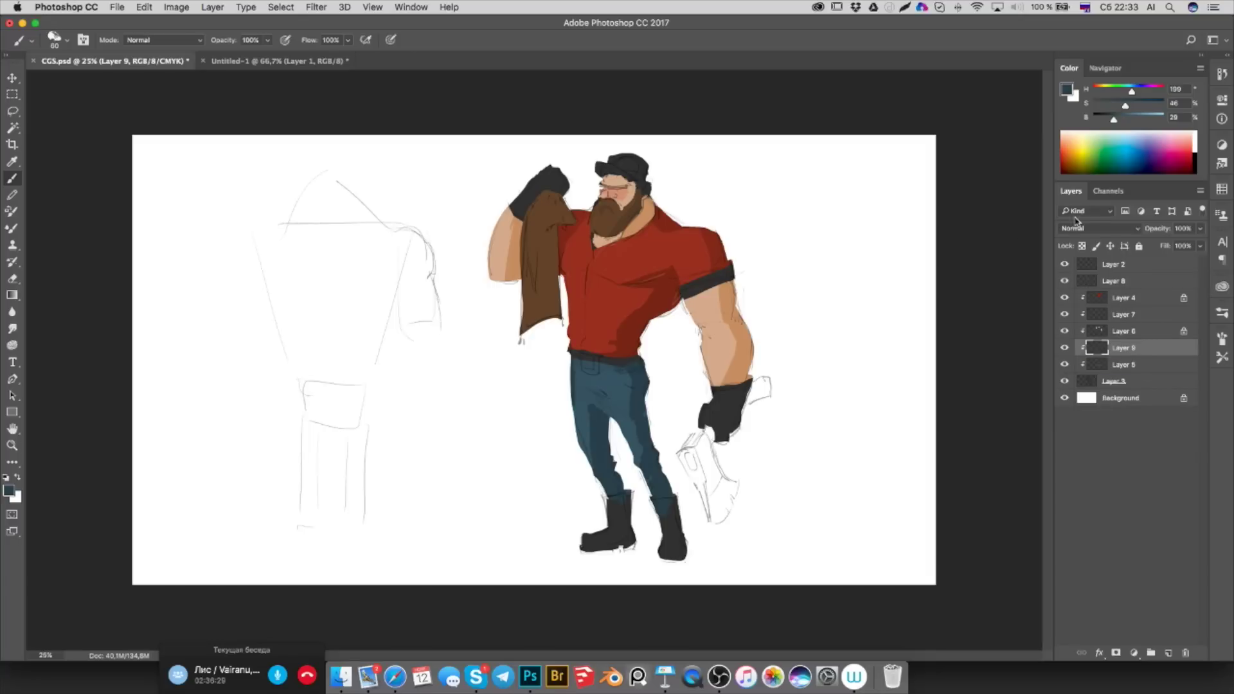
{"action": "right_click", "coordinate": [625, 442]}
Choose a hard round brush and paint blue over the left boot
{"action": "left_click", "coordinate": [671, 331]}
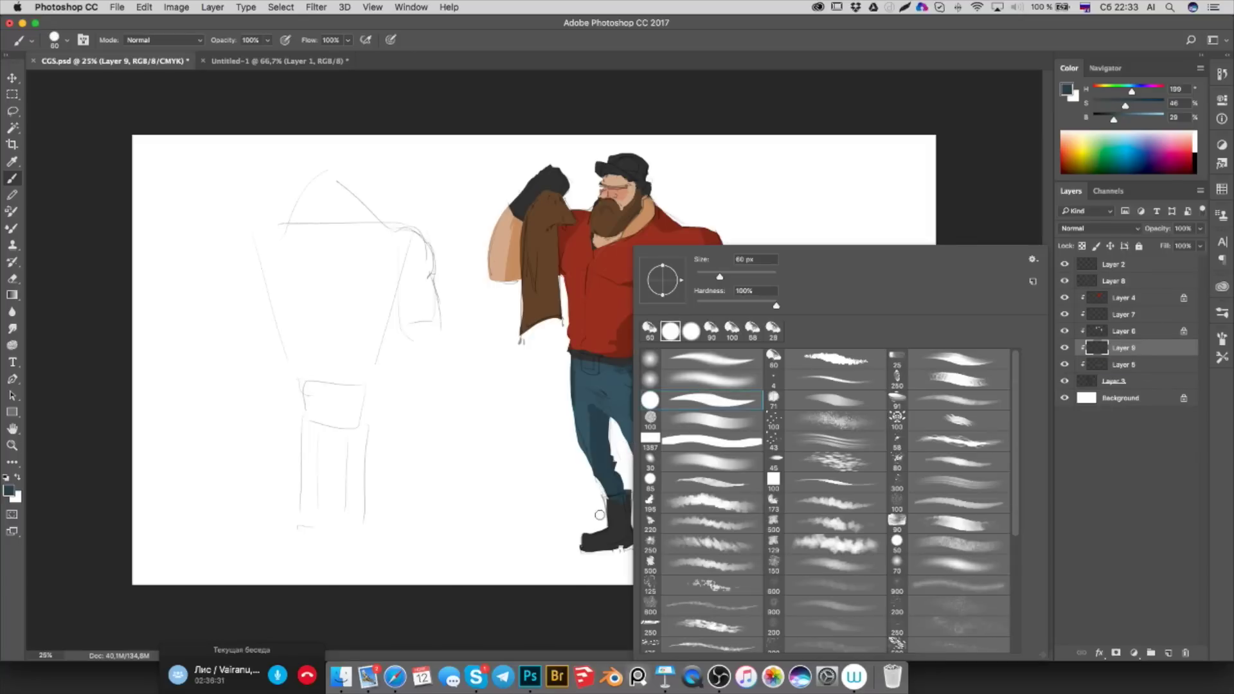
{"action": "left_click", "coordinate": [611, 500]}
{"action": "left_click_drag", "start_coordinate": [622, 501], "coordinate": [612, 543]}
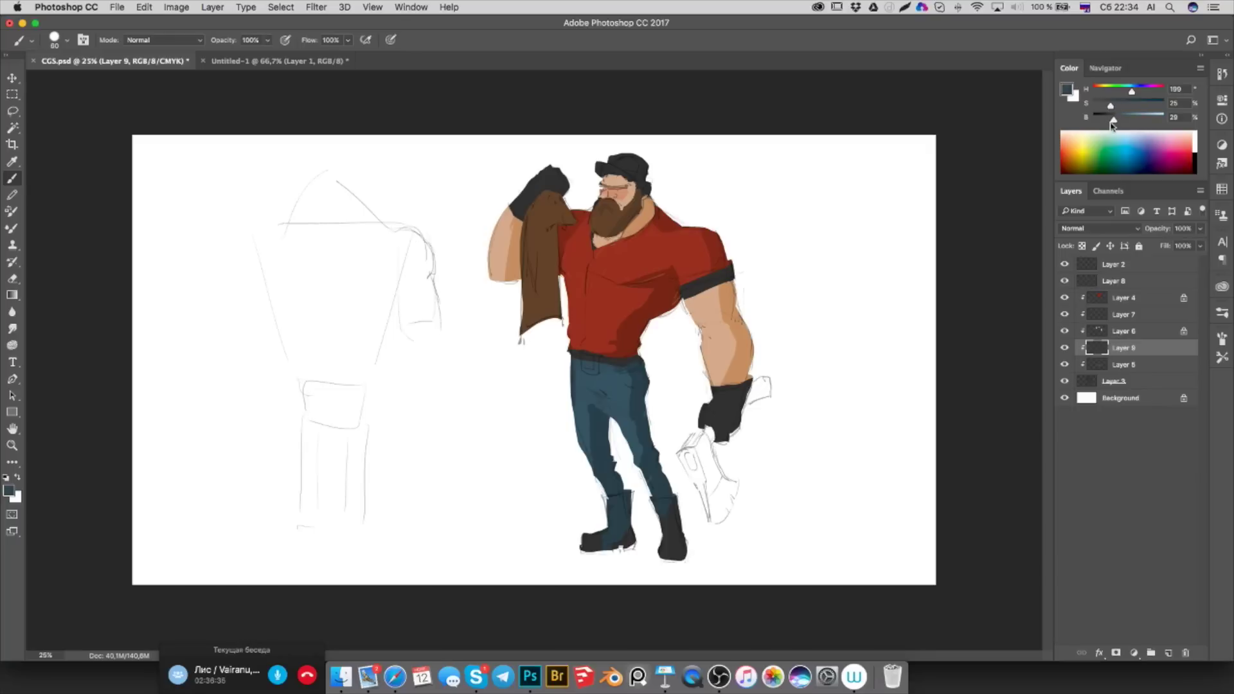
Mix a brown with the HSB sliders and paint both boots with it
{"action": "left_click_drag", "start_coordinate": [1113, 122], "coordinate": [1123, 118]}
{"action": "left_click_drag", "start_coordinate": [1125, 123], "coordinate": [1132, 121]}
{"action": "left_click_drag", "start_coordinate": [1131, 94], "coordinate": [1099, 91]}
{"action": "left_click_drag", "start_coordinate": [1129, 121], "coordinate": [1114, 125]}
{"action": "mouse_move", "coordinate": [664, 505]}
{"action": "left_mouse_down"}
{"action": "mouse_move", "coordinate": [664, 558]}
{"action": "mouse_move", "coordinate": [660, 527]}
{"action": "mouse_move", "coordinate": [688, 523]}
{"action": "left_mouse_up"}
{"action": "left_click_drag", "start_coordinate": [616, 502], "coordinate": [630, 496]}
{"action": "left_click_drag", "start_coordinate": [600, 556], "coordinate": [579, 548]}
Darken the left boot's sole with a duller brown, then sample the boot browns
{"action": "left_click_drag", "start_coordinate": [1113, 120], "coordinate": [1117, 106]}
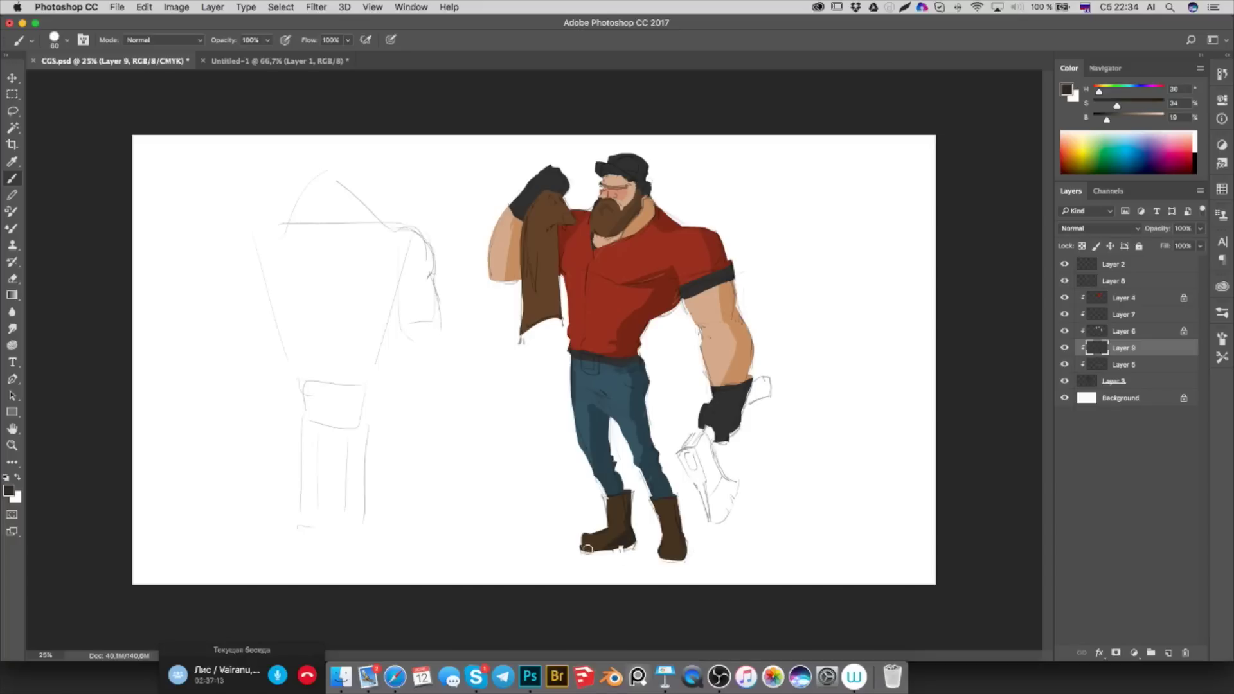
{"action": "left_click_drag", "start_coordinate": [591, 545], "coordinate": [627, 537]}
{"action": "left_click", "coordinate": [672, 541], "text": "alt"}
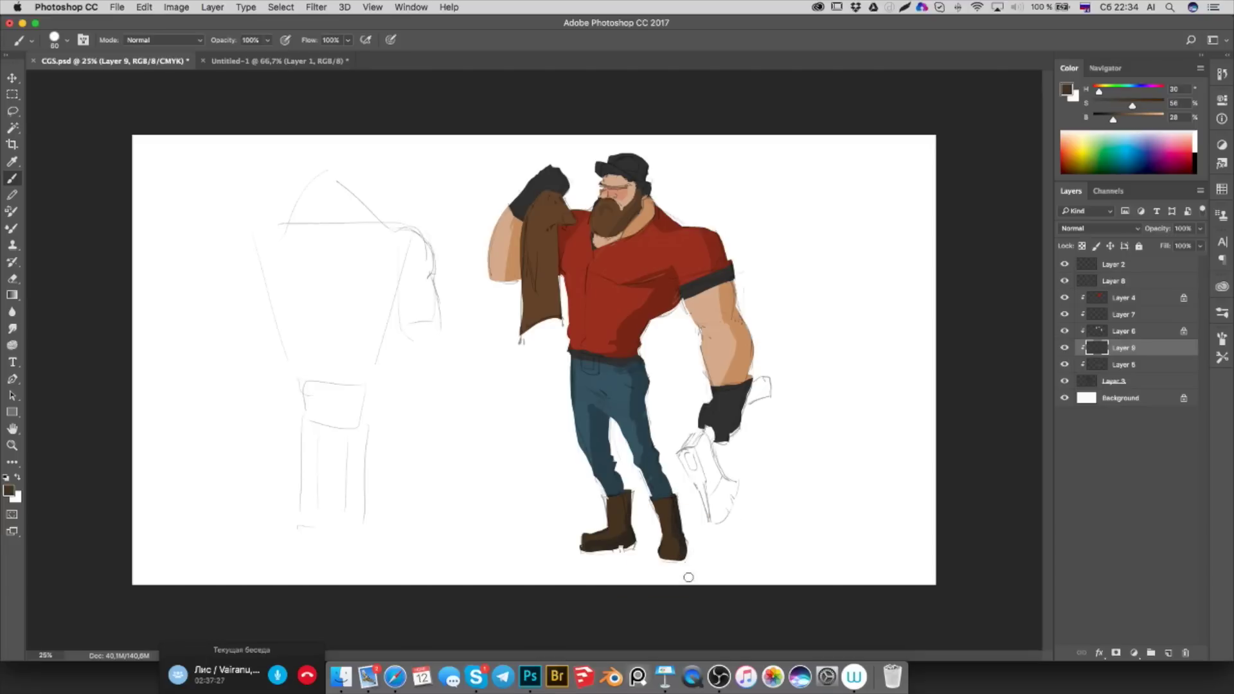
{"action": "left_click", "coordinate": [684, 535], "text": "alt"}
Sample the boot brown and raise the top edge of the left boot
{"action": "key", "text": "z"}
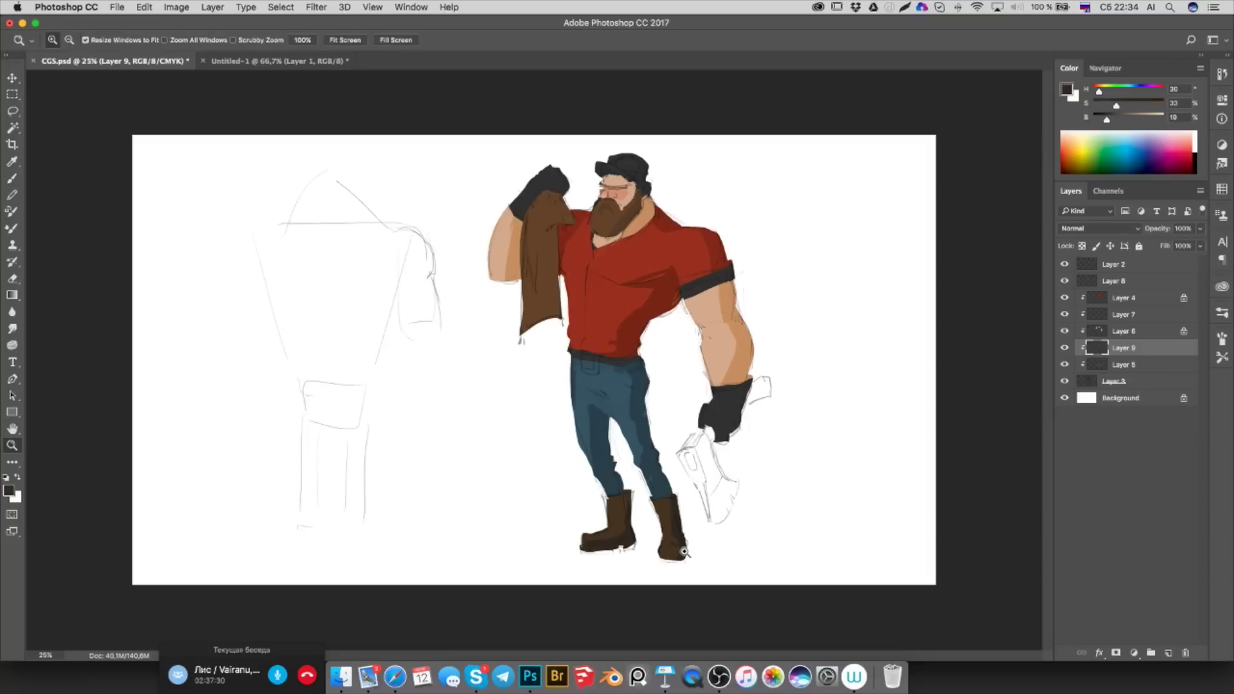
{"action": "key", "text": "b"}
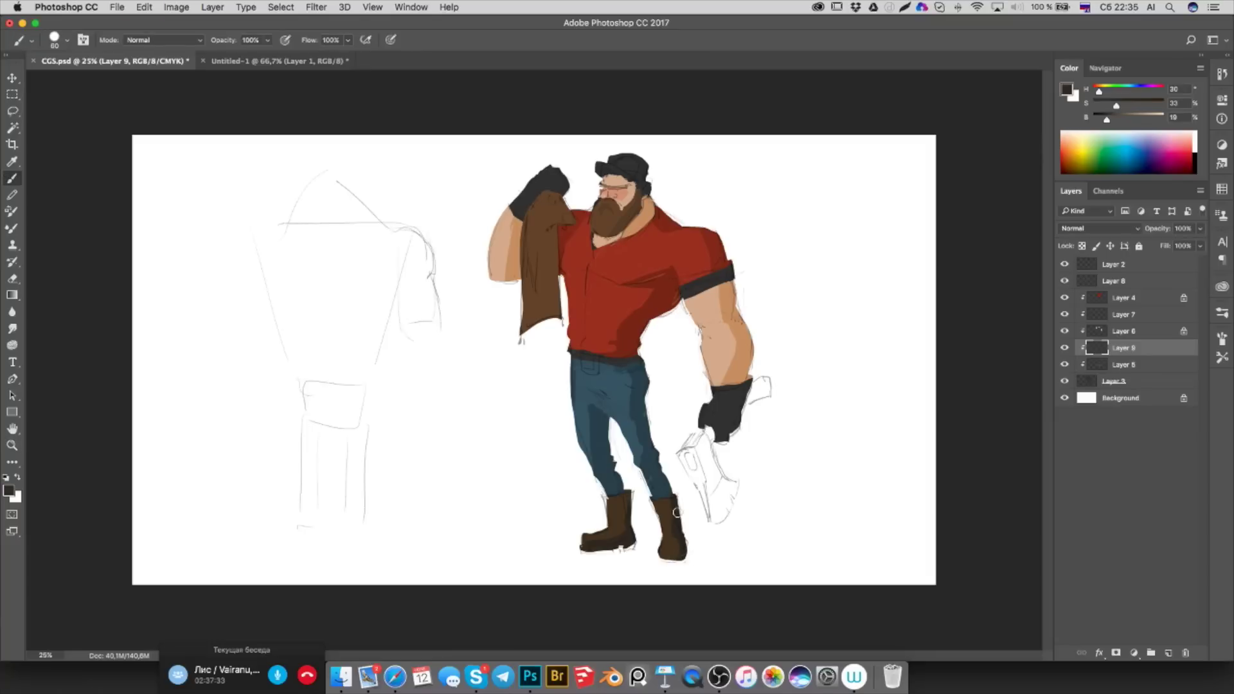
{"action": "left_click", "coordinate": [675, 529], "text": "alt"}
{"action": "left_click", "coordinate": [685, 552], "text": "alt"}
{"action": "left_click_drag", "start_coordinate": [622, 496], "coordinate": [622, 531]}
Repaint the lower right boot in a lighter mid brown
{"action": "left_click", "coordinate": [617, 510], "text": "alt"}
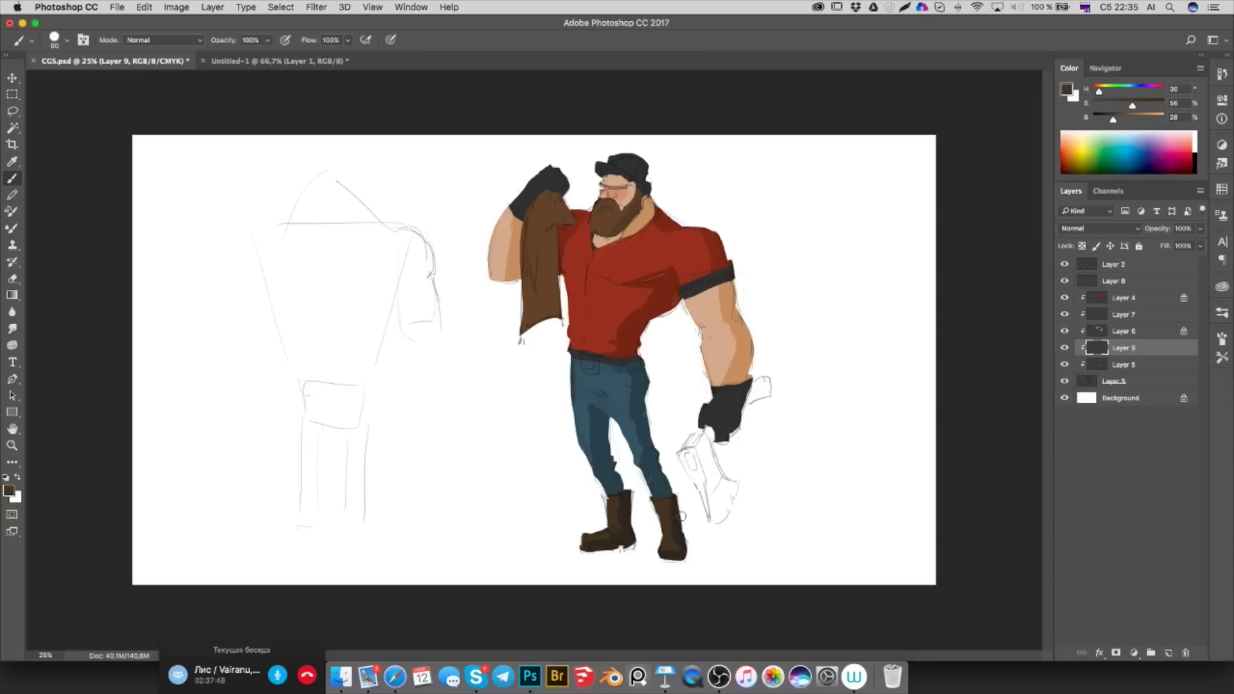
{"action": "left_click", "coordinate": [679, 526], "text": "alt"}
{"action": "left_click", "coordinate": [680, 540], "text": "alt"}
{"action": "left_click_drag", "start_coordinate": [672, 542], "coordinate": [667, 553]}
{"action": "left_click", "coordinate": [687, 532], "text": "alt"}
Shrink the brush to 41 px and sample the shirt's red
{"action": "left_click", "coordinate": [679, 530], "text": "alt"}
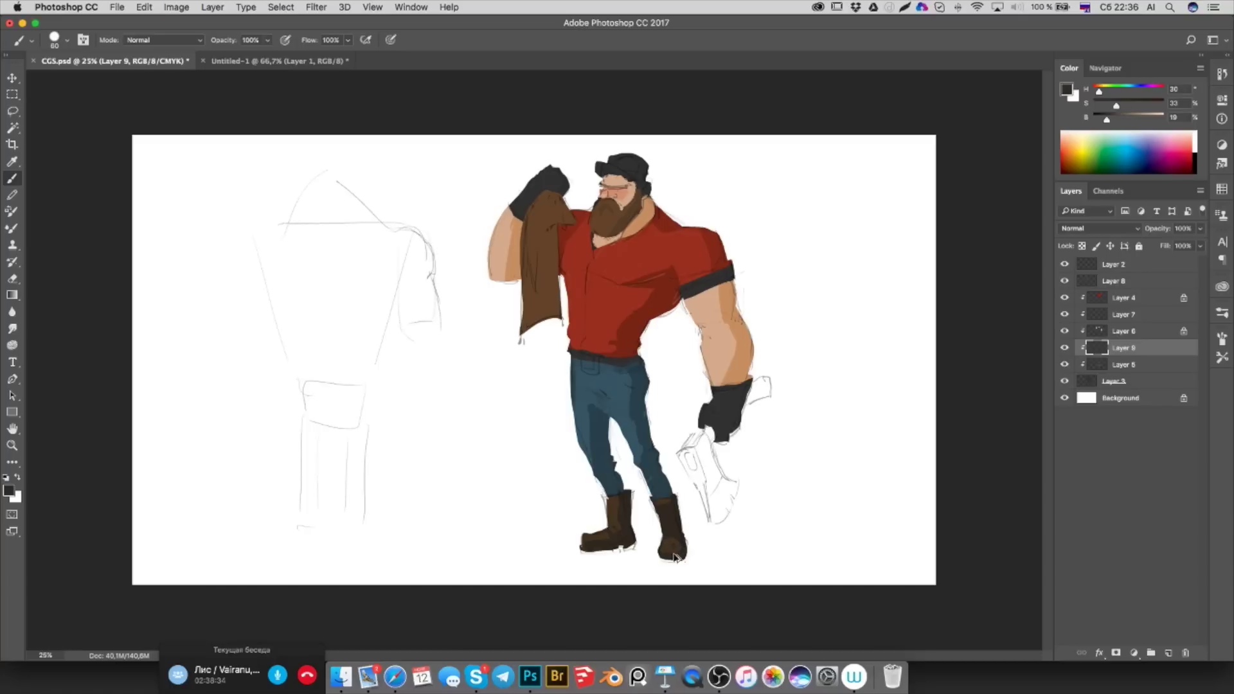
{"action": "left_click", "coordinate": [675, 534], "text": "alt"}
{"action": "left_click_drag", "start_coordinate": [682, 492], "coordinate": [671, 501]}
{"action": "left_click", "coordinate": [668, 280], "text": "alt"}
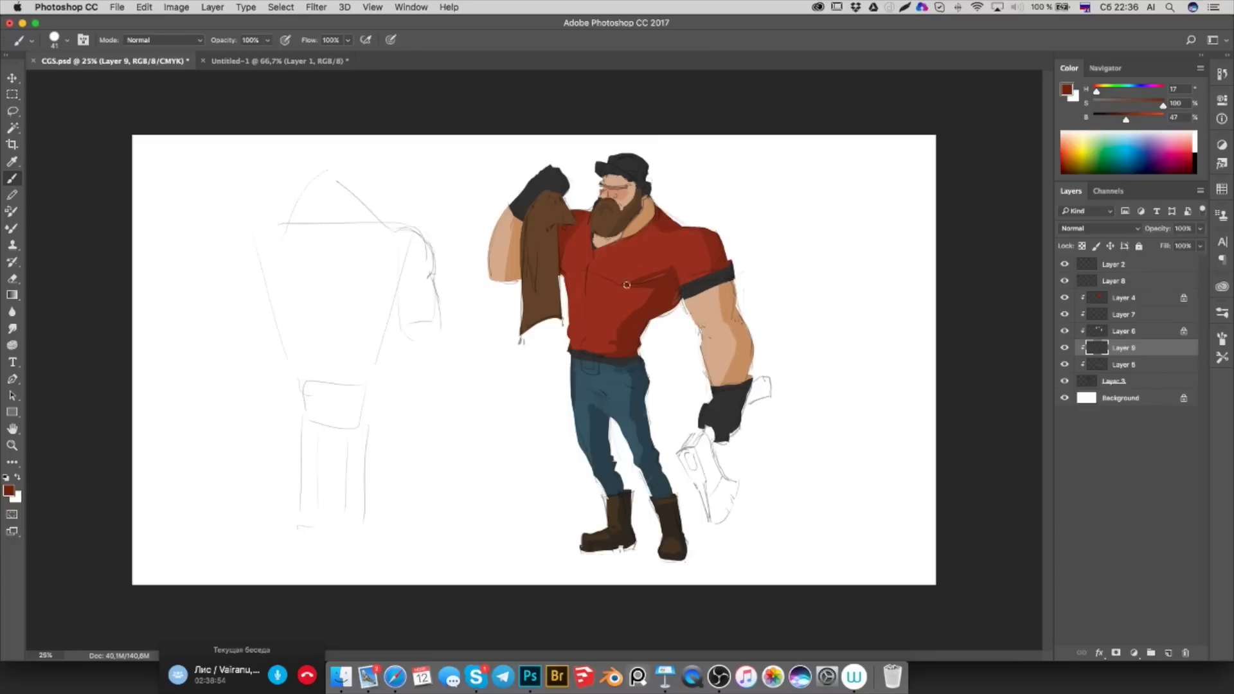
Choose the textured 100 px brush and sample the shirt's red
{"action": "right_click", "coordinate": [627, 285]}
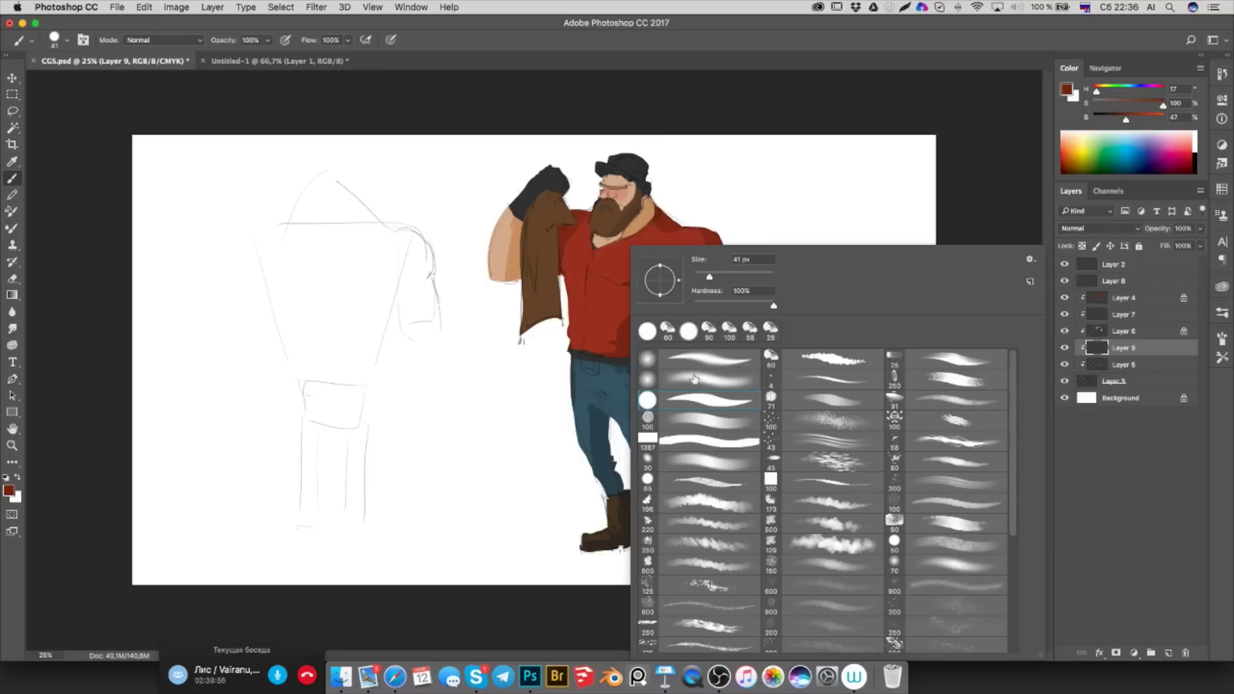
{"action": "left_click", "coordinate": [694, 425]}
{"action": "left_click", "coordinate": [619, 274]}
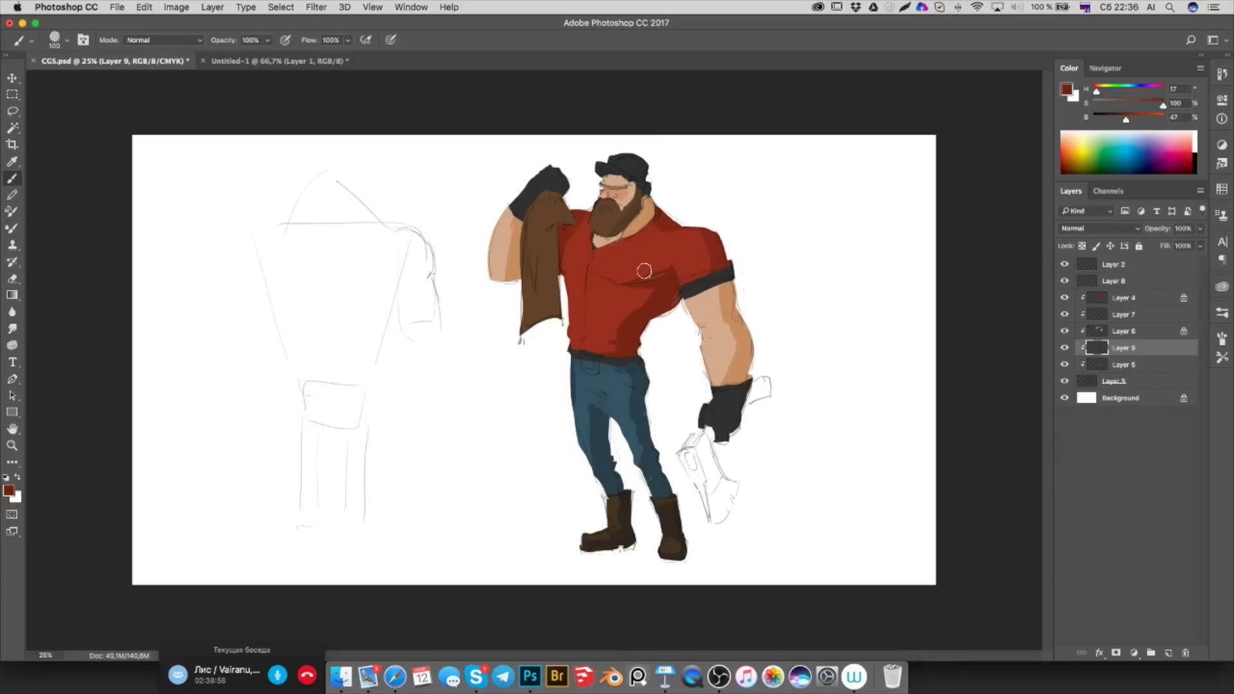
{"action": "left_click", "coordinate": [670, 277], "text": "alt"}
{"action": "left_click", "coordinate": [667, 283], "text": "alt"}
At 150 px, shade the shirt's waist, then hide Layers 4, 7, 6, 9 and 5
{"action": "key", "text": "bracketright"}
{"action": "key", "text": "bracketright"}
{"action": "left_click", "coordinate": [667, 286], "text": "alt"}
{"action": "left_click_drag", "start_coordinate": [624, 361], "coordinate": [627, 350]}
{"action": "left_click_drag", "start_coordinate": [1065, 365], "coordinate": [1063, 306]}
Restore the colour layers, select Layer 4, and sample a brighter red at 77 px
{"action": "left_click", "coordinate": [1065, 381]}
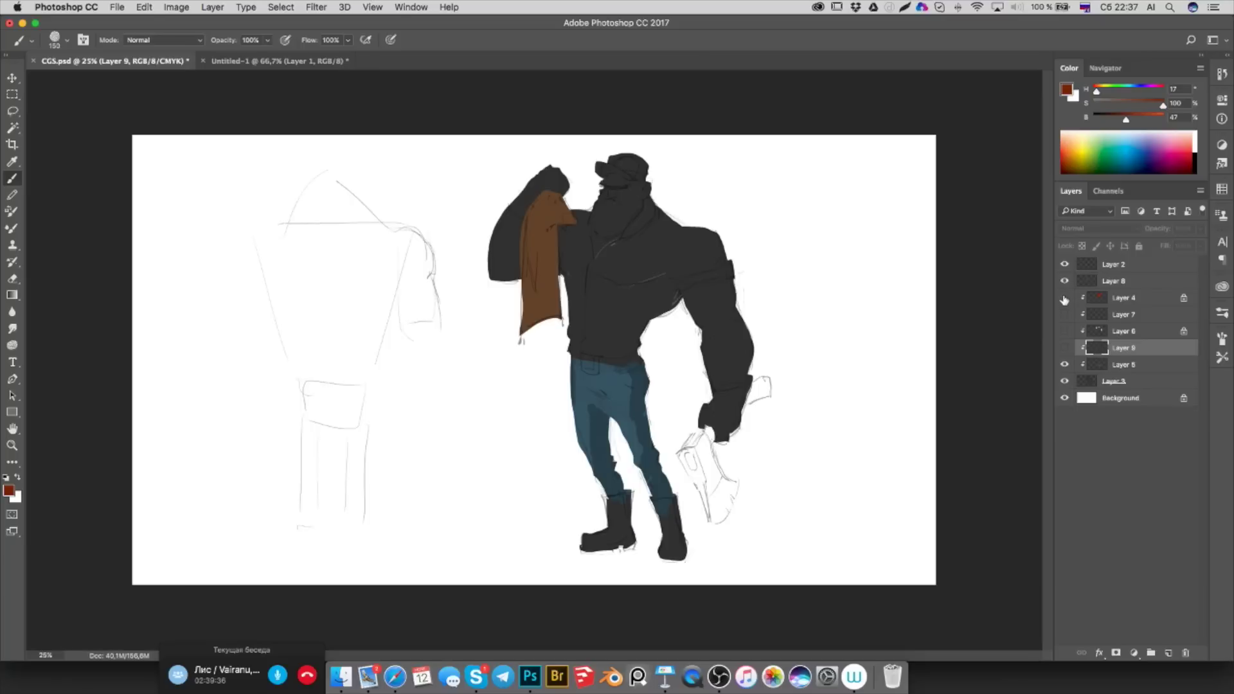
{"action": "left_click_drag", "start_coordinate": [1064, 297], "coordinate": [1065, 348]}
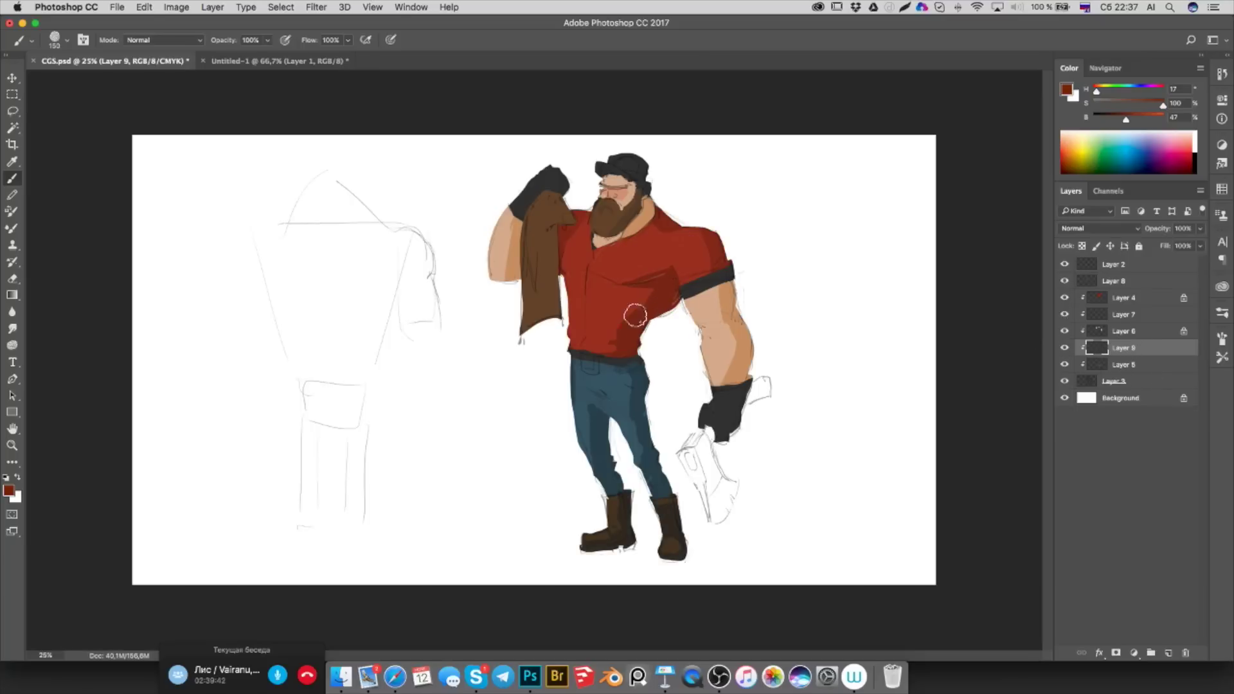
{"action": "left_click", "coordinate": [704, 302], "text": "super"}
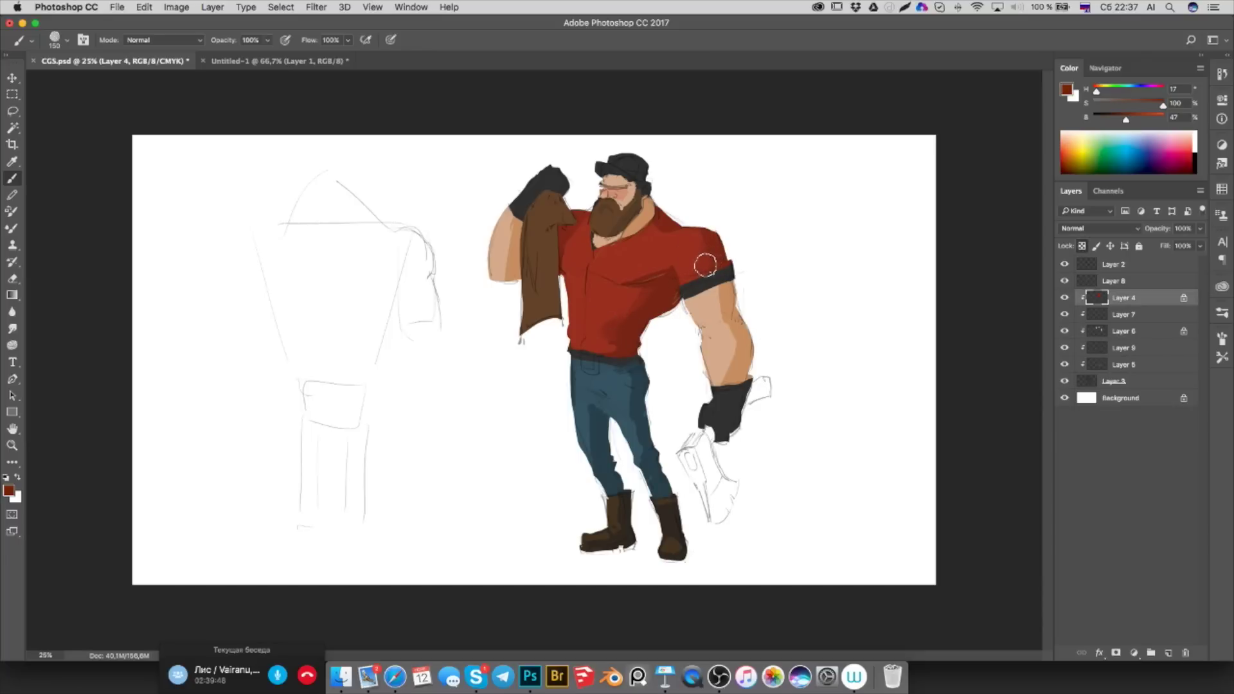
{"action": "left_click_drag", "start_coordinate": [704, 267], "coordinate": [716, 245]}
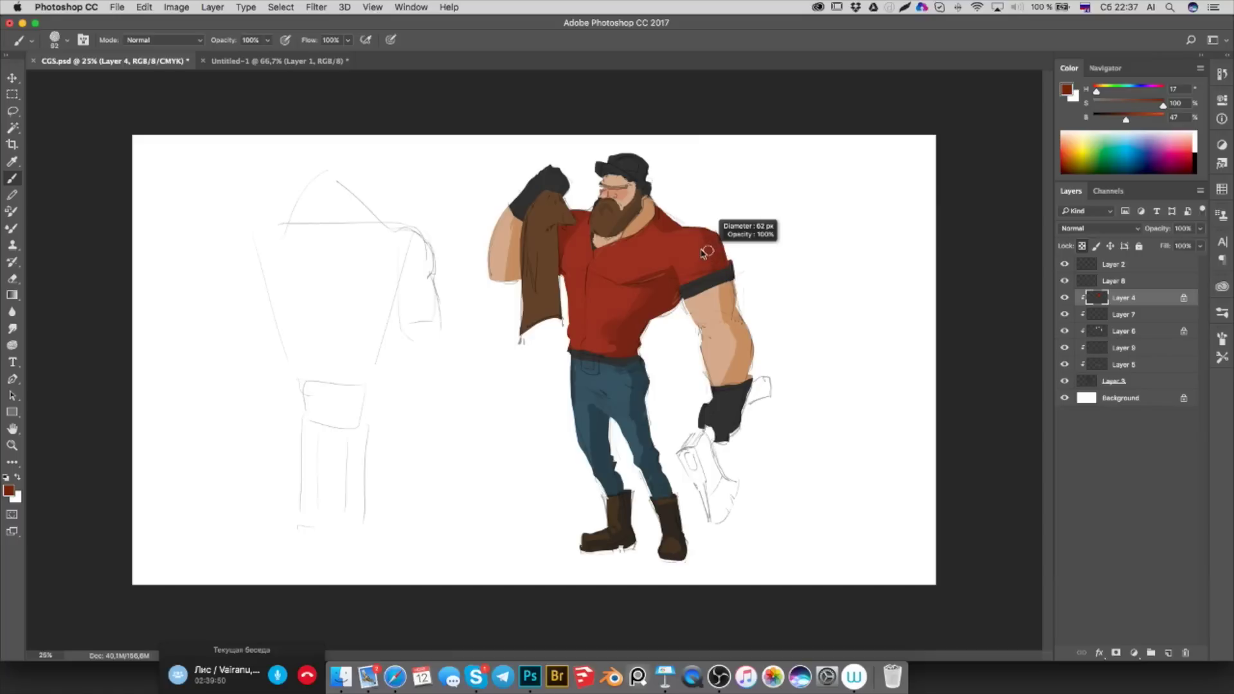
{"action": "left_click", "coordinate": [715, 243], "text": "alt"}
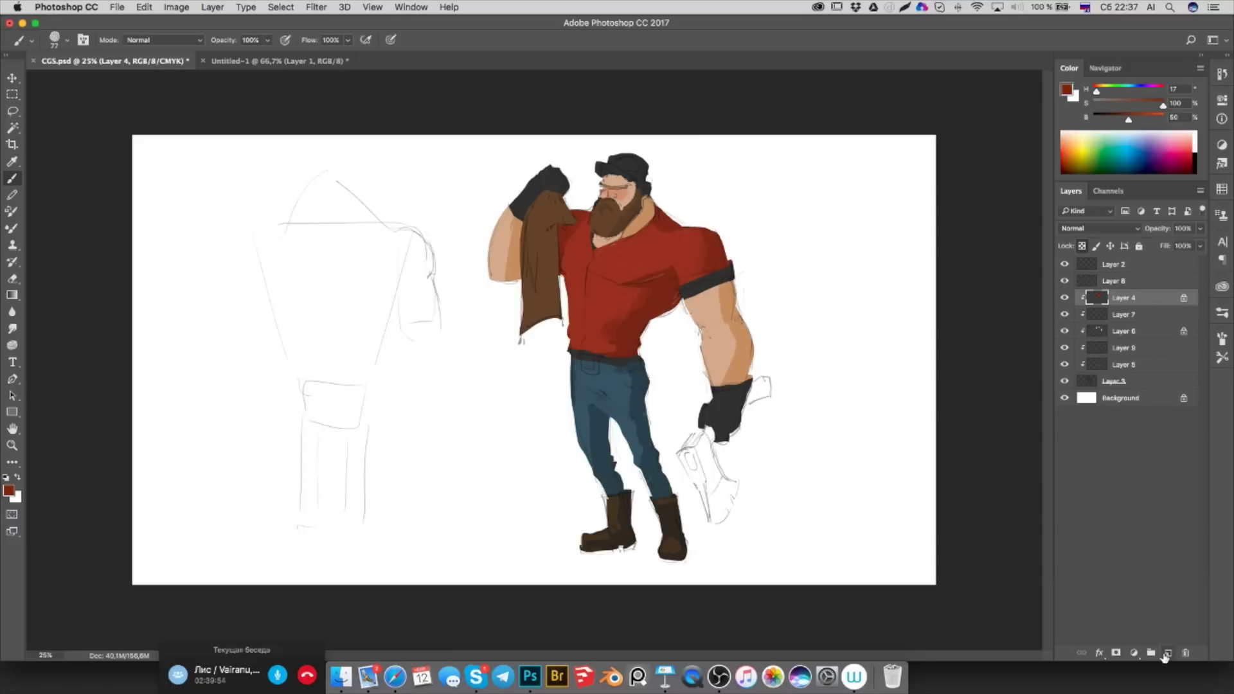
Add Layer 10 clipped to Layer 4 and set a light tan colour
{"action": "left_click", "coordinate": [1168, 654]}
{"action": "key", "text": "ctrl+alt+g"}
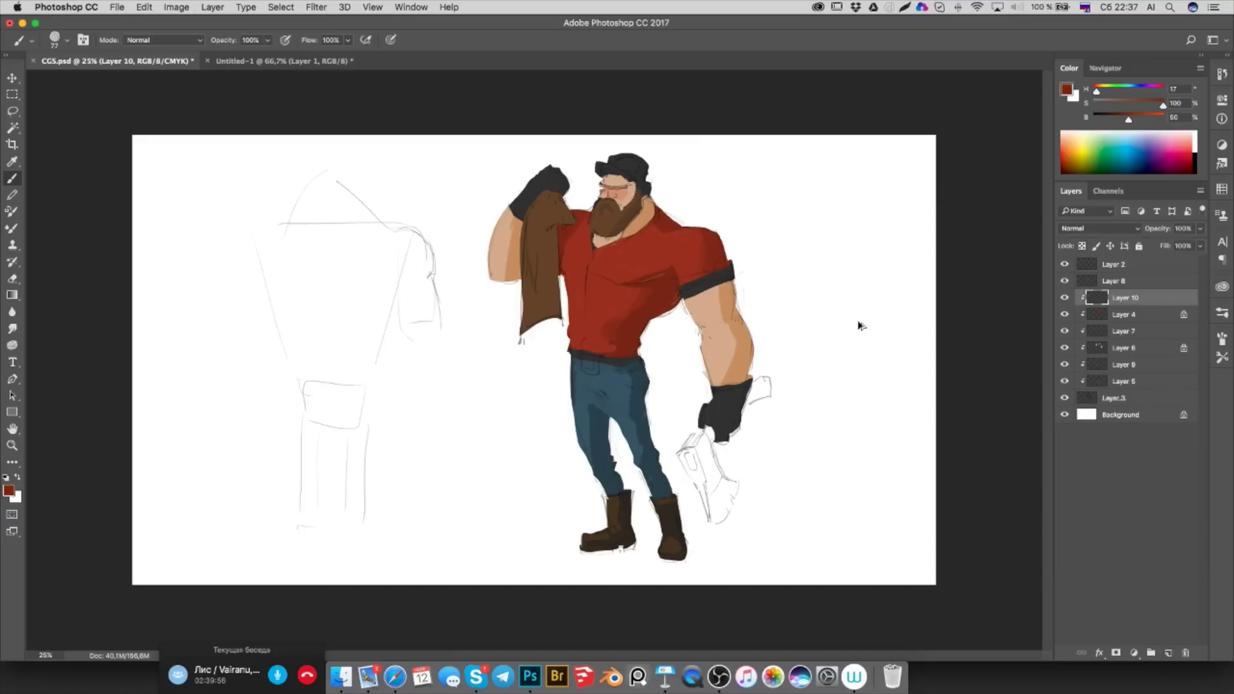
{"action": "left_click", "coordinate": [1114, 105]}
{"action": "left_click", "coordinate": [1145, 117]}
{"action": "left_click", "coordinate": [1100, 91]}
Lighten the tan, switch to the 60 px brush, and paint a strap down from the neck
{"action": "left_click_drag", "start_coordinate": [1114, 106], "coordinate": [1120, 106]}
{"action": "left_click", "coordinate": [1156, 117]}
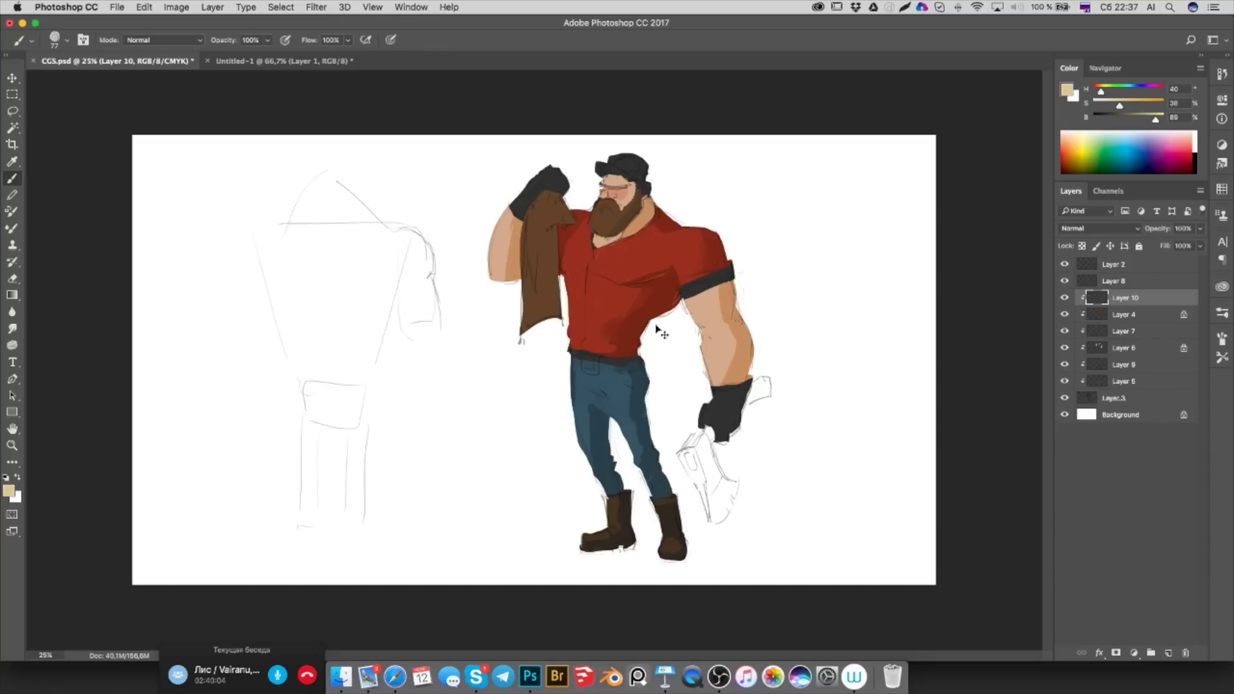
{"action": "right_click", "coordinate": [582, 298]}
{"action": "left_click", "coordinate": [786, 360]}
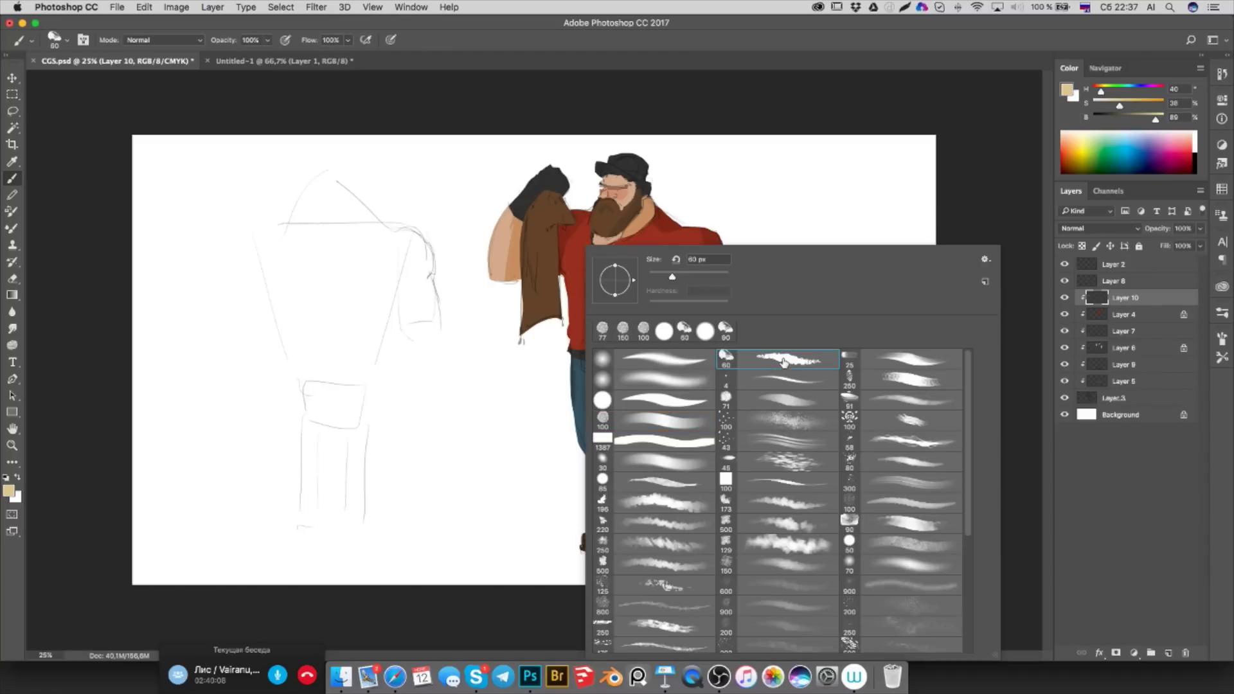
{"action": "left_click", "coordinate": [699, 216]}
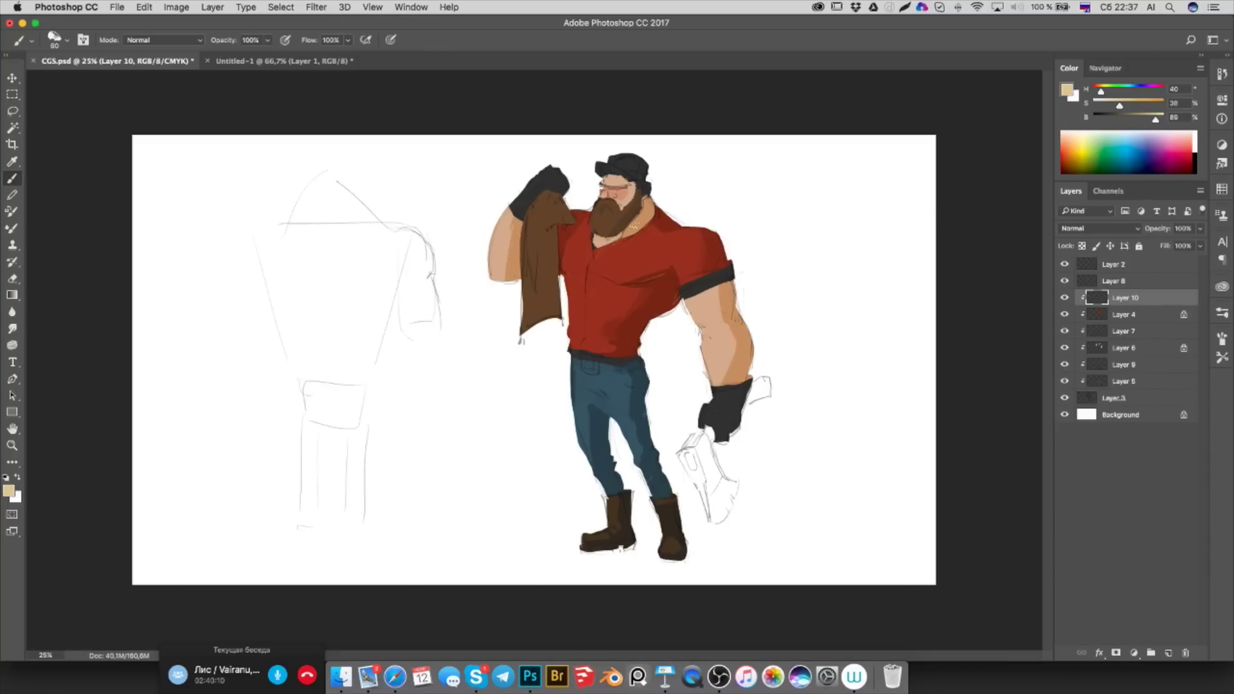
{"action": "left_click_drag", "start_coordinate": [632, 237], "coordinate": [615, 260]}
Paint tan stripes from the shoulders down to the belt on Layer 10
{"action": "key", "text": "e"}
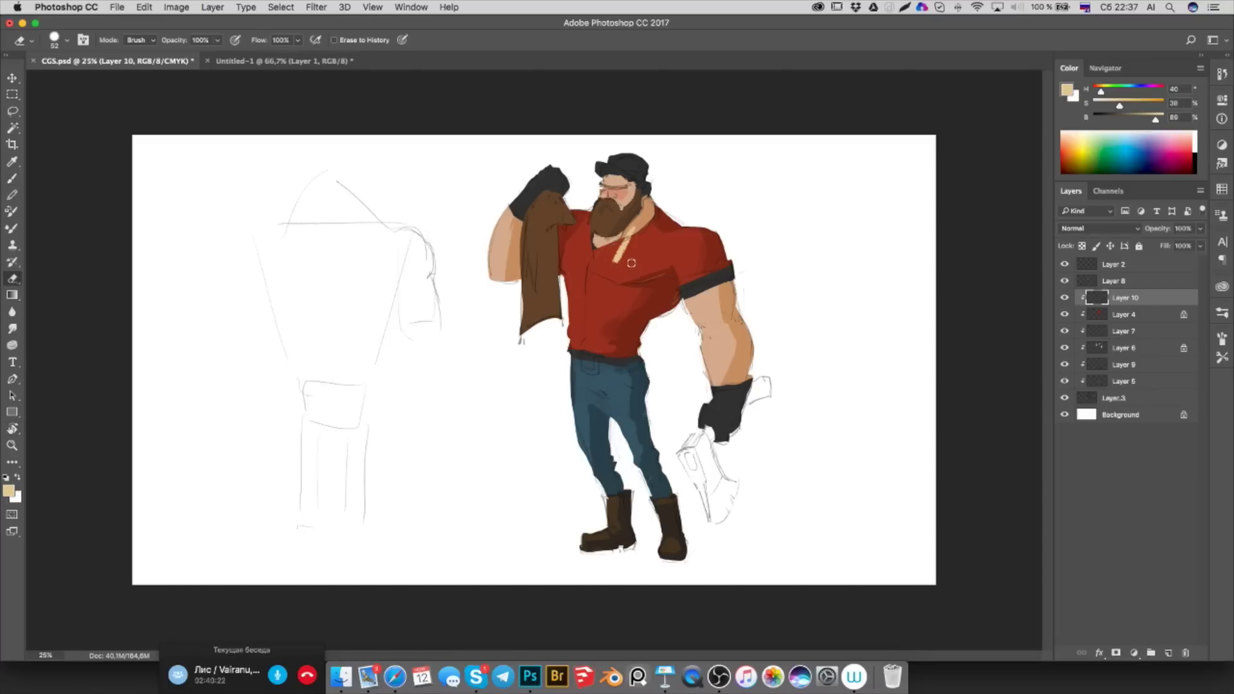
{"action": "key", "text": "b"}
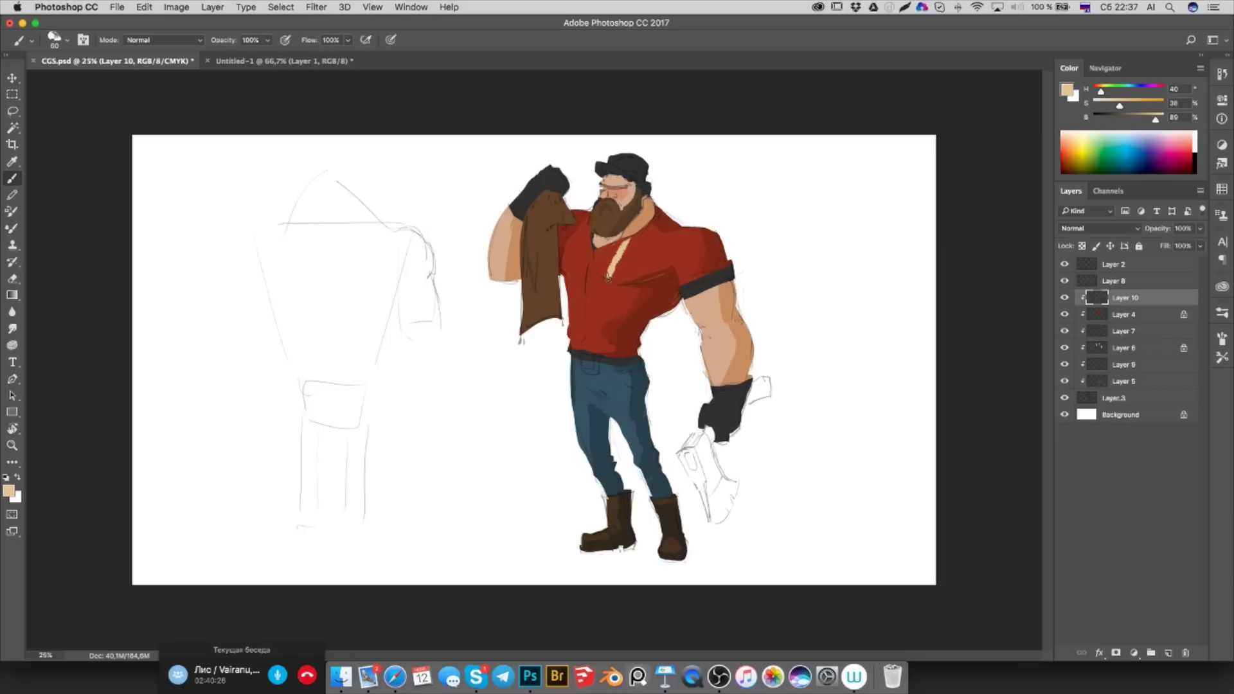
{"action": "left_click_drag", "start_coordinate": [608, 288], "coordinate": [596, 355]}
{"action": "left_click_drag", "start_coordinate": [602, 250], "coordinate": [581, 354]}
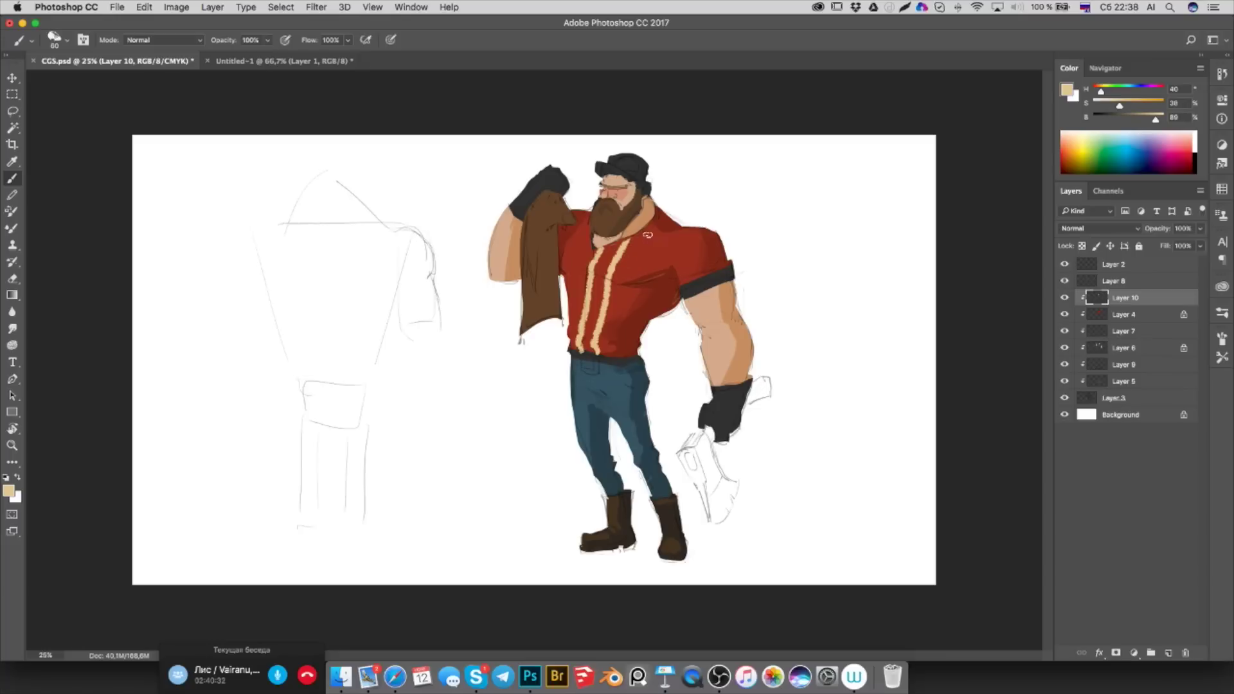
{"action": "left_click_drag", "start_coordinate": [651, 224], "coordinate": [628, 270]}
{"action": "key", "text": "ctrl+z"}
{"action": "left_click_drag", "start_coordinate": [656, 228], "coordinate": [608, 360]}
{"action": "left_click_drag", "start_coordinate": [681, 227], "coordinate": [629, 351]}
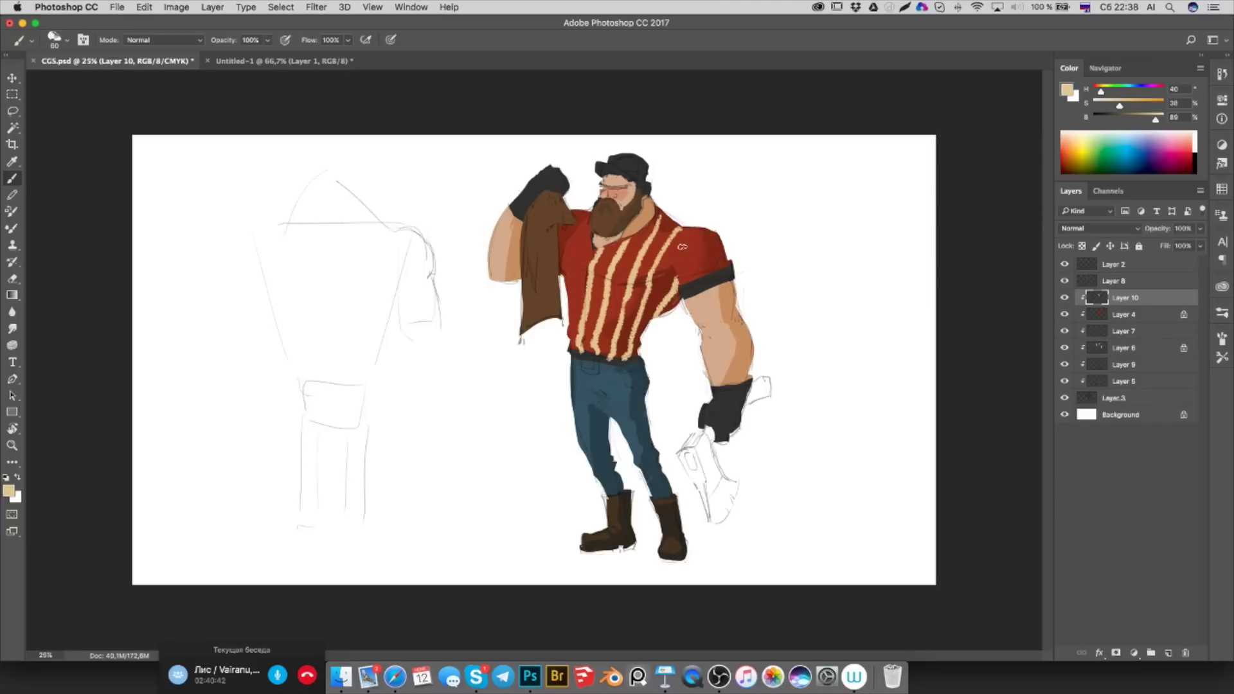
Extend the tan plaid stripes over the right shoulder, left side and chest
{"action": "left_click_drag", "start_coordinate": [683, 235], "coordinate": [722, 249]}
{"action": "left_click_drag", "start_coordinate": [590, 231], "coordinate": [569, 342]}
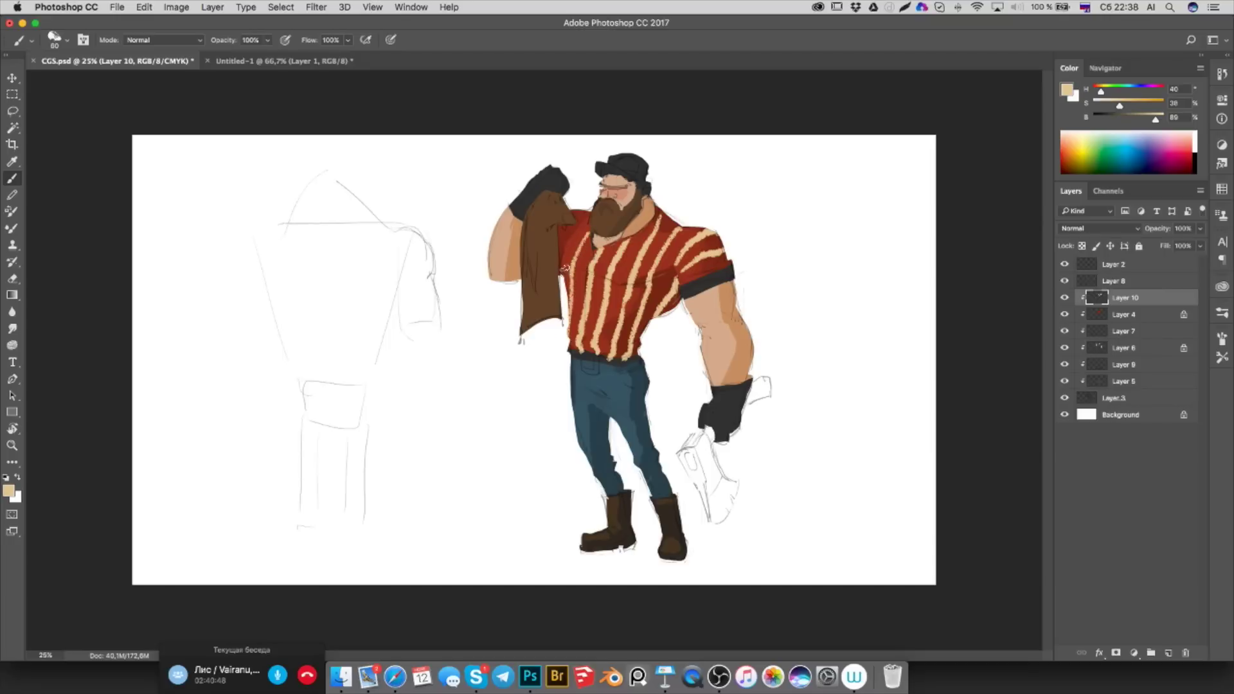
{"action": "left_click_drag", "start_coordinate": [587, 219], "coordinate": [565, 290]}
{"action": "left_click_drag", "start_coordinate": [656, 223], "coordinate": [709, 238]}
{"action": "left_click_drag", "start_coordinate": [623, 239], "coordinate": [684, 288]}
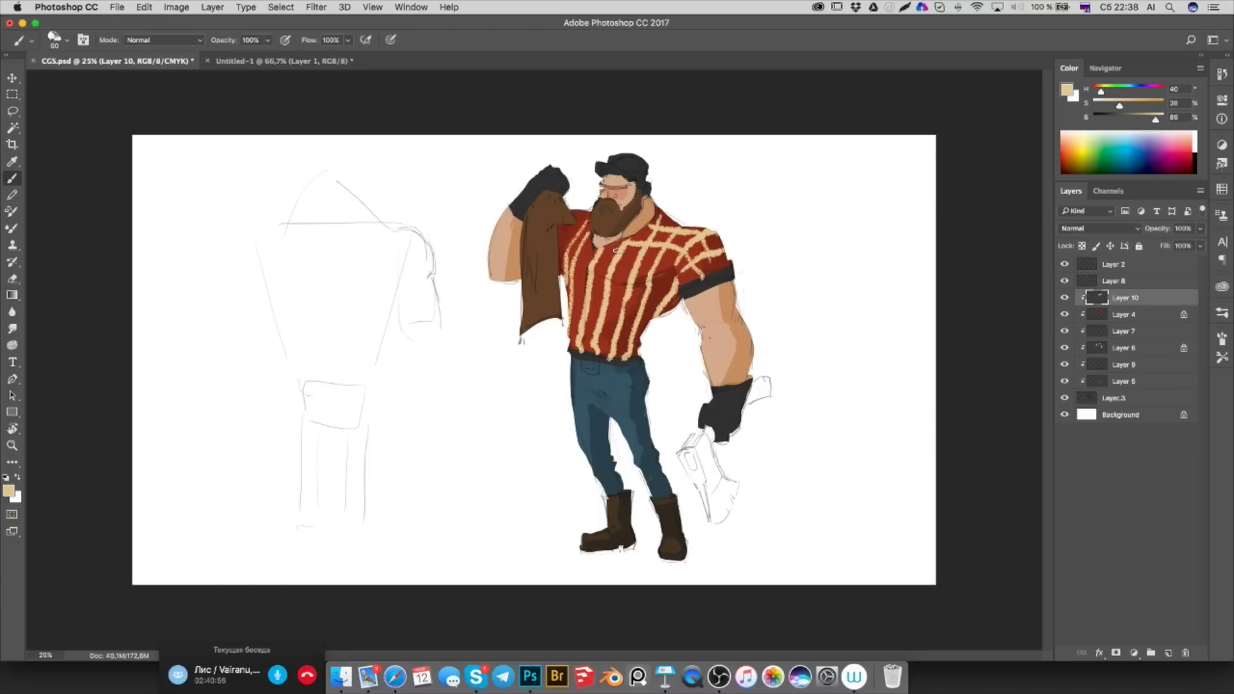
{"action": "mouse_move", "coordinate": [610, 255]}
{"action": "left_mouse_down"}
{"action": "mouse_move", "coordinate": [675, 266]}
{"action": "mouse_move", "coordinate": [635, 286]}
{"action": "left_mouse_up"}
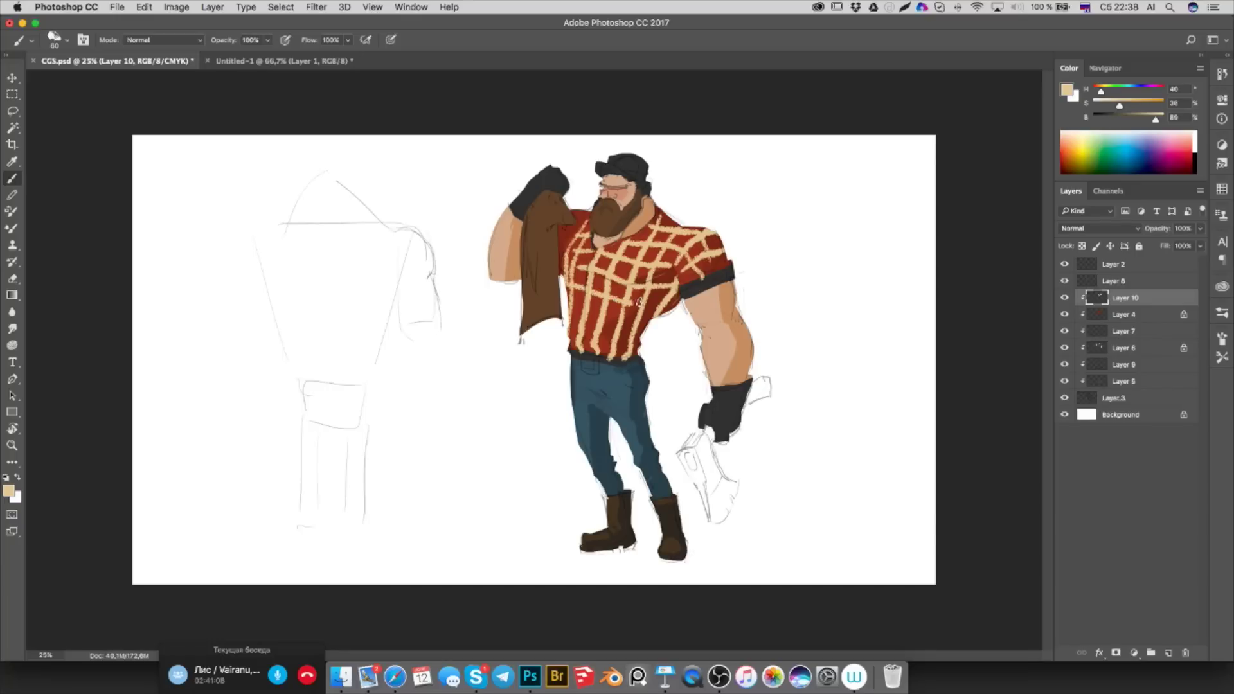
Lower Layer 10's Fill to about 32%, then delete the plaid layer
{"action": "left_click", "coordinate": [1200, 246]}
{"action": "mouse_move", "coordinate": [1199, 261]}
{"action": "left_mouse_down"}
{"action": "mouse_move", "coordinate": [1161, 275]}
{"action": "mouse_move", "coordinate": [1161, 265]}
{"action": "left_mouse_up"}
{"action": "left_click", "coordinate": [575, 300]}
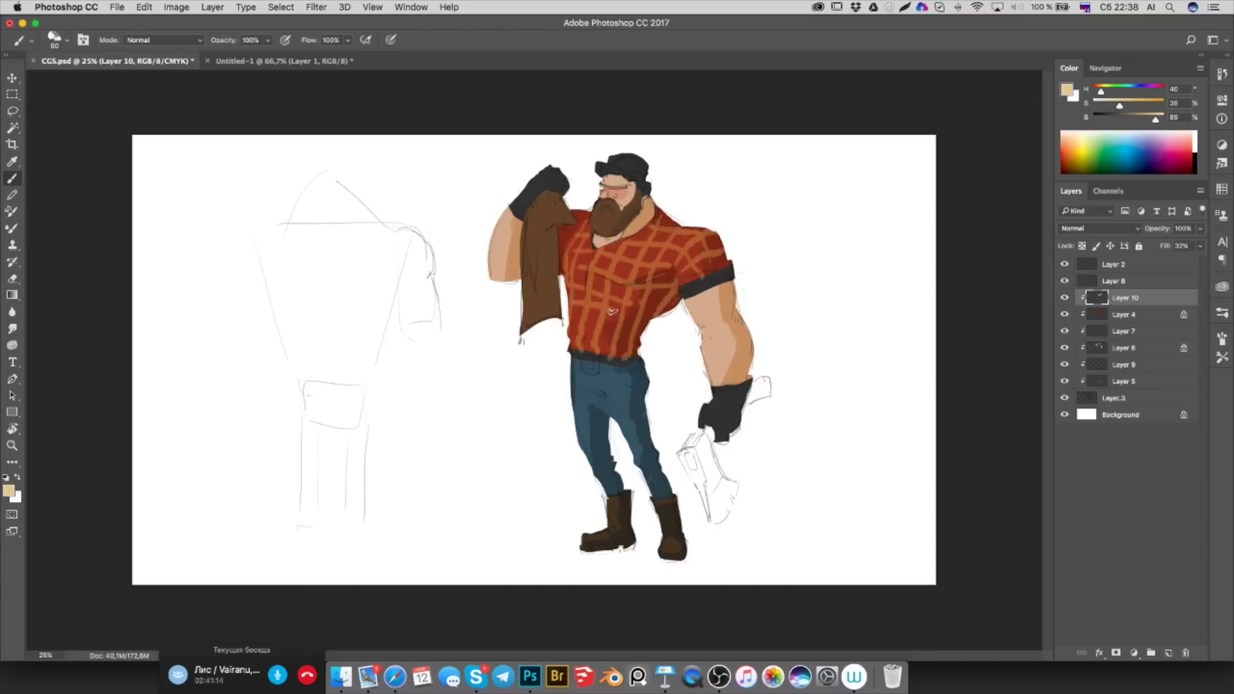
{"action": "key", "text": "Delete"}
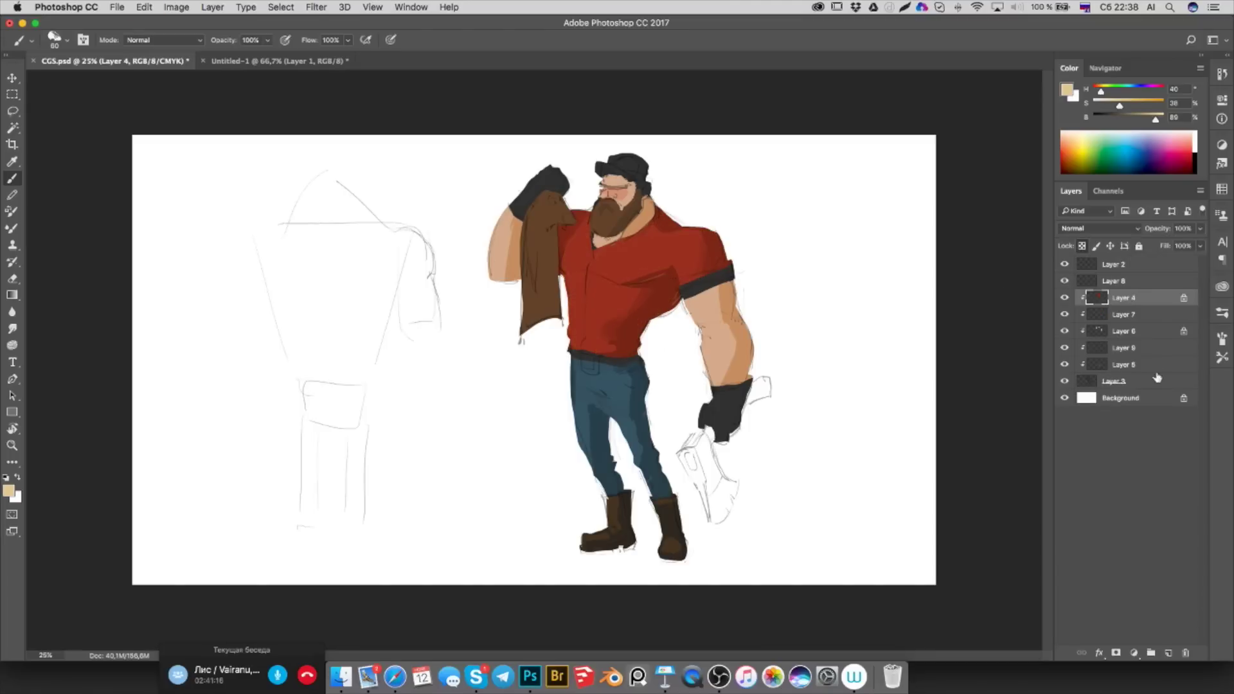
Add a new layer clipped to the shirt with a hard round brush and less saturated colour
{"action": "left_click", "coordinate": [1168, 653]}
{"action": "key", "text": "ctrl+alt+g"}
{"action": "right_click", "coordinate": [607, 268]}
{"action": "left_click", "coordinate": [694, 399]}
{"action": "left_click", "coordinate": [593, 345]}
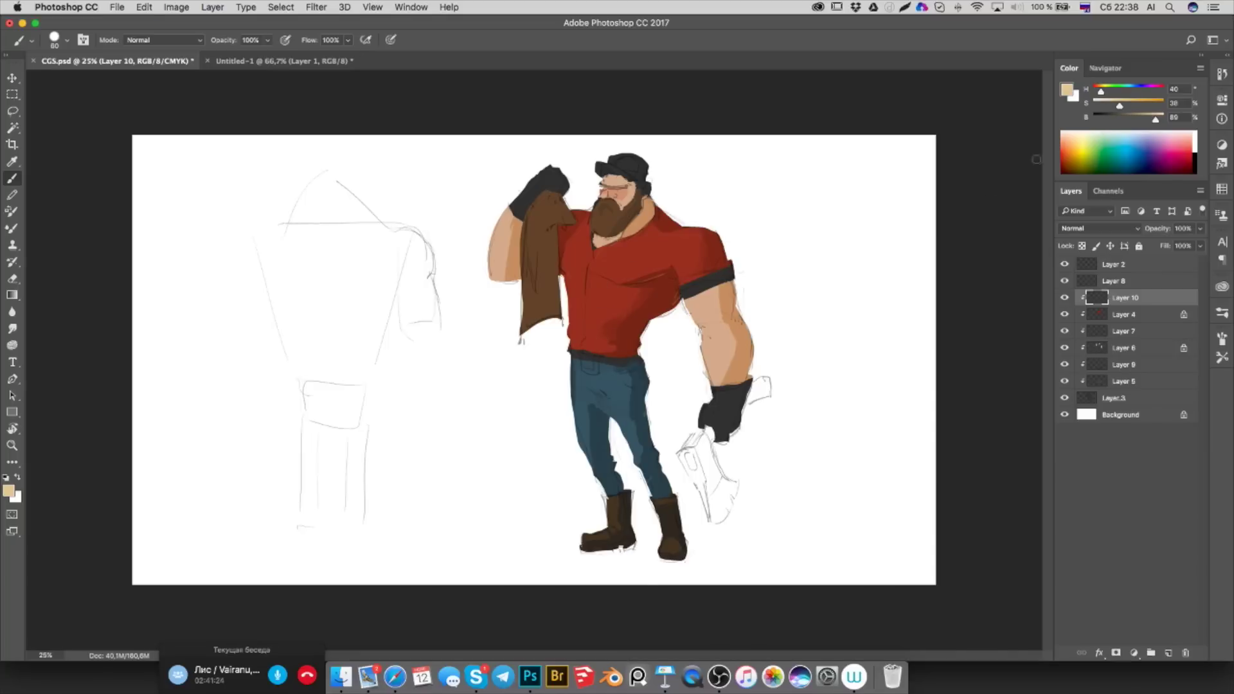
{"action": "mouse_move", "coordinate": [1119, 106]}
{"action": "left_mouse_down"}
{"action": "mouse_move", "coordinate": [1148, 120]}
{"action": "mouse_move", "coordinate": [1111, 107]}
{"action": "left_mouse_up"}
Sample the arm's skin tone from Layer 6 and make it paler for Layer 10
{"action": "left_click", "coordinate": [1153, 348]}
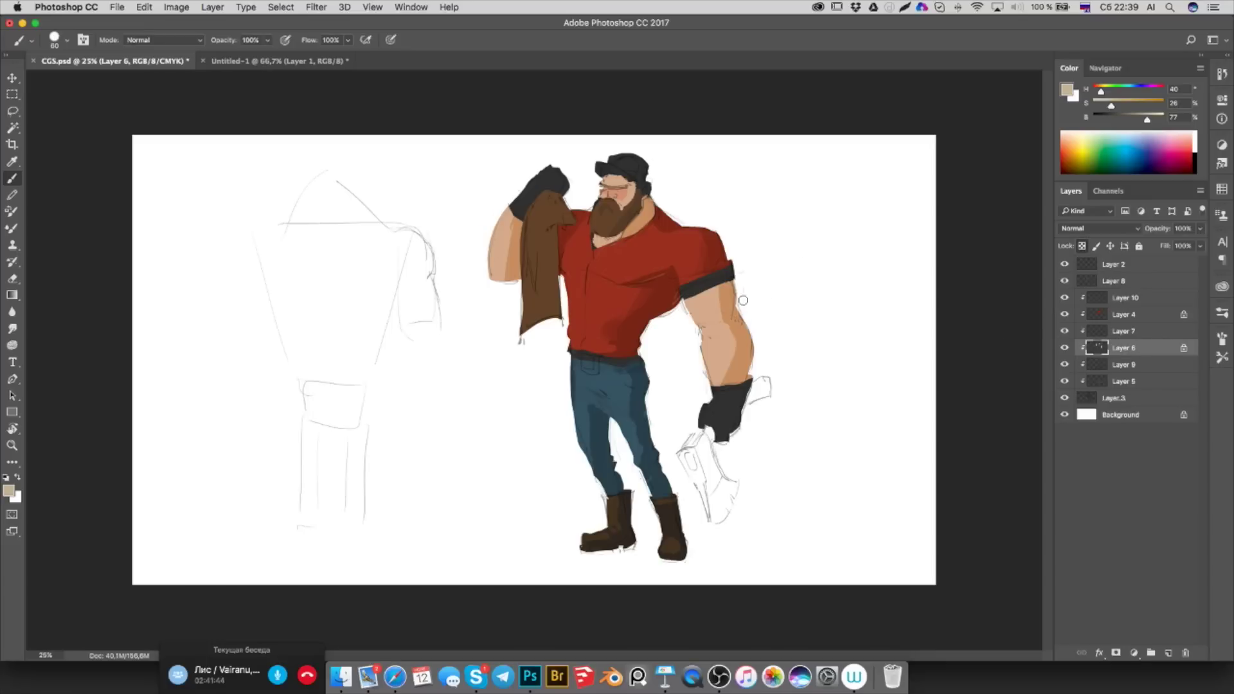
{"action": "left_click", "coordinate": [729, 297], "text": "alt"}
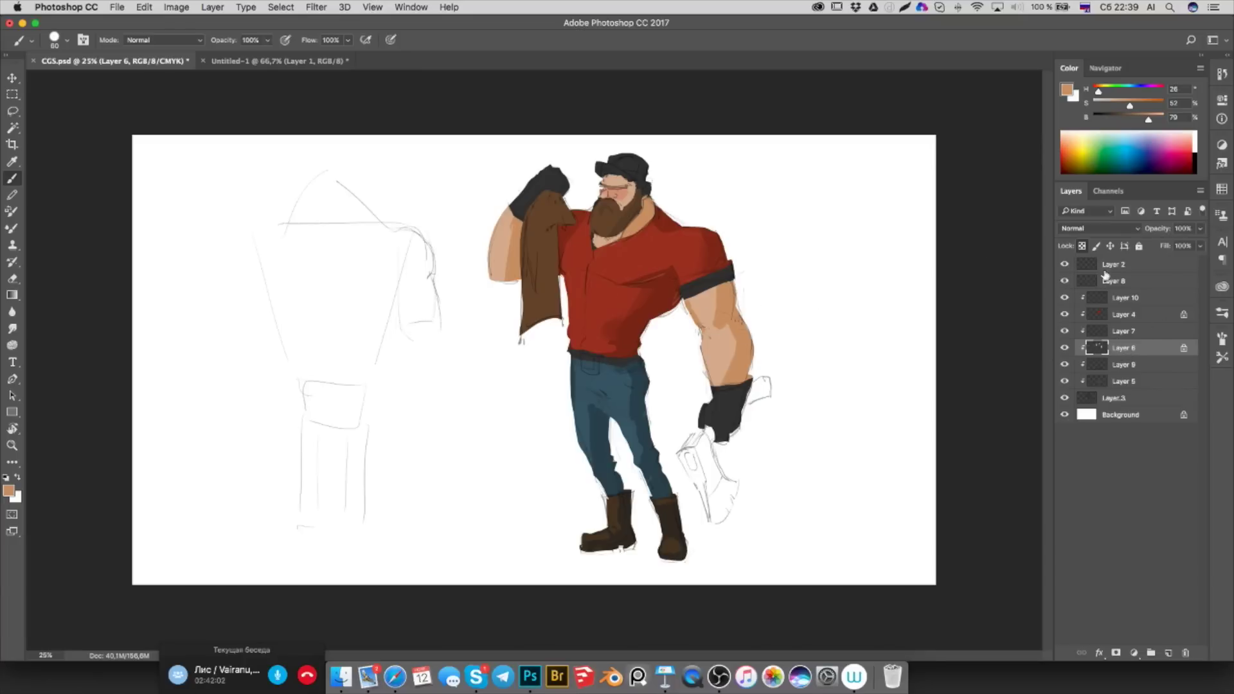
{"action": "left_click", "coordinate": [1122, 314]}
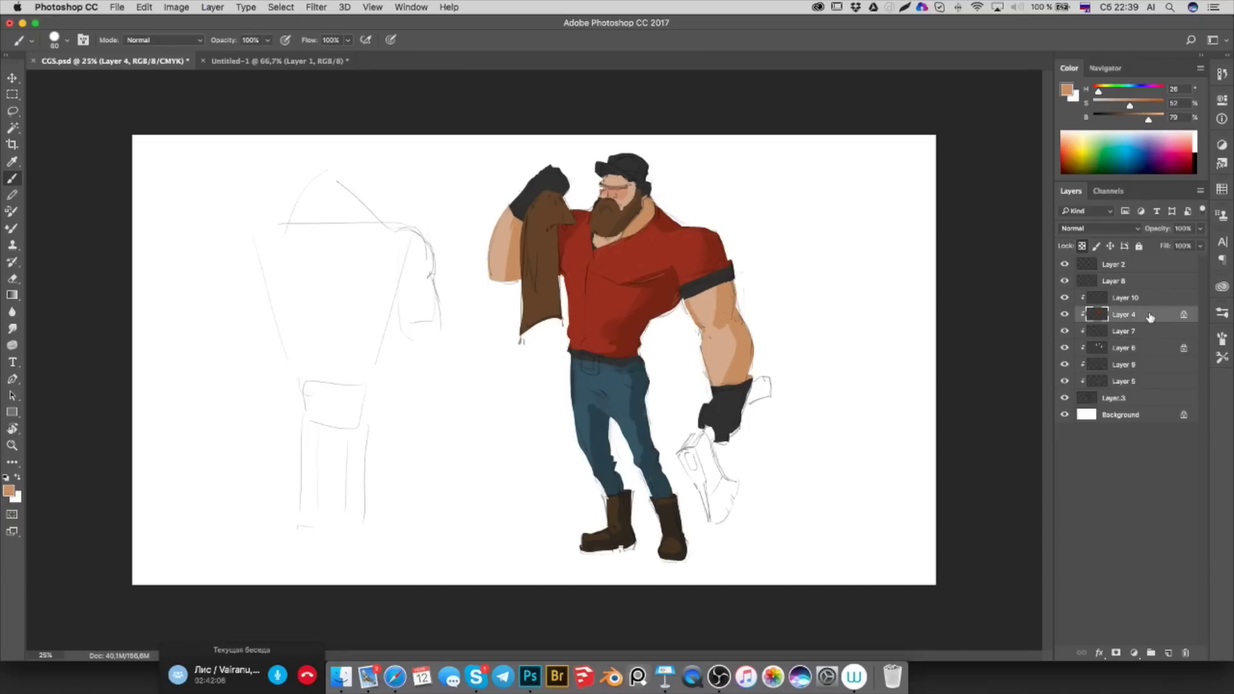
{"action": "left_click", "coordinate": [1122, 348]}
{"action": "left_click", "coordinate": [718, 293], "text": "alt"}
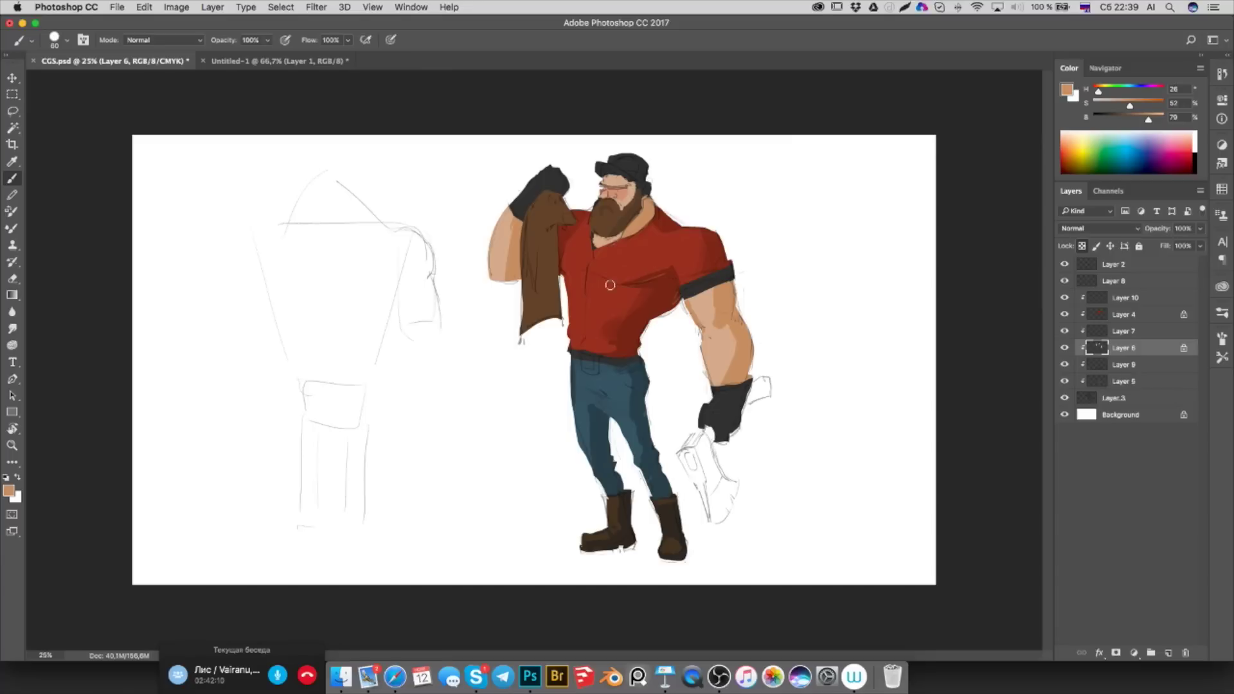
{"action": "left_click", "coordinate": [1122, 298]}
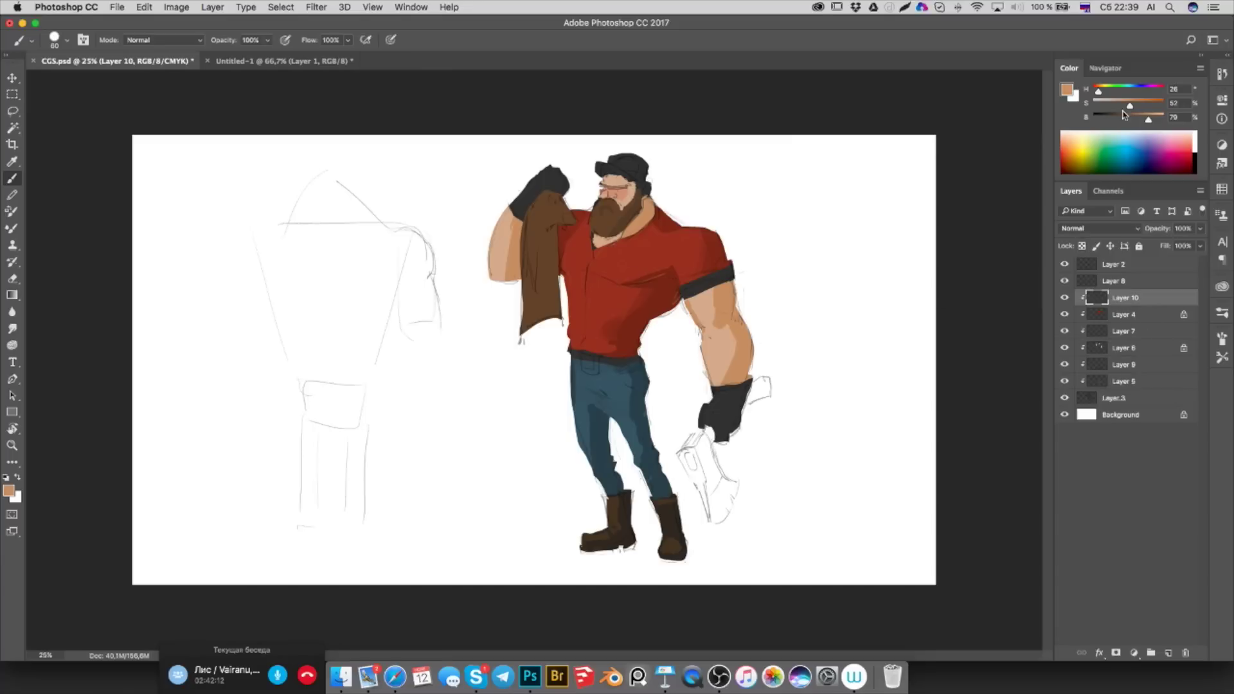
{"action": "mouse_move", "coordinate": [1130, 107]}
{"action": "left_mouse_down"}
{"action": "mouse_move", "coordinate": [1114, 106]}
{"action": "mouse_move", "coordinate": [1158, 118]}
{"action": "left_mouse_up"}
Sample a darker skin tone and paint two suspender straps down the chest
{"action": "left_click", "coordinate": [506, 222], "text": "alt"}
{"action": "mouse_move", "coordinate": [669, 220]}
{"action": "left_mouse_down"}
{"action": "mouse_move", "coordinate": [612, 292]}
{"action": "mouse_move", "coordinate": [594, 353]}
{"action": "left_mouse_up"}
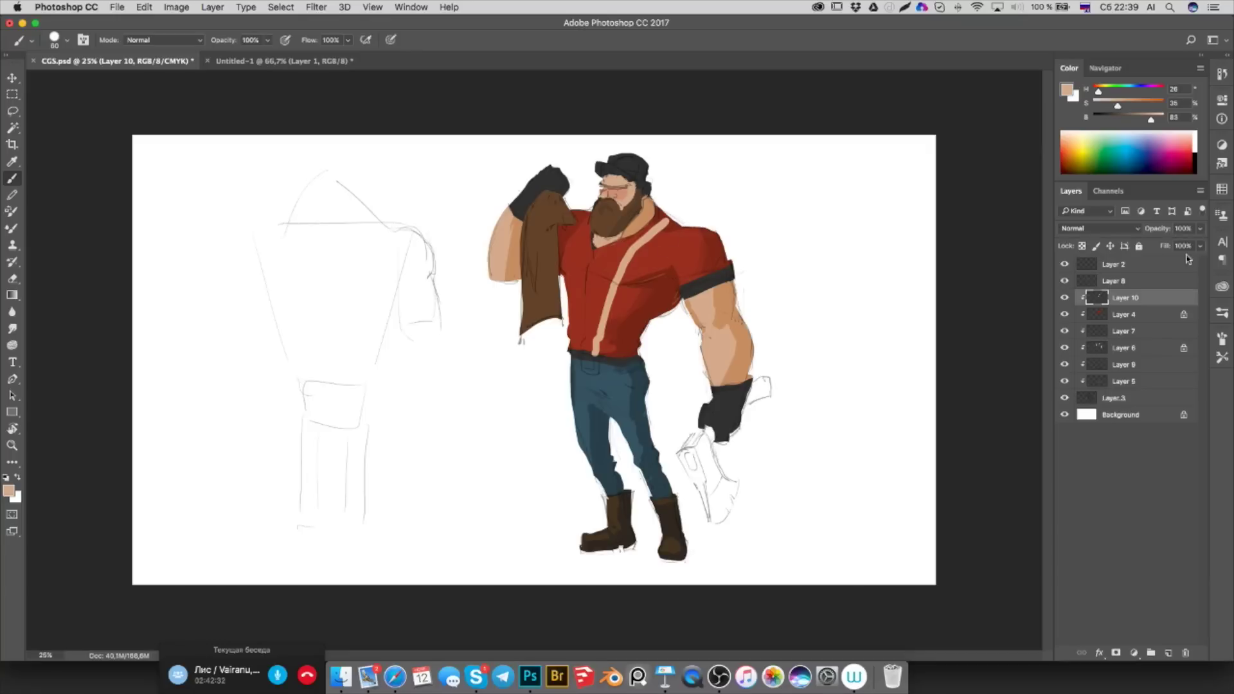
{"action": "mouse_move", "coordinate": [571, 350]}
{"action": "left_mouse_down"}
{"action": "mouse_move", "coordinate": [572, 247]}
{"action": "mouse_move", "coordinate": [588, 215]}
{"action": "left_mouse_up"}
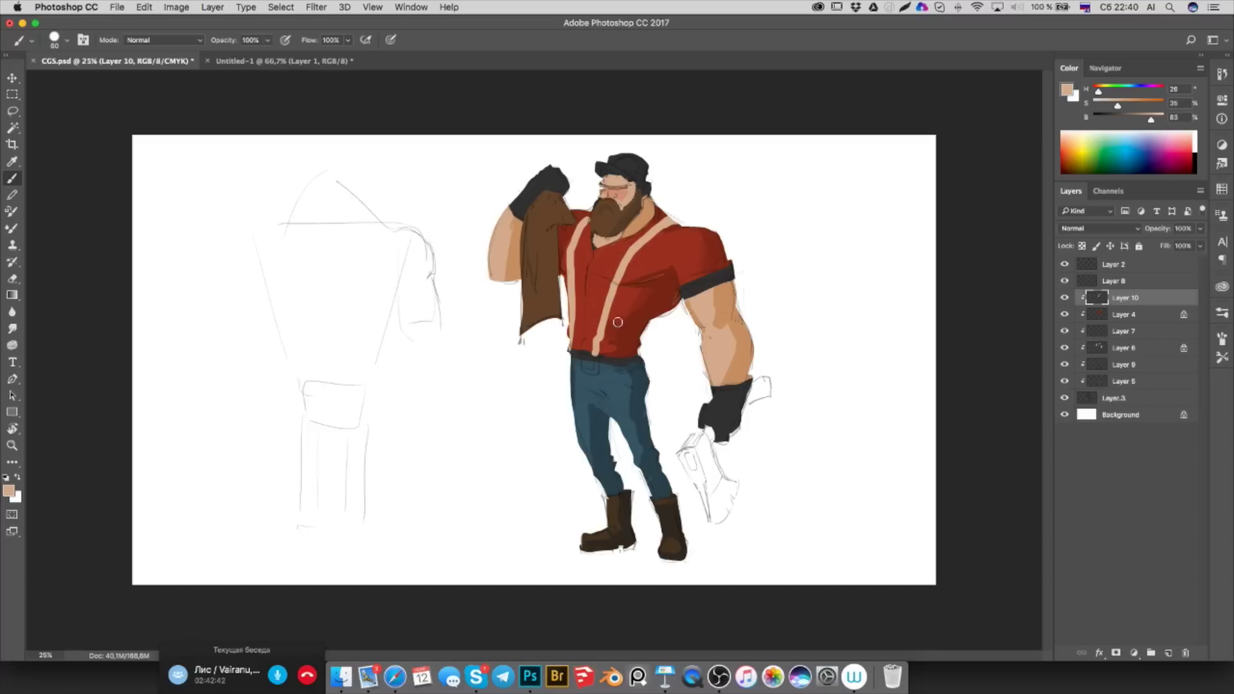
Tidy the lower end of the right strap by erasing and repainting it
{"action": "key", "text": "e"}
{"action": "left_click_drag", "start_coordinate": [589, 352], "coordinate": [596, 327]}
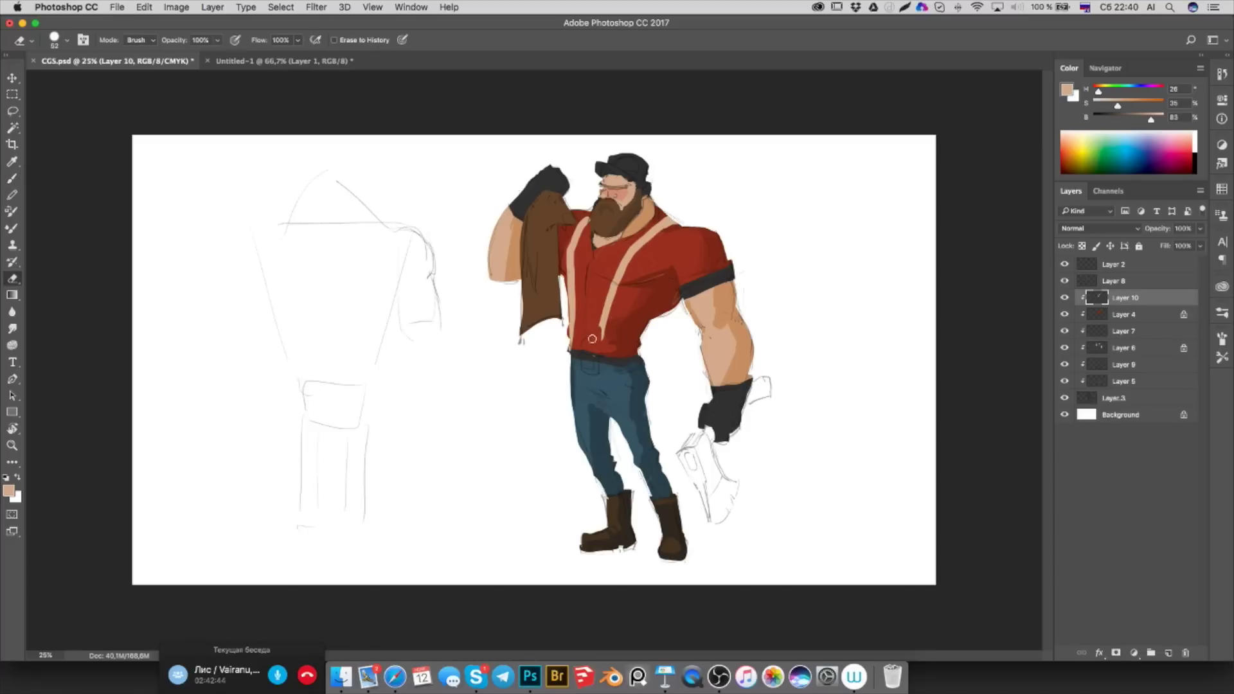
{"action": "key", "text": "b"}
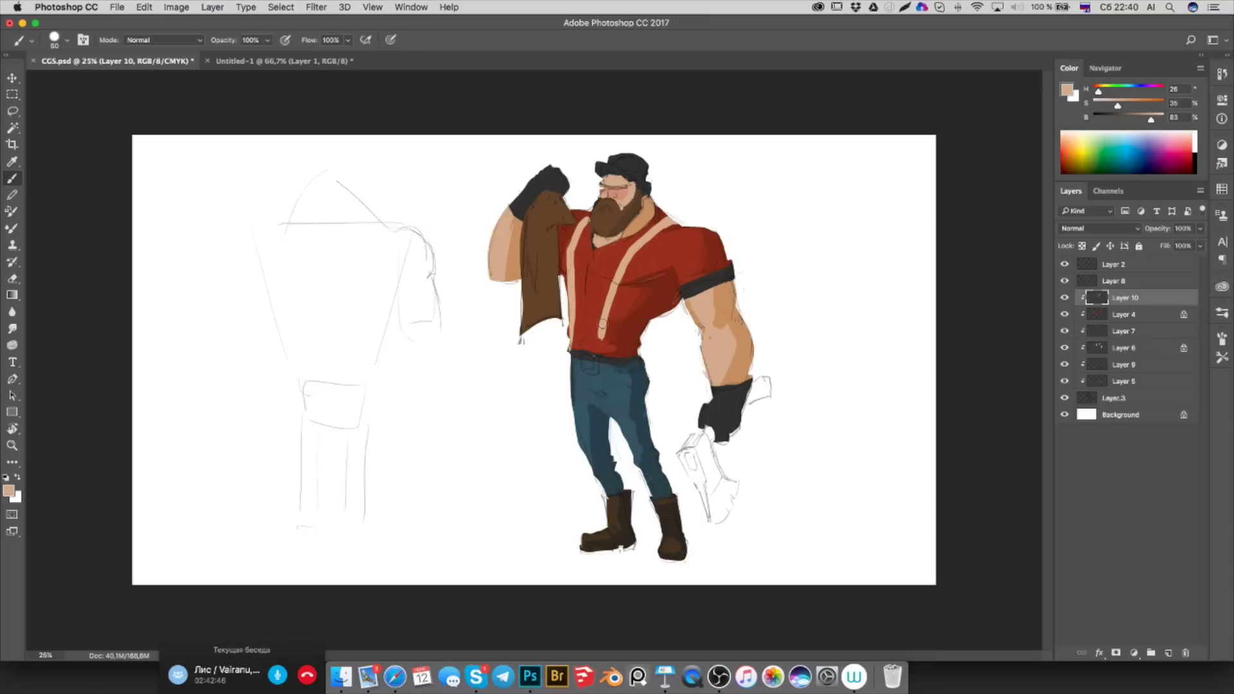
{"action": "left_click_drag", "start_coordinate": [599, 331], "coordinate": [599, 340]}
{"action": "key", "text": "e"}
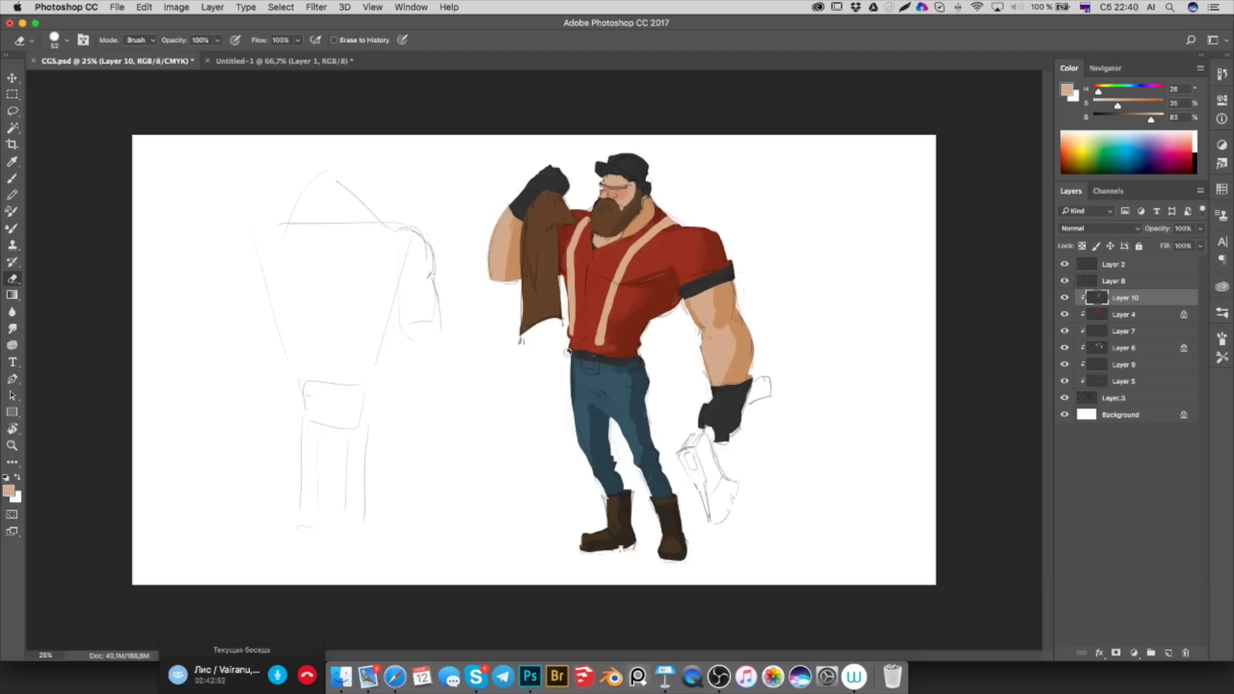
{"action": "key", "text": "b"}
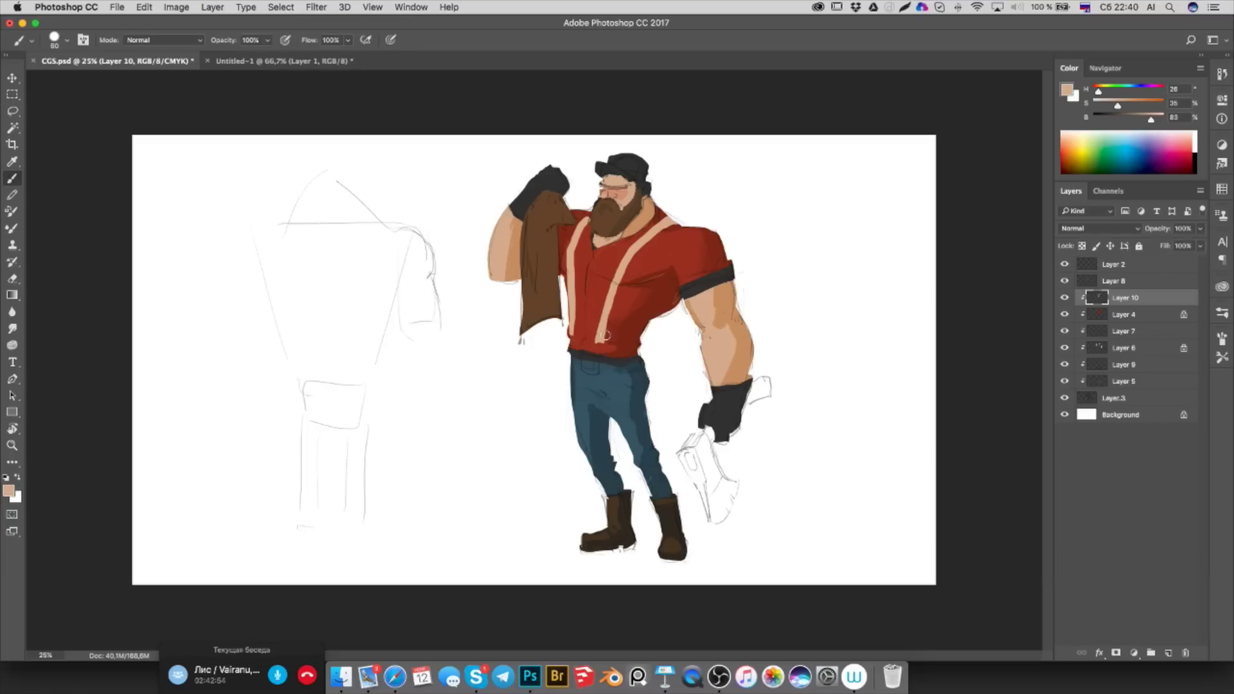
{"action": "left_click", "coordinate": [605, 330], "text": "alt"}
{"action": "right_click", "coordinate": [602, 344]}
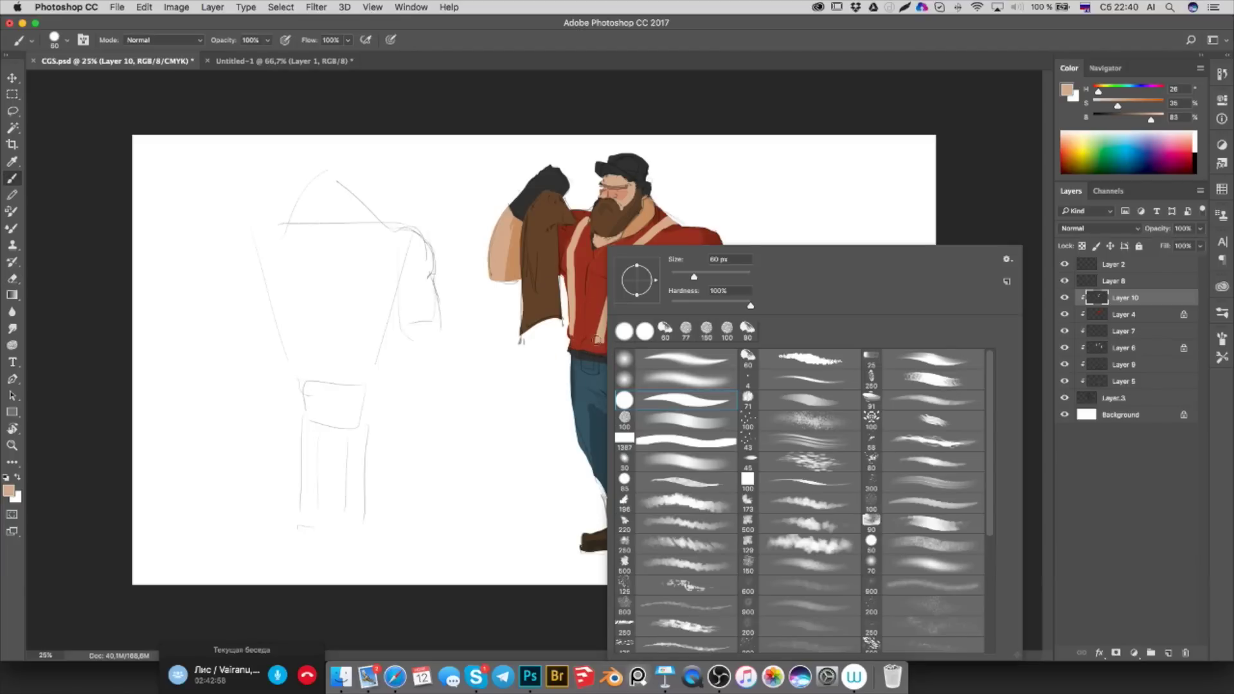
{"action": "key", "text": "Escape"}
{"action": "left_click", "coordinate": [601, 336], "text": "alt"}
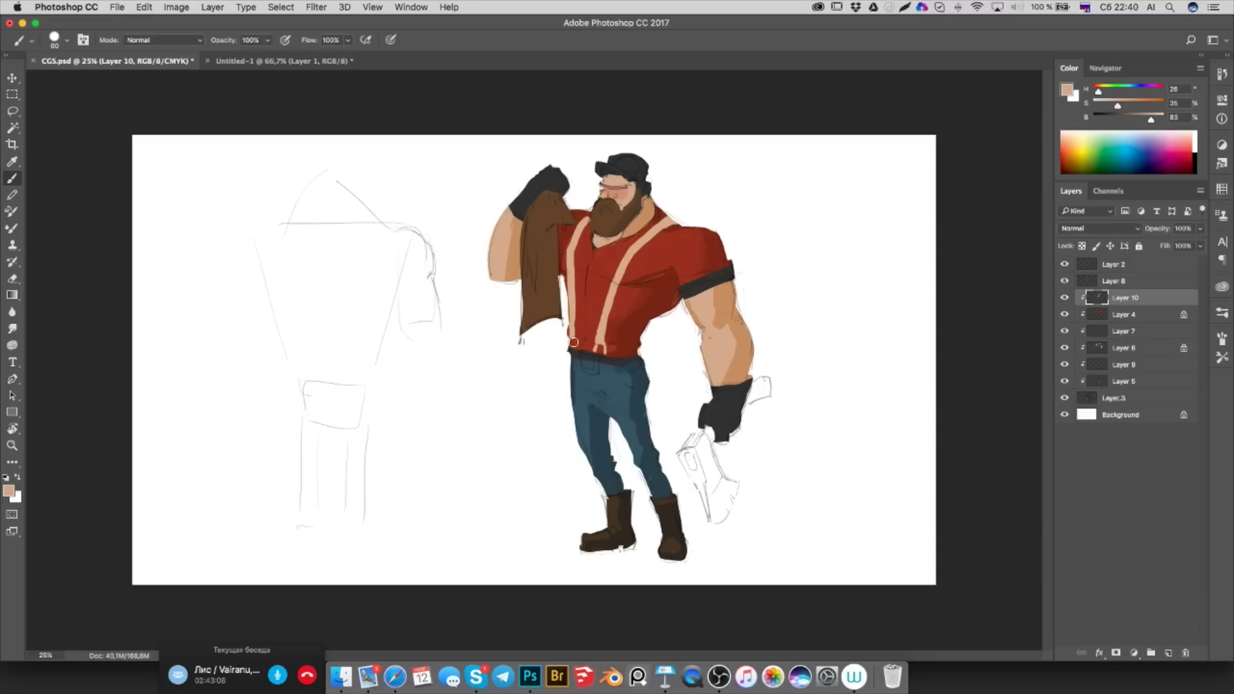
Lock Layer 10's transparency, add a dark grey buckle near the belt, and resample peach
{"action": "key", "text": "e"}
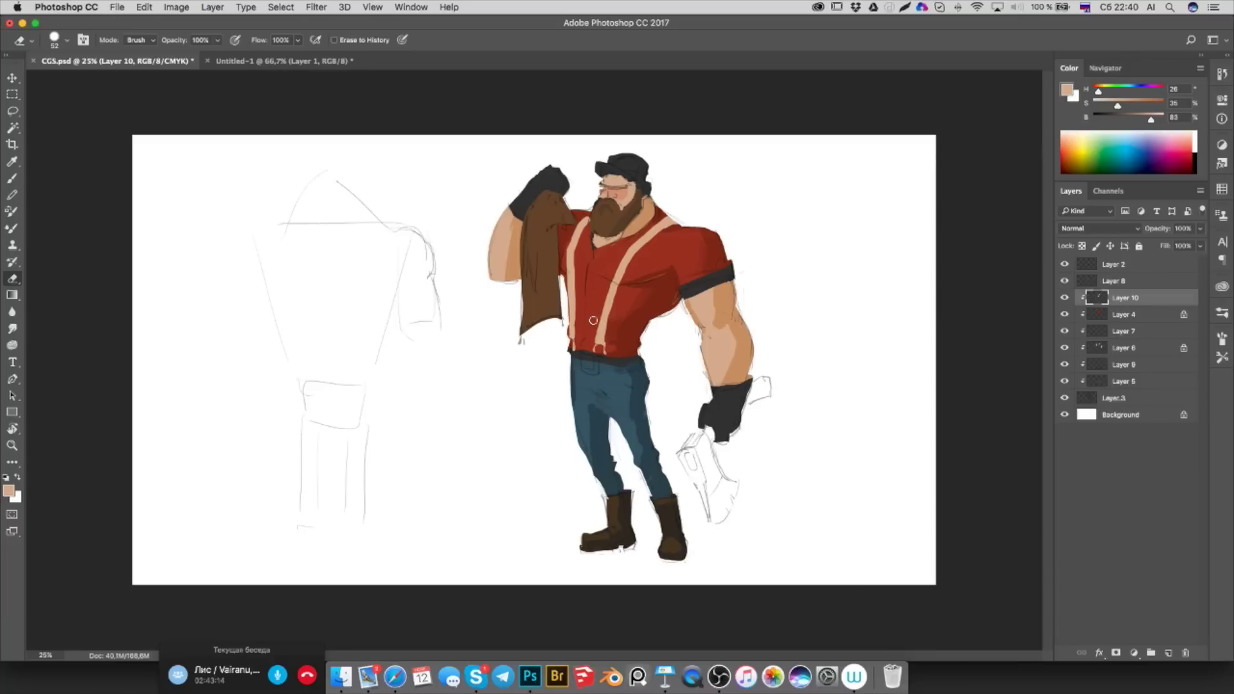
{"action": "left_click", "coordinate": [1083, 246]}
{"action": "key", "text": "b"}
{"action": "left_click", "coordinate": [707, 284], "text": "alt"}
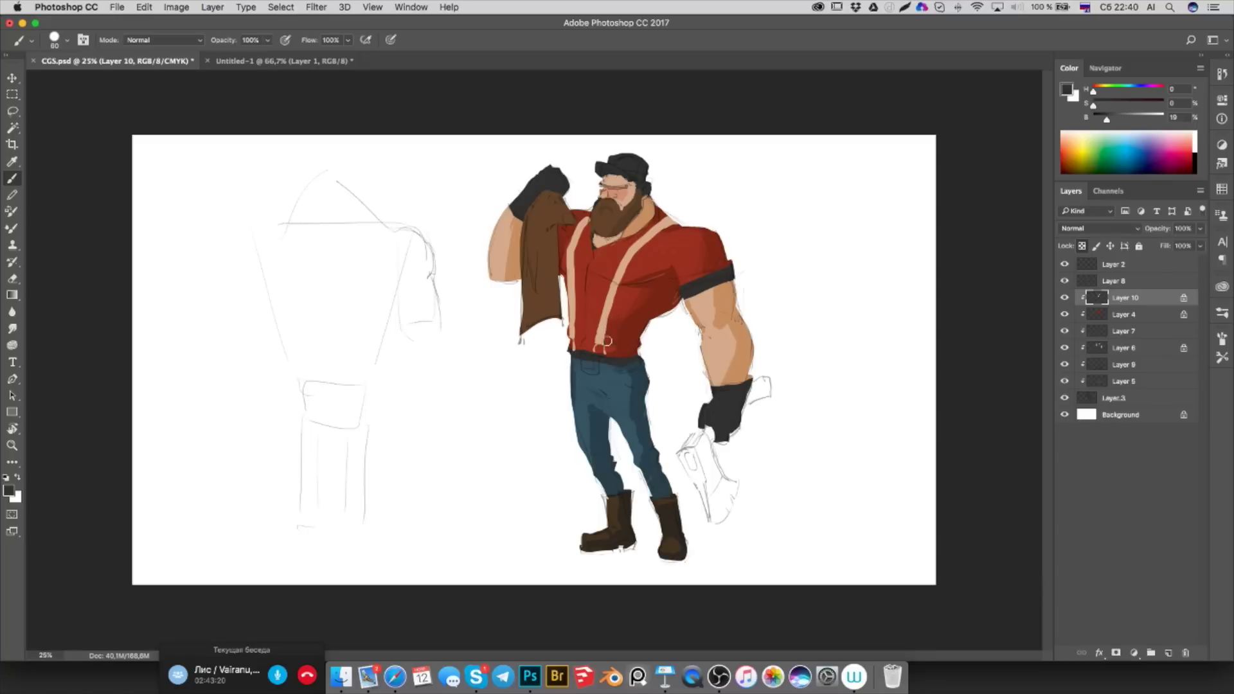
{"action": "left_click_drag", "start_coordinate": [604, 327], "coordinate": [604, 347]}
{"action": "left_click", "coordinate": [604, 318], "text": "alt"}
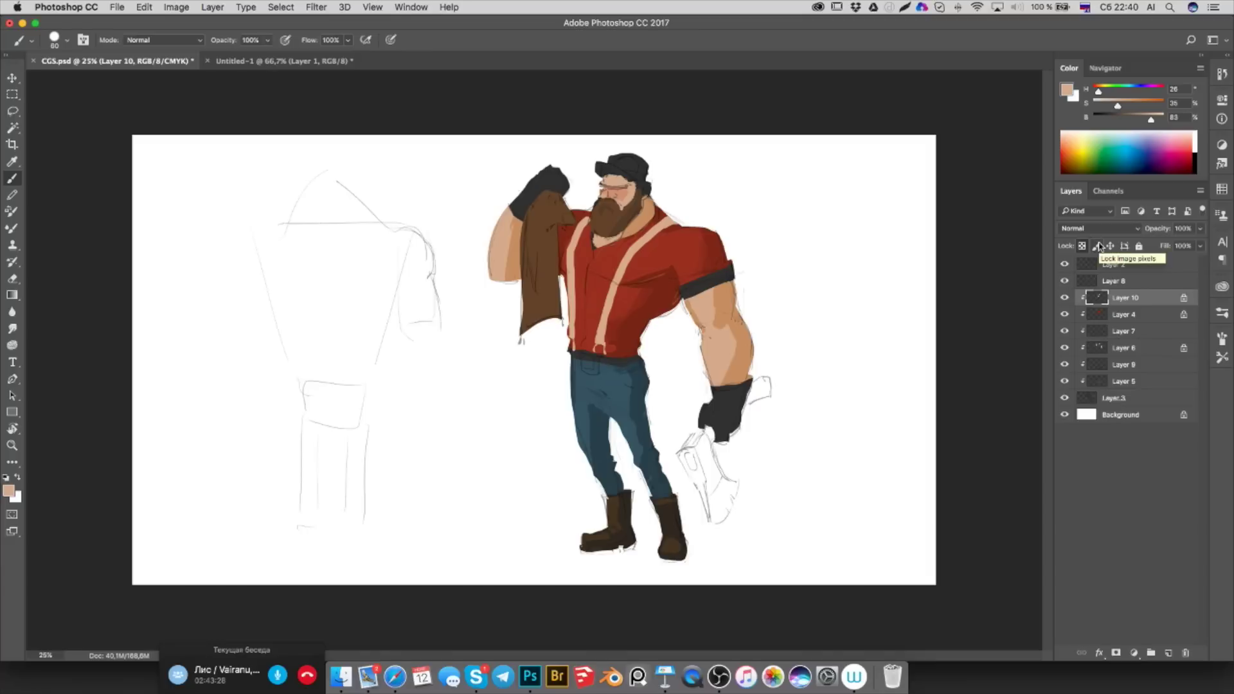
Add Layer 11 clipped to the shirt, then undo it and Layer 10's transparency lock
{"action": "left_click", "coordinate": [1125, 316]}
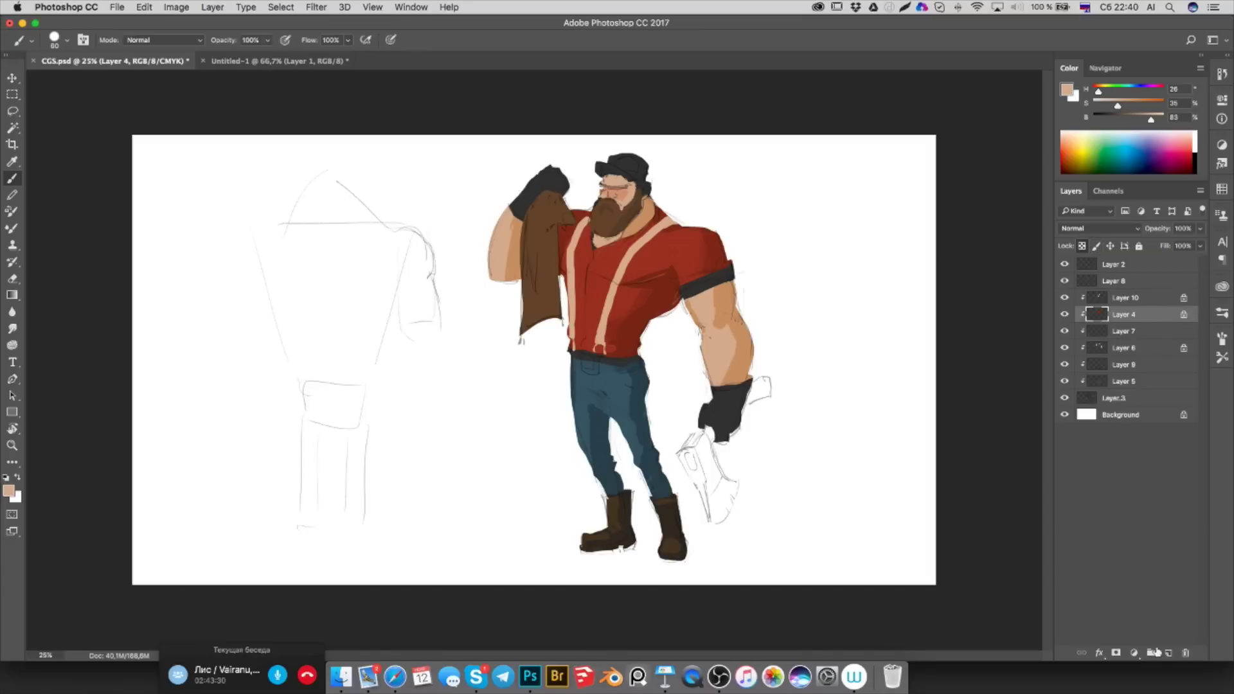
{"action": "left_click", "coordinate": [1165, 652]}
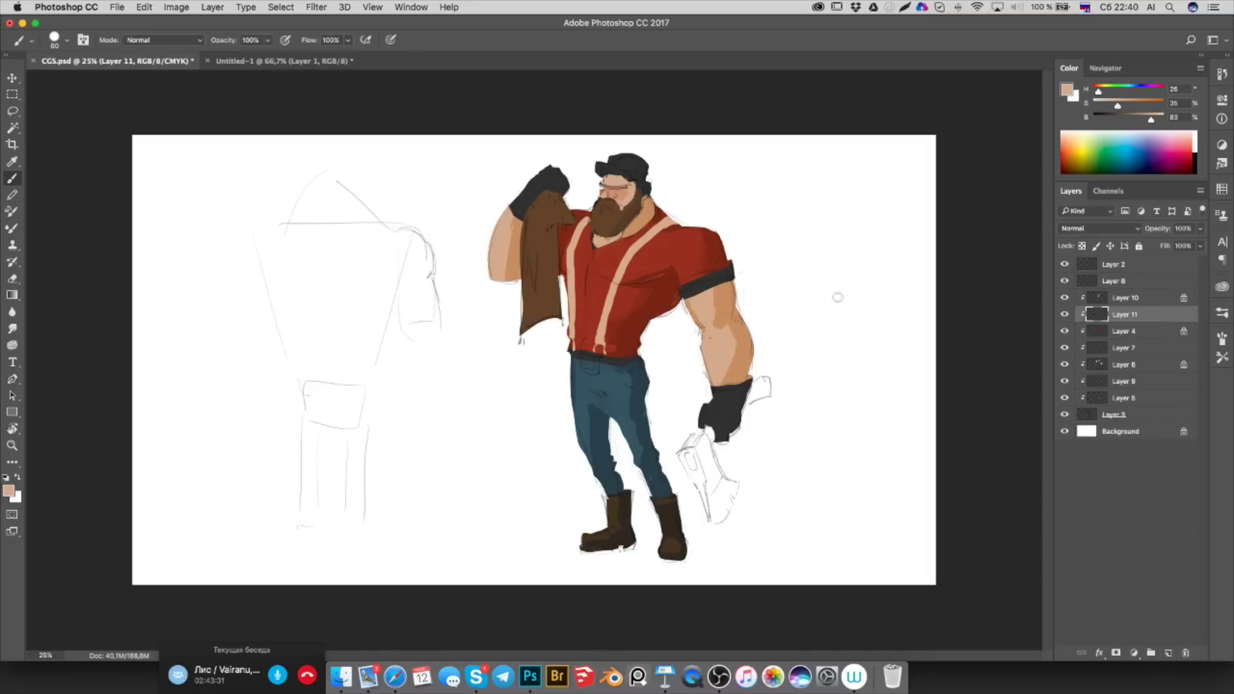
{"action": "left_click", "coordinate": [641, 257], "text": "alt"}
{"action": "left_click", "coordinate": [666, 289], "text": "alt"}
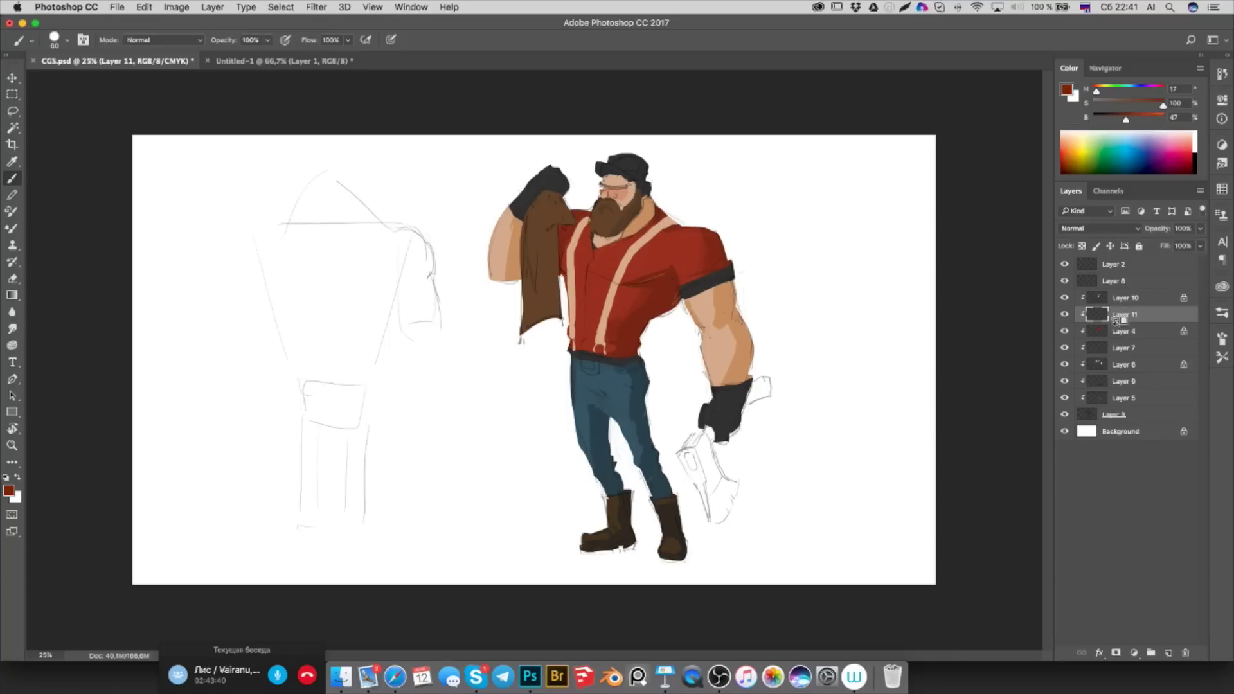
{"action": "left_click", "coordinate": [1124, 299]}
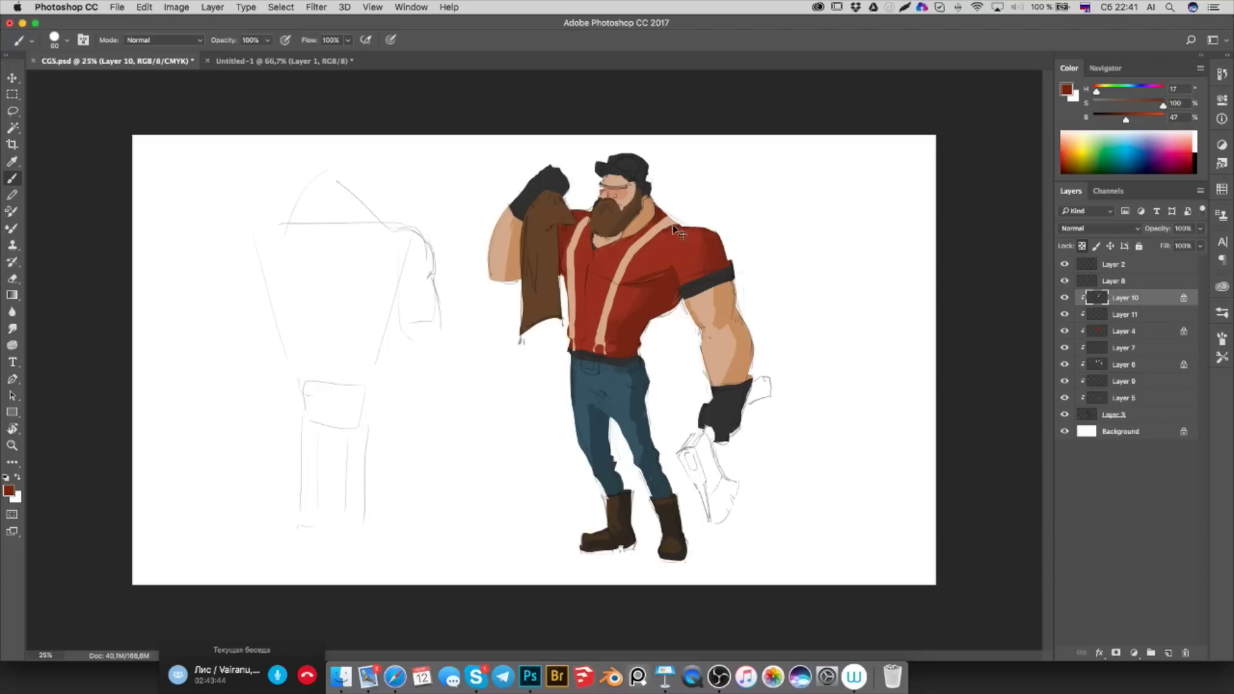
{"action": "key", "text": "ctrl+z"}
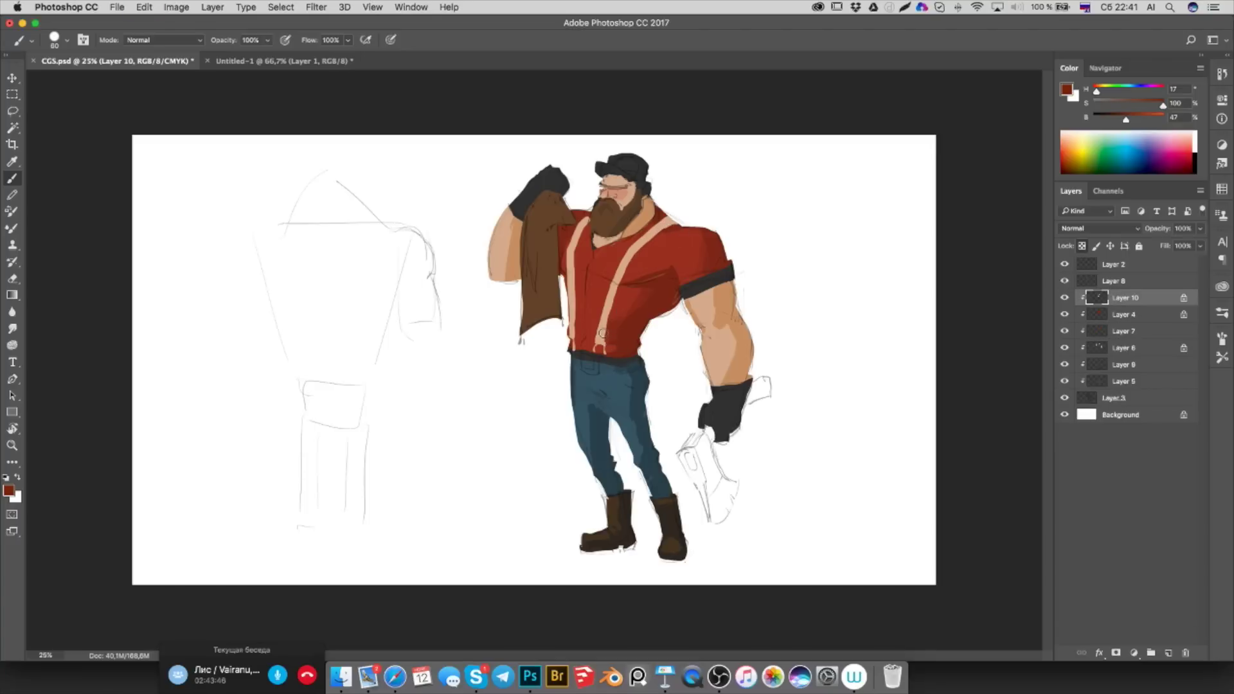
{"action": "key", "text": "slash"}
{"action": "key", "text": "ctrl+z"}
Toggle Layer 10 to compare and sample a neck skin tone with a 10 px brush
{"action": "left_click", "coordinate": [1064, 299]}
{"action": "left_click", "coordinate": [585, 217], "text": "alt"}
{"action": "left_click_drag", "start_coordinate": [586, 217], "coordinate": [590, 215]}
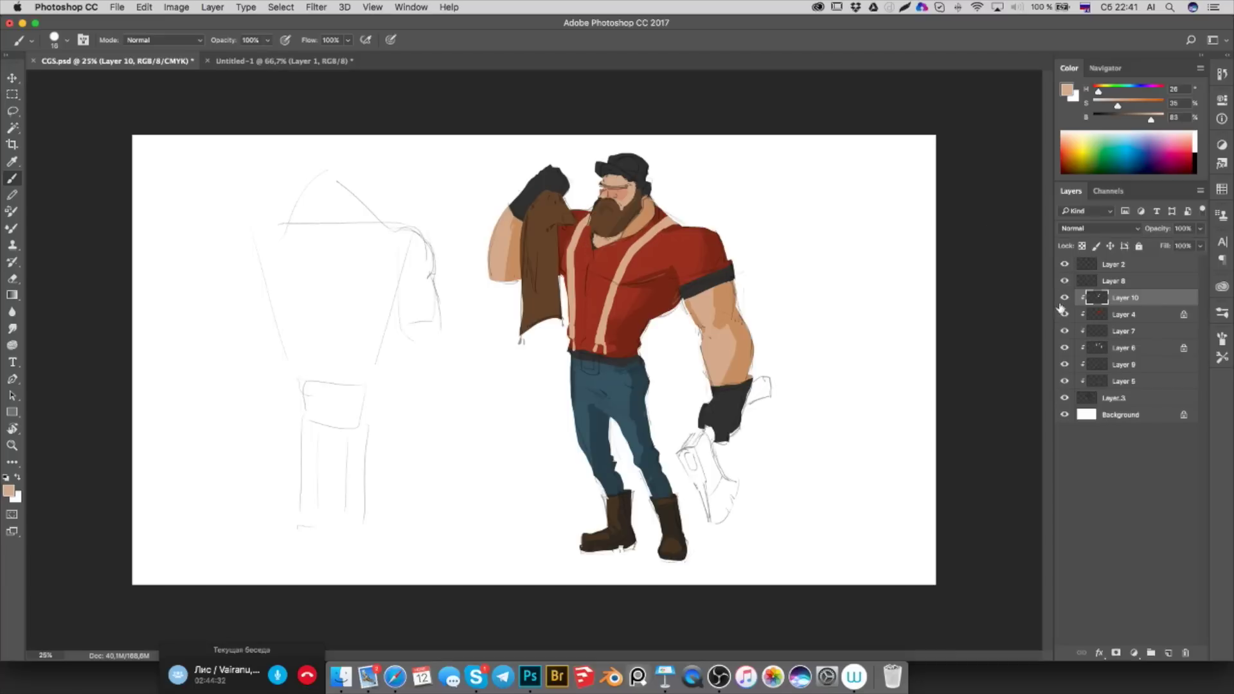
{"action": "left_click", "coordinate": [1199, 71]}
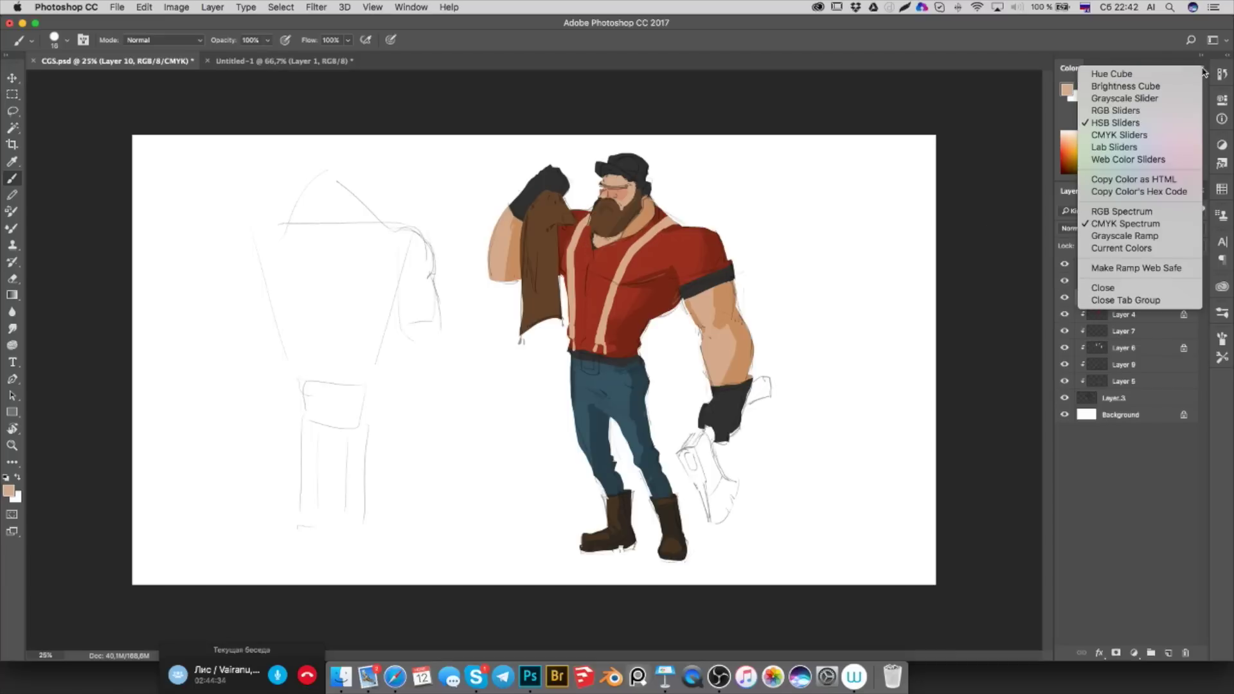
{"action": "left_click", "coordinate": [1005, 194]}
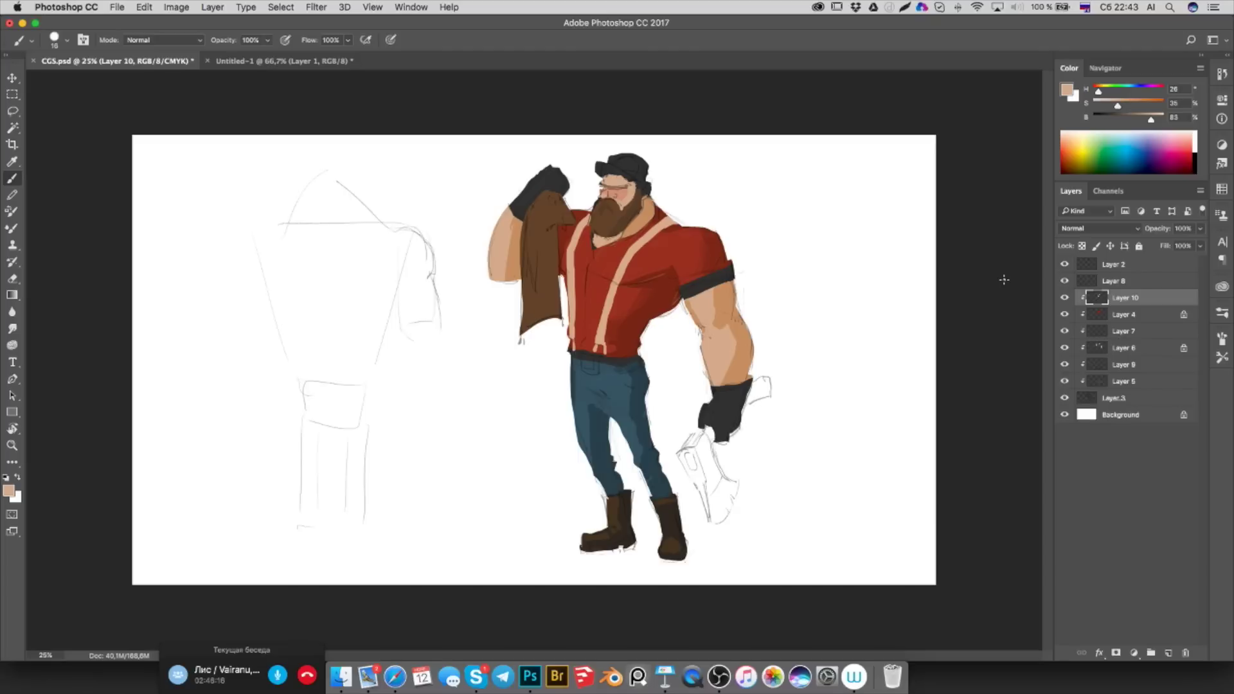
Set the paint colour to bright green and use a hard round brush of about 204 px
{"action": "mouse_move", "coordinate": [1098, 92]}
{"action": "left_mouse_down"}
{"action": "mouse_move", "coordinate": [1162, 105]}
{"action": "mouse_move", "coordinate": [1147, 120]}
{"action": "left_mouse_up"}
{"action": "right_click", "coordinate": [827, 233]}
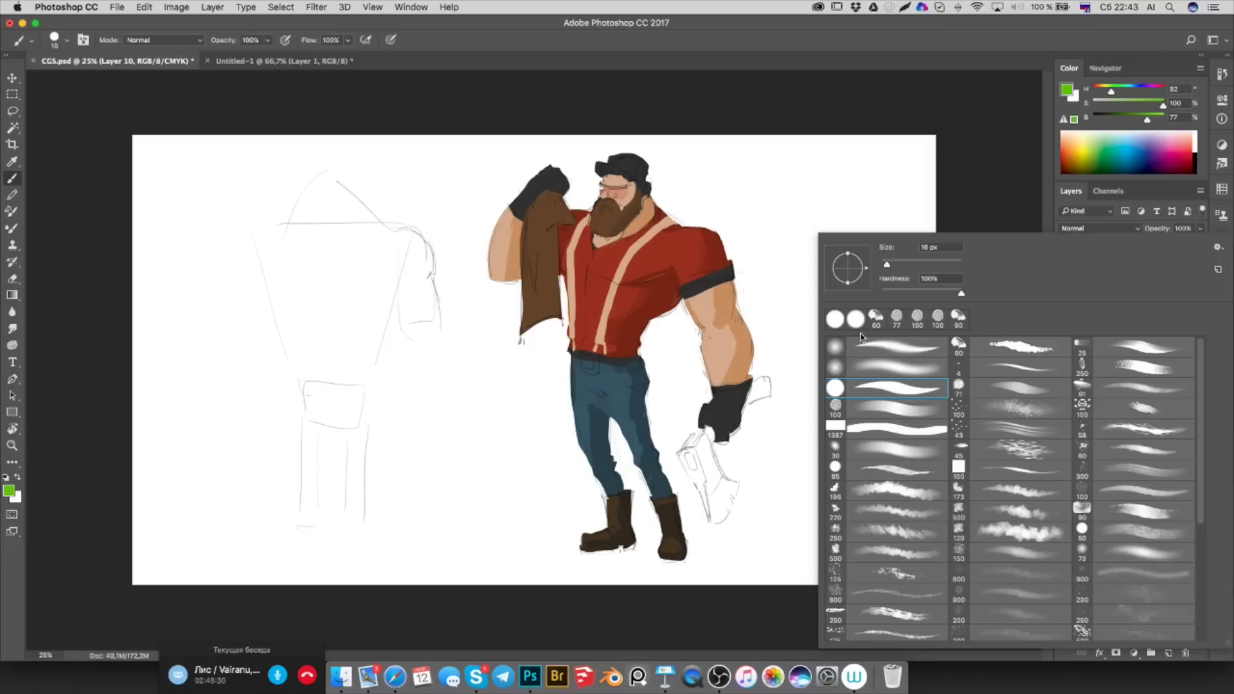
{"action": "left_click", "coordinate": [889, 388]}
{"action": "left_click_drag", "start_coordinate": [779, 237], "coordinate": [798, 234]}
{"action": "right_click", "coordinate": [799, 233]}
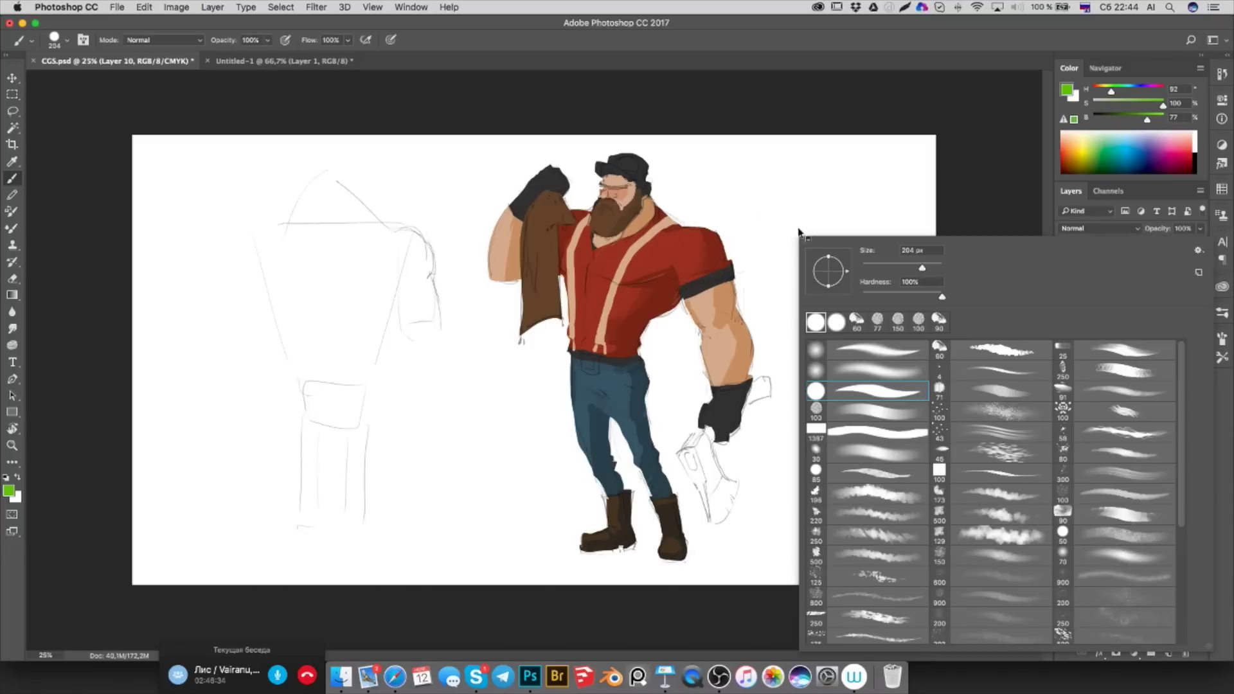
{"action": "left_click", "coordinate": [795, 215]}
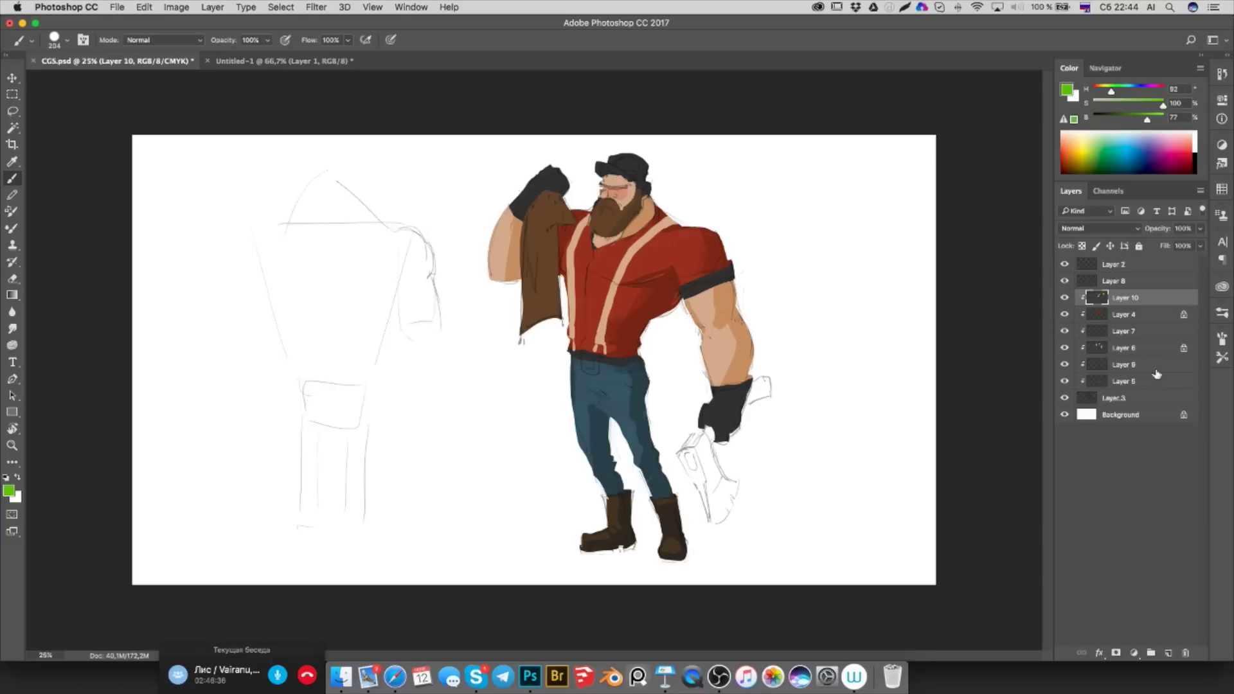
Add scratch Layer 11, paint a green test dab, and shift the colour toward teal
{"action": "left_click", "coordinate": [1169, 652]}
{"action": "left_click_drag", "start_coordinate": [820, 221], "coordinate": [827, 207]}
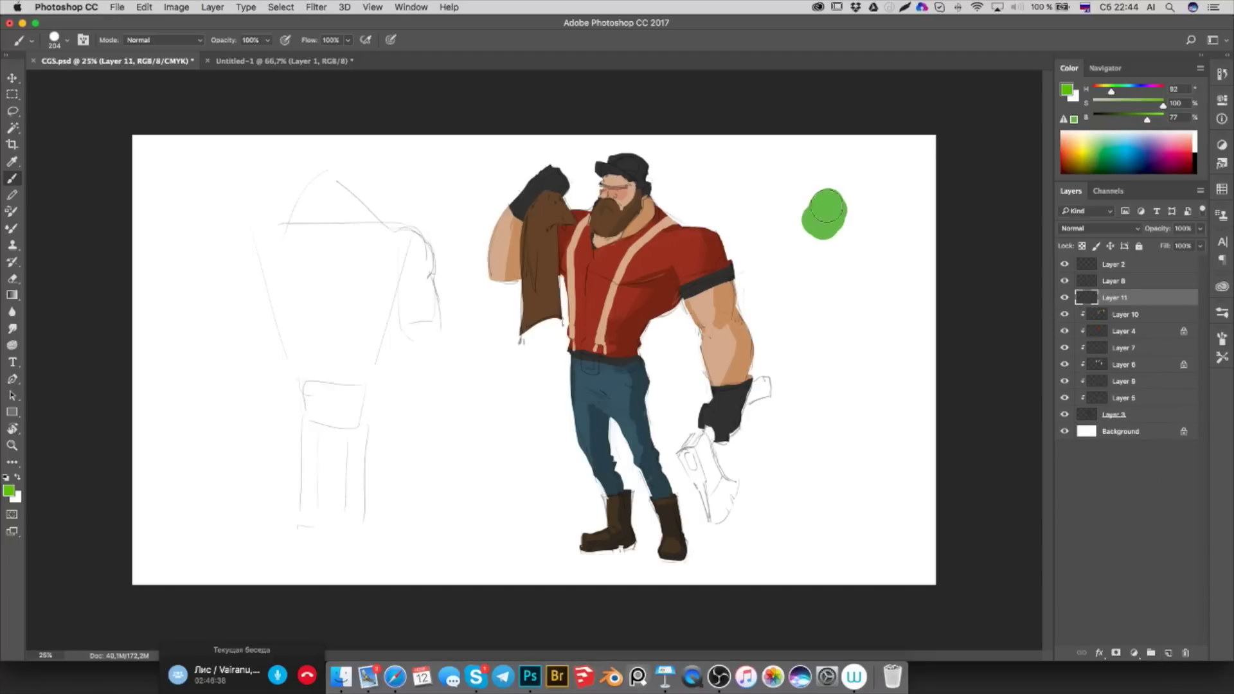
{"action": "left_click_drag", "start_coordinate": [1111, 91], "coordinate": [1125, 97]}
{"action": "left_click_drag", "start_coordinate": [882, 193], "coordinate": [882, 232]}
{"action": "key", "text": "ctrl+z"}
{"action": "left_click_drag", "start_coordinate": [1125, 94], "coordinate": [1126, 93]}
On Layer 11, paint a tall teal test stroke and a white ring inside the green dot
{"action": "left_click", "coordinate": [1100, 296]}
{"action": "left_click_drag", "start_coordinate": [877, 203], "coordinate": [885, 225]}
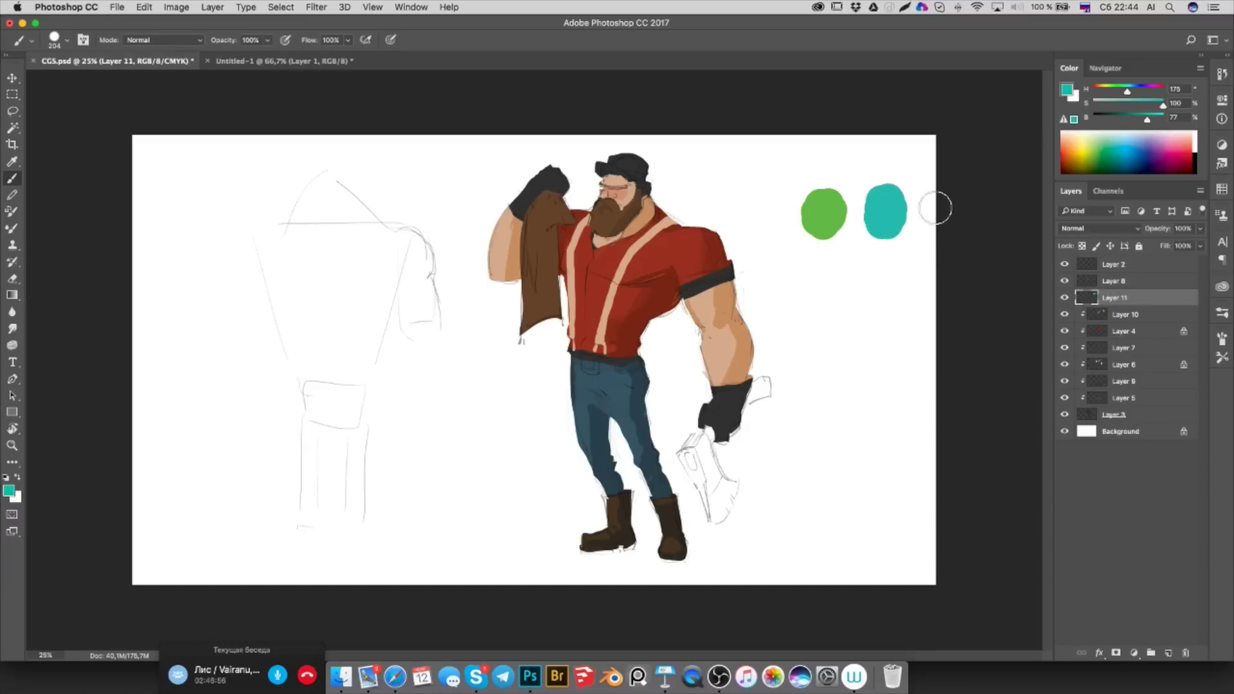
{"action": "left_click_drag", "start_coordinate": [877, 207], "coordinate": [893, 168]}
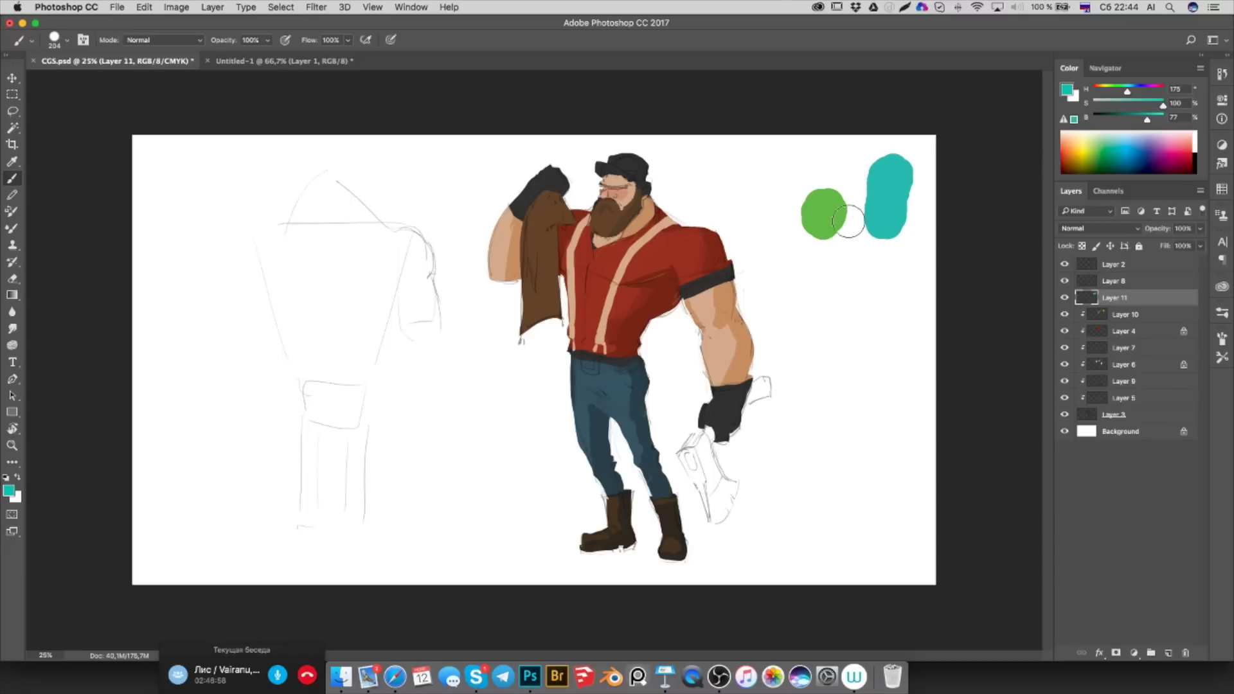
{"action": "left_click", "coordinate": [860, 251], "text": "alt"}
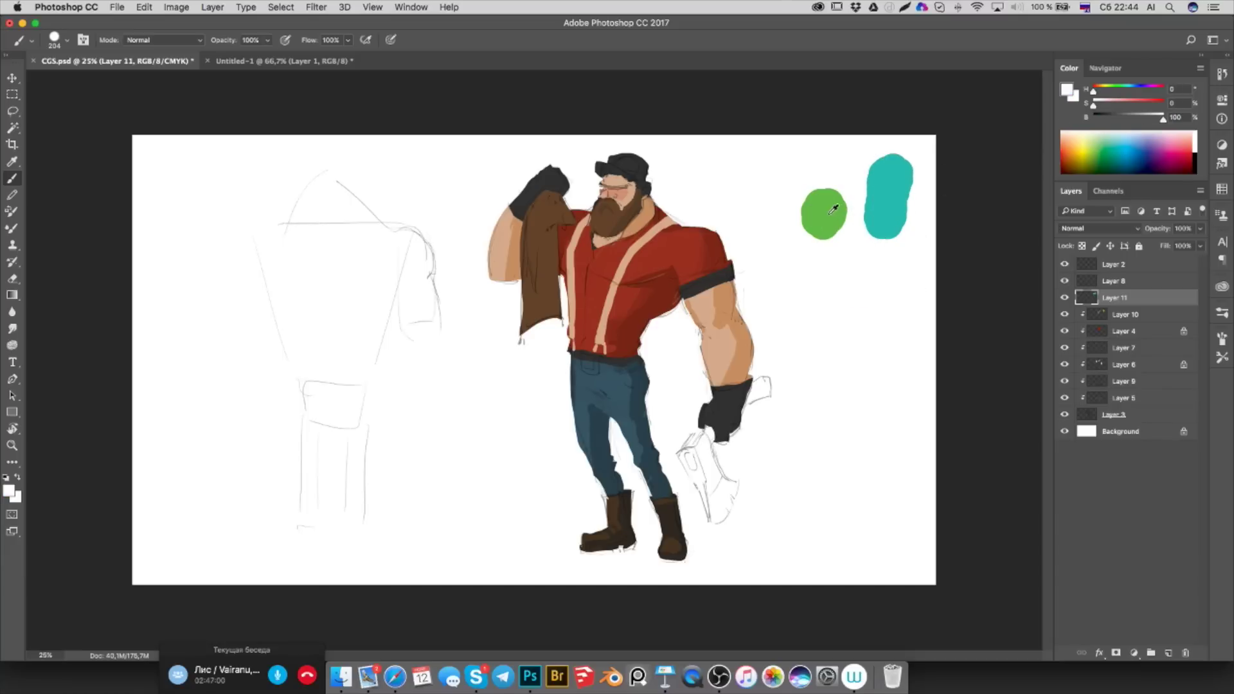
{"action": "left_click", "coordinate": [825, 212]}
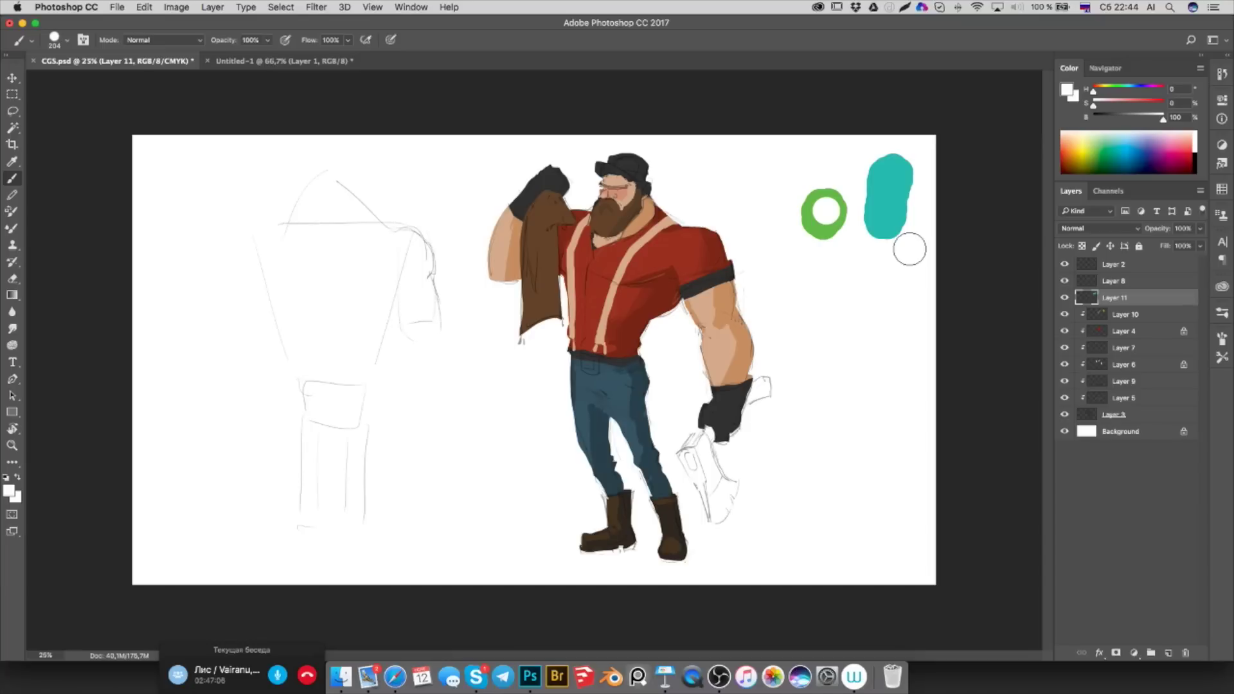
Erase the test marks with a 164 px eraser and hide Layer 11
{"action": "key", "text": "e"}
{"action": "right_click", "coordinate": [909, 249]}
{"action": "left_click", "coordinate": [792, 193]}
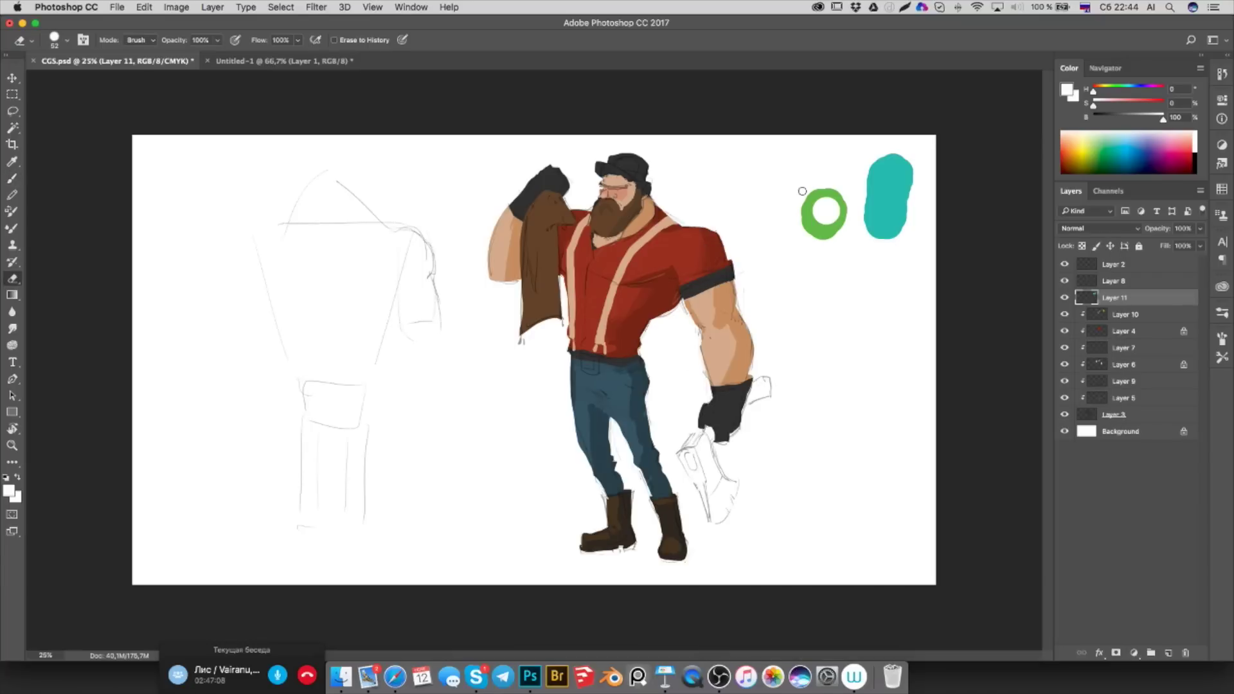
{"action": "mouse_move", "coordinate": [783, 192]}
{"action": "left_mouse_down"}
{"action": "mouse_move", "coordinate": [835, 248]}
{"action": "mouse_move", "coordinate": [854, 229]}
{"action": "mouse_move", "coordinate": [885, 267]}
{"action": "left_mouse_up"}
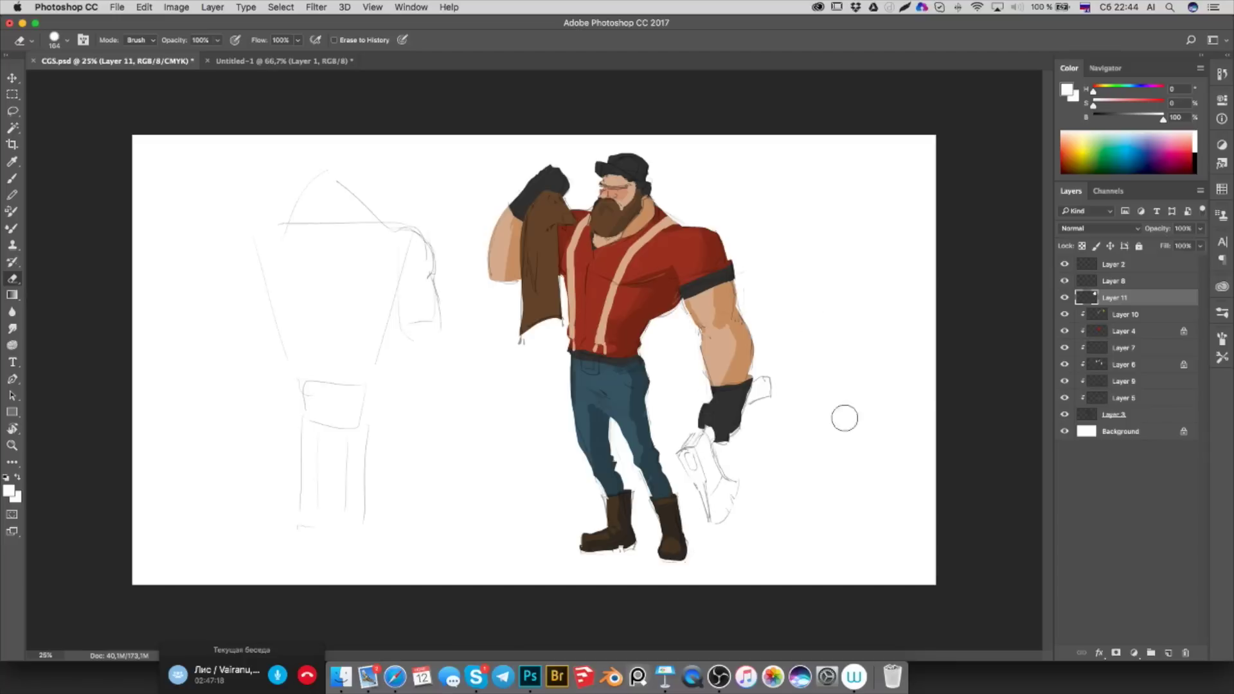
{"action": "key", "text": "b"}
{"action": "left_click", "coordinate": [1065, 298]}
{"action": "left_click", "coordinate": [1064, 331]}
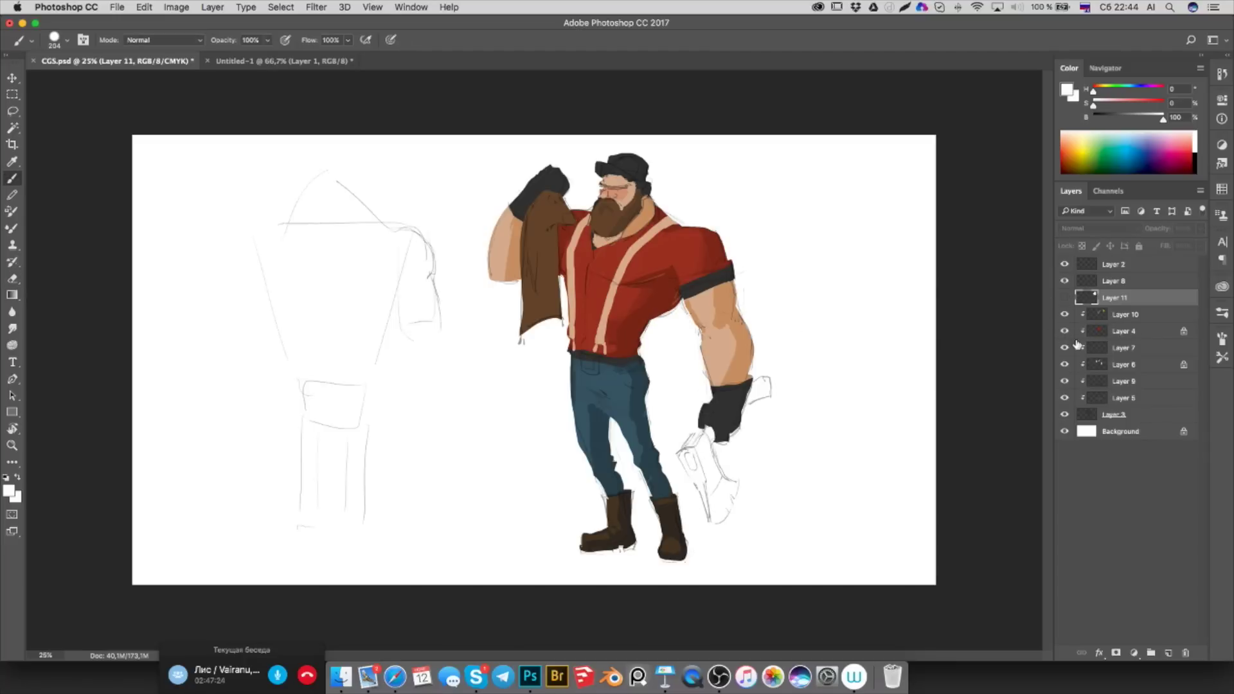
{"action": "left_click", "coordinate": [1135, 332]}
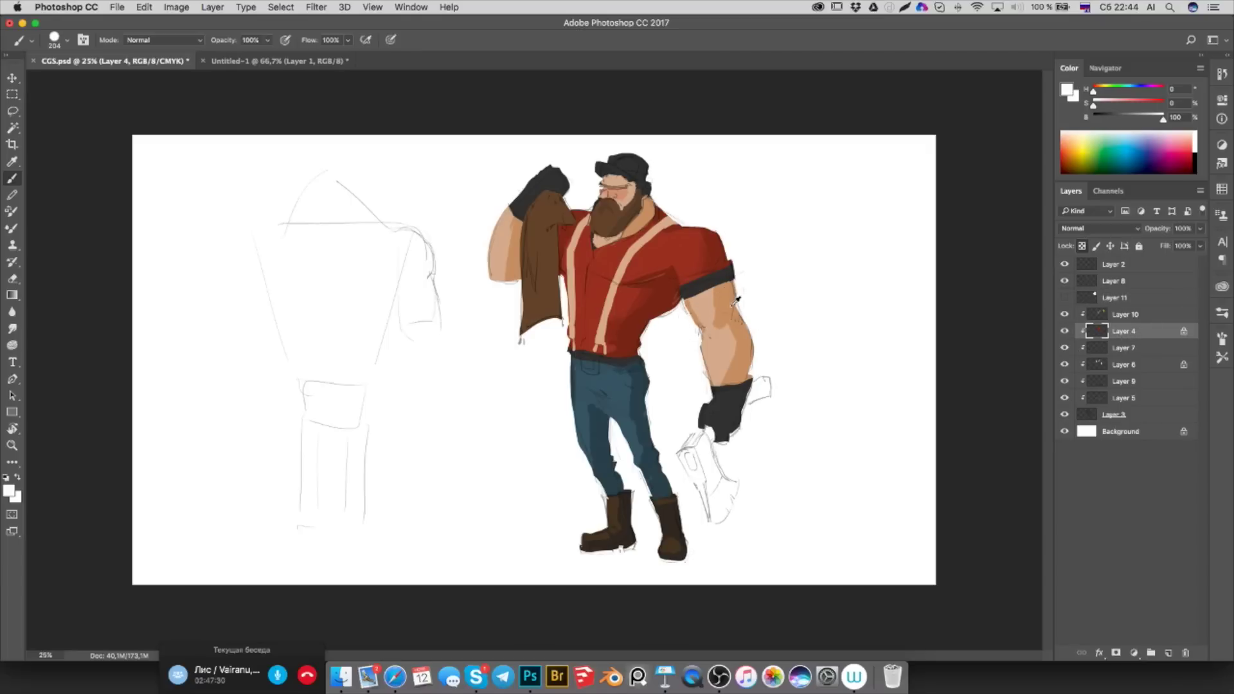
{"action": "left_click", "coordinate": [1065, 331], "text": "alt"}
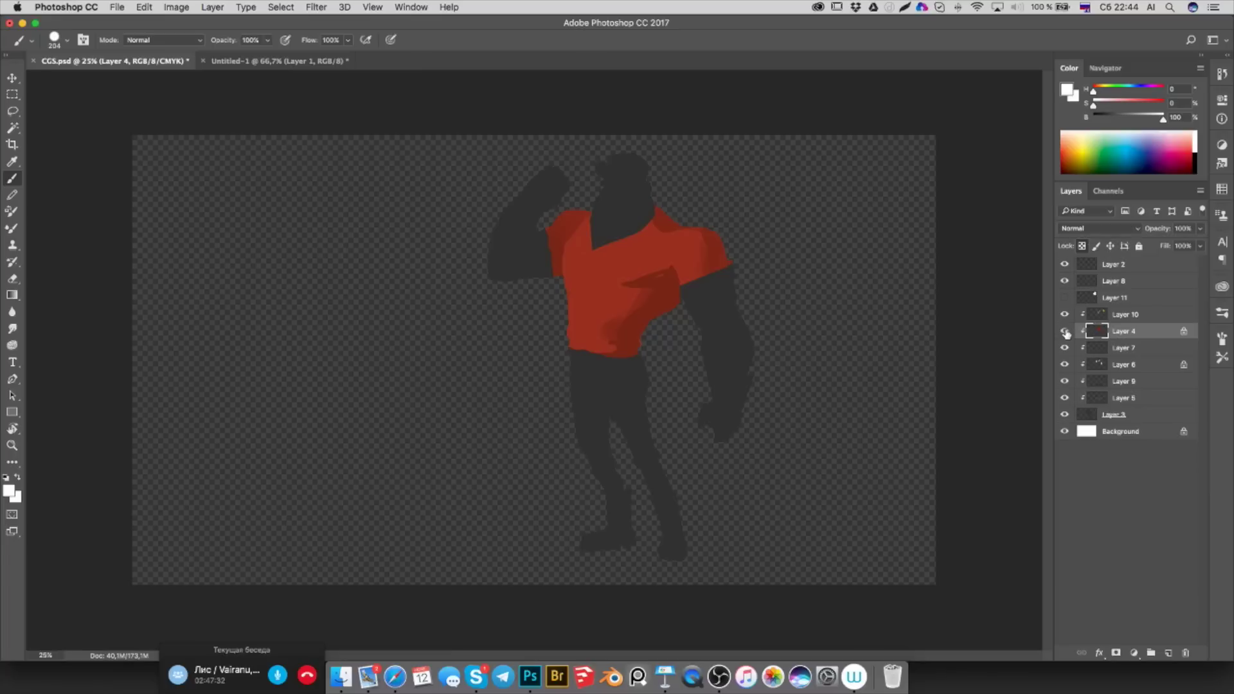
{"action": "left_click", "coordinate": [1065, 331], "text": "alt"}
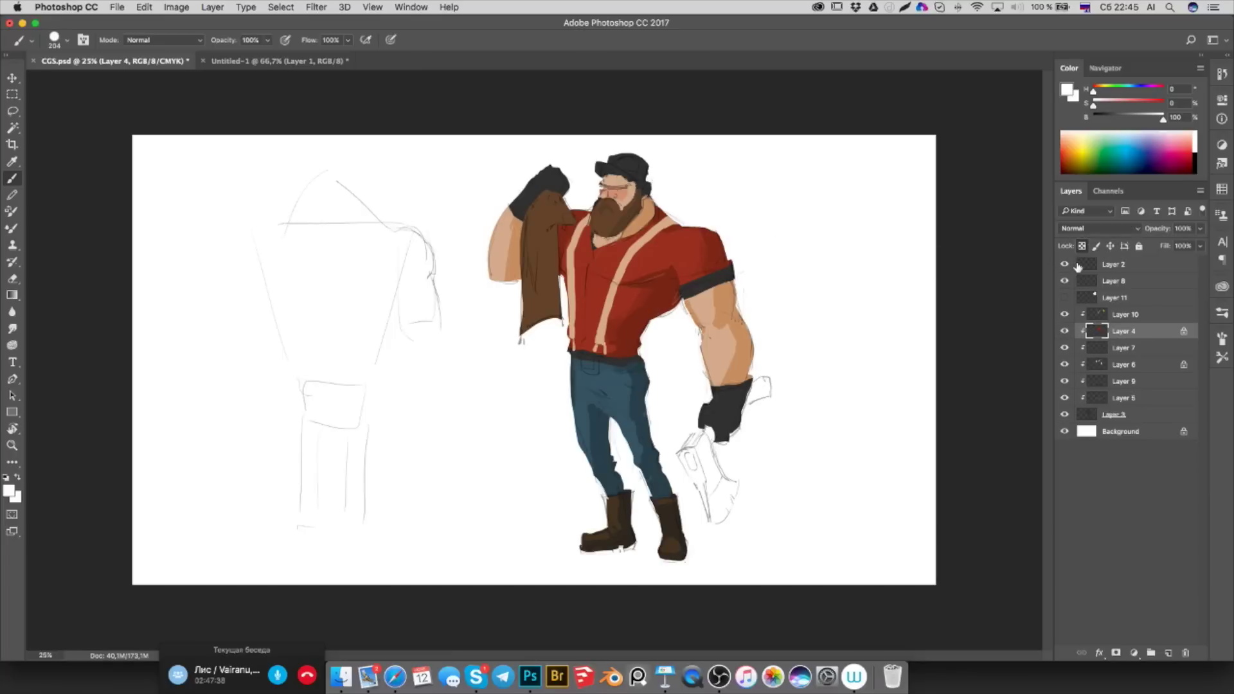
{"action": "left_click", "coordinate": [1120, 365]}
{"action": "left_click", "coordinate": [1065, 365]}
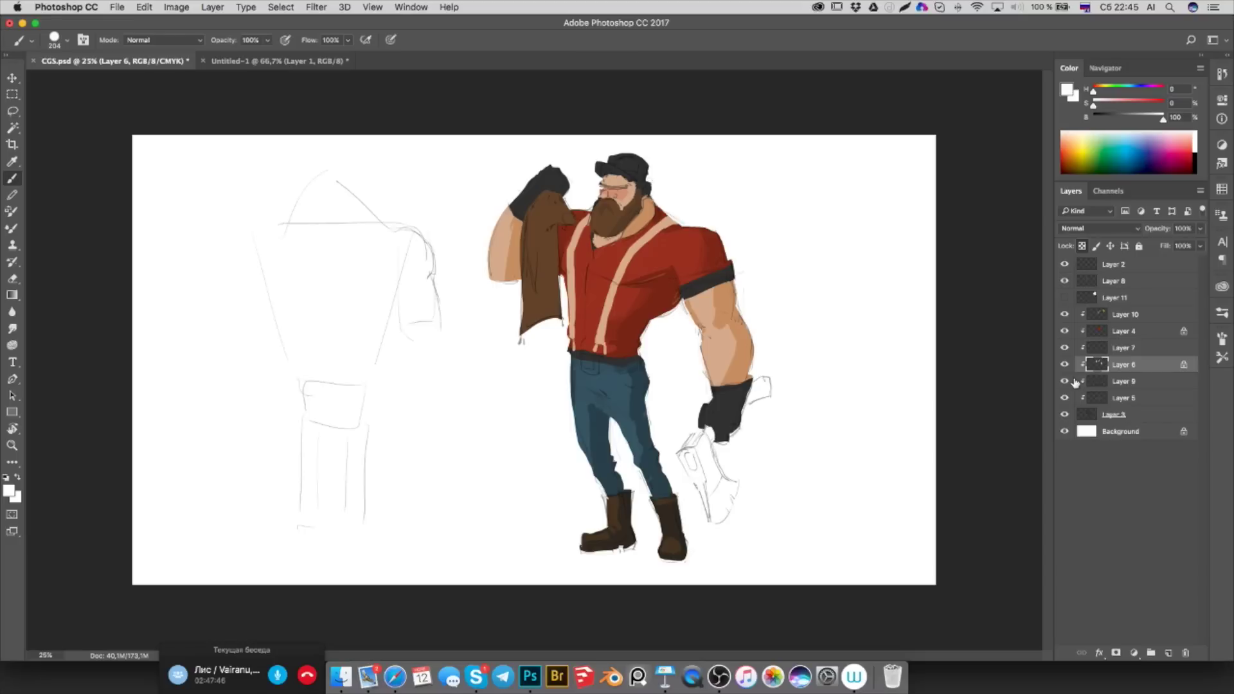
{"action": "left_click", "coordinate": [1093, 384]}
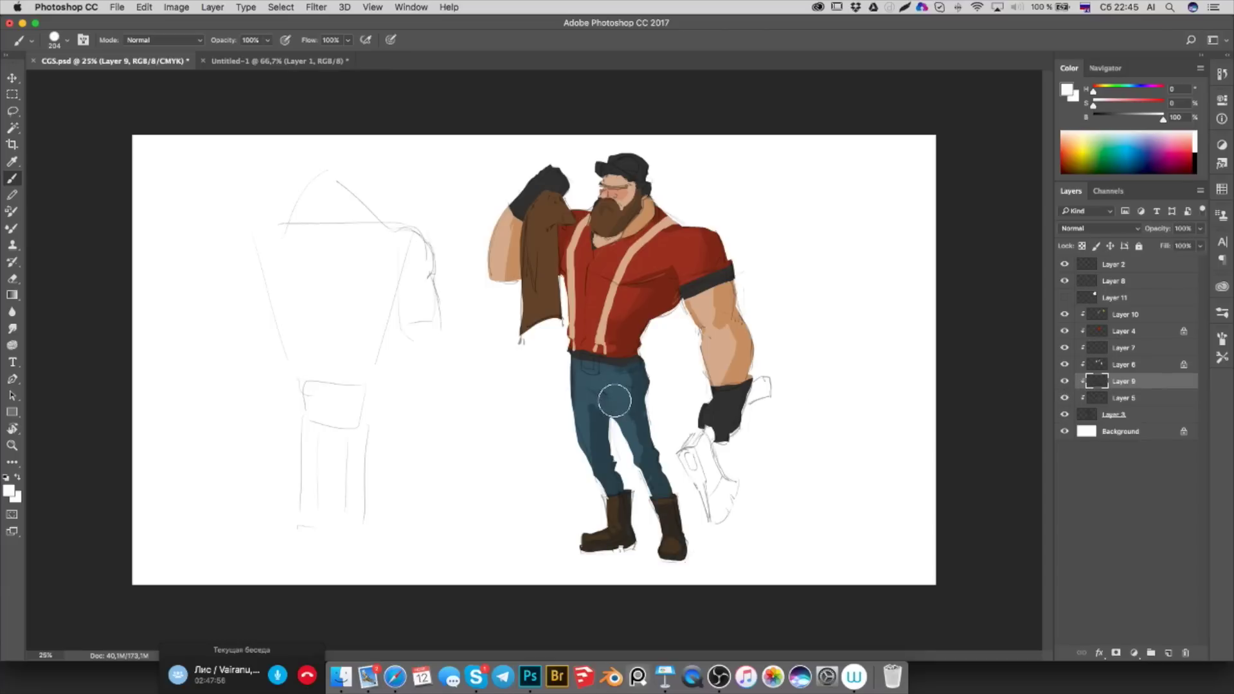
Sample the dark jeans blue and shrink the brush to 100 px
{"action": "left_click", "coordinate": [637, 427], "text": "alt"}
{"action": "right_click", "coordinate": [594, 415]}
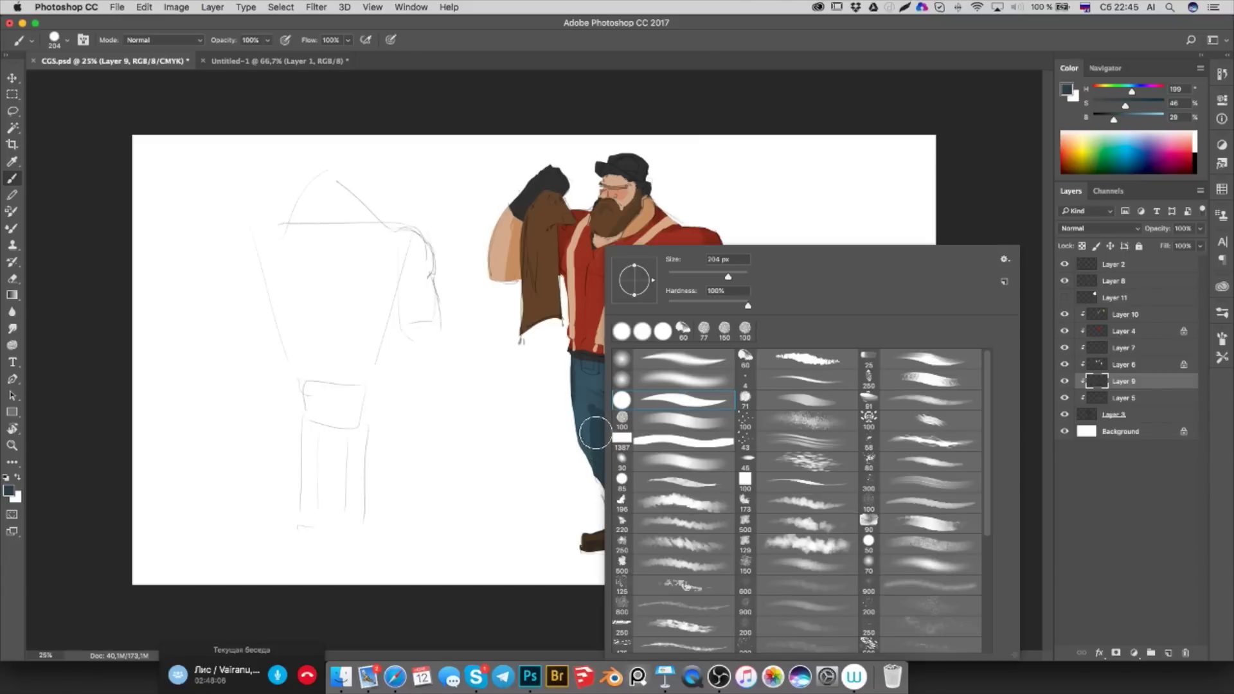
{"action": "left_click_drag", "start_coordinate": [727, 276], "coordinate": [706, 276]}
{"action": "key", "text": "Return"}
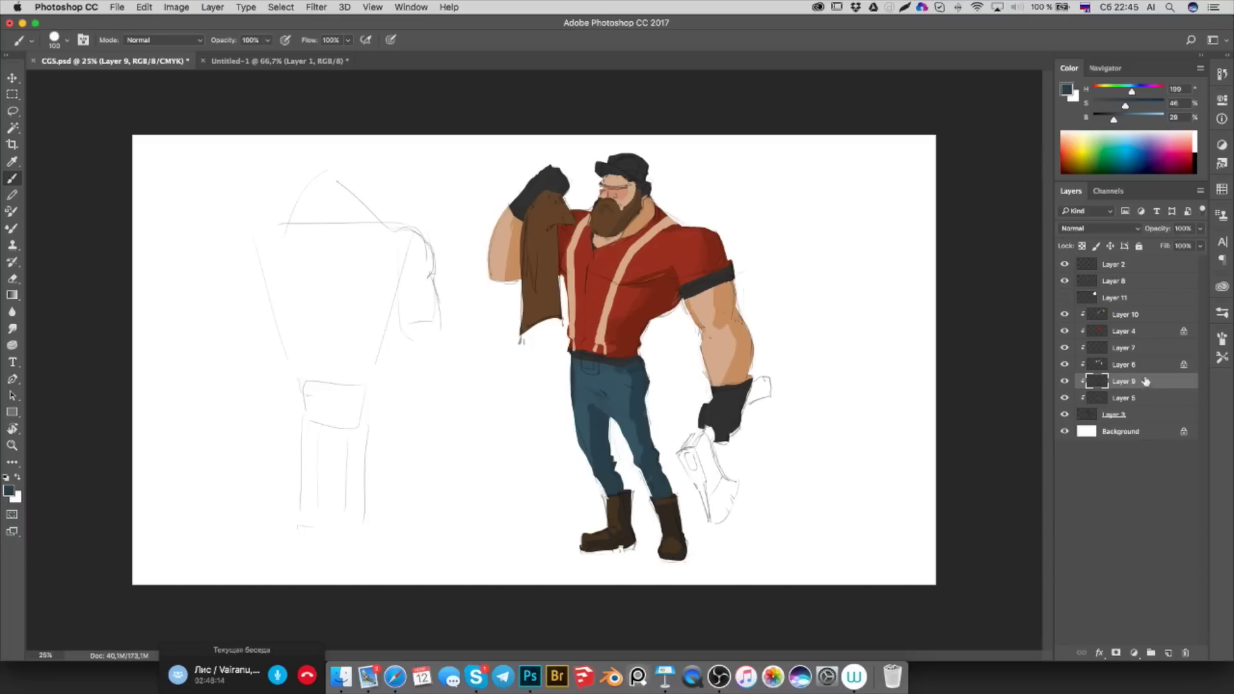
Shade the left thigh of the jeans on Layer 5 with sampled blues, brush reduced to 70 px
{"action": "left_click", "coordinate": [1065, 398]}
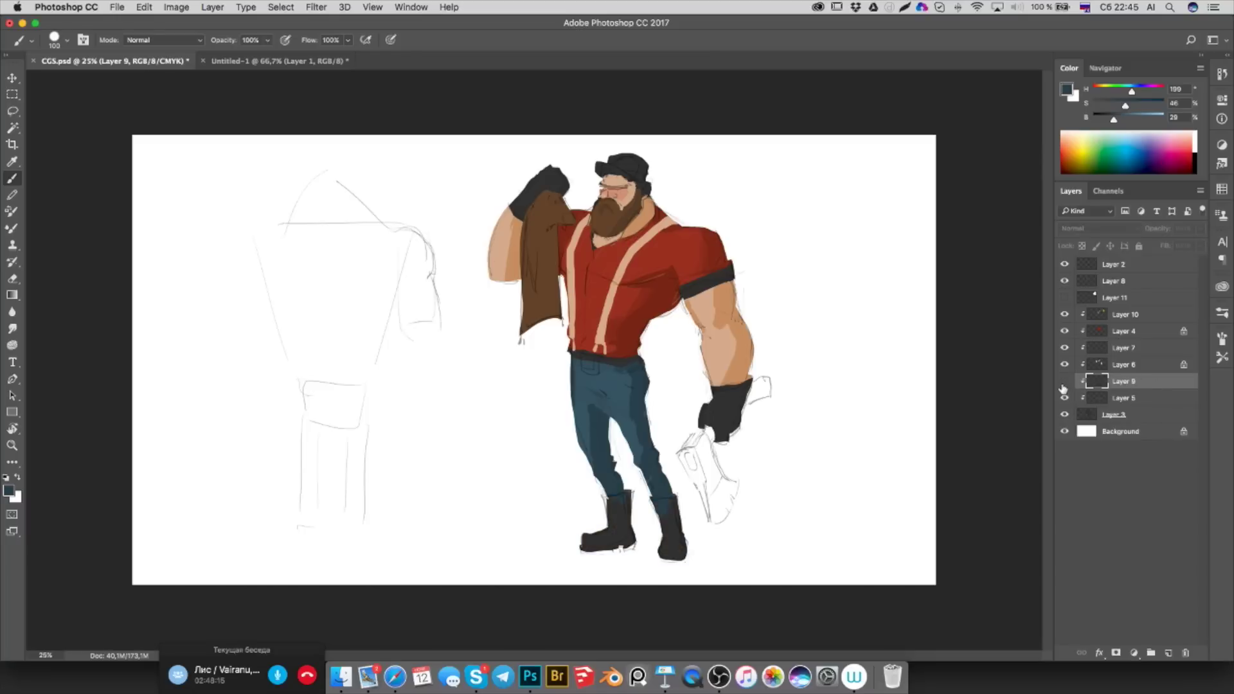
{"action": "left_click", "coordinate": [604, 421], "text": "alt"}
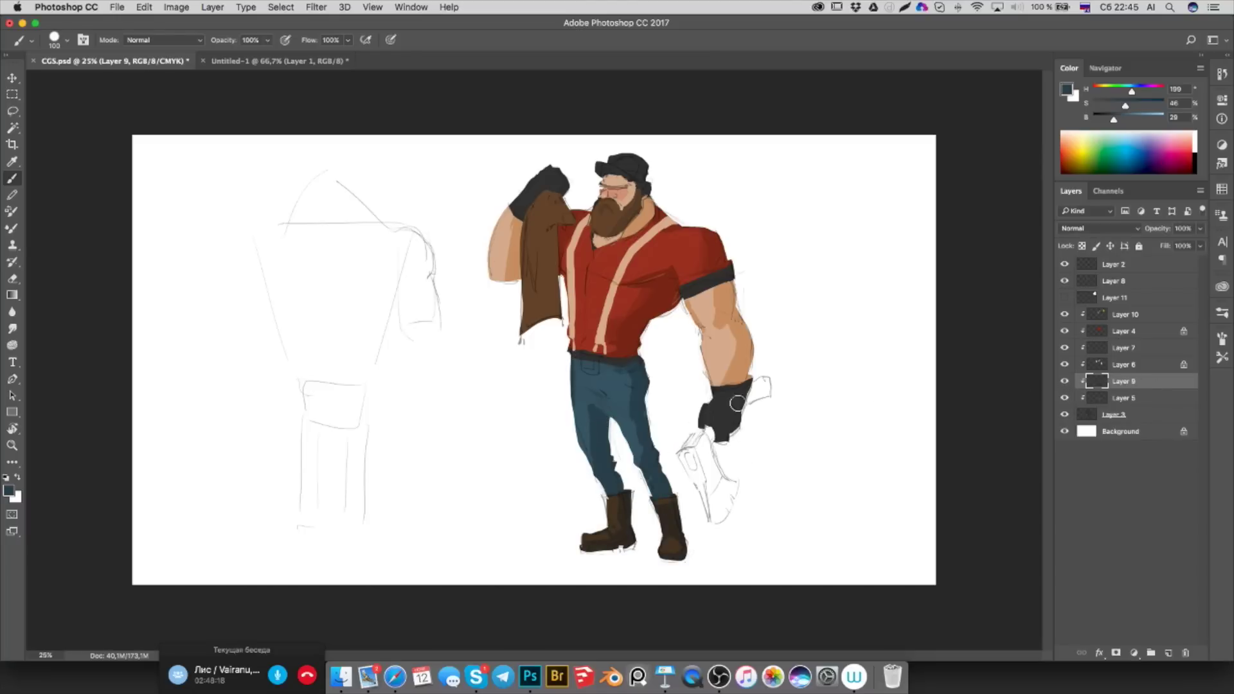
{"action": "left_click", "coordinate": [1125, 397]}
{"action": "left_click_drag", "start_coordinate": [590, 399], "coordinate": [593, 437]}
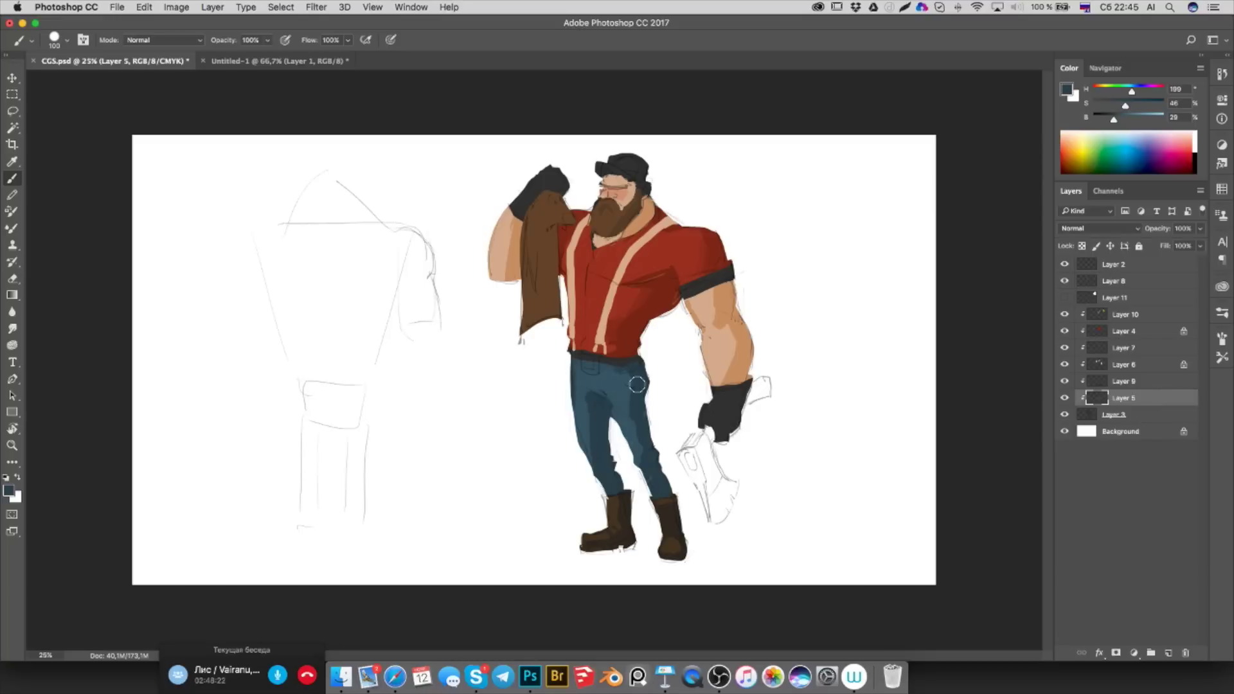
{"action": "left_click", "coordinate": [624, 397], "text": "alt"}
{"action": "key", "text": "bracketleft"}
{"action": "key", "text": "bracketleft"}
{"action": "key", "text": "bracketleft"}
{"action": "key", "text": "bracketleft"}
{"action": "left_click", "coordinate": [627, 376]}
Mix an olive brown from the belt colour and add Layer 12 for the buckle
{"action": "left_click", "coordinate": [604, 358], "text": "alt"}
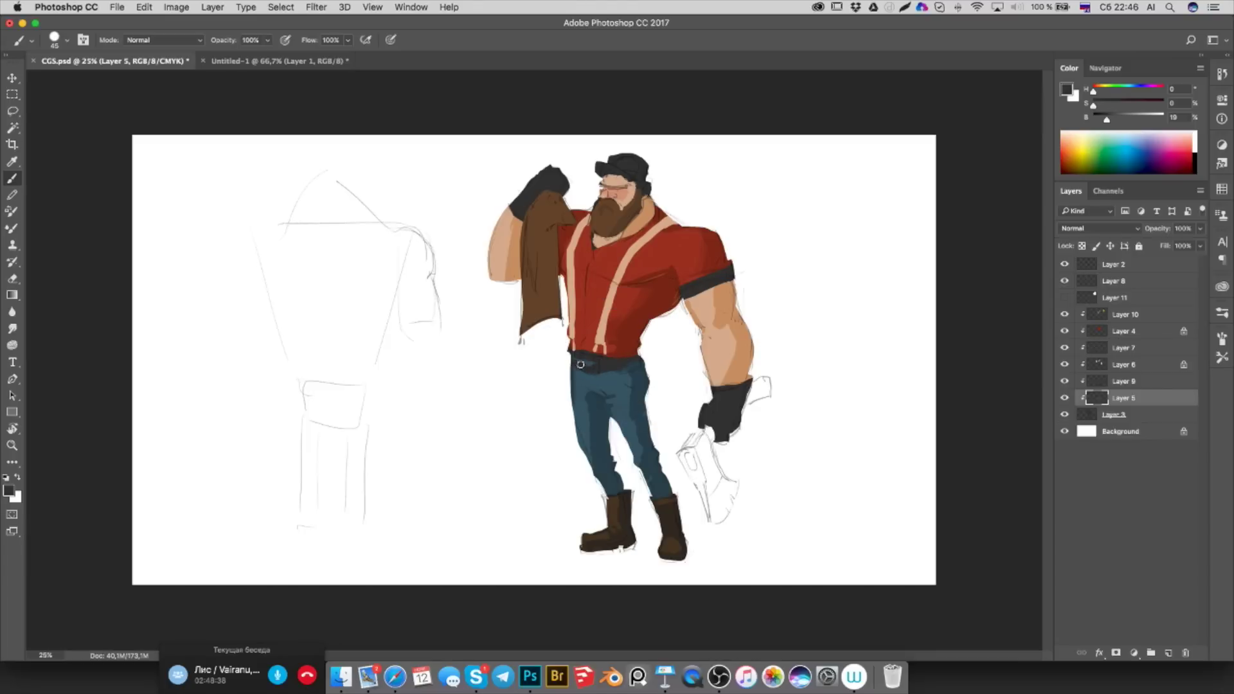
{"action": "left_click", "coordinate": [1104, 89]}
{"action": "mouse_move", "coordinate": [1106, 120]}
{"action": "left_mouse_down"}
{"action": "mouse_move", "coordinate": [1126, 120]}
{"action": "mouse_move", "coordinate": [1099, 91]}
{"action": "mouse_move", "coordinate": [1135, 119]}
{"action": "mouse_move", "coordinate": [1099, 93]}
{"action": "left_mouse_up"}
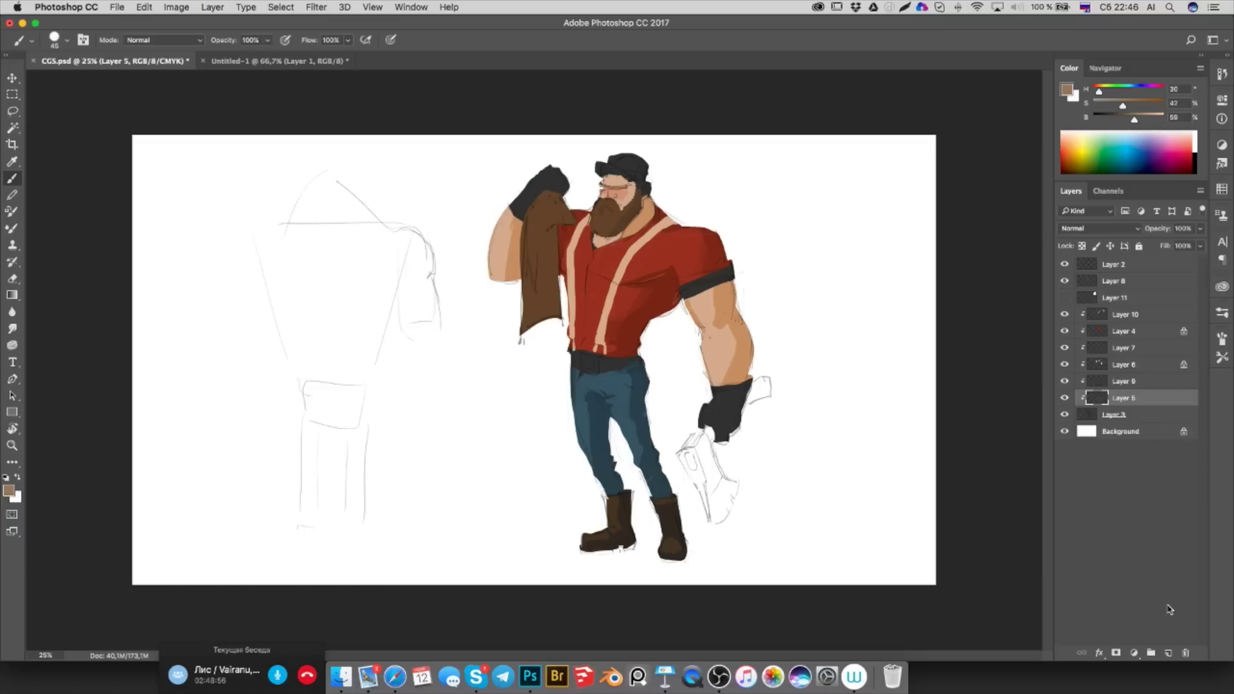
{"action": "left_click", "coordinate": [1170, 653]}
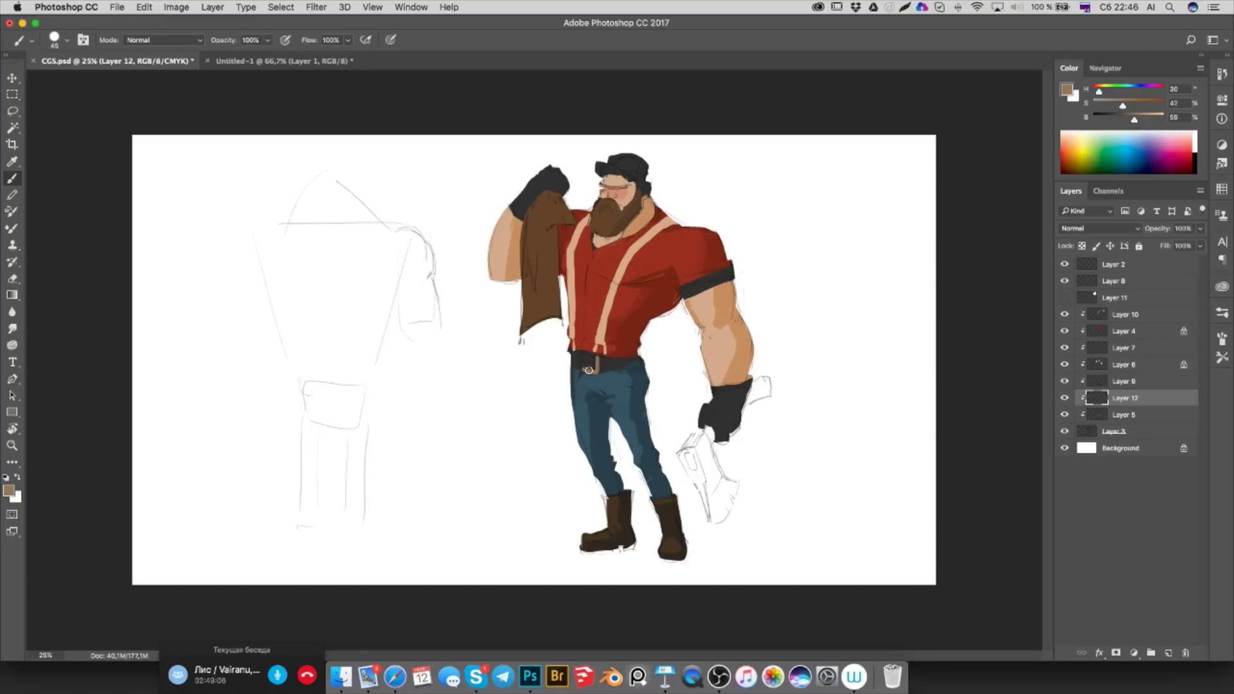
Paint the buckle and belt loops with sampled belt grey and jeans blue, then select Layer 4
{"action": "left_click", "coordinate": [589, 373], "text": "alt"}
{"action": "left_click", "coordinate": [597, 380], "text": "alt"}
{"action": "left_click", "coordinate": [595, 381], "text": "alt"}
{"action": "left_click", "coordinate": [606, 367], "text": "alt"}
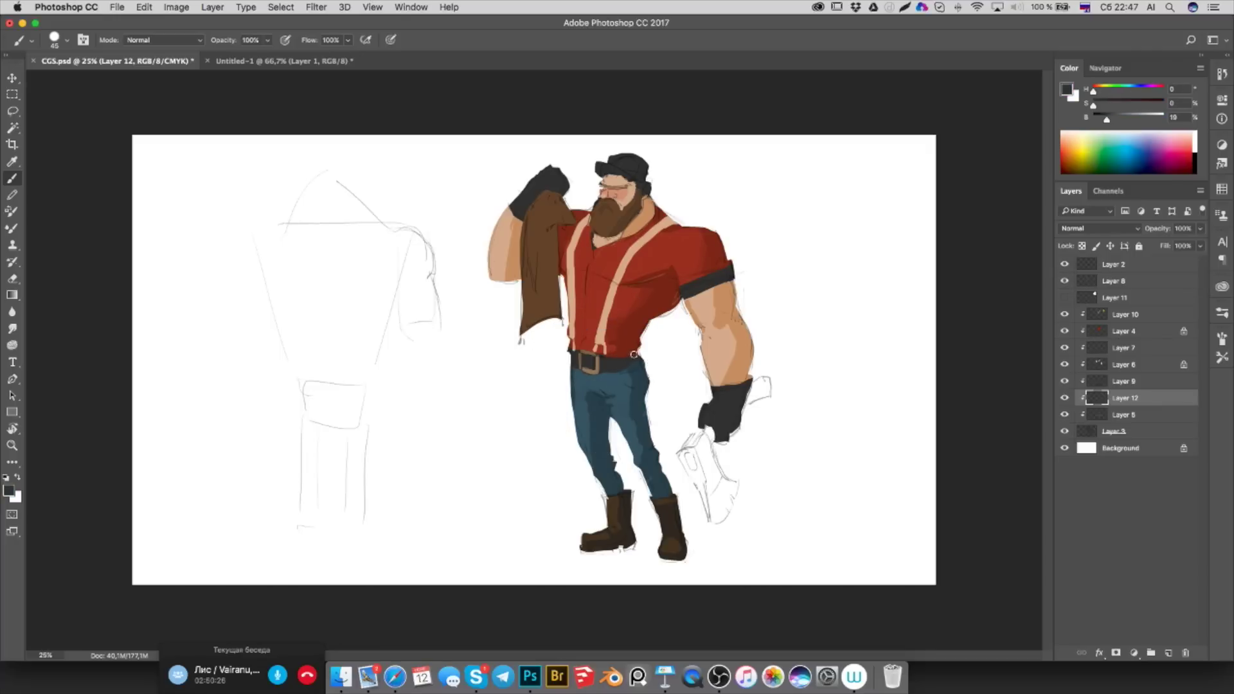
{"action": "left_click", "coordinate": [1133, 331]}
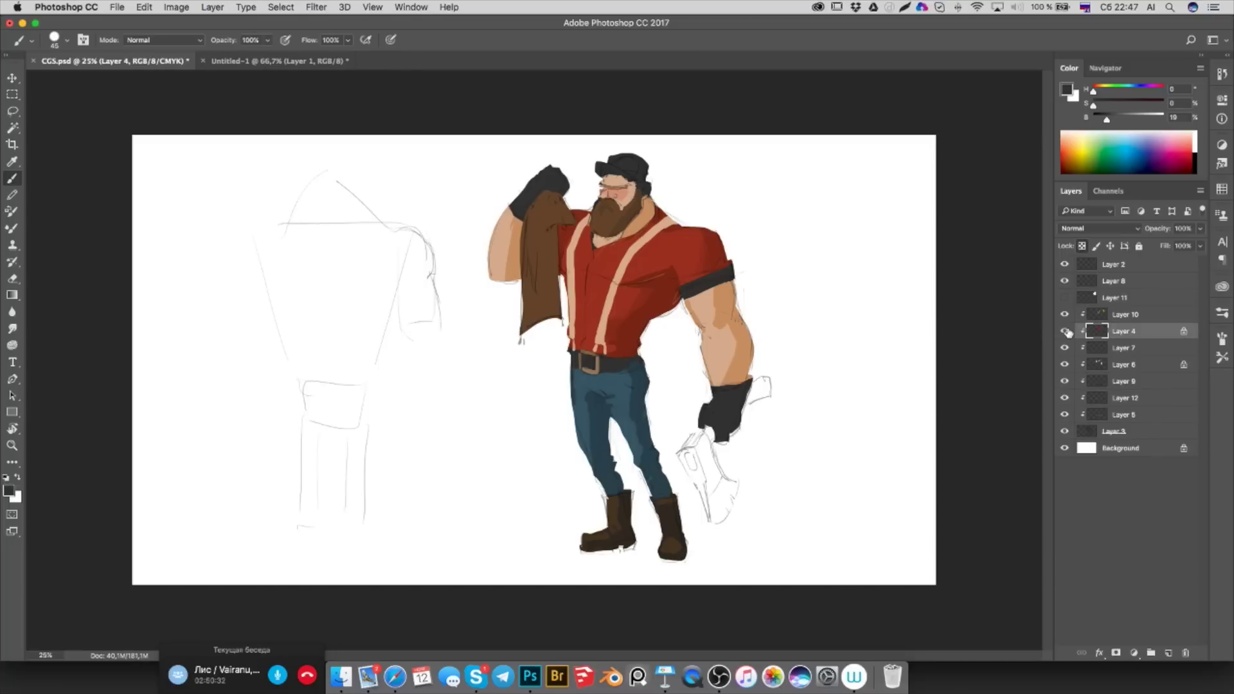
Toggle the sketch, Layer 11 and shirt layer visibility, then sample the shirt's red
{"action": "left_click", "coordinate": [1065, 264]}
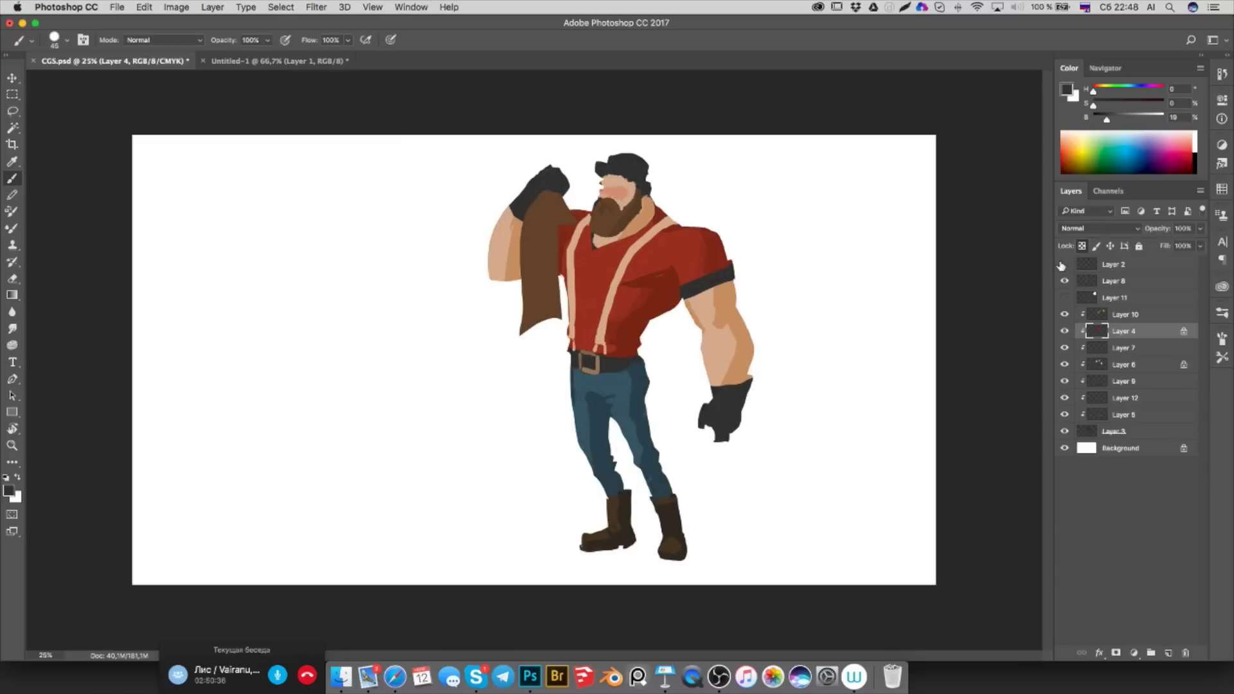
{"action": "left_click_drag", "start_coordinate": [1065, 264], "coordinate": [1065, 297]}
{"action": "left_click", "coordinate": [1065, 298]}
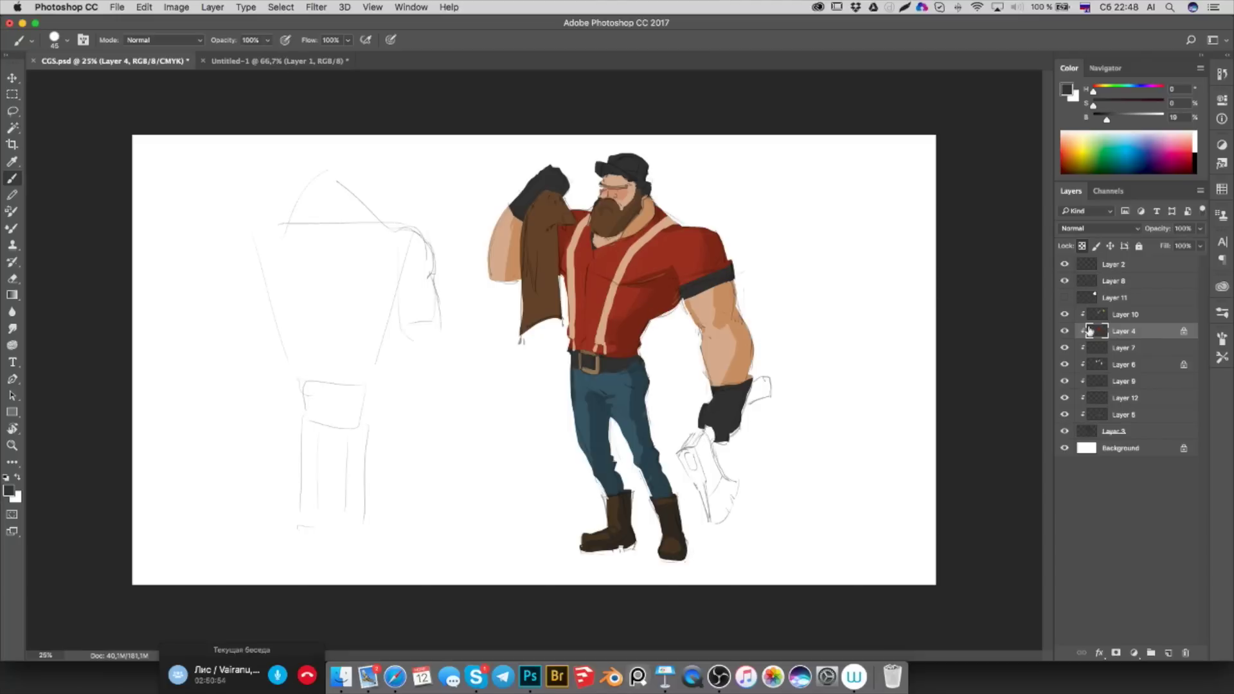
{"action": "left_click", "coordinate": [1065, 331]}
{"action": "left_click", "coordinate": [1066, 333]}
{"action": "left_click", "coordinate": [712, 239], "text": "alt"}
Sample a darker red and shade the lower shirt near the belly on Layer 4
{"action": "left_click", "coordinate": [662, 300], "text": "alt"}
{"action": "left_click", "coordinate": [1063, 331]}
On Layer 5, hide the buckle layer and paint jeans blue over the belt
{"action": "left_click", "coordinate": [1121, 421]}
{"action": "left_click", "coordinate": [602, 373], "text": "alt"}
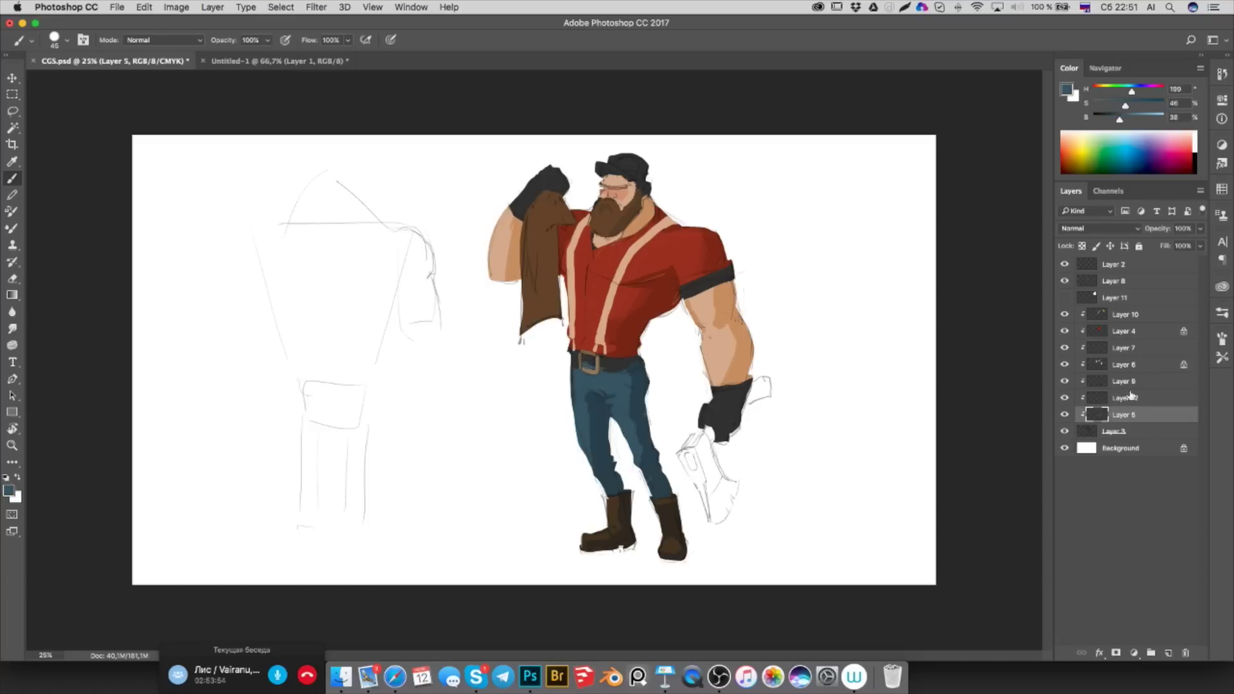
{"action": "left_click", "coordinate": [1065, 399]}
{"action": "left_click", "coordinate": [1067, 401]}
{"action": "left_click_drag", "start_coordinate": [575, 360], "coordinate": [619, 370]}
Extend the red shirt hem over the waistband, then select Layer 4 and unlock its transparency
{"action": "left_click", "coordinate": [590, 343], "text": "alt"}
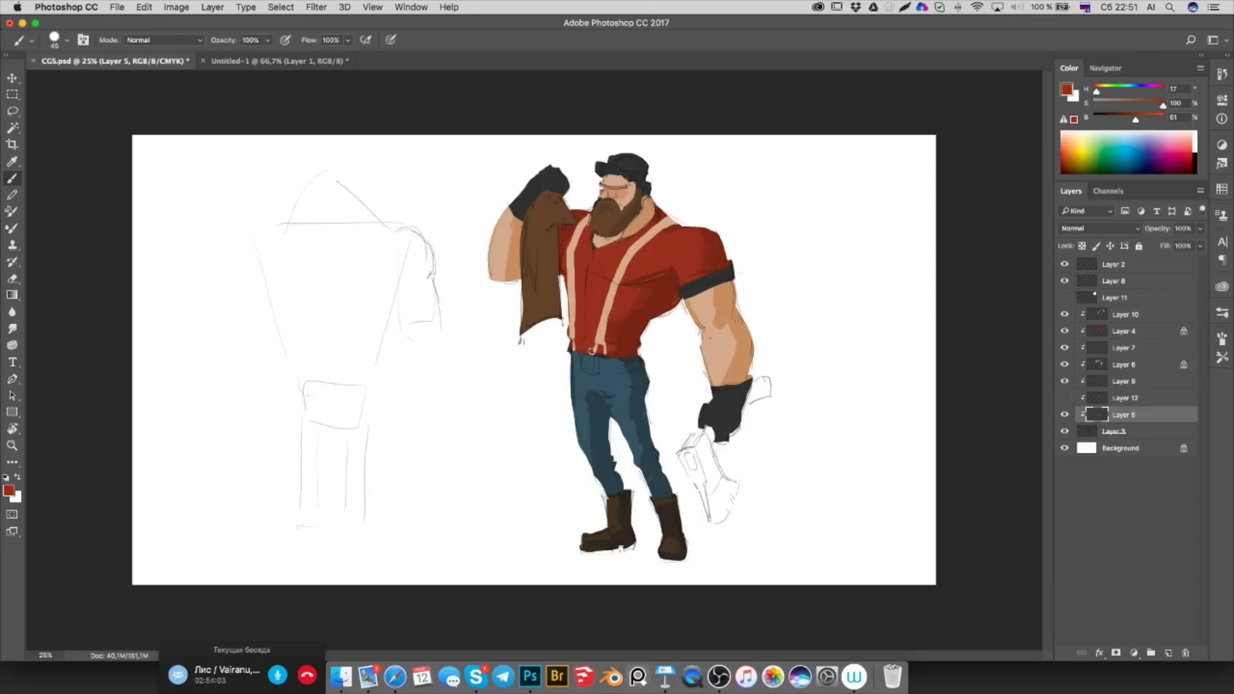
{"action": "mouse_move", "coordinate": [602, 351]}
{"action": "left_mouse_down"}
{"action": "mouse_move", "coordinate": [578, 349]}
{"action": "mouse_move", "coordinate": [625, 352]}
{"action": "left_mouse_up"}
{"action": "left_click", "coordinate": [628, 338], "text": "alt"}
{"action": "left_click", "coordinate": [625, 336], "text": "alt"}
{"action": "left_click", "coordinate": [624, 338], "text": "alt"}
{"action": "left_click", "coordinate": [640, 379], "text": "alt"}
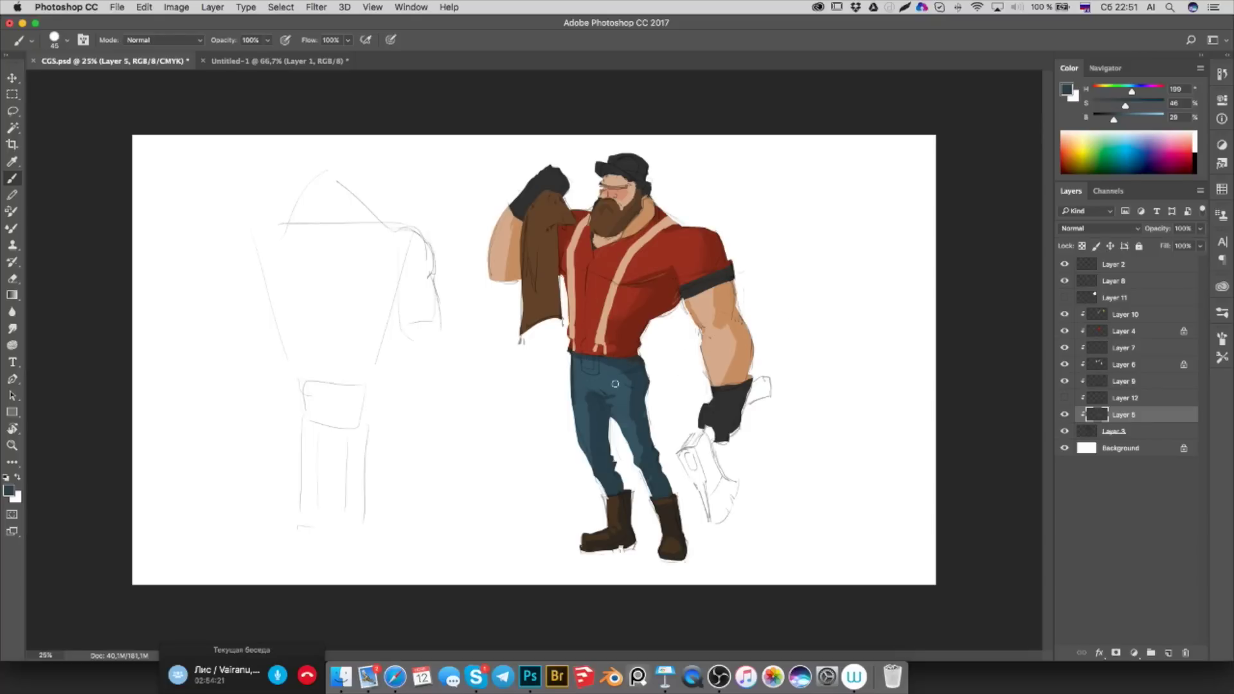
{"action": "left_click", "coordinate": [1133, 333]}
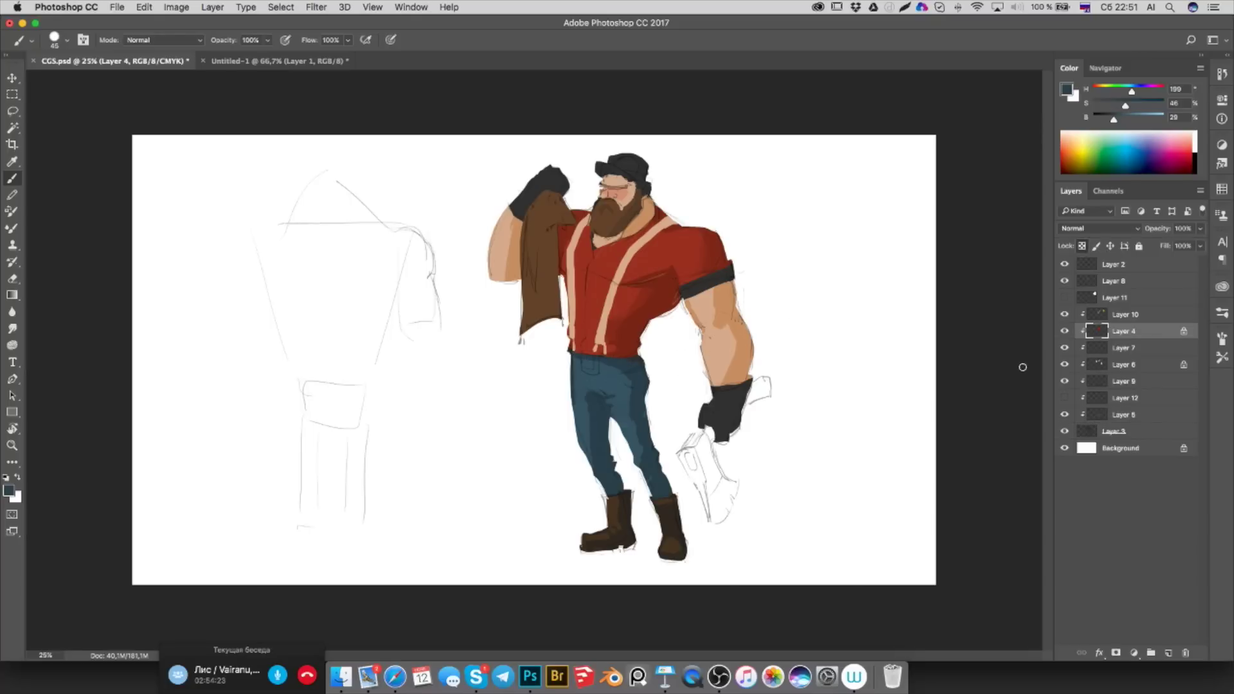
{"action": "left_click", "coordinate": [1081, 247]}
Sample the jeans' darker blue and hide the shirt layer to check underneath
{"action": "left_click", "coordinate": [609, 378], "text": "alt"}
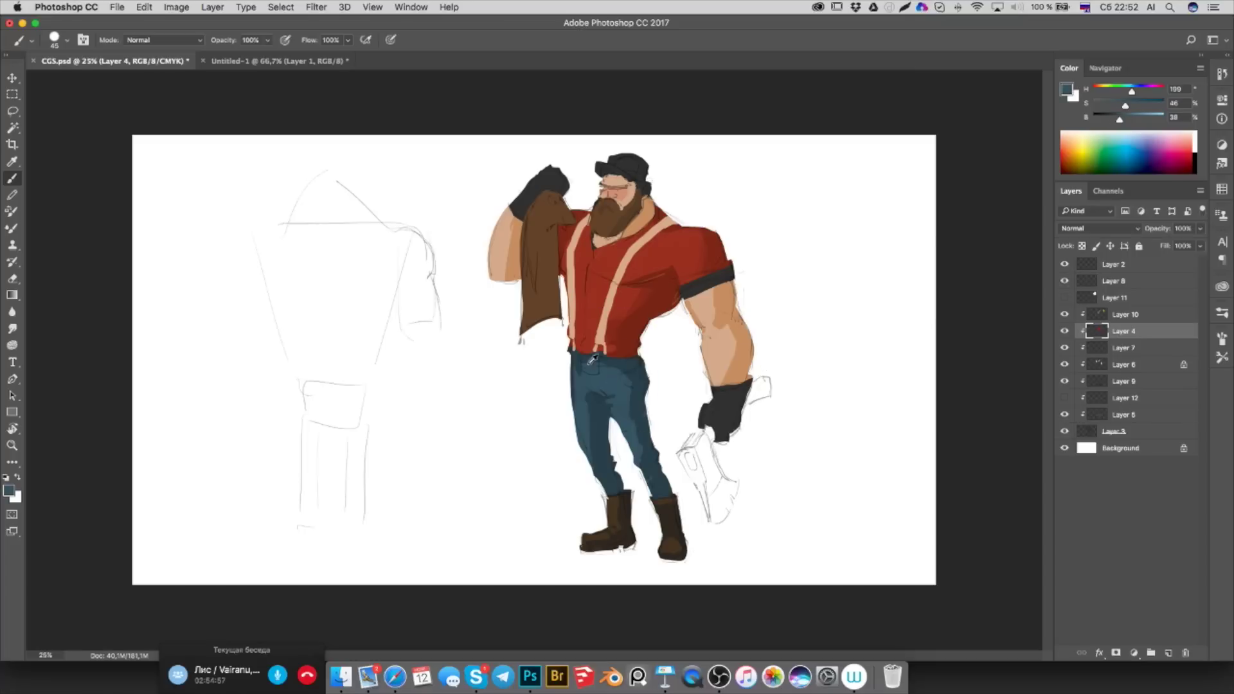
{"action": "left_click", "coordinate": [580, 383], "text": "alt"}
{"action": "left_click", "coordinate": [635, 364], "text": "alt"}
{"action": "left_click", "coordinate": [1065, 331]}
Sample the beard brown, undo the last glasses stroke, and add Layer 3 to the selection
{"action": "left_click", "coordinate": [671, 283], "text": "alt"}
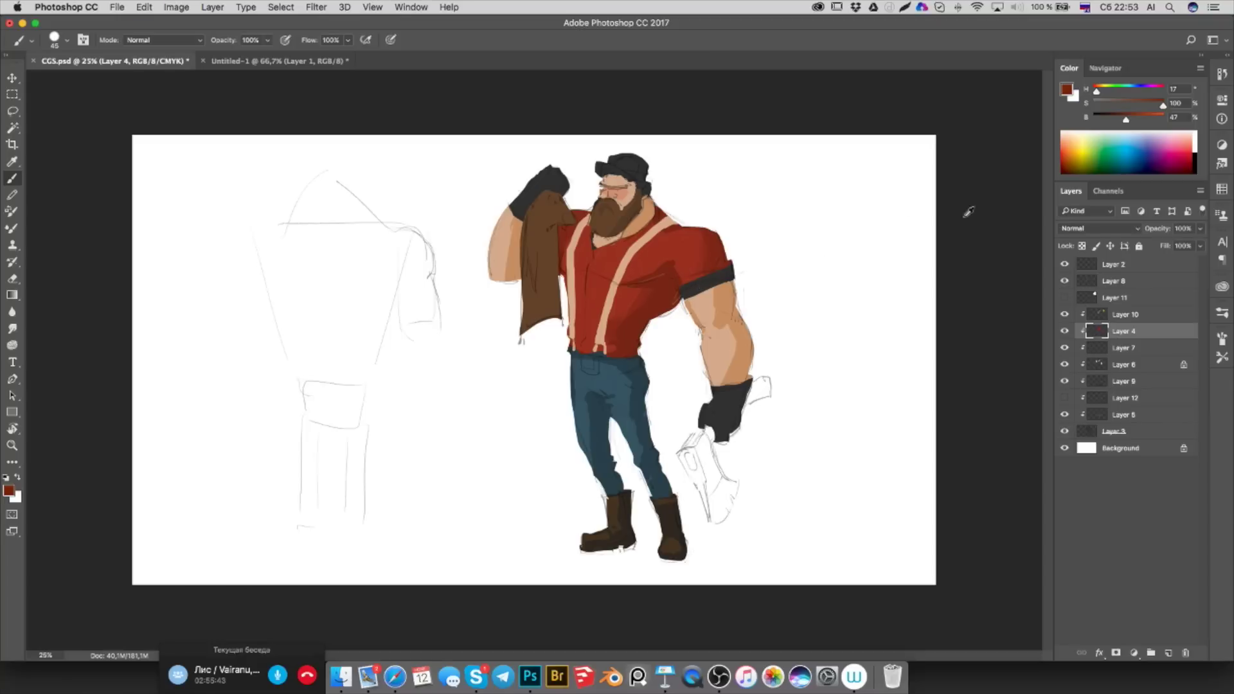
{"action": "left_click", "coordinate": [631, 212], "text": "alt"}
{"action": "key", "text": "ctrl+z"}
{"action": "left_click", "coordinate": [1151, 434], "text": "super"}
On Layer 9, set the paint colour to near-white at brightness 90, then select Layer 8
{"action": "left_click", "coordinate": [1136, 314], "text": "super"}
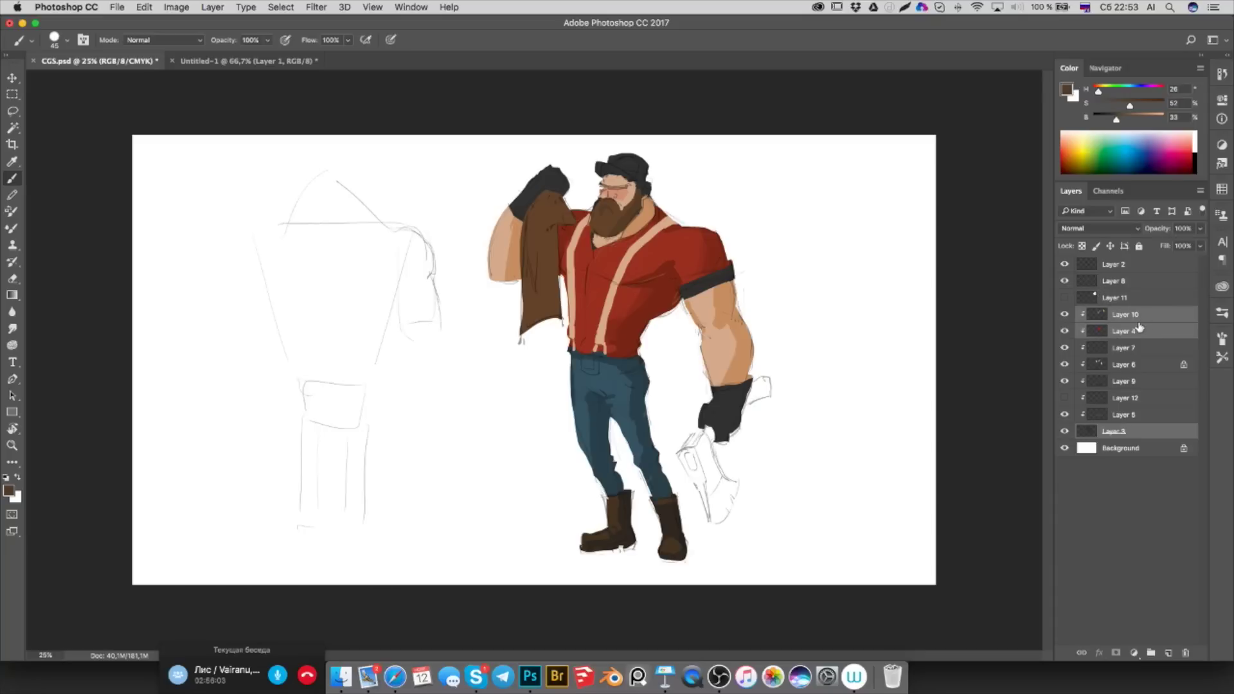
{"action": "left_click", "coordinate": [1134, 381]}
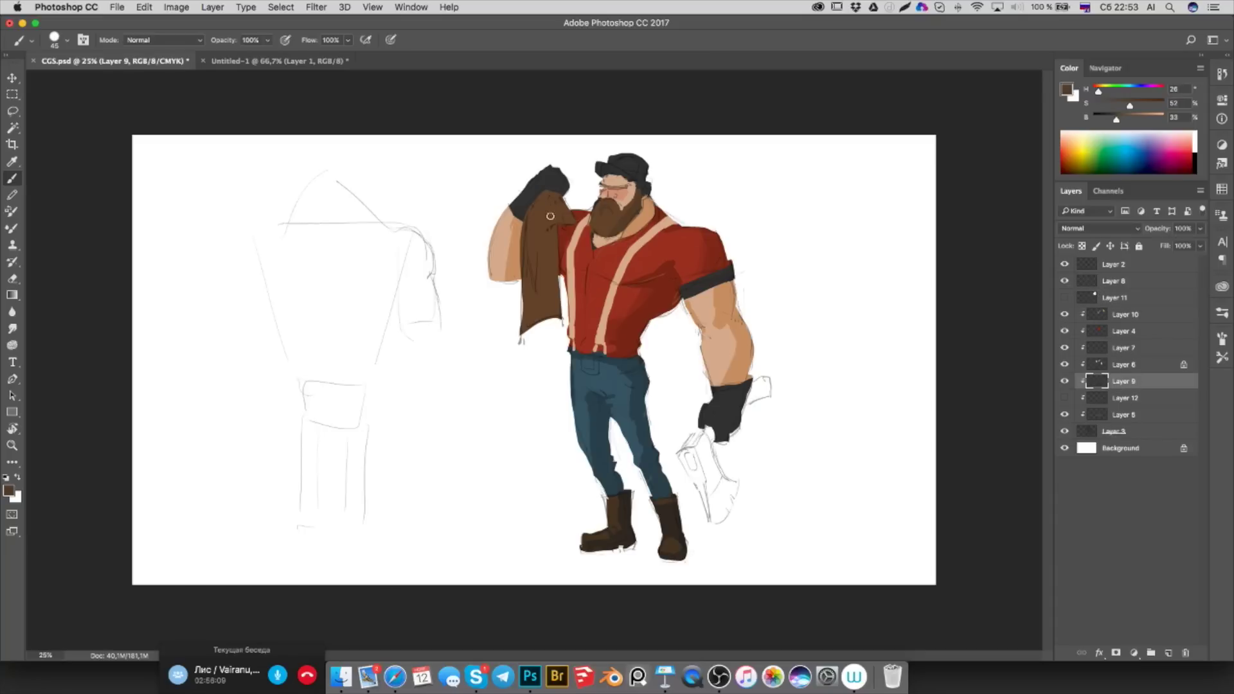
{"action": "left_click", "coordinate": [551, 211], "text": "alt"}
{"action": "key", "text": "x"}
{"action": "left_click_drag", "start_coordinate": [1108, 105], "coordinate": [1099, 105]}
{"action": "left_click", "coordinate": [1157, 119]}
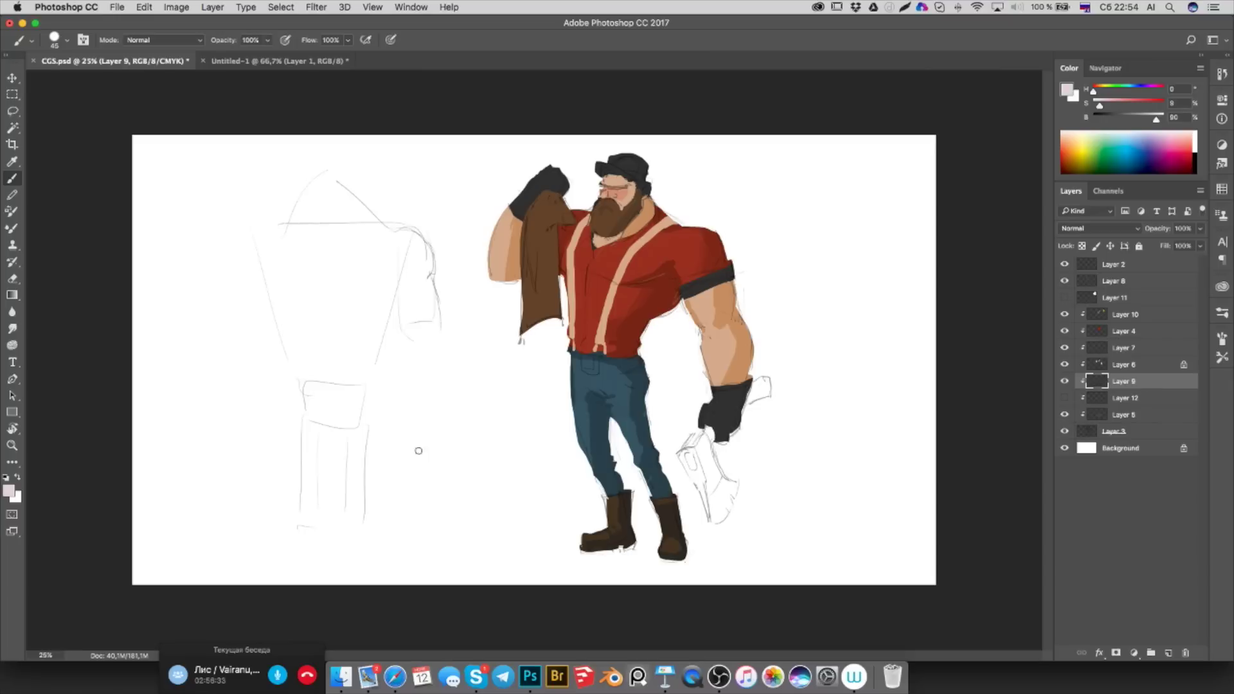
{"action": "left_click", "coordinate": [1147, 283]}
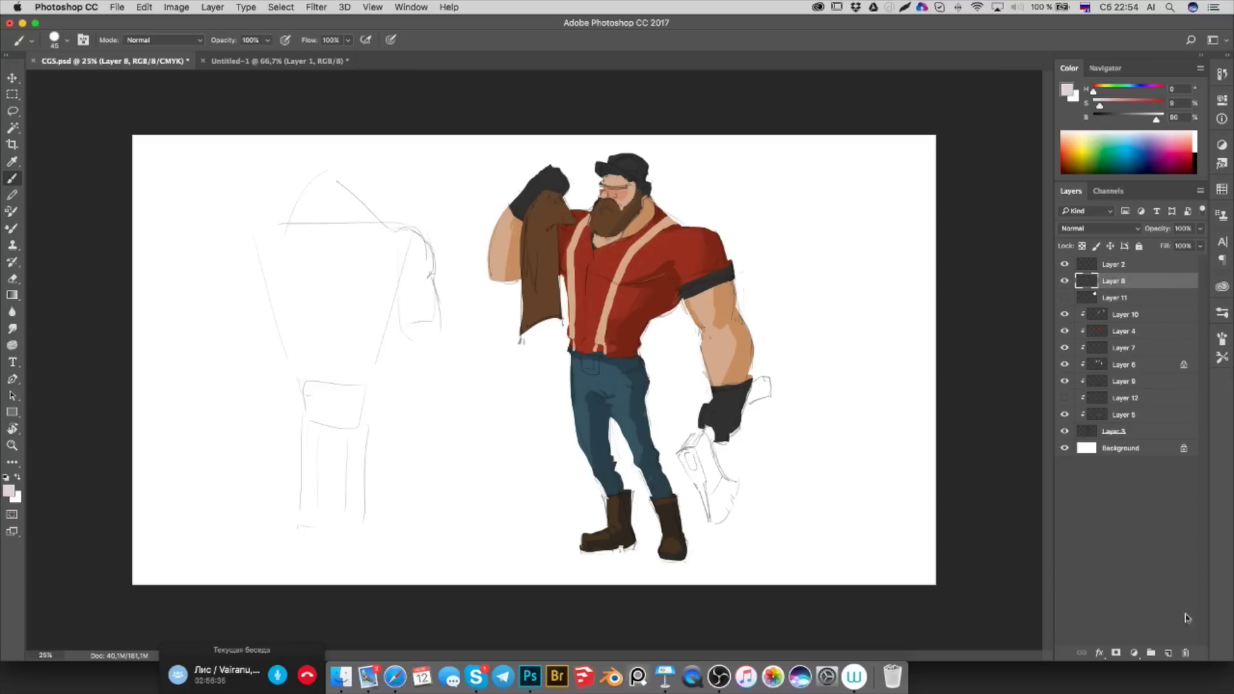
Add Layer 13, pick a bright red, and paint the smiley's two eye dots
{"action": "left_click", "coordinate": [1168, 653]}
{"action": "left_click", "coordinate": [1194, 148]}
{"action": "left_click_drag", "start_coordinate": [1193, 148], "coordinate": [1195, 136]}
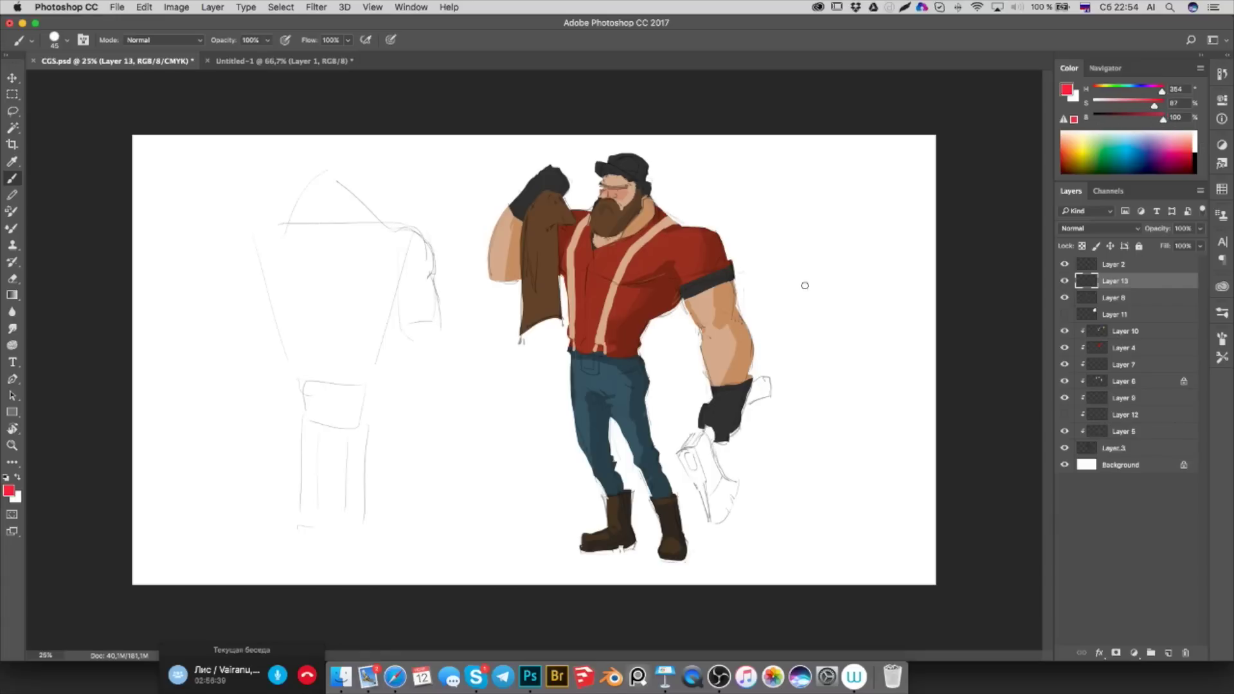
{"action": "left_click", "coordinate": [818, 243]}
{"action": "left_click", "coordinate": [851, 232]}
Draw the red smile and write the word ПОКА above it
{"action": "left_click_drag", "start_coordinate": [1148, 93], "coordinate": [1165, 93]}
{"action": "left_click_drag", "start_coordinate": [805, 281], "coordinate": [882, 225]}
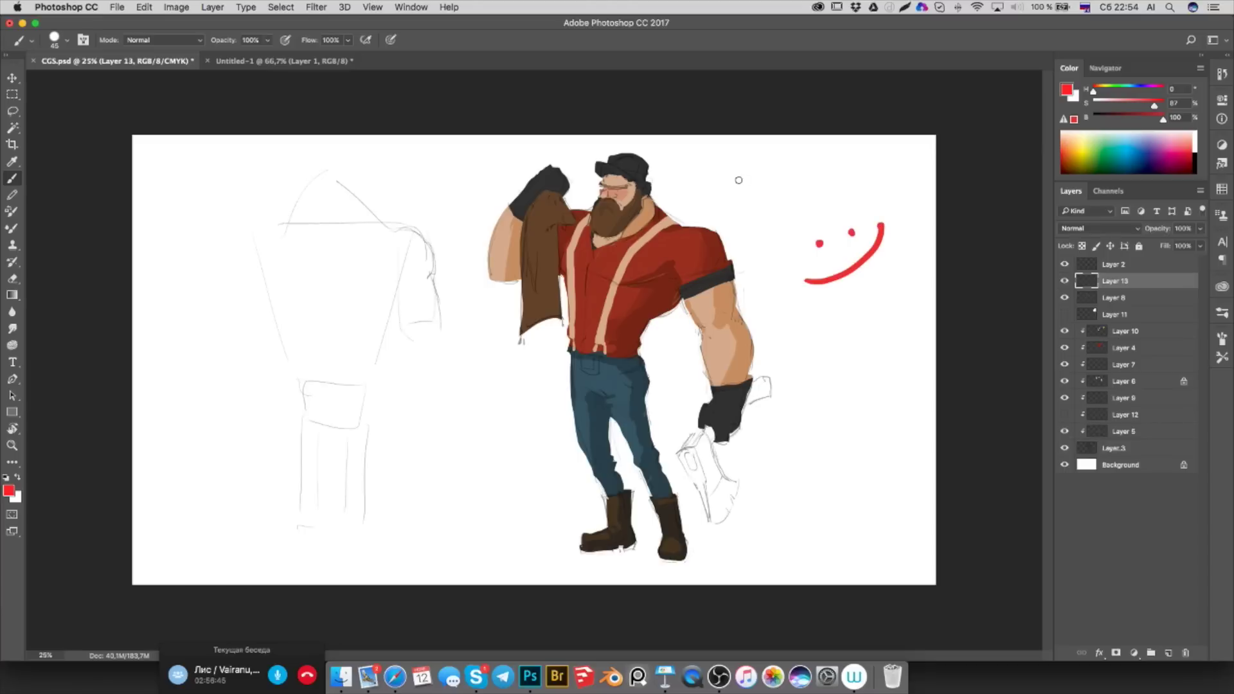
{"action": "mouse_move", "coordinate": [736, 205]}
{"action": "left_mouse_down"}
{"action": "mouse_move", "coordinate": [751, 180]}
{"action": "mouse_move", "coordinate": [756, 202]}
{"action": "mouse_move", "coordinate": [784, 173]}
{"action": "mouse_move", "coordinate": [801, 188]}
{"action": "mouse_move", "coordinate": [857, 169]}
{"action": "left_mouse_up"}
{"action": "left_click_drag", "start_coordinate": [839, 166], "coordinate": [855, 160]}
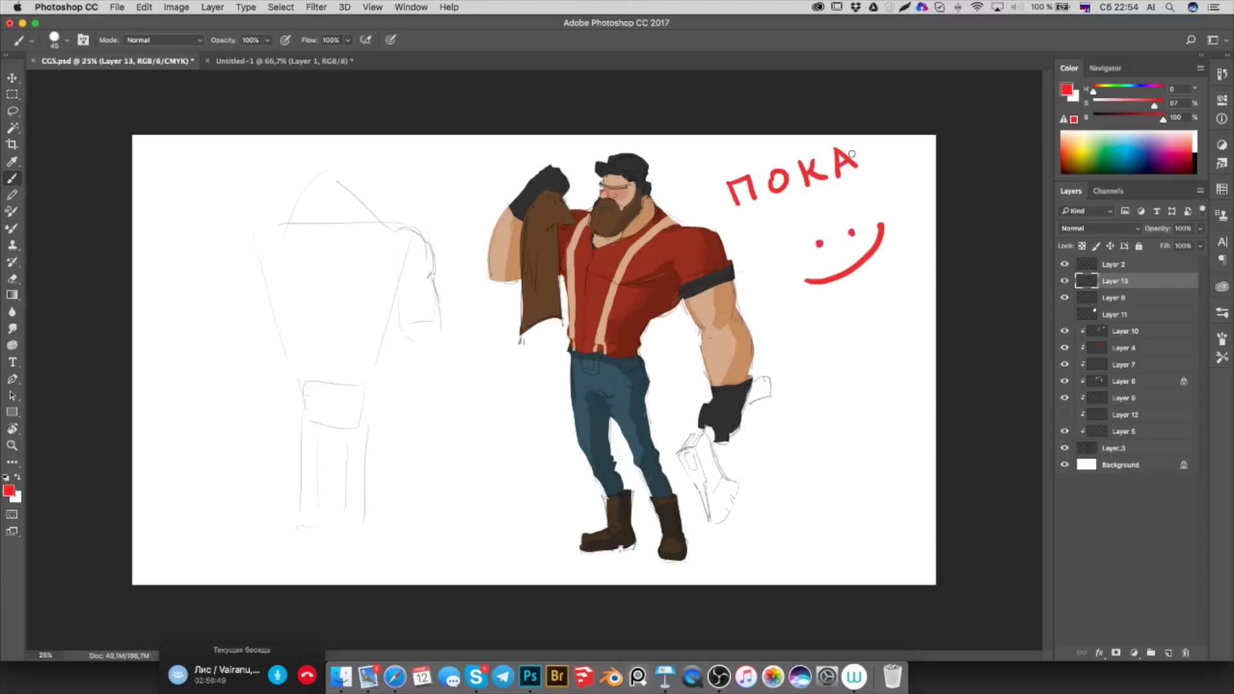